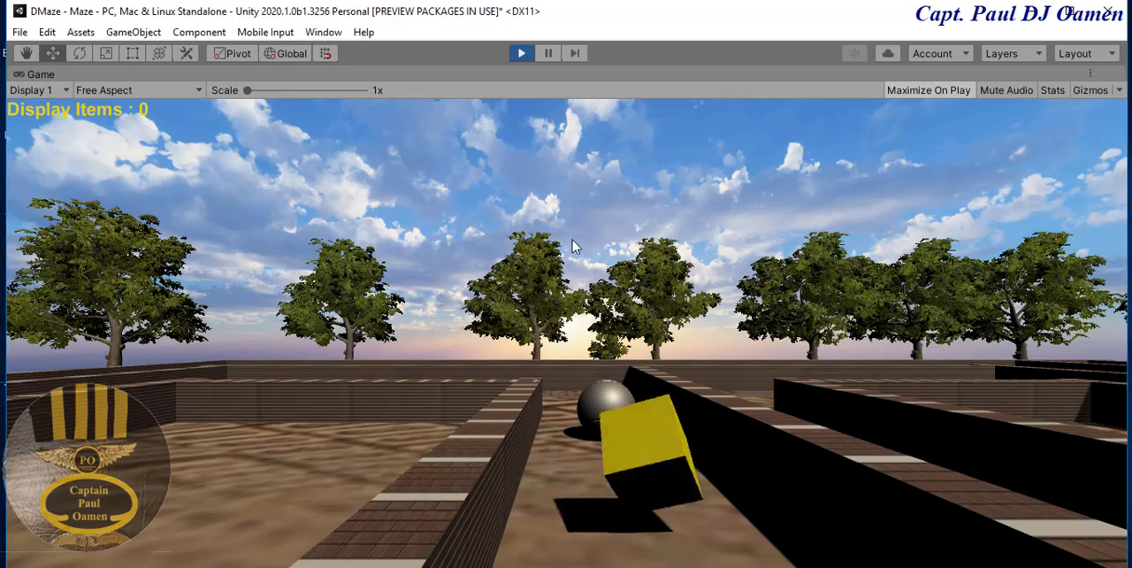
pyautogui.press('Down')
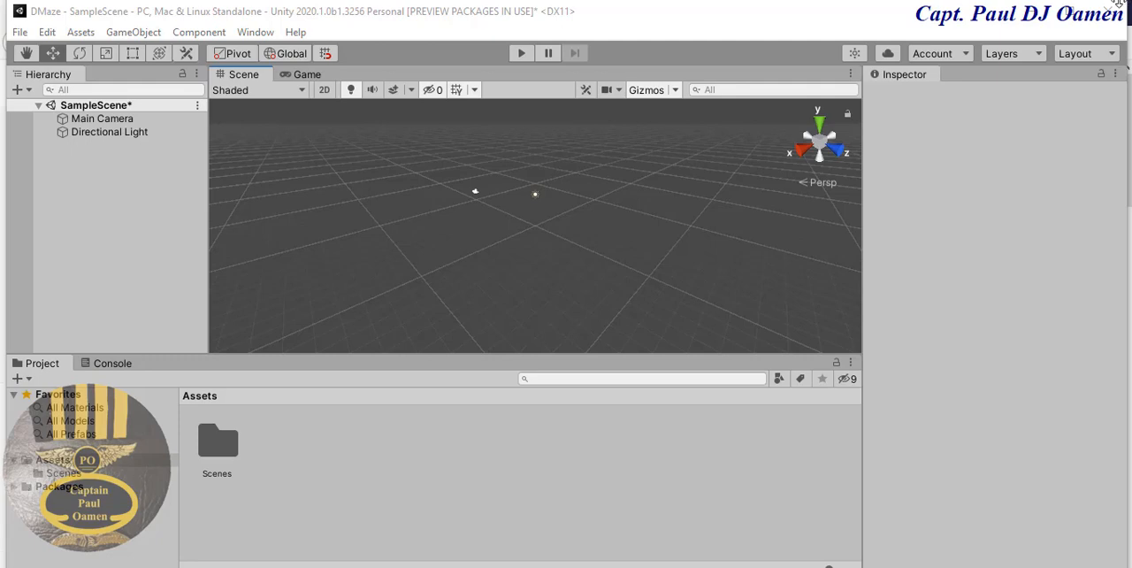
# - Add a 3D plane to the scene and set its X and Z scale to 30
pyautogui.click(21, 89)
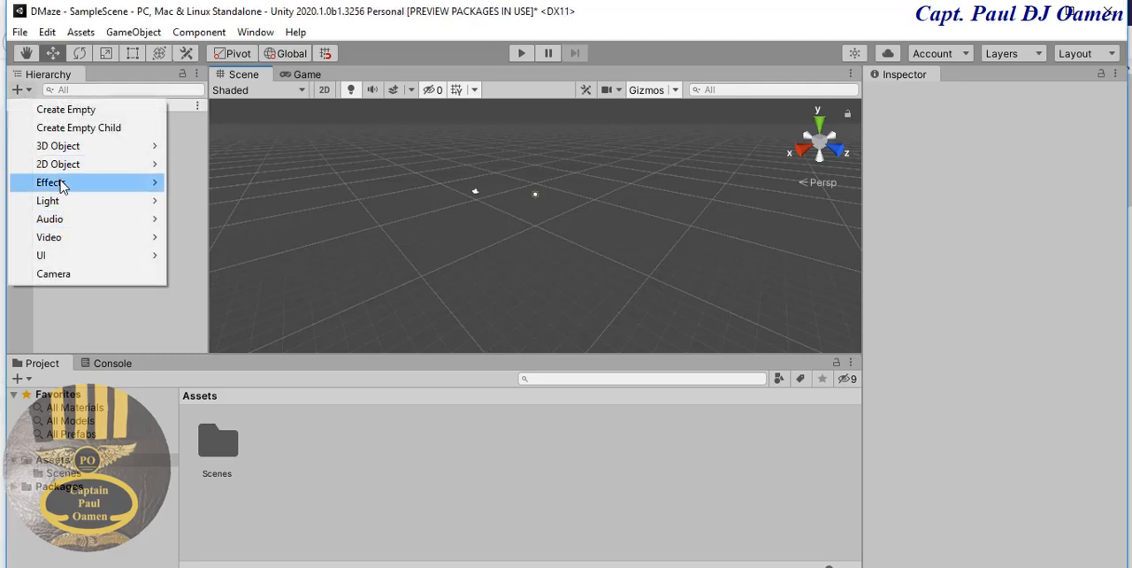
pyautogui.moveTo(97, 146)
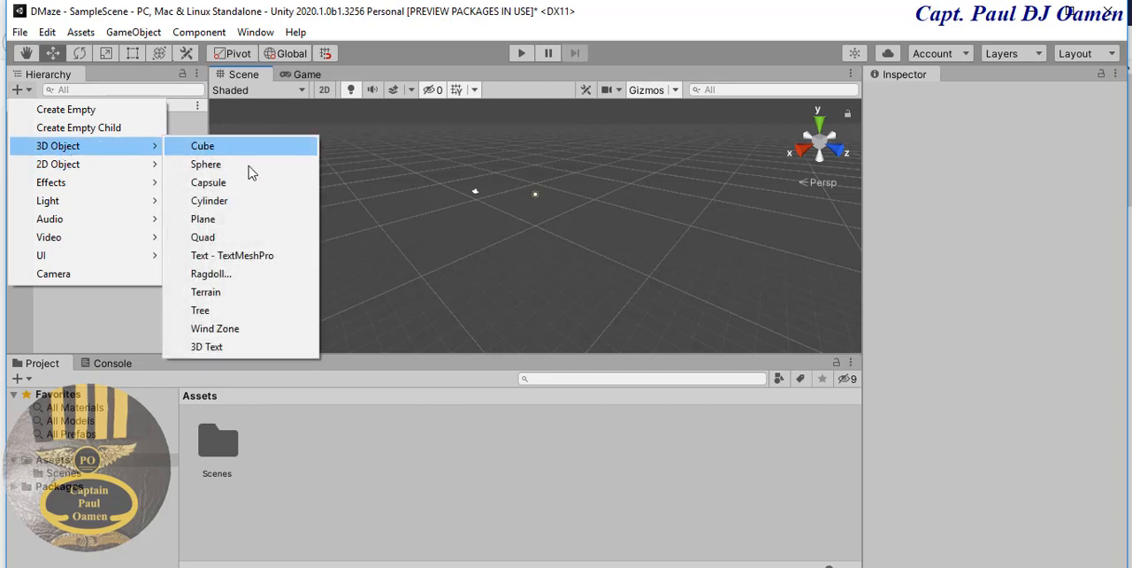
pyautogui.click(248, 219)
pyautogui.click(998, 195)
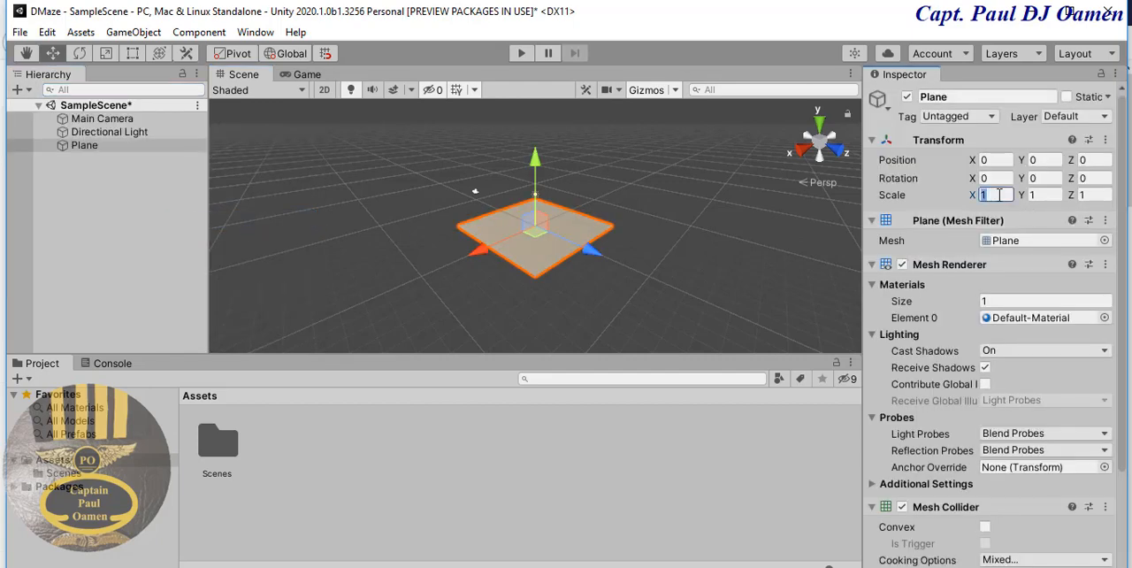
pyautogui.write('30')
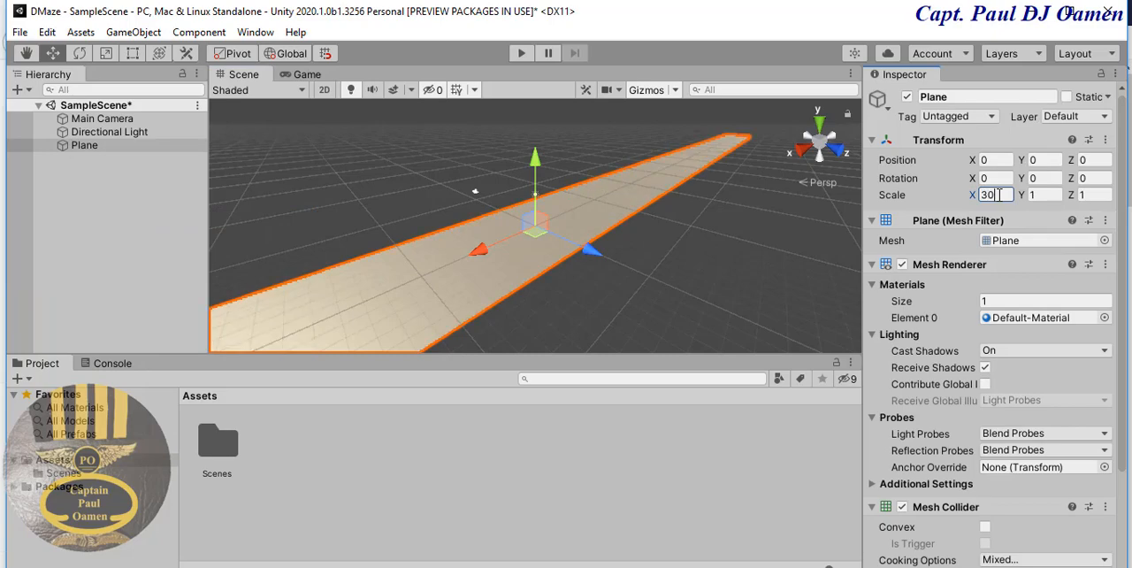
pyautogui.press('Tab')
pyautogui.press('Tab')
pyautogui.write('30')
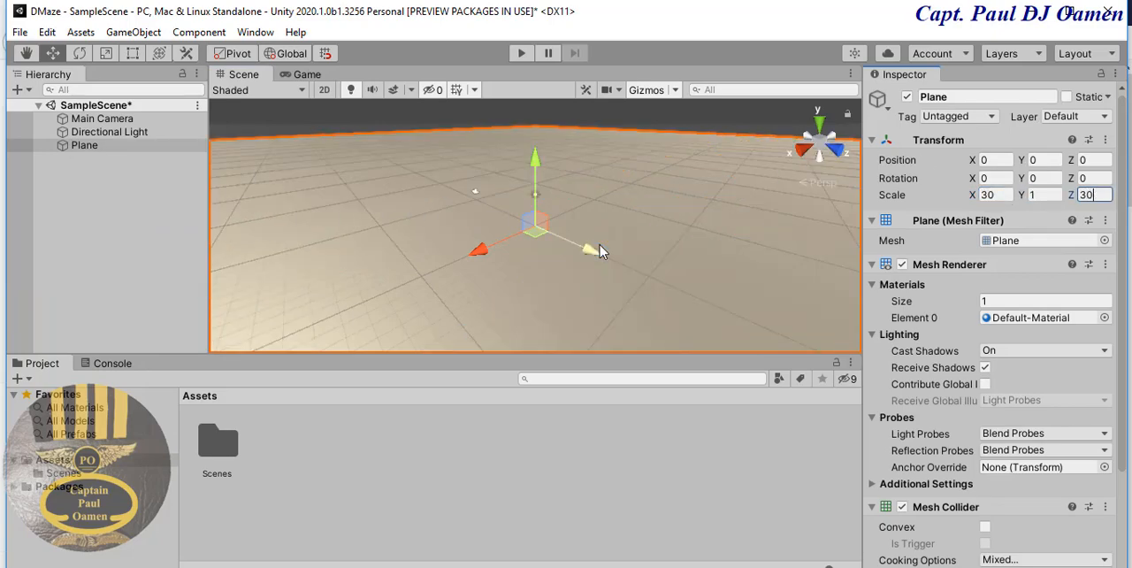
# - Switch to File Explorer and import the brick_2, brick_3 and maze images from the Floppy_Disk folder into the project's Assets
pyautogui.click(690, 245)
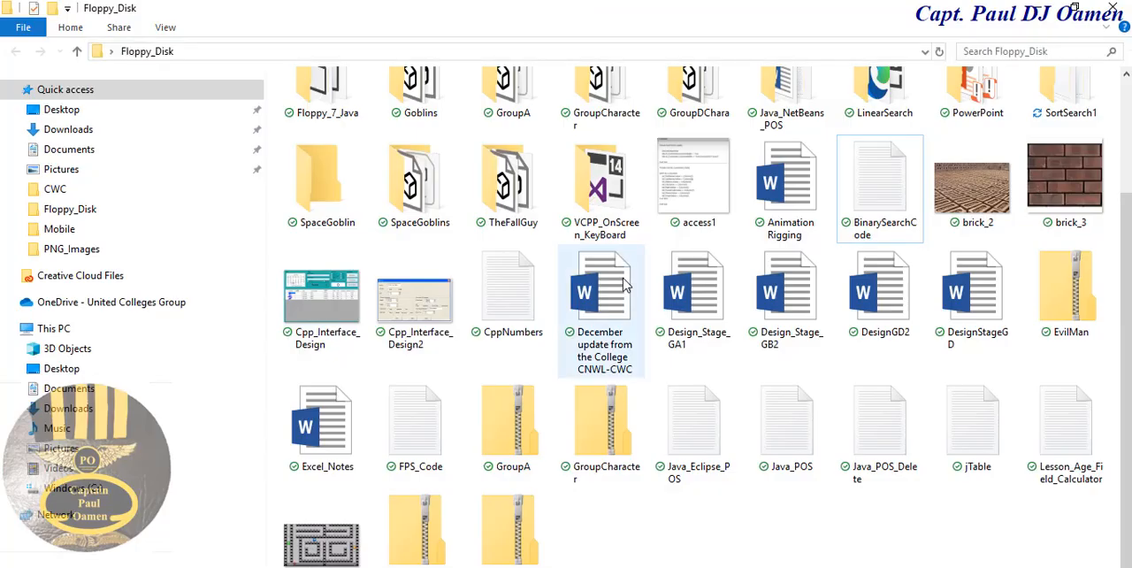
pyautogui.click(998, 181)
pyautogui.keyDown('ctrl'); pyautogui.click(1031, 180); pyautogui.keyUp('ctrl')
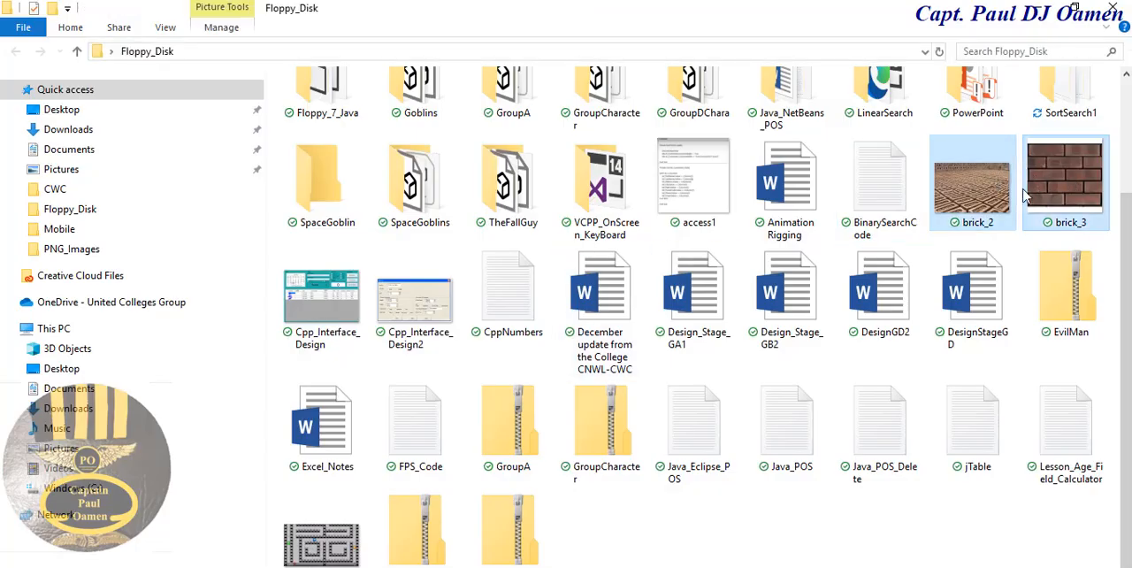
pyautogui.keyDown('ctrl'); pyautogui.click(321, 531); pyautogui.keyUp('ctrl')
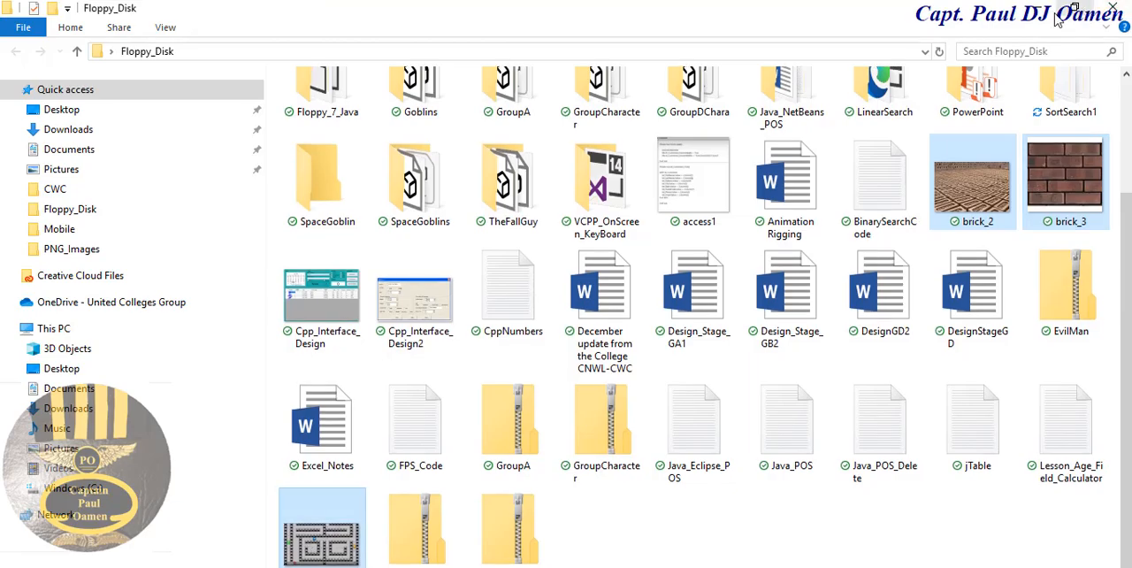
pyautogui.click(1030, 9)
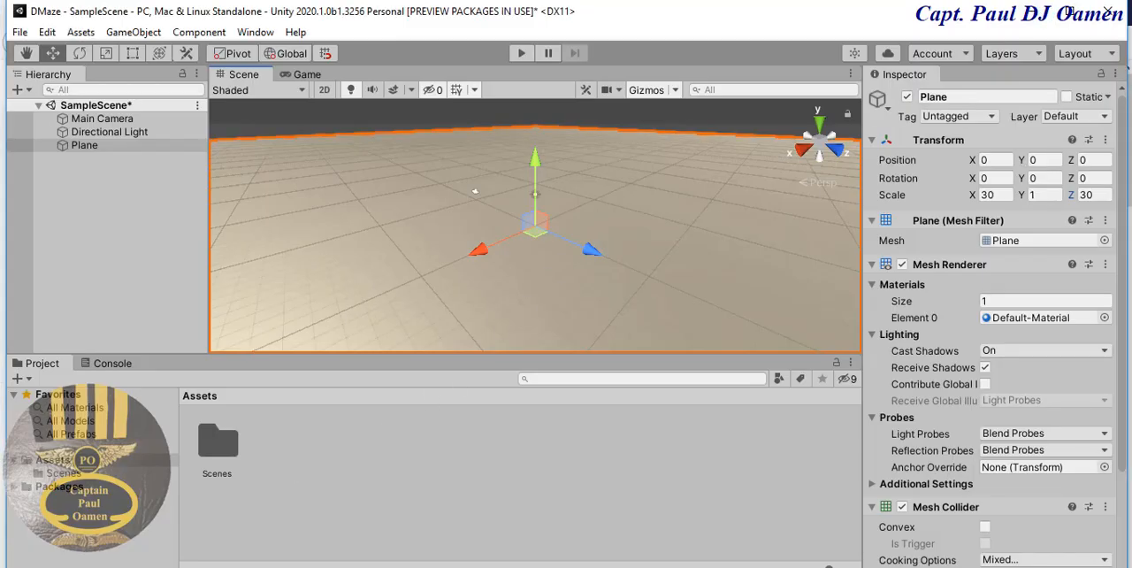
pyautogui.moveTo(159, 566)
pyautogui.click(88, 530)
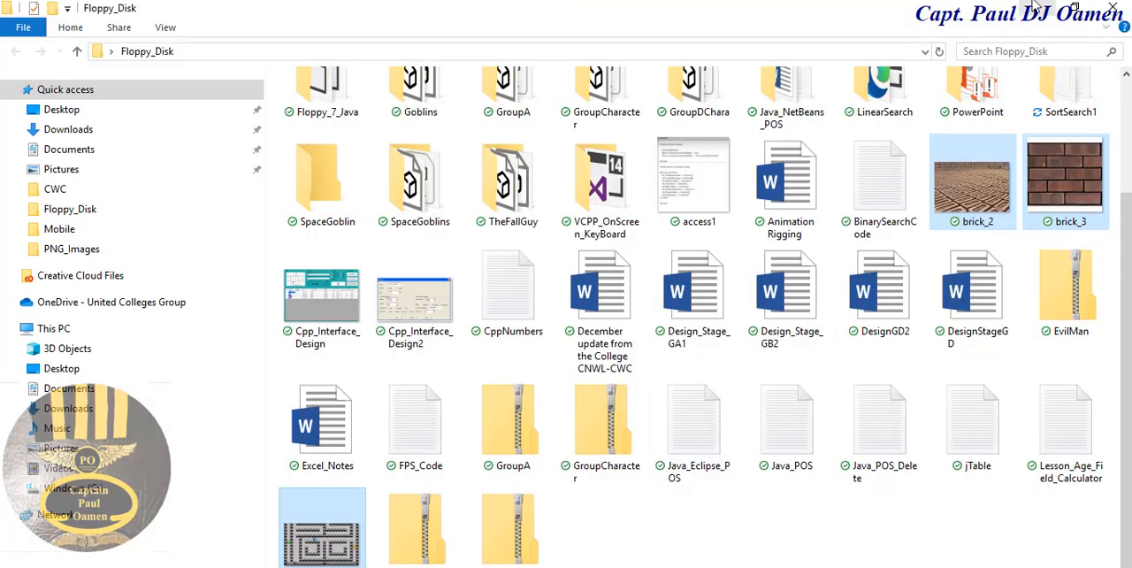
pyautogui.click(1074, 9)
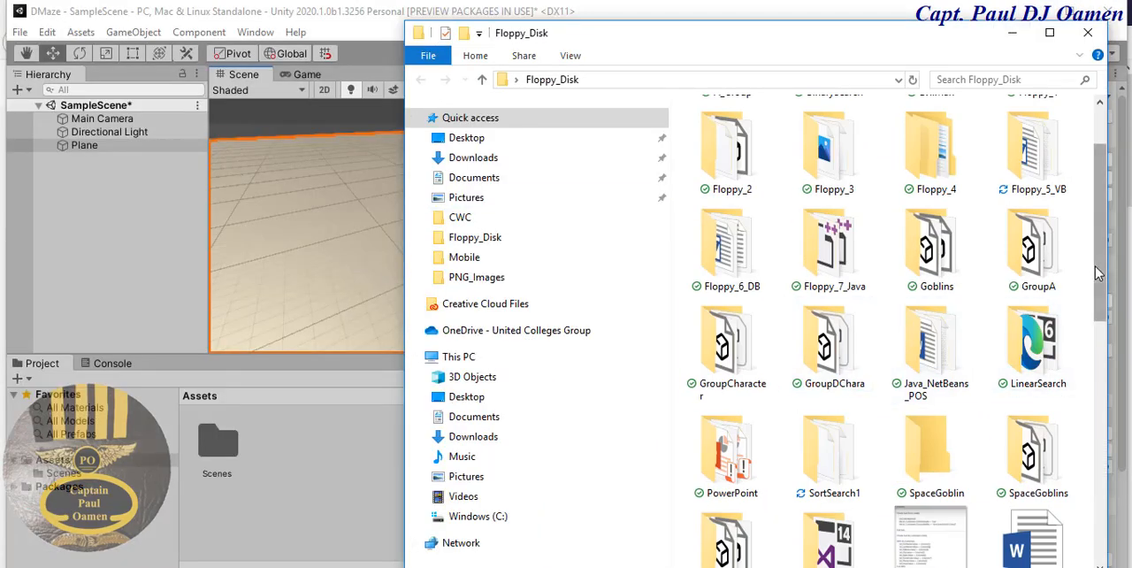
pyautogui.scroll(-7, 964, 300)
pyautogui.scroll(2, 911, 301)
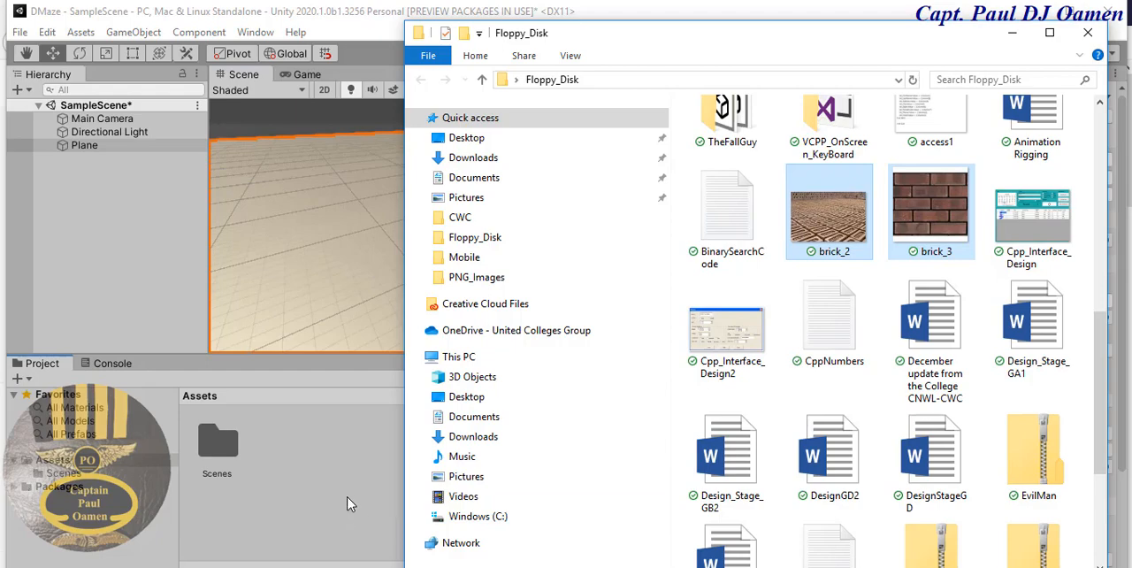
pyautogui.click(1012, 33)
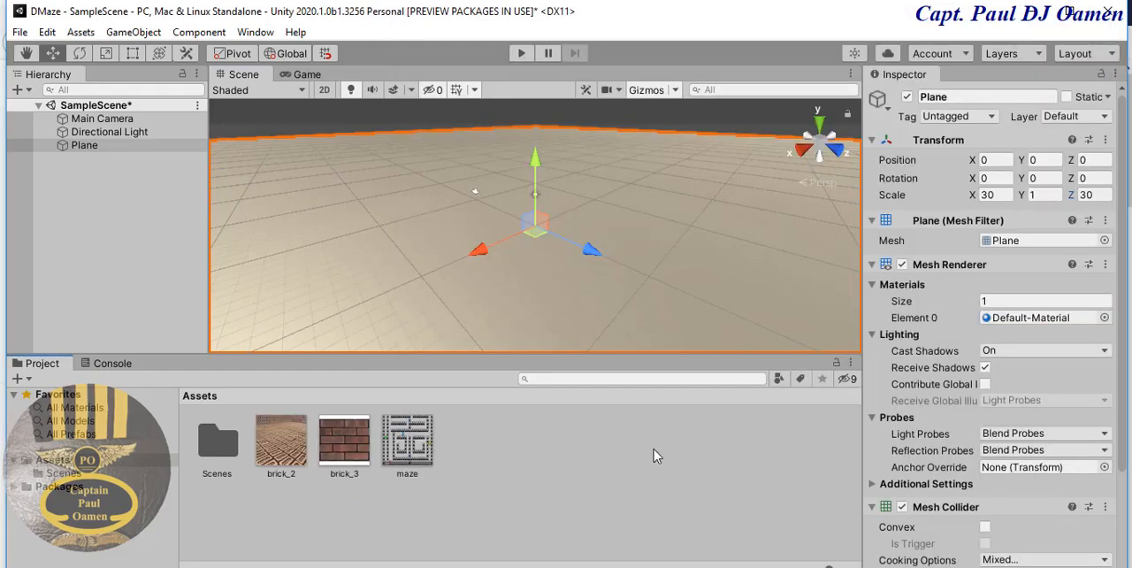
# - Apply the maze image as a texture to the plane in the scene
pyautogui.click(540, 477)
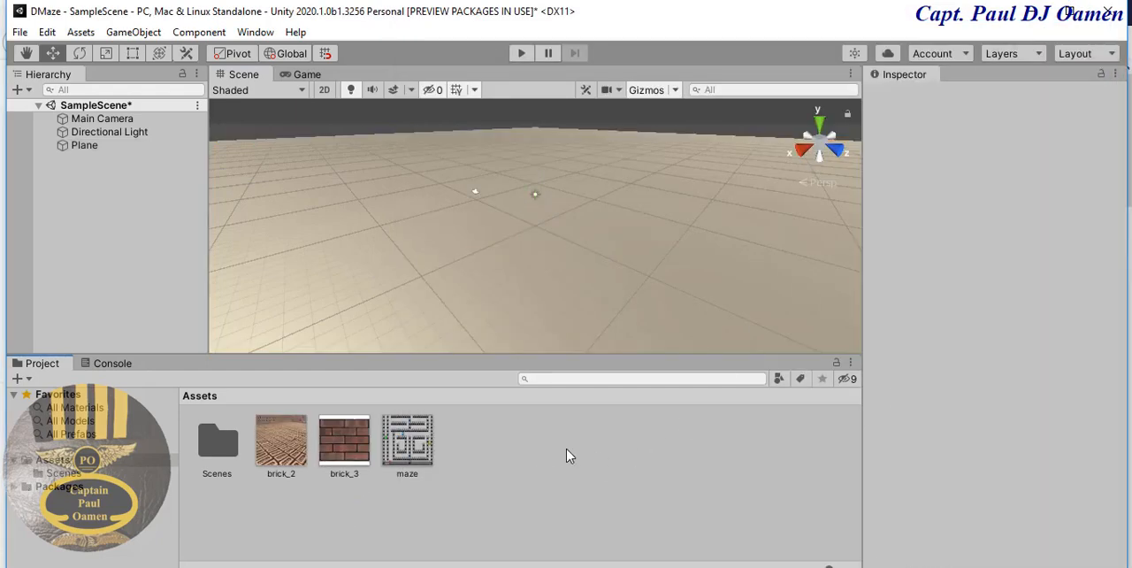
pyautogui.click(414, 447)
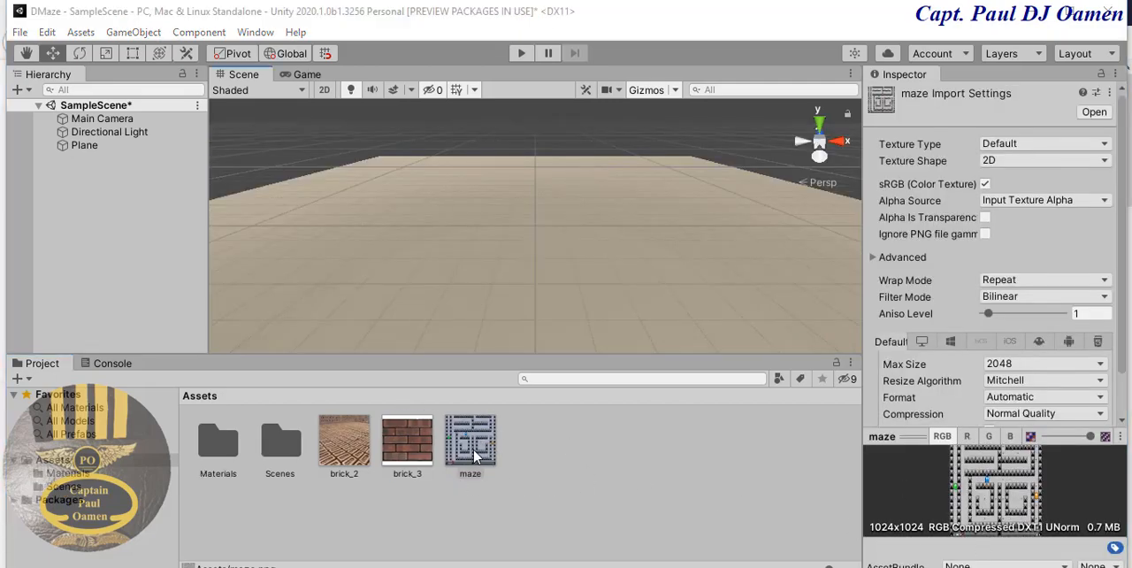
pyautogui.moveTo(475, 451); pyautogui.dragTo(631, 298)
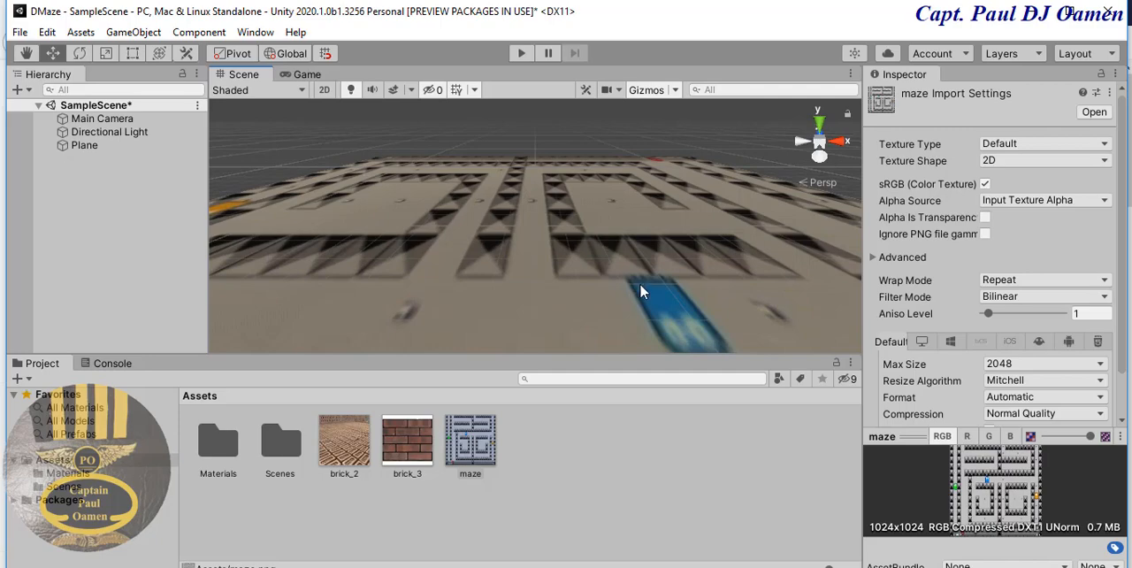
# - Set the scene view to Top so the whole maze shows, and add a 3D cube to the scene
pyautogui.scroll(-2, 642, 292)
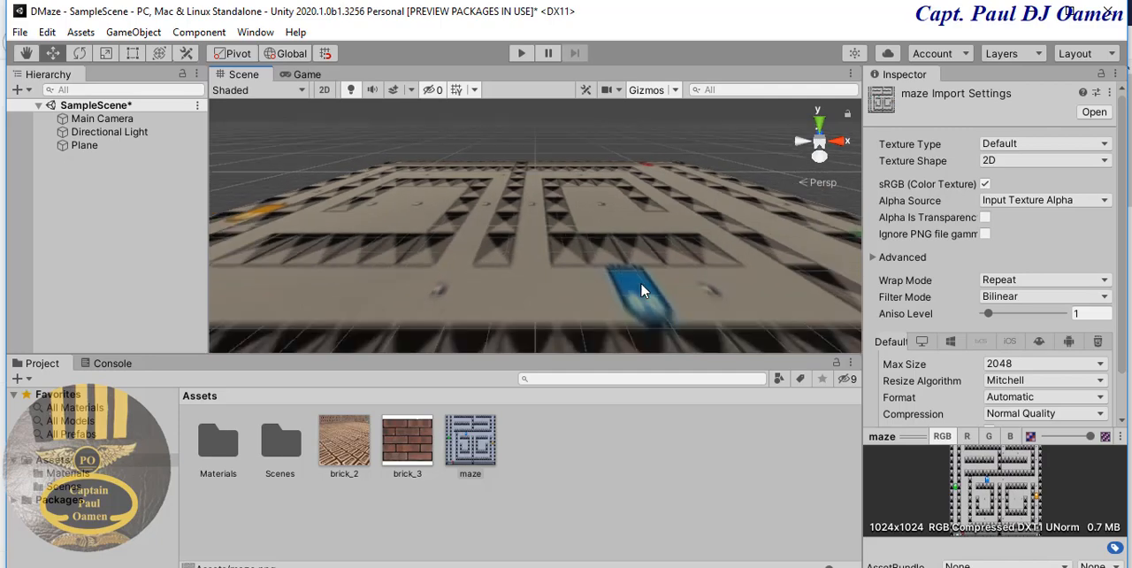
pyautogui.rightClick(821, 146)
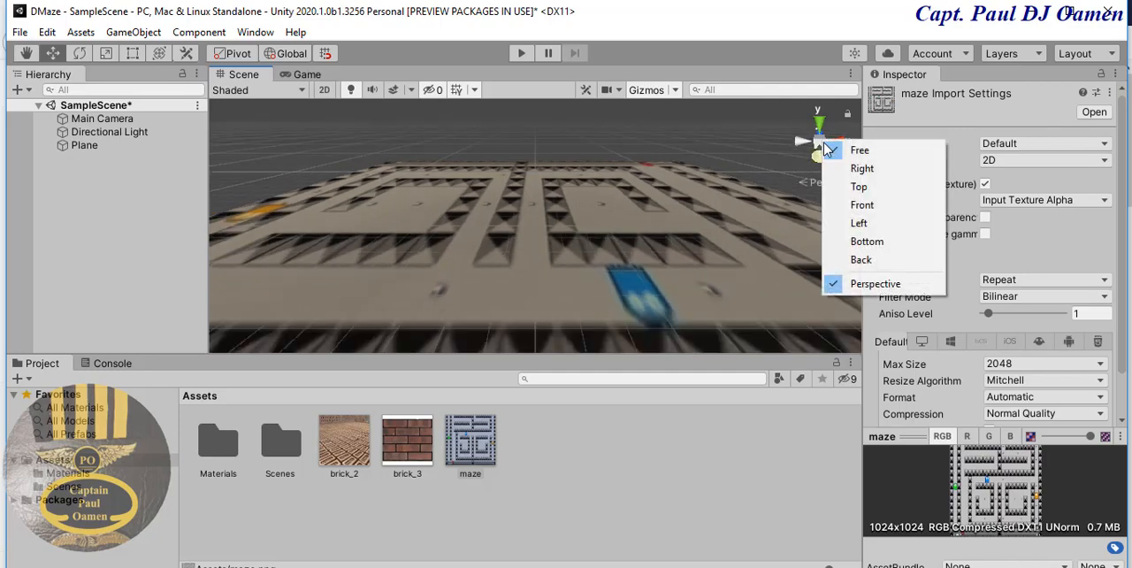
pyautogui.click(860, 188)
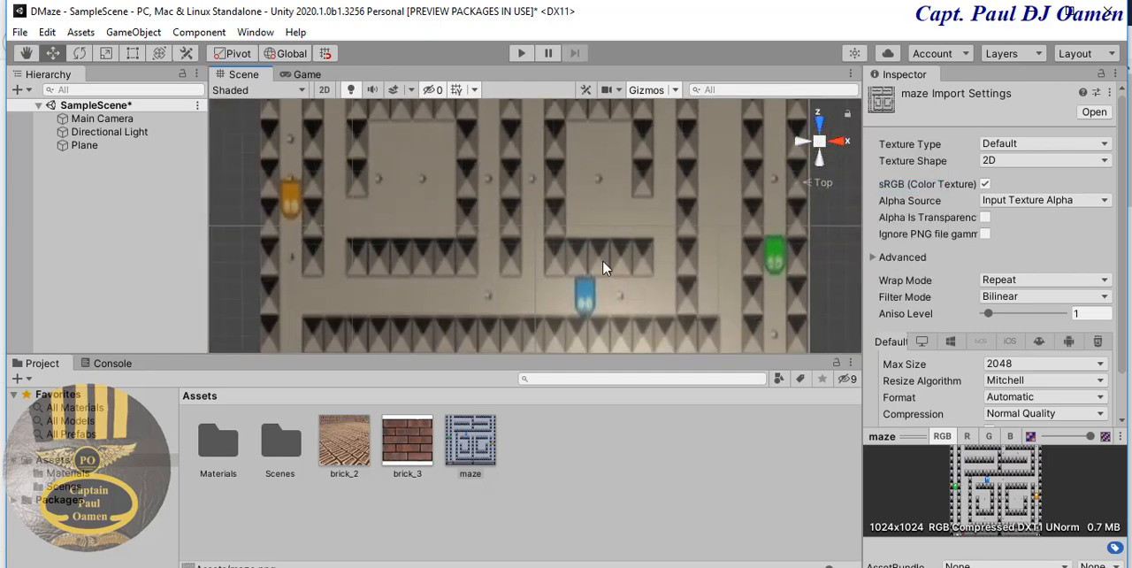
pyautogui.scroll(-4, 610, 298)
pyautogui.scroll(-3, 610, 302)
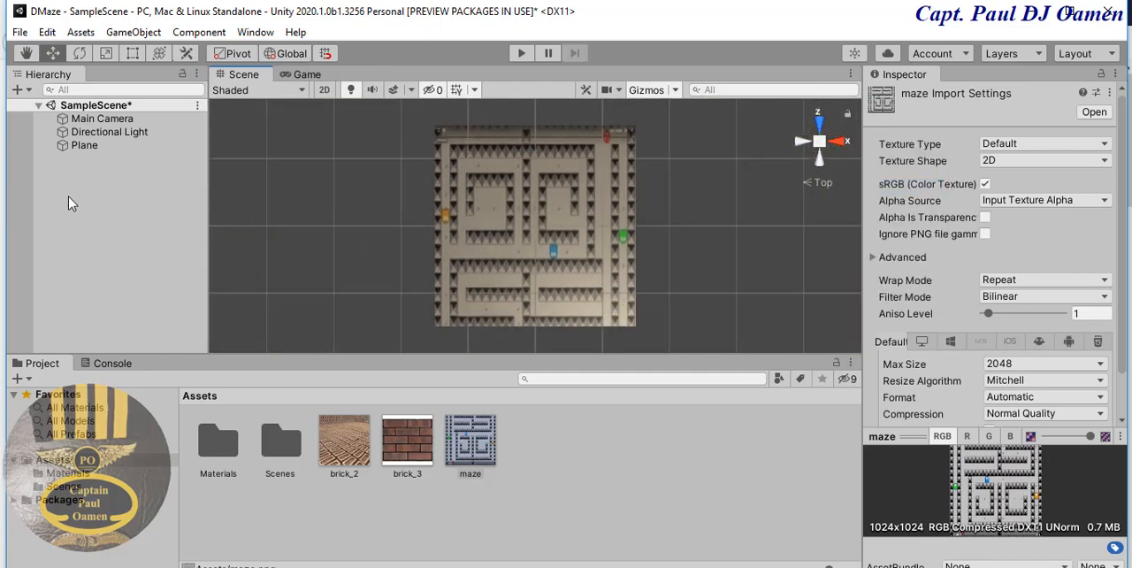
pyautogui.rightClick(78, 170)
pyautogui.moveTo(156, 405)
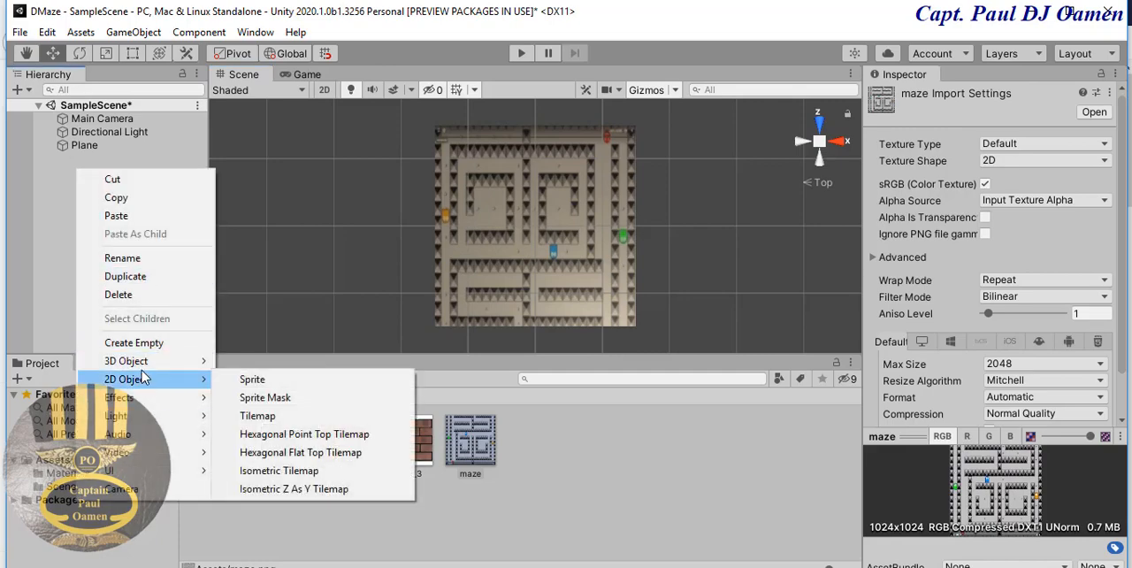
pyautogui.moveTo(142, 368)
pyautogui.click(256, 361)
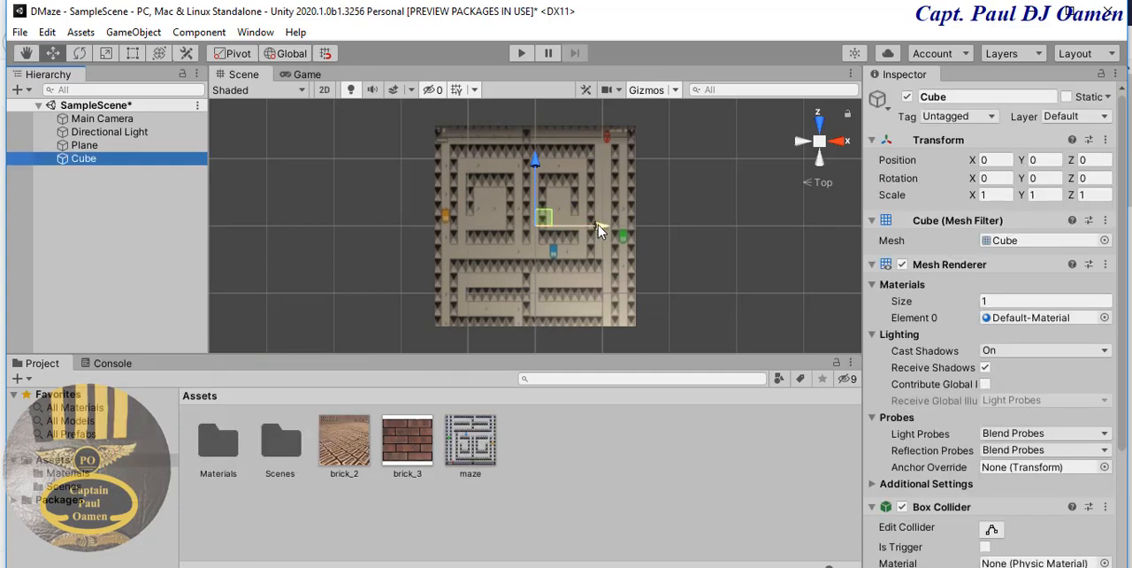
# - Move the cube along the X axis to about -134, near the maze's western edge
pyautogui.moveTo(598, 225); pyautogui.dragTo(398, 226)
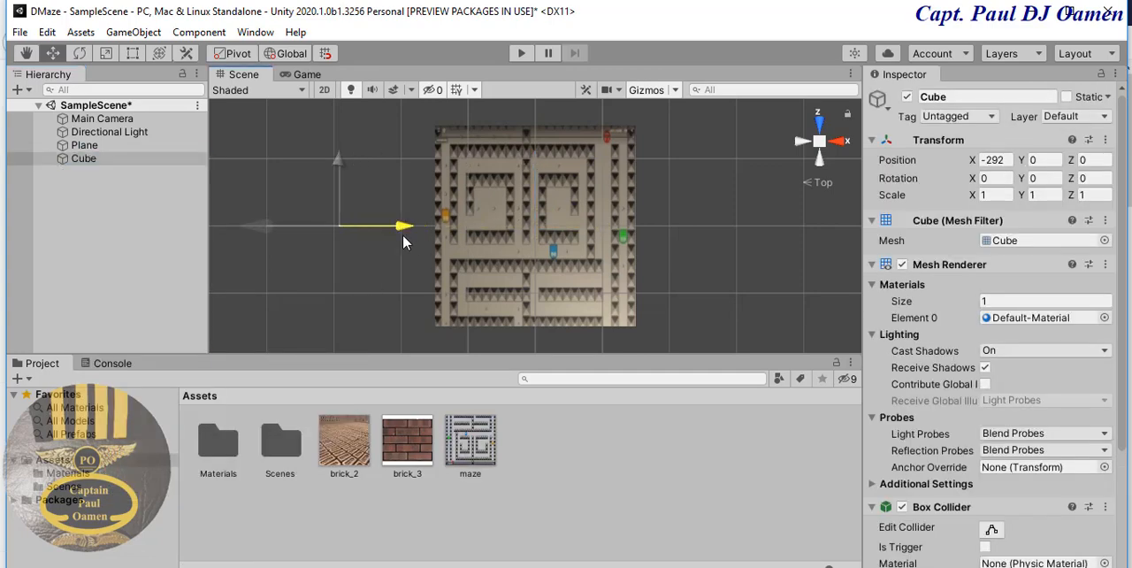
pyautogui.click(553, 226)
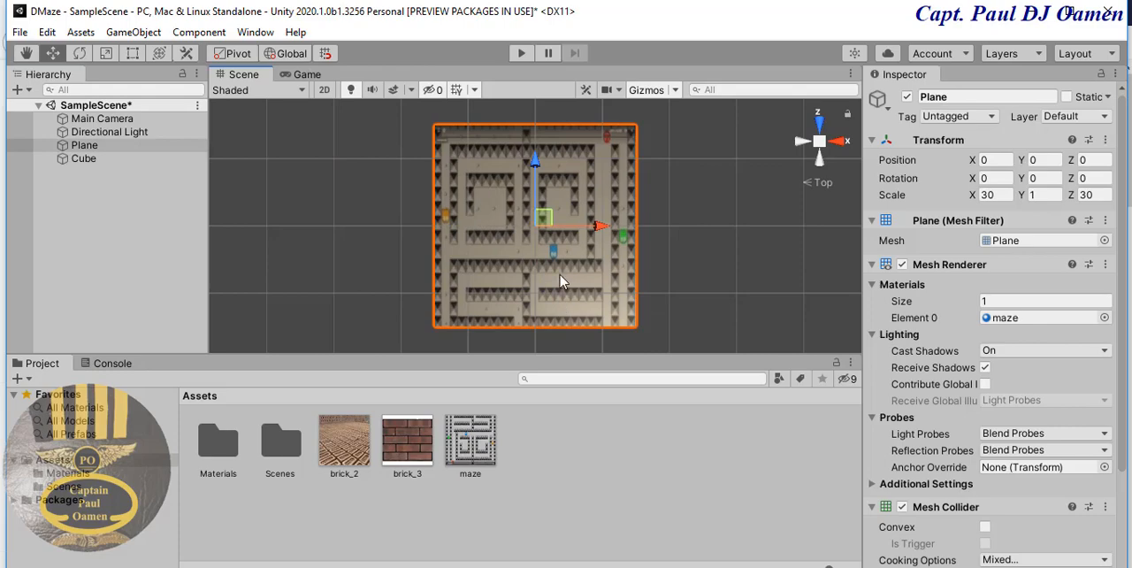
pyautogui.click(89, 160)
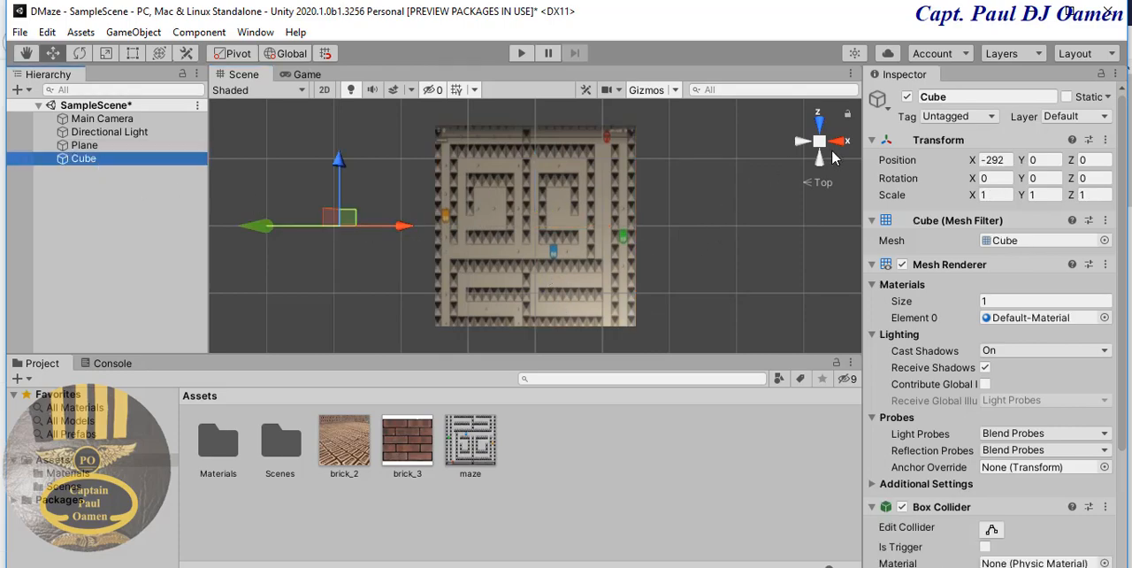
pyautogui.rightClick(821, 151)
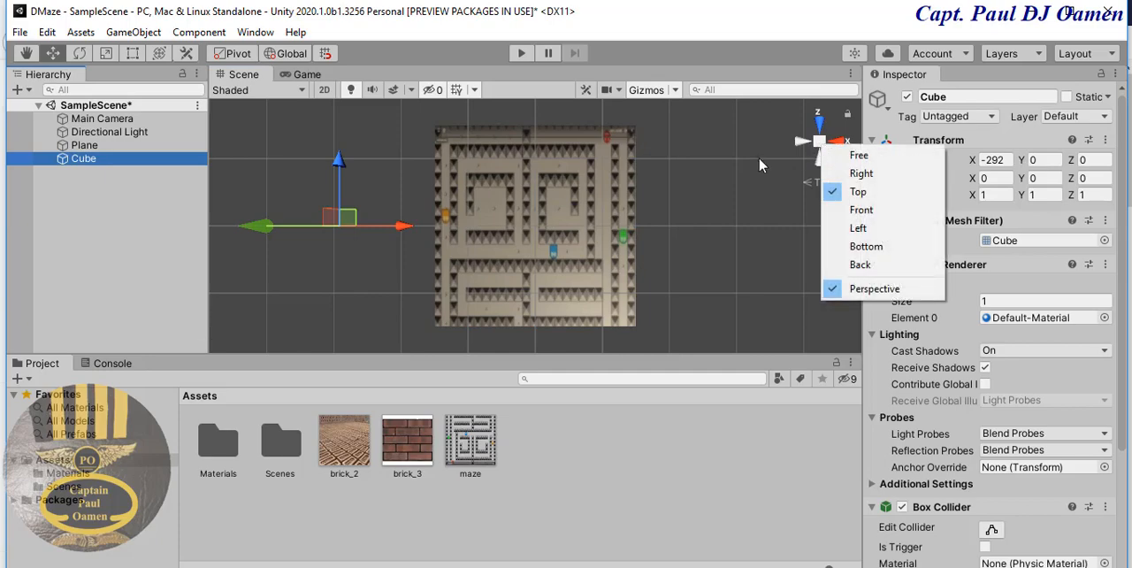
pyautogui.click(404, 229)
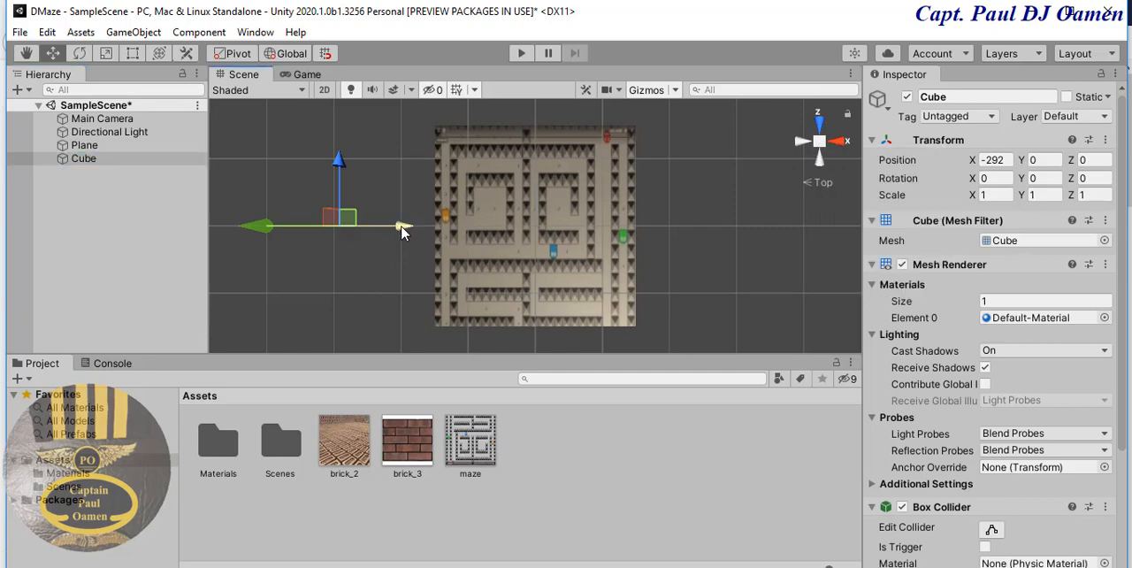
pyautogui.moveTo(403, 232); pyautogui.dragTo(509, 234)
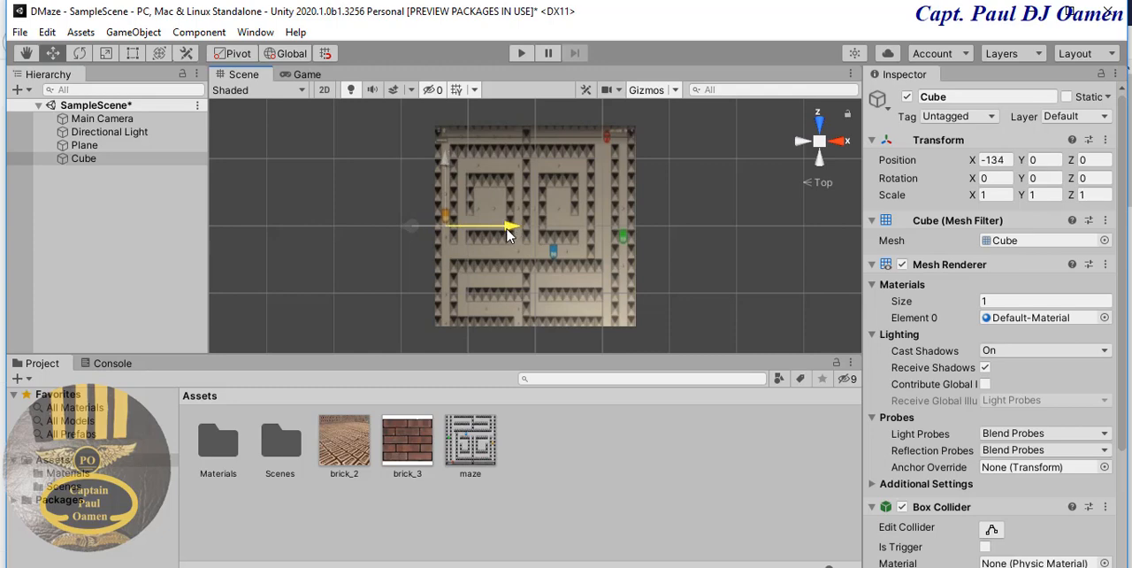
# - Set the cube's X, Y and Z scale to 2
pyautogui.click(994, 196)
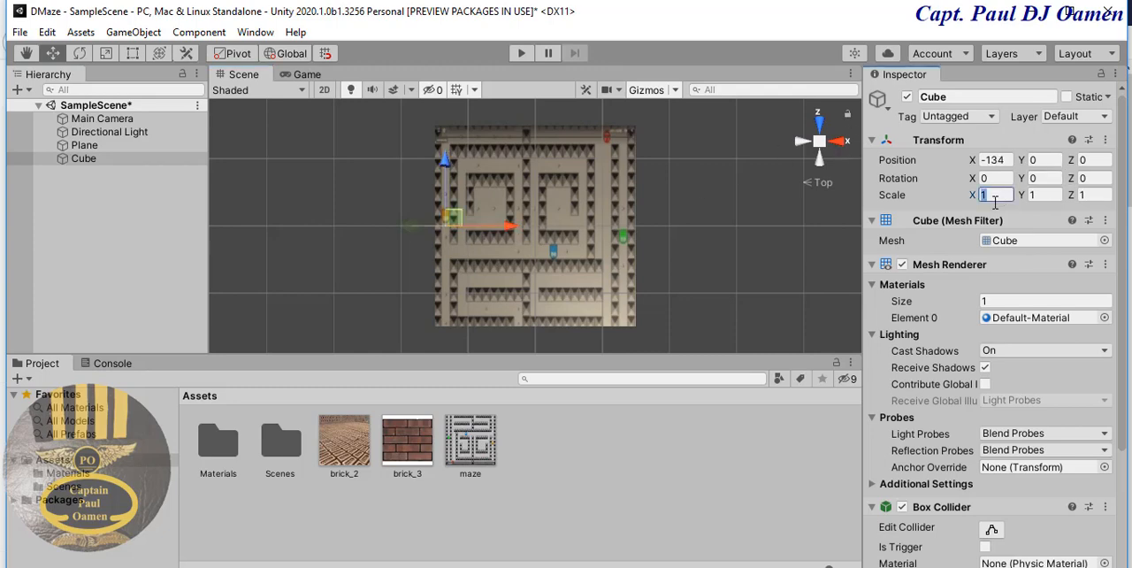
pyautogui.press('Tab')
pyautogui.write('2')
pyautogui.press('Tab')
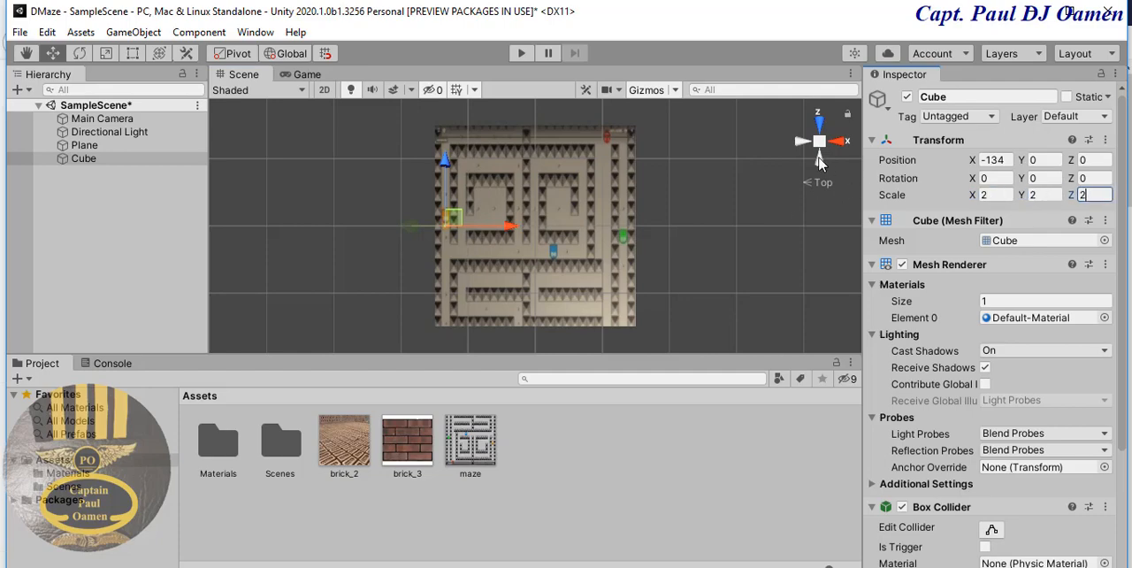
pyautogui.write('2')
# - Return the scene to the Free view and examine the scaled cube on the maze up close
pyautogui.rightClick(821, 143)
pyautogui.click(857, 149)
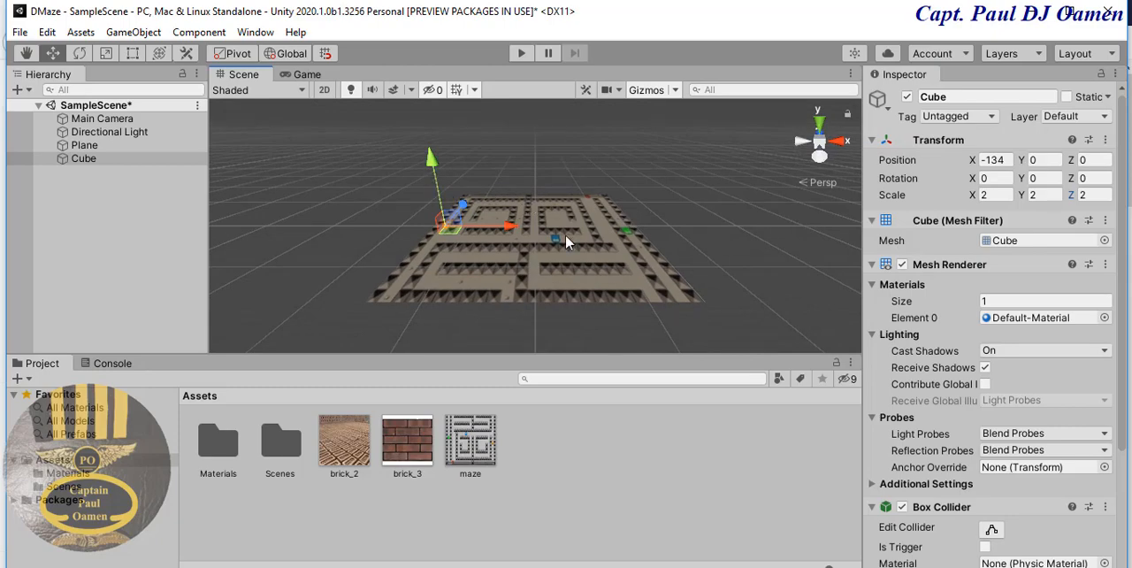
pyautogui.scroll(5, 565, 234)
pyautogui.moveTo(565, 233); pyautogui.dragTo(680, 240, button='middle')
pyautogui.scroll(3, 680, 240)
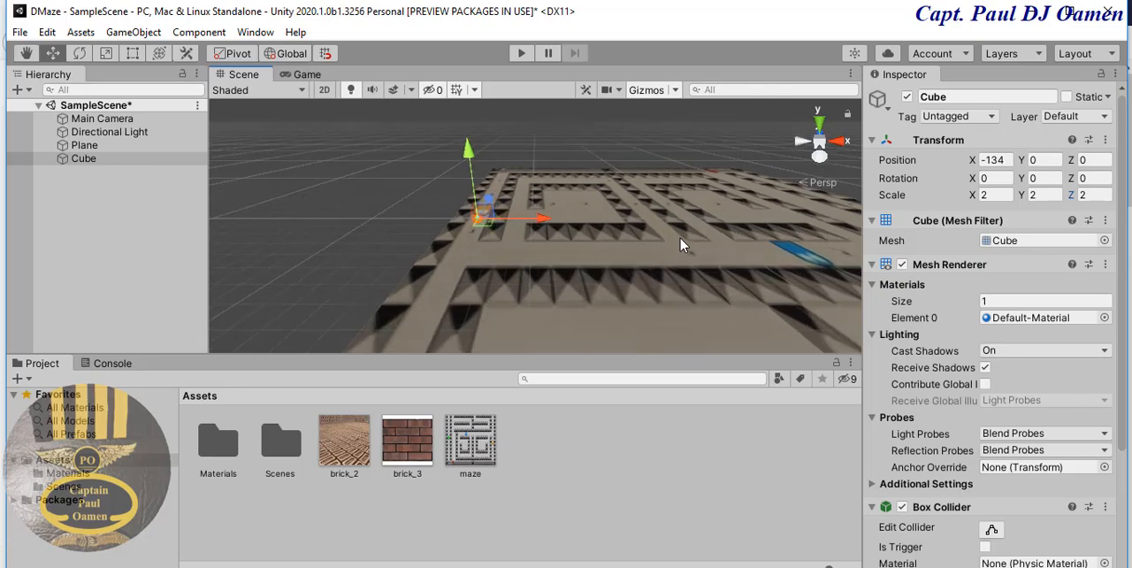
pyautogui.scroll(4, 680, 245)
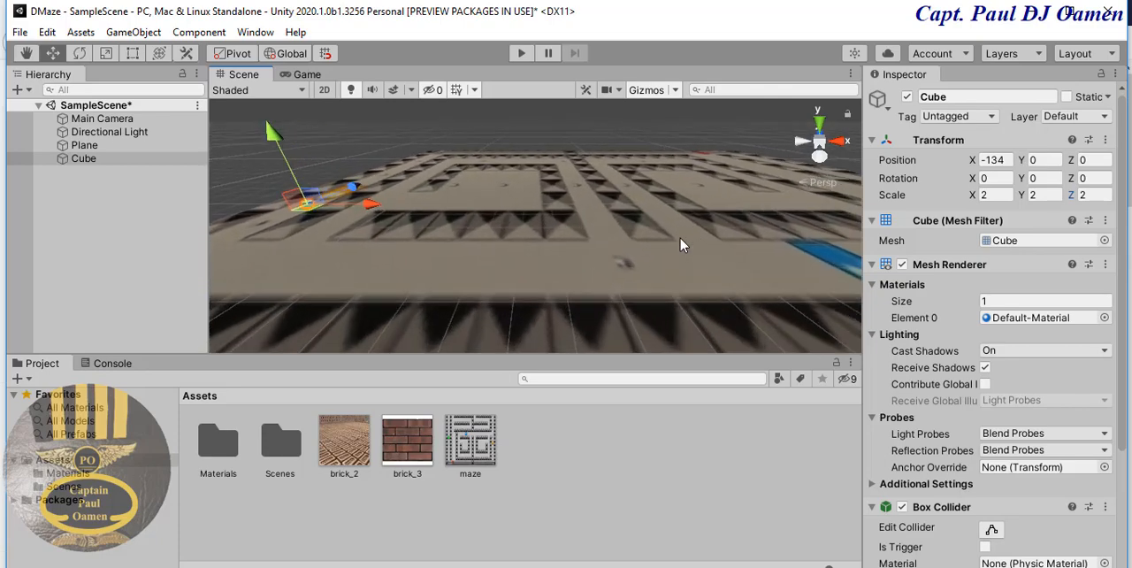
pyautogui.moveTo(656, 281); pyautogui.dragTo(679, 276, button='middle')
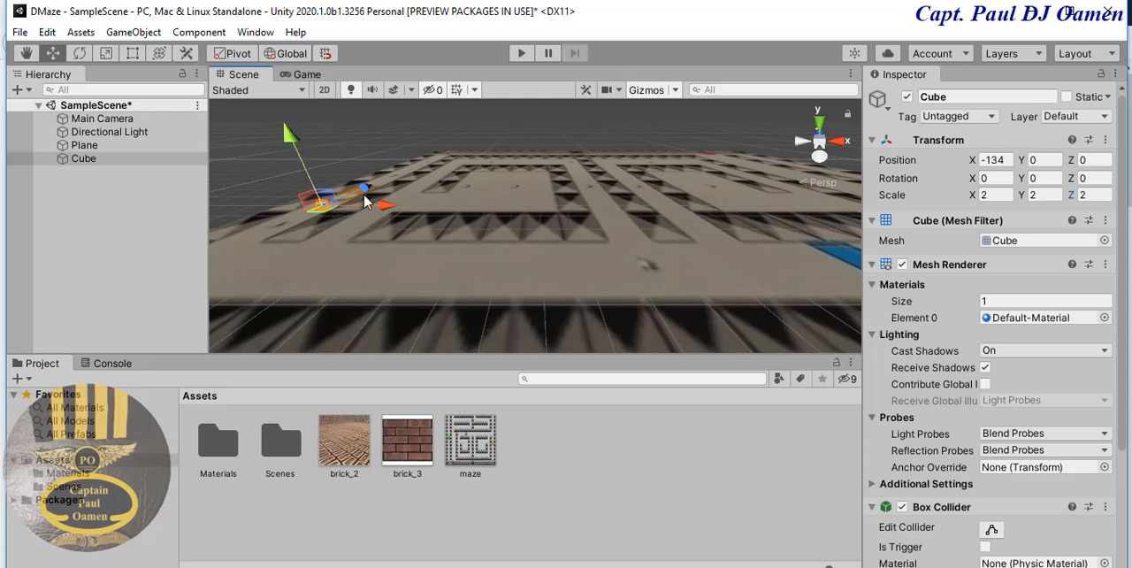
# - Move the cube to about X -37.1 and Z 20.7, and lengthen it to a Z scale of 80
pyautogui.moveTo(386, 206); pyautogui.dragTo(630, 234)
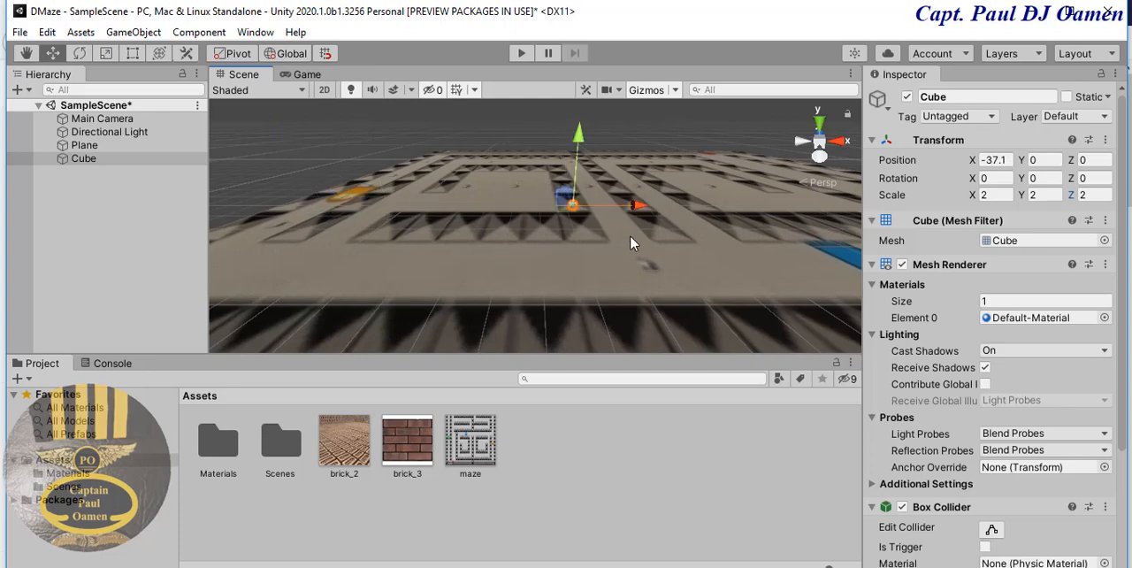
pyautogui.click(1094, 198)
pyautogui.write('0')
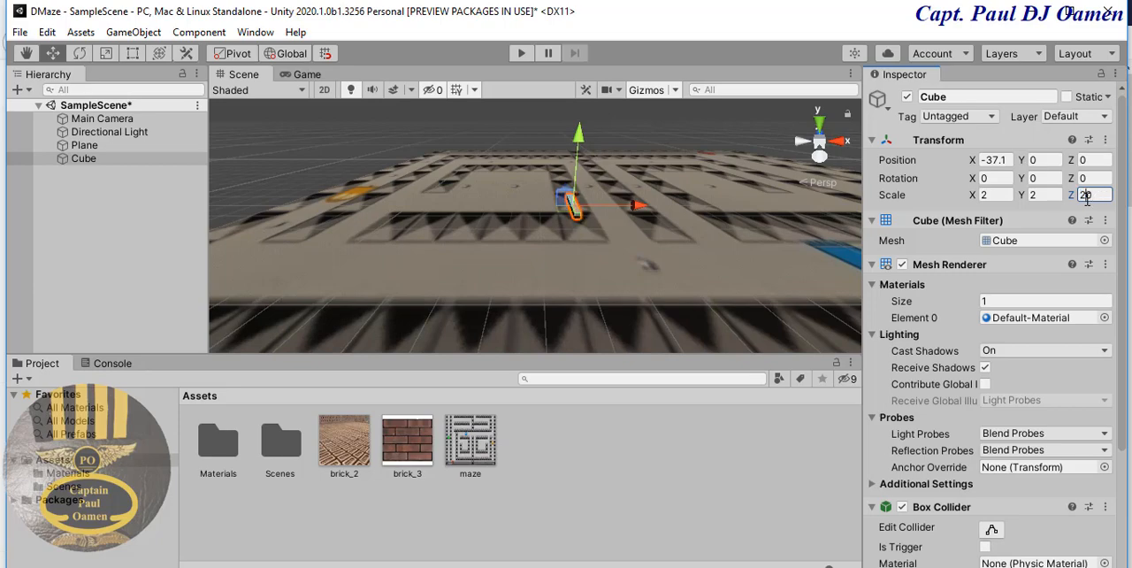
pyautogui.write('80')
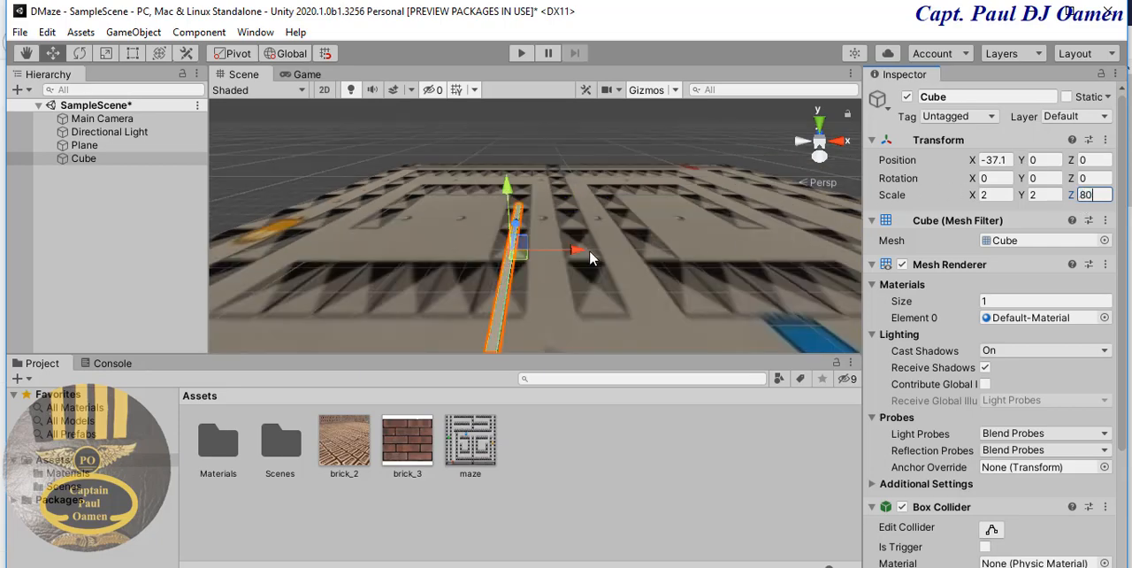
pyautogui.moveTo(518, 222); pyautogui.dragTo(531, 198)
# - Set the cube's Y scale to 8 and raise its Y position to about 2.6
pyautogui.click(1041, 194)
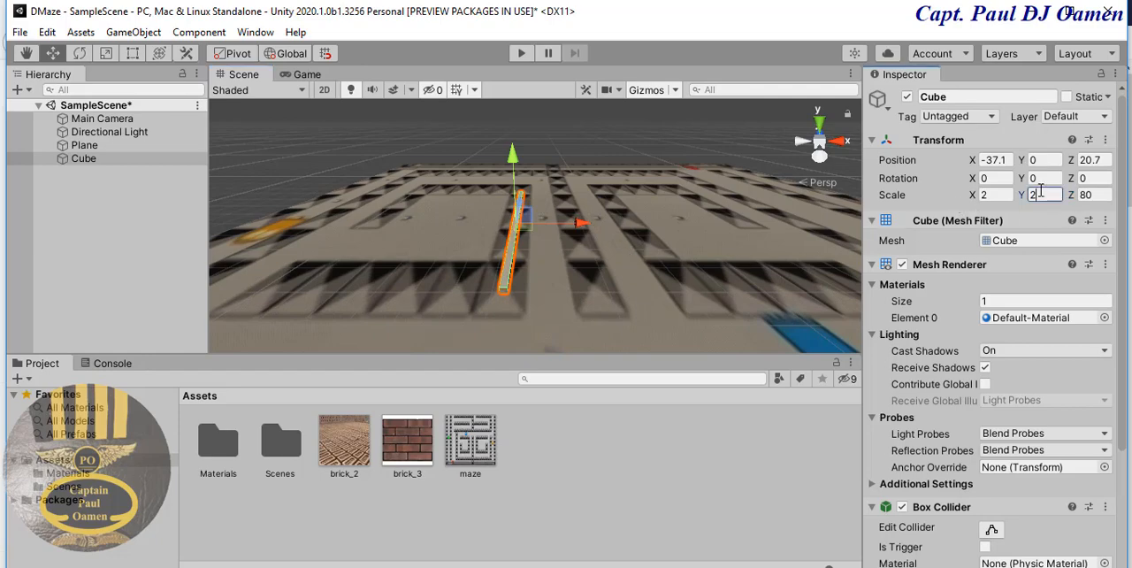
pyautogui.write('4')
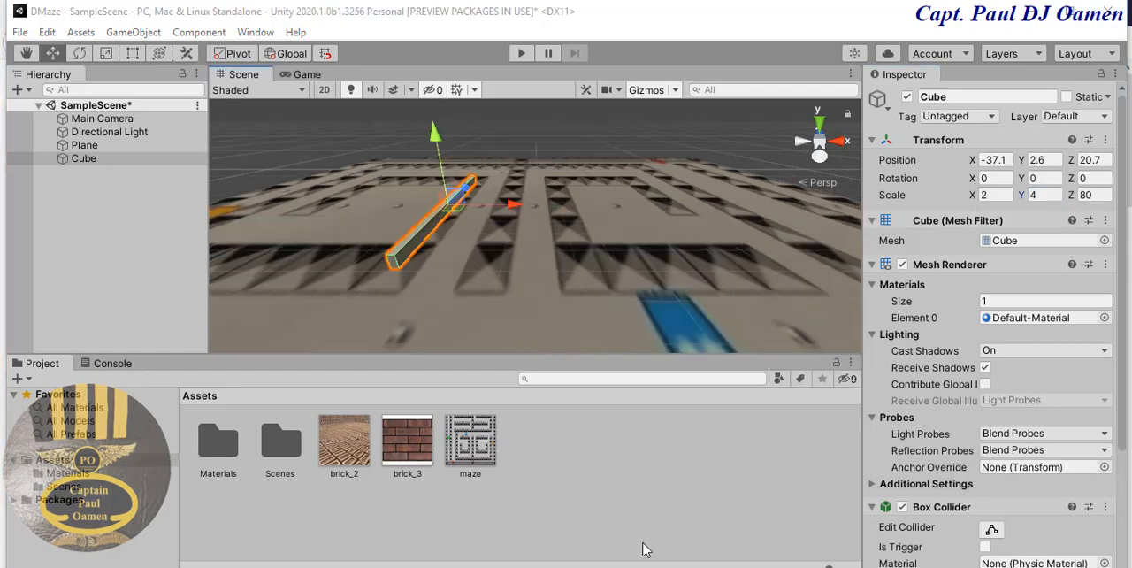
pyautogui.click(582, 469)
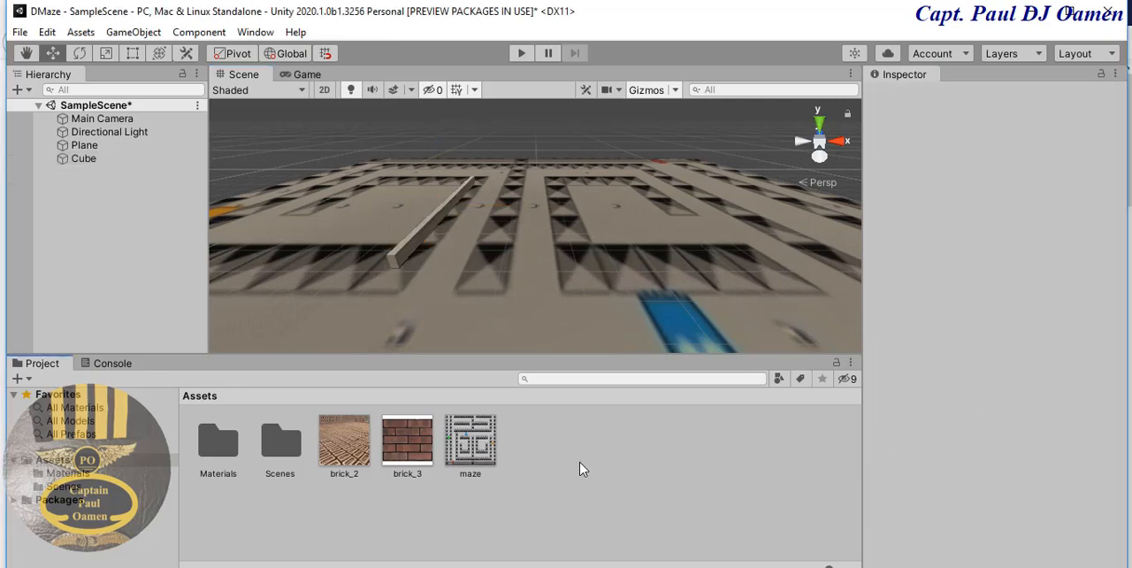
pyautogui.click(426, 231)
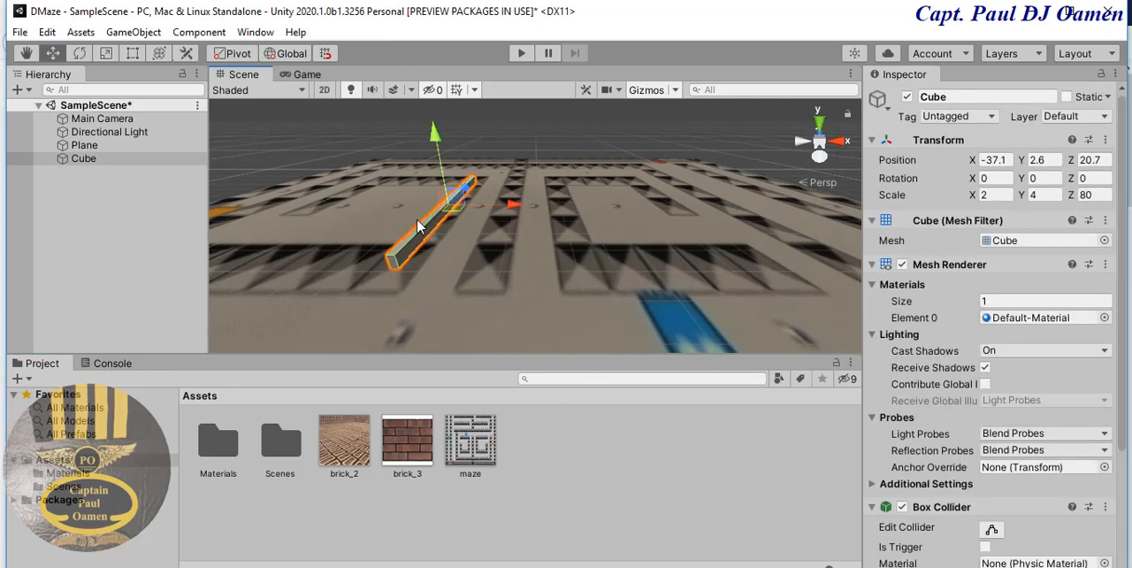
pyautogui.click(1042, 195)
pyautogui.write('8')
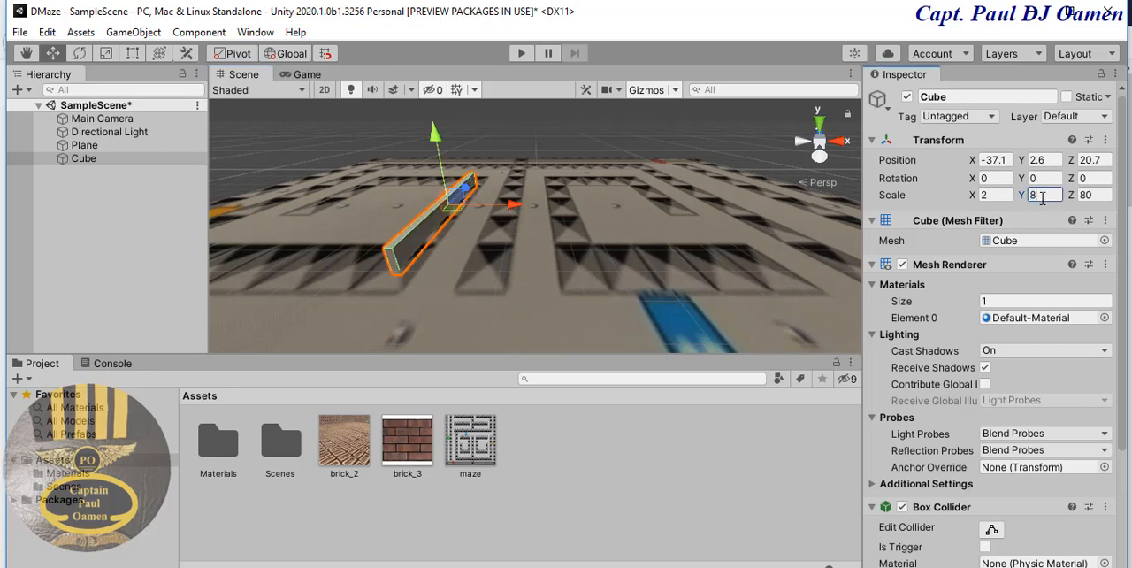
# - Create a new material named Brick in the Assets folder
pyautogui.rightClick(595, 462)
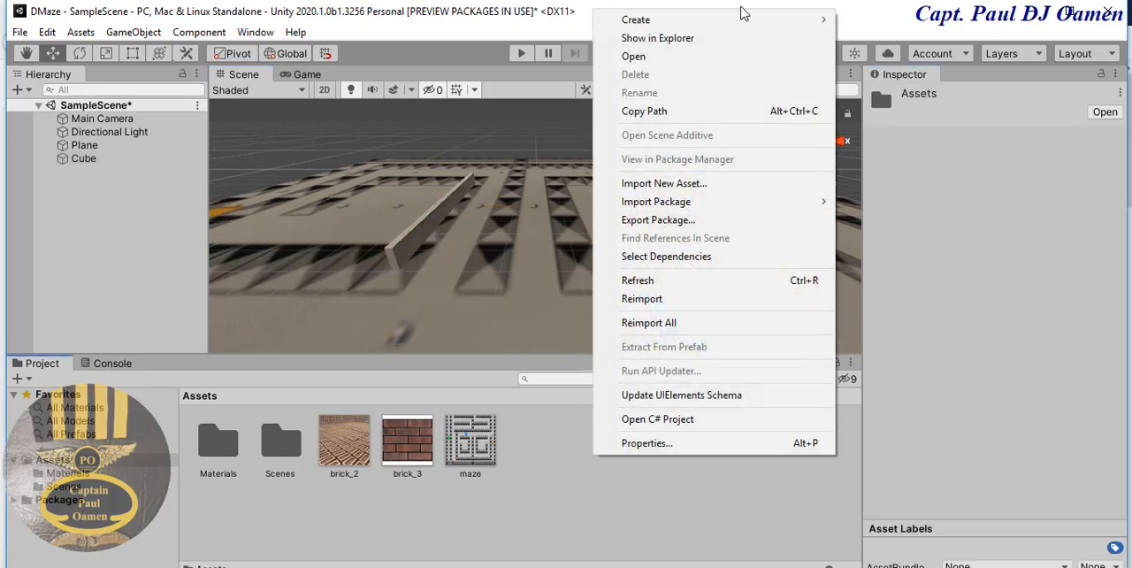
pyautogui.moveTo(681, 21)
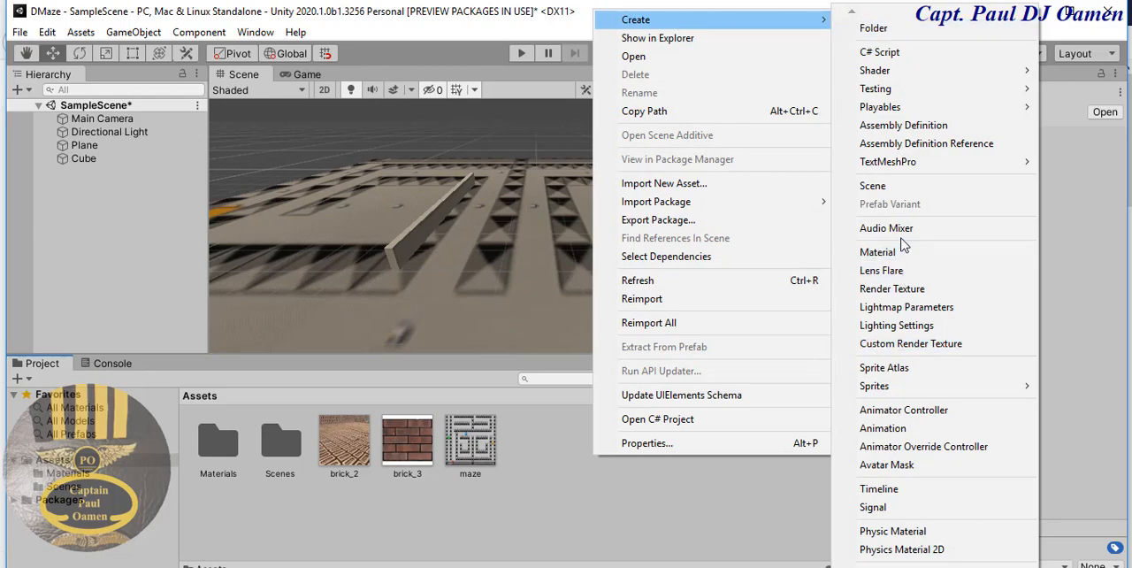
pyautogui.click(902, 252)
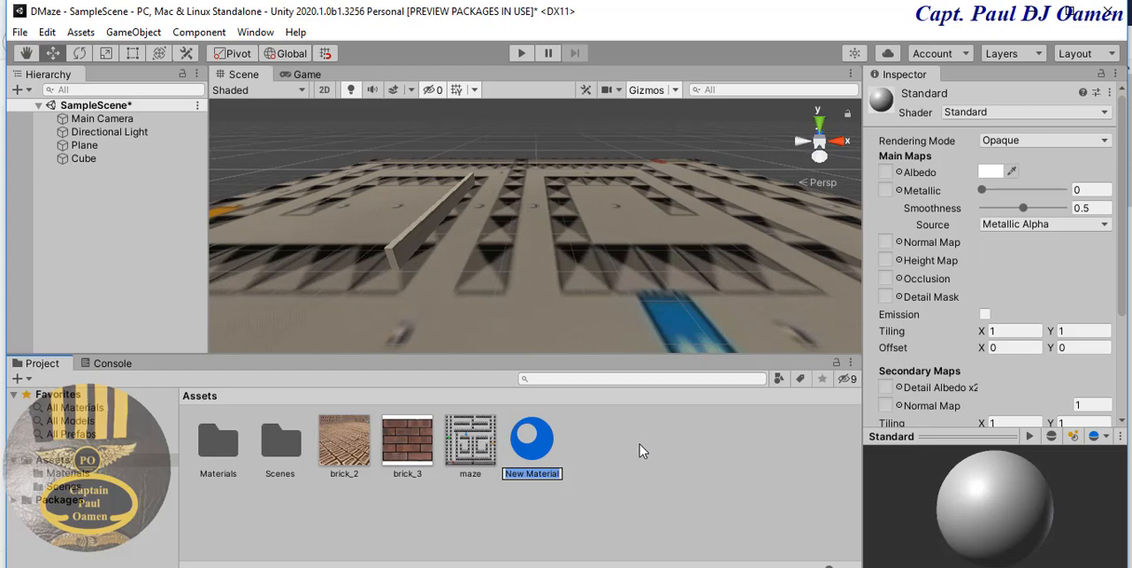
pyautogui.write('Bri')
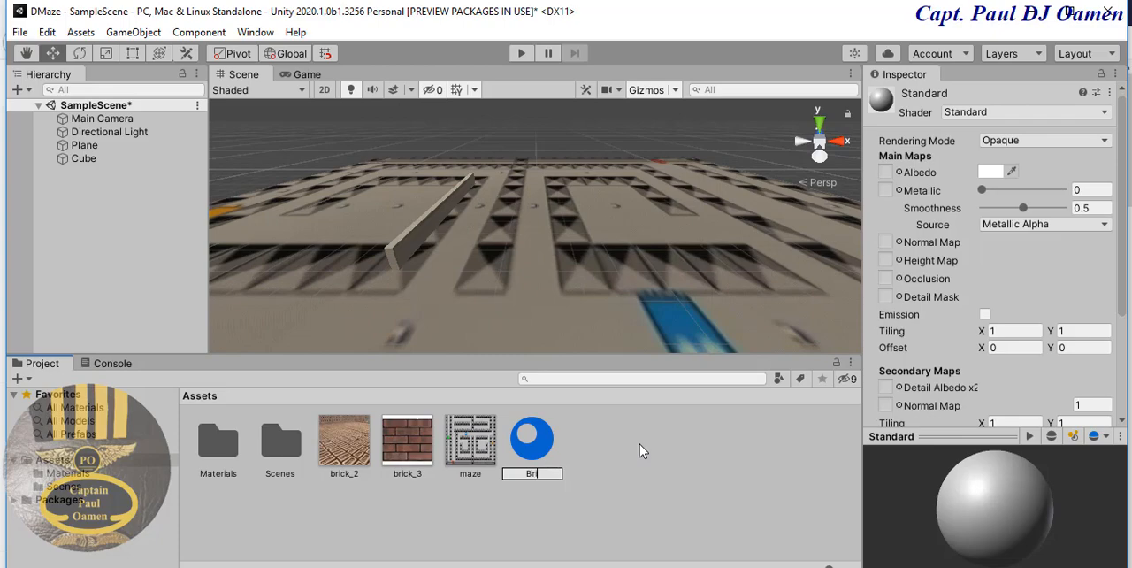
pyautogui.write('ck')
pyautogui.press('Return')
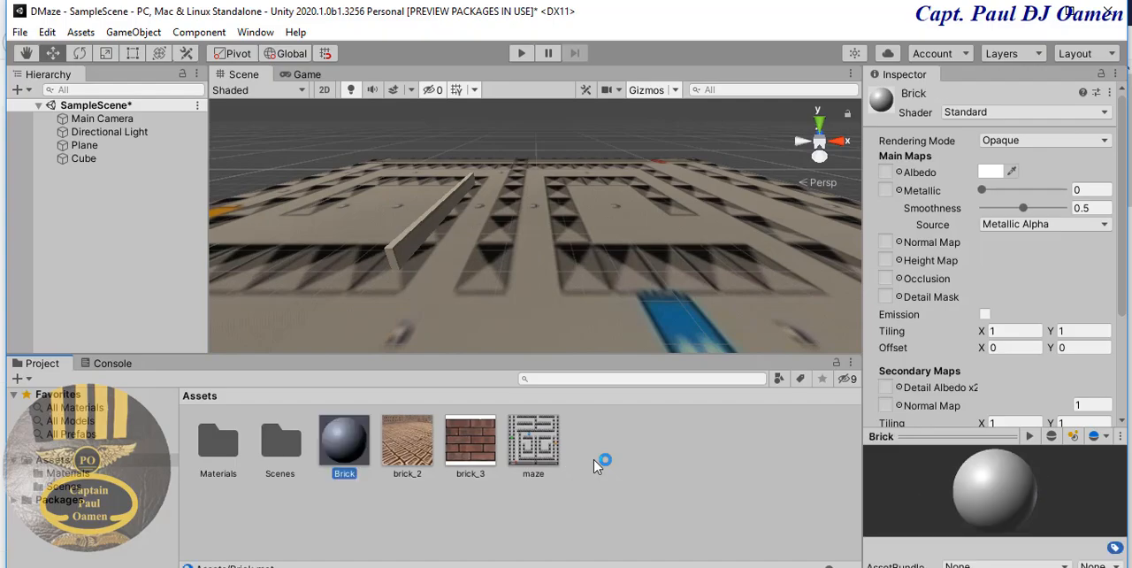
# - Assign the brick_3 texture to the Brick material's Albedo and apply the material to the cube
pyautogui.click(900, 175)
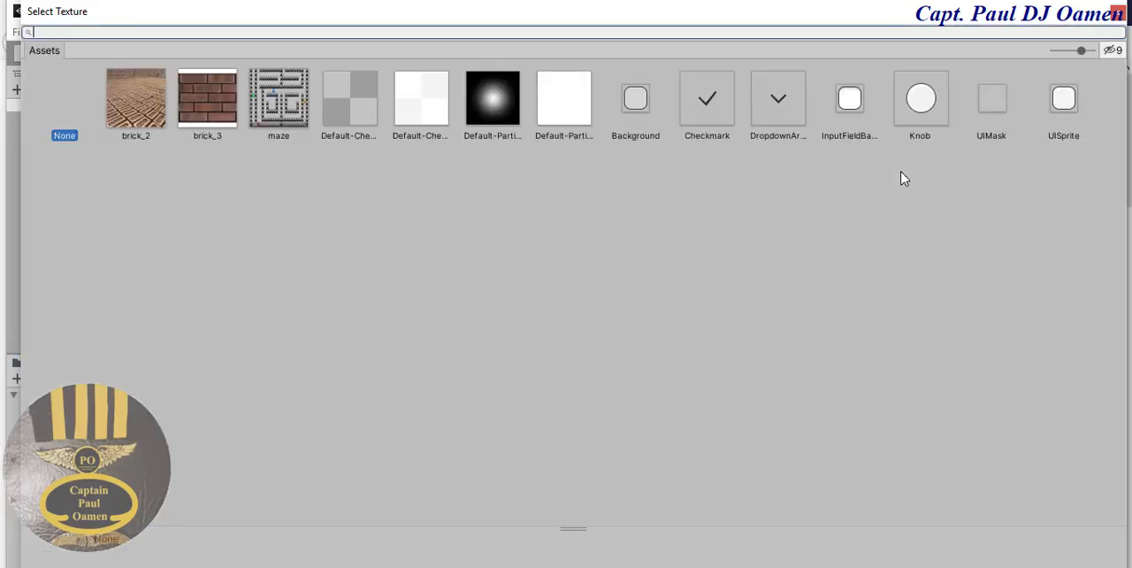
pyautogui.click(201, 107)
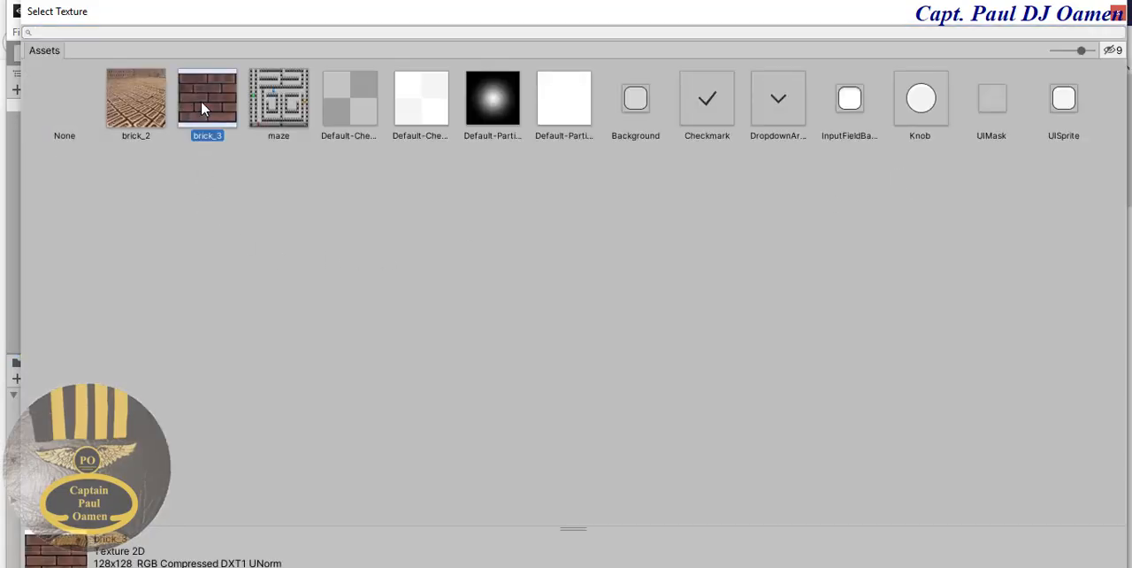
pyautogui.click(1118, 13)
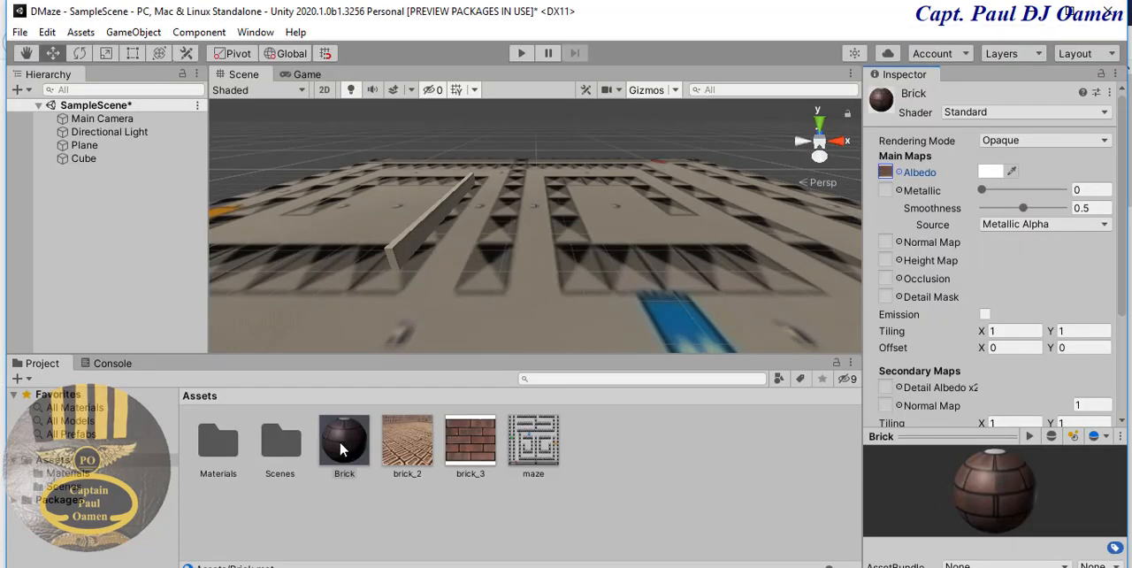
pyautogui.moveTo(344, 448); pyautogui.dragTo(90, 164)
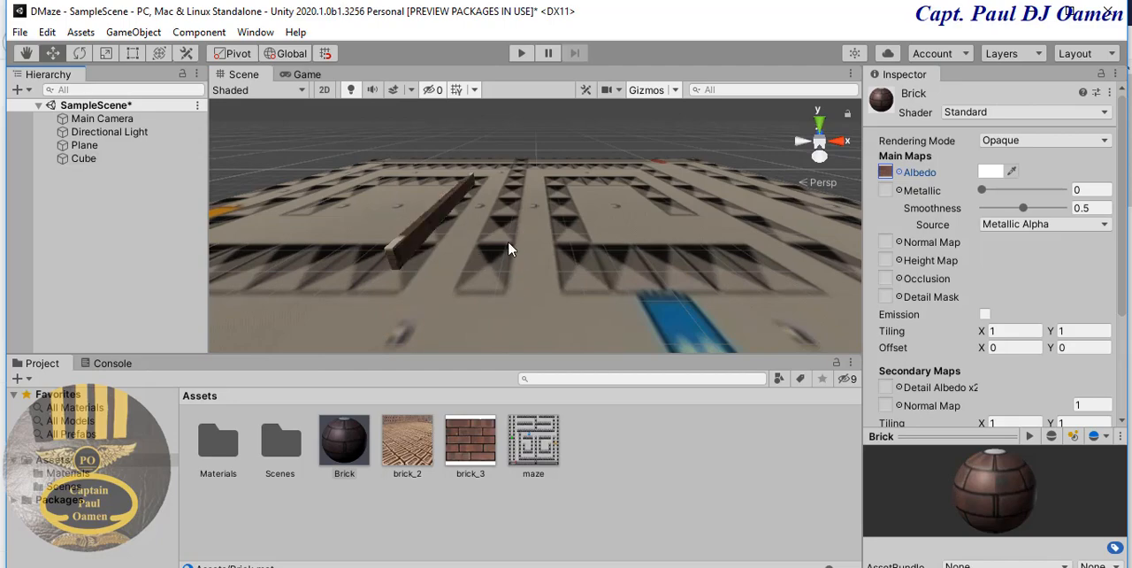
# - Dock the Game view between Project and Console so it shows together with the Scene view
pyautogui.click(424, 226)
pyautogui.moveTo(549, 217); pyautogui.dragTo(570, 257, button='right')
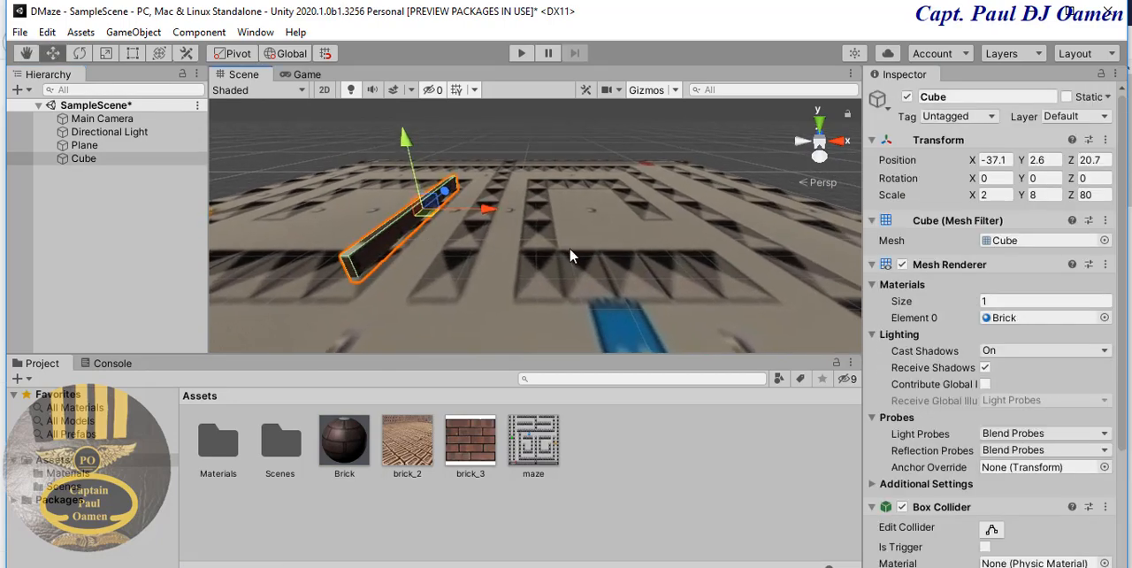
pyautogui.scroll(3, 570, 256)
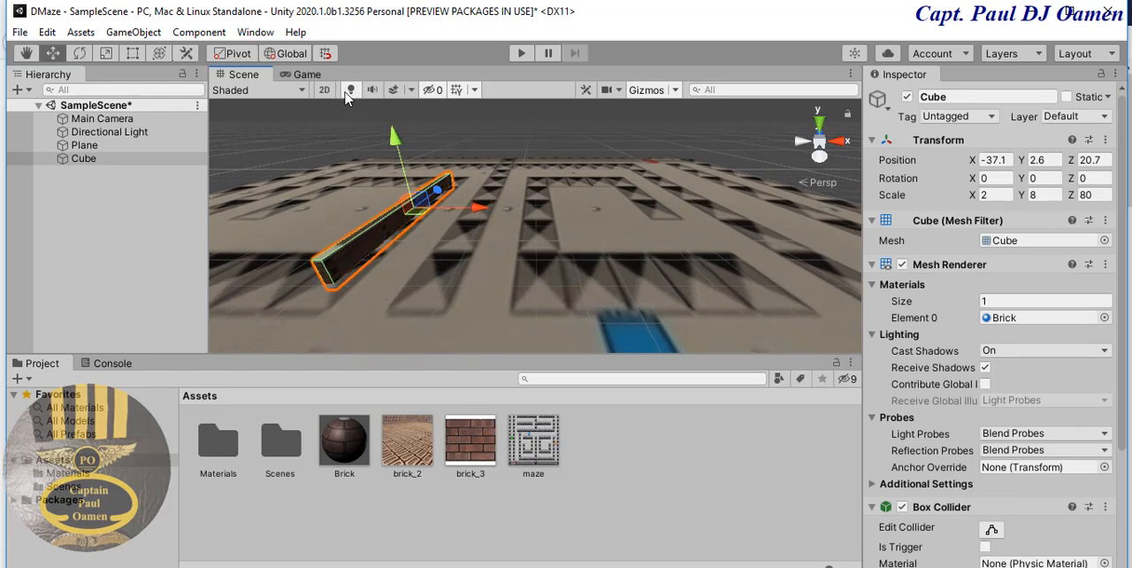
pyautogui.moveTo(307, 74); pyautogui.dragTo(140, 366)
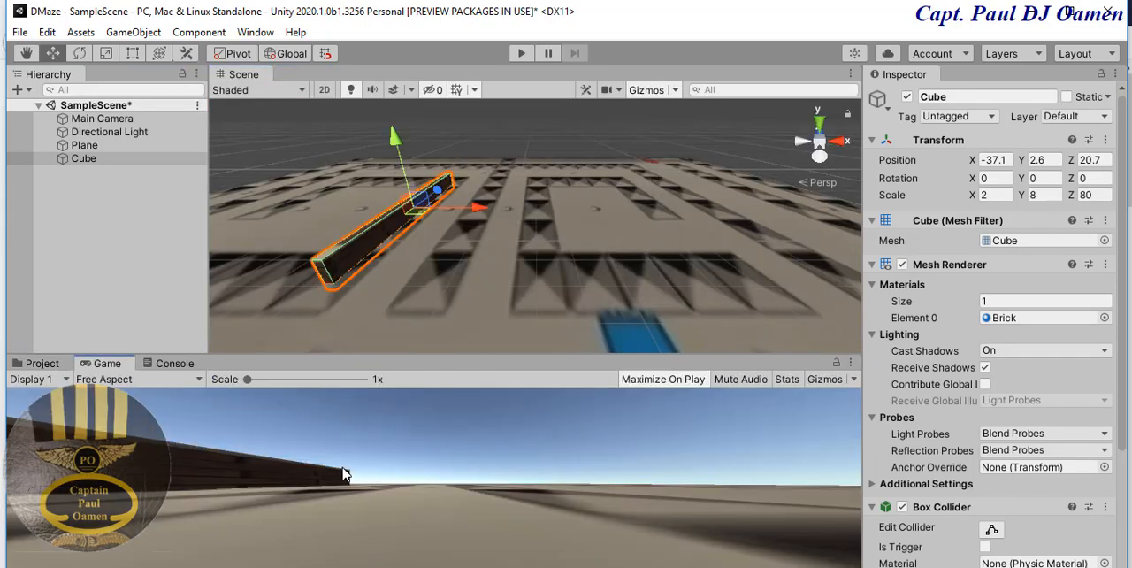
# - Set the cube's Y rotation to 90 and move it along the X axis to about 8.6
pyautogui.click(434, 221)
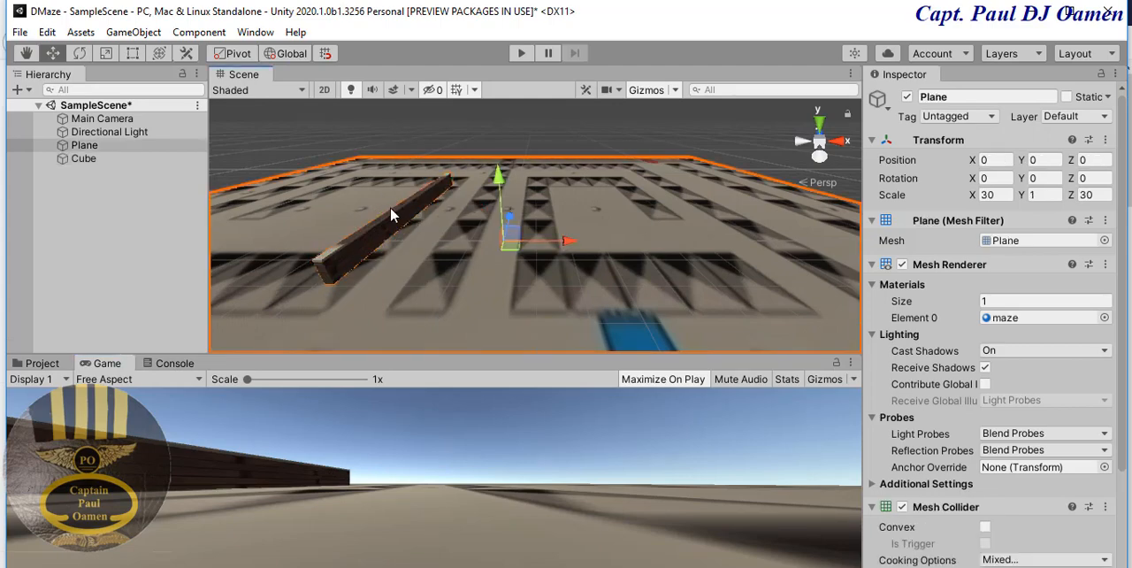
pyautogui.click(390, 223)
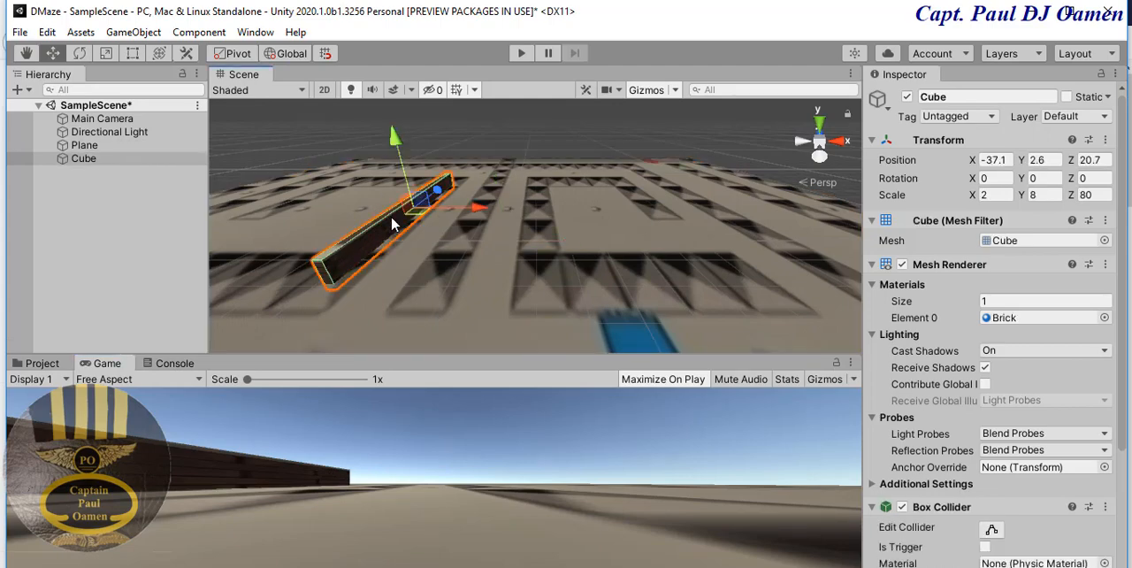
pyautogui.click(1042, 180)
pyautogui.write('90')
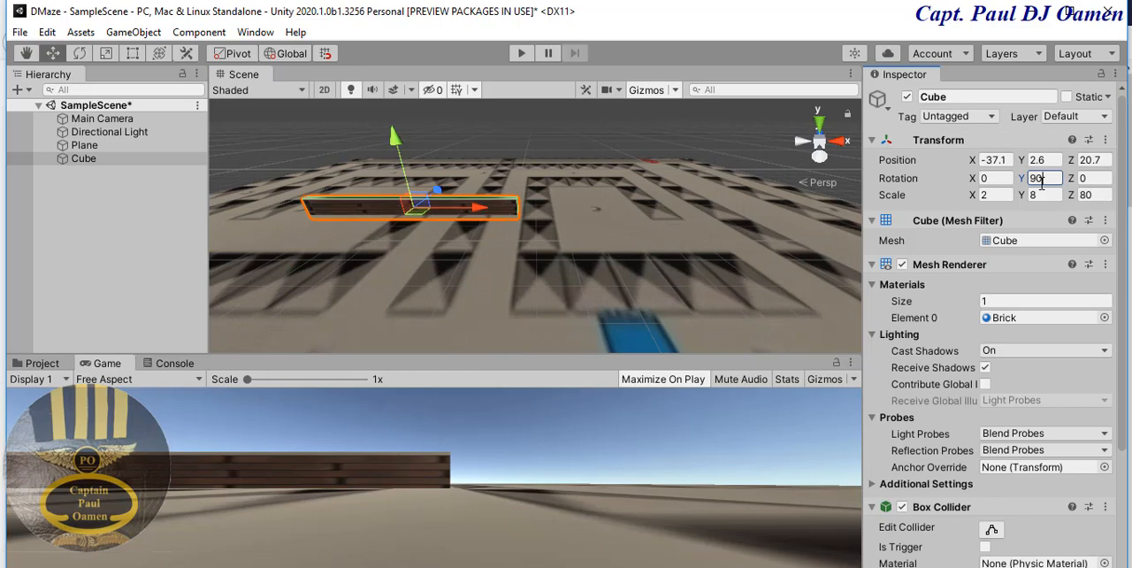
pyautogui.moveTo(484, 211); pyautogui.dragTo(600, 219)
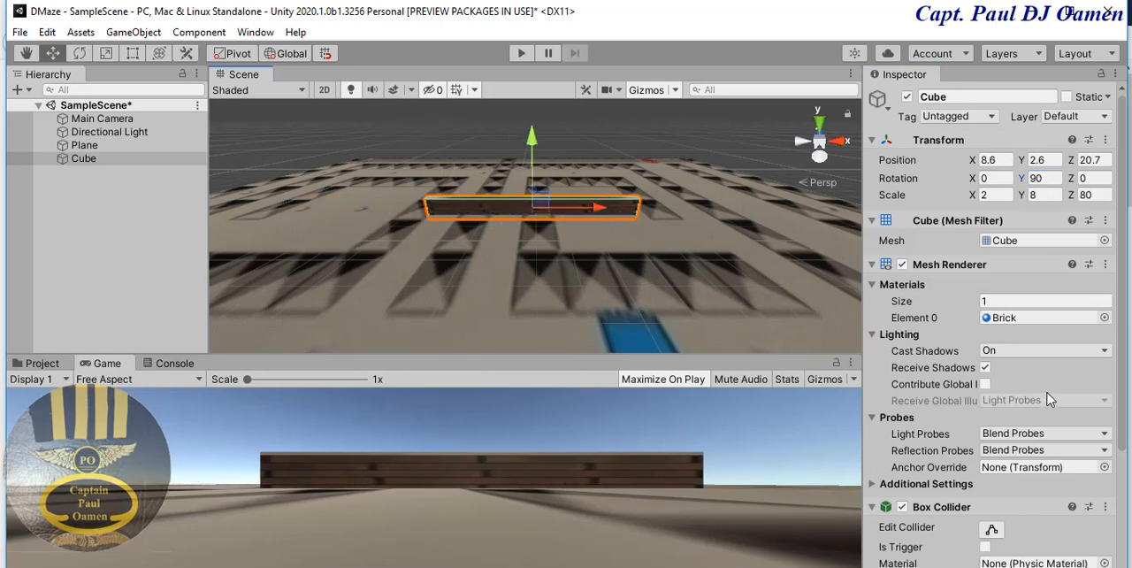
# - Set the Brick material's main X tiling to 4
pyautogui.moveTo(1125, 307); pyautogui.dragTo(1124, 431)
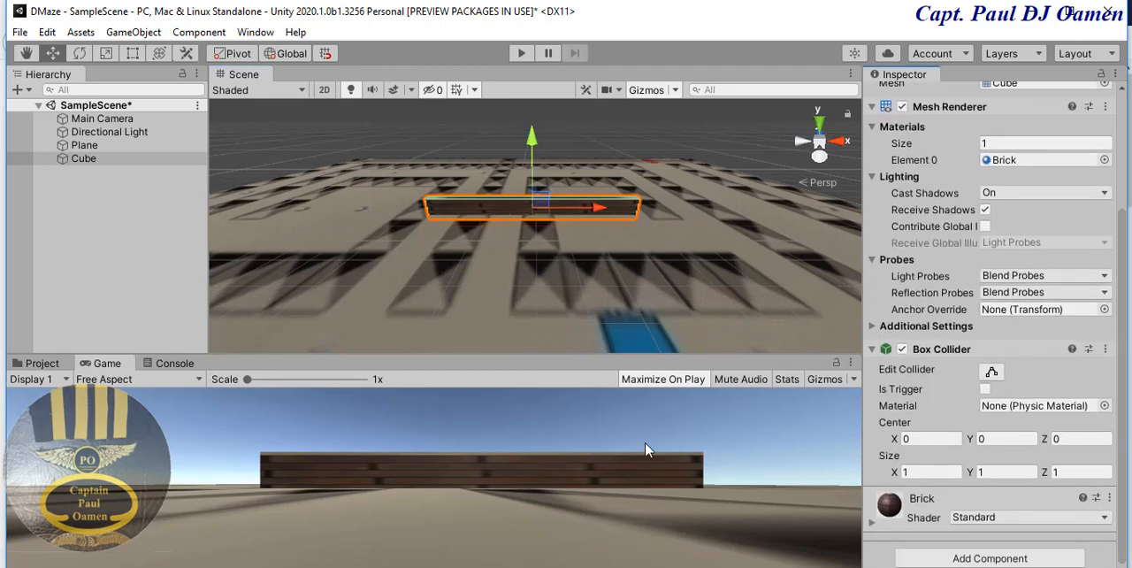
pyautogui.scroll(5, 1121, 275)
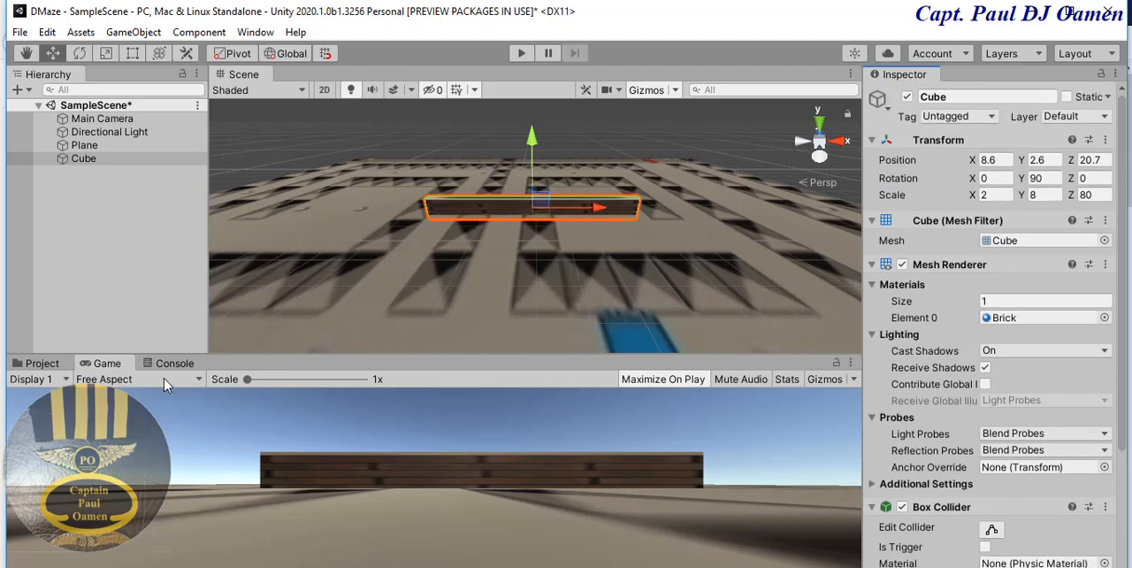
pyautogui.click(41, 363)
pyautogui.click(348, 453)
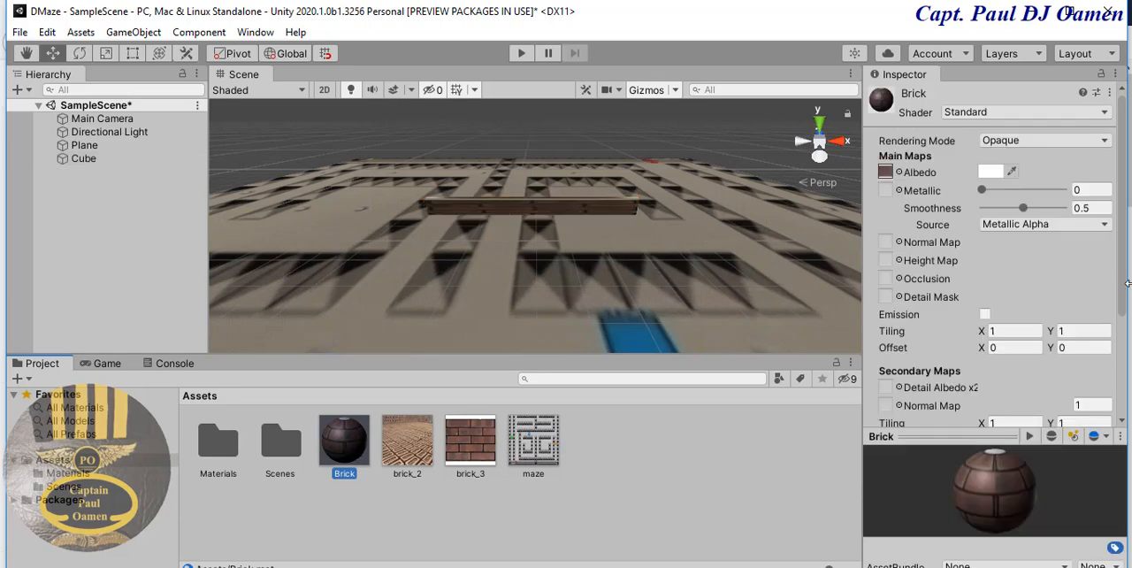
pyautogui.click(1008, 330)
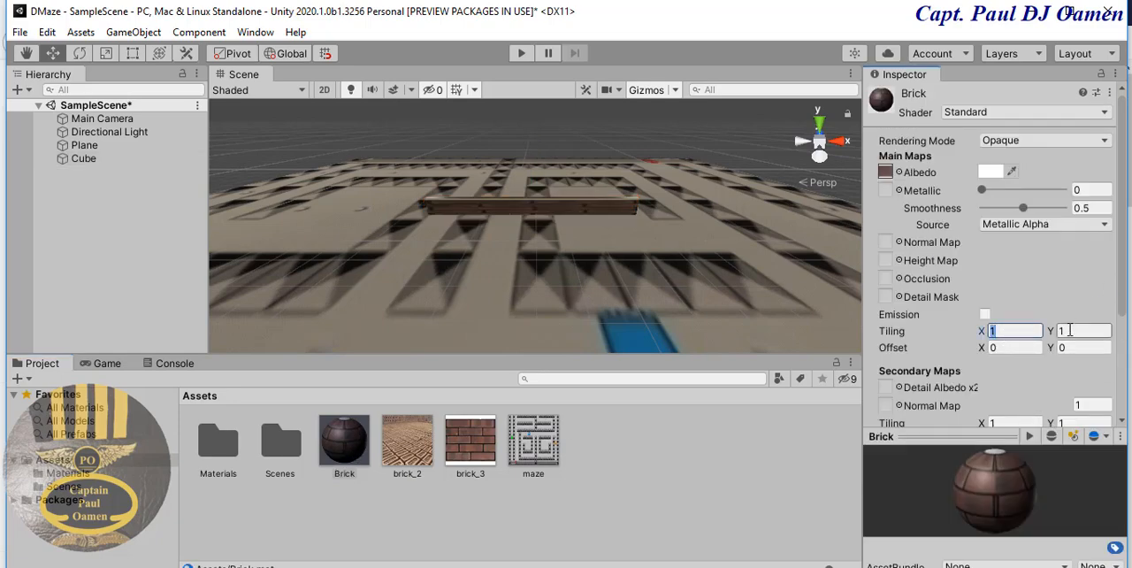
pyautogui.click(1071, 330)
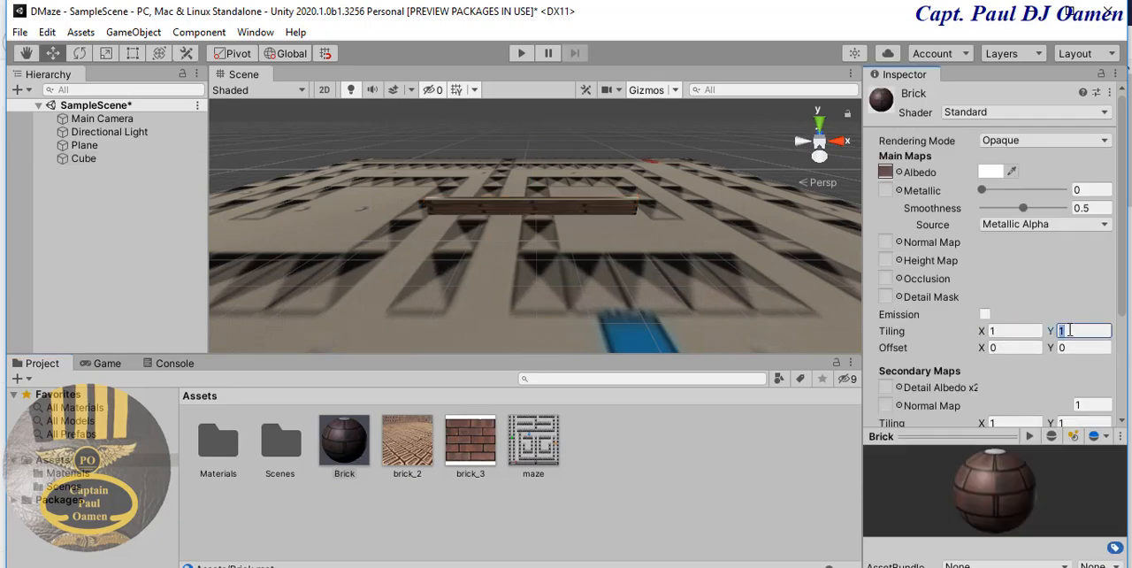
pyautogui.click(1016, 332)
pyautogui.write('4')
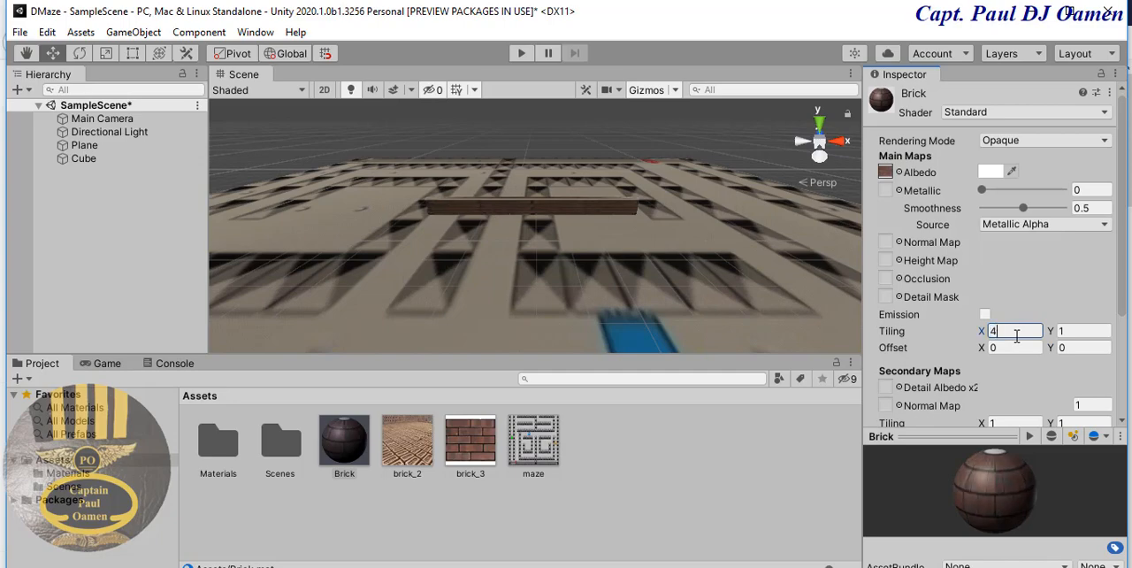
# - Examine the tiled brick texture on the wall cube up close, and select the cube
pyautogui.scroll(5, 551, 231)
pyautogui.moveTo(664, 239); pyautogui.dragTo(655, 310, button='middle')
pyautogui.scroll(5, 685, 310)
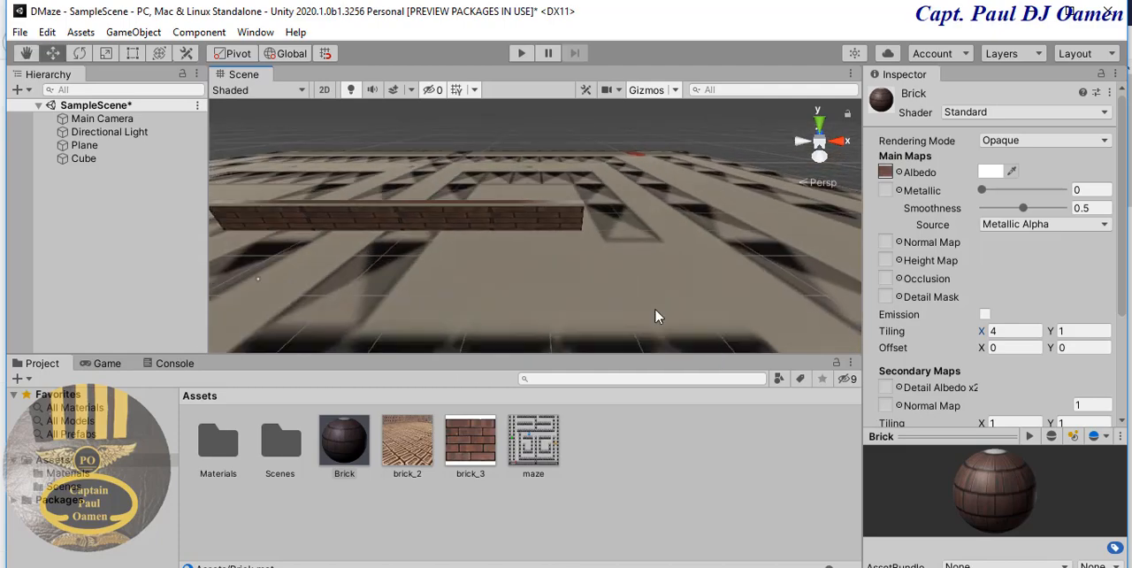
pyautogui.scroll(5, 546, 254)
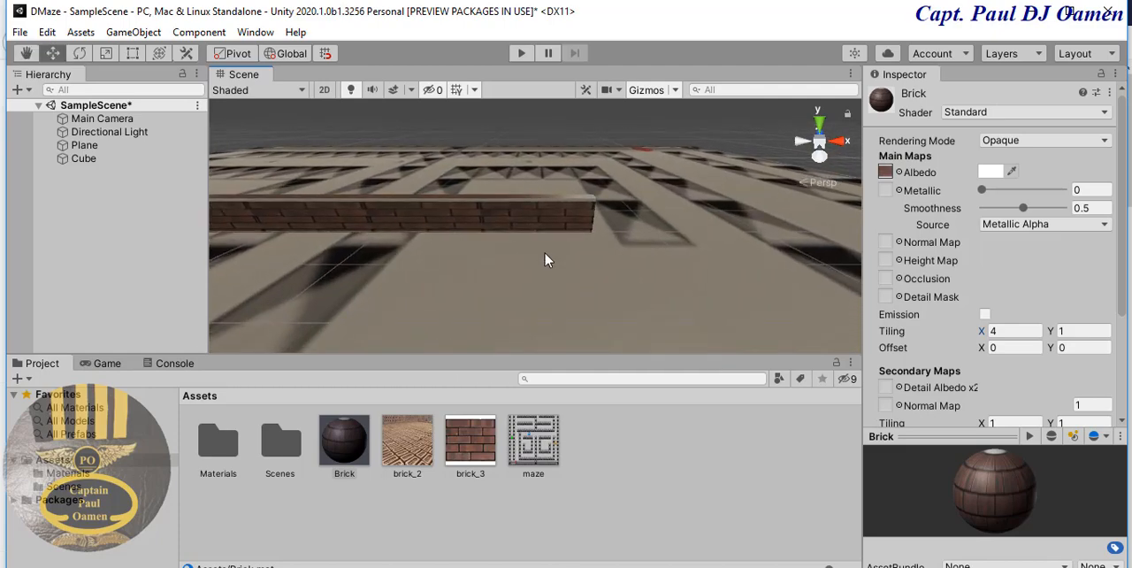
pyautogui.moveTo(546, 254); pyautogui.dragTo(622, 305, button='middle')
pyautogui.scroll(-3, 622, 305)
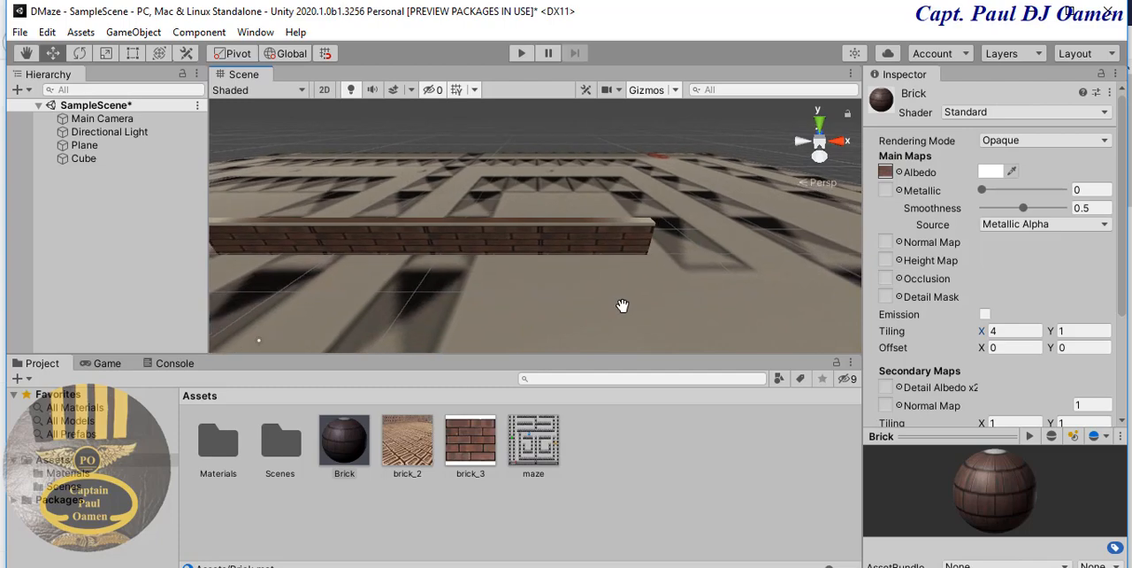
pyautogui.scroll(4, 628, 278)
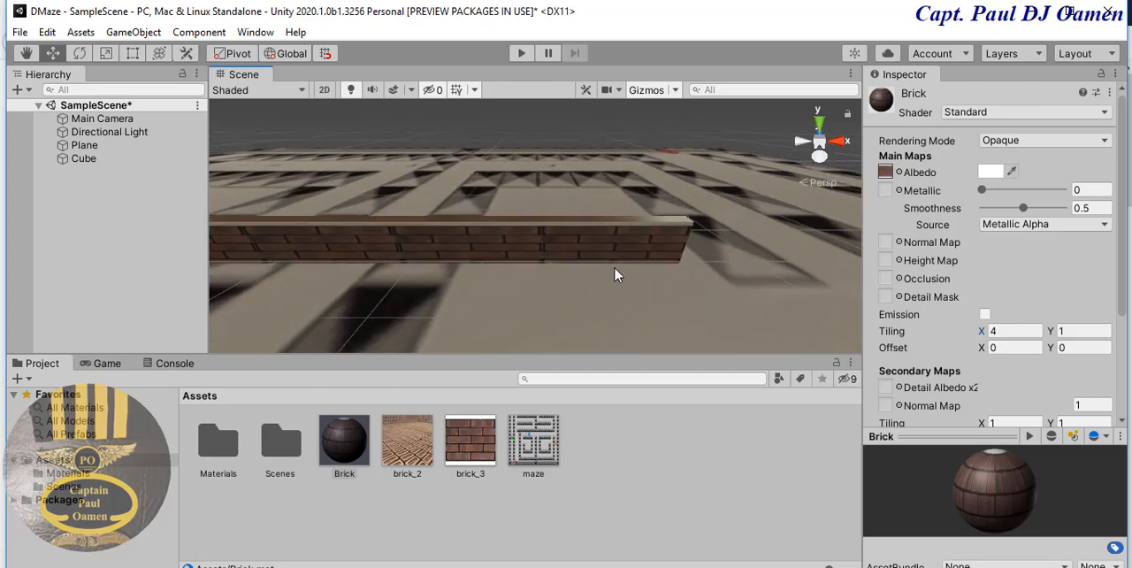
pyautogui.moveTo(603, 287); pyautogui.dragTo(549, 307, button='middle')
pyautogui.click(556, 281)
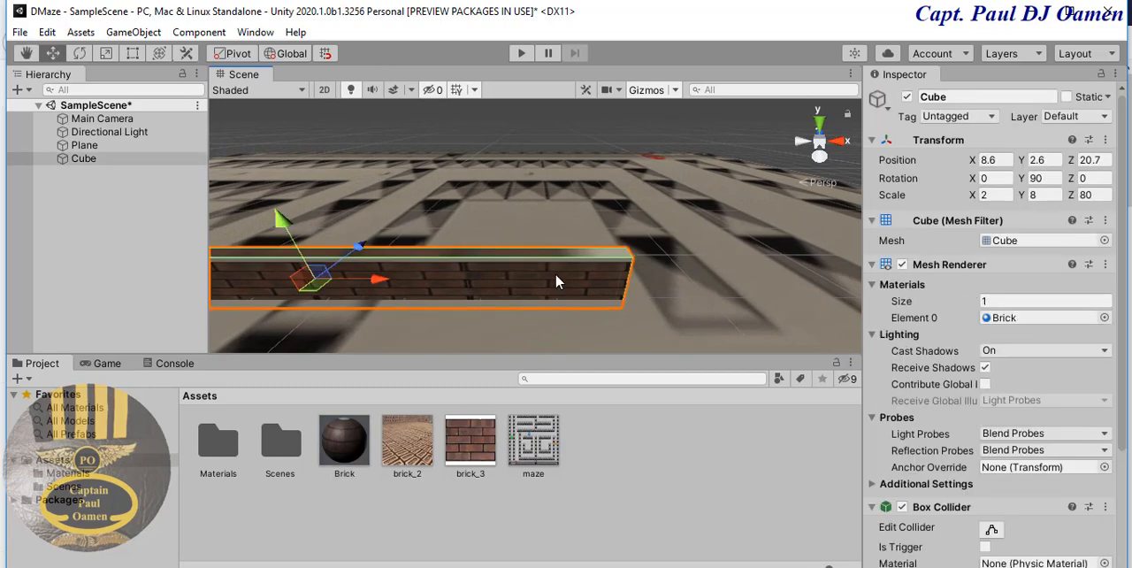
# - Set the wall cube's Y rotation to 0 and move it along the Z axis to about 28.9
pyautogui.click(1058, 179)
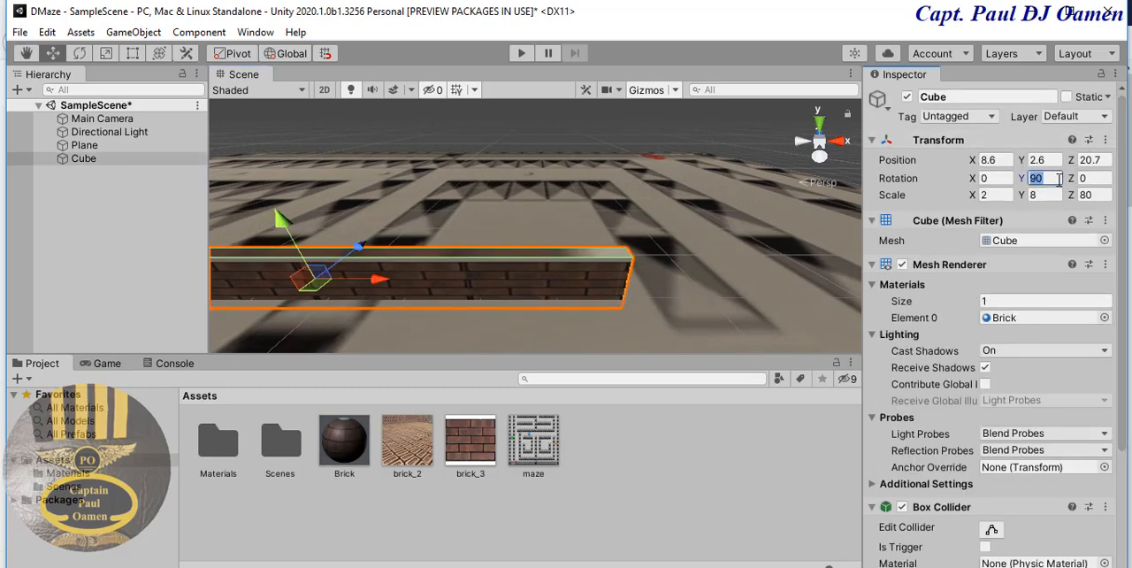
pyautogui.write('0')
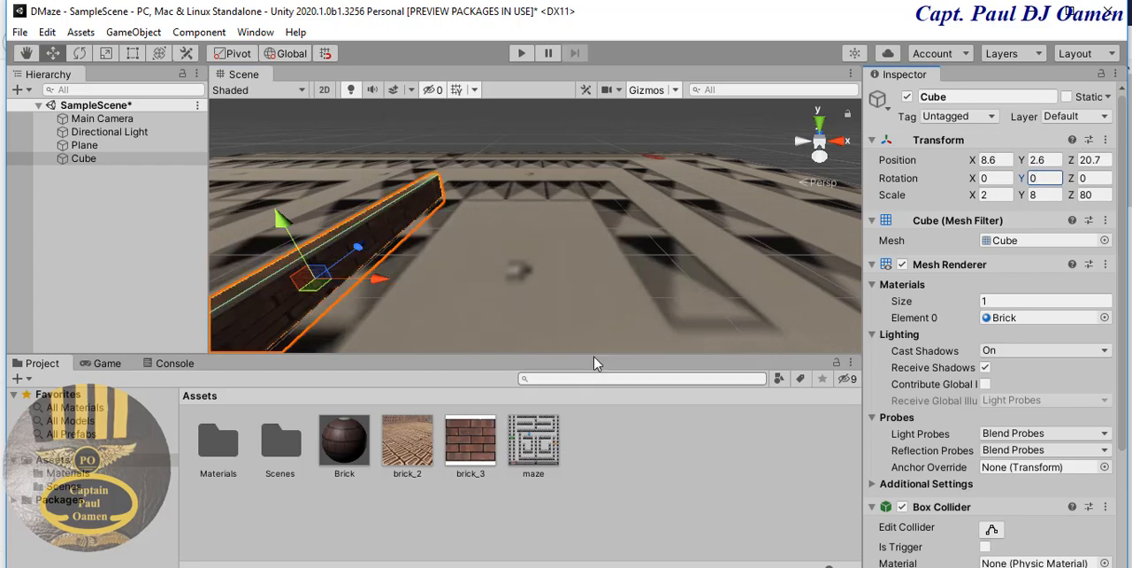
pyautogui.moveTo(564, 251); pyautogui.dragTo(662, 270, button='middle')
pyautogui.moveTo(446, 271); pyautogui.dragTo(562, 227)
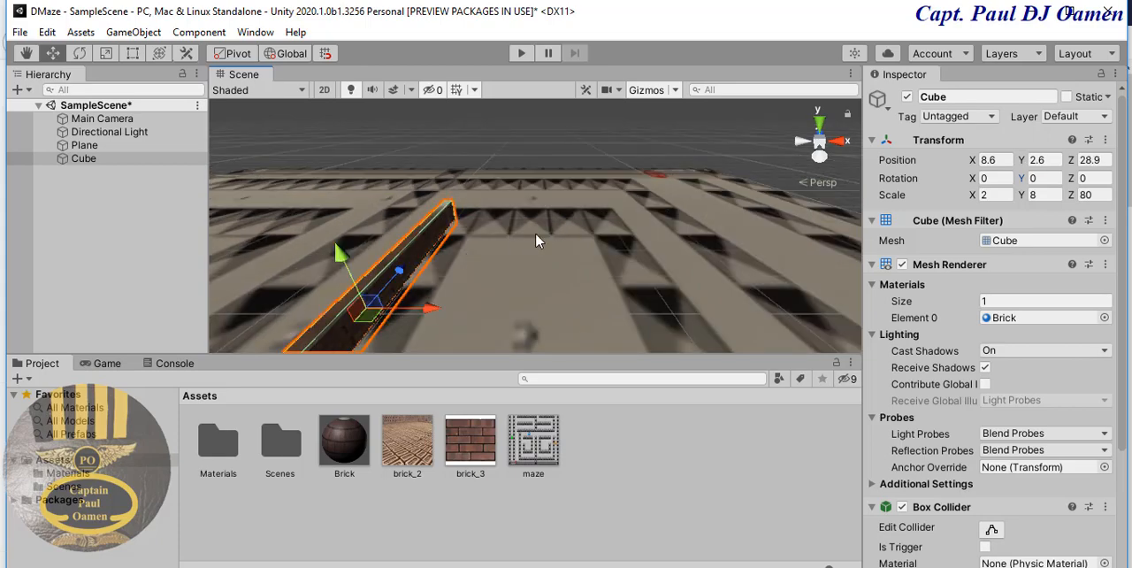
# - Duplicate the wall cube twice along the X axis, placing the copies at about X 57 and X 83.7
pyautogui.hotkey('ctrl', 'd')
pyautogui.moveTo(431, 308); pyautogui.dragTo(722, 318)
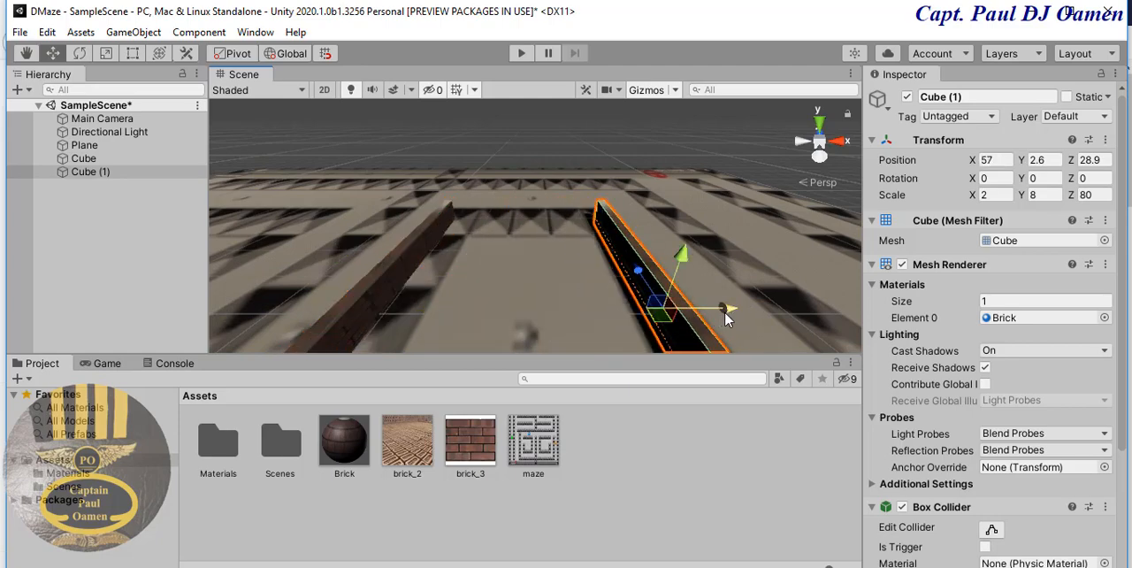
pyautogui.moveTo(730, 312); pyautogui.dragTo(590, 222, button='middle')
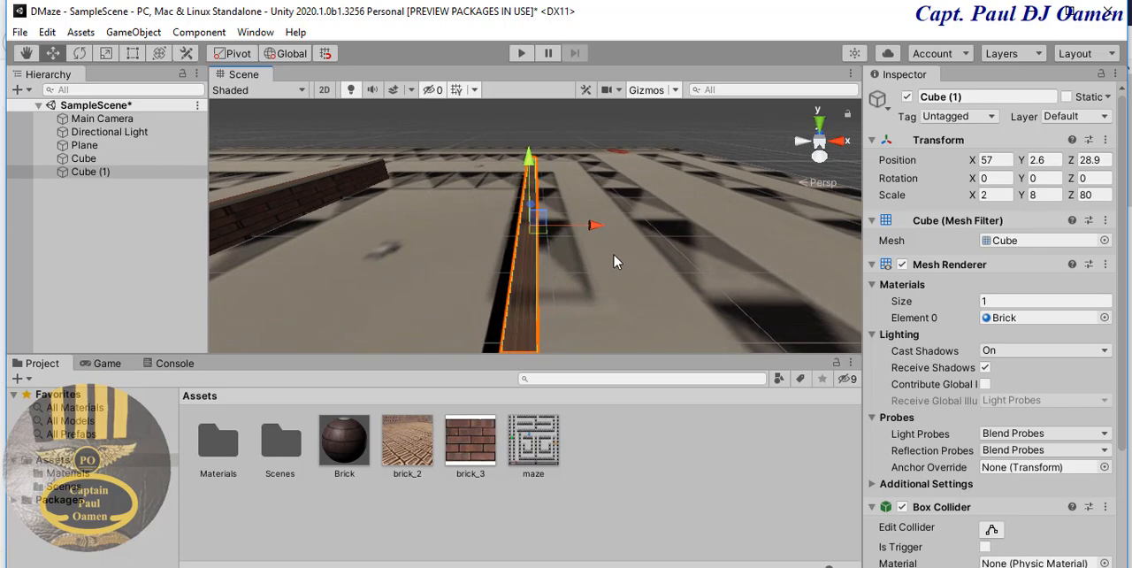
pyautogui.hotkey('ctrl', 'd')
pyautogui.moveTo(594, 230); pyautogui.dragTo(662, 198)
pyautogui.click(424, 313)
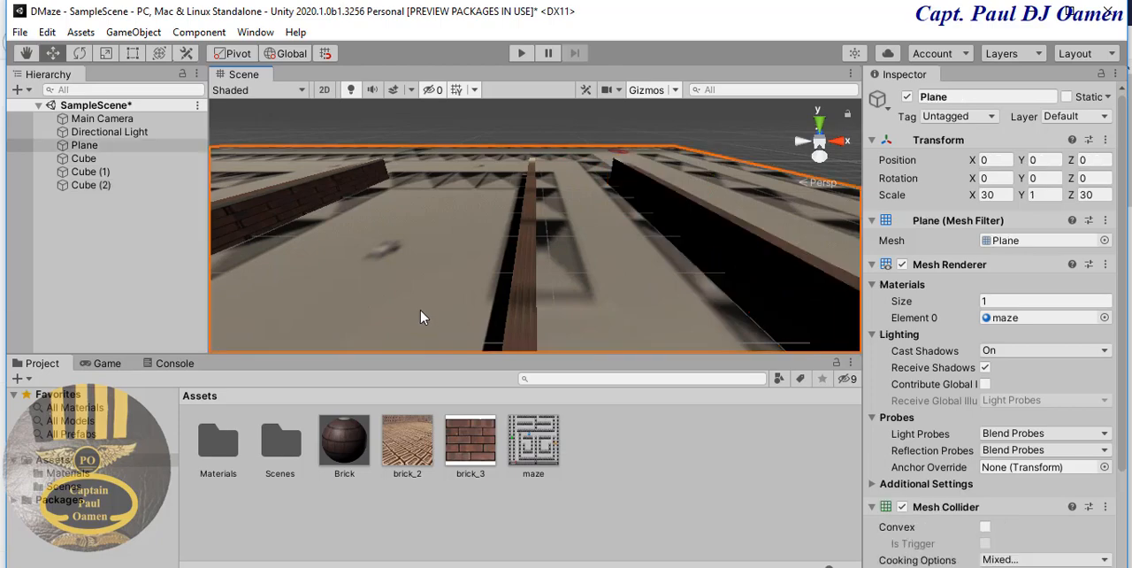
pyautogui.moveTo(687, 223); pyautogui.dragTo(469, 253, button='middle')
pyautogui.click(476, 281)
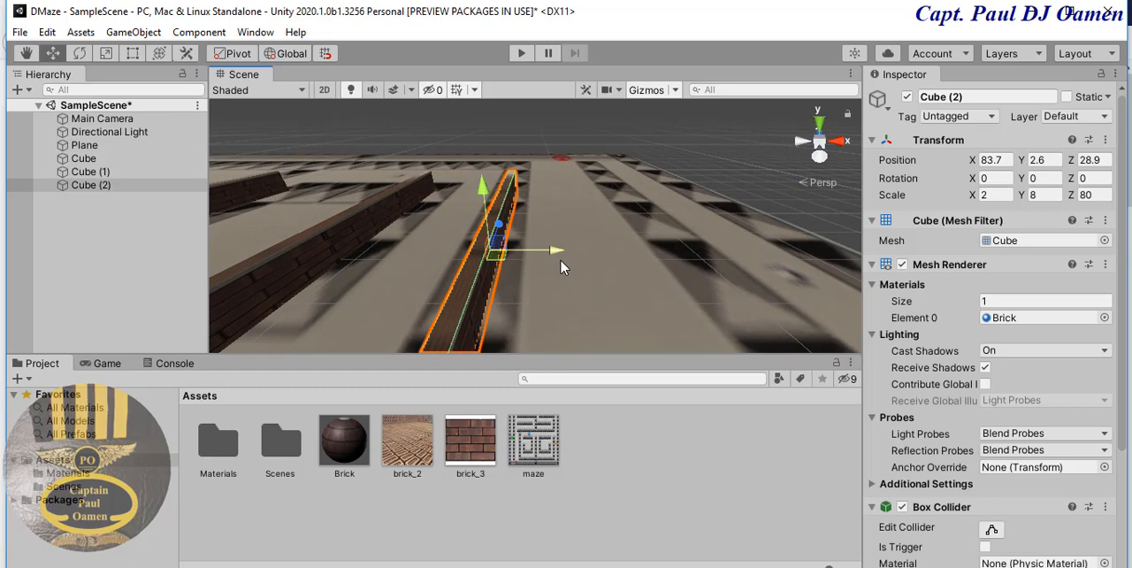
# - Duplicate the wall twice more in the positive X direction, one copy at about X 119 and another beyond it
pyautogui.hotkey('ctrl', 'd')
pyautogui.moveTo(556, 248); pyautogui.dragTo(772, 246)
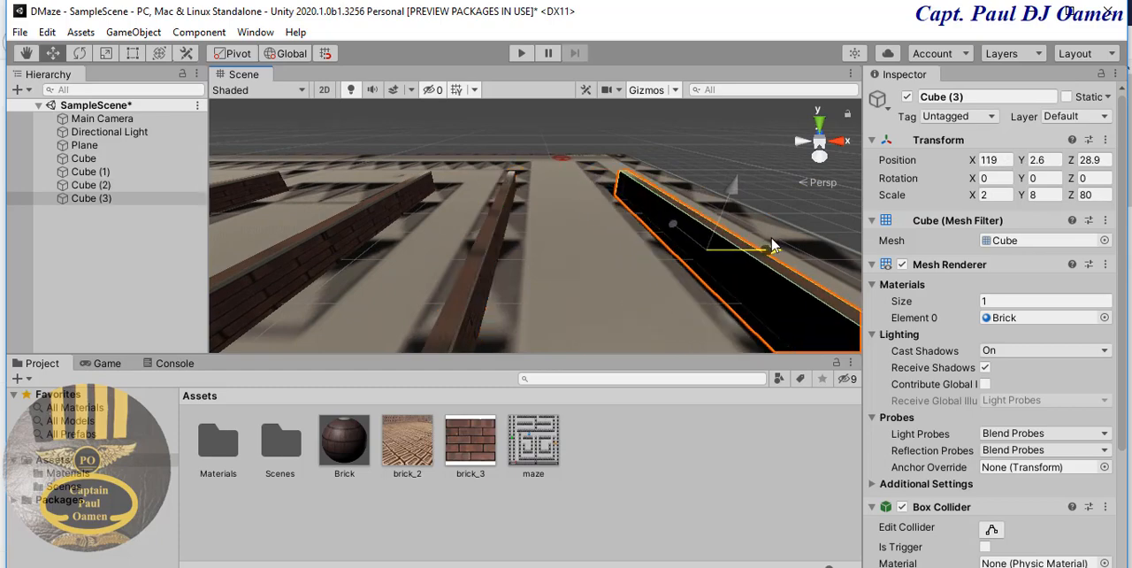
pyautogui.moveTo(642, 288); pyautogui.dragTo(398, 279, button='middle')
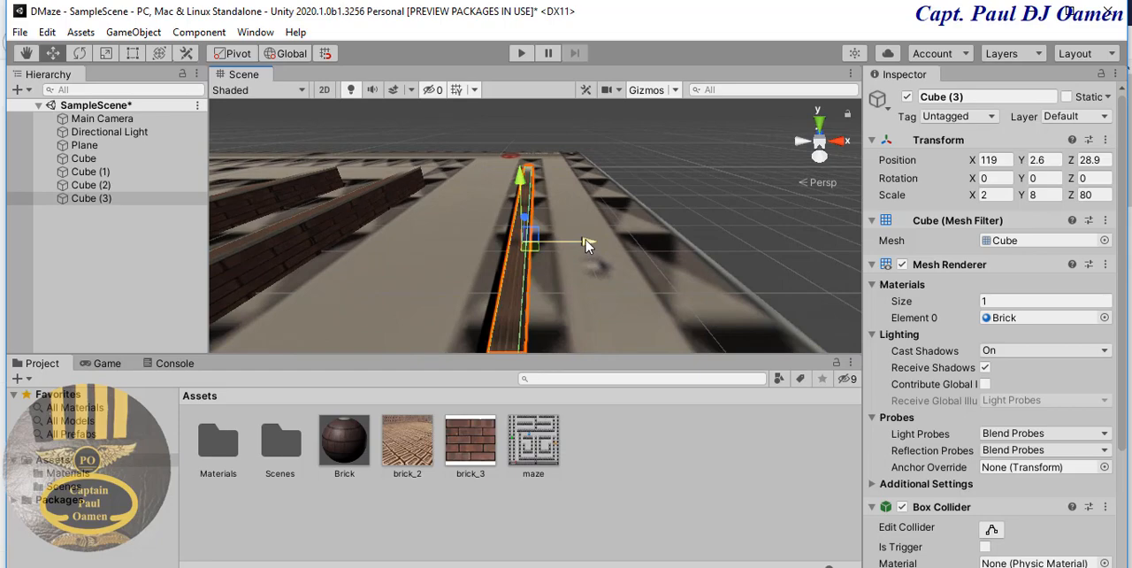
pyautogui.hotkey('ctrl', 'd')
pyautogui.moveTo(587, 245); pyautogui.dragTo(748, 313)
# - Duplicate the original wall cube and move the copy in the negative X direction to about X -11.7
pyautogui.moveTo(630, 271); pyautogui.dragTo(814, 183, button='middle')
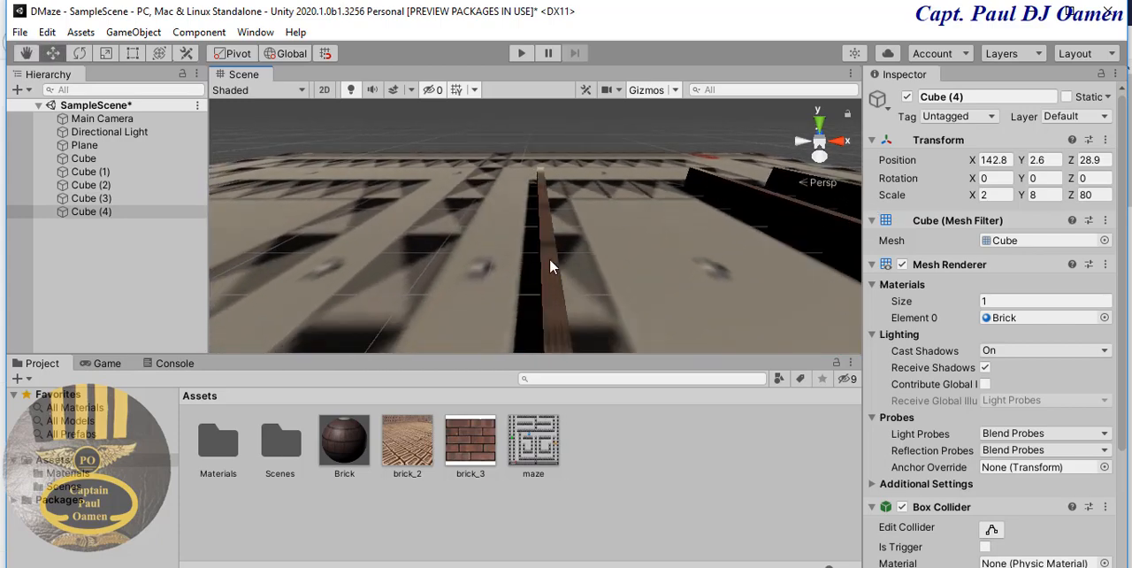
pyautogui.click(550, 261)
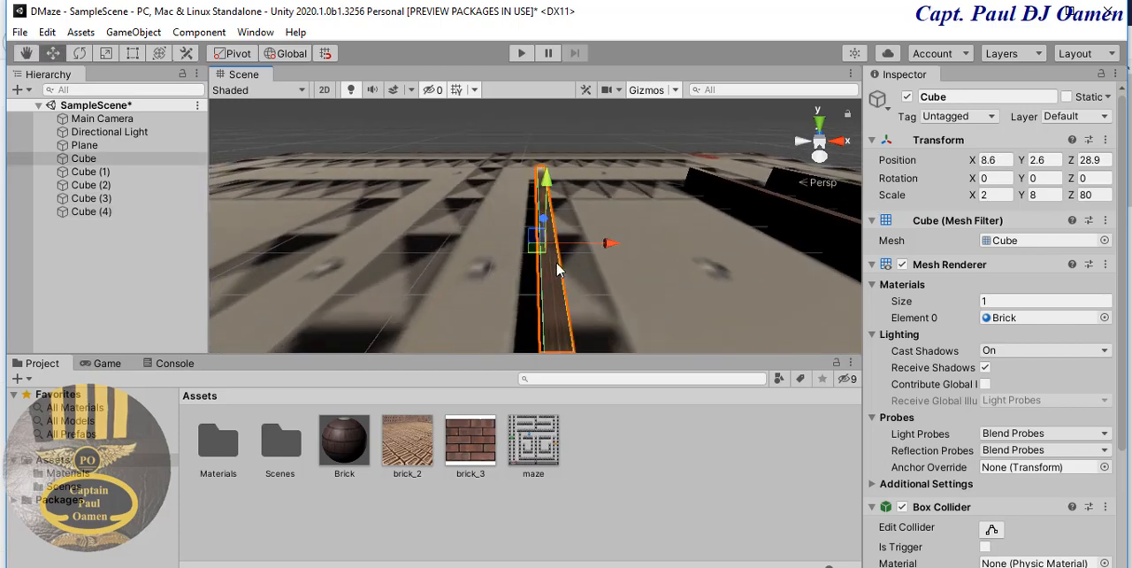
pyautogui.hotkey('ctrl', 'd')
pyautogui.moveTo(606, 244); pyautogui.dragTo(483, 250)
pyautogui.moveTo(483, 250); pyautogui.dragTo(629, 281, button='middle')
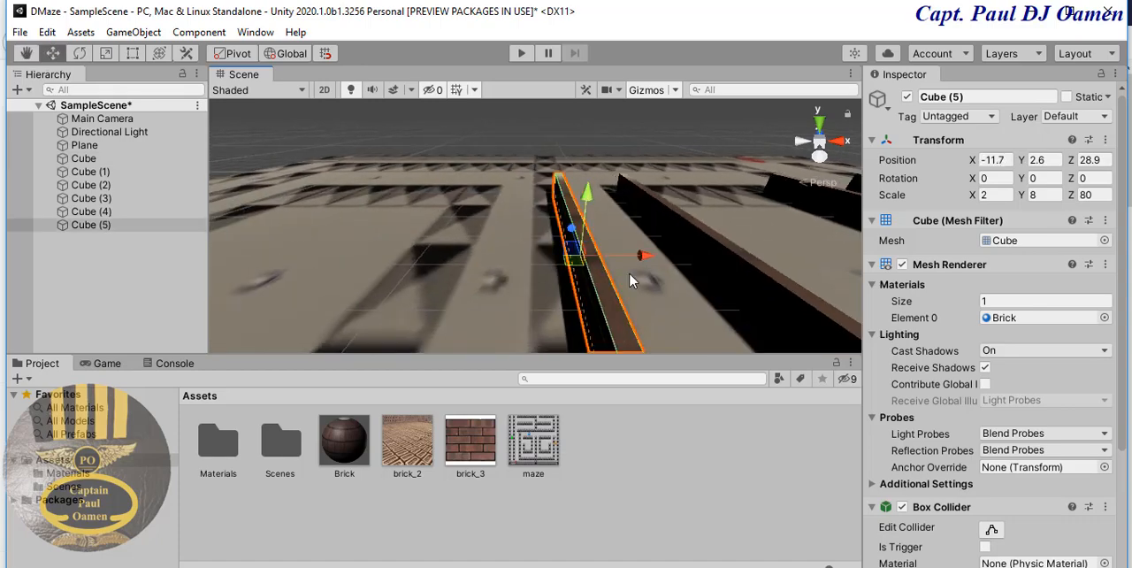
# - Duplicate the wall twice more in the negative X direction, placing the copies at about X -36.4 and X -95.4
pyautogui.hotkey('ctrl', 'd')
pyautogui.moveTo(640, 258); pyautogui.dragTo(494, 284)
pyautogui.moveTo(507, 307); pyautogui.dragTo(735, 260, button='middle')
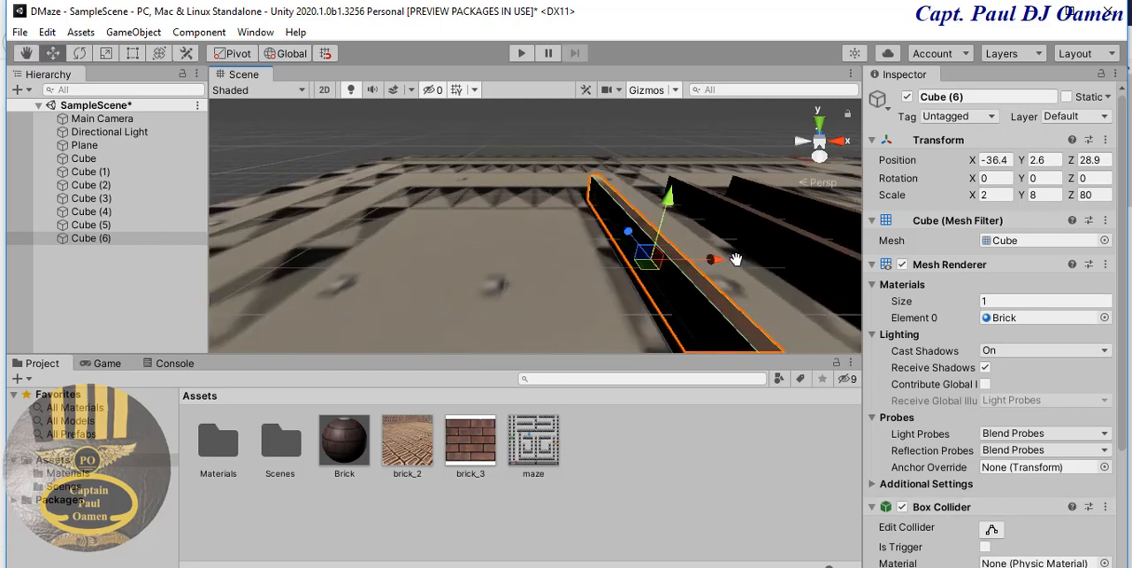
pyautogui.hotkey('ctrl', 'd')
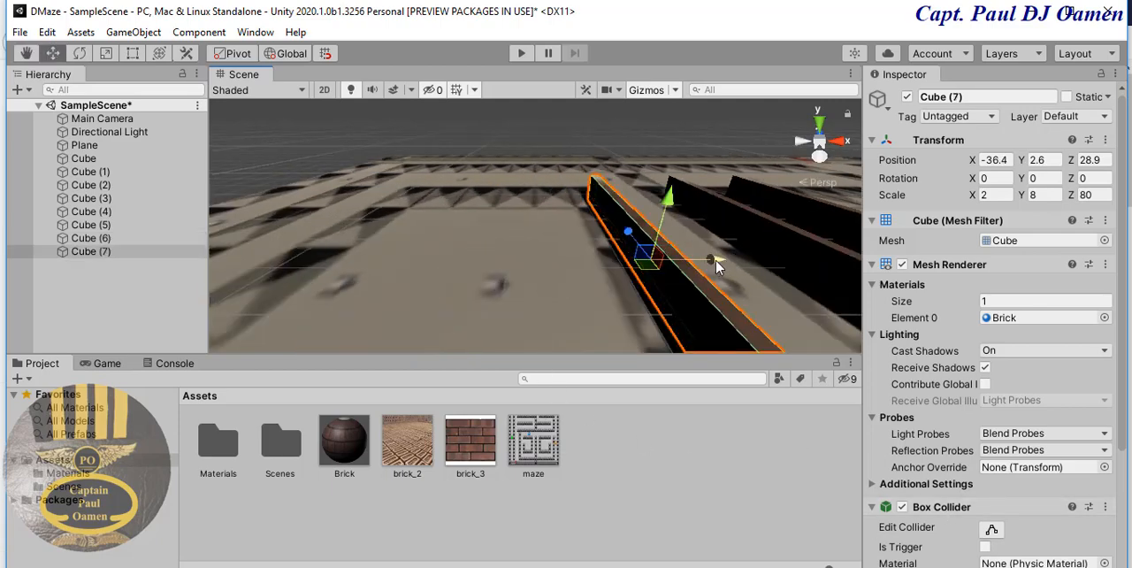
pyautogui.moveTo(717, 267); pyautogui.dragTo(356, 306)
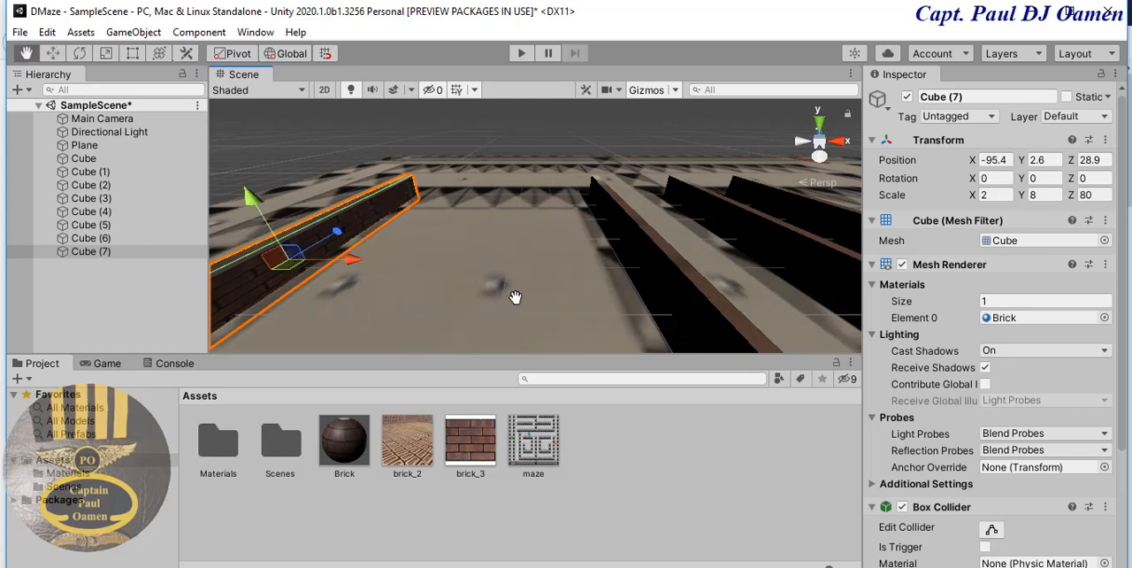
# - Add two more wall copies toward the plane's negative X edge, at about X -120.5 and X -143.8
pyautogui.moveTo(515, 297); pyautogui.dragTo(733, 295, button='middle')
pyautogui.hotkey('ctrl', 'd')
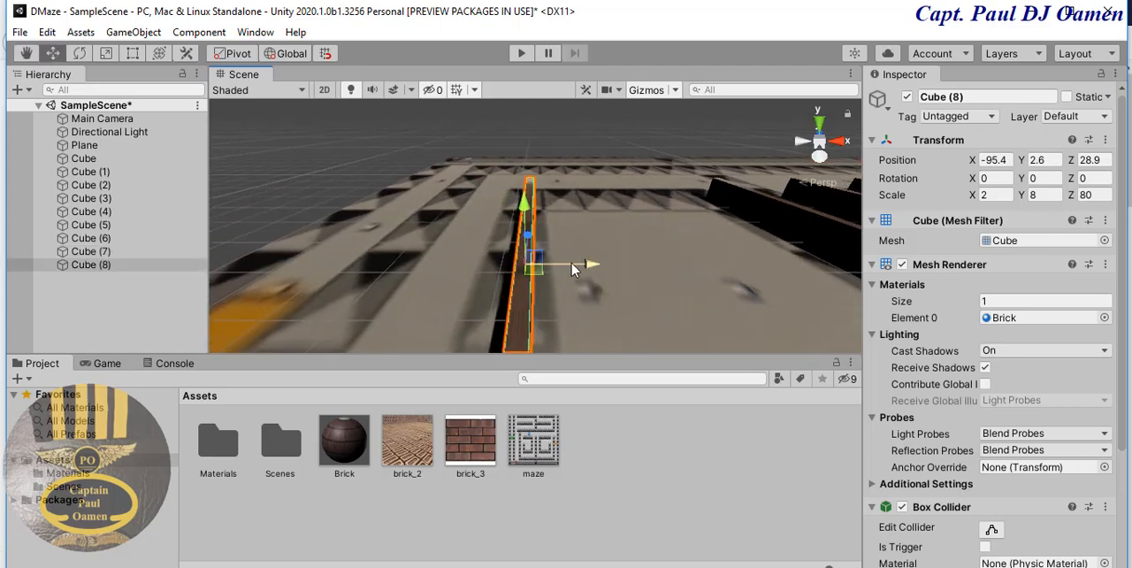
pyautogui.moveTo(587, 266); pyautogui.dragTo(501, 270)
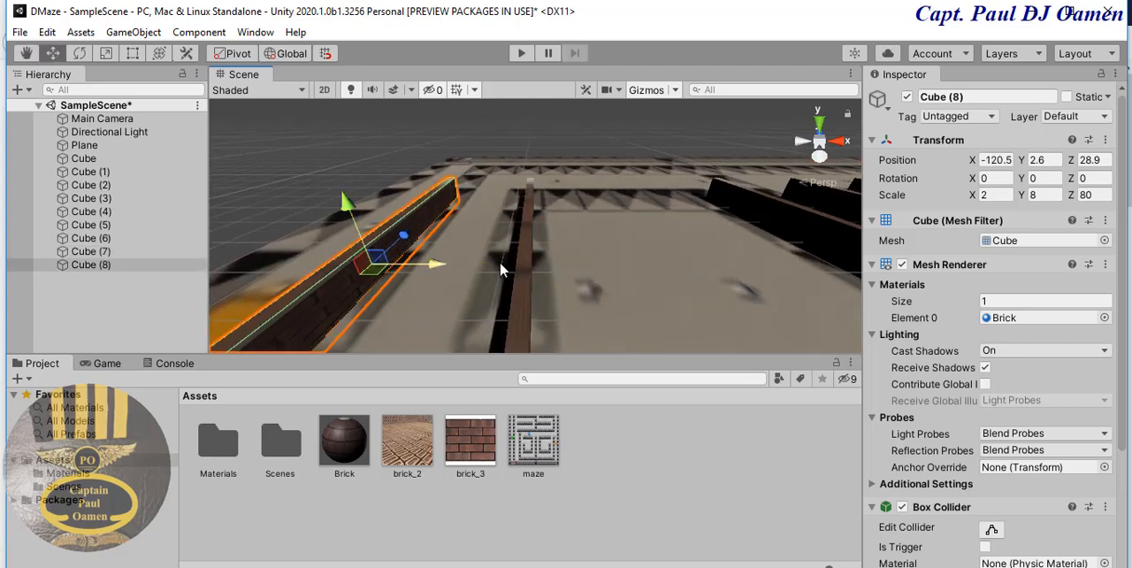
pyautogui.moveTo(500, 268); pyautogui.dragTo(725, 271, button='middle')
pyautogui.hotkey('ctrl', 'd')
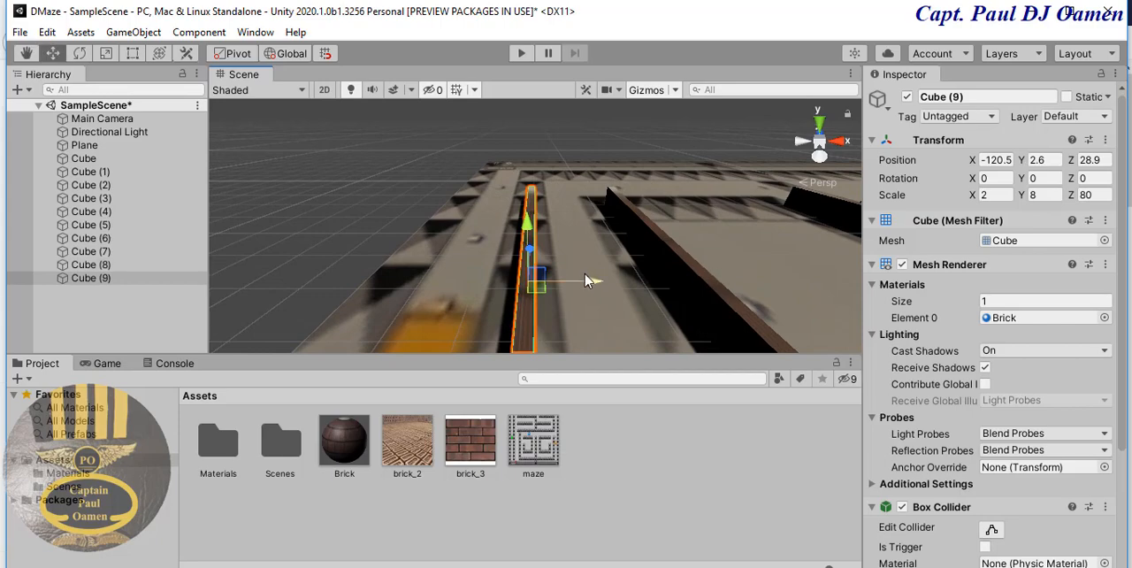
pyautogui.moveTo(586, 280); pyautogui.dragTo(453, 297)
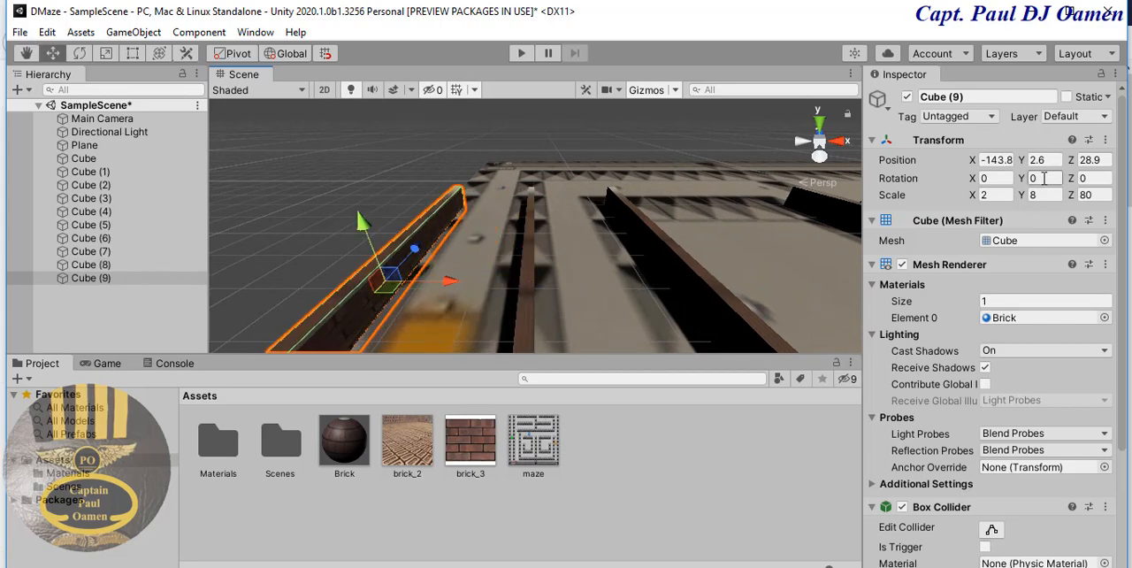
# - Set the Z scale of the wall at the plane's negative X edge to 120
pyautogui.click(1102, 198)
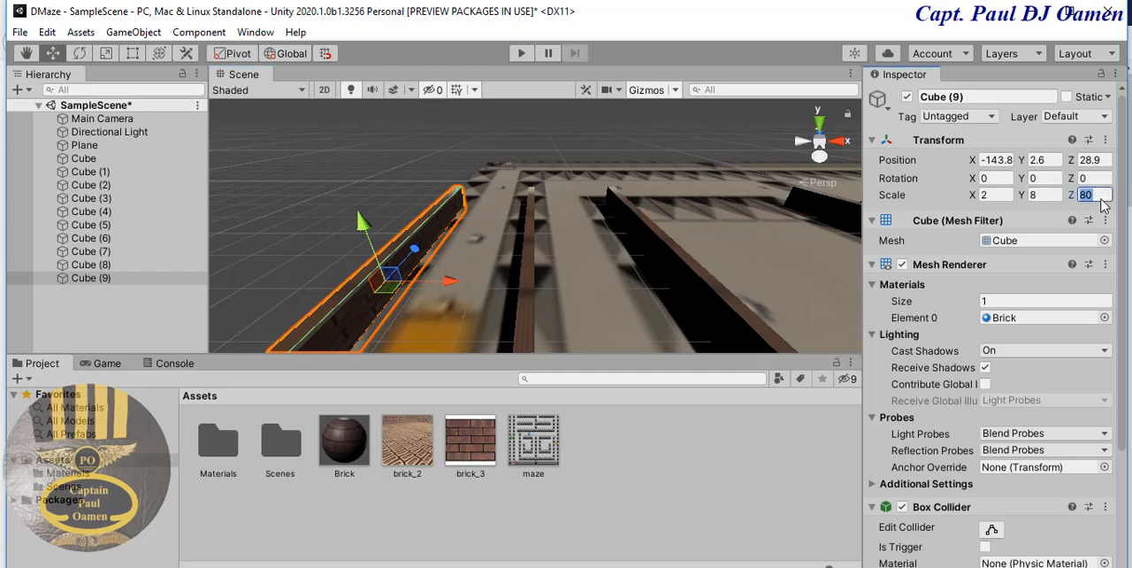
pyautogui.write('120')
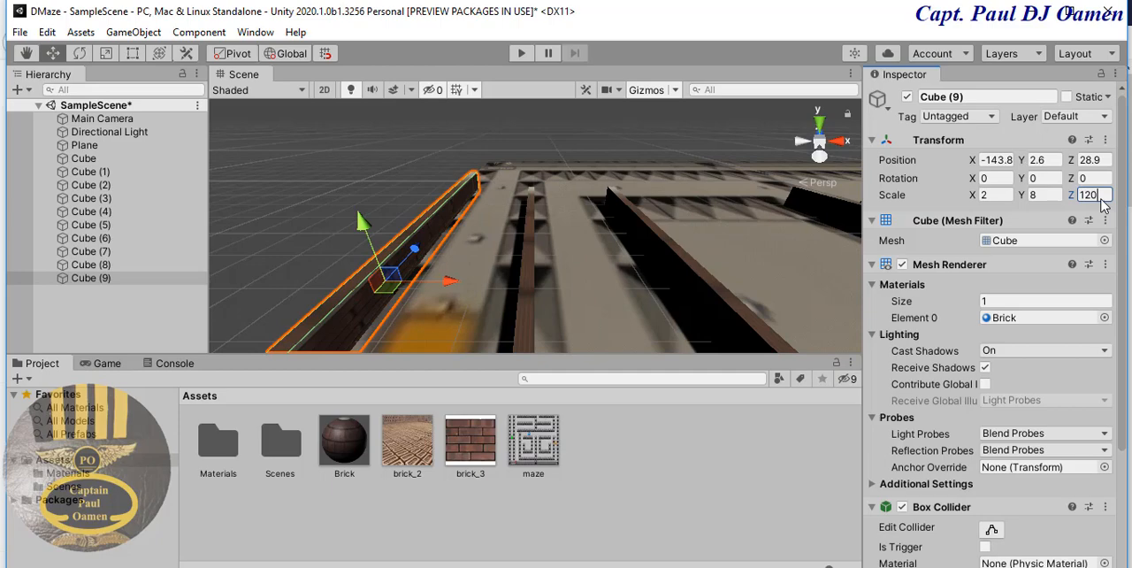
pyautogui.press('Return')
pyautogui.scroll(-3, 643, 197)
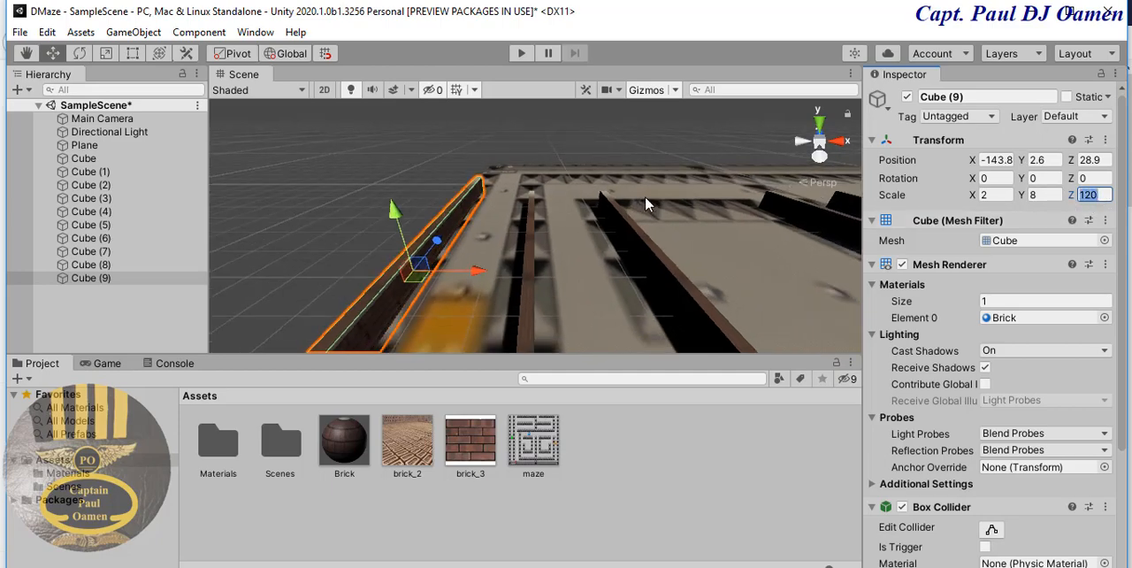
pyautogui.scroll(-5, 646, 212)
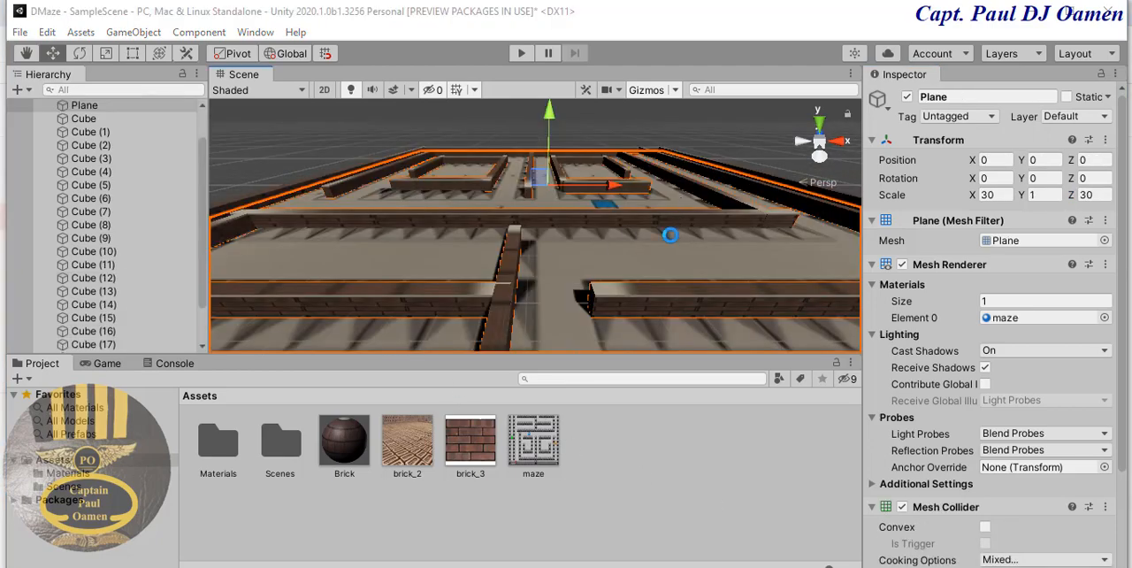
# - Set the Brick material's main Y tiling to 16
pyautogui.moveTo(667, 234); pyautogui.dragTo(698, 231, button='middle')
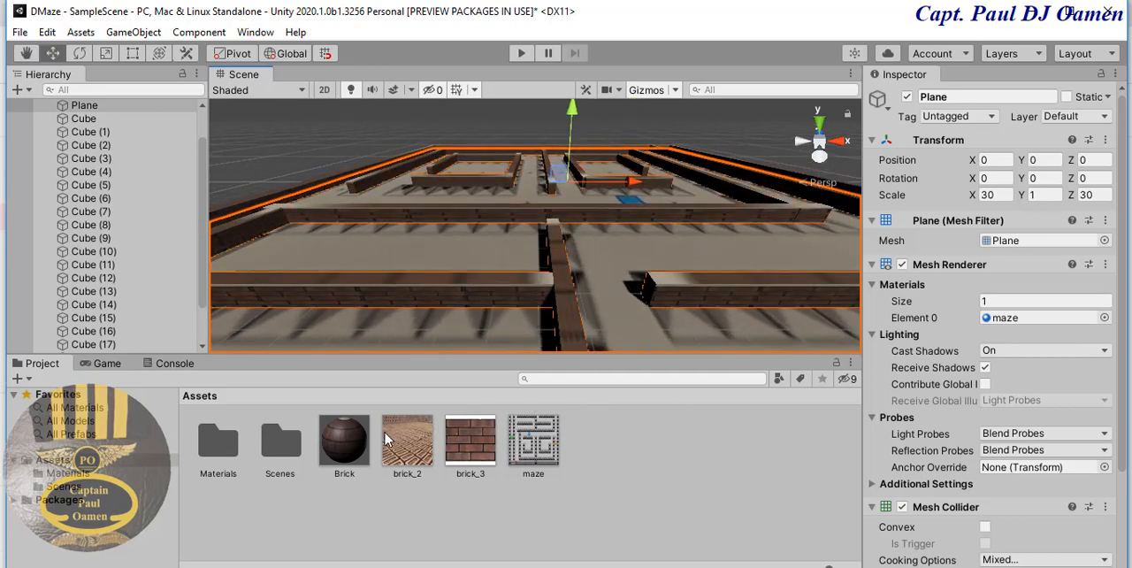
pyautogui.click(346, 447)
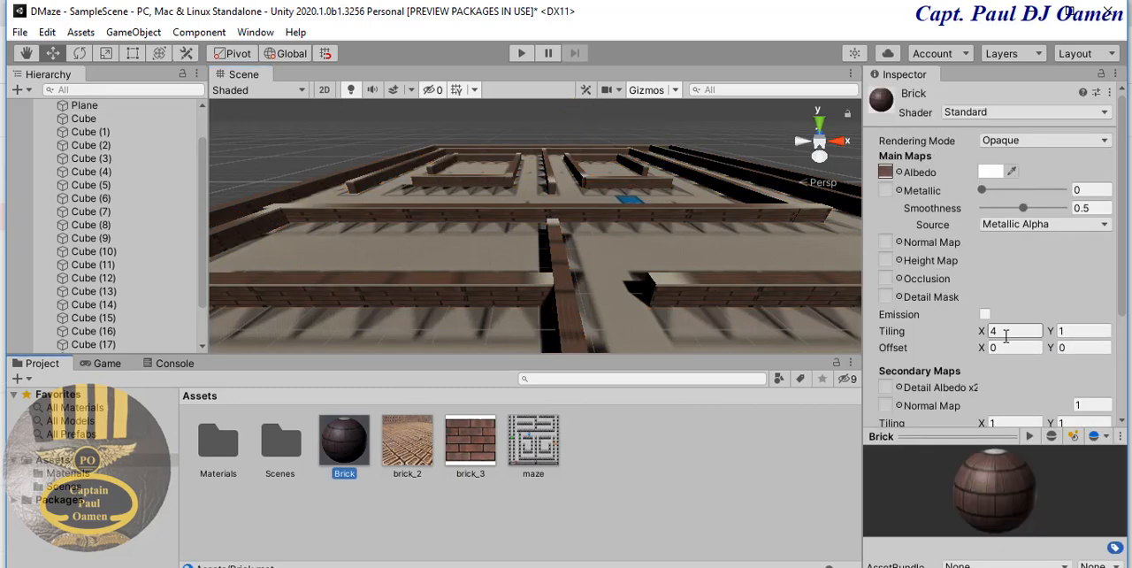
pyautogui.click(1076, 331)
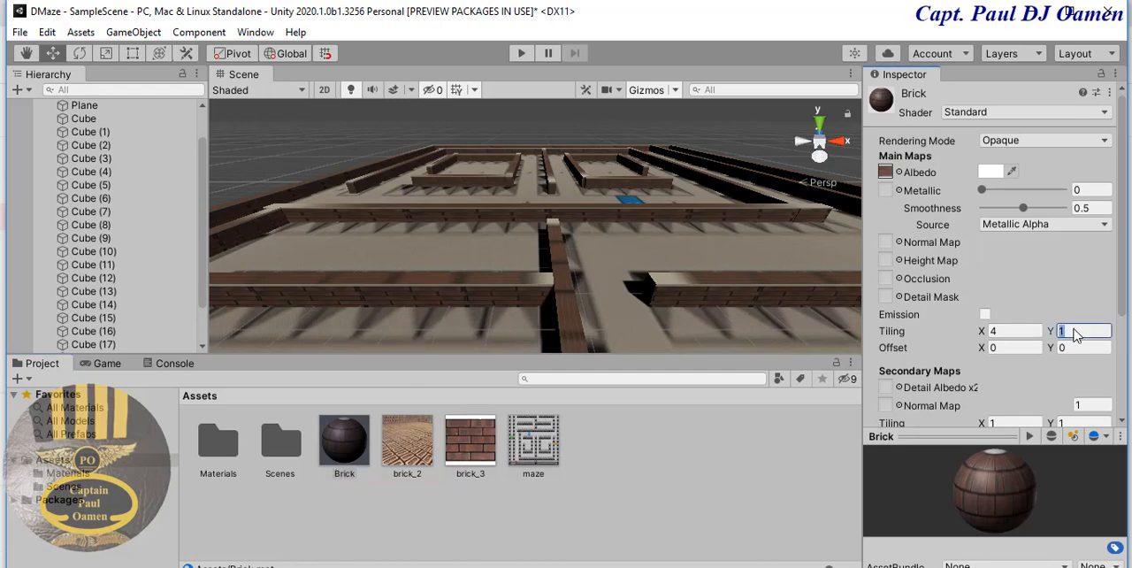
pyautogui.write('6')
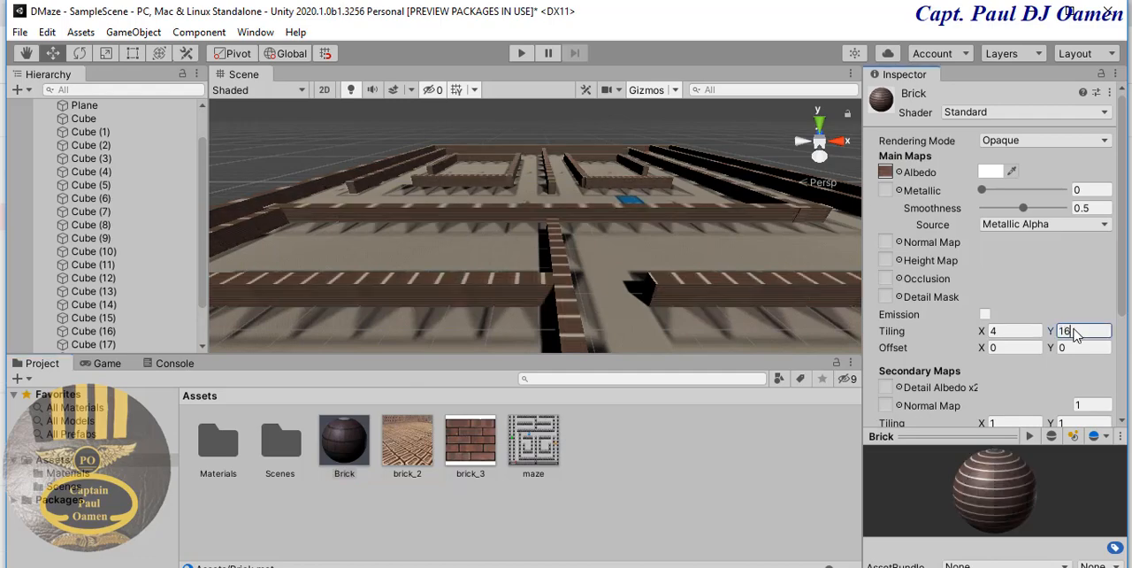
pyautogui.moveTo(664, 235); pyautogui.dragTo(639, 230, button='middle')
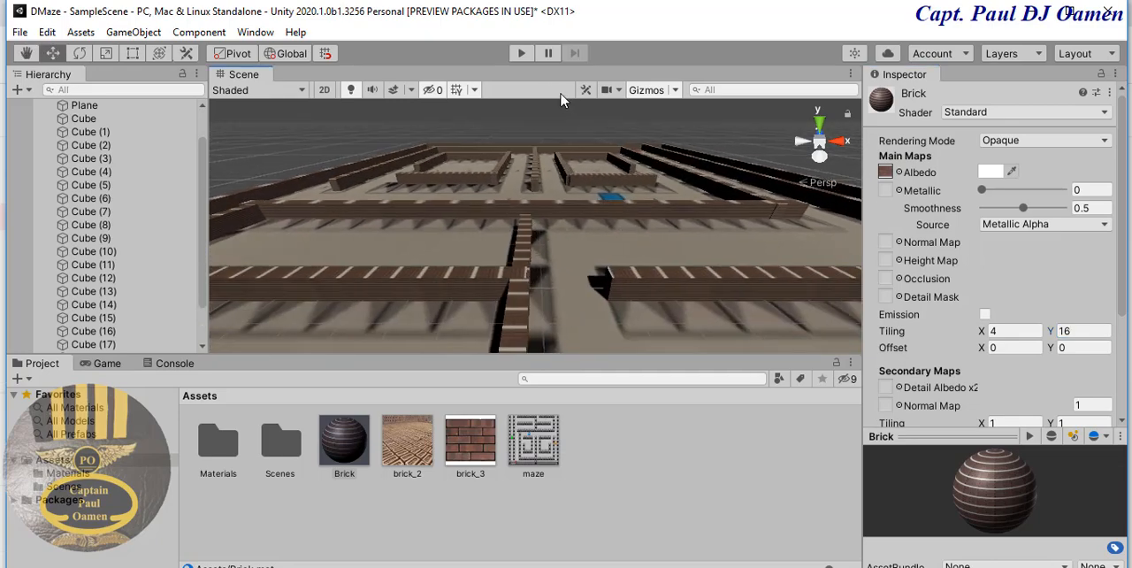
# - Run the game to examine the tiled maze walls from the camera, and stop it
pyautogui.click(522, 54)
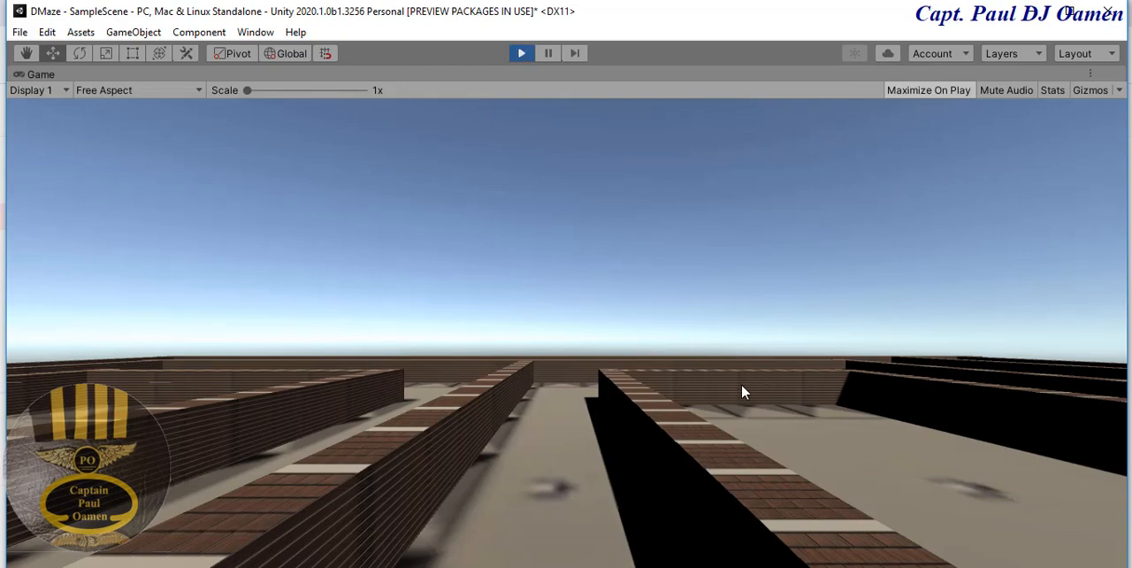
pyautogui.click(523, 53)
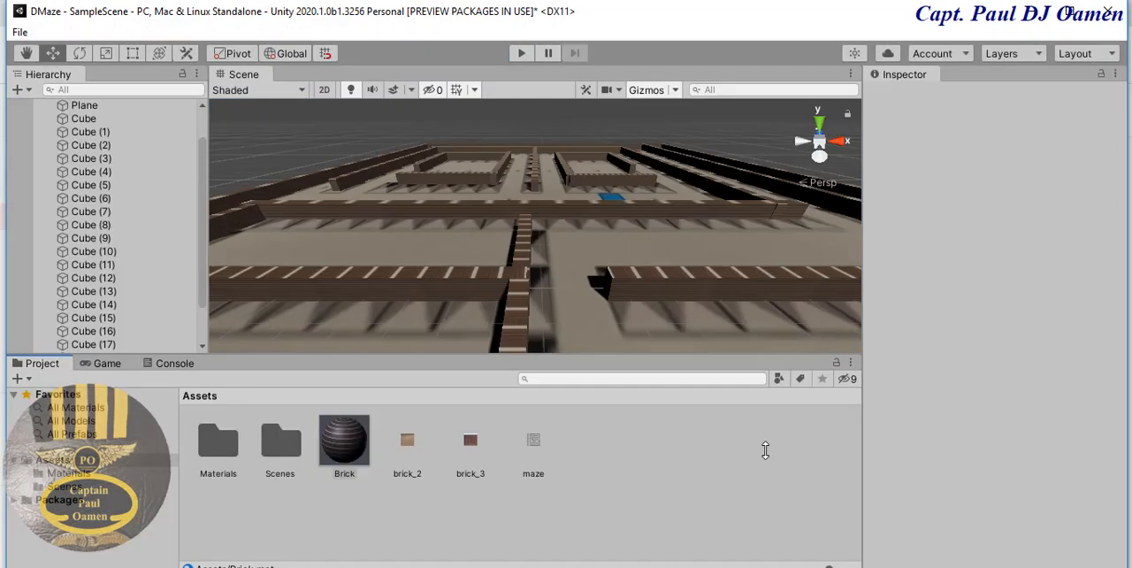
pyautogui.click(581, 336)
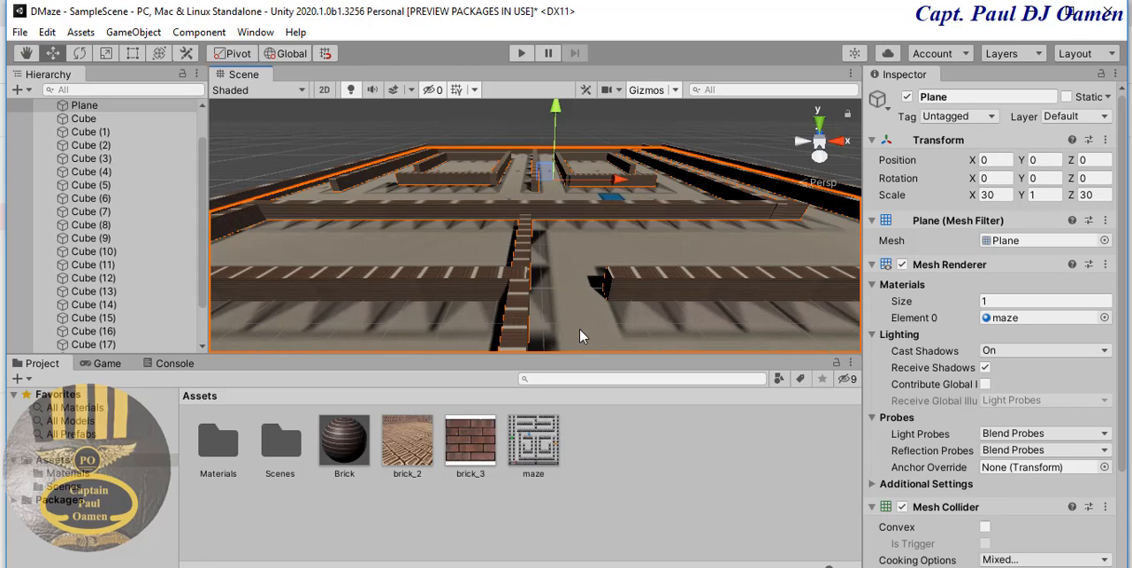
# - Create a new material named Brick2 in the Assets folder
pyautogui.rightClick(645, 475)
pyautogui.moveTo(706, 22)
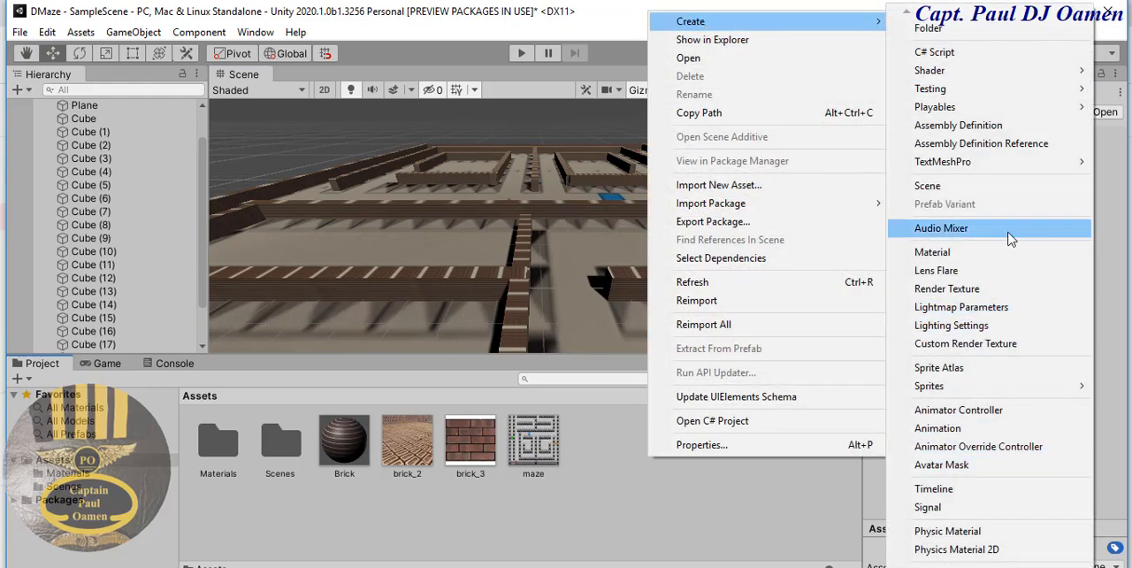
pyautogui.click(989, 252)
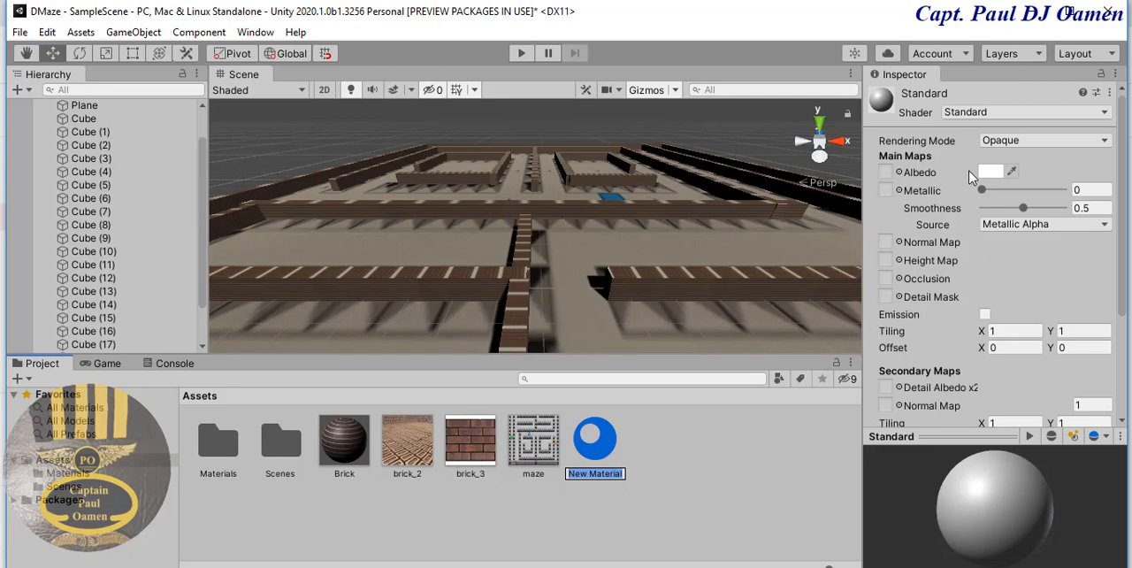
pyautogui.write('Brick2')
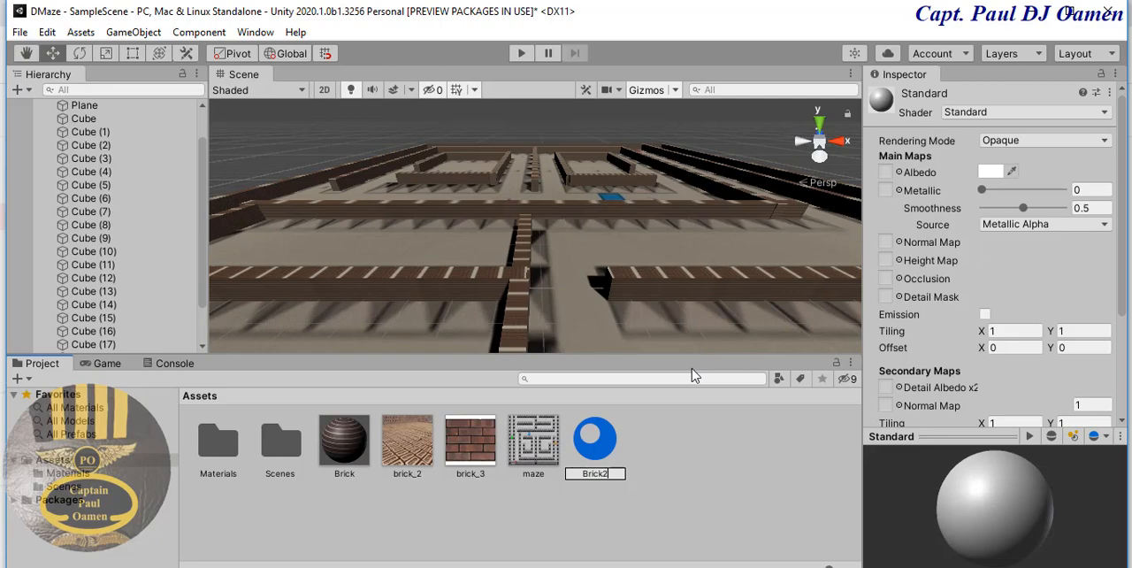
pyautogui.press('Return')
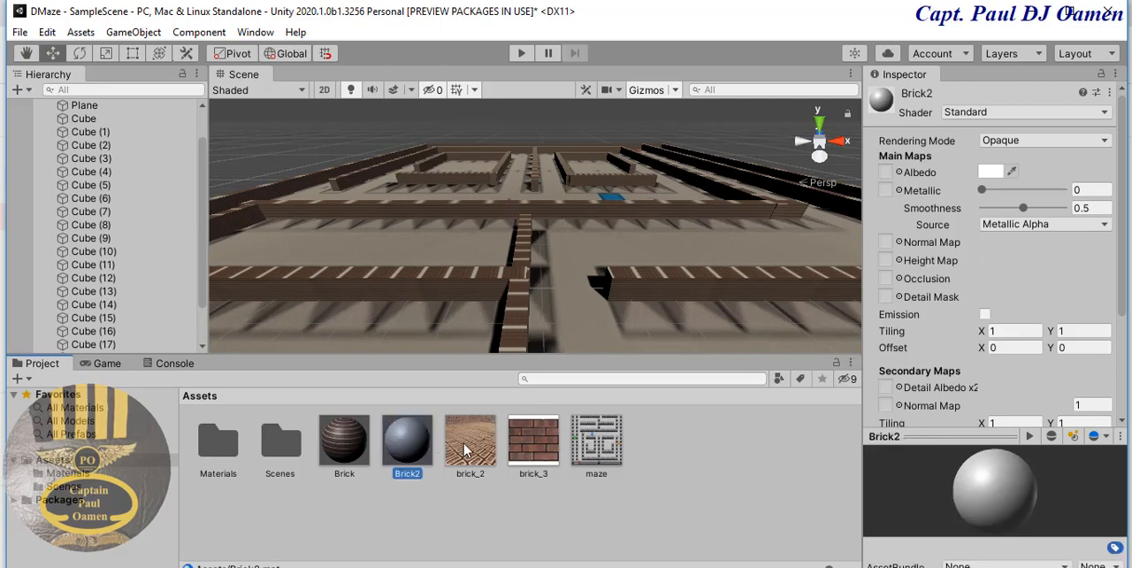
# - Assign the brick_2 texture as the Albedo map of the Brick2 material
pyautogui.moveTo(466, 451); pyautogui.dragTo(402, 435)
pyautogui.click(898, 173)
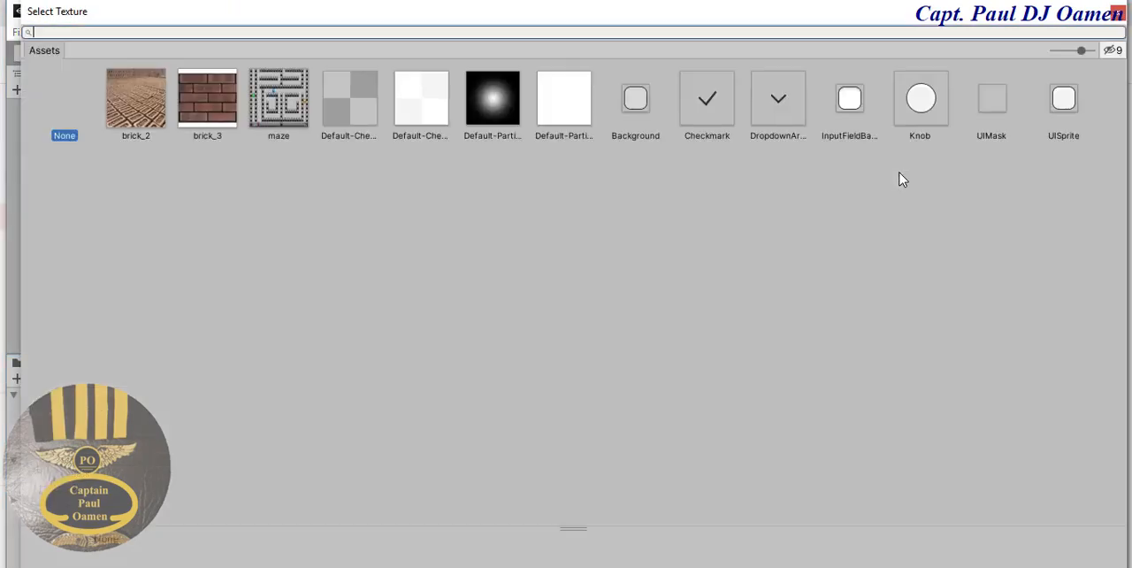
pyautogui.doubleClick(142, 107)
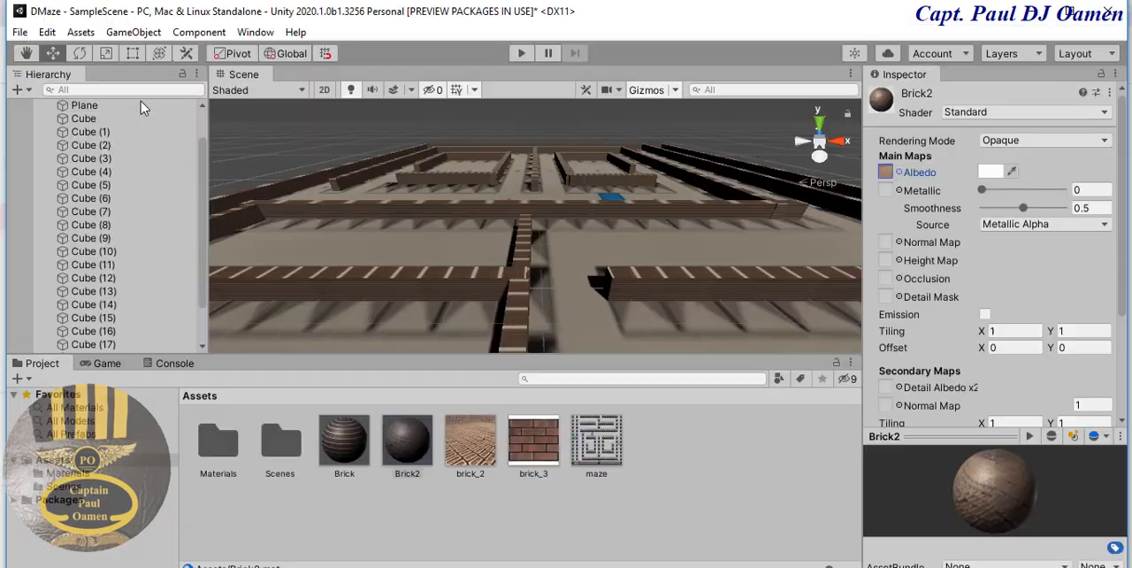
pyautogui.click(408, 444)
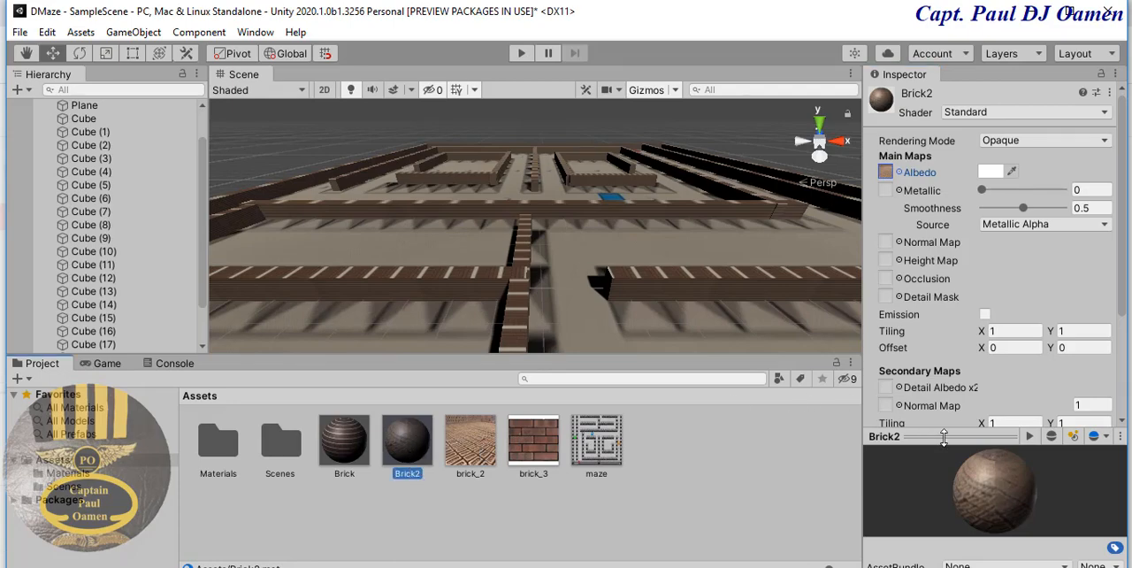
# - Replace the maze material on the plane with Brick2
pyautogui.click(528, 262)
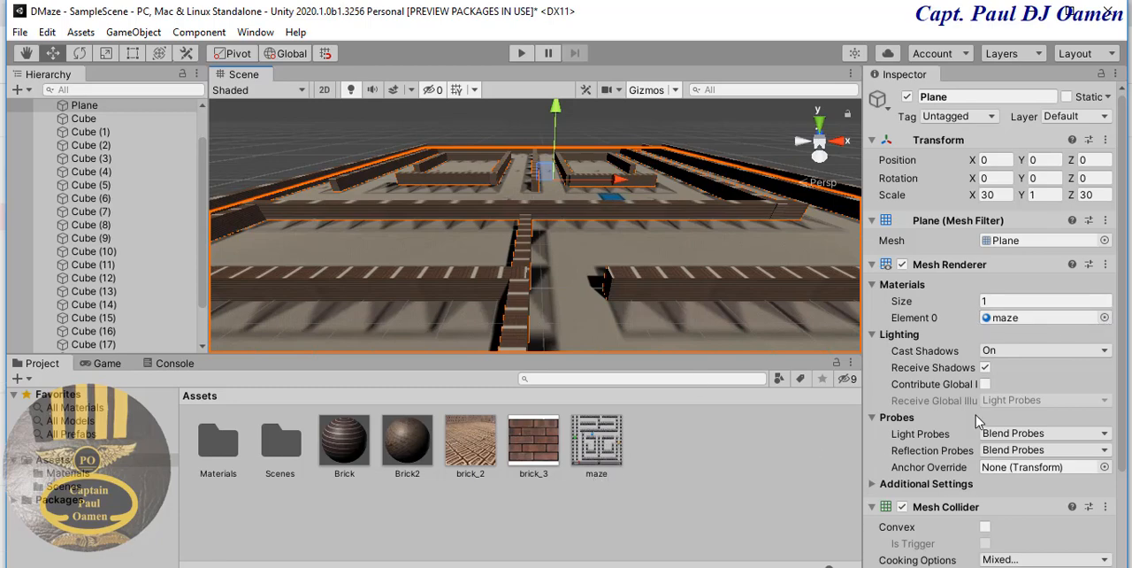
pyautogui.click(1105, 318)
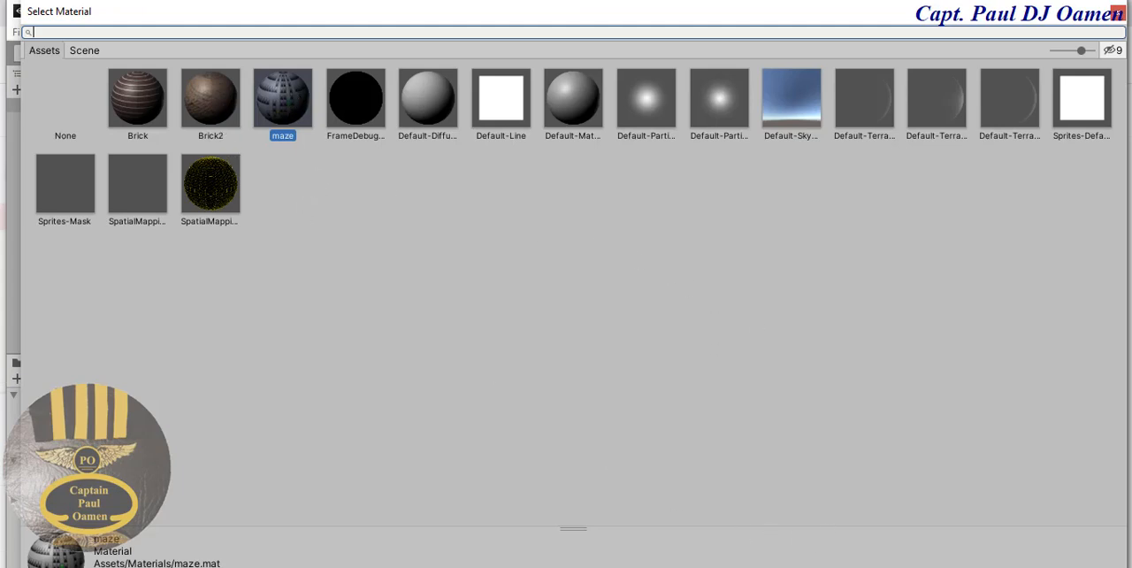
pyautogui.press('Escape')
pyautogui.click(1106, 319)
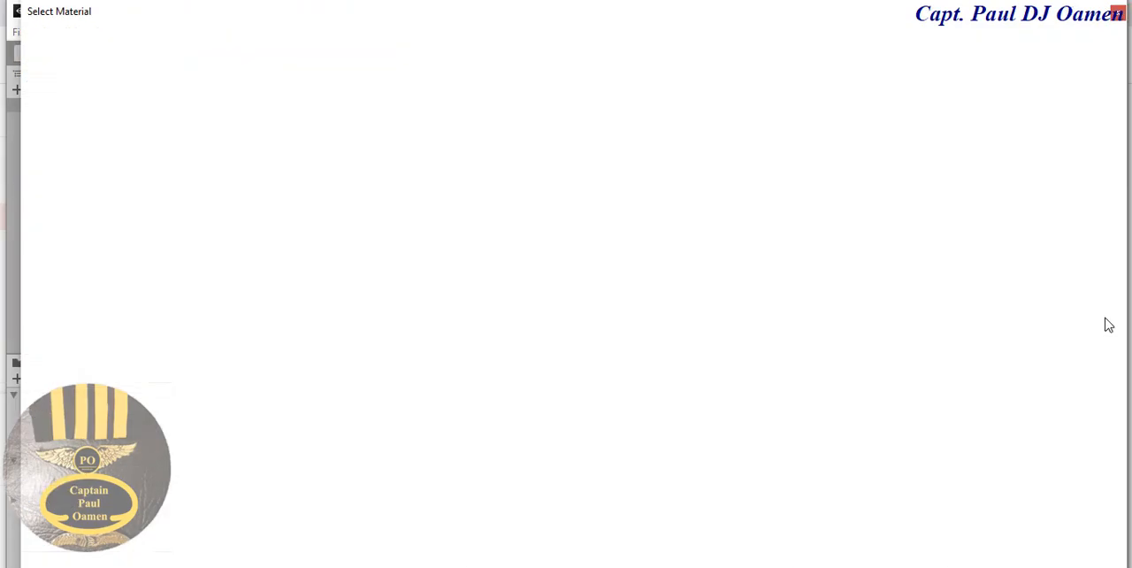
pyautogui.click(207, 106)
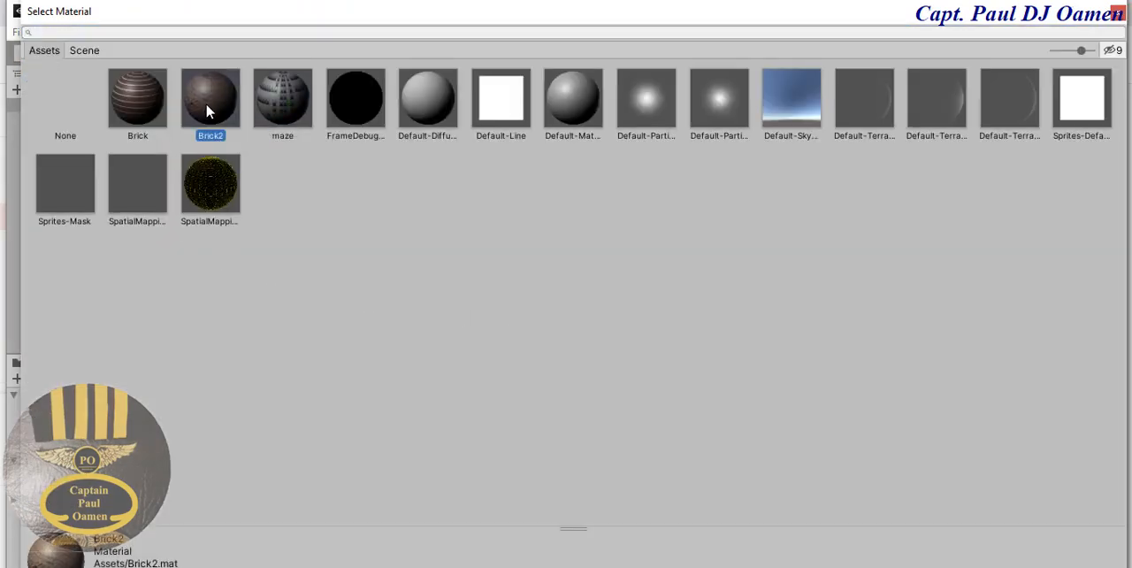
pyautogui.click(1118, 12)
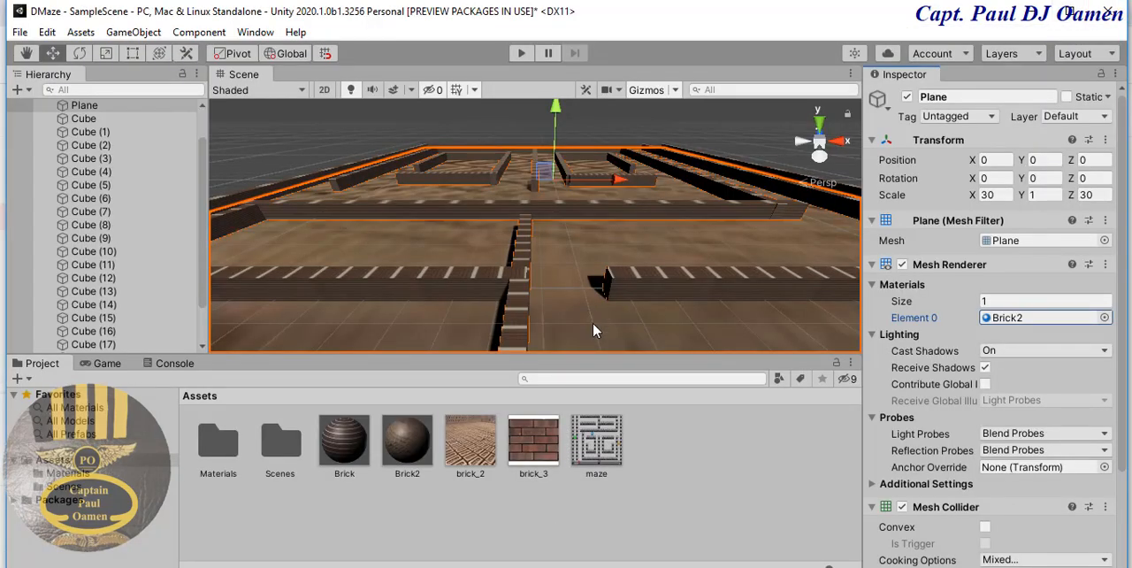
# - Set the plane's X and Z scale to 40 each
pyautogui.scroll(-5, 595, 329)
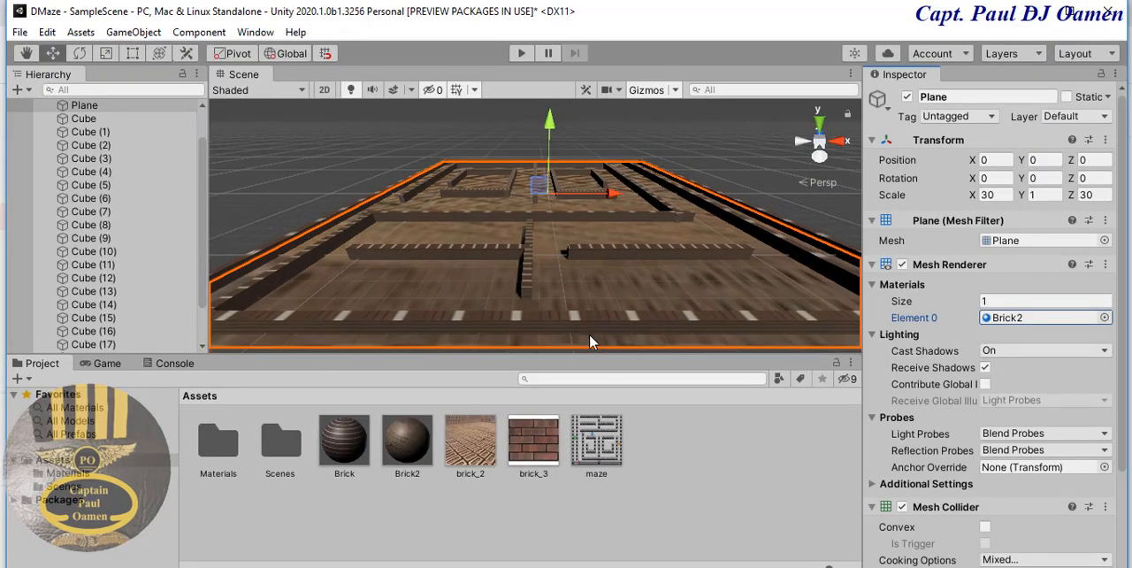
pyautogui.scroll(-2, 590, 338)
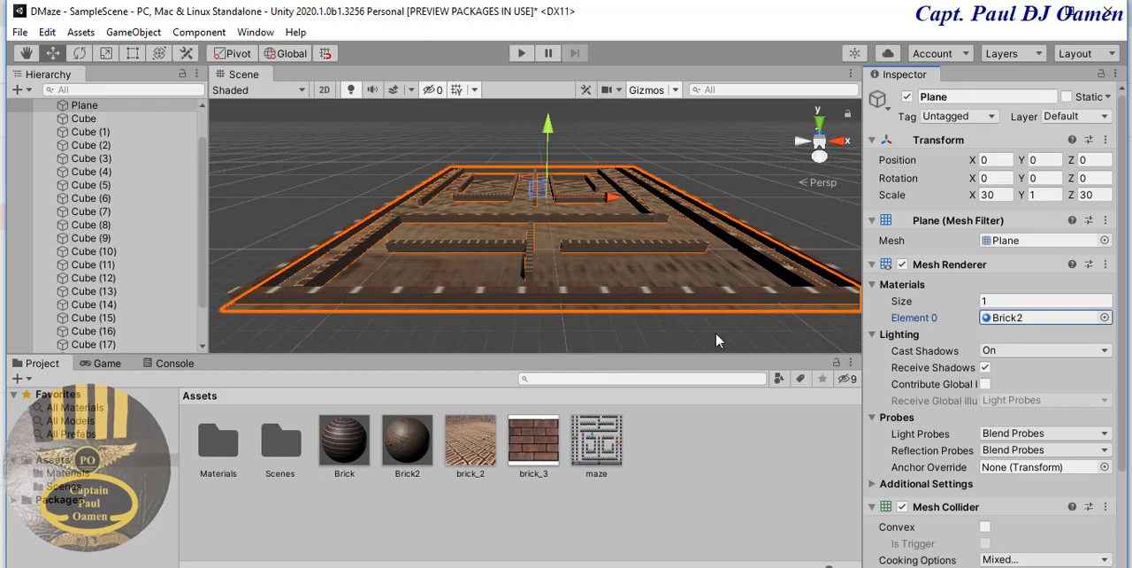
pyautogui.click(743, 308)
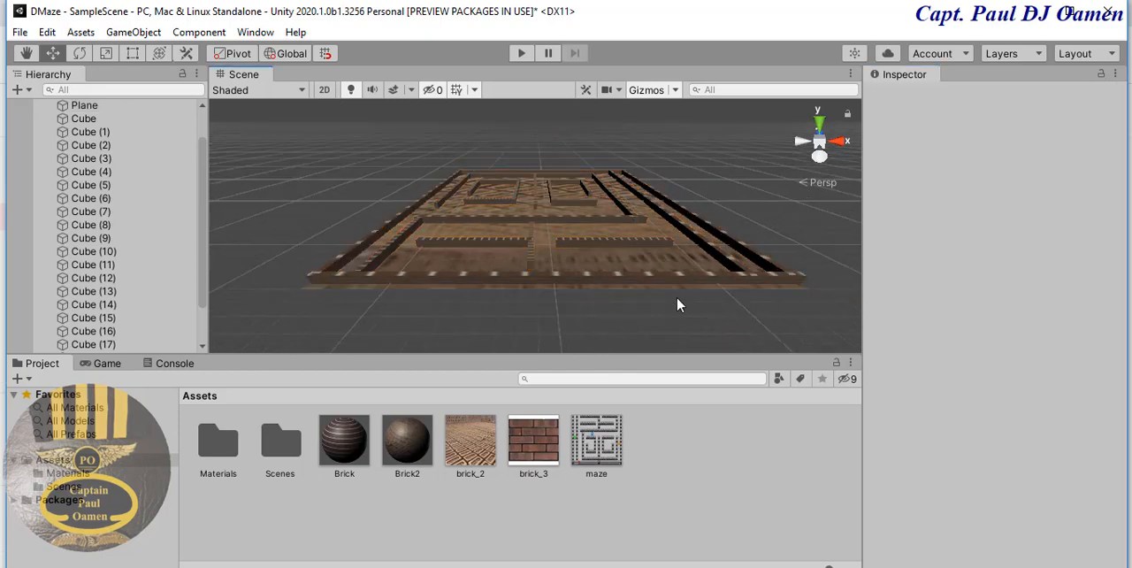
pyautogui.click(383, 285)
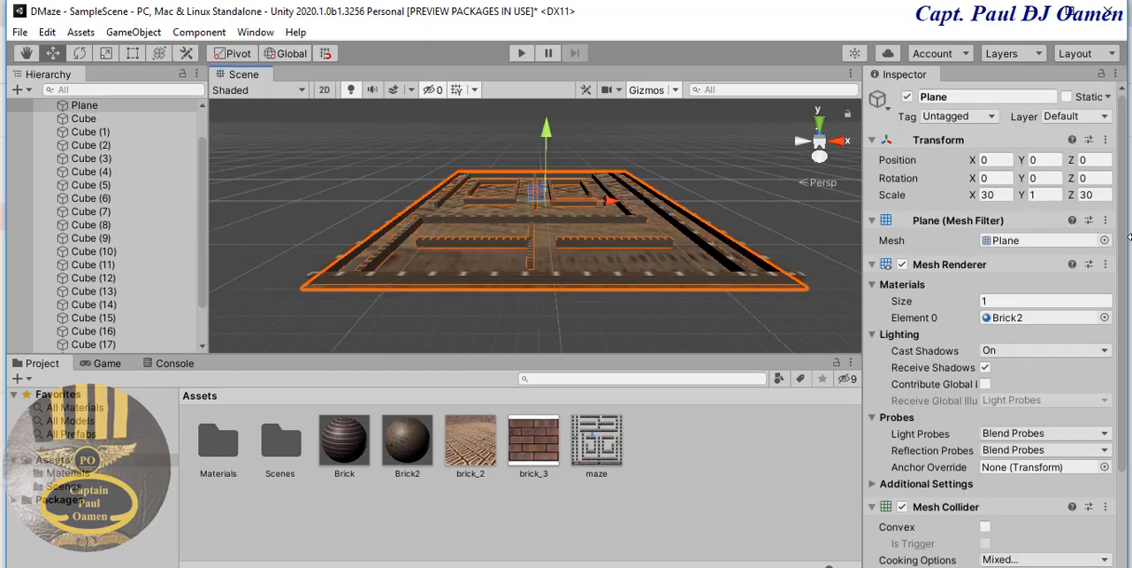
pyautogui.click(997, 195)
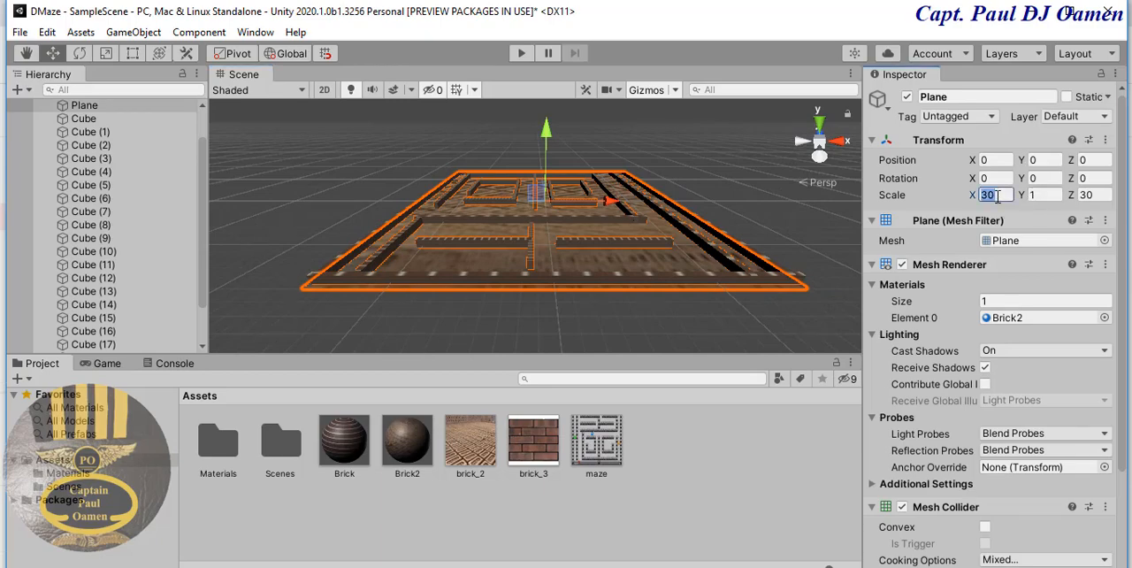
pyautogui.write('40')
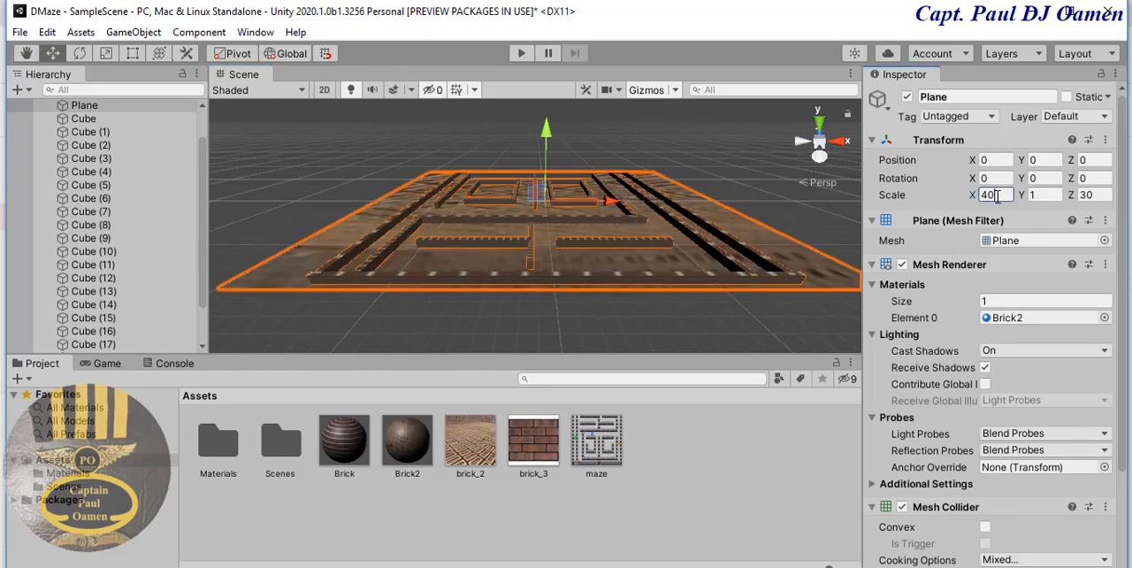
pyautogui.click(1094, 196)
pyautogui.write('40')
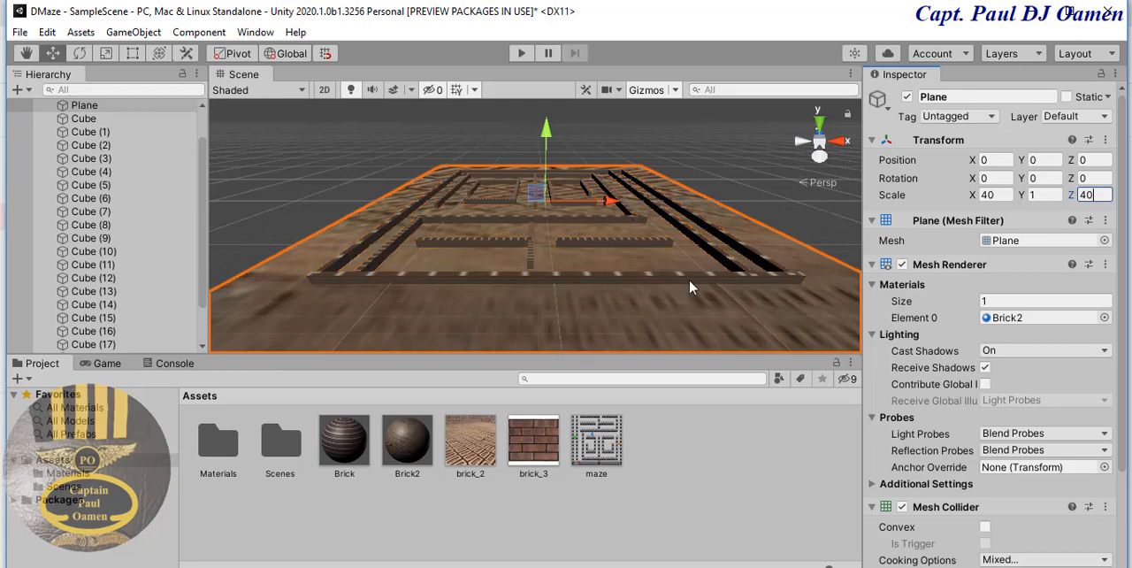
# - Run the game to examine the brick-textured floor between the maze walls, and stop it
pyautogui.click(734, 148)
pyautogui.hotkey('ctrl', 'p')
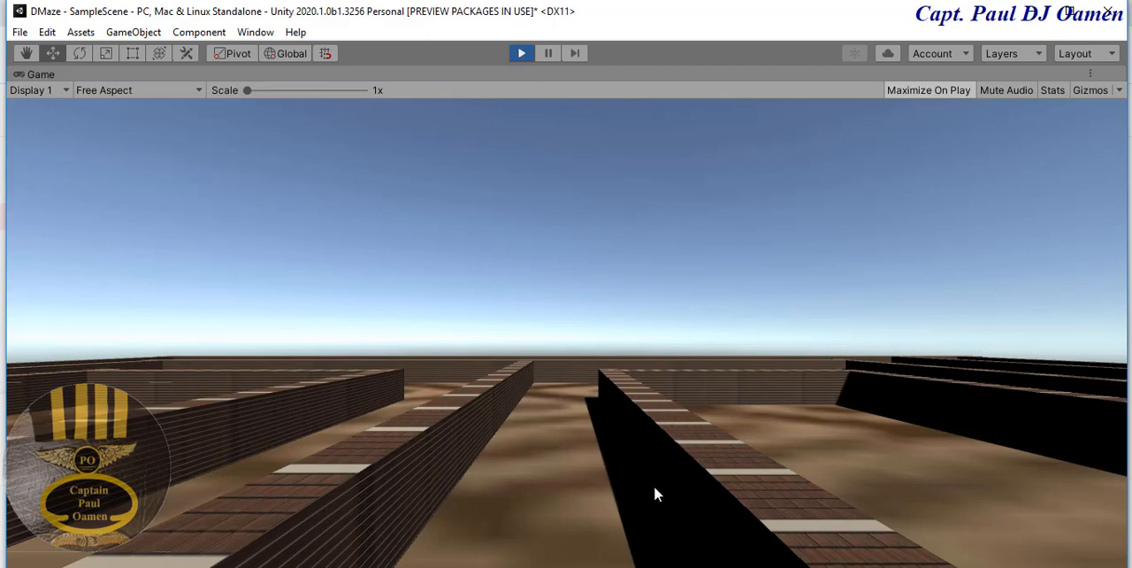
pyautogui.click(522, 57)
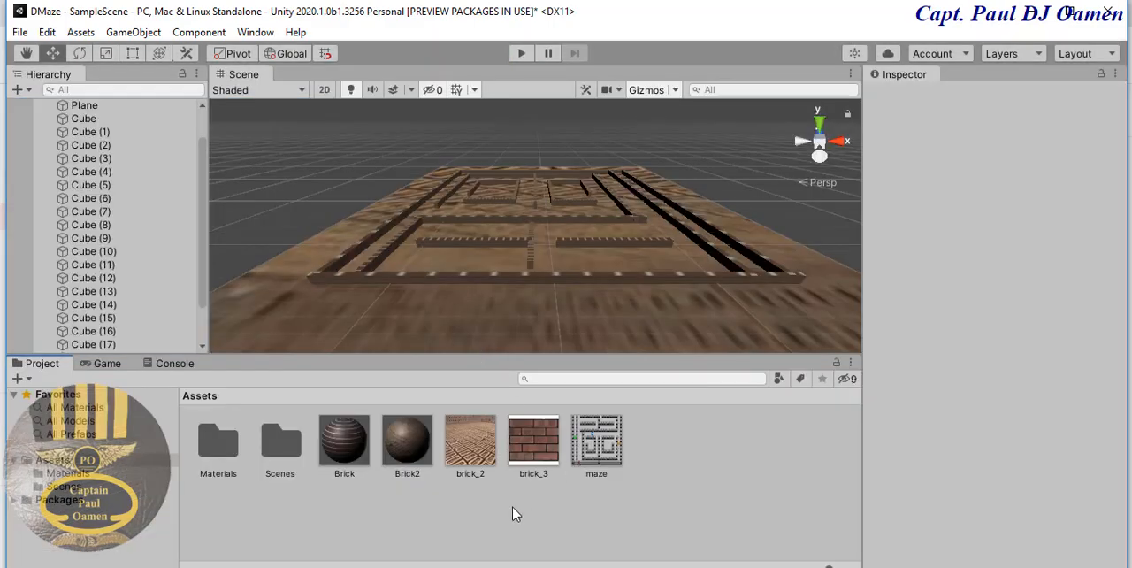
# - Open Characters.unitypackage for import as a custom package from the Standard Assets folder inside 2018.4.22f1 > Editor
pyautogui.rightClick(695, 456)
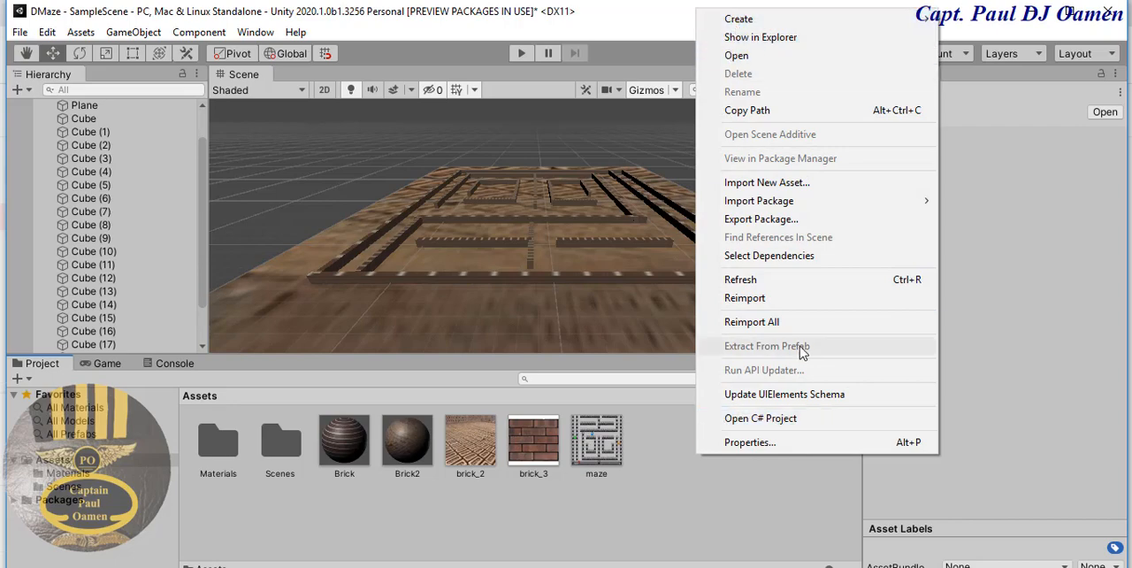
pyautogui.moveTo(768, 23)
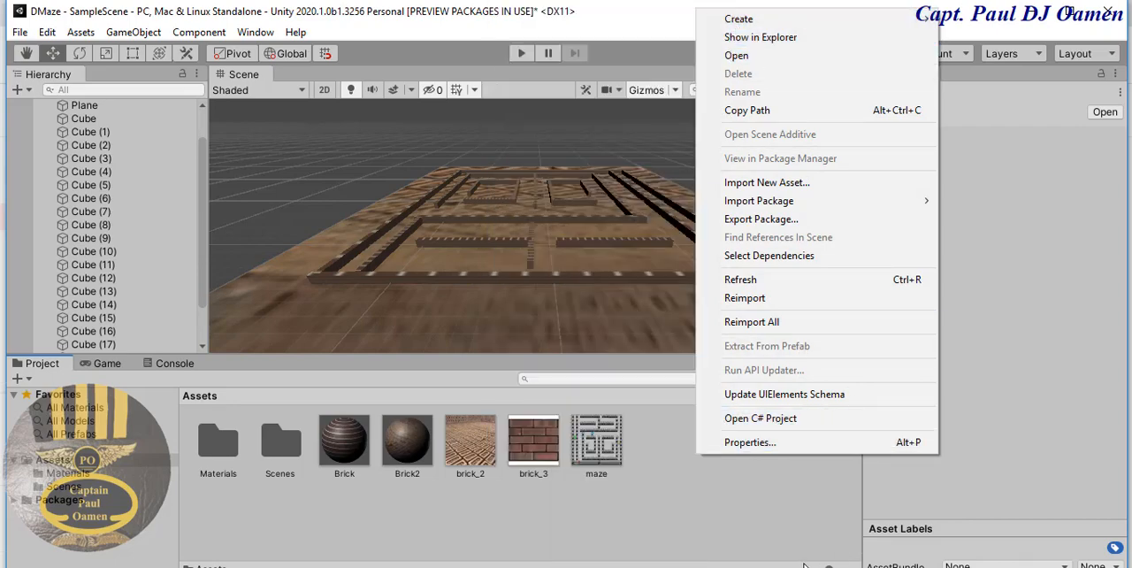
pyautogui.moveTo(754, 205)
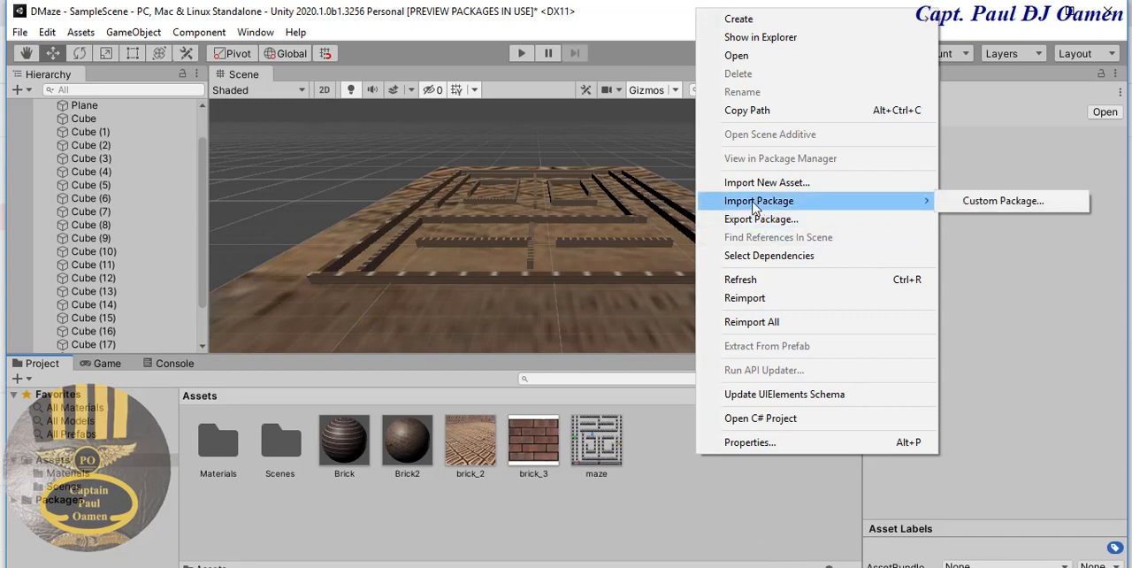
pyautogui.click(998, 202)
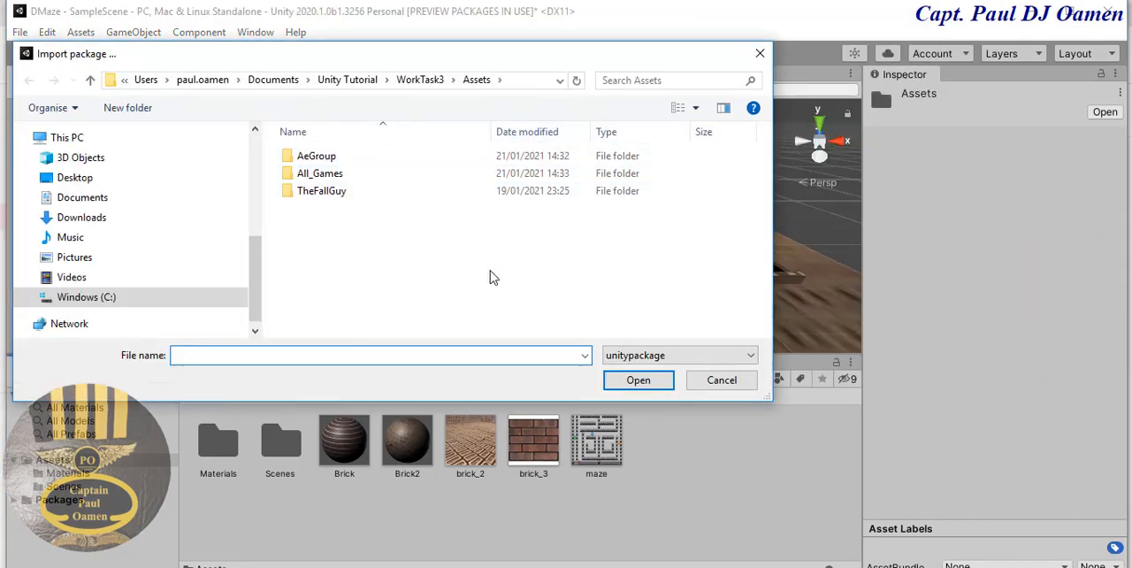
pyautogui.click(352, 80)
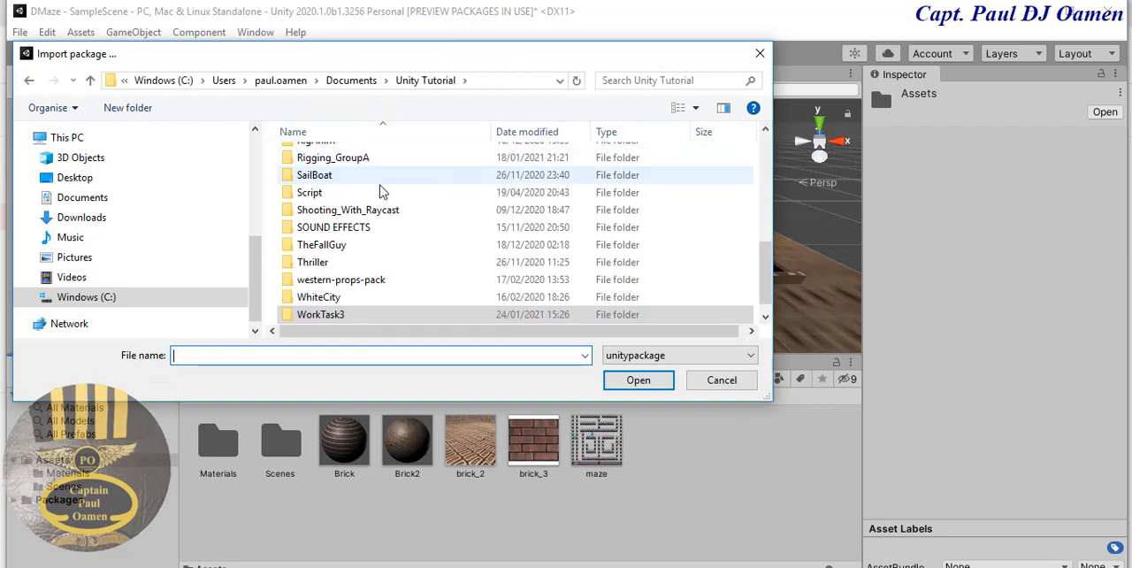
pyautogui.moveTo(765, 270); pyautogui.dragTo(768, 168)
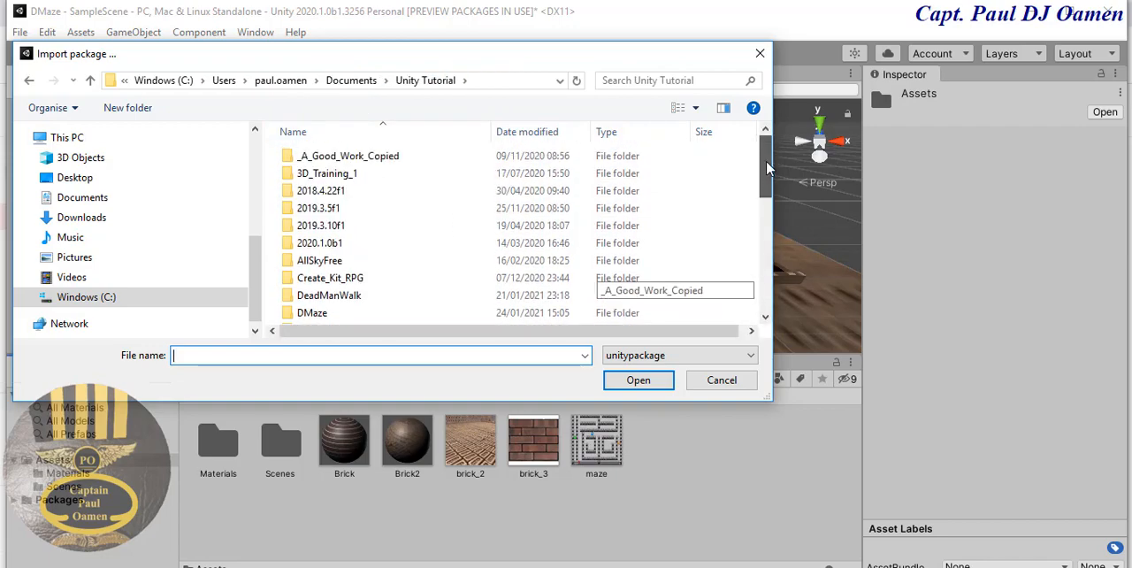
pyautogui.doubleClick(331, 192)
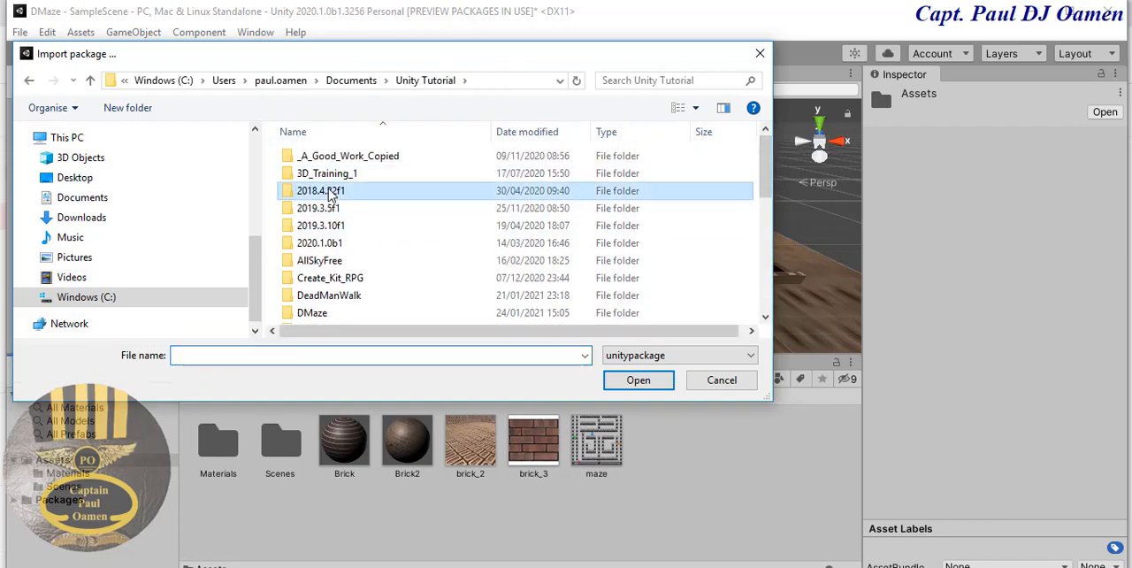
pyautogui.click(317, 163)
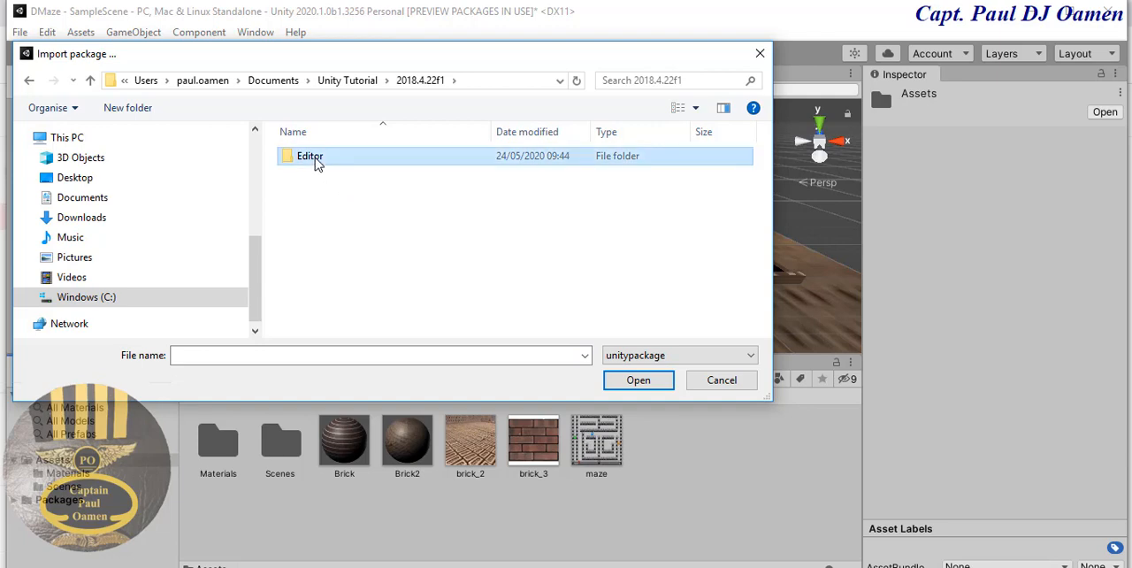
pyautogui.doubleClick(318, 163)
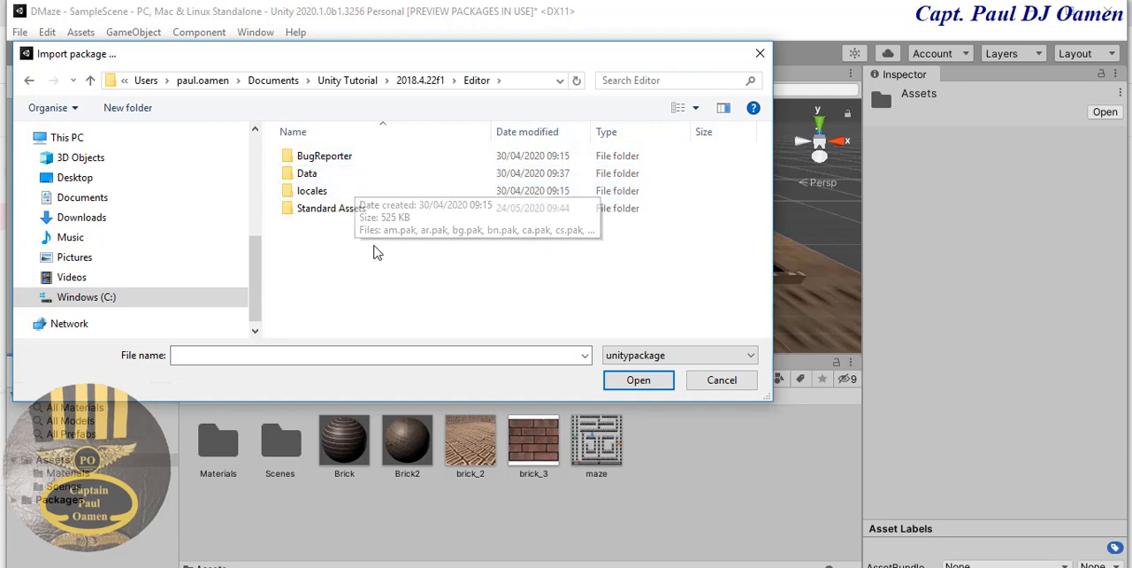
pyautogui.doubleClick(329, 208)
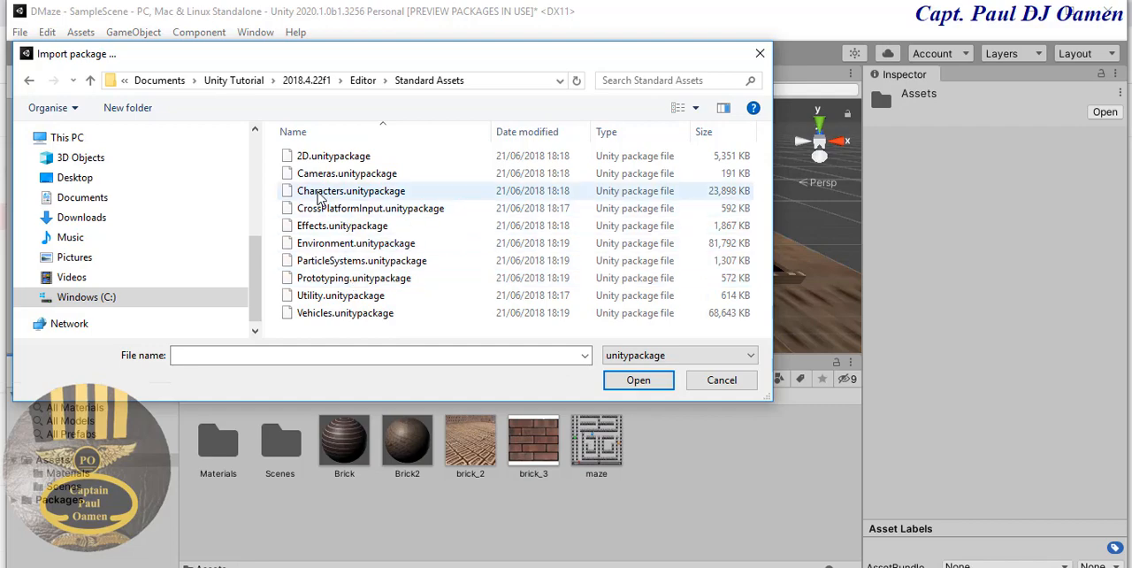
pyautogui.click(358, 196)
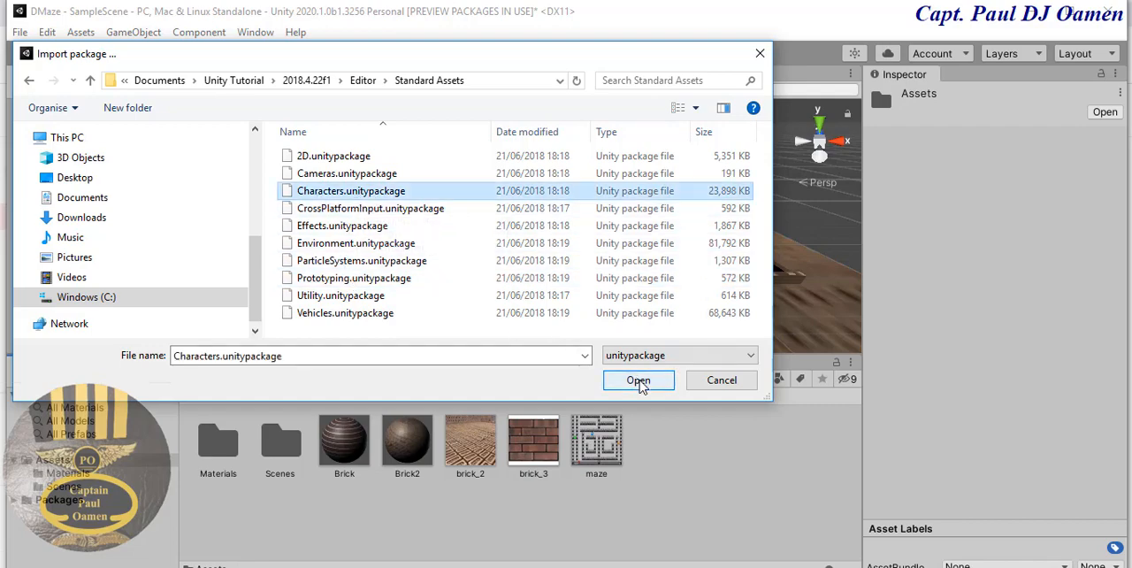
pyautogui.click(638, 381)
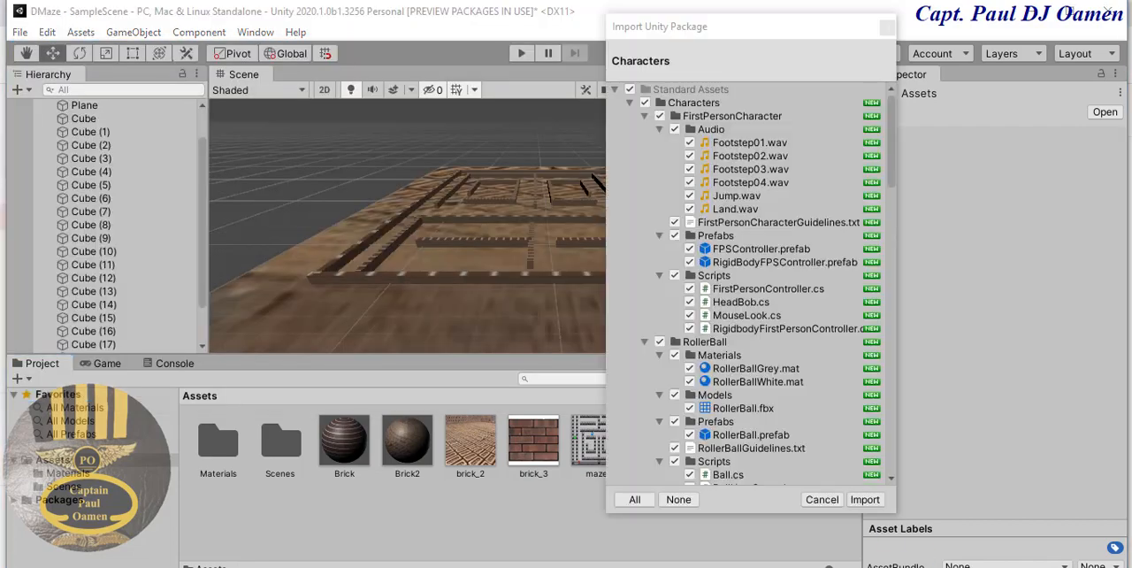
# - Exclude the Utility scripts ForcedReset.cs and SimpleActivatorMenu.cs, and import the rest of the Characters package
pyautogui.moveTo(892, 177); pyautogui.dragTo(893, 463)
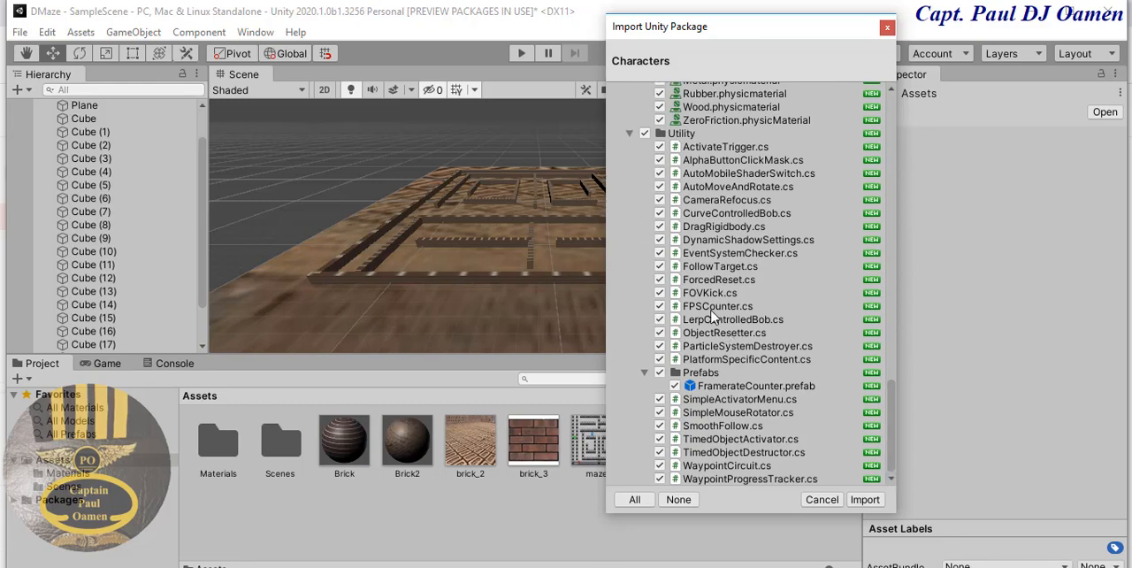
pyautogui.click(659, 281)
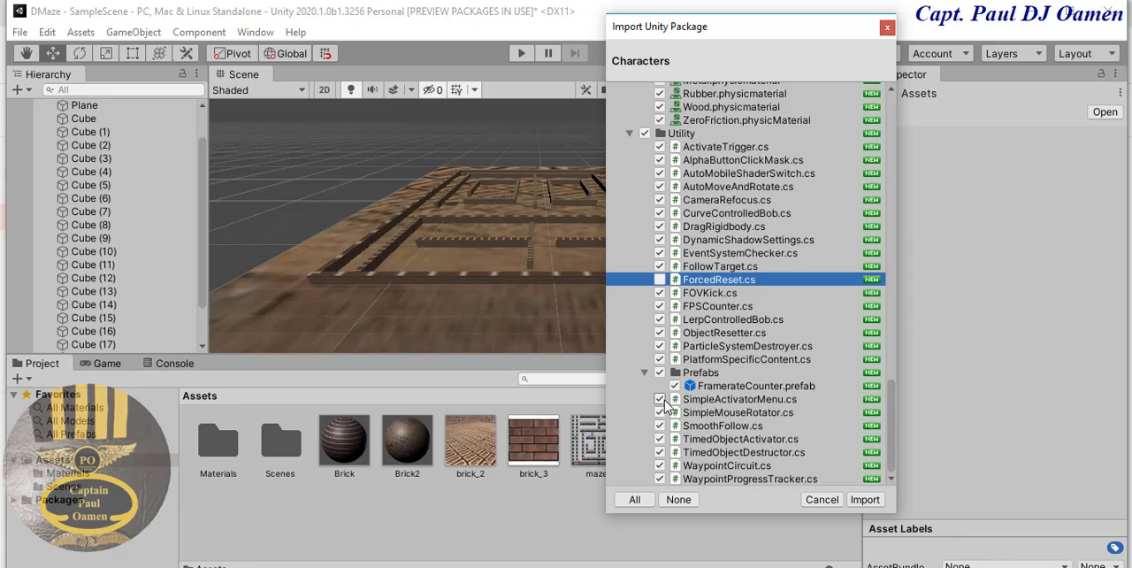
pyautogui.click(661, 400)
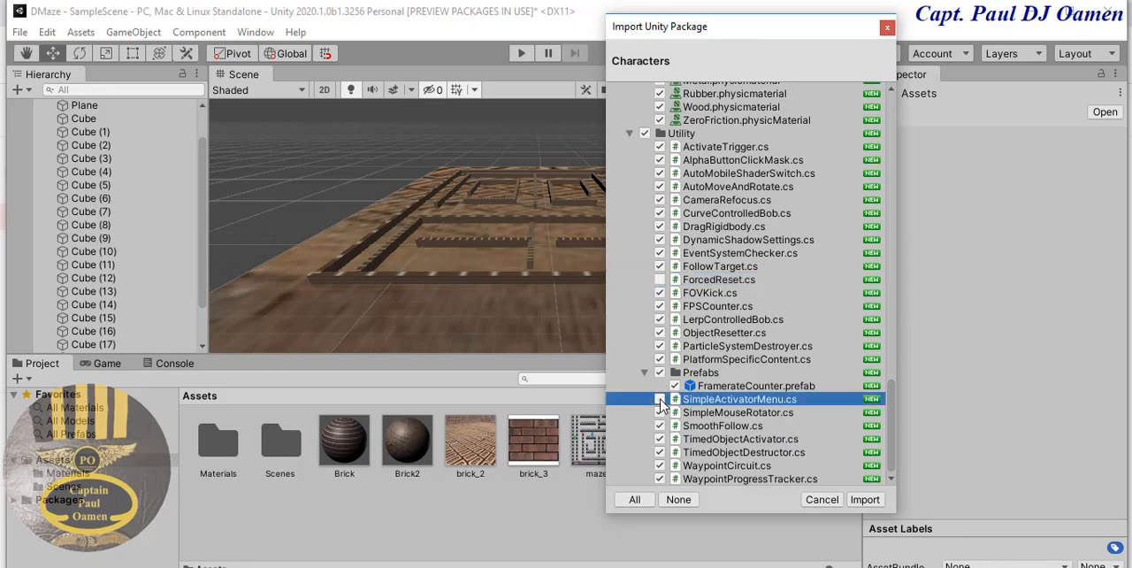
pyautogui.click(660, 400)
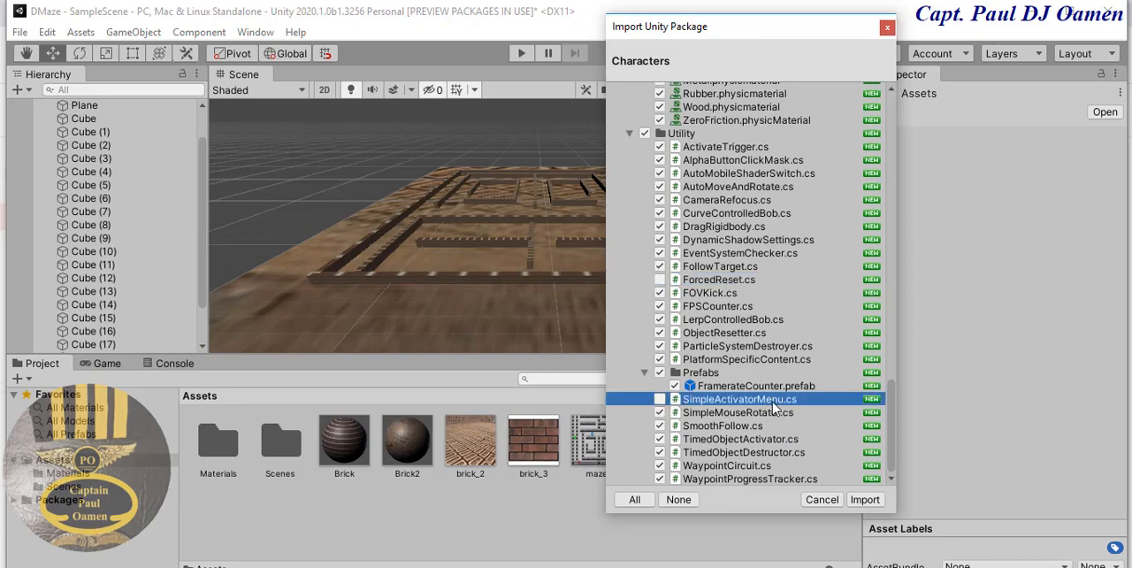
pyautogui.click(865, 499)
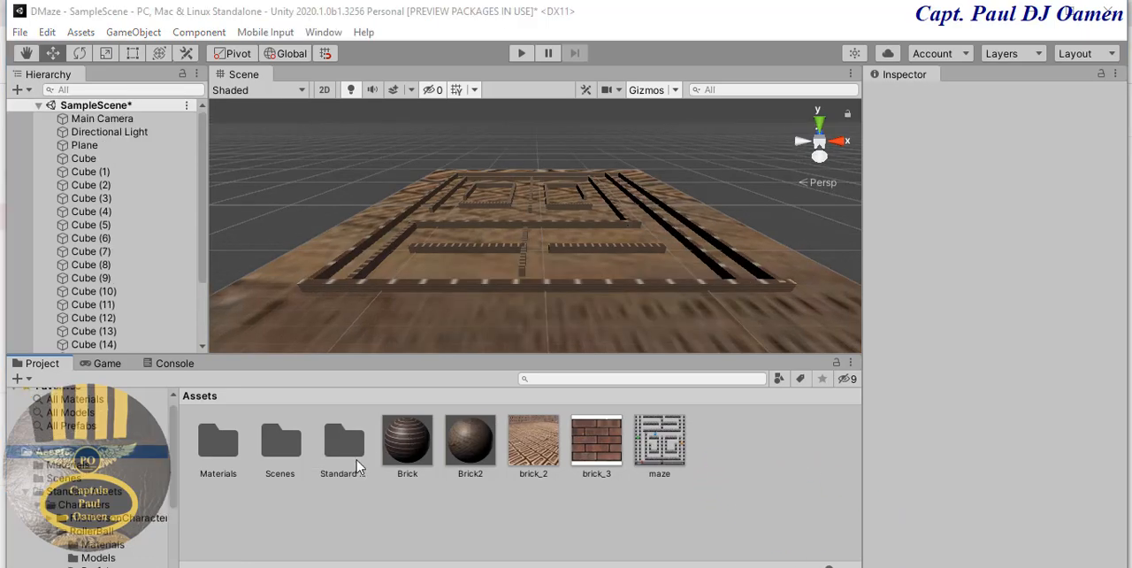
# - Place the RollerBall prefab from Standard Assets > Characters > RollerBall > Prefabs into the maze scene
pyautogui.doubleClick(350, 464)
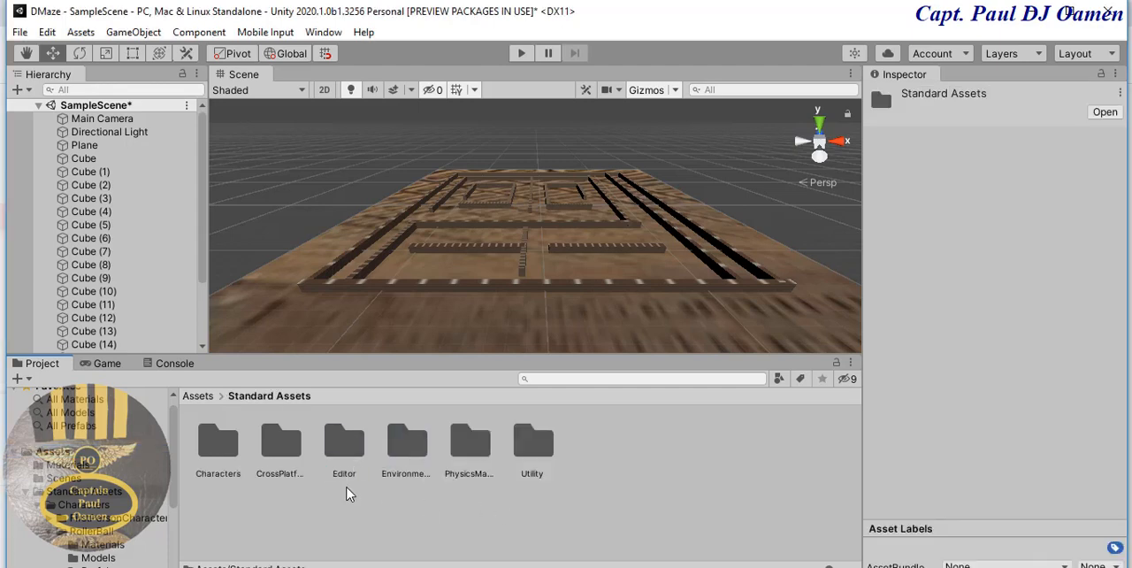
pyautogui.click(214, 468)
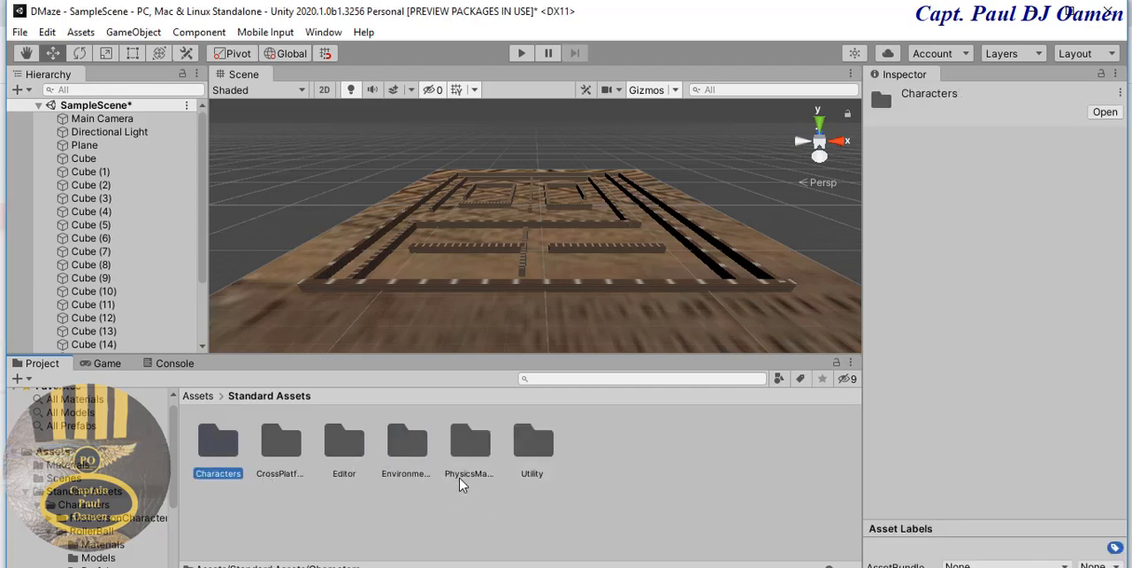
pyautogui.click(419, 454)
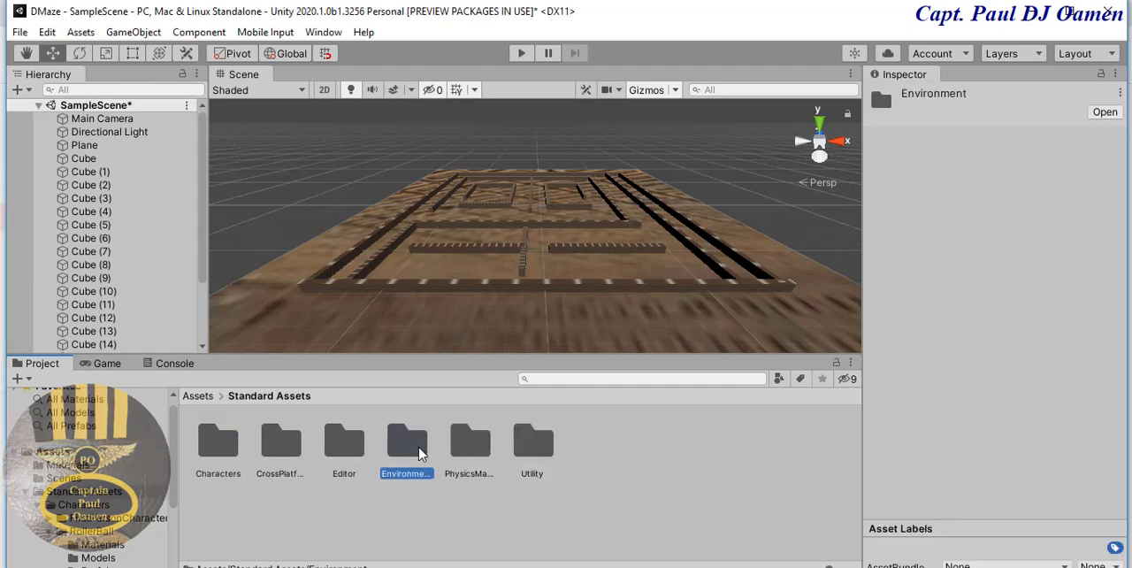
pyautogui.doubleClick(221, 445)
pyautogui.doubleClick(290, 452)
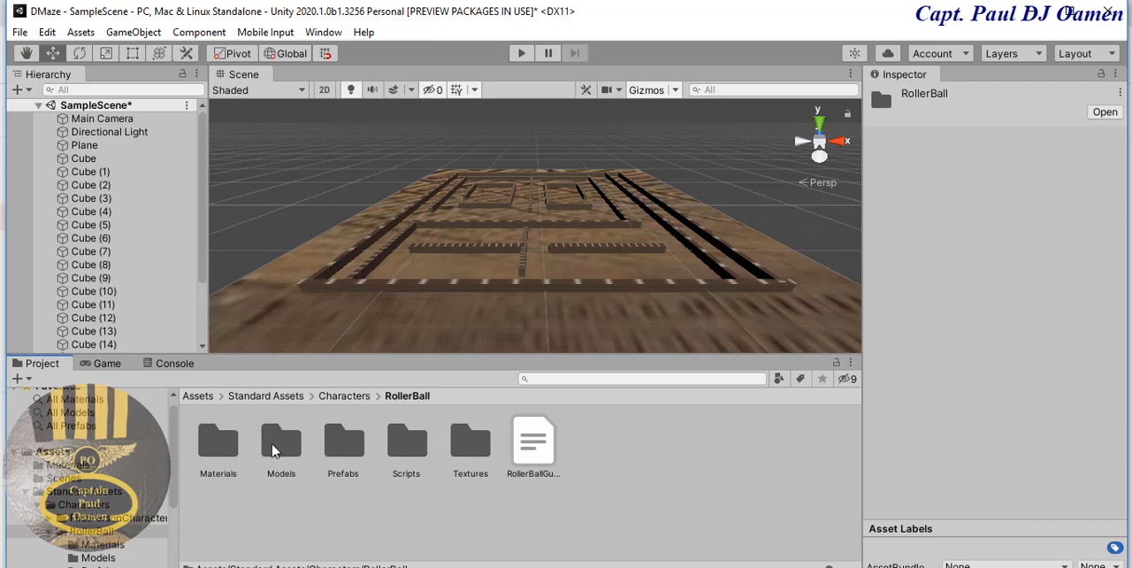
pyautogui.doubleClick(281, 447)
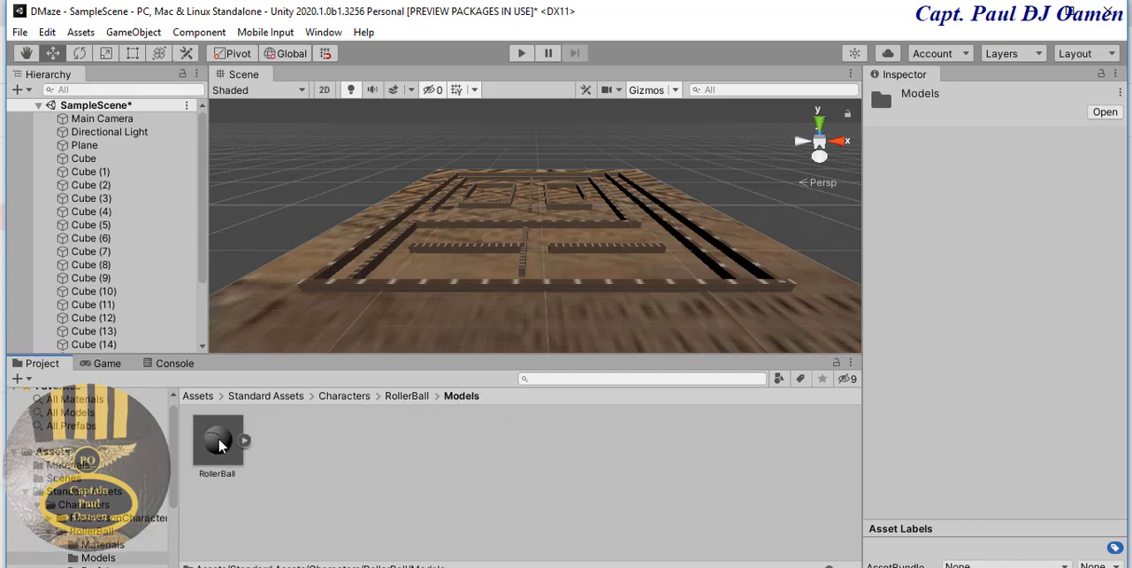
pyautogui.click(363, 396)
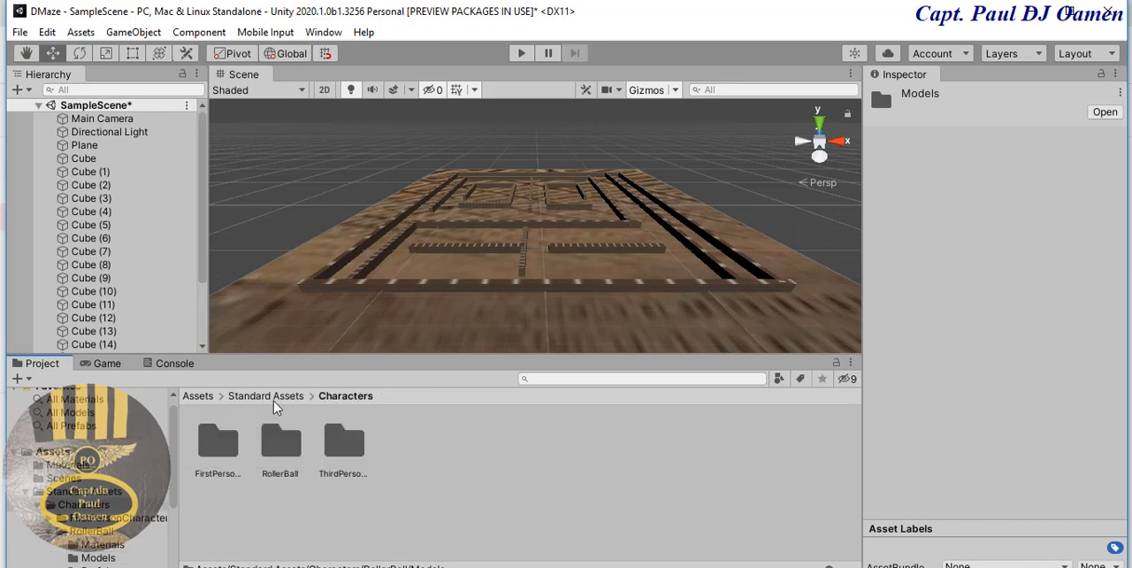
pyautogui.doubleClick(292, 458)
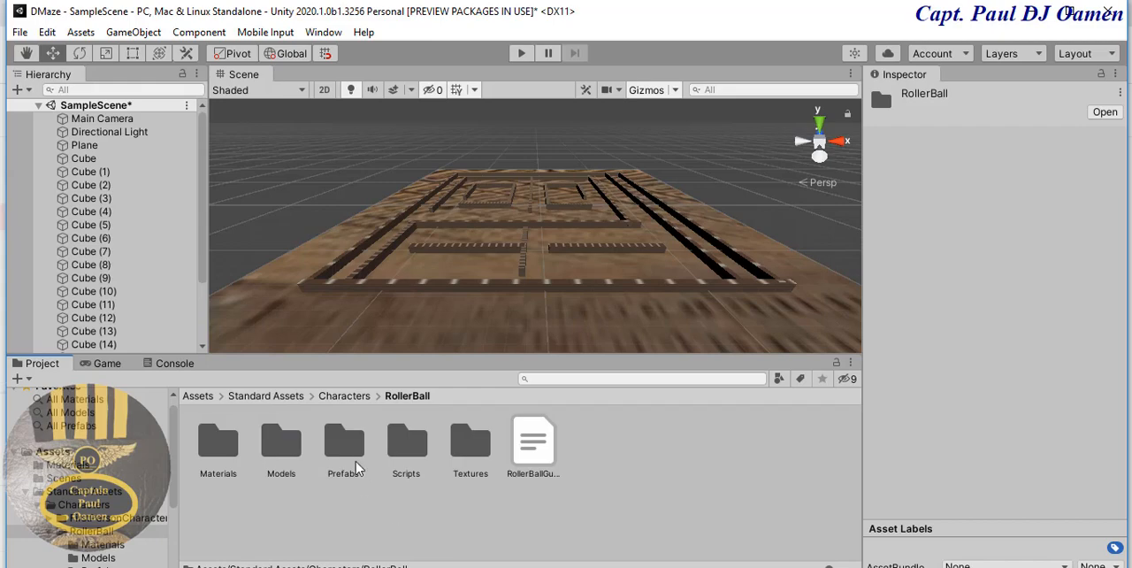
pyautogui.doubleClick(341, 442)
pyautogui.click(224, 447)
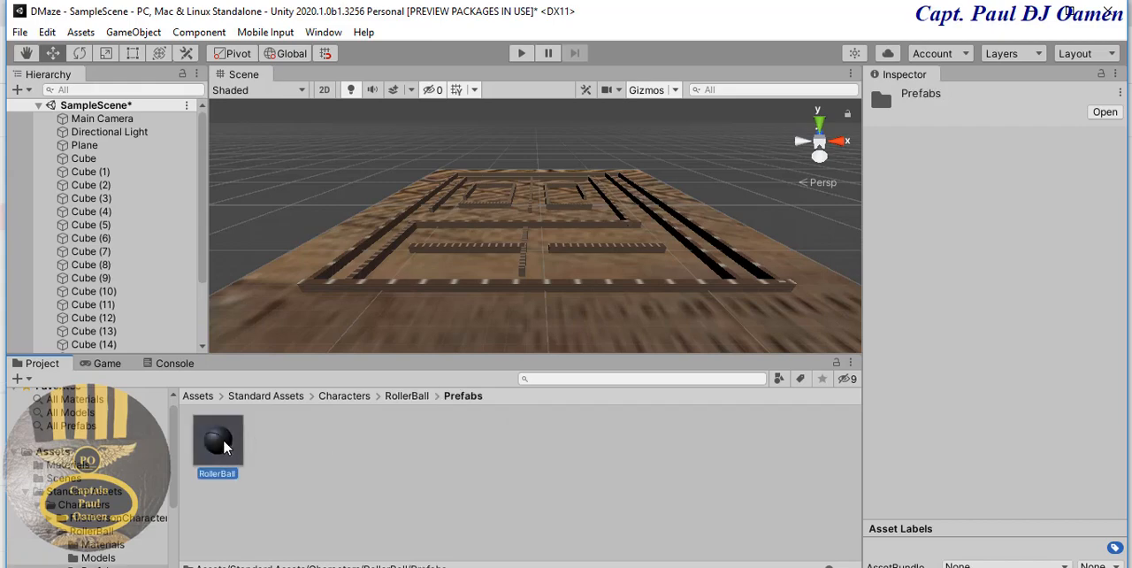
pyautogui.moveTo(223, 447); pyautogui.dragTo(532, 196)
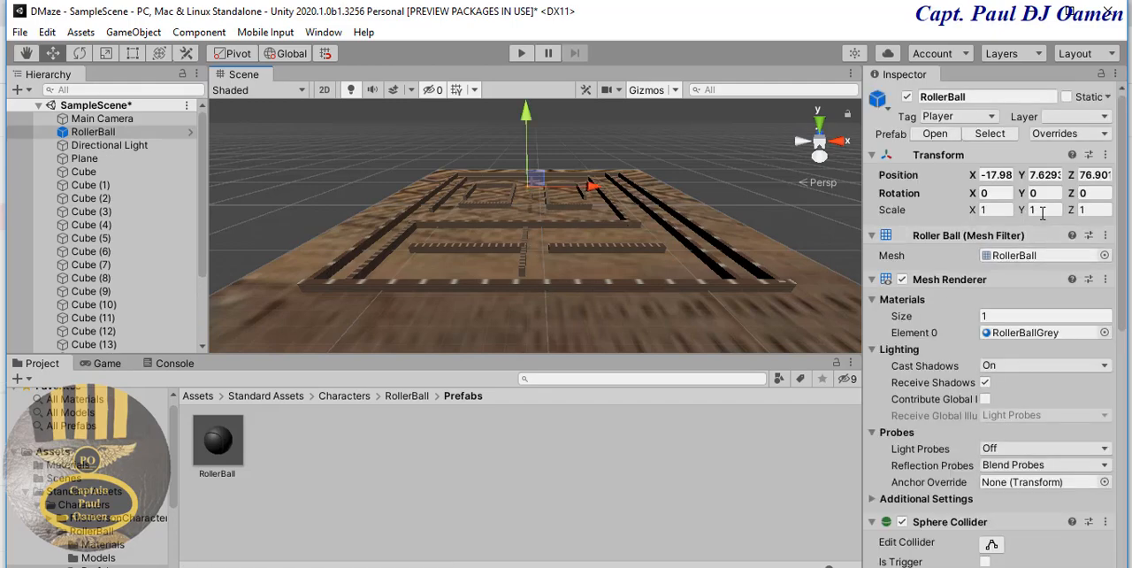
# - Set the RollerBall's scale to 8 on X, Y and Z
pyautogui.click(1007, 214)
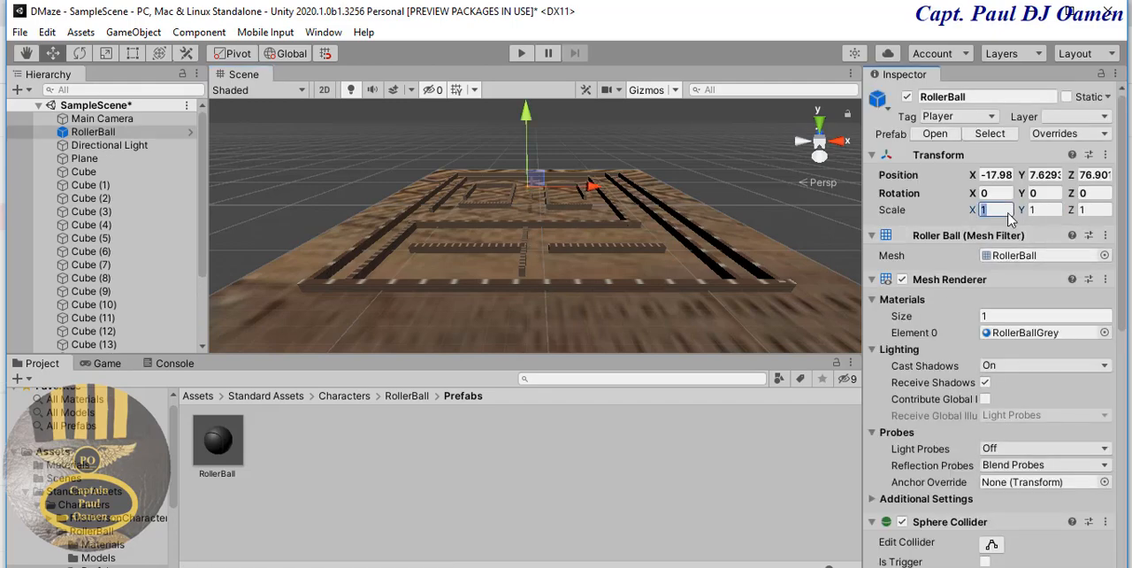
pyautogui.write('8')
pyautogui.press('Tab')
pyautogui.write('8')
pyautogui.press('Tab')
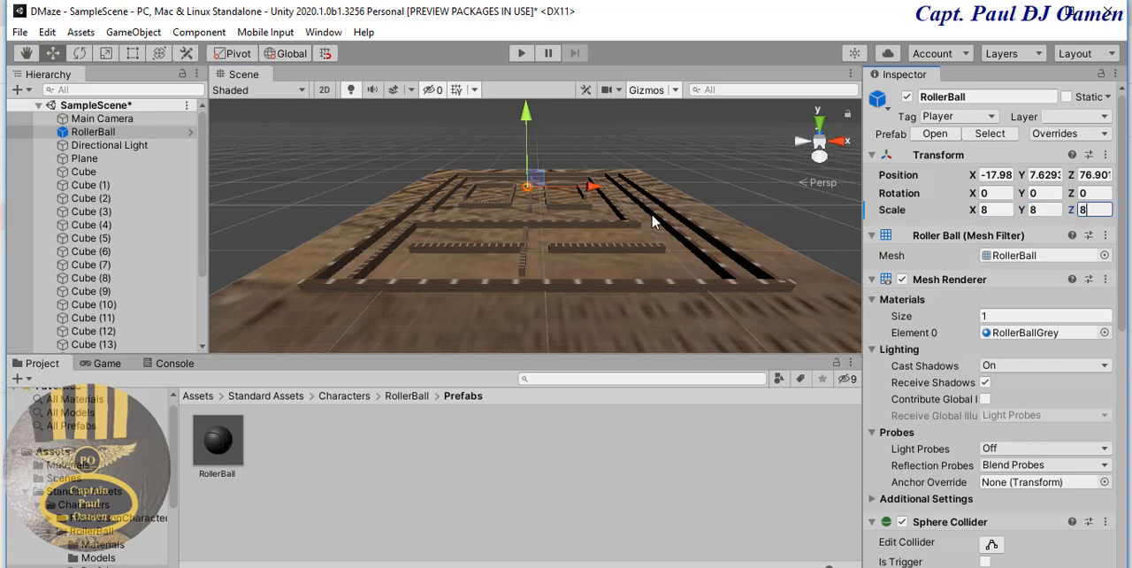
pyautogui.click(734, 165)
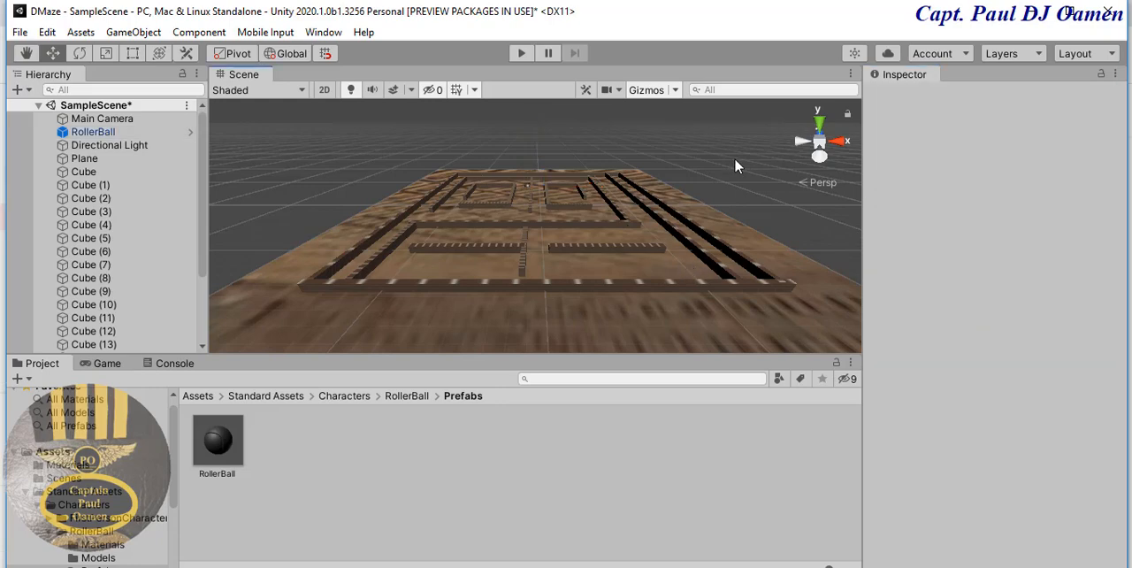
# - Move the RollerBall down between the maze walls, to about X -24.6 and Y 3.3
pyautogui.click(530, 192)
pyautogui.moveTo(723, 172); pyautogui.dragTo(706, 235, button='middle')
pyautogui.scroll(3, 699, 235)
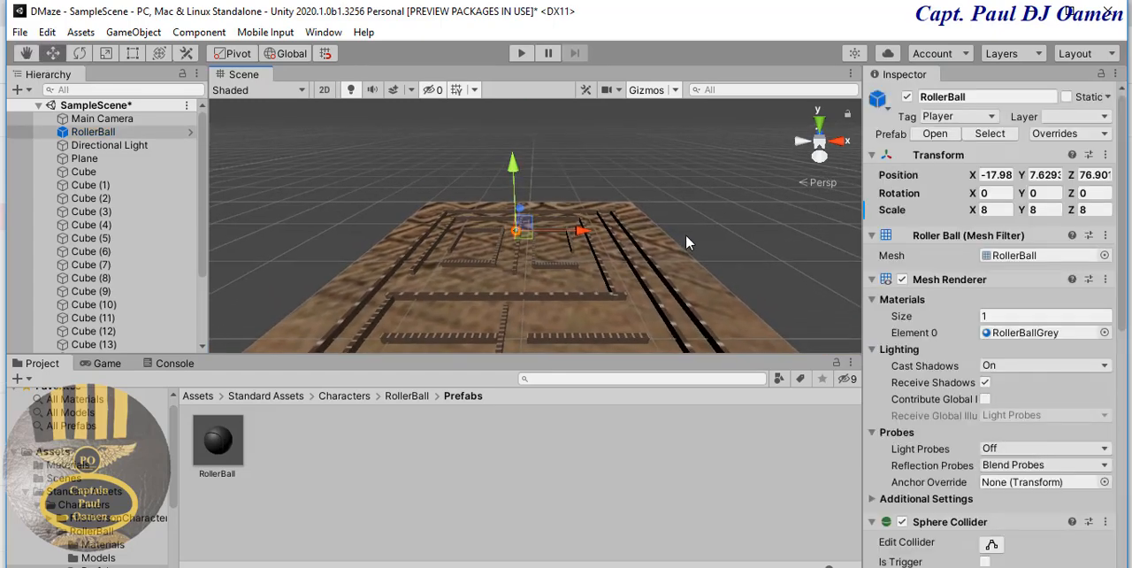
pyautogui.scroll(4, 668, 234)
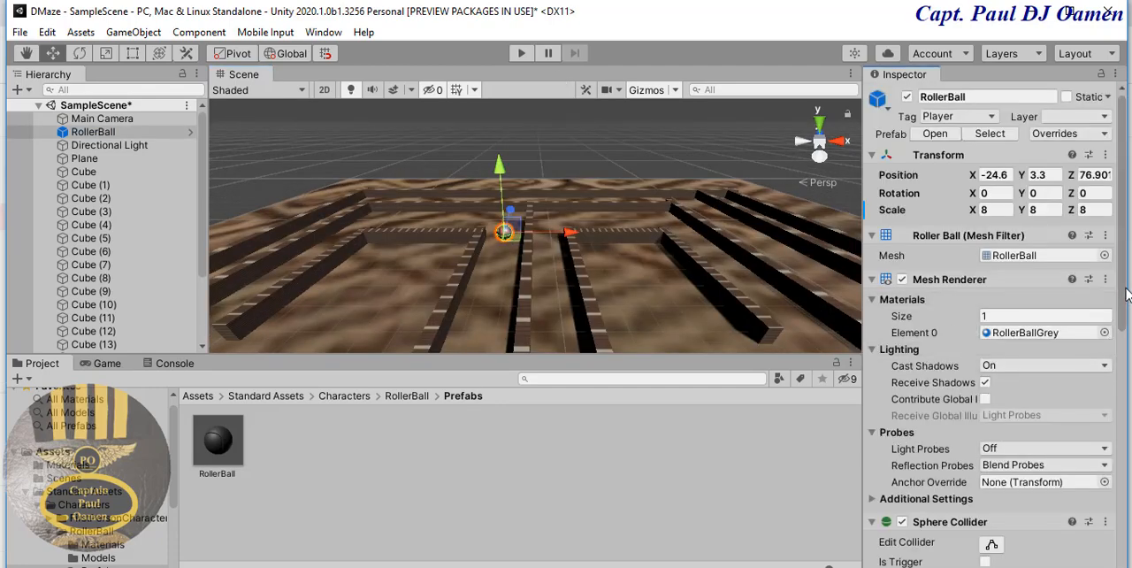
# - Set Move Power to 20 in the RollerBall's Ball script
pyautogui.moveTo(1123, 300); pyautogui.dragTo(1122, 504)
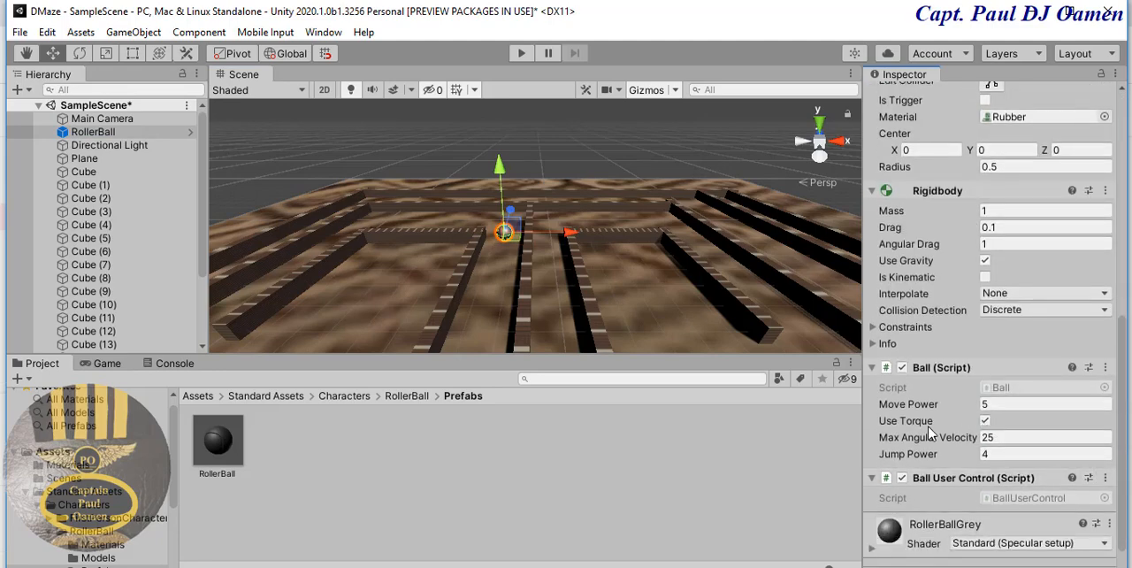
pyautogui.click(1019, 404)
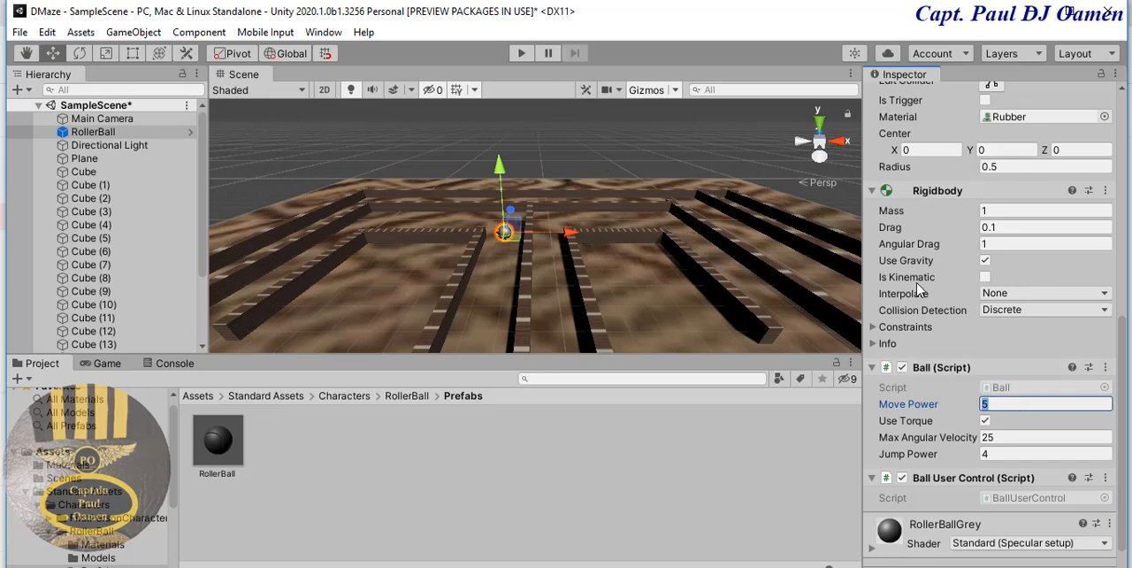
pyautogui.write('20')
# - Run the game, roll the ball forward and to the left to test its movement, and stop it
pyautogui.click(520, 53)
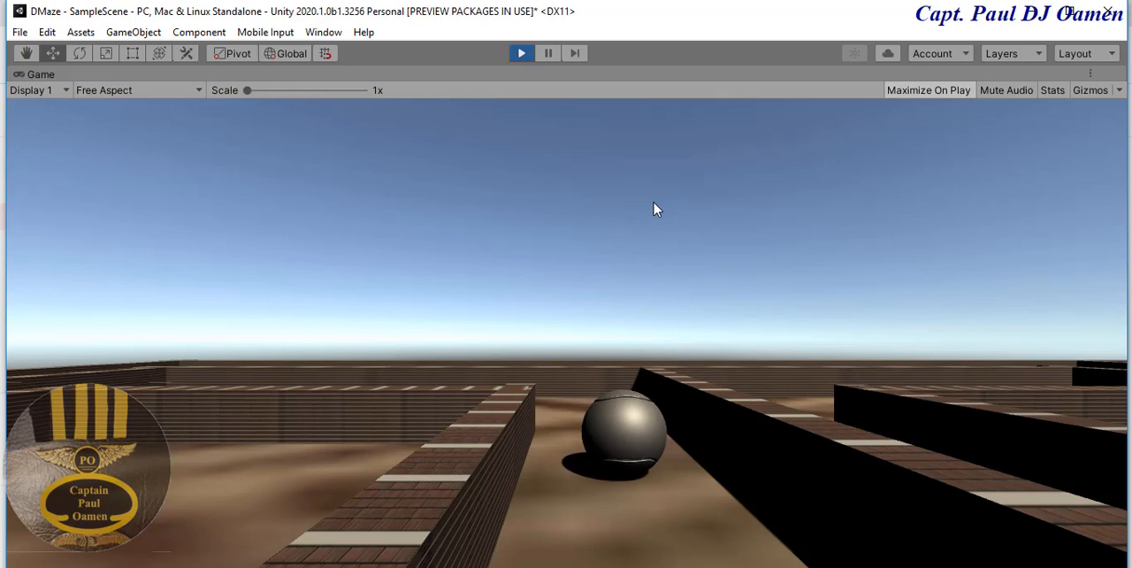
pyautogui.press('Up')
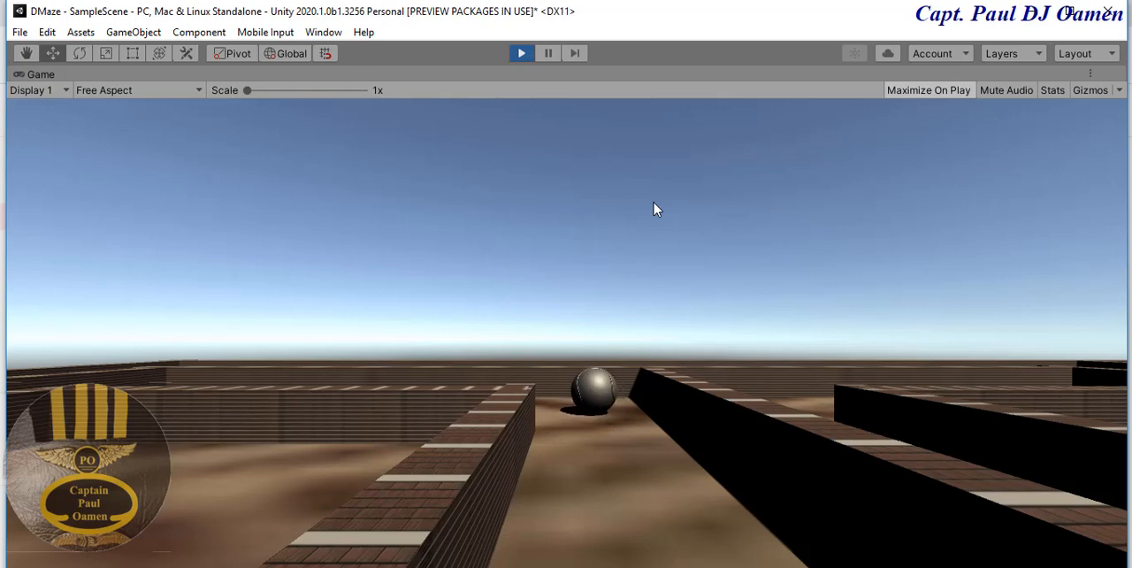
pyautogui.press('Left')
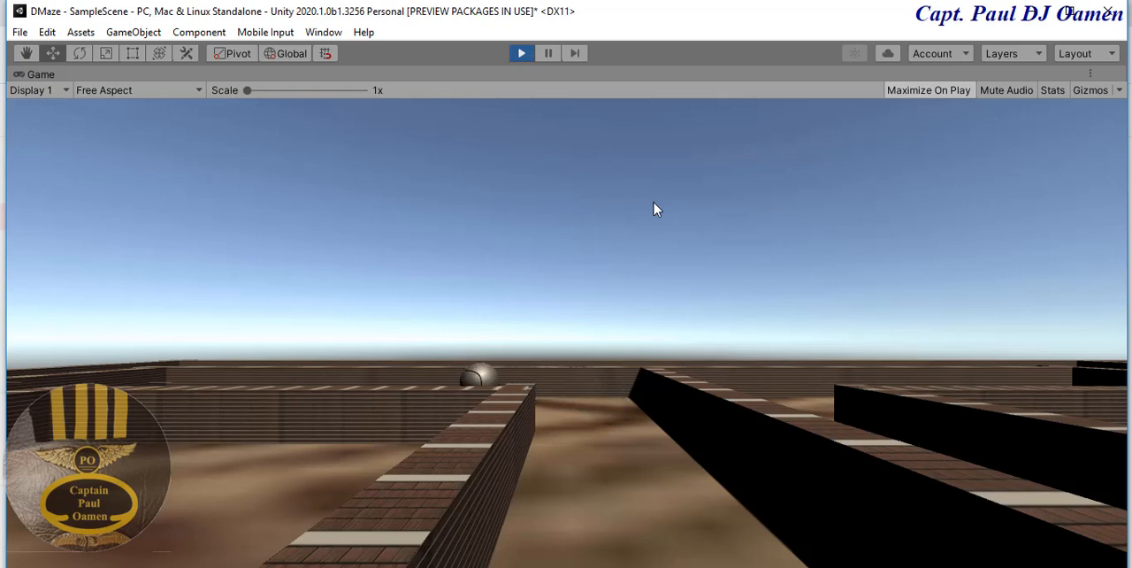
pyautogui.click(522, 53)
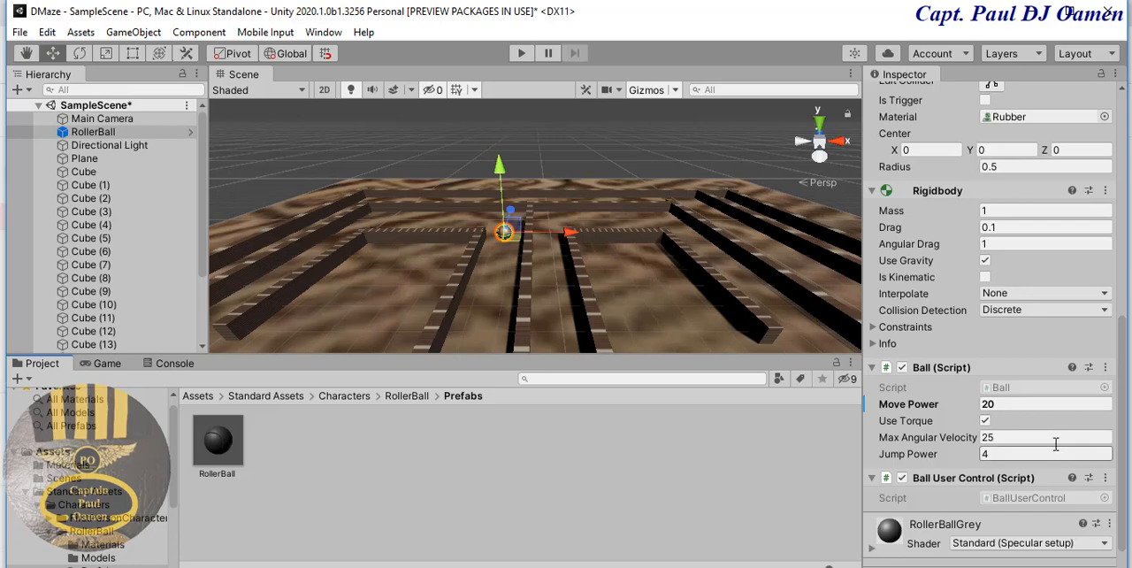
# - Set the RollerBall's Move Power to 30
pyautogui.click(998, 404)
pyautogui.moveTo(992, 406); pyautogui.dragTo(979, 407)
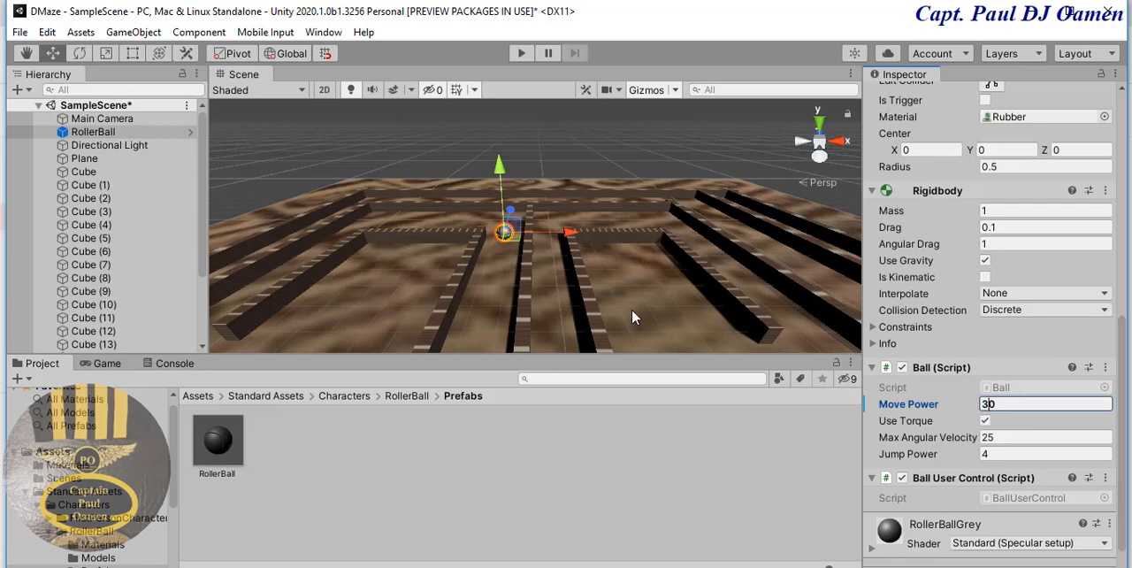
pyautogui.click(657, 298)
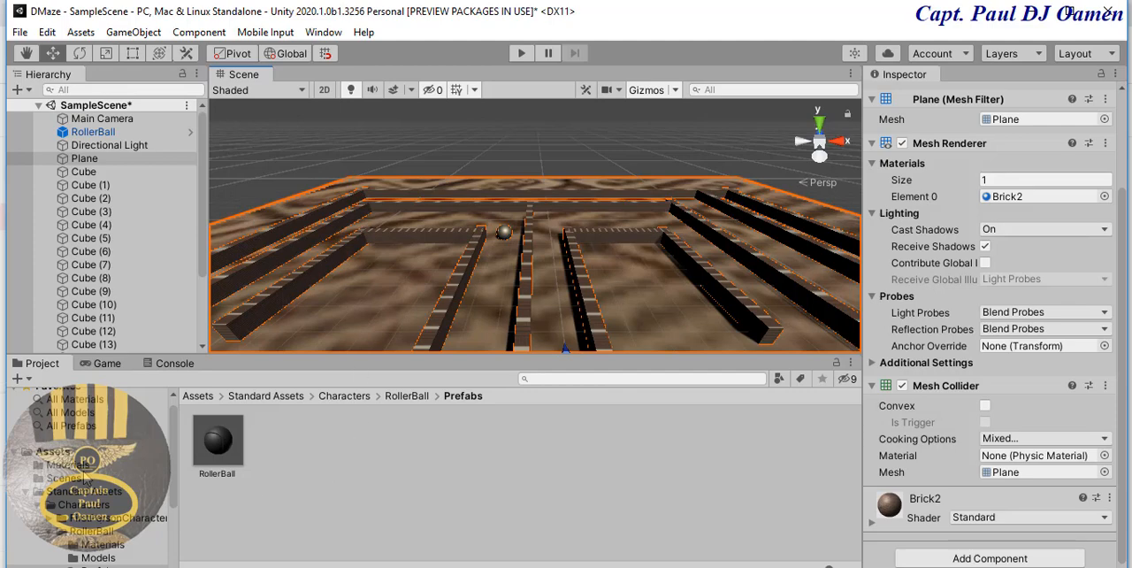
# - Move the Brick material from the Assets root into the Materials folder
pyautogui.click(69, 453)
pyautogui.click(476, 514)
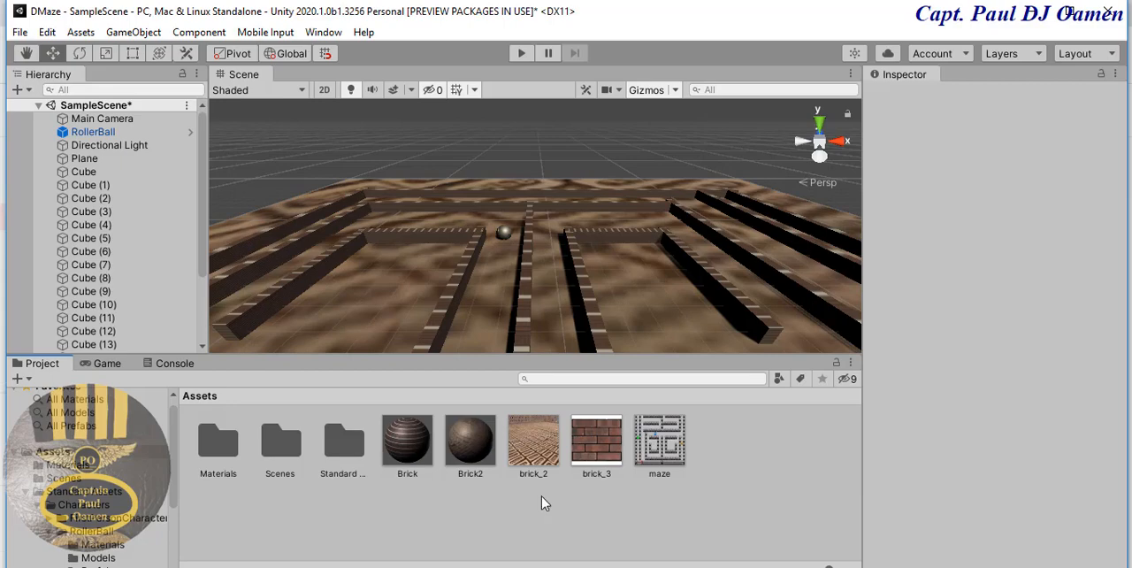
pyautogui.click(413, 459)
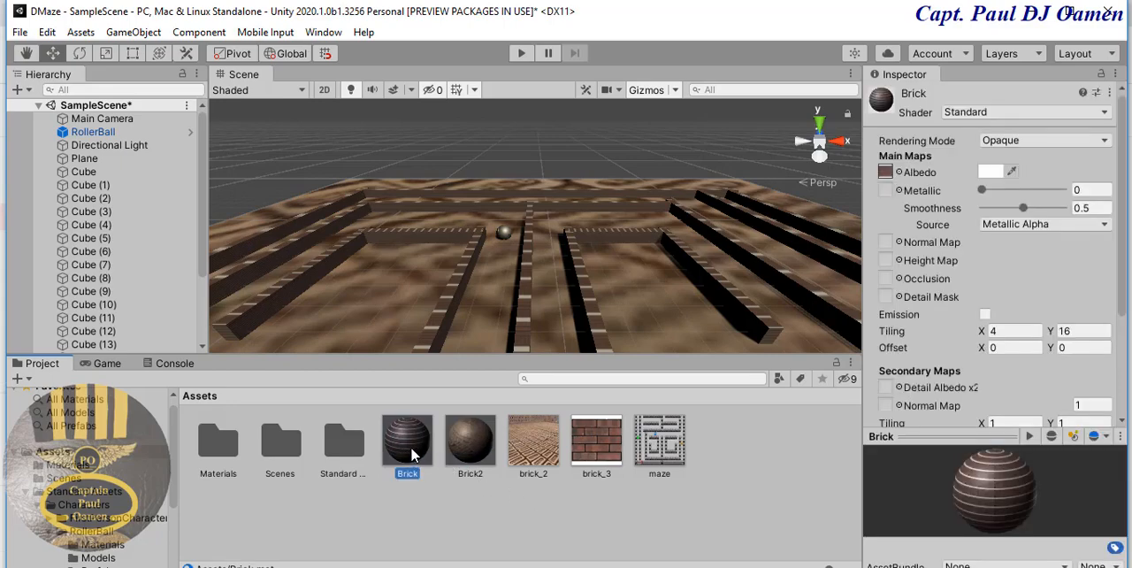
pyautogui.moveTo(411, 456); pyautogui.dragTo(225, 462)
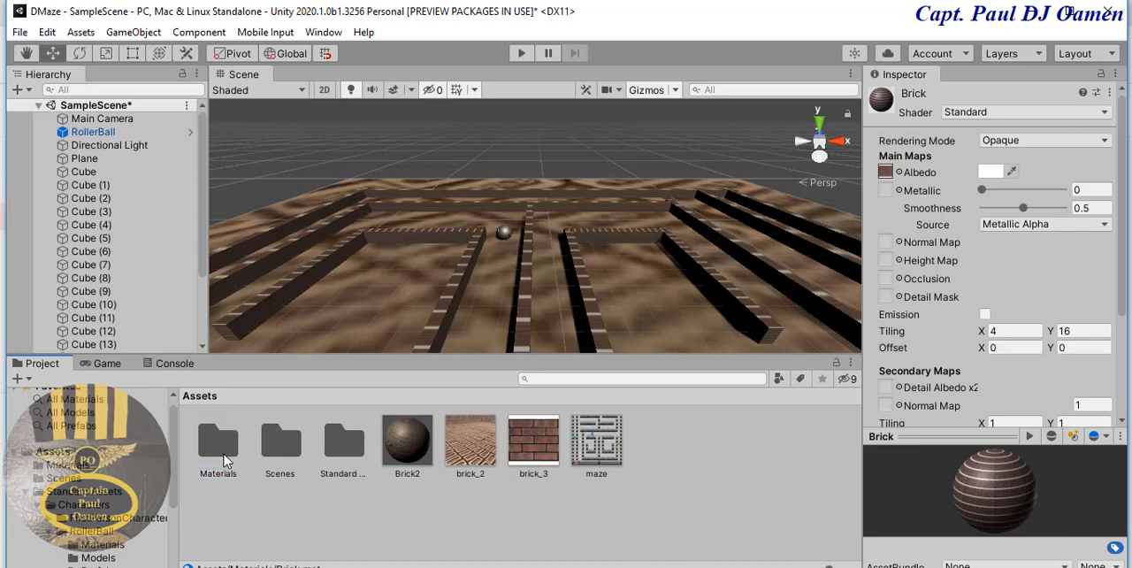
# - Set the Brick2 material's main tiling to X 4 and Y 4, and move the material into the Materials folder
pyautogui.click(409, 447)
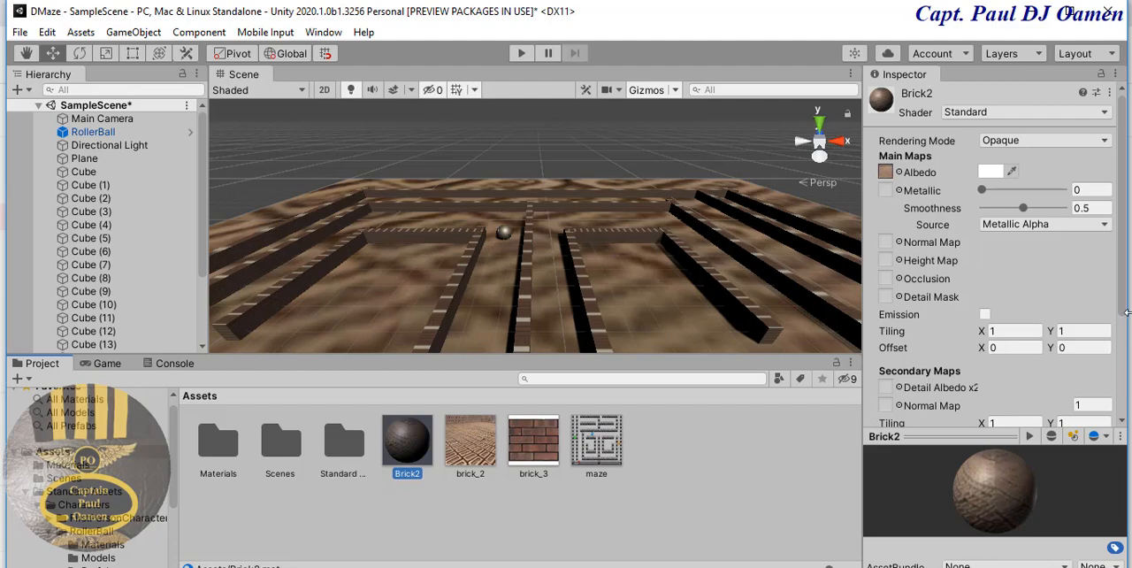
pyautogui.moveTo(1122, 301); pyautogui.dragTo(1119, 393)
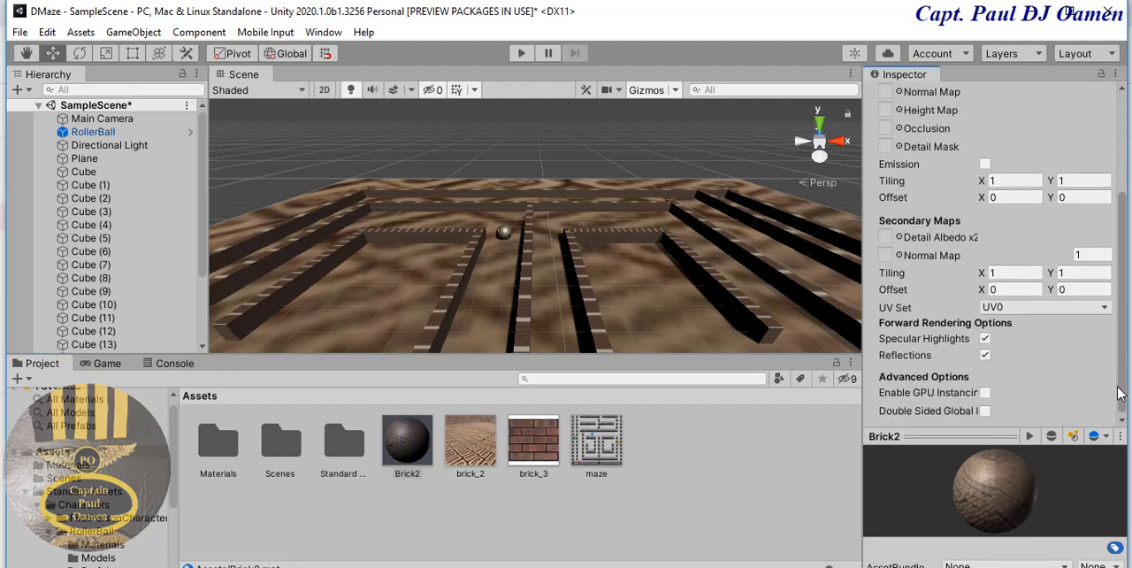
pyautogui.click(1009, 182)
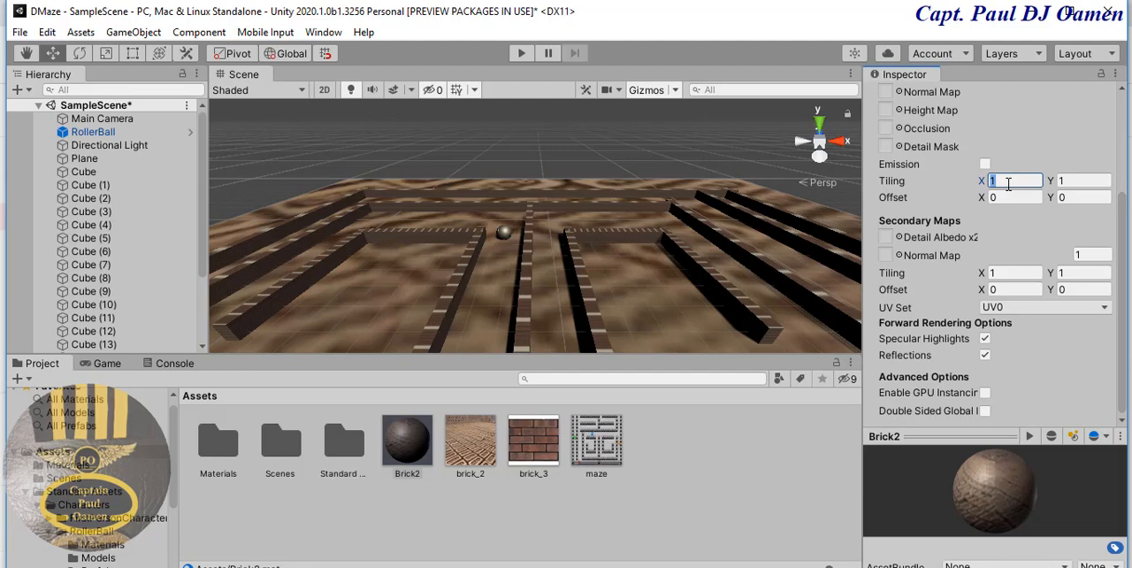
pyautogui.write('4')
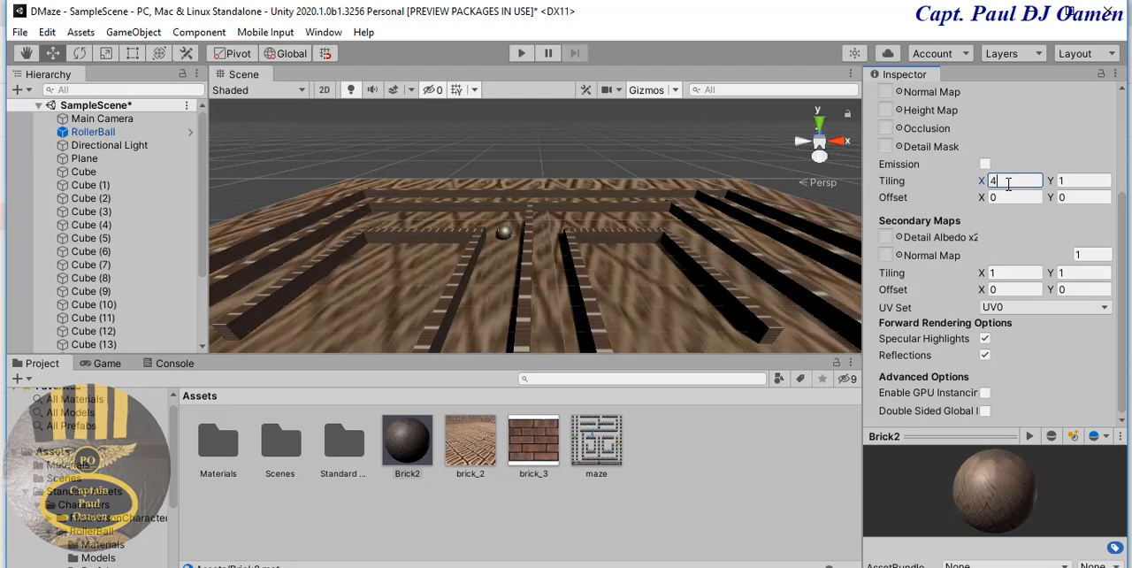
pyautogui.press('Tab')
pyautogui.write('4')
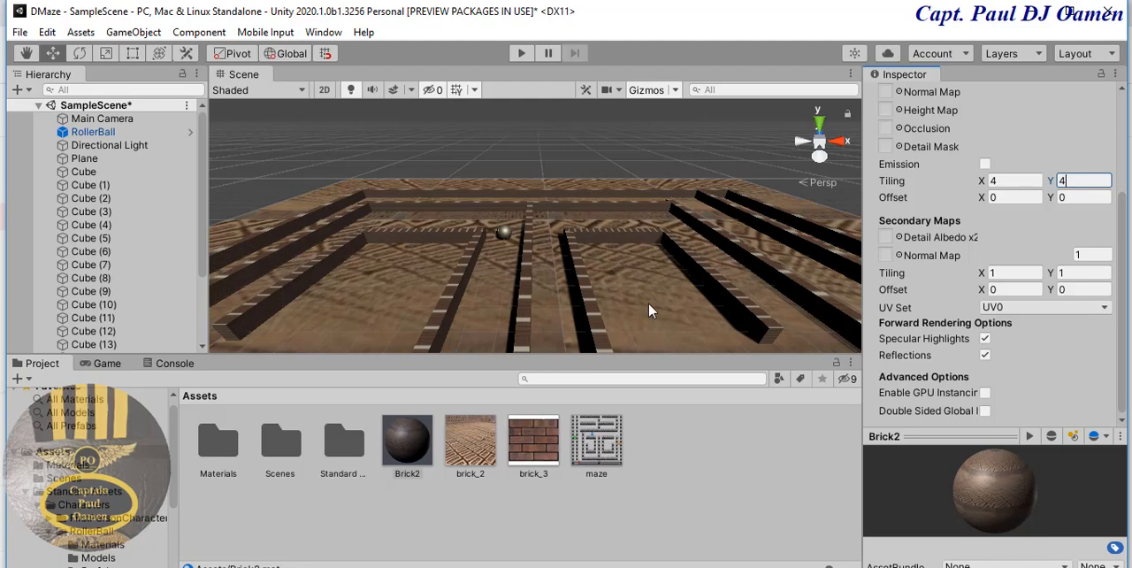
pyautogui.moveTo(649, 302); pyautogui.dragTo(714, 268, button='middle')
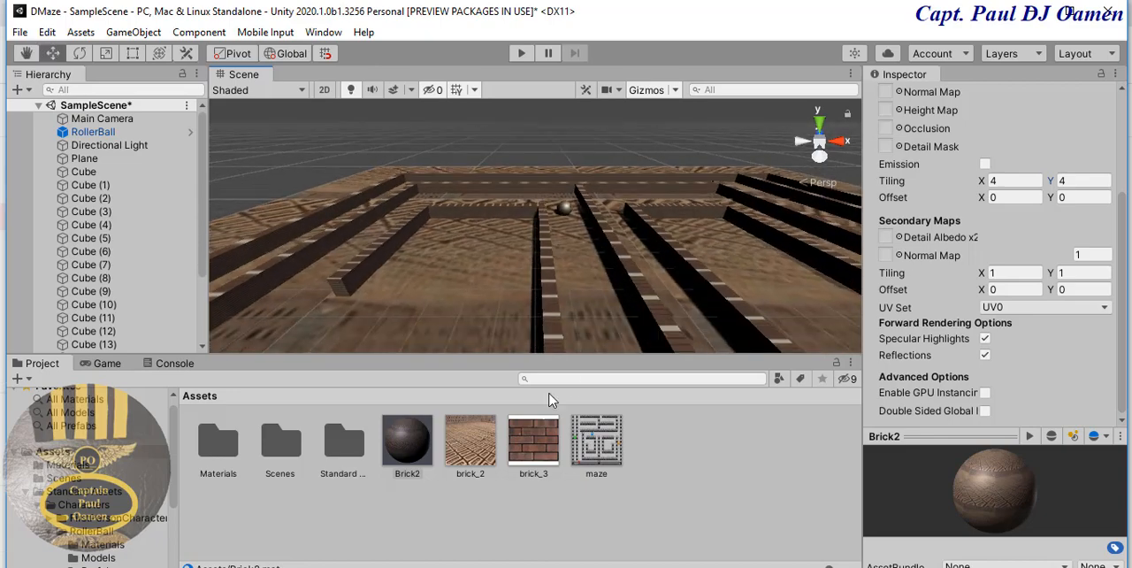
pyautogui.moveTo(405, 469); pyautogui.dragTo(230, 464)
# - Create a new folder named Bricks in Assets
pyautogui.rightClick(666, 447)
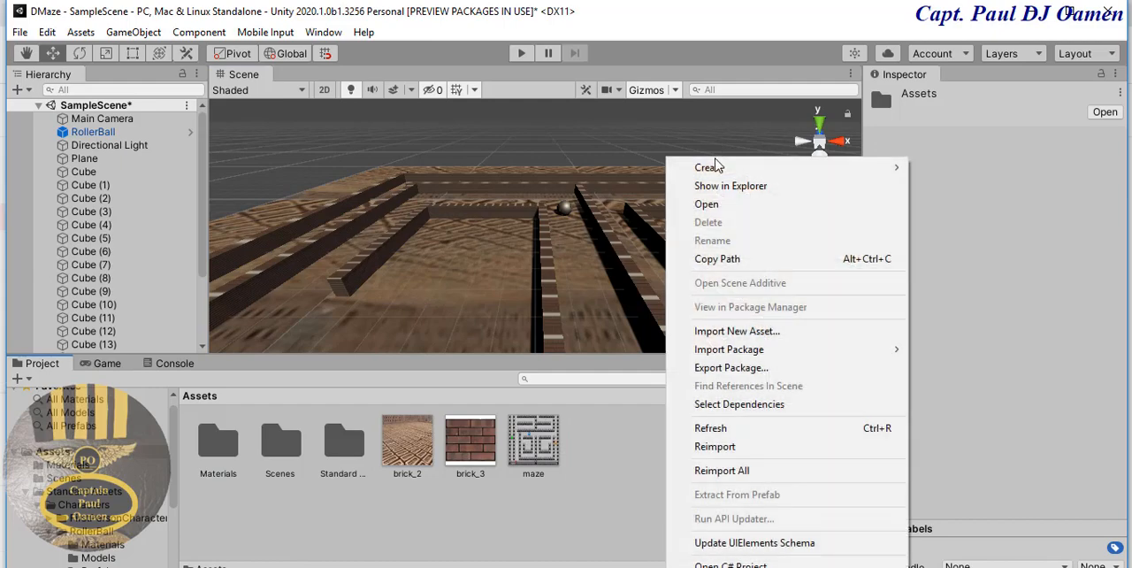
pyautogui.moveTo(717, 167)
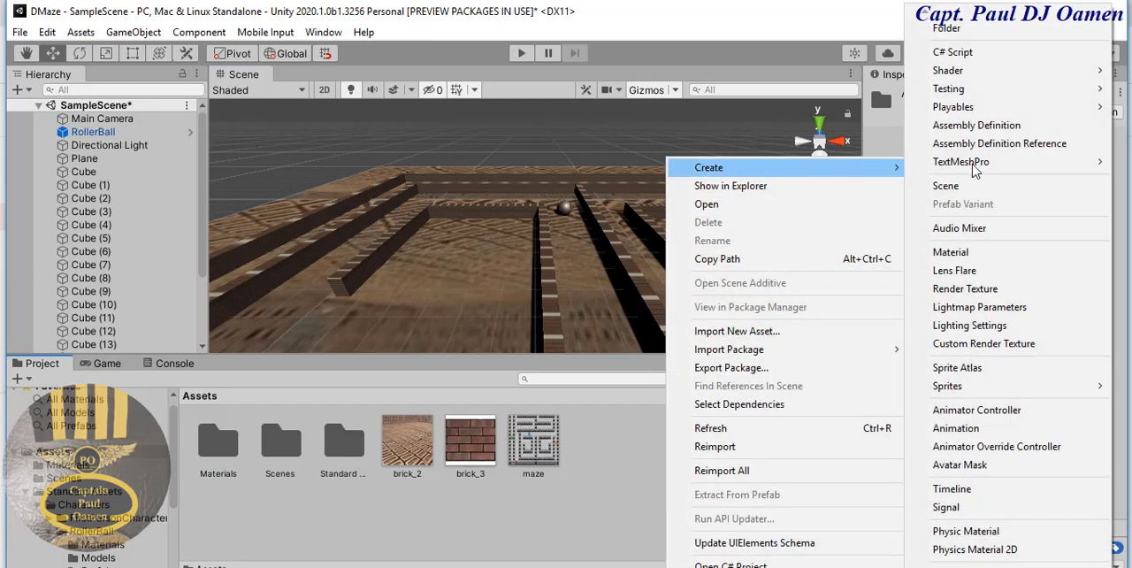
pyautogui.click(1004, 35)
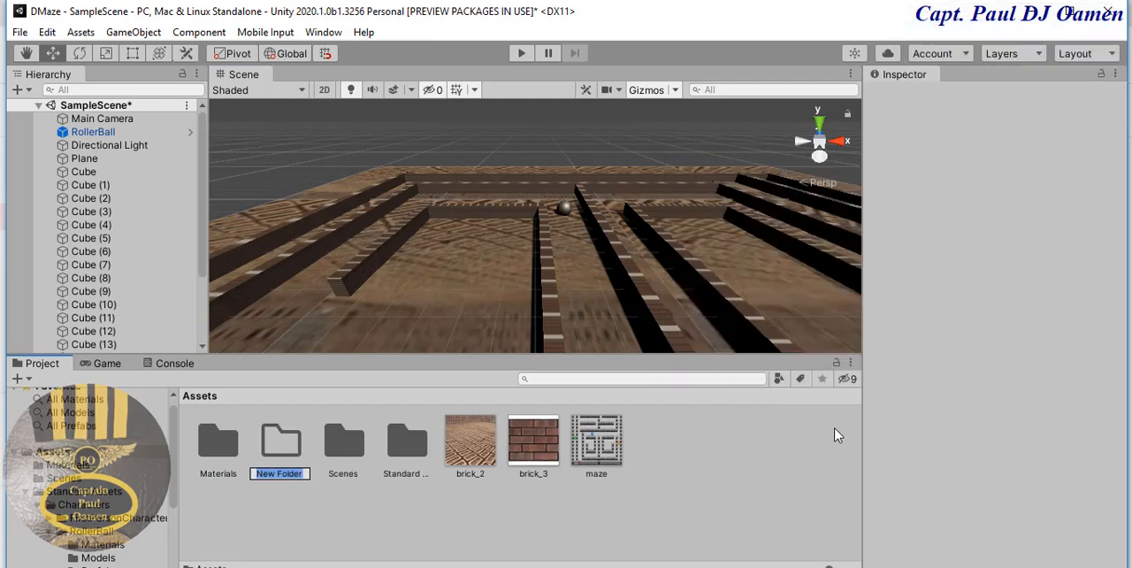
pyautogui.write('Bricks')
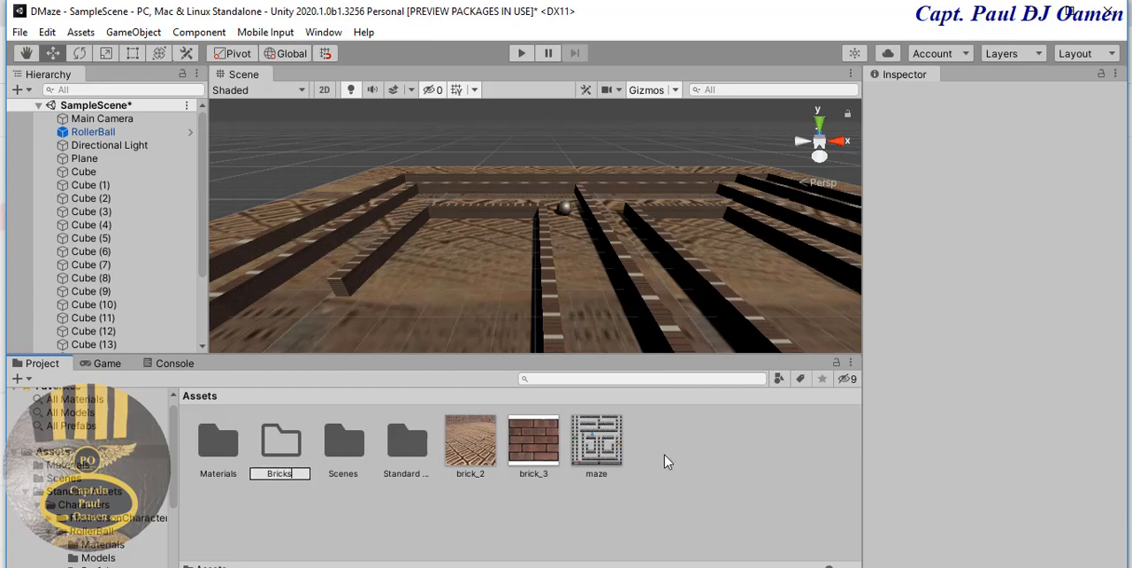
# - Confirm the new Bricks folder's name and move the brick_2, brick_3 and maze textures into it
pyautogui.press('Return')
pyautogui.click(486, 454)
pyautogui.click(569, 454)
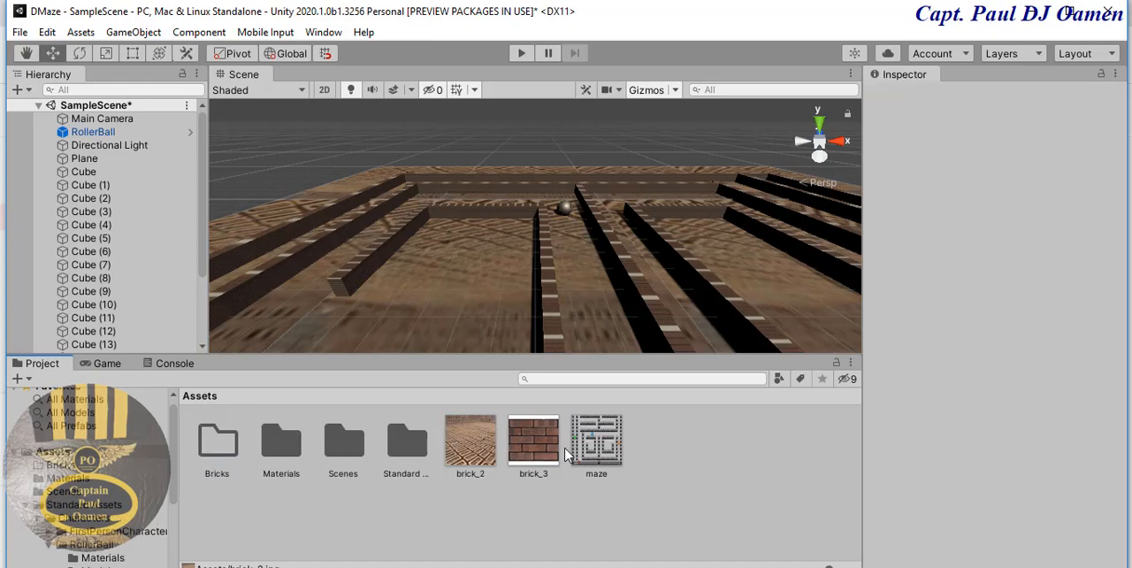
pyautogui.click(553, 453)
pyautogui.keyDown('ctrl'); pyautogui.click(481, 447); pyautogui.keyUp('ctrl')
pyautogui.keyDown('ctrl'); pyautogui.click(610, 447); pyautogui.keyUp('ctrl')
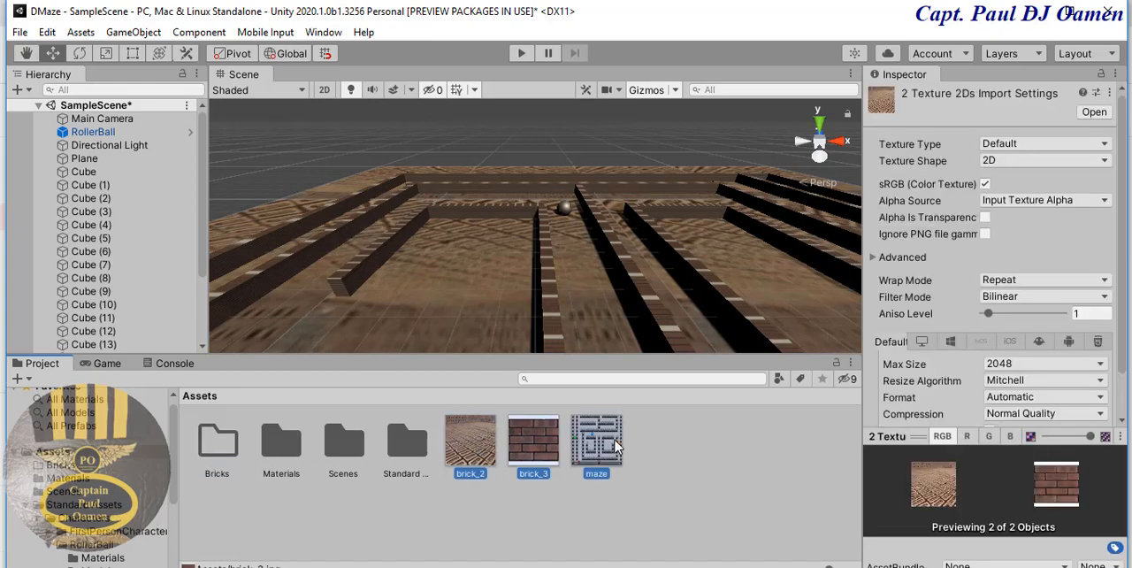
pyautogui.moveTo(474, 465); pyautogui.dragTo(214, 454)
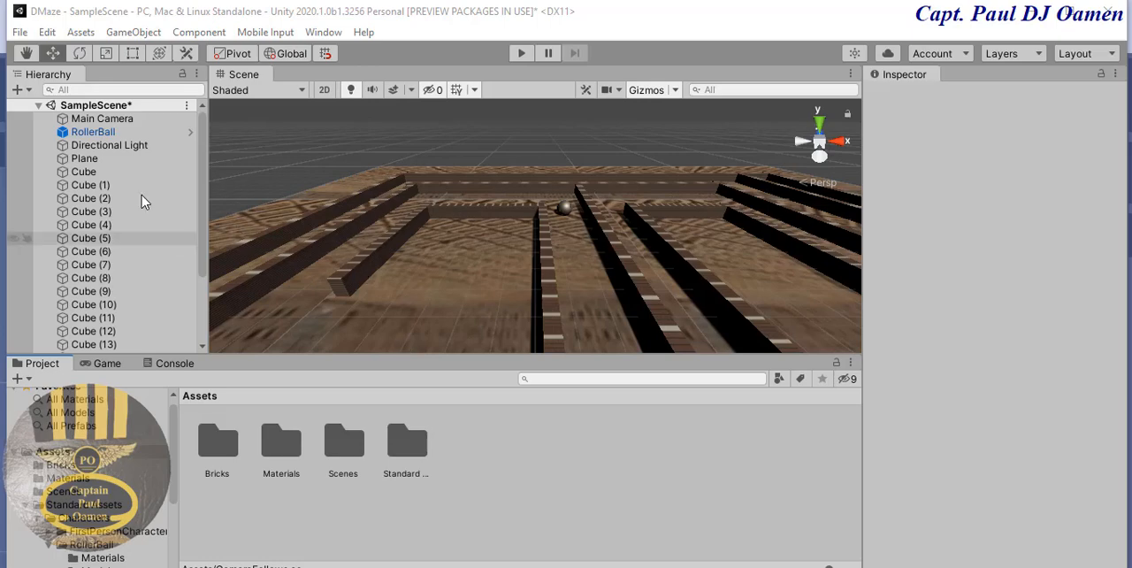
# - Create a new script named CameraFollows and add it as a component to the Main Camera
pyautogui.click(123, 121)
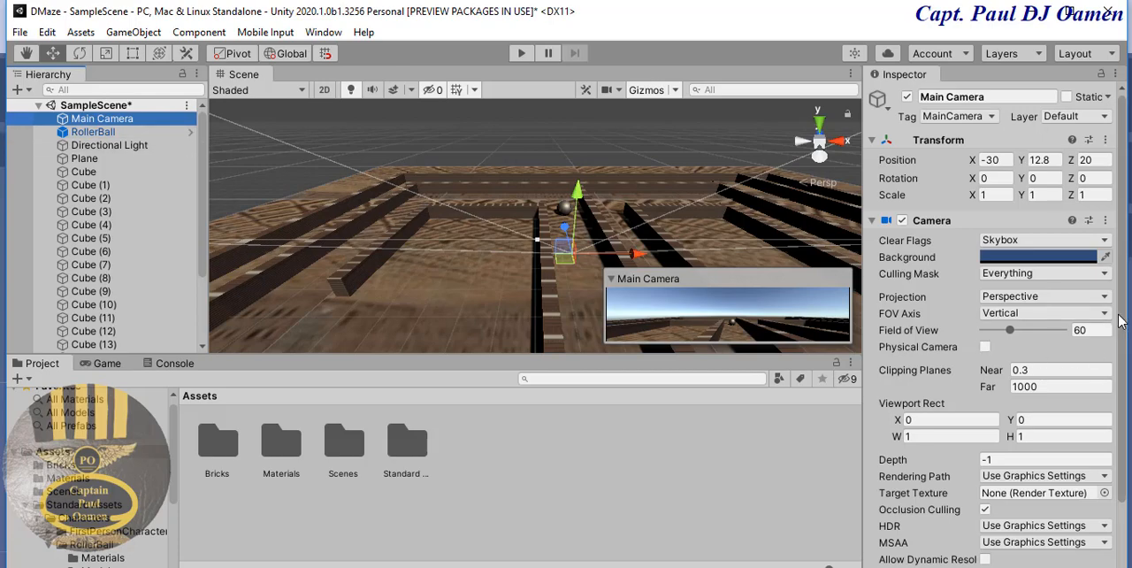
pyautogui.moveTo(1123, 304); pyautogui.dragTo(1122, 449)
pyautogui.click(932, 145)
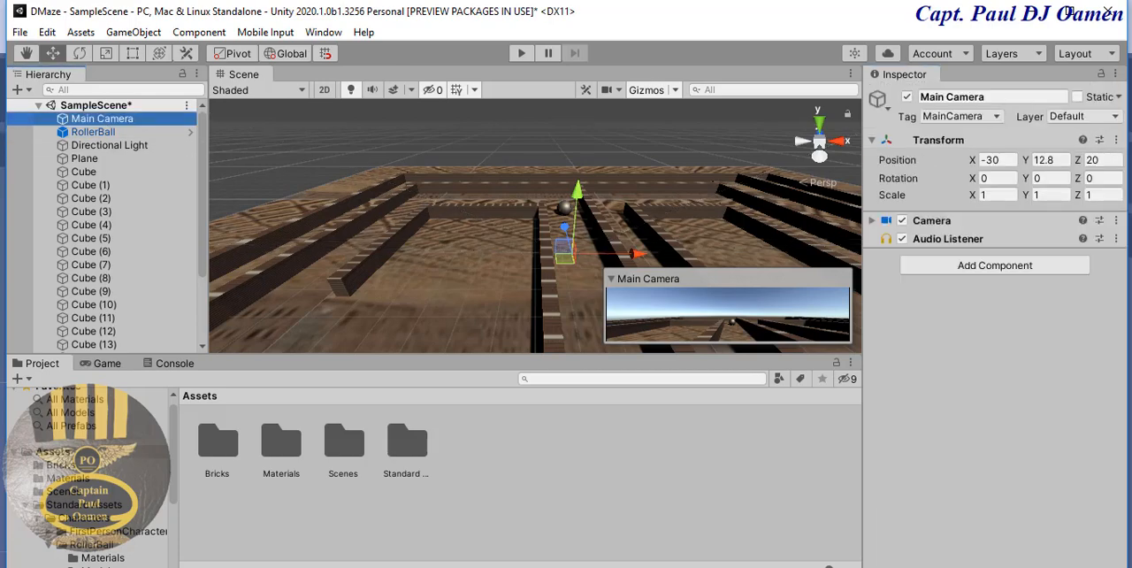
pyautogui.click(1004, 268)
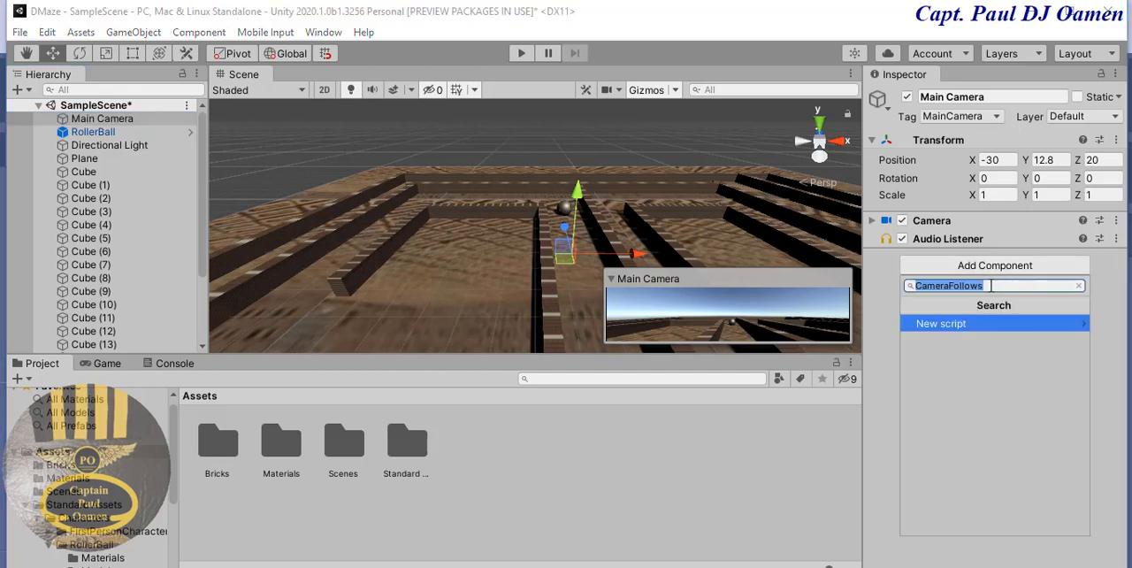
pyautogui.click(994, 285)
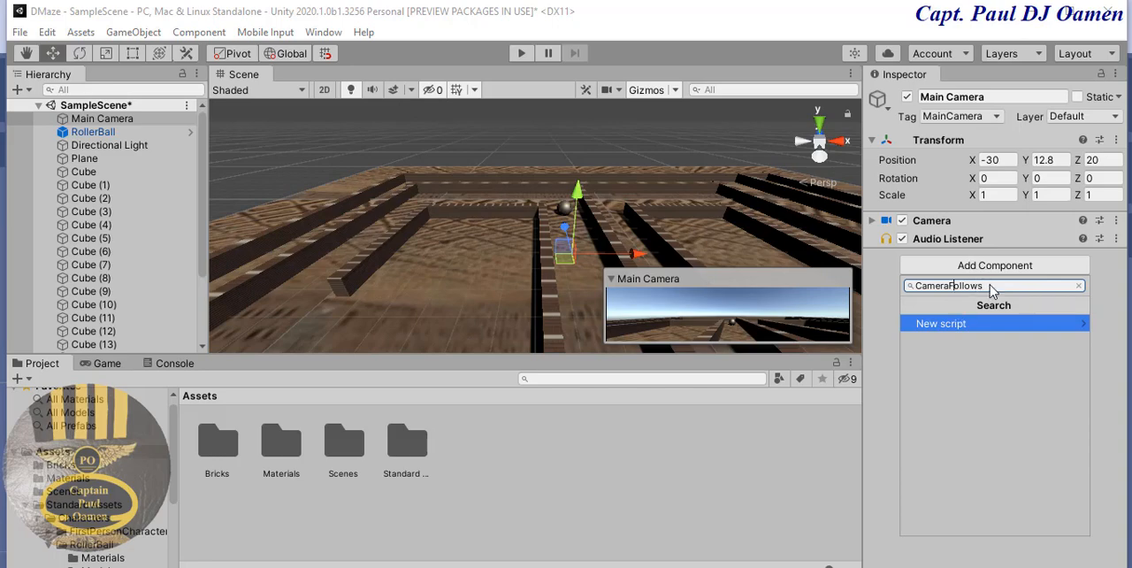
pyautogui.click(941, 324)
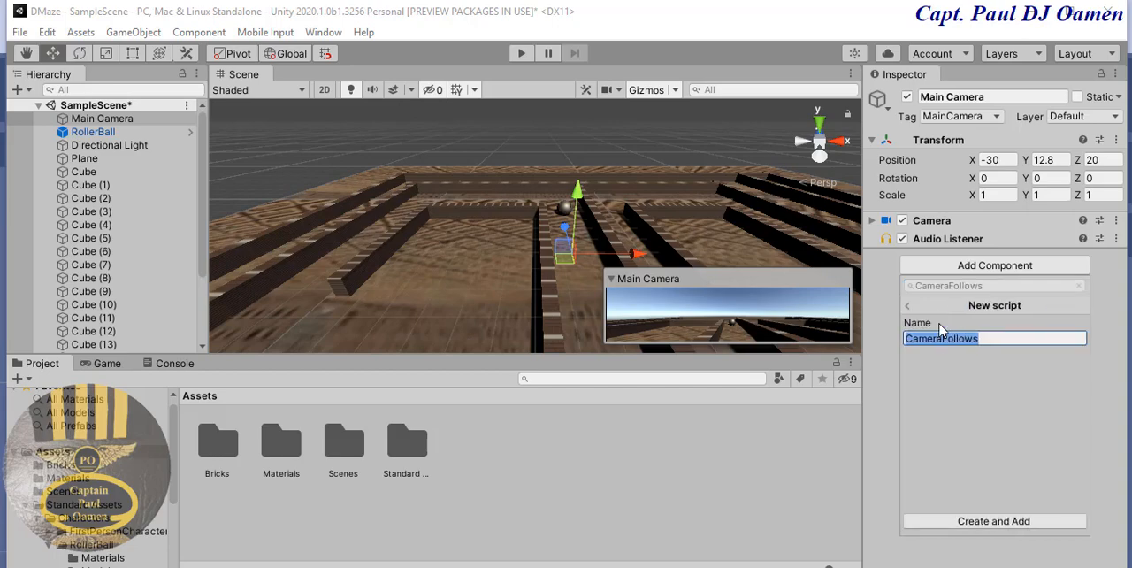
pyautogui.click(992, 341)
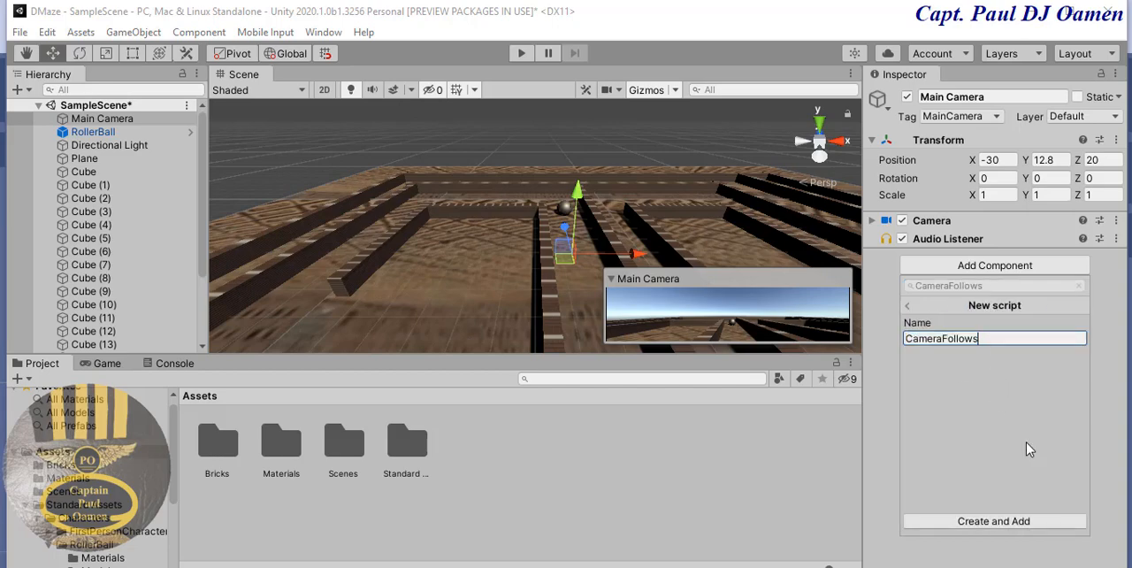
pyautogui.click(984, 523)
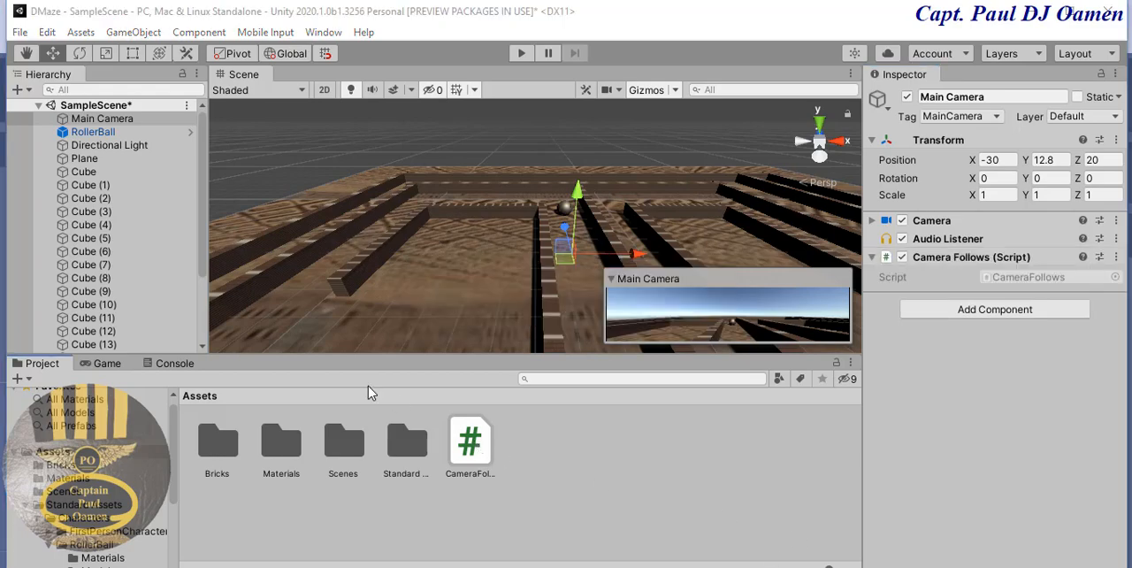
# - Open the CameraFollows script for editing and replace the comment above Start() with the declaration public GameObject competitor;
pyautogui.click(483, 455)
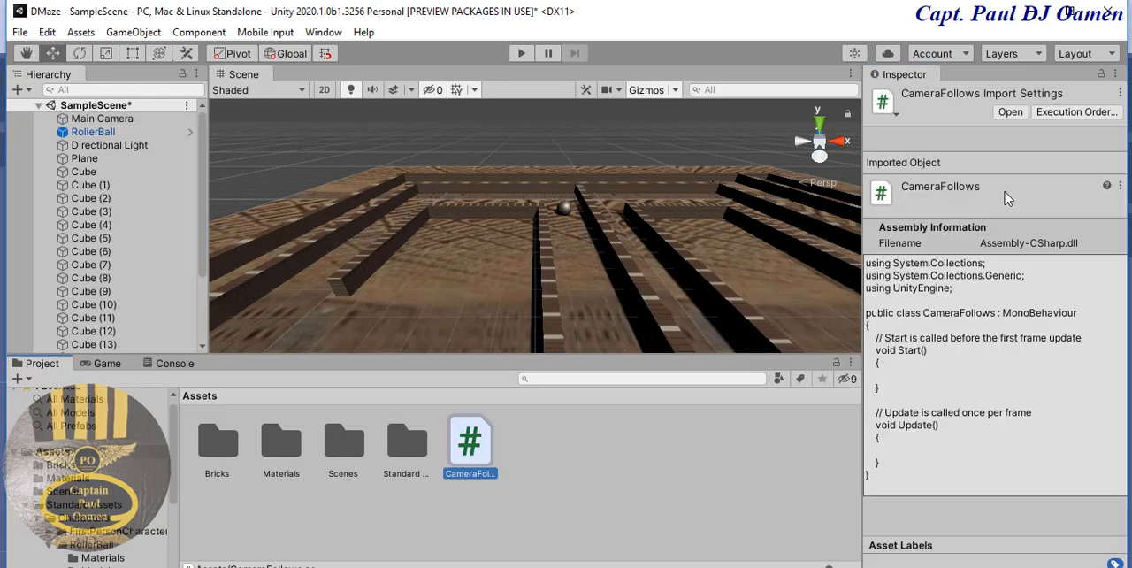
pyautogui.click(1010, 113)
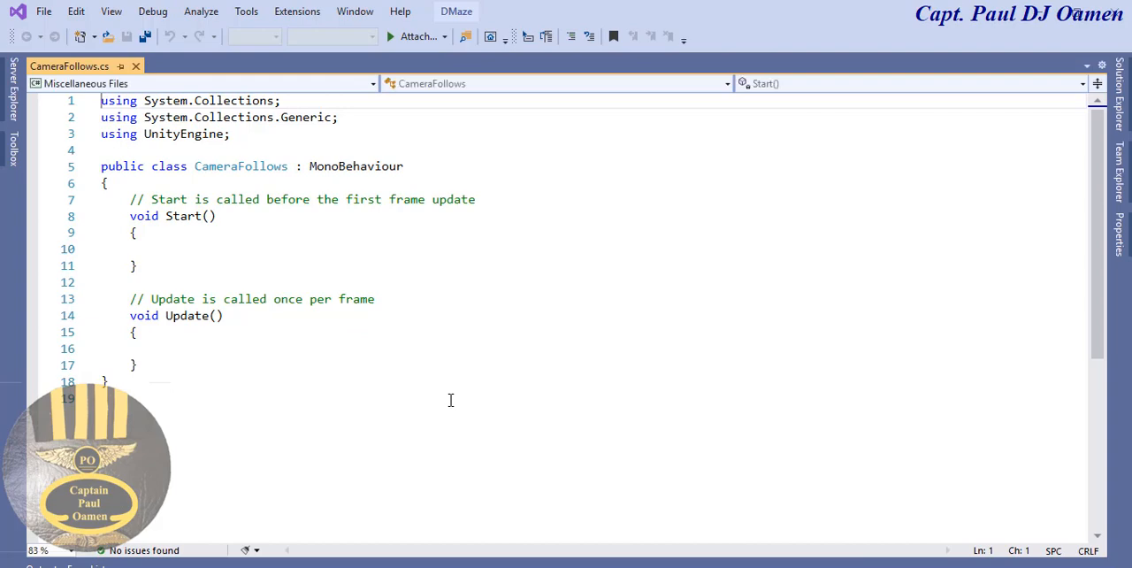
pyautogui.click(486, 205)
pyautogui.press('Home')
pyautogui.hotkey('shift', 'End')
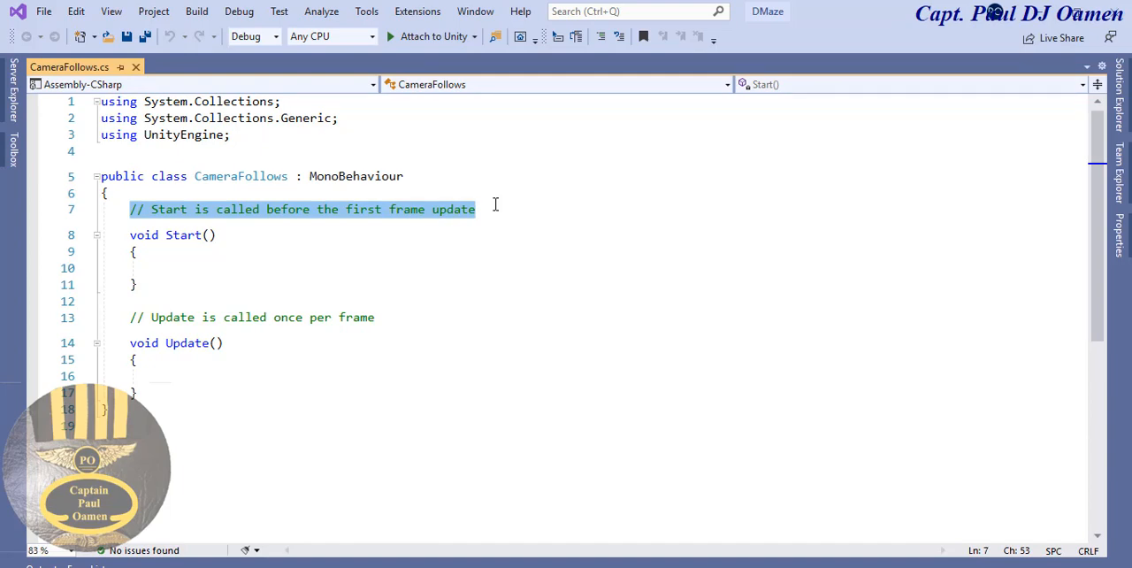
pyautogui.write('public')
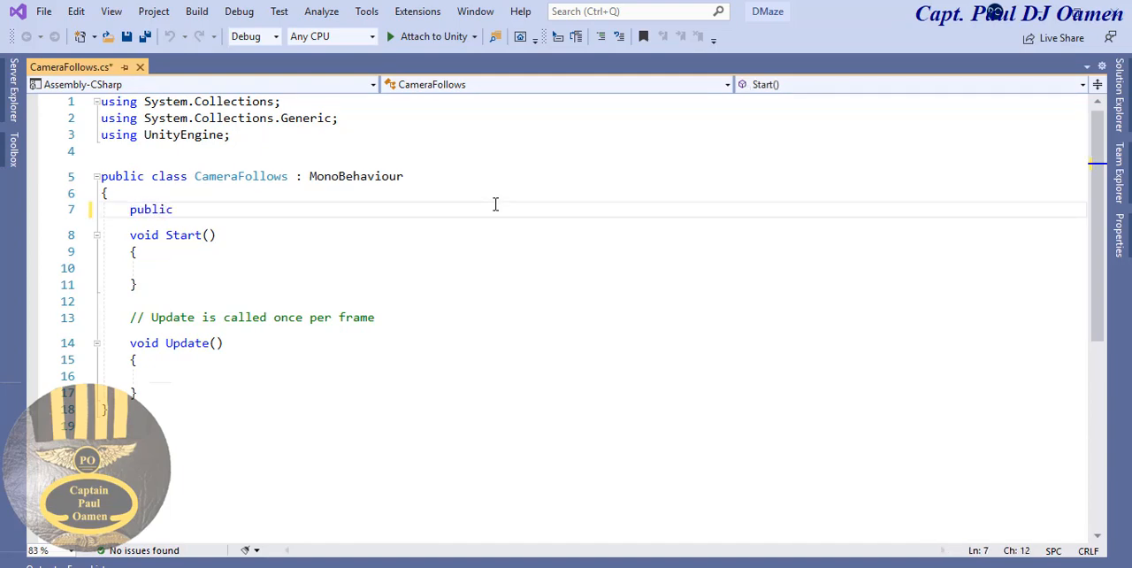
pyautogui.write(' ga')
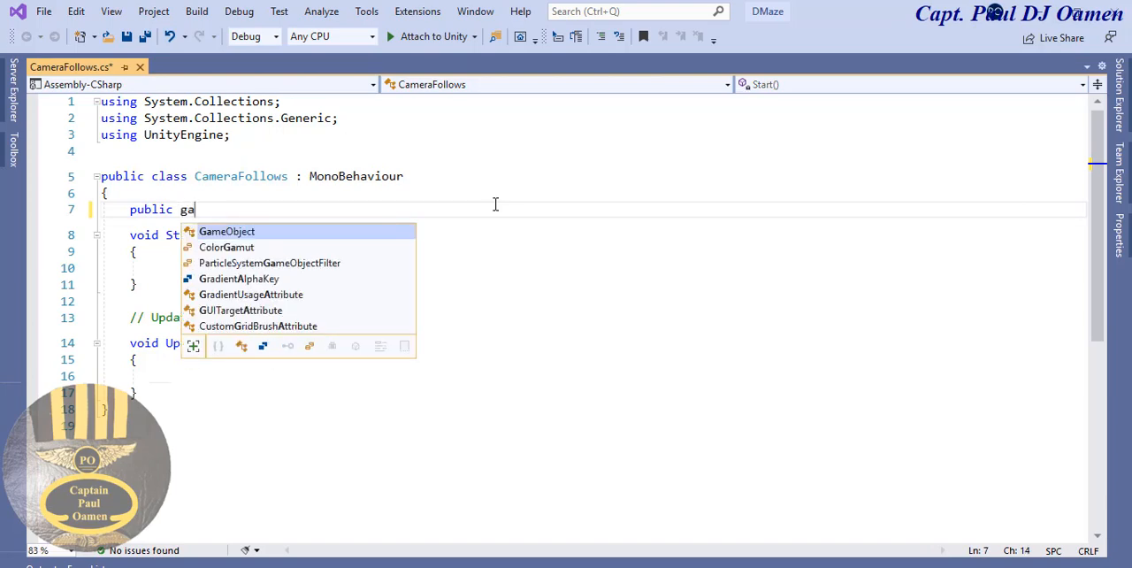
pyautogui.doubleClick(318, 234)
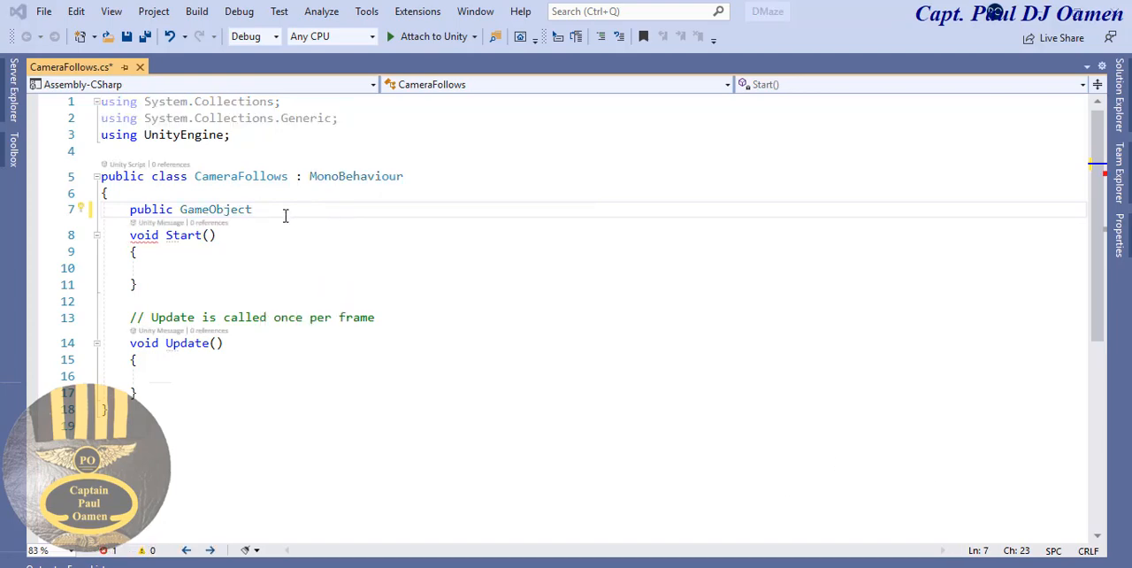
pyautogui.click(285, 216)
pyautogui.write('competitor')
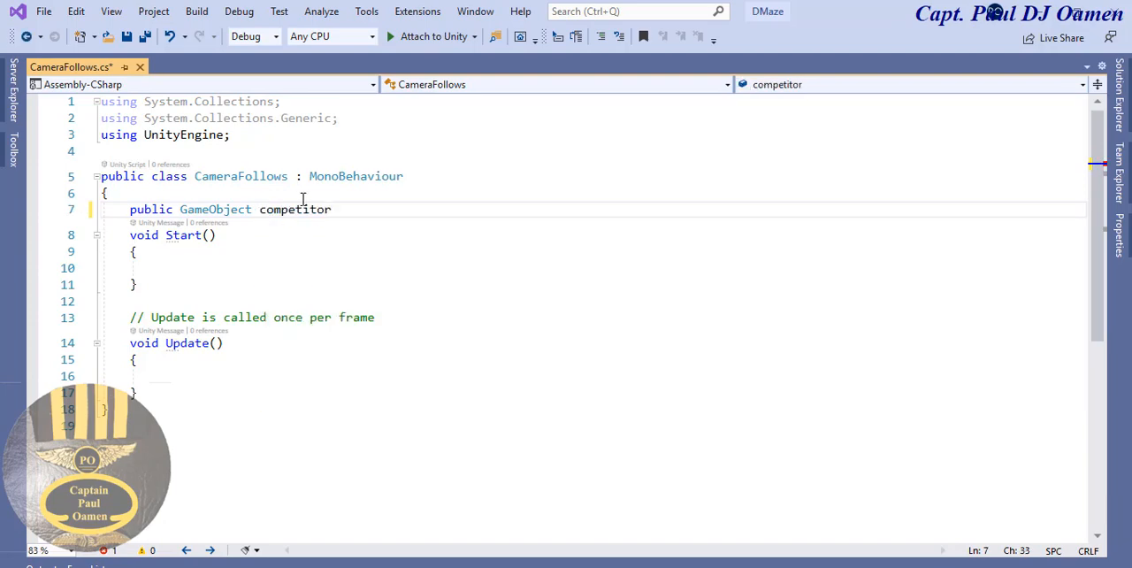
pyautogui.write(';')
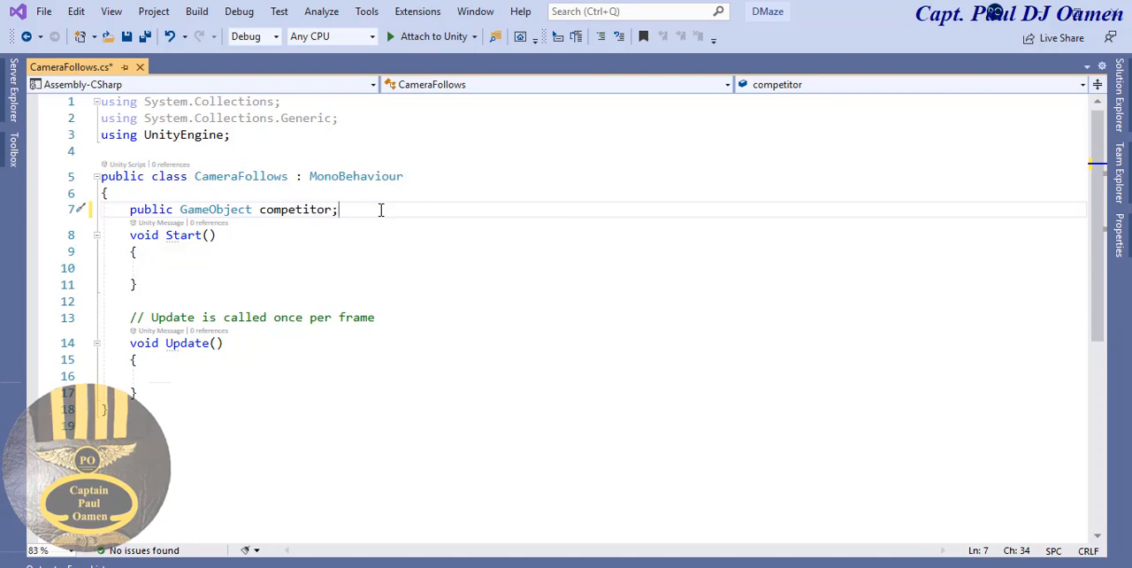
# - Declare private Vector3 Balance; below the competitor field, separated by a blank line
pyautogui.press('Return')
pyautogui.press('Return')
pyautogui.write('p')
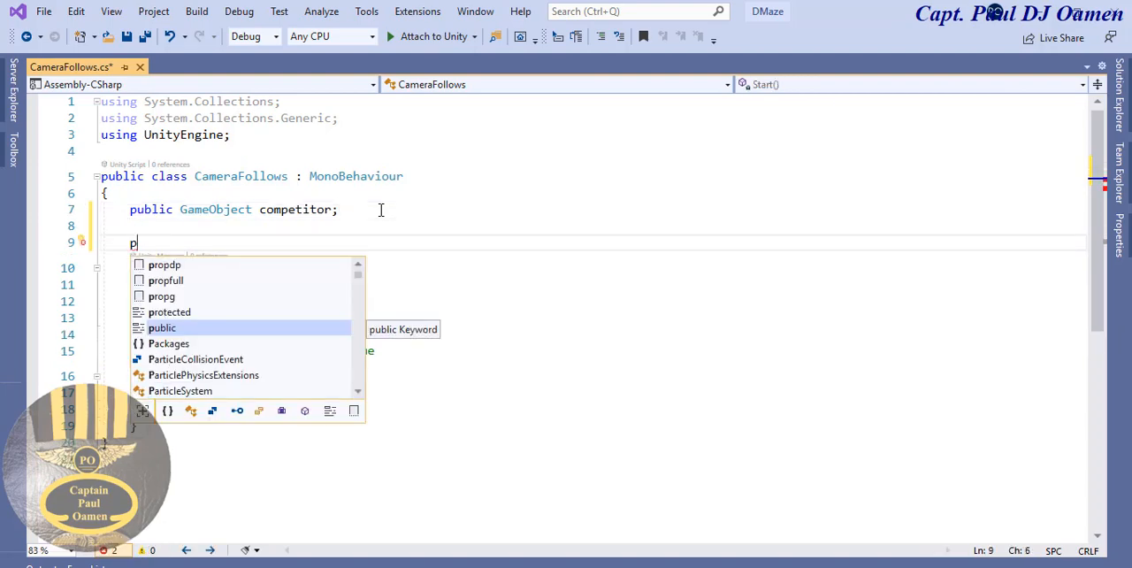
pyautogui.write('rivate ')
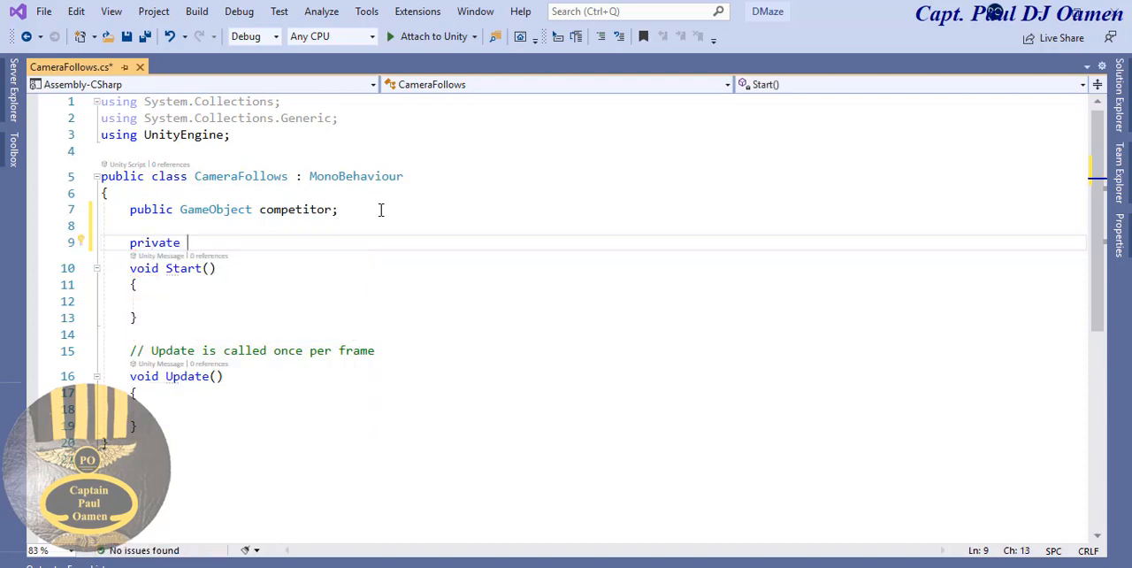
pyautogui.write('Vecc')
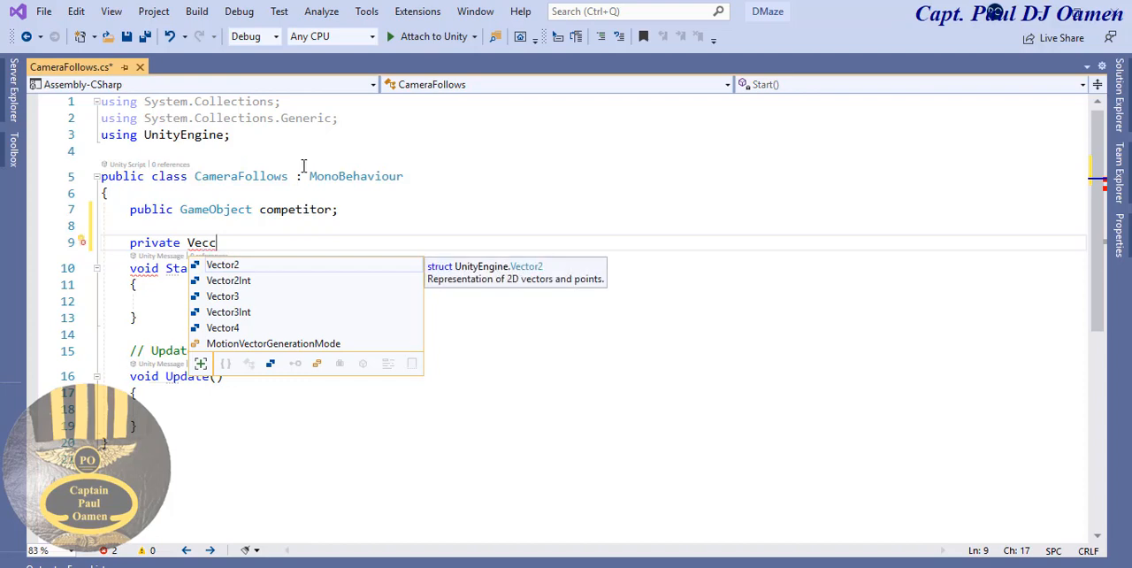
pyautogui.press('BackSpace')
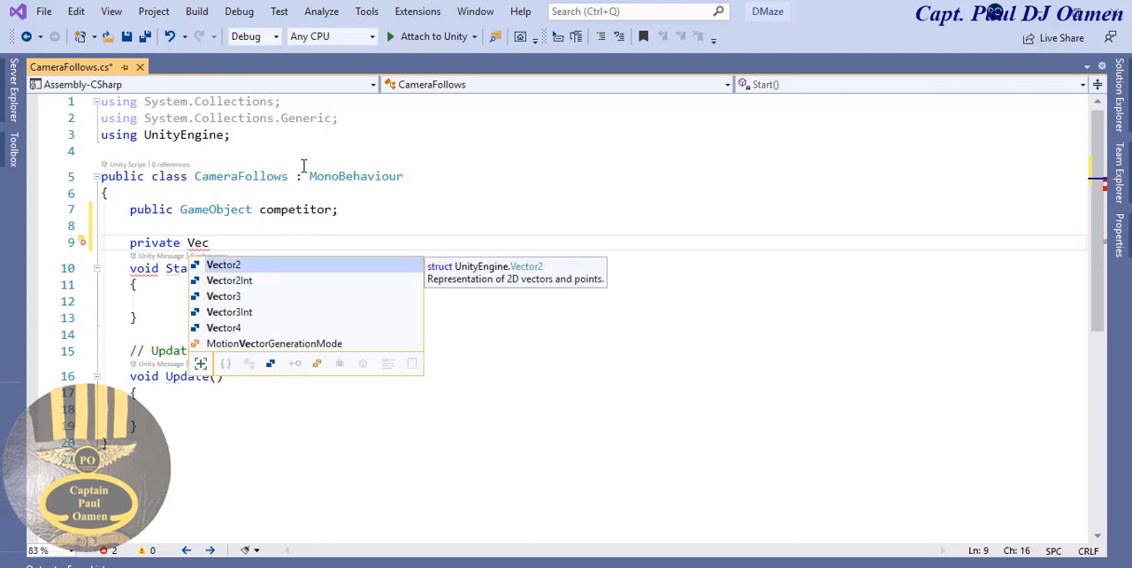
pyautogui.doubleClick(221, 297)
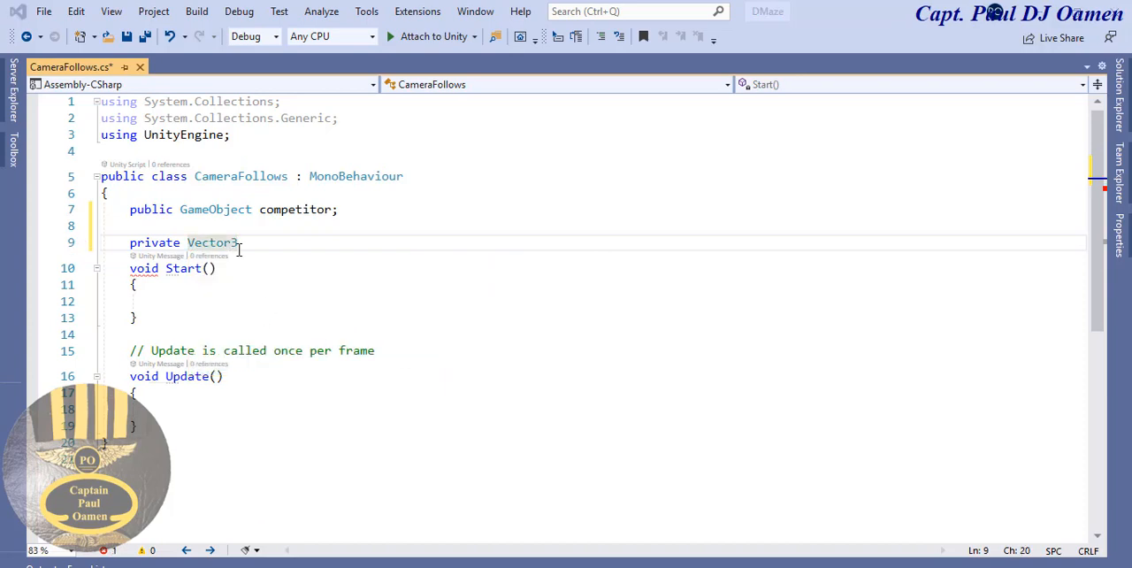
pyautogui.write('Balance')
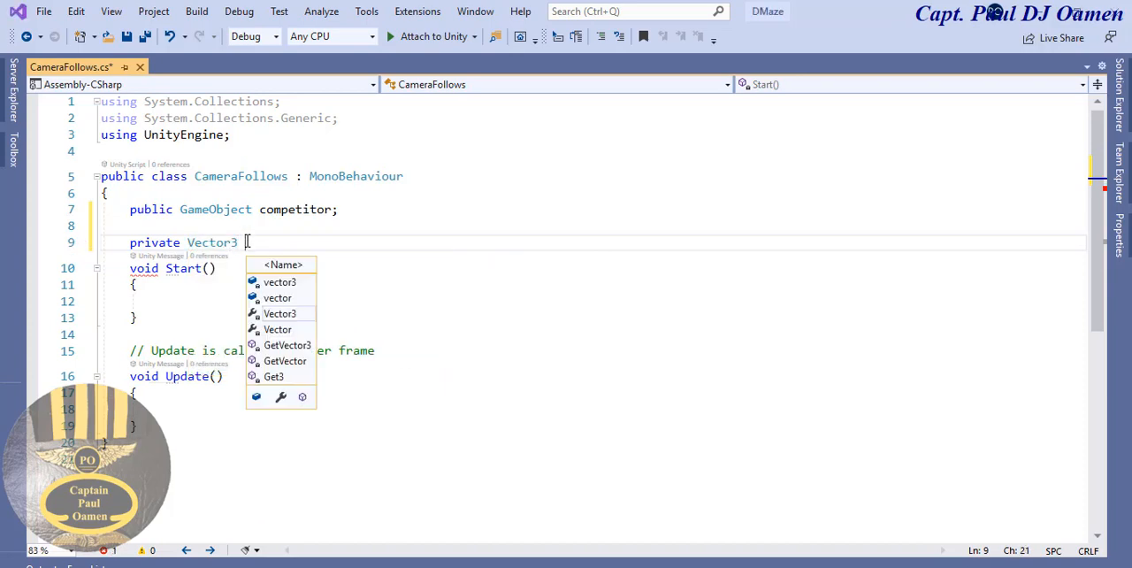
pyautogui.write(';')
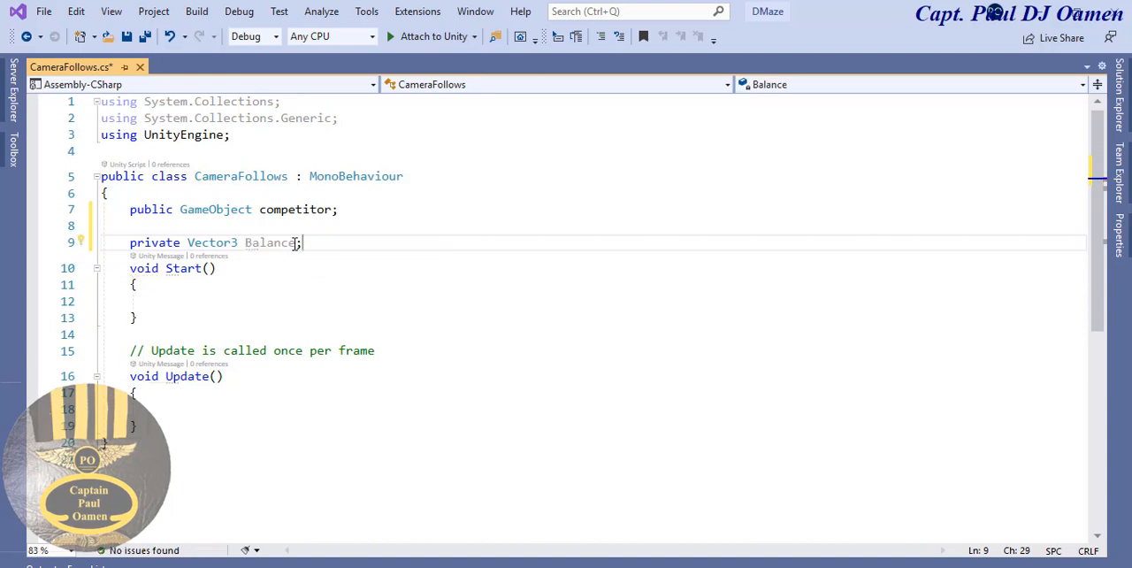
# - In the body of Start(), begin the assignment Balance = transform.position - using the declared Balance field
pyautogui.click(298, 242)
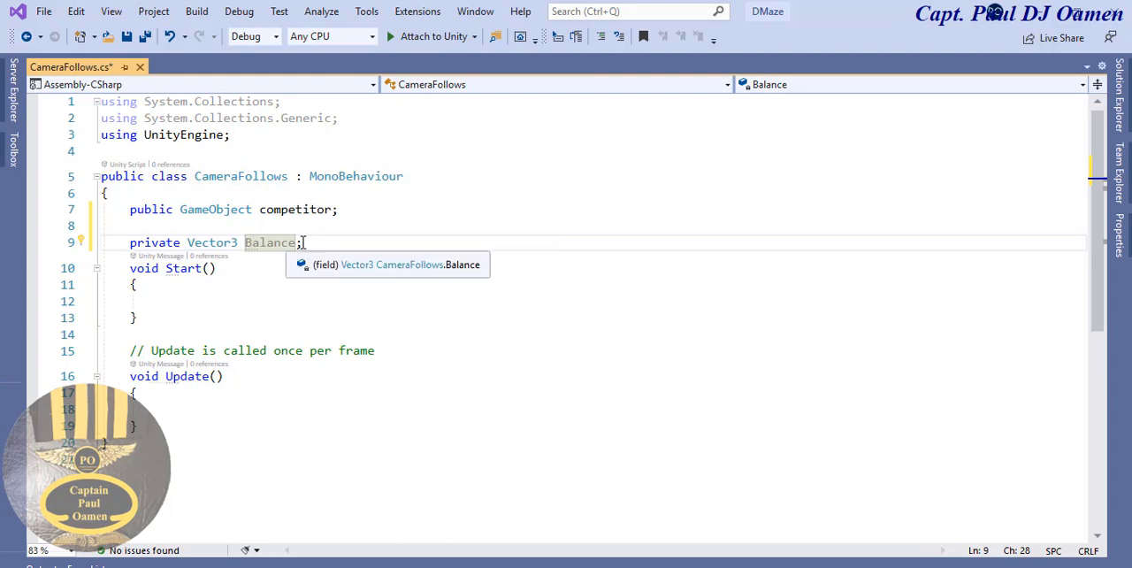
pyautogui.moveTo(300, 242); pyautogui.dragTo(245, 242)
pyautogui.hotkey('ctrl', 'c')
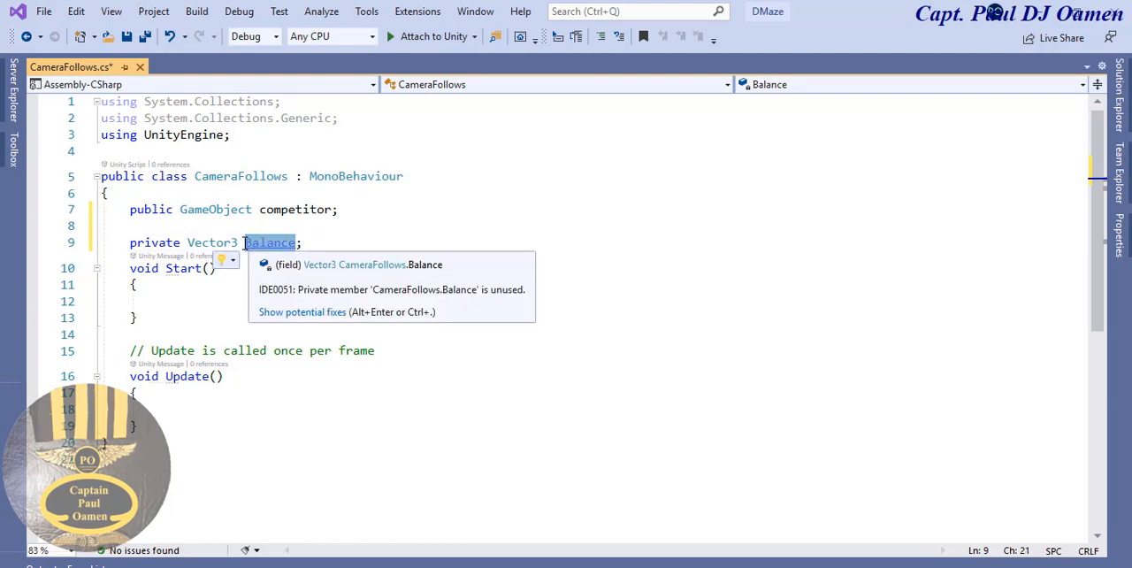
pyautogui.click(204, 299)
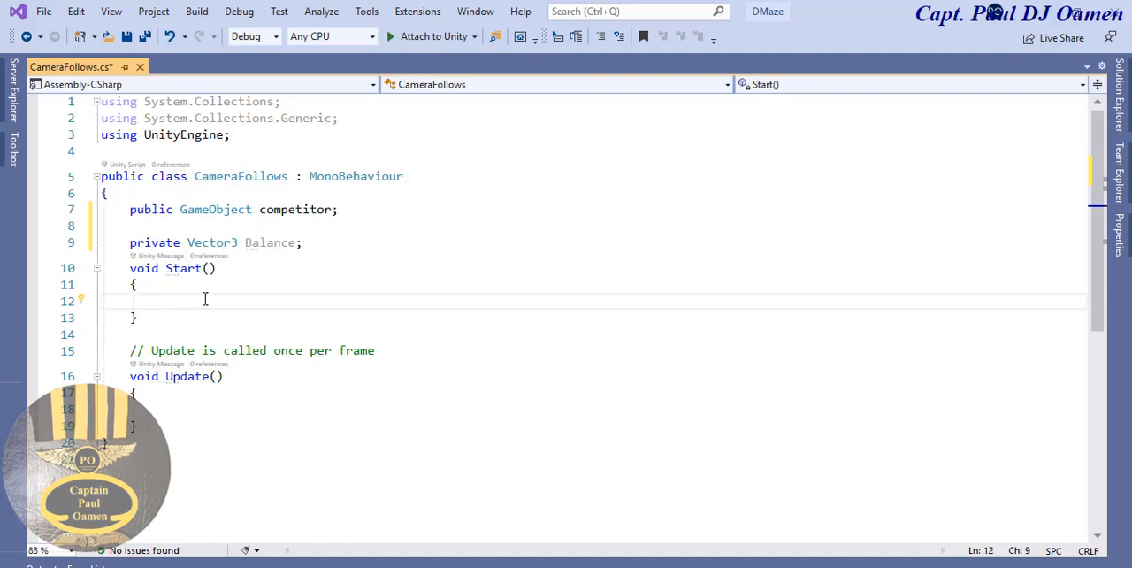
pyautogui.hotkey('ctrl', 'v')
pyautogui.write('=')
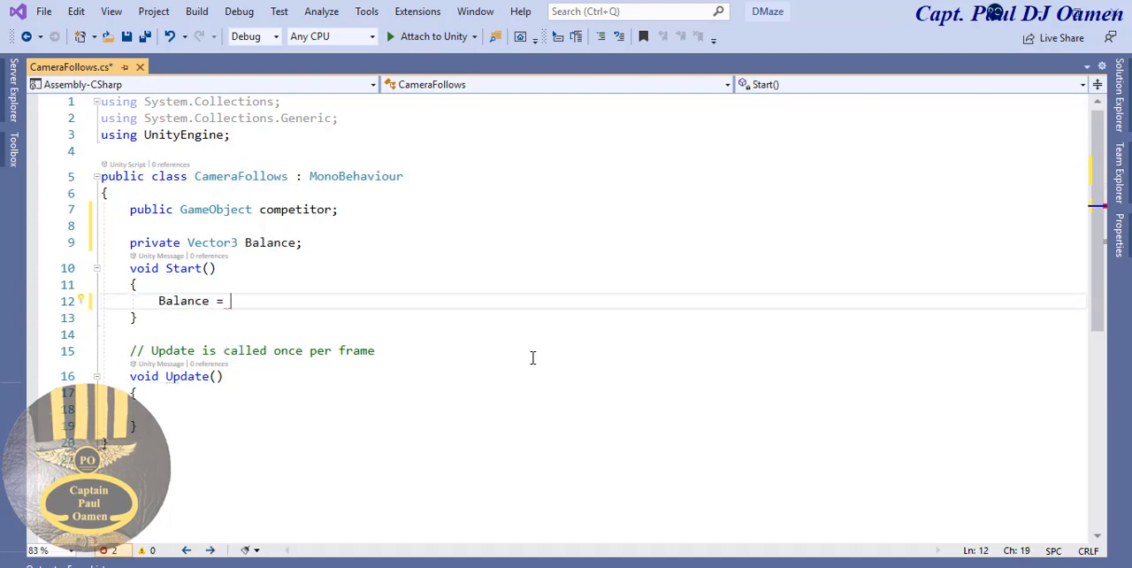
pyautogui.write(' tr')
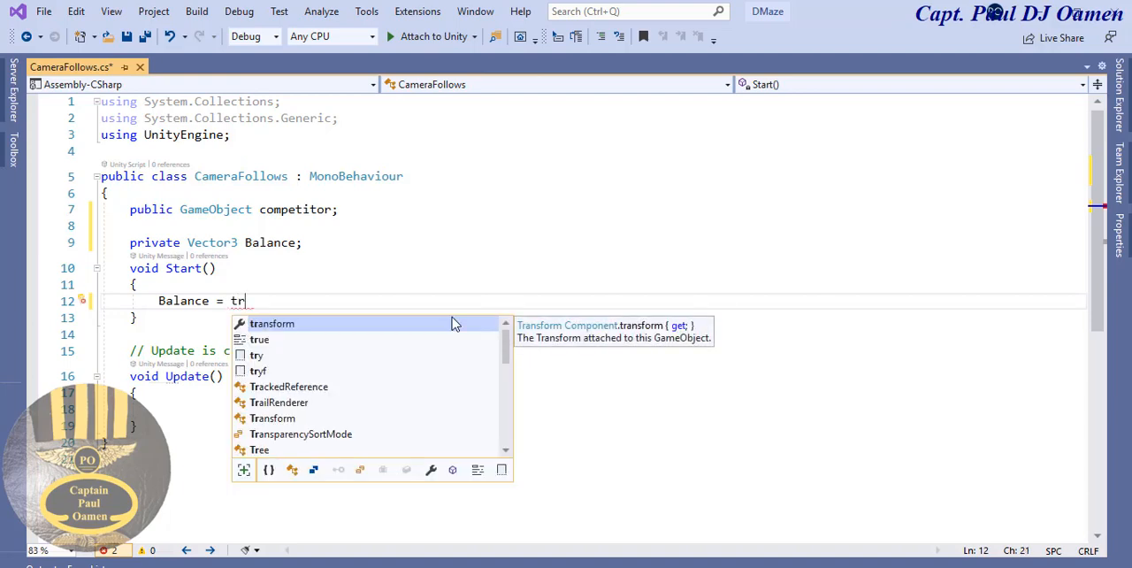
pyautogui.press('Tab')
pyautogui.write('.')
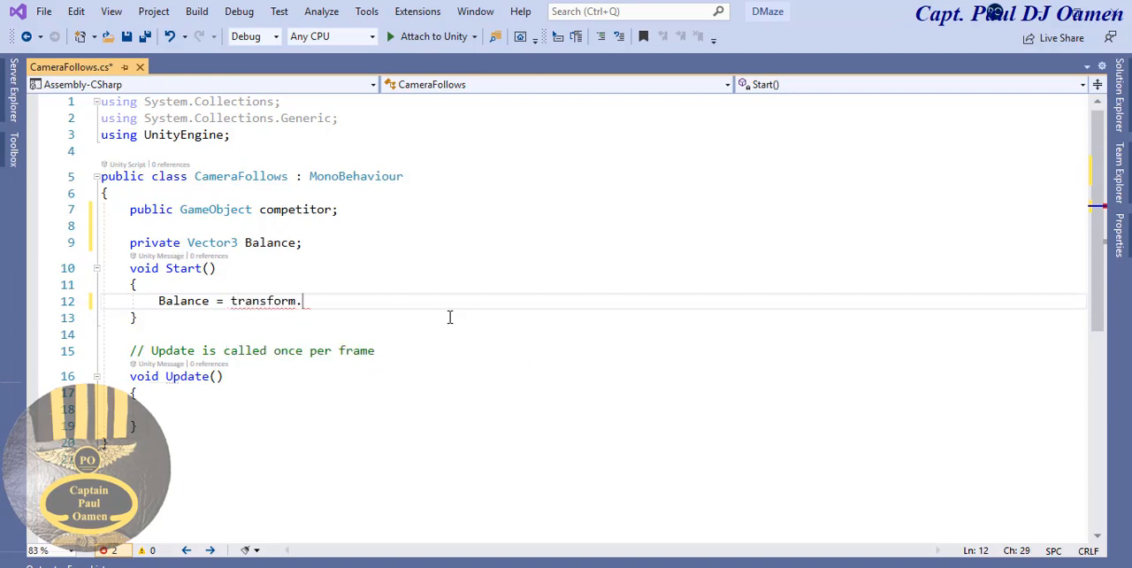
pyautogui.write('po')
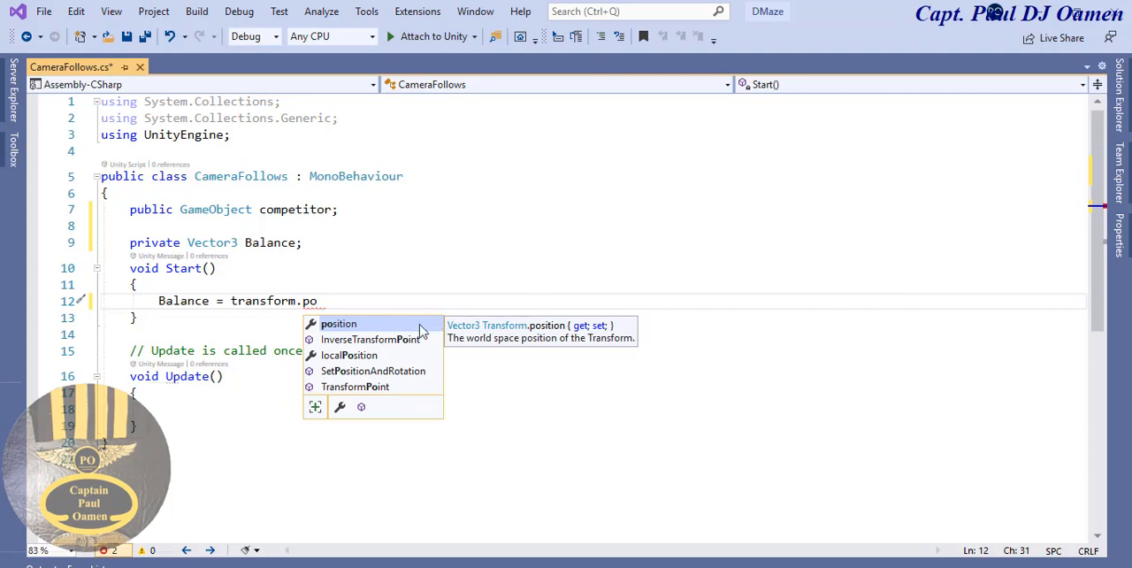
pyautogui.press('Tab')
pyautogui.write('-')
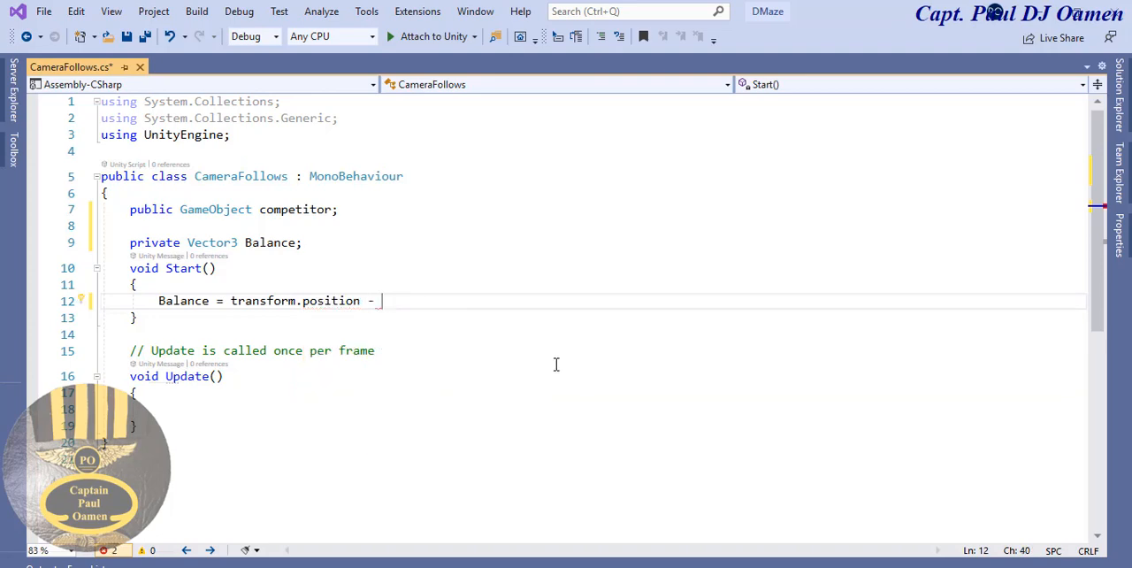
# - Complete the Balance assignment in Start() with competitor.transform.position; after the minus sign
pyautogui.moveTo(331, 210); pyautogui.dragTo(258, 210)
pyautogui.hotkey('ctrl', 'c')
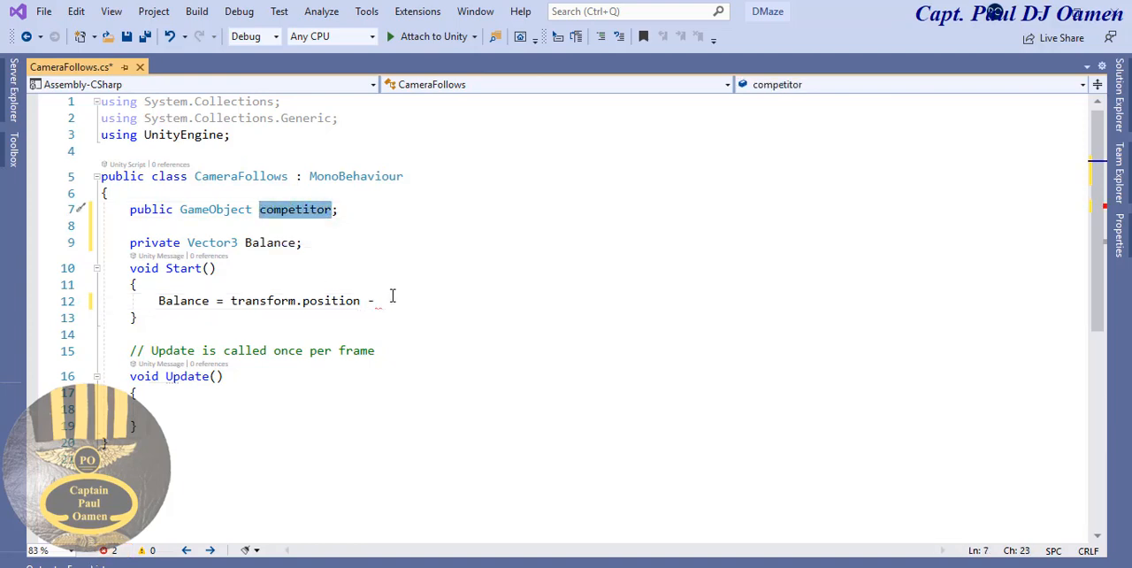
pyautogui.click(393, 299)
pyautogui.hotkey('ctrl', 'v')
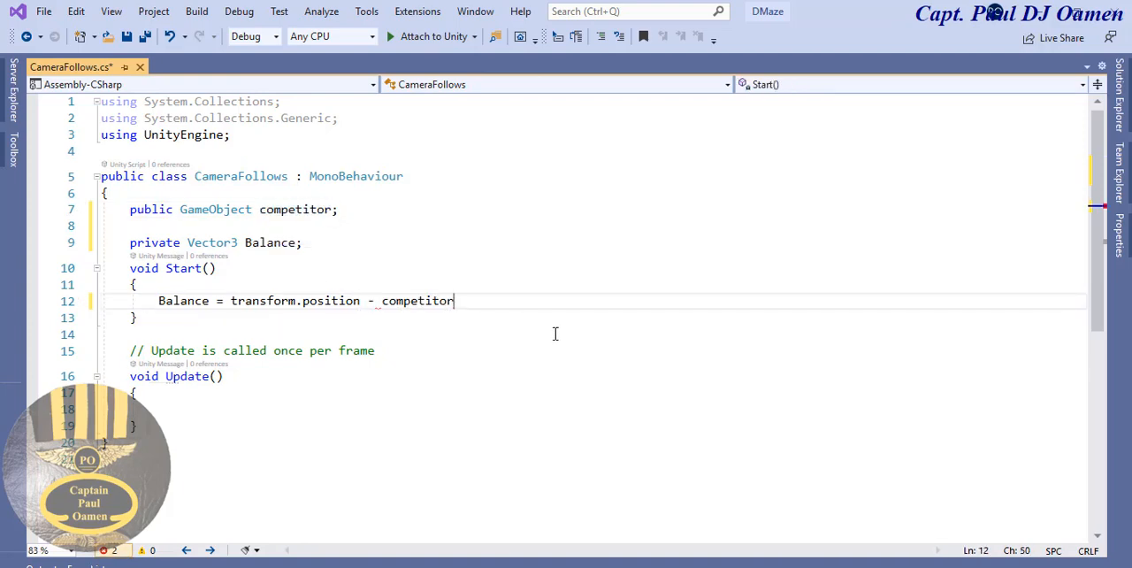
pyautogui.write('.')
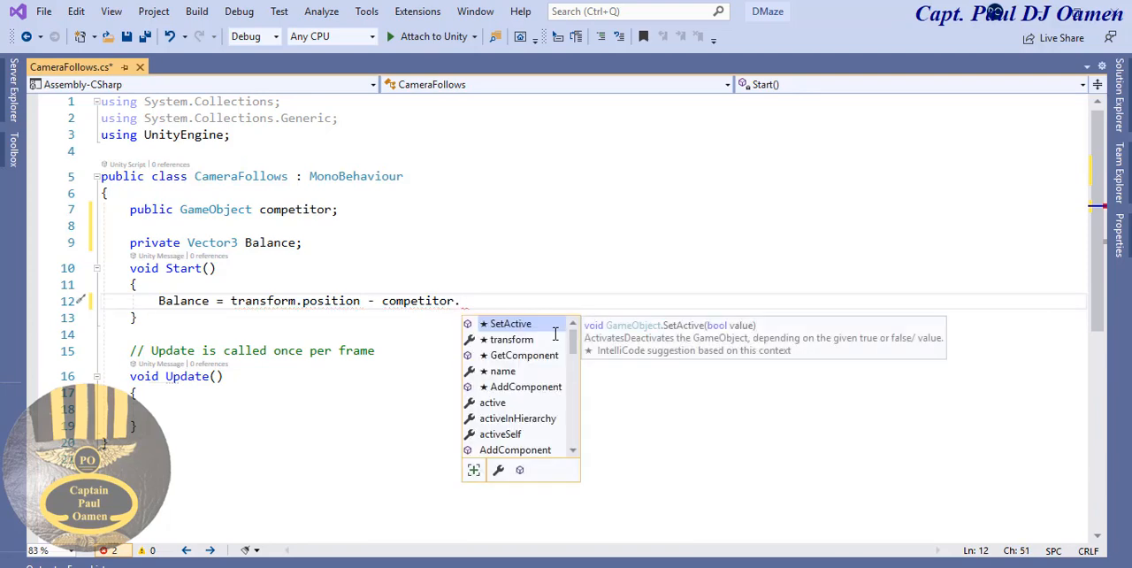
pyautogui.write('tr')
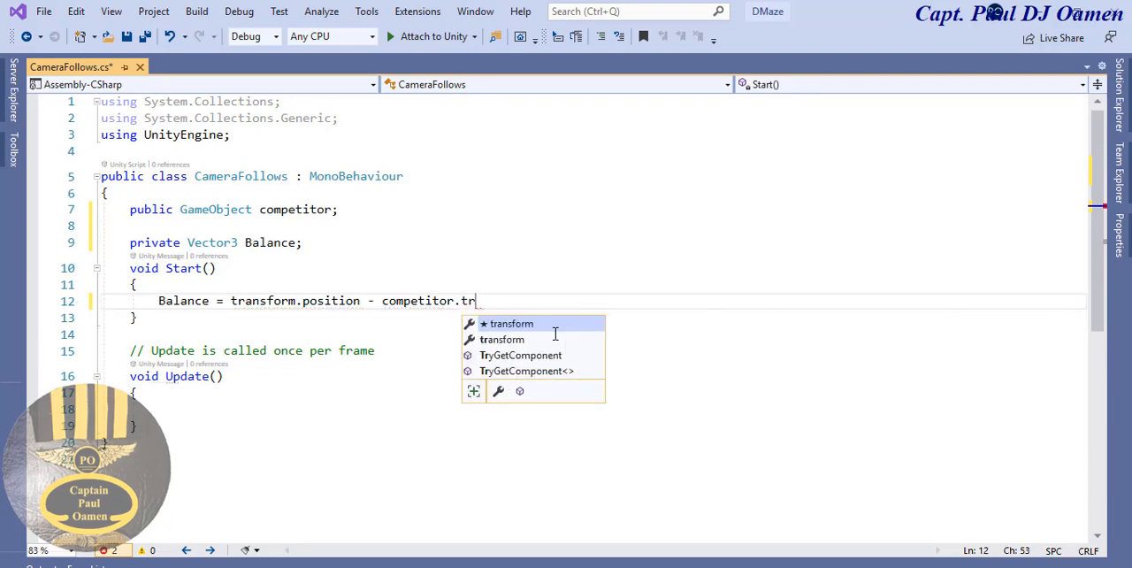
pyautogui.press('Tab')
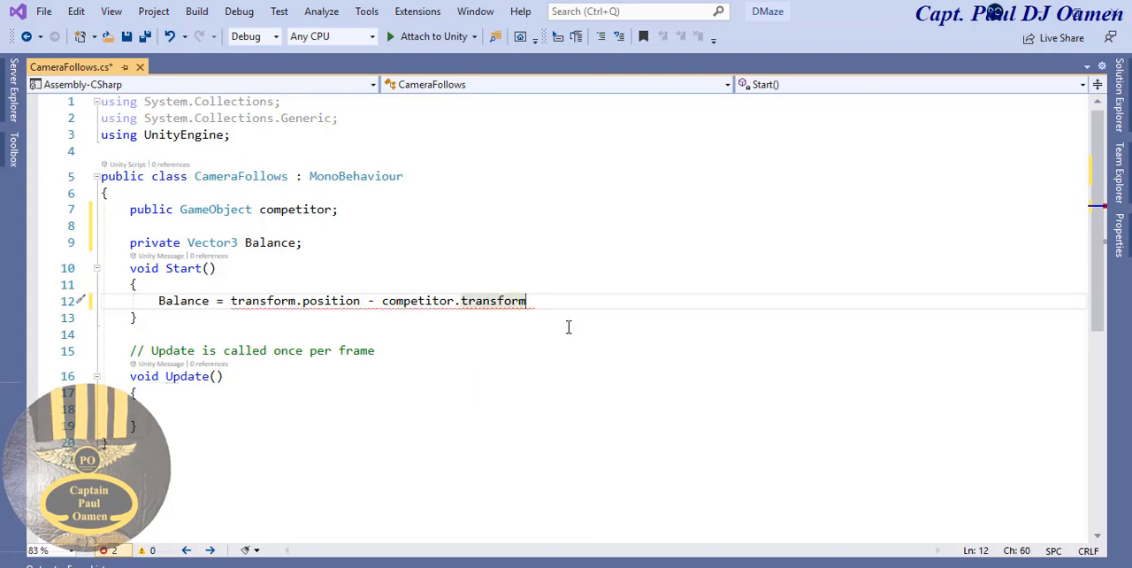
pyautogui.write('.p')
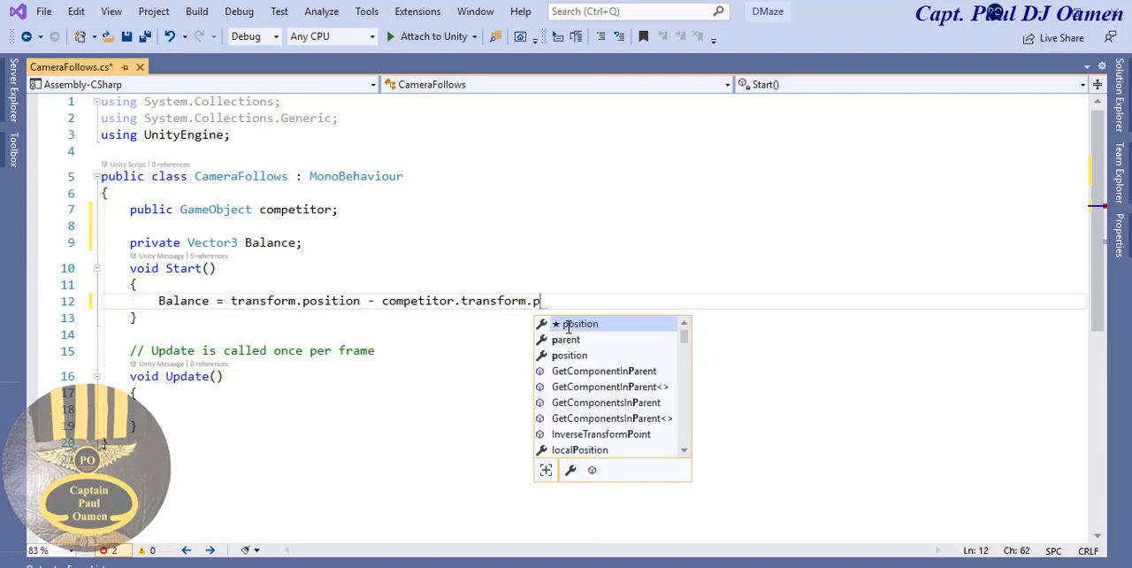
pyautogui.press('Tab')
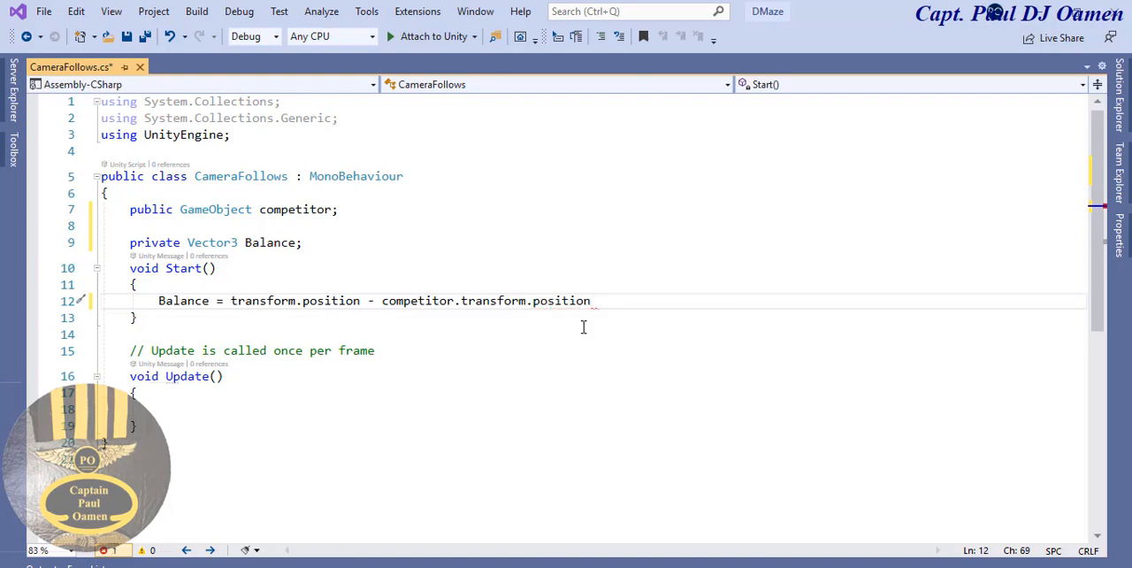
pyautogui.write(';')
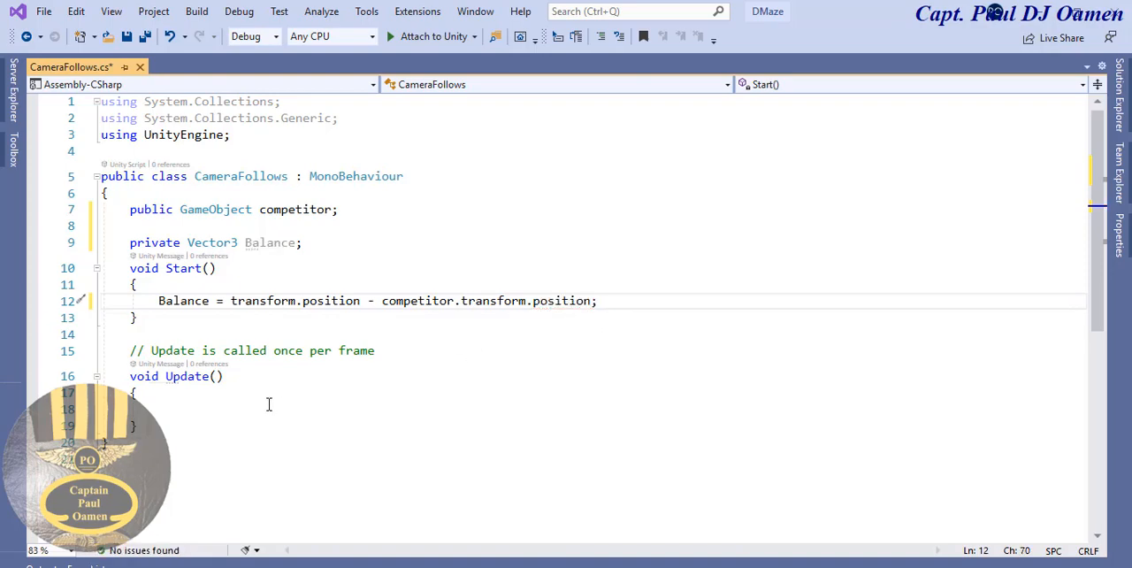
# - Delete the comment above Update() and rename the method to LateUpdate
pyautogui.moveTo(407, 349); pyautogui.dragTo(130, 345)
pyautogui.press('Delete')
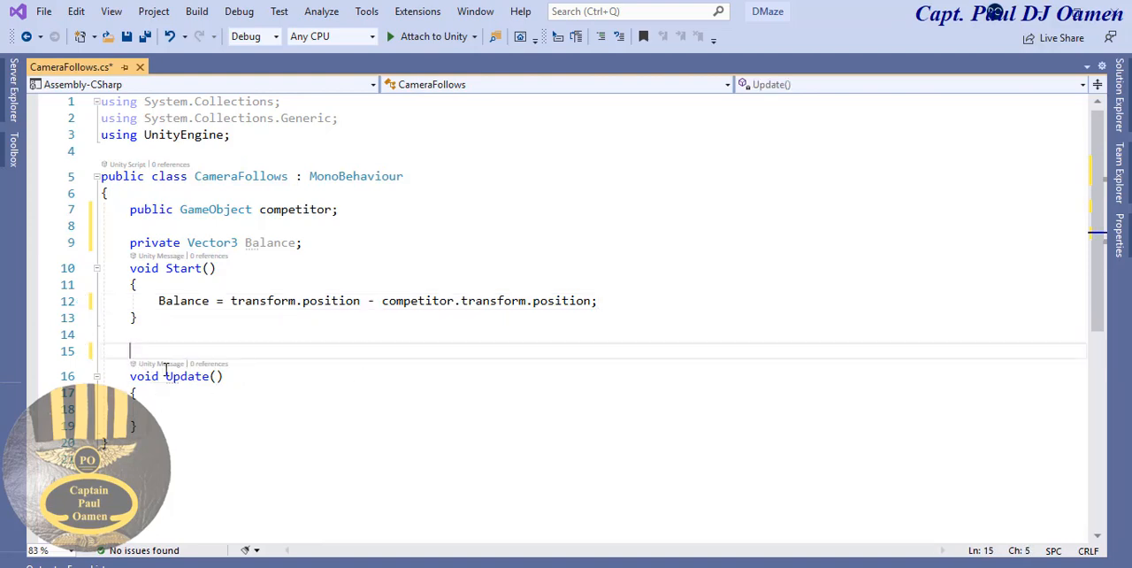
pyautogui.click(168, 373)
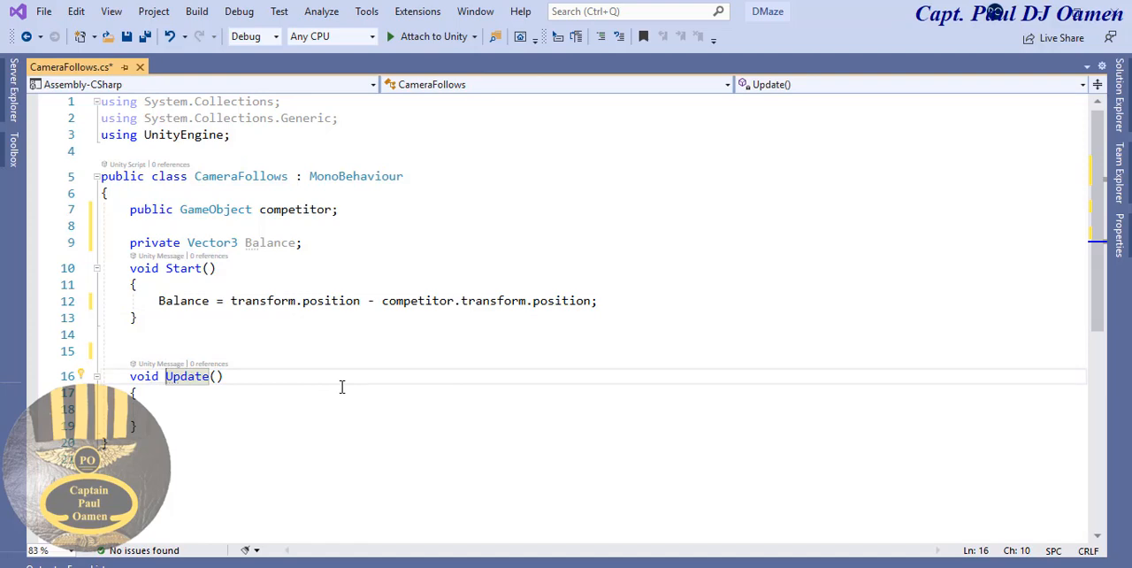
pyautogui.write('Late')
pyautogui.click(235, 407)
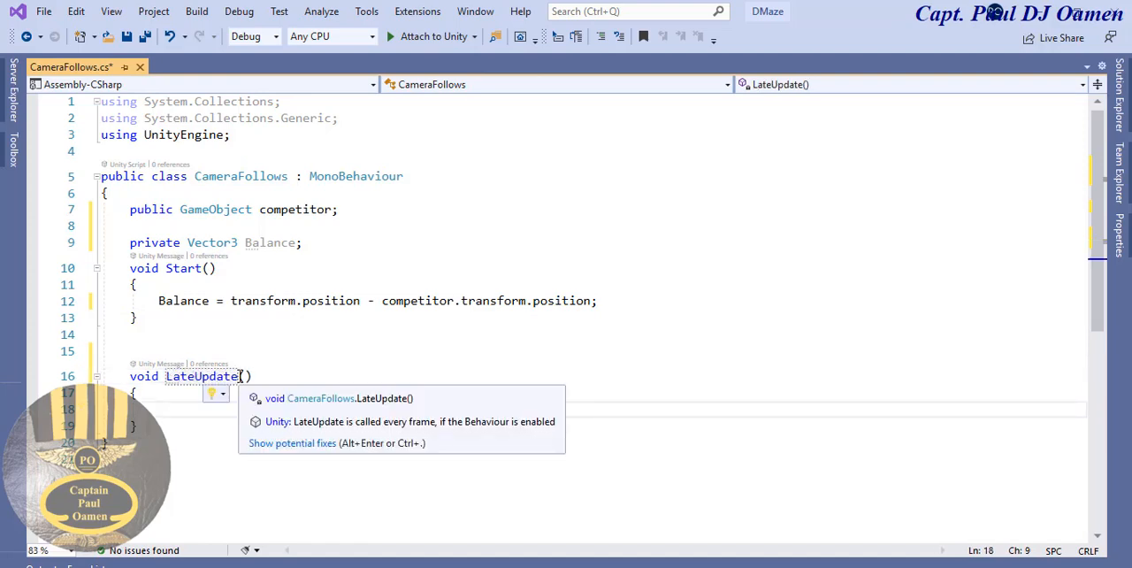
pyautogui.moveTo(239, 376); pyautogui.dragTo(164, 378)
pyautogui.click(162, 407)
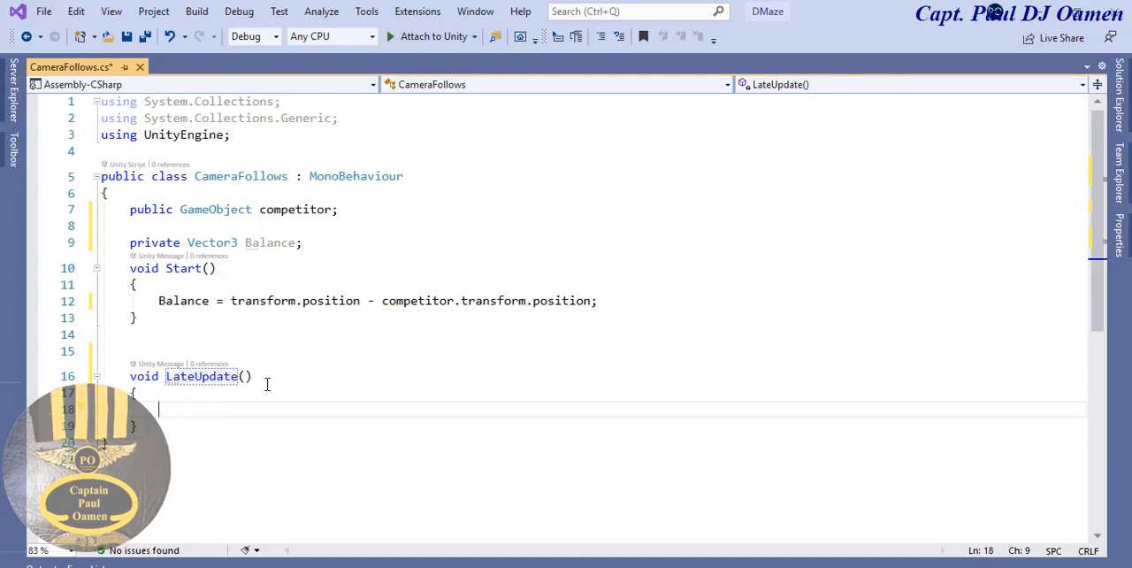
# - Remove the extra blank line between Start() and LateUpdate()
pyautogui.click(229, 332)
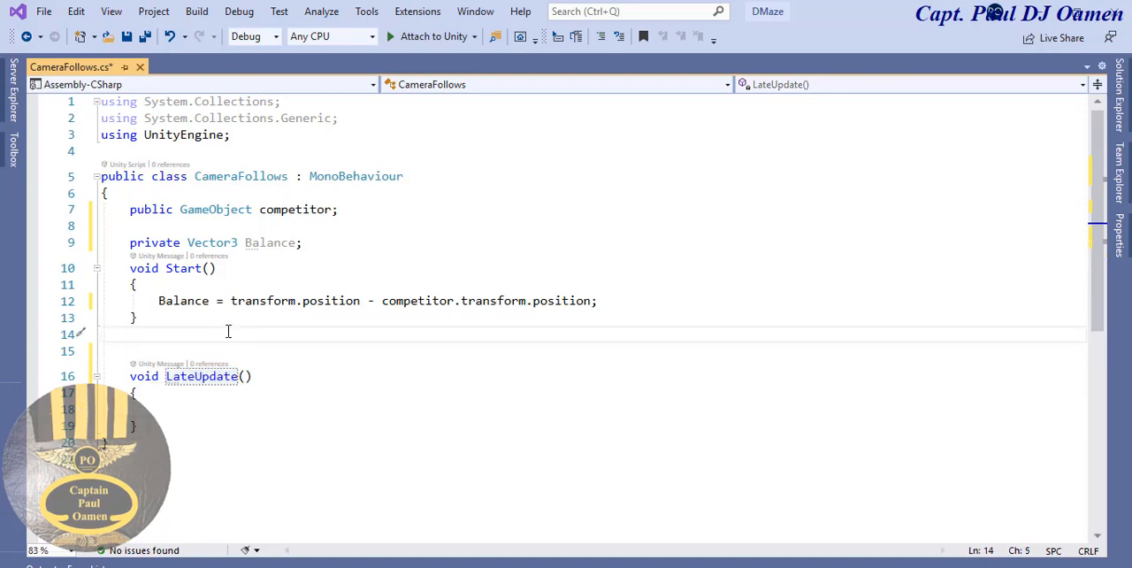
pyautogui.press('Delete')
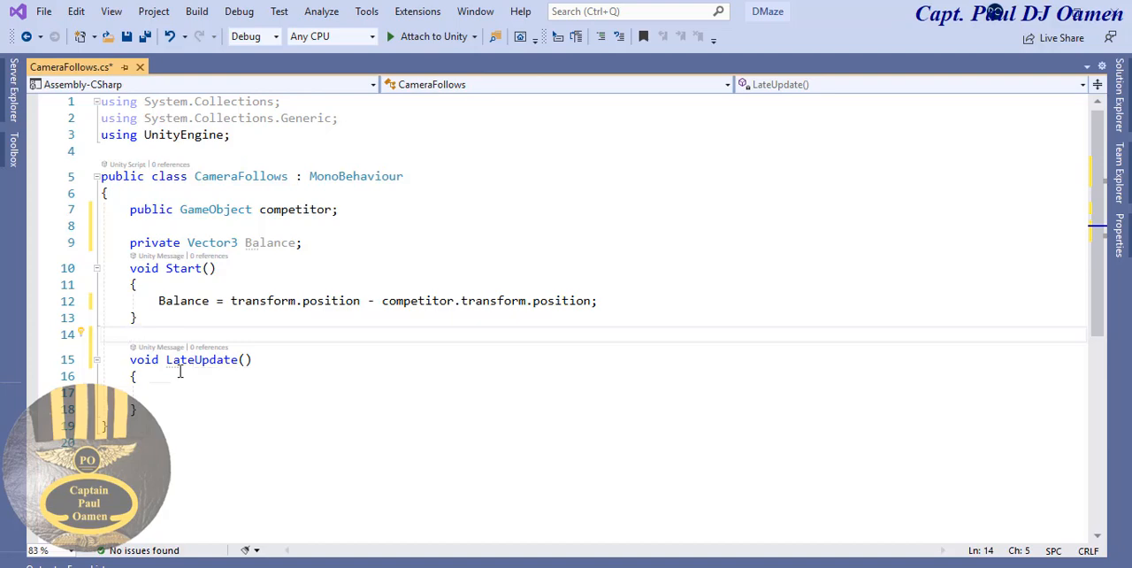
pyautogui.moveTo(185, 359)
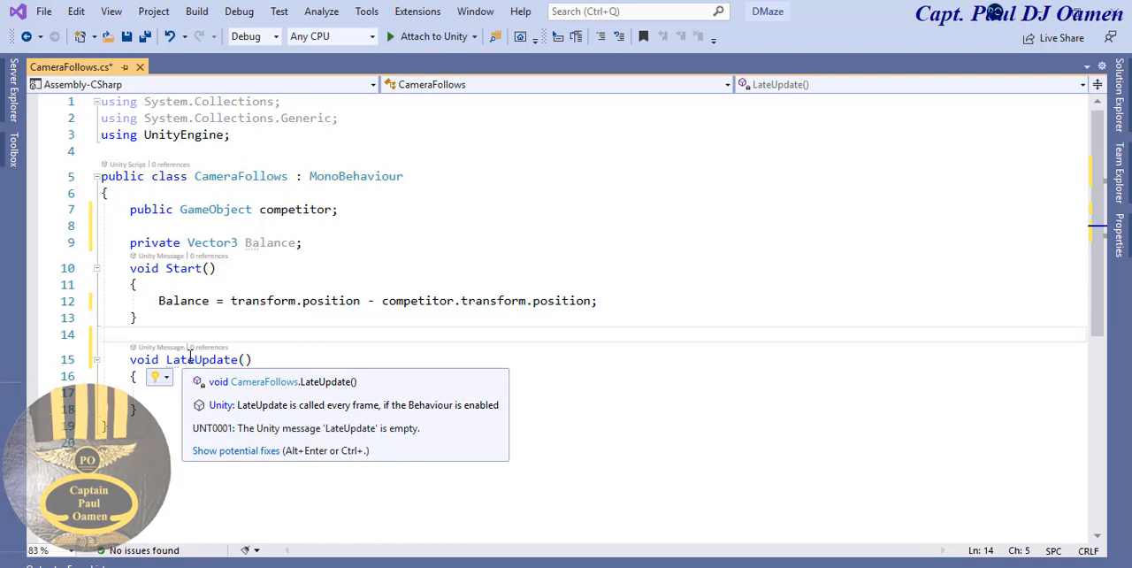
# - Begin an assignment in the body of LateUpdate() with transform.position =, copying the expression from Start()
pyautogui.click(163, 395)
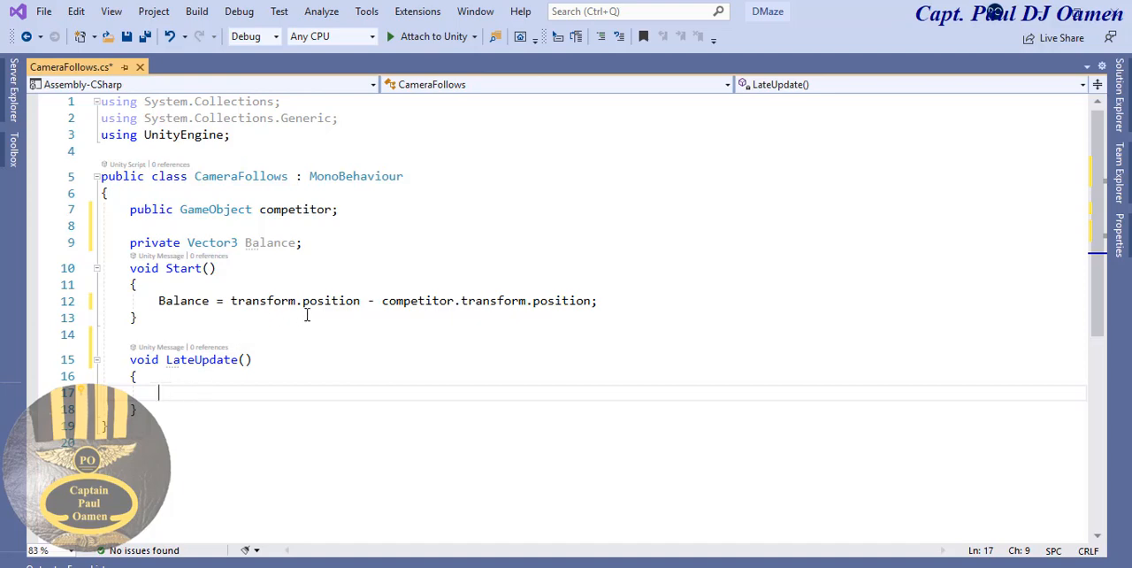
pyautogui.click(352, 301)
pyautogui.moveTo(359, 301); pyautogui.dragTo(232, 302)
pyautogui.hotkey('ctrl', 'c')
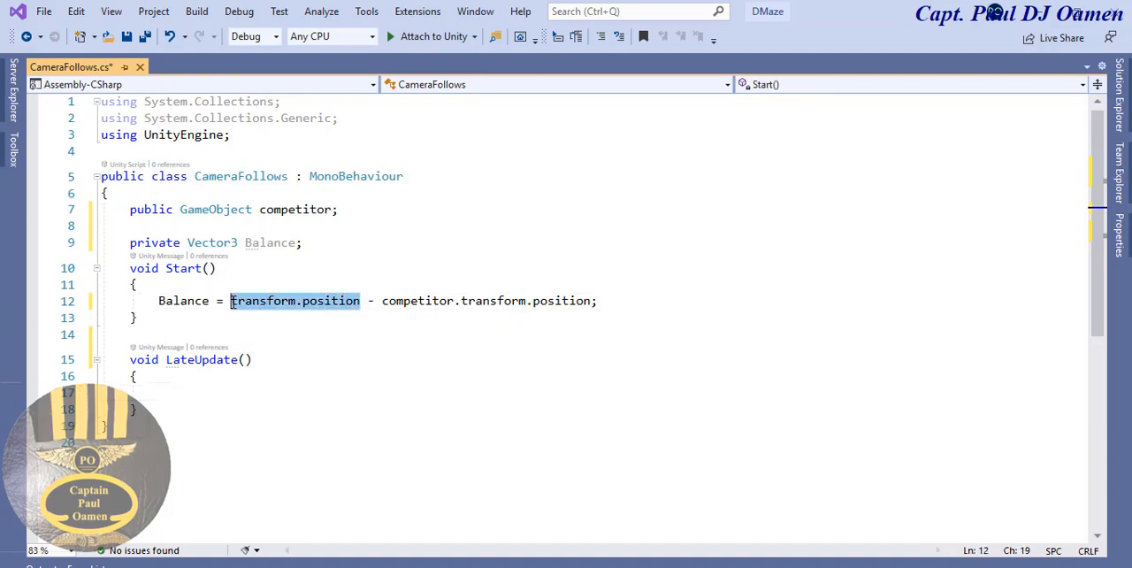
pyautogui.click(190, 389)
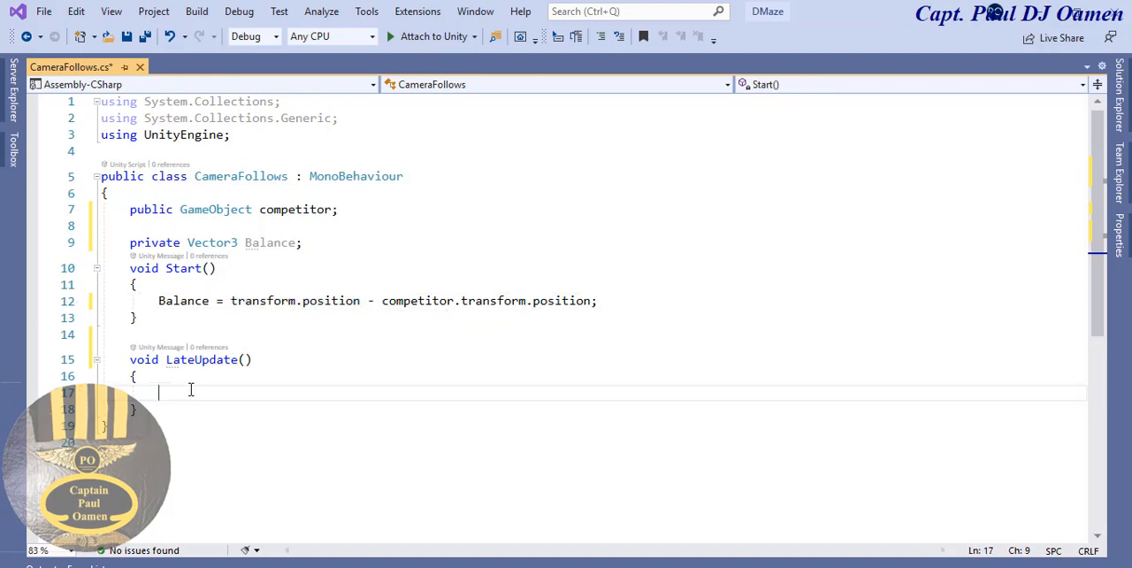
pyautogui.hotkey('ctrl', 'v')
pyautogui.write('=')
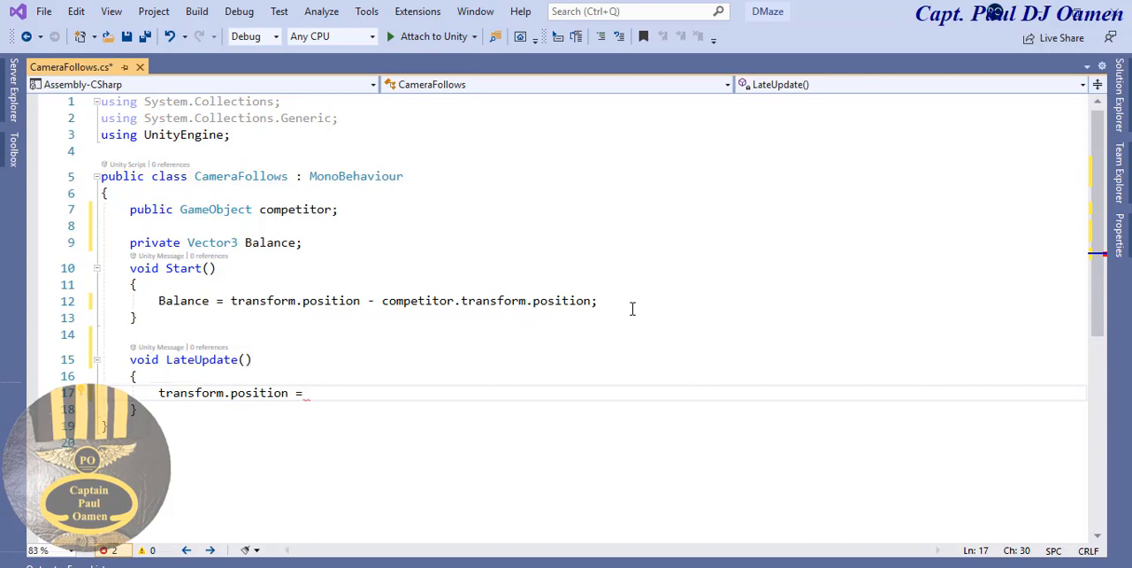
# - Complete the LateUpdate() assignment with competitor.transform.position + Balance; by reusing the expressions from Start()
pyautogui.moveTo(592, 303); pyautogui.dragTo(382, 302)
pyautogui.hotkey('ctrl', 'c')
pyautogui.click(345, 393)
pyautogui.hotkey('ctrl', 'v')
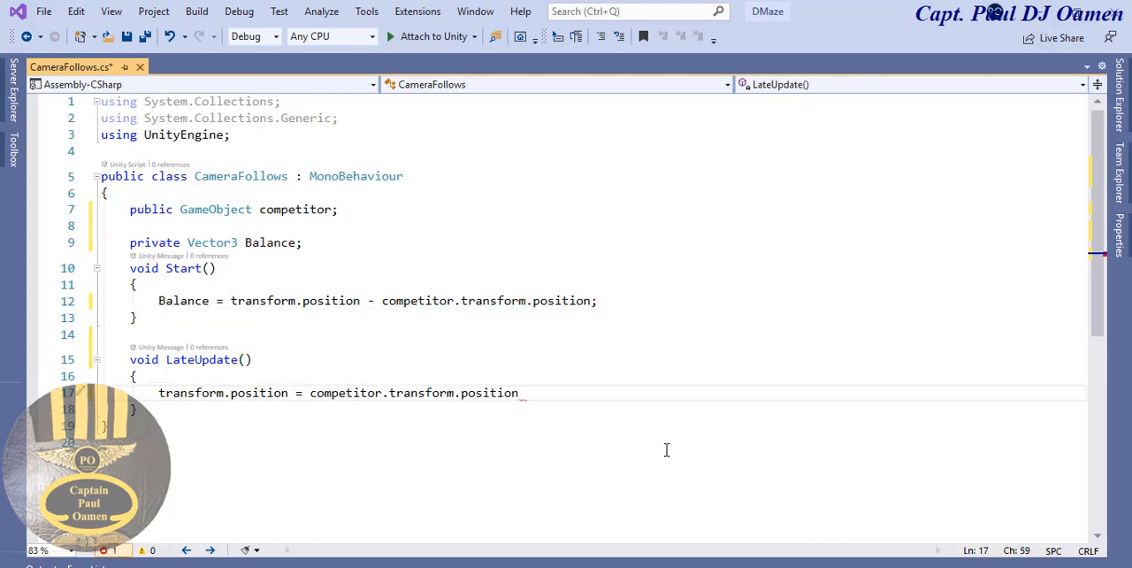
pyautogui.write('+')
pyautogui.moveTo(209, 300); pyautogui.dragTo(159, 301)
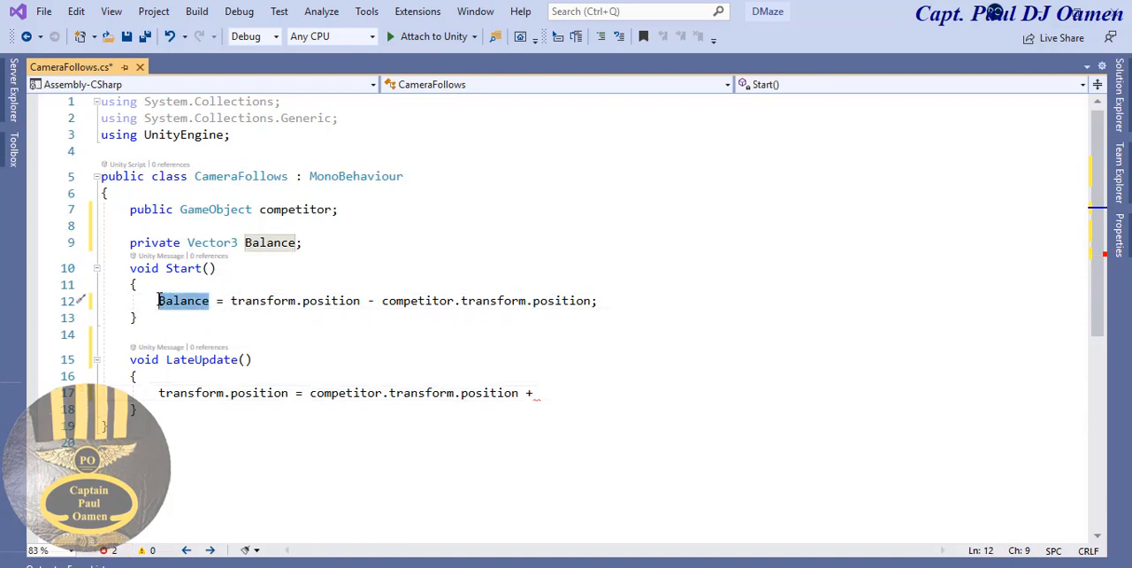
pyautogui.click(575, 392)
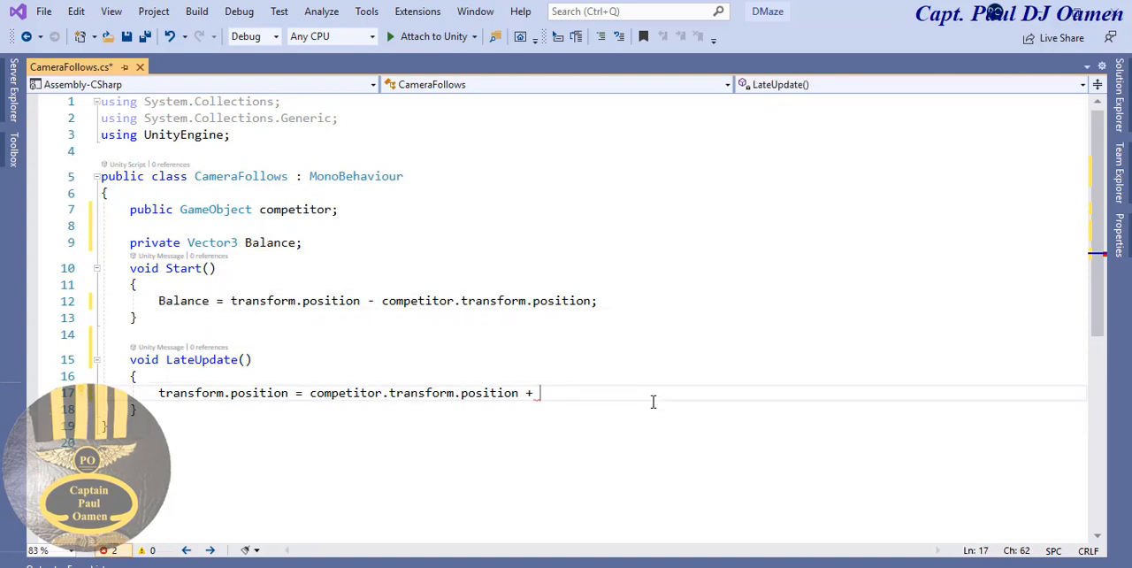
pyautogui.hotkey('ctrl', 'v')
pyautogui.write(';')
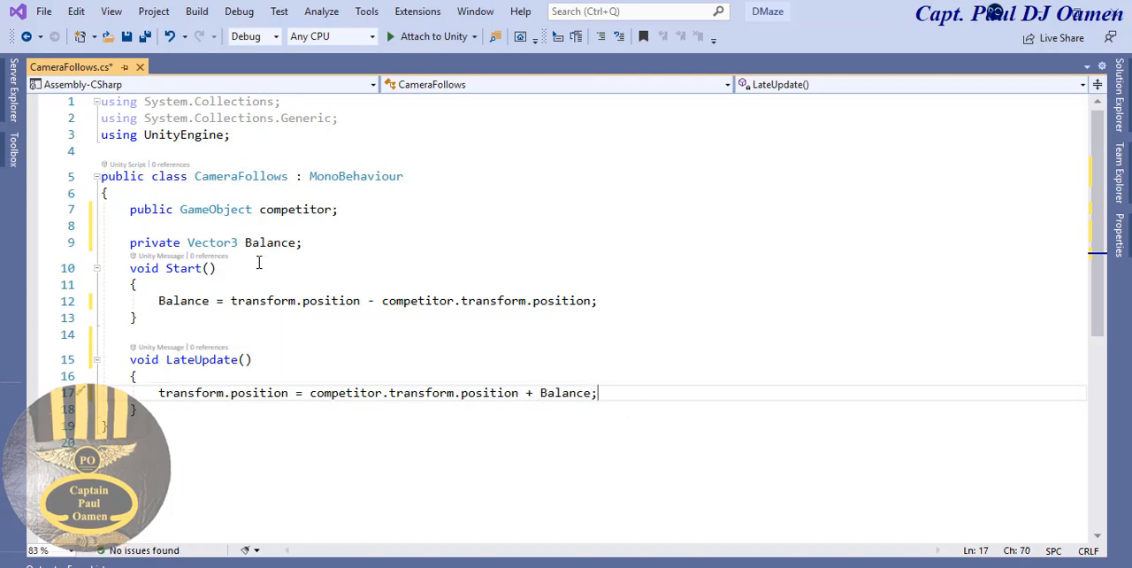
pyautogui.moveTo(334, 210); pyautogui.dragTo(260, 209)
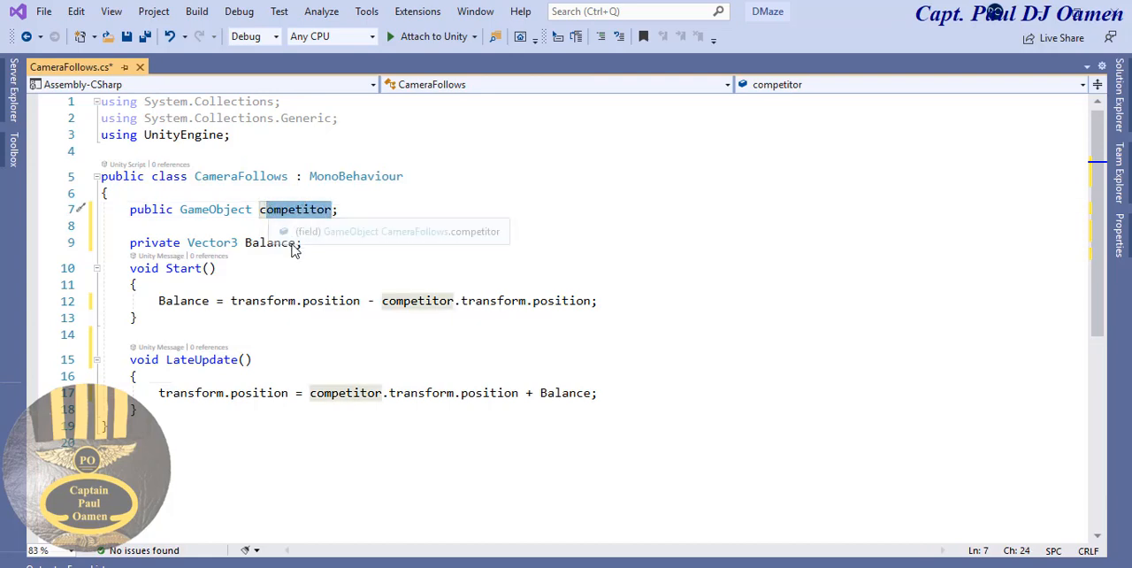
pyautogui.click(446, 258)
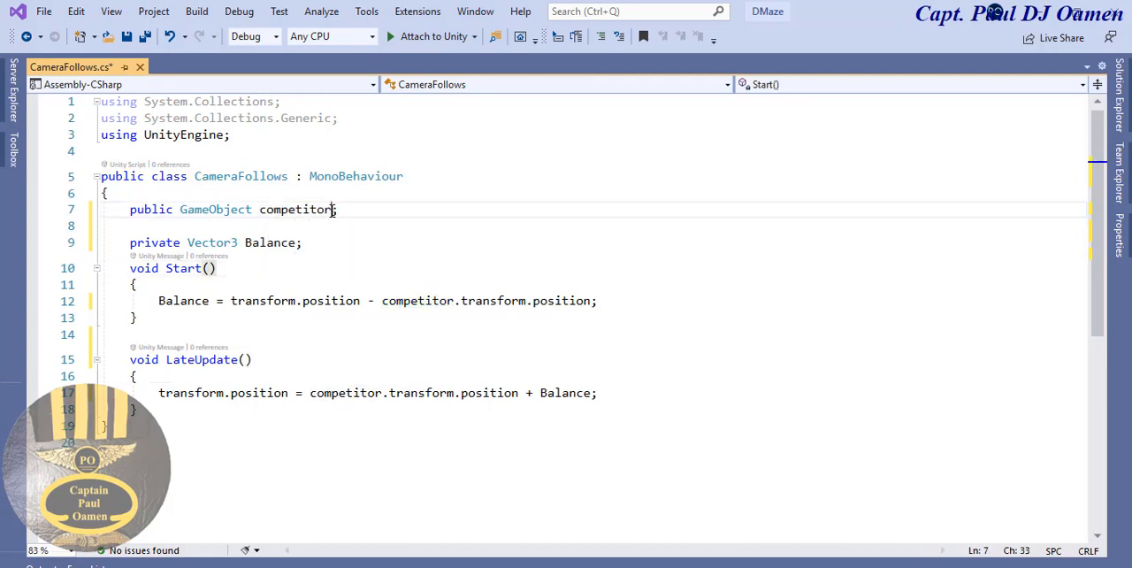
pyautogui.moveTo(334, 210); pyautogui.dragTo(257, 214)
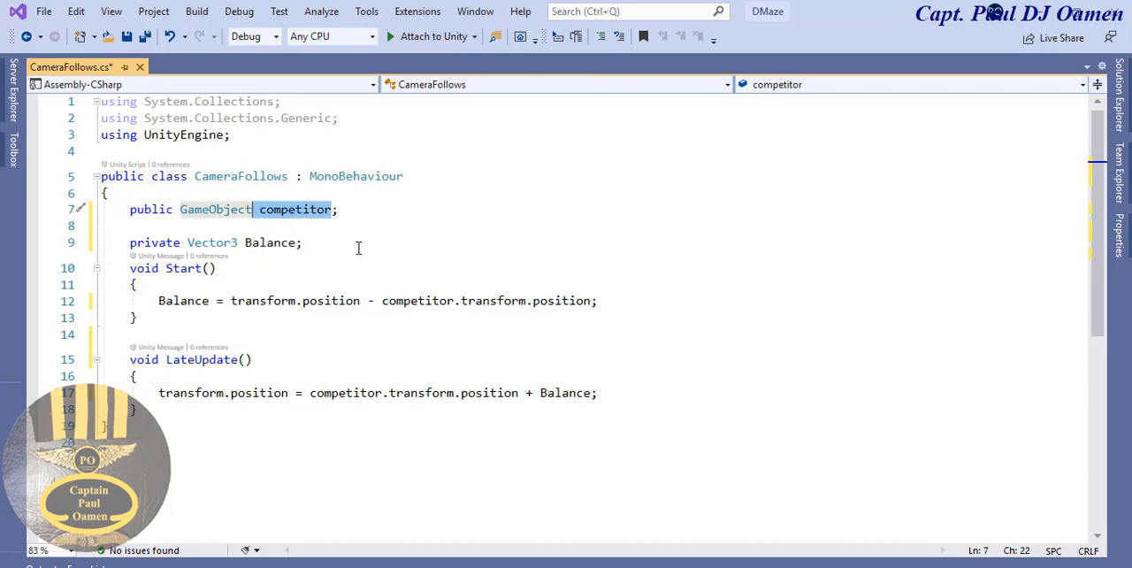
pyautogui.click(394, 374)
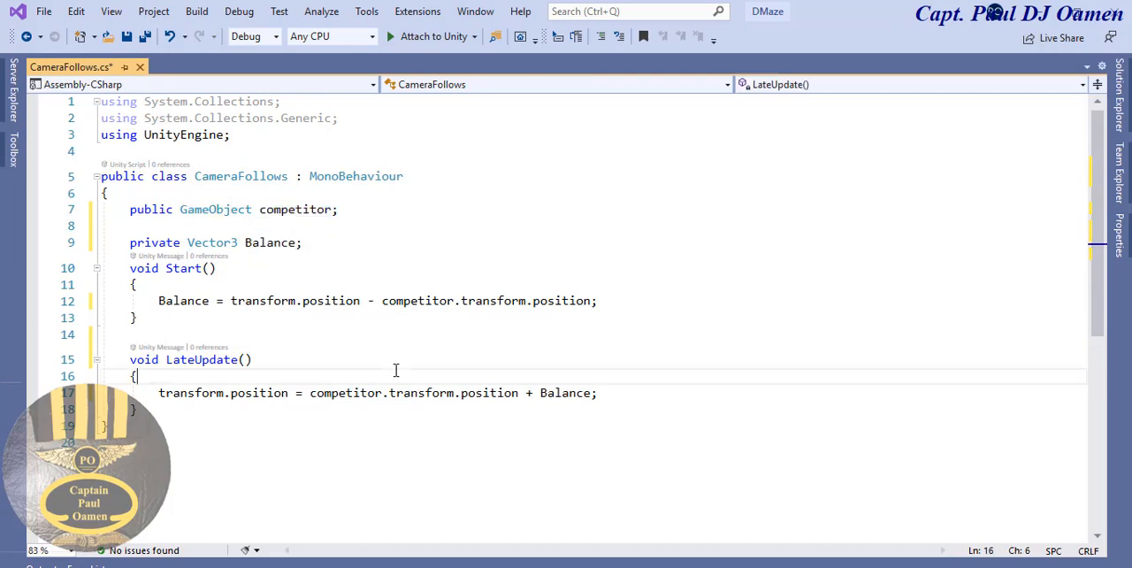
# - Save the CameraFollows script and switch back to the Unity editor
pyautogui.click(127, 39)
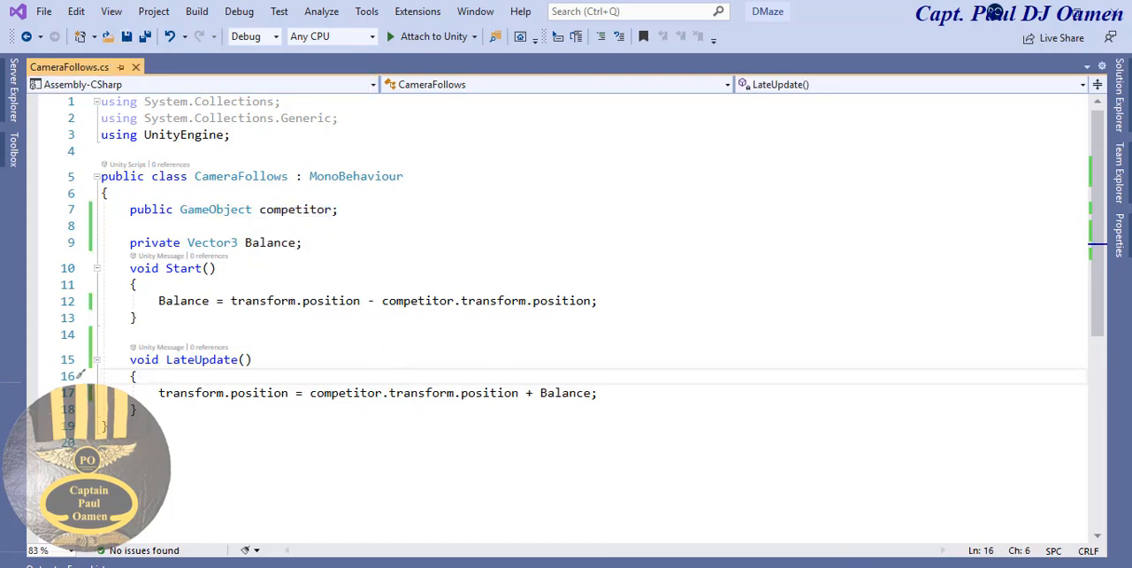
pyautogui.hotkey('alt', 'Tab')
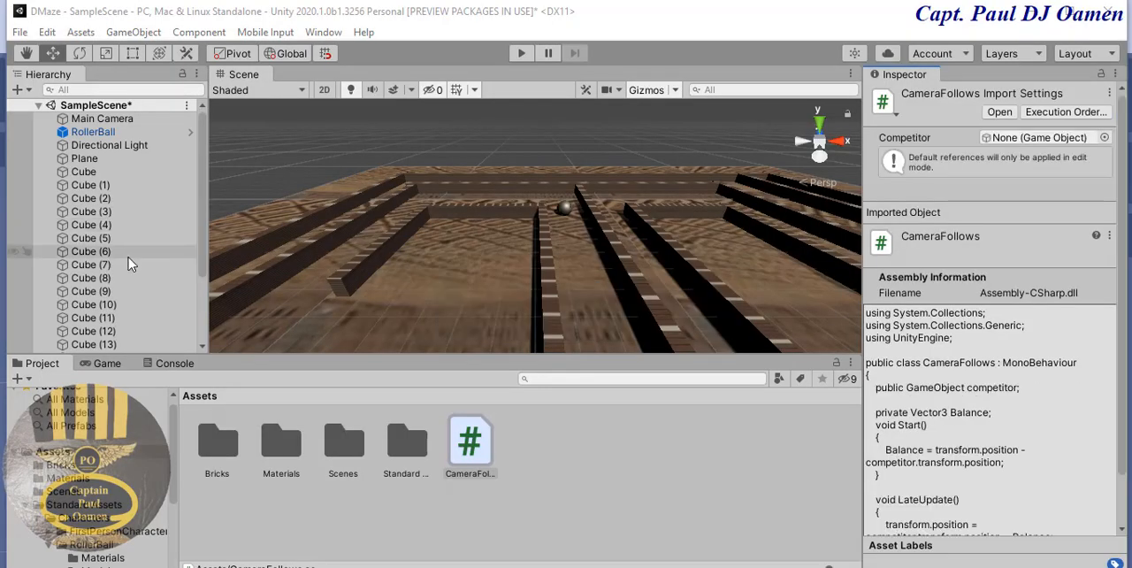
# - Rename the RollerBall object in the scene to RollerBallCompetitor
pyautogui.click(92, 132)
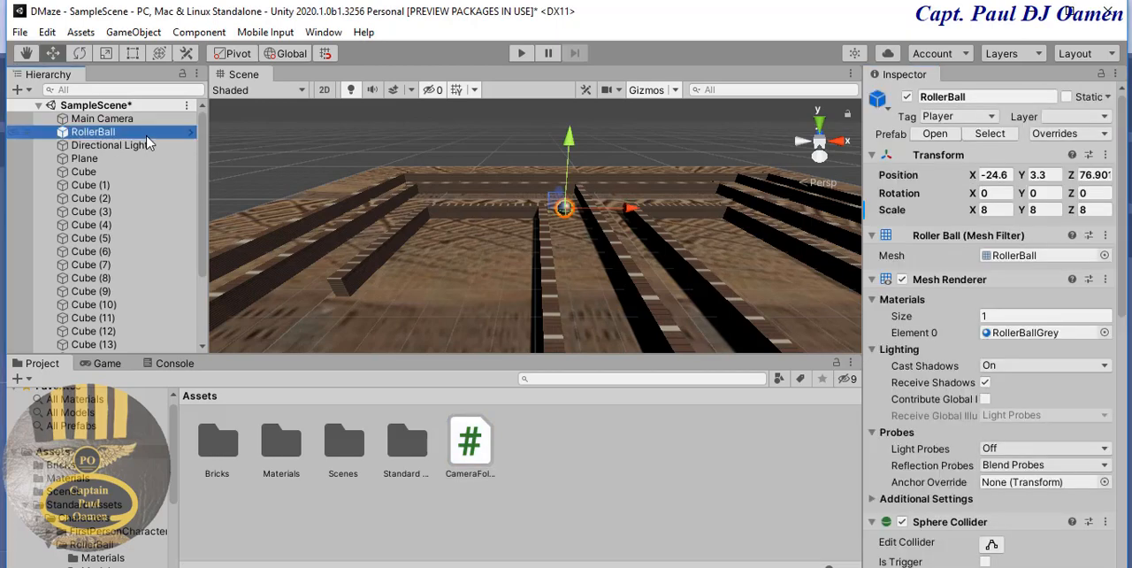
pyautogui.click(980, 99)
pyautogui.click(980, 104)
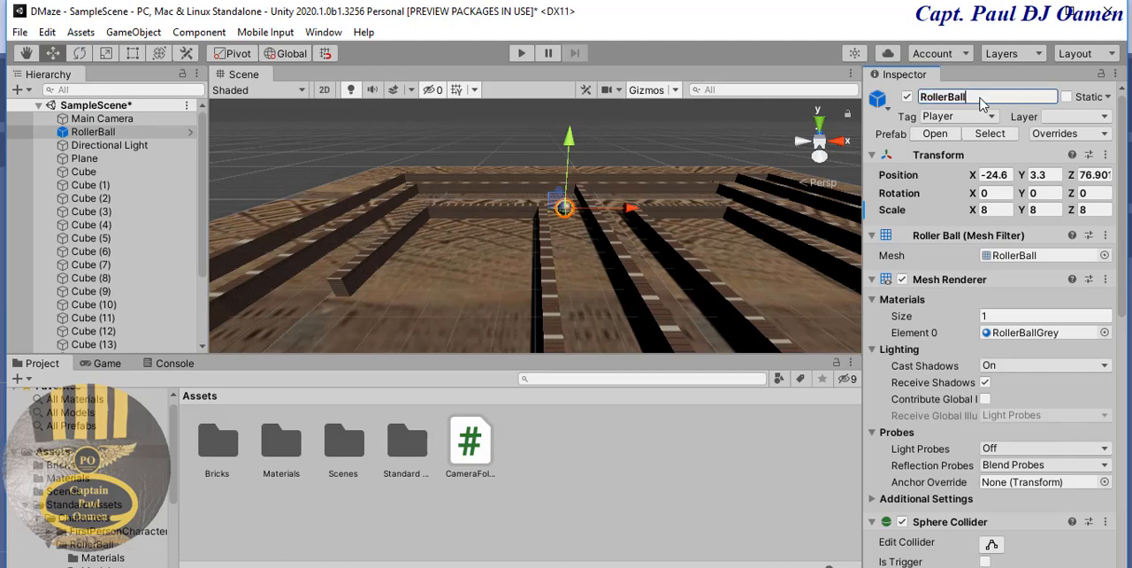
pyautogui.write('competitor')
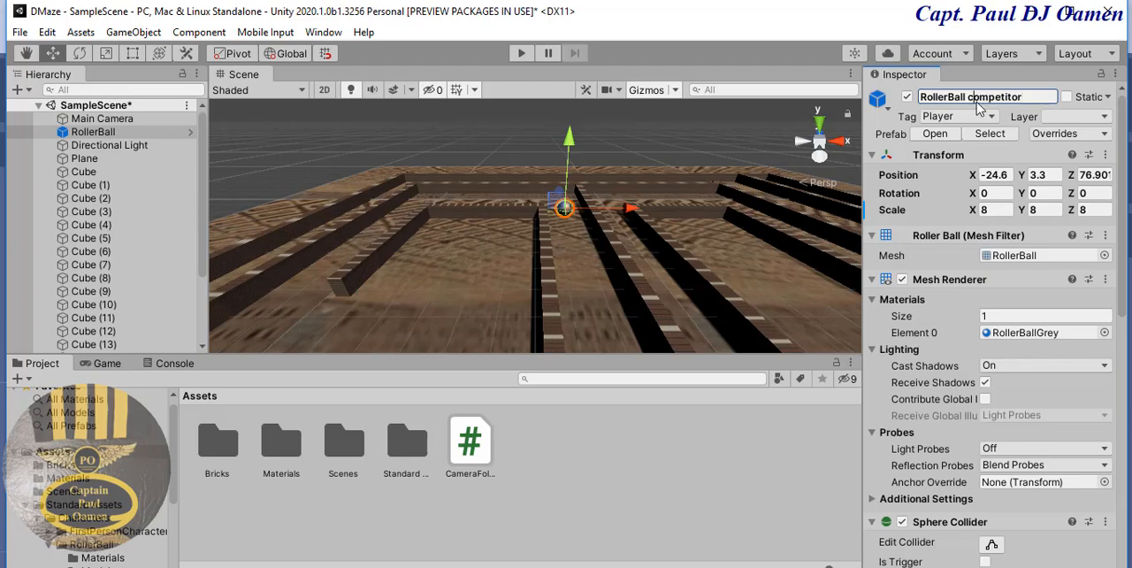
pyautogui.press('BackSpace')
pyautogui.press('BackSpace')
pyautogui.write('C')
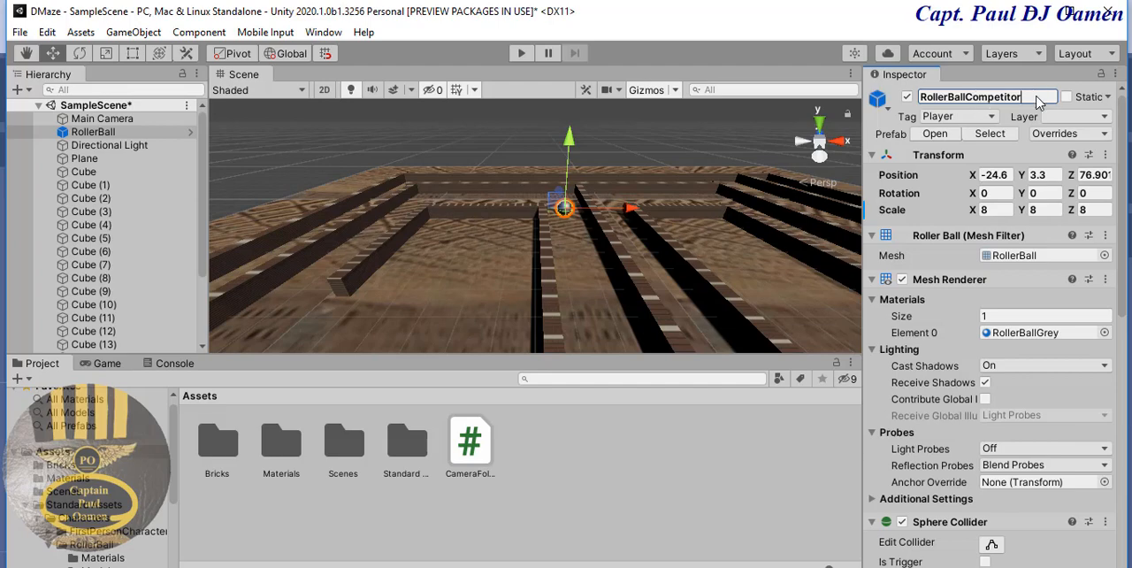
pyautogui.press('Return')
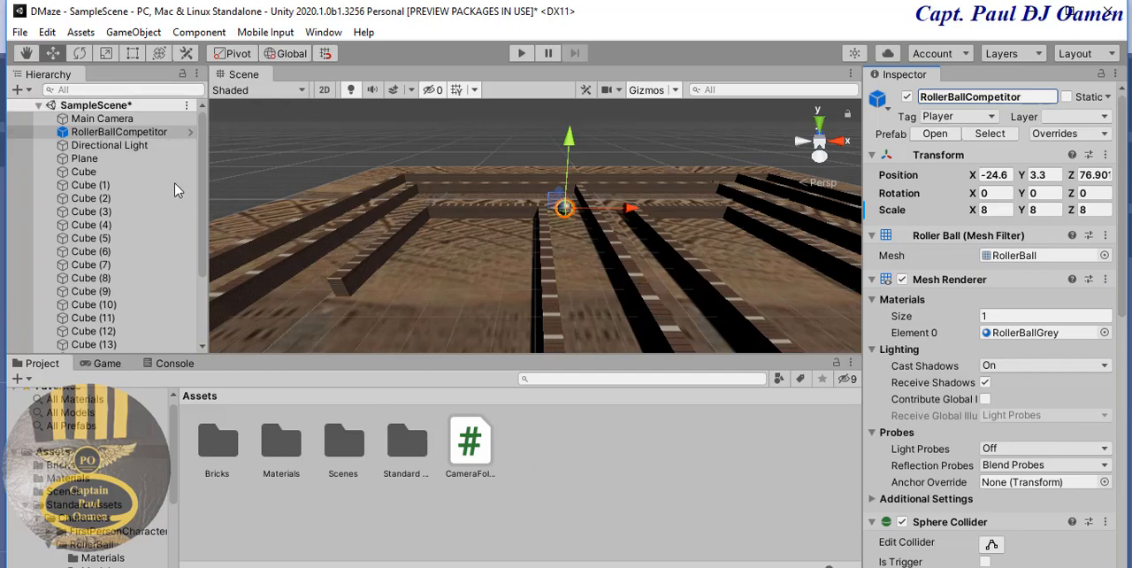
# - Assign RollerBallCompetitor as the Competitor of the Main Camera's Camera Follows script
pyautogui.click(121, 117)
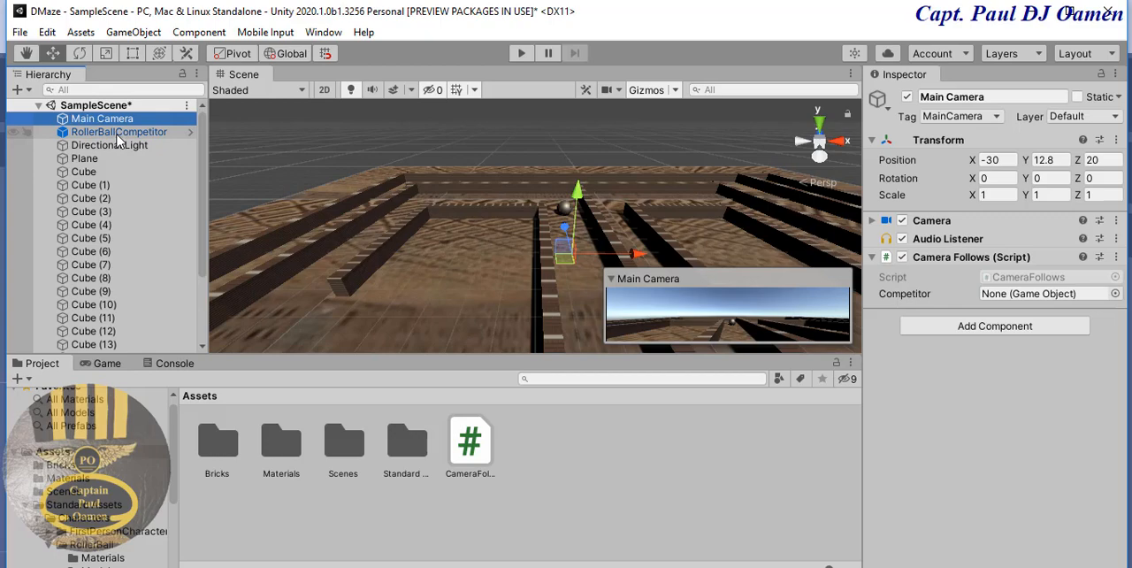
pyautogui.moveTo(117, 141); pyautogui.dragTo(1033, 304)
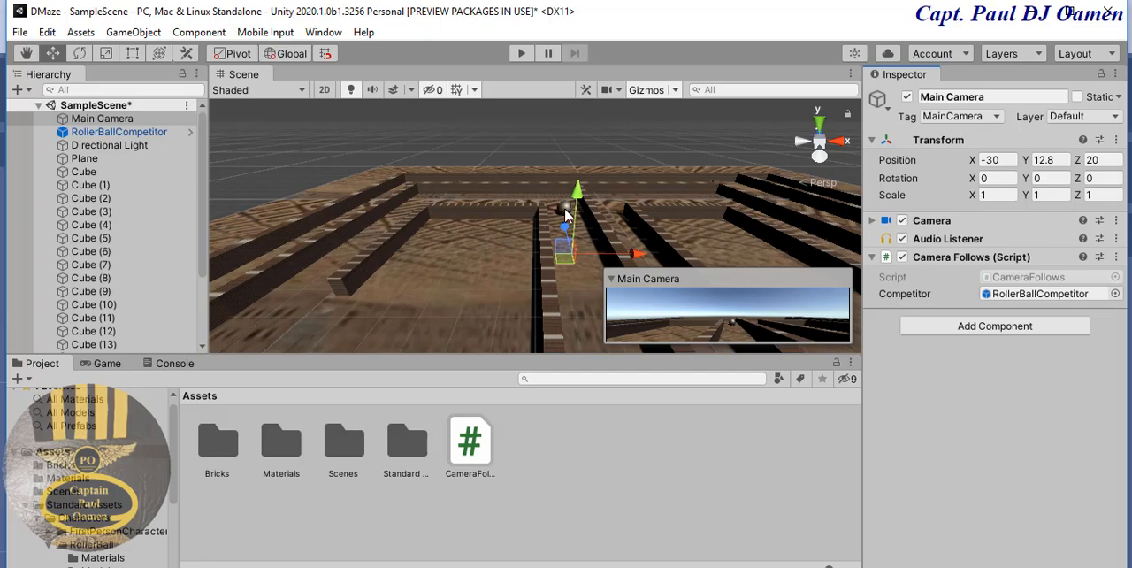
# - Run the game and roll the ball forward to test whether the camera follows it
pyautogui.click(521, 54)
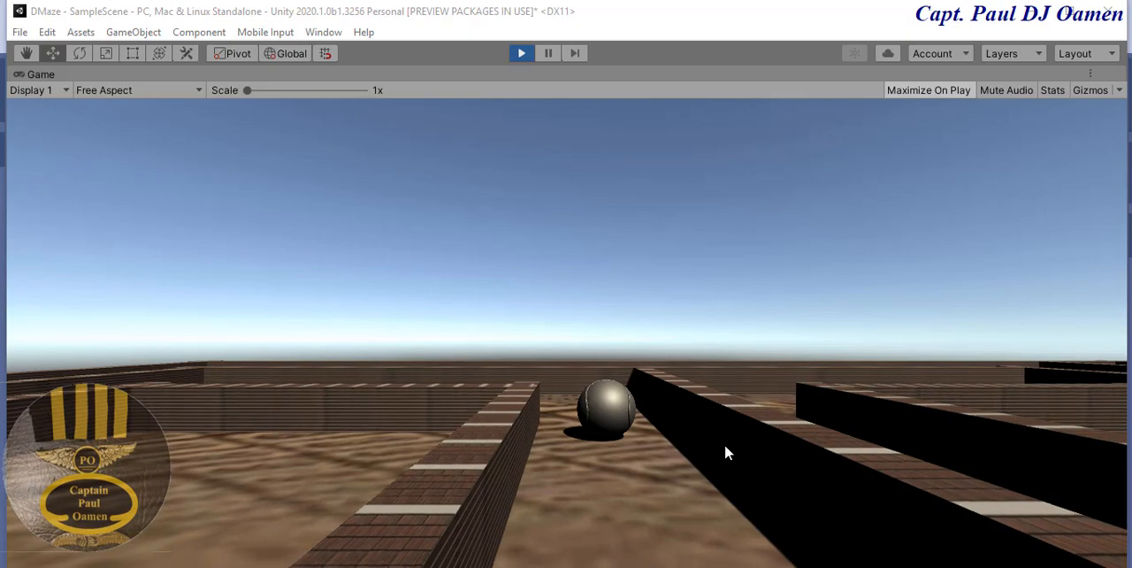
pyautogui.click(703, 471)
pyautogui.press('Up')
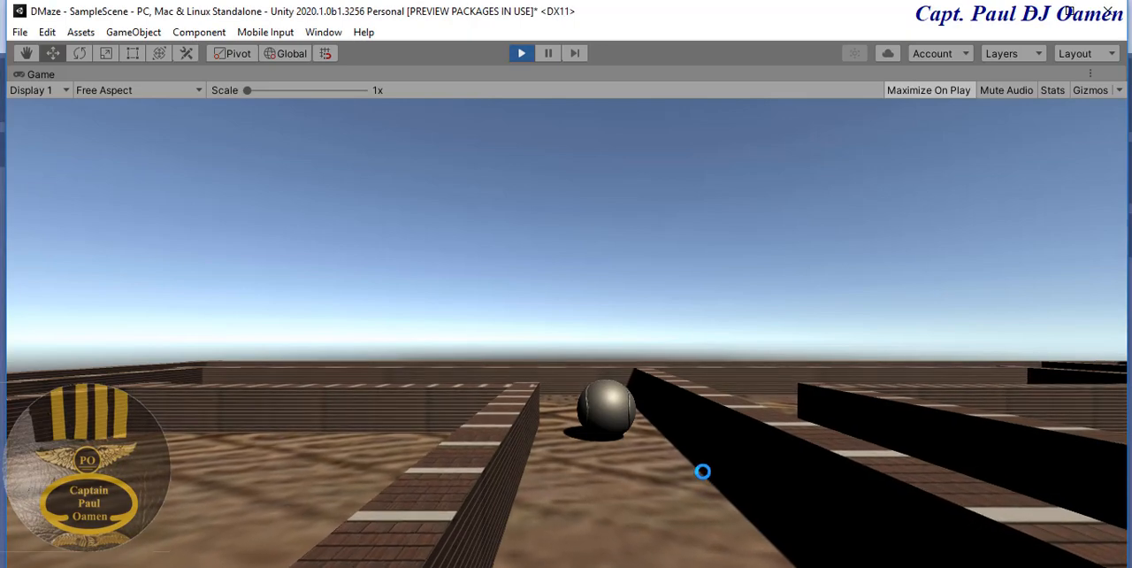
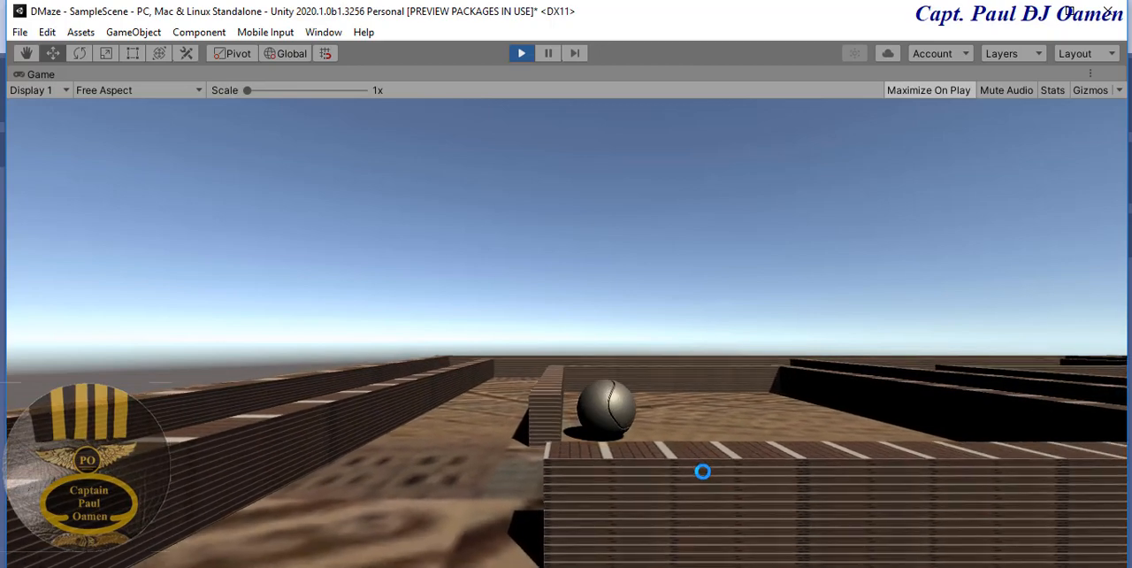
# - Roll the ball left and backward through the maze to test the following camera, and stop the game
pyautogui.press('Left')
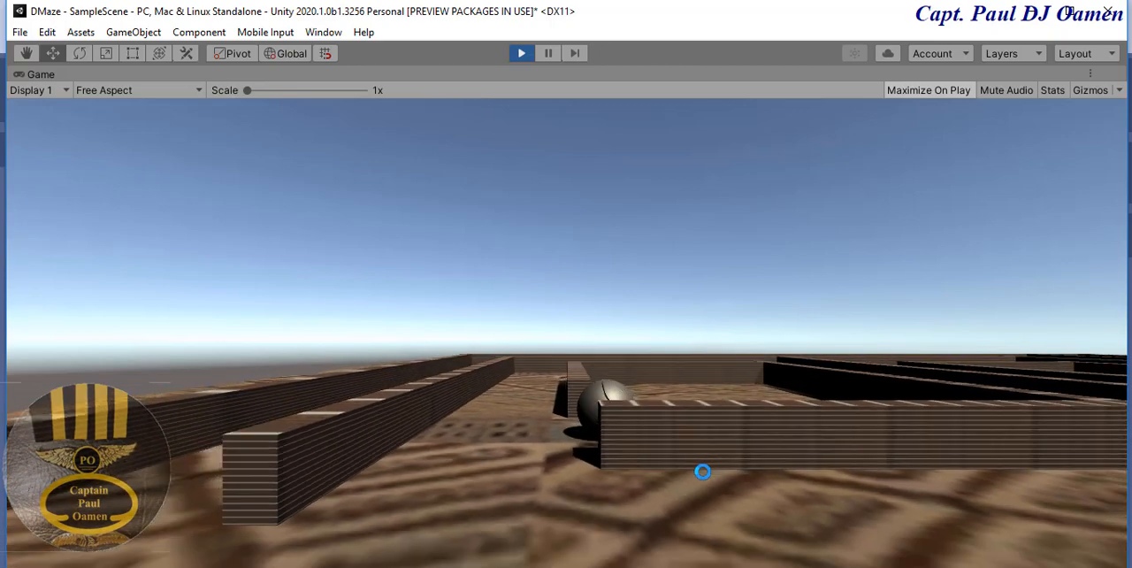
pyautogui.press('Left')
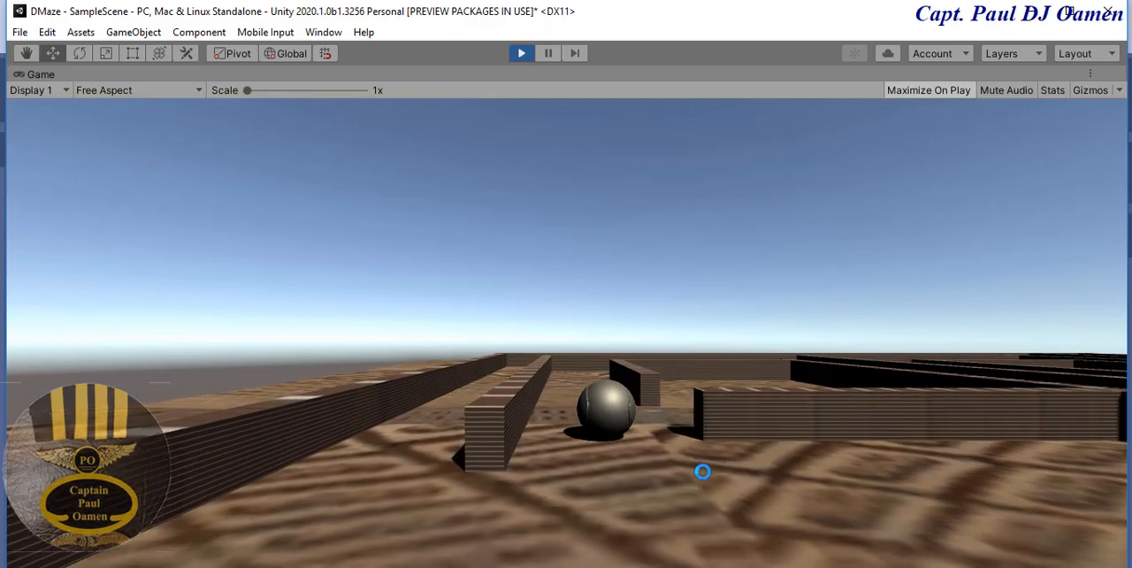
pyautogui.press('Down')
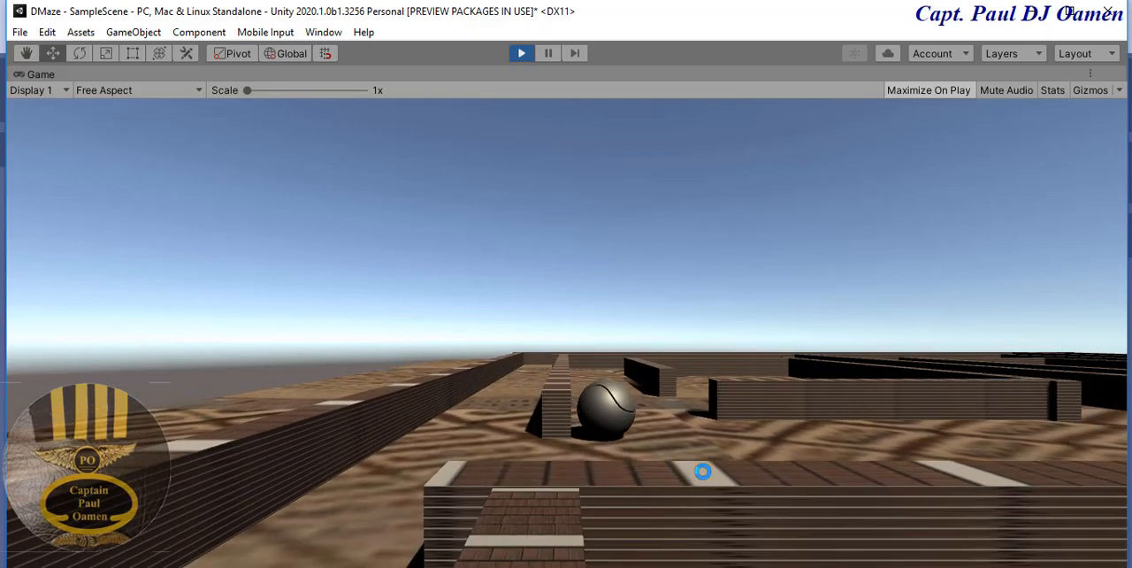
pyautogui.press('Left')
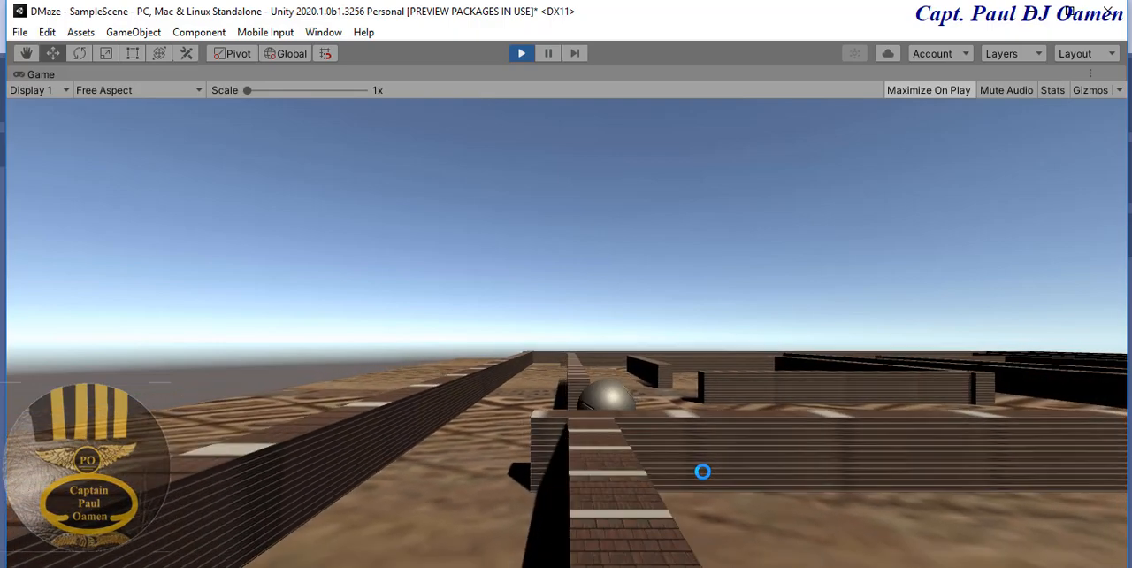
pyautogui.press('Left')
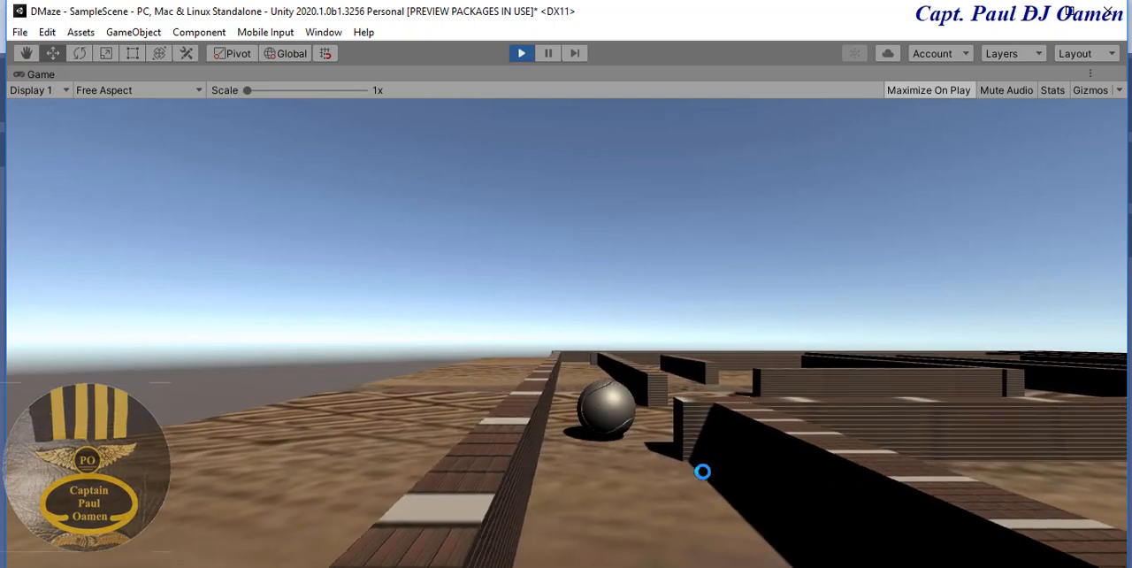
pyautogui.press('Down')
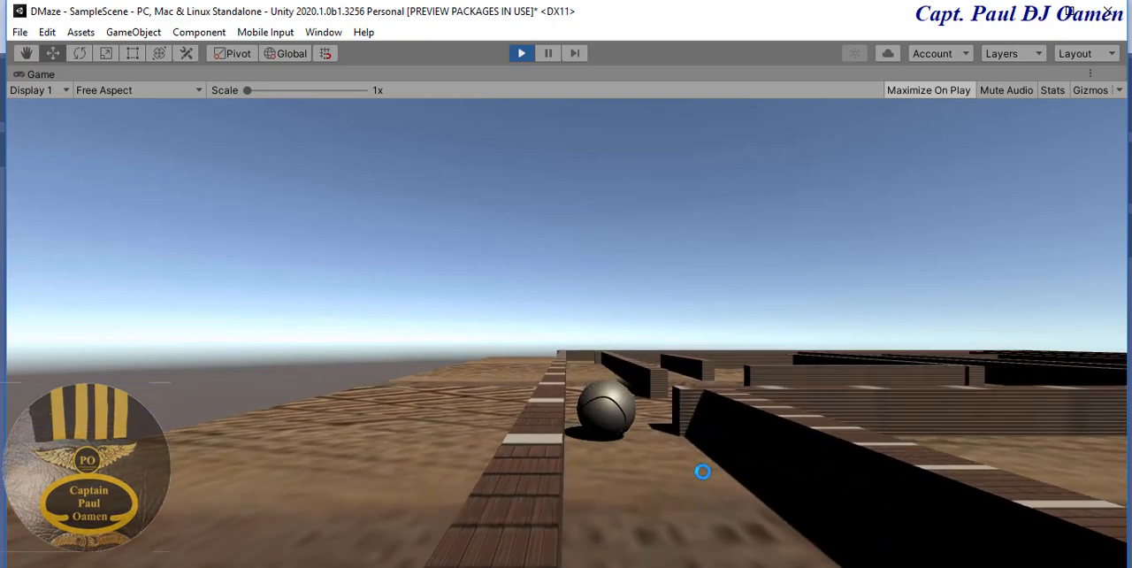
pyautogui.press('Down')
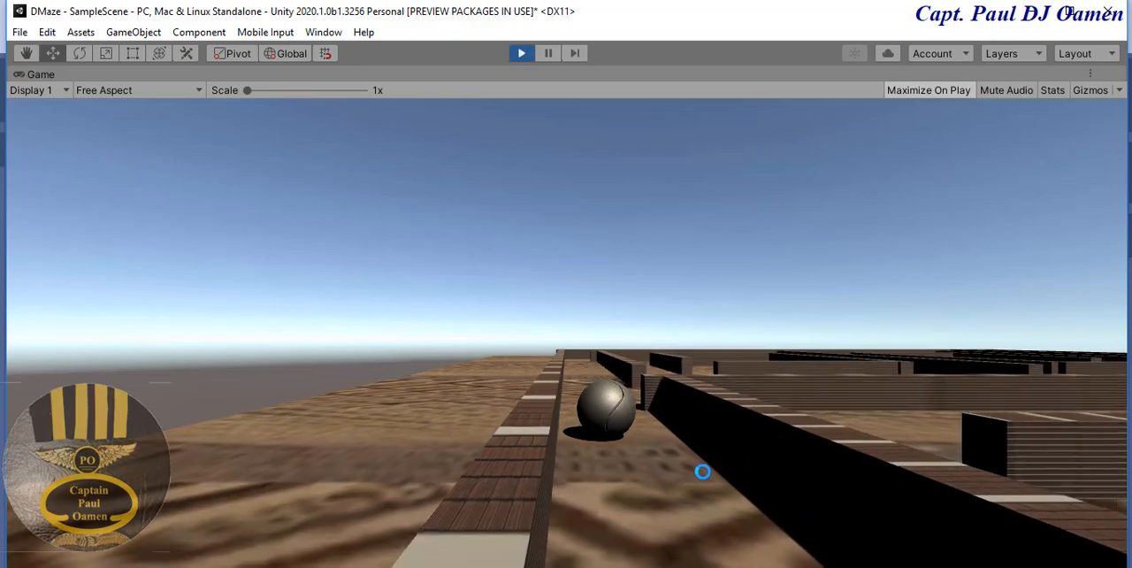
pyautogui.press('Down')
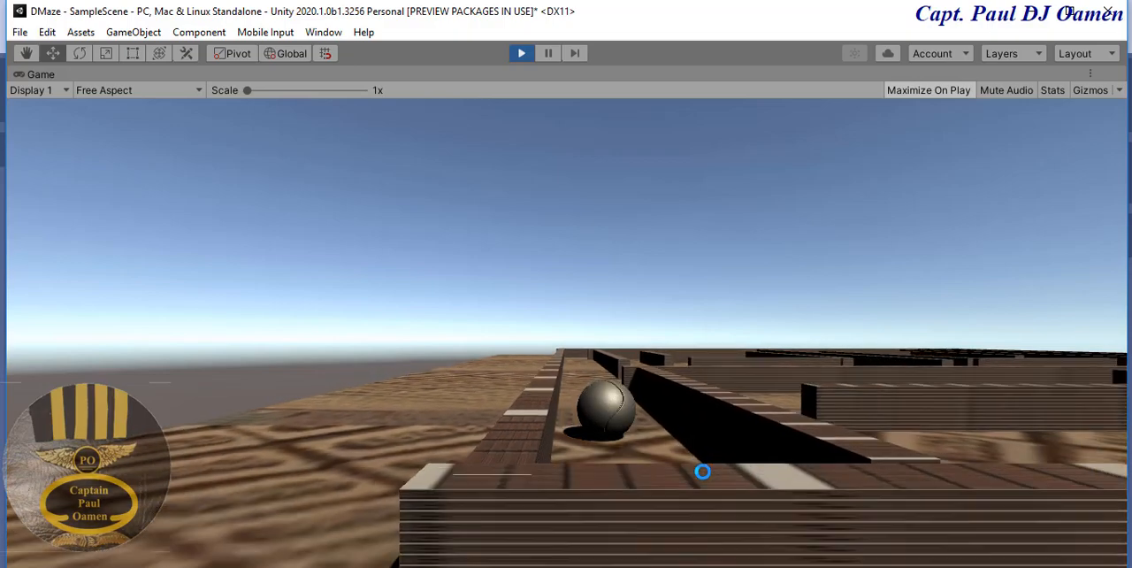
pyautogui.click(523, 53)
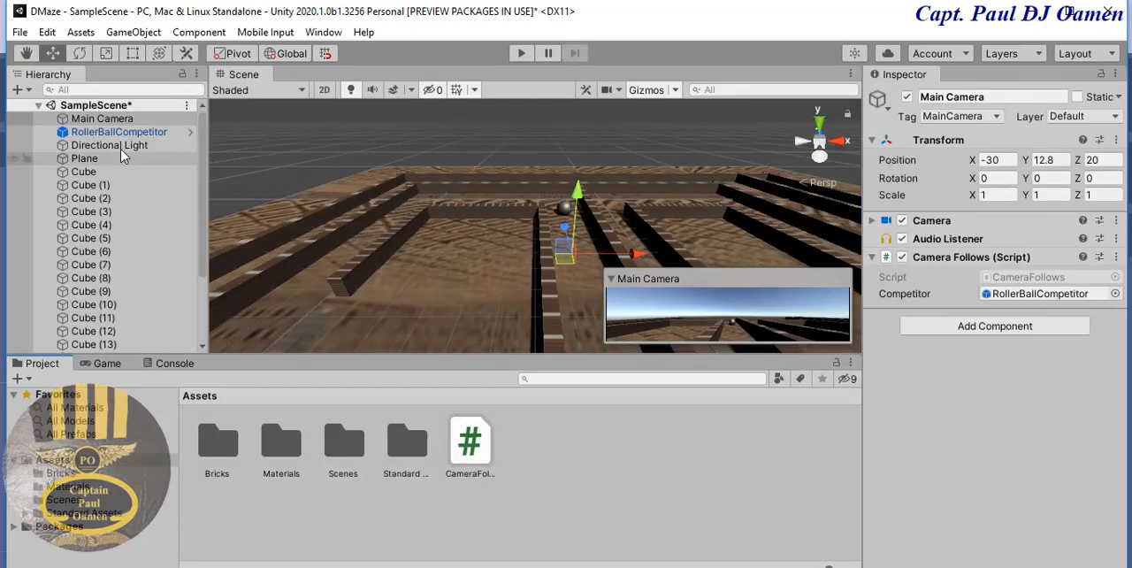
# - Create an empty object in the scene and name it Walls
pyautogui.moveTo(204, 197); pyautogui.dragTo(236, 157)
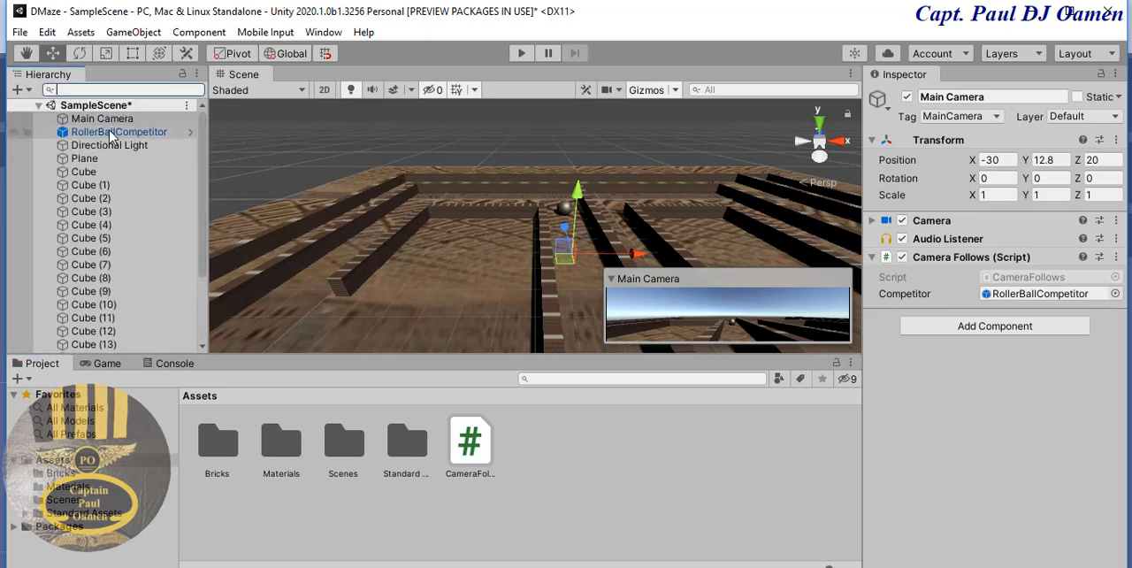
pyautogui.click(28, 90)
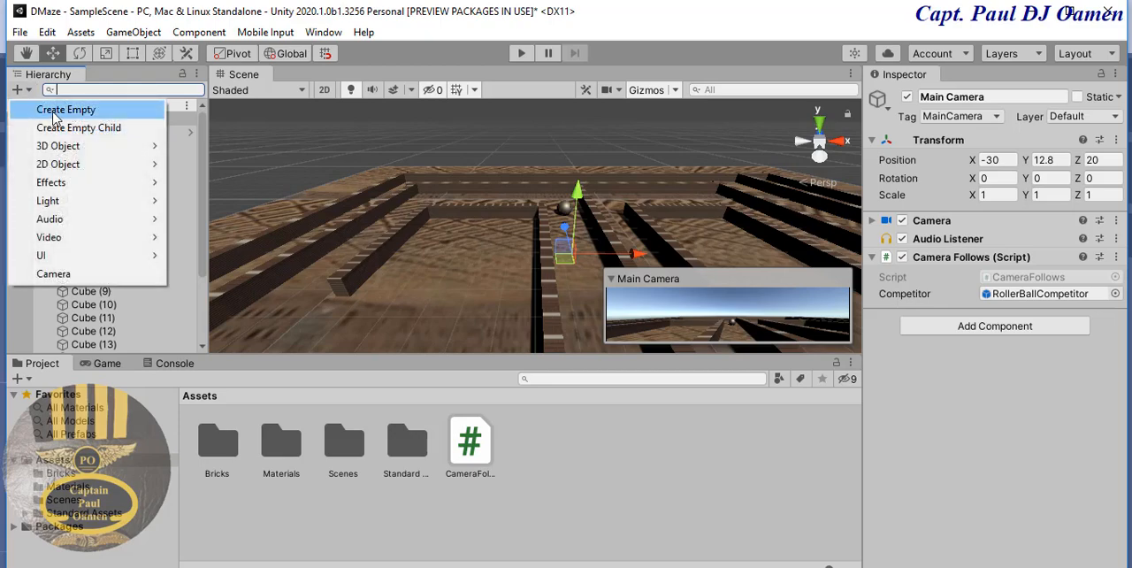
pyautogui.click(54, 109)
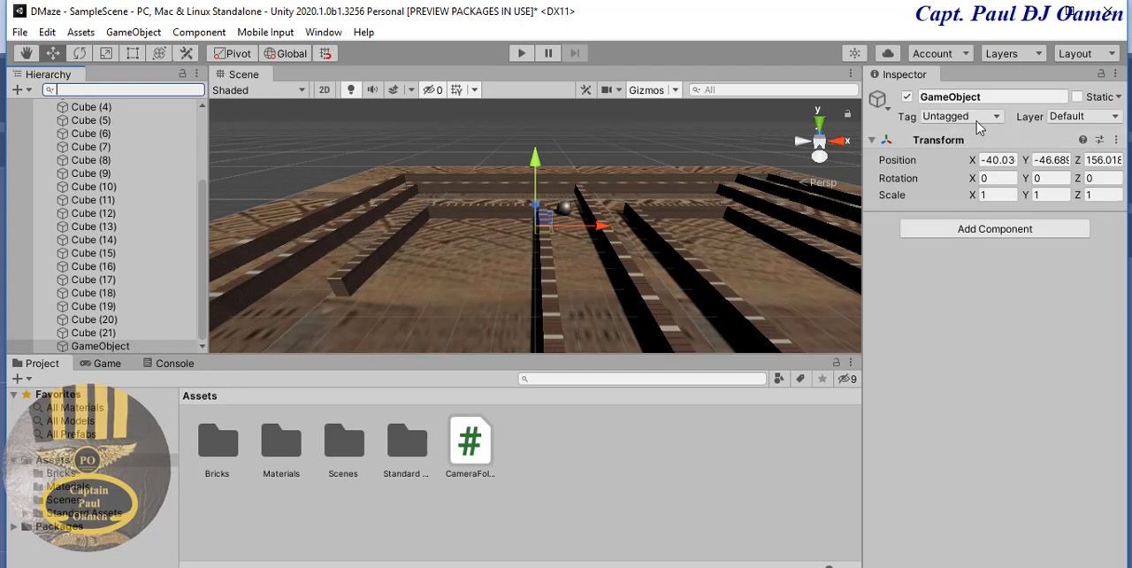
pyautogui.click(991, 99)
pyautogui.moveTo(991, 99); pyautogui.dragTo(921, 97)
pyautogui.write('Walls')
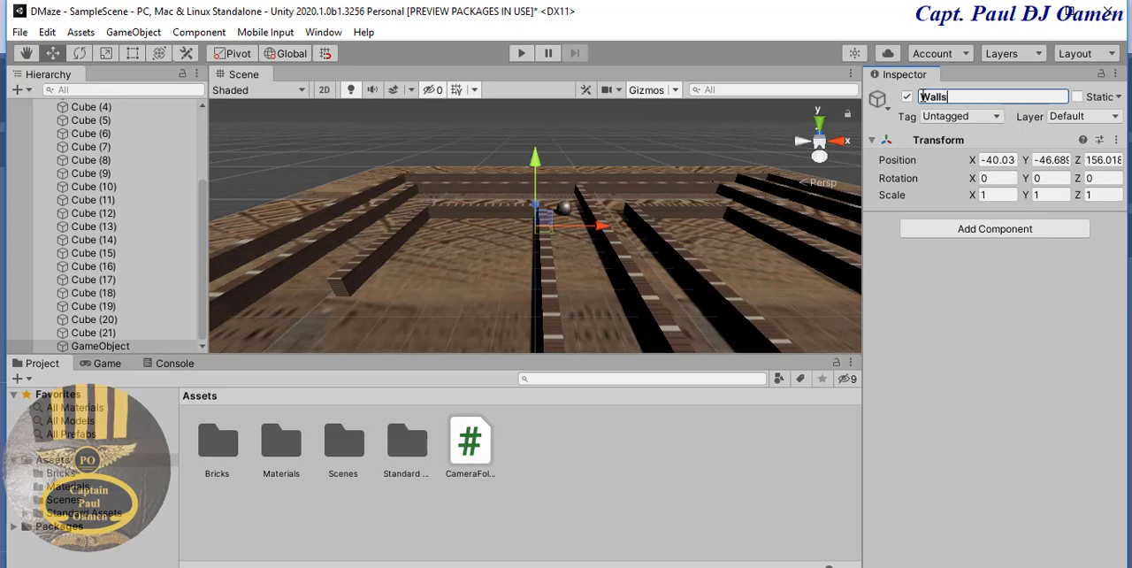
pyautogui.press('Return')
# - Select all wall cubes from Cube to Cube (21), make them children of Walls, and collapse the group
pyautogui.click(93, 333)
pyautogui.scroll(5, 206, 208)
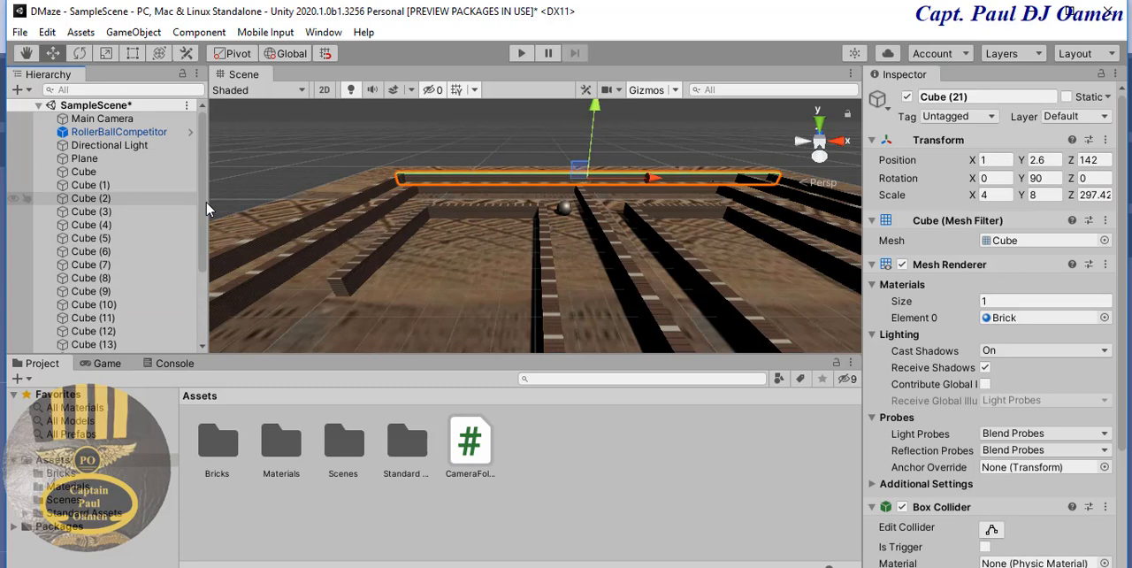
pyautogui.keyDown('shift'); pyautogui.click(107, 172); pyautogui.keyUp('shift')
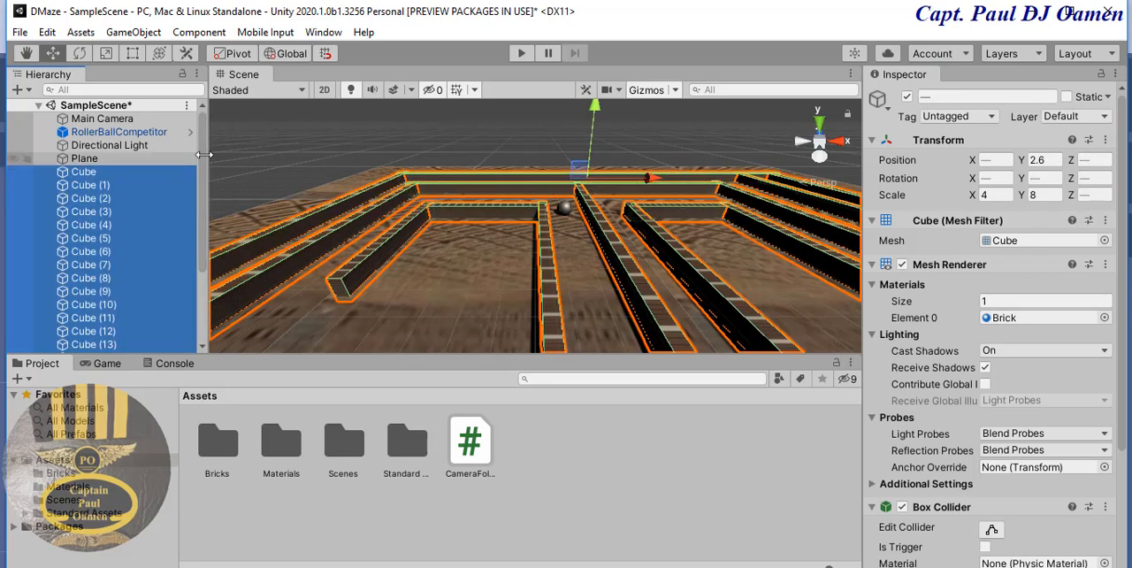
pyautogui.scroll(-2, 201, 217)
pyautogui.scroll(-2, 200, 217)
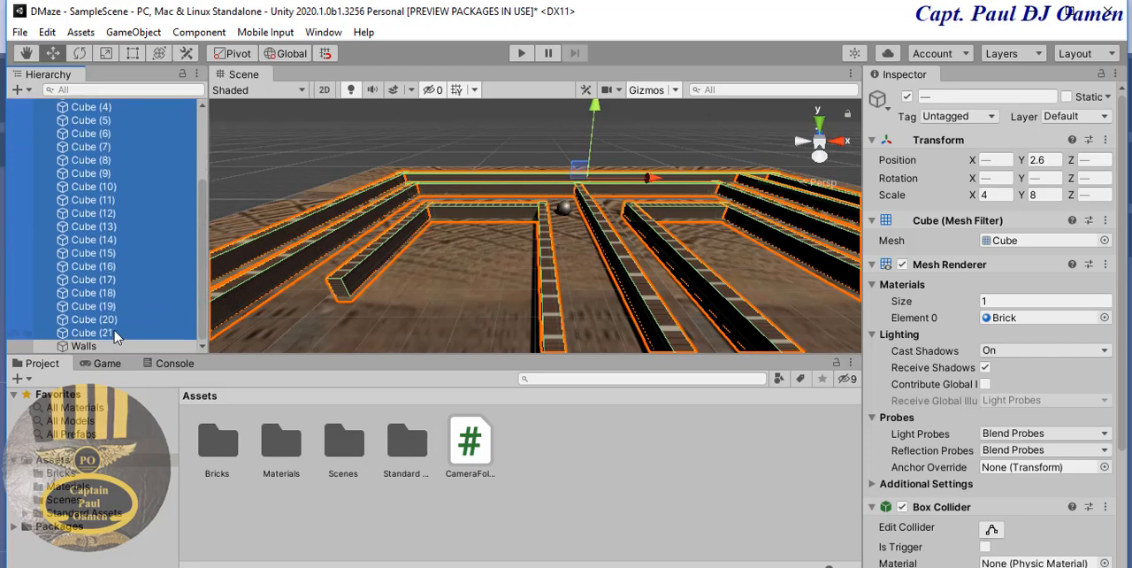
pyautogui.scroll(5, 105, 341)
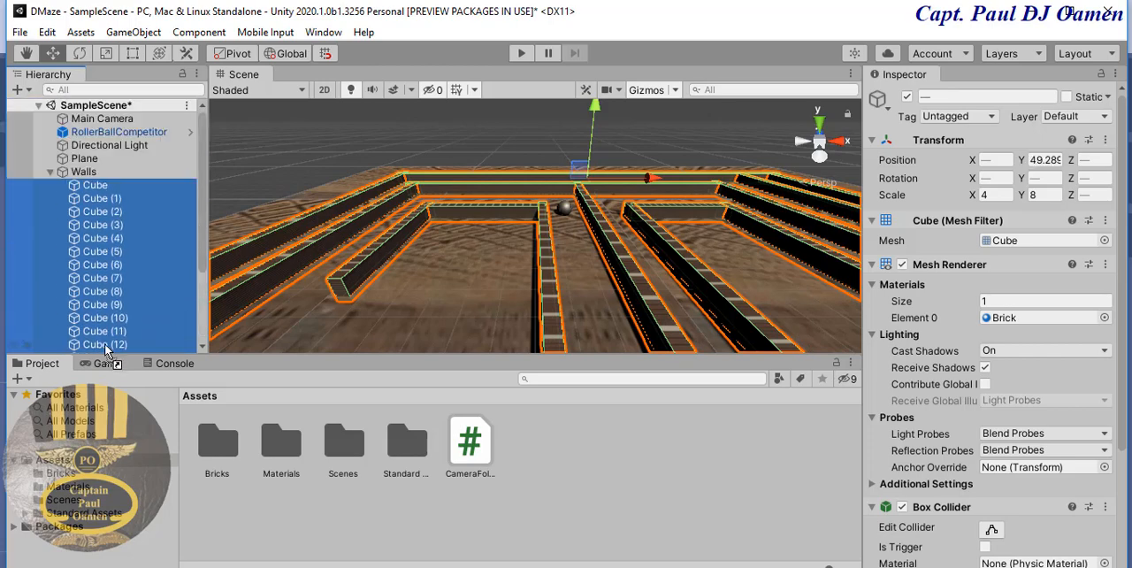
pyautogui.click(51, 172)
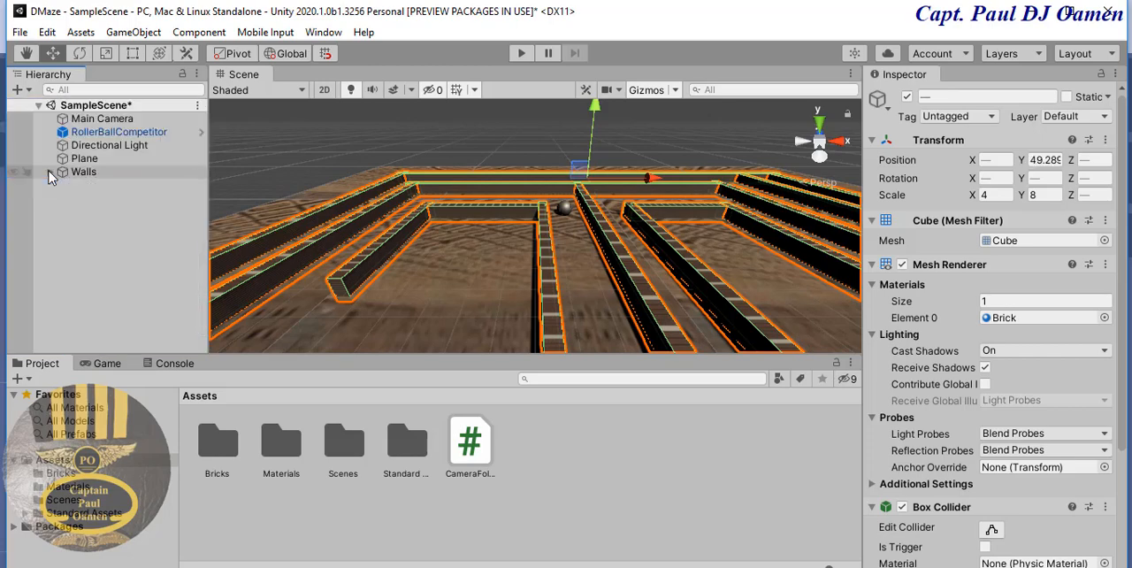
pyautogui.click(100, 263)
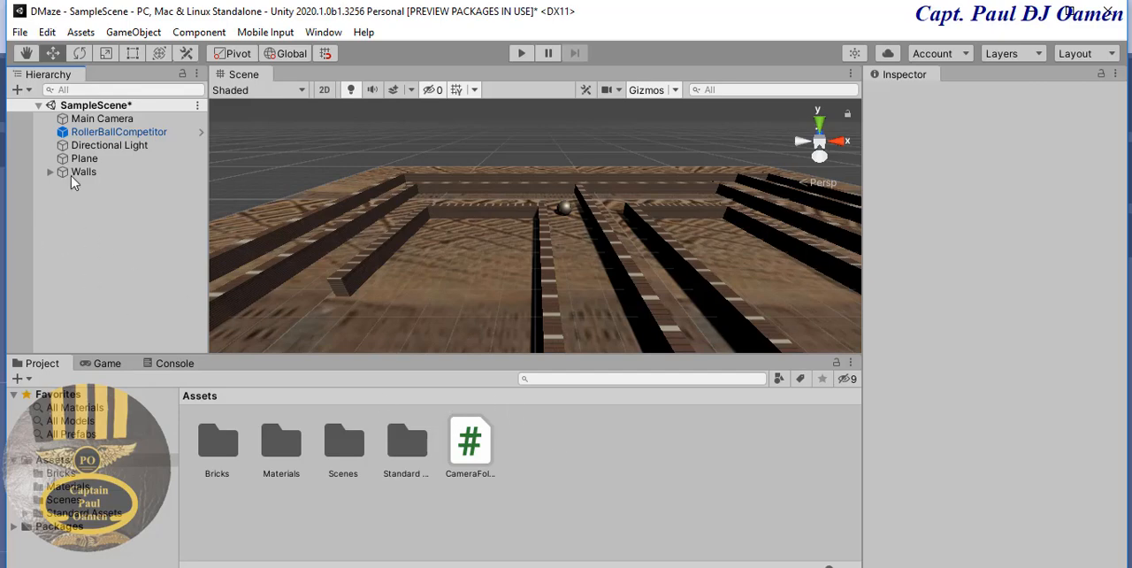
# - Create another empty object at the scene's top level and name it Colletables
pyautogui.click(19, 90)
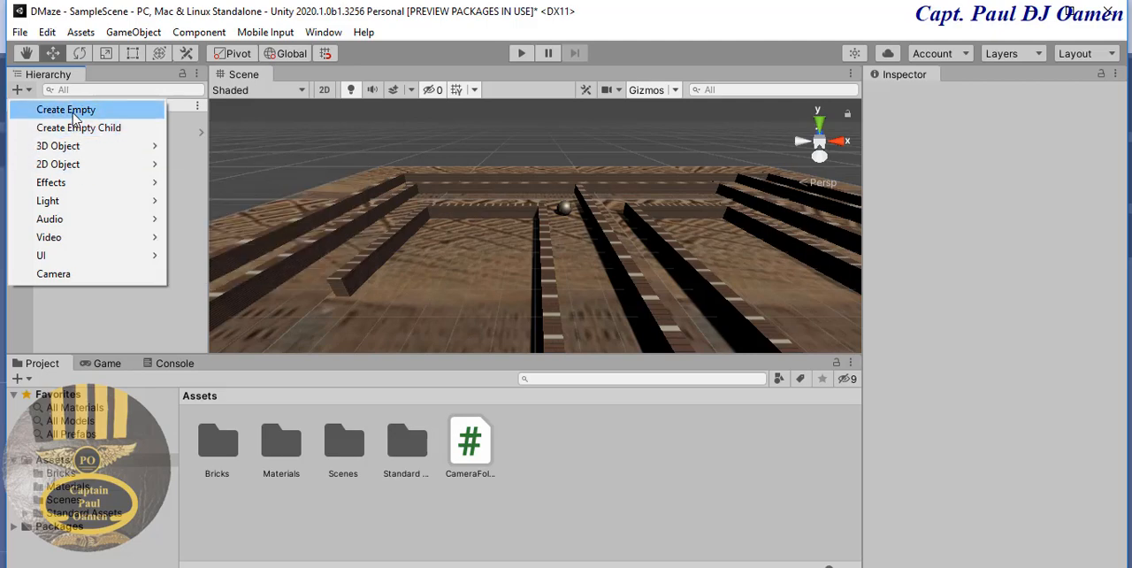
pyautogui.click(62, 108)
pyautogui.click(1002, 99)
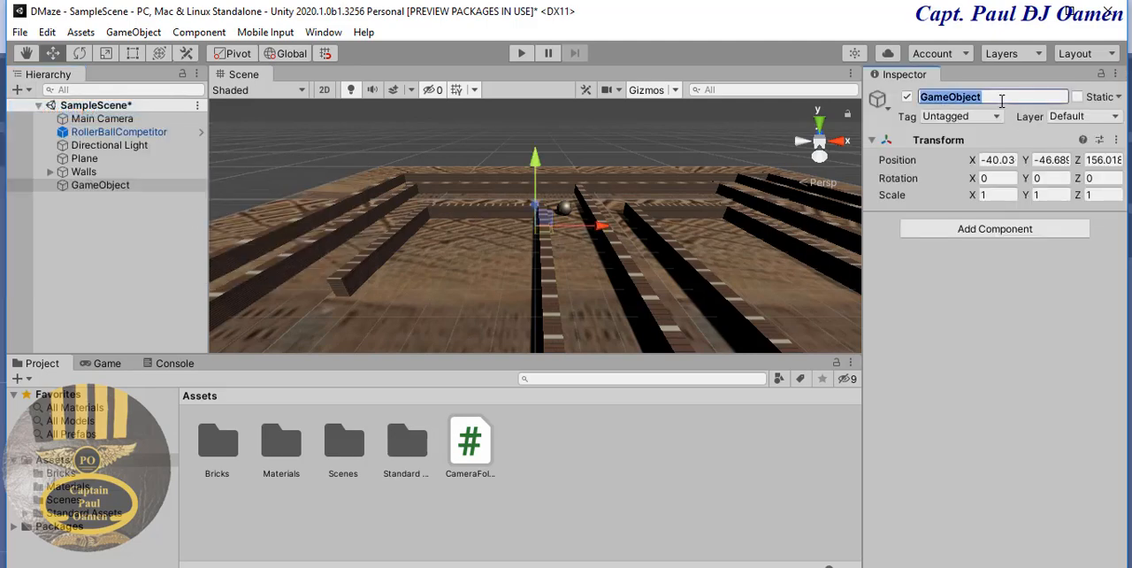
pyautogui.write('Ca')
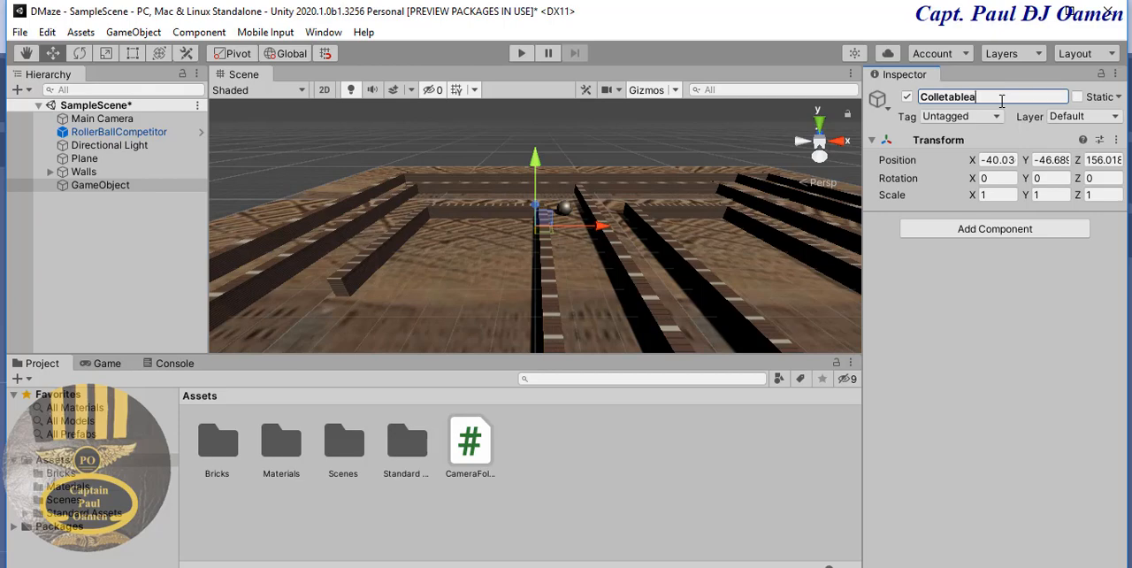
pyautogui.press('Return')
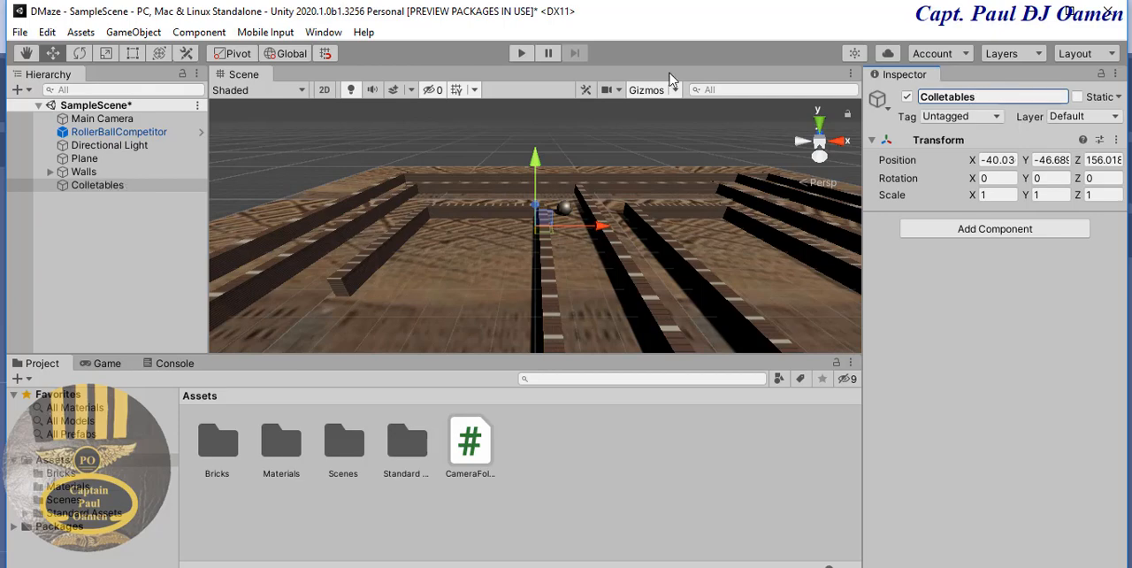
# - Add a 3D cube as a child of Colletables and move it along X to about 30.1
pyautogui.rightClick(97, 185)
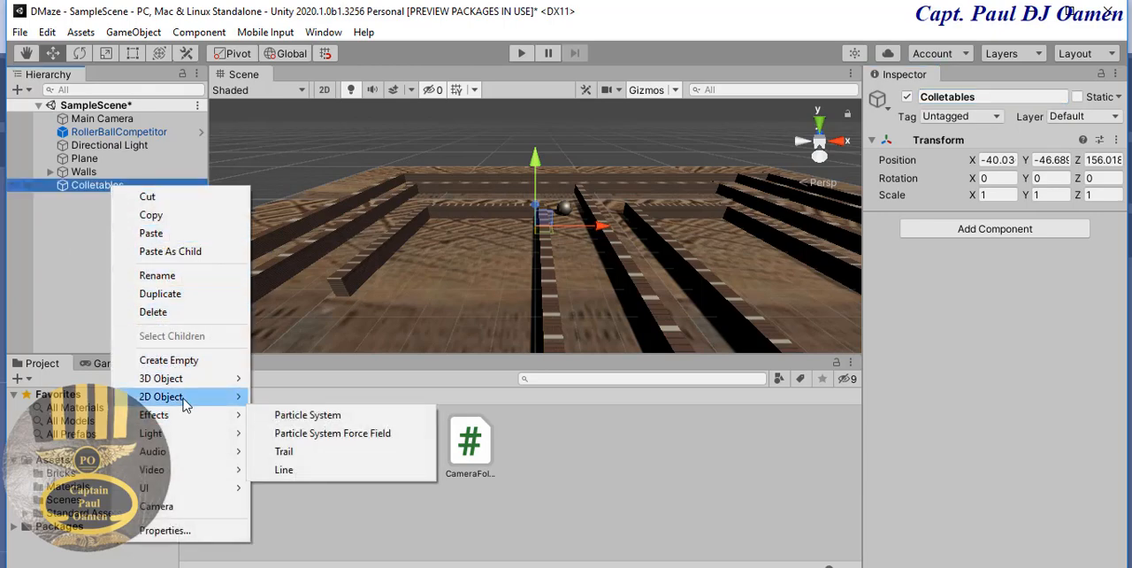
pyautogui.moveTo(184, 381)
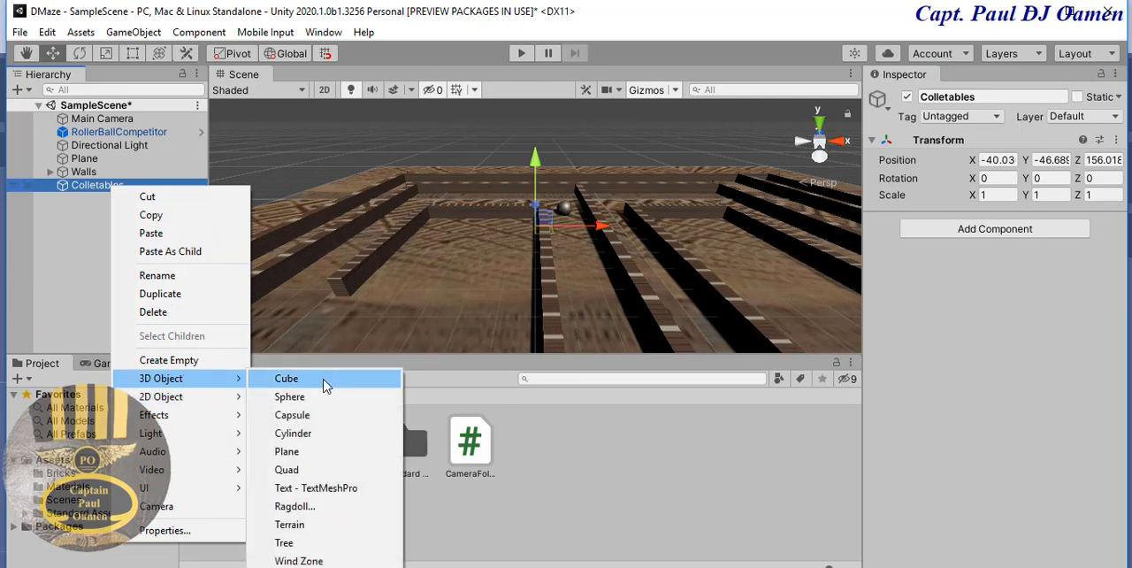
pyautogui.click(287, 379)
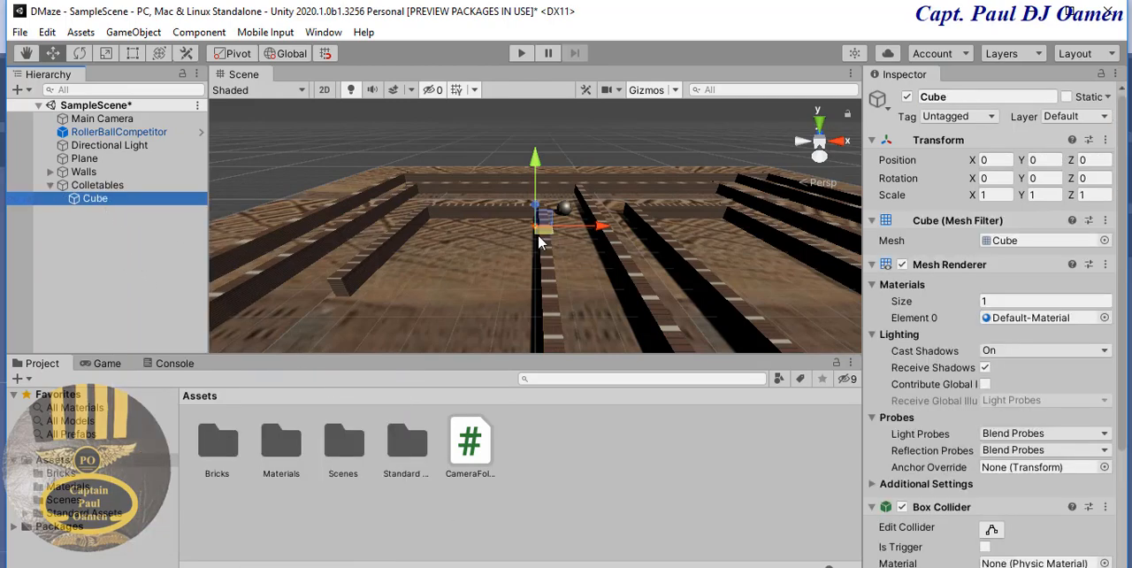
pyautogui.moveTo(600, 227); pyautogui.dragTo(631, 230)
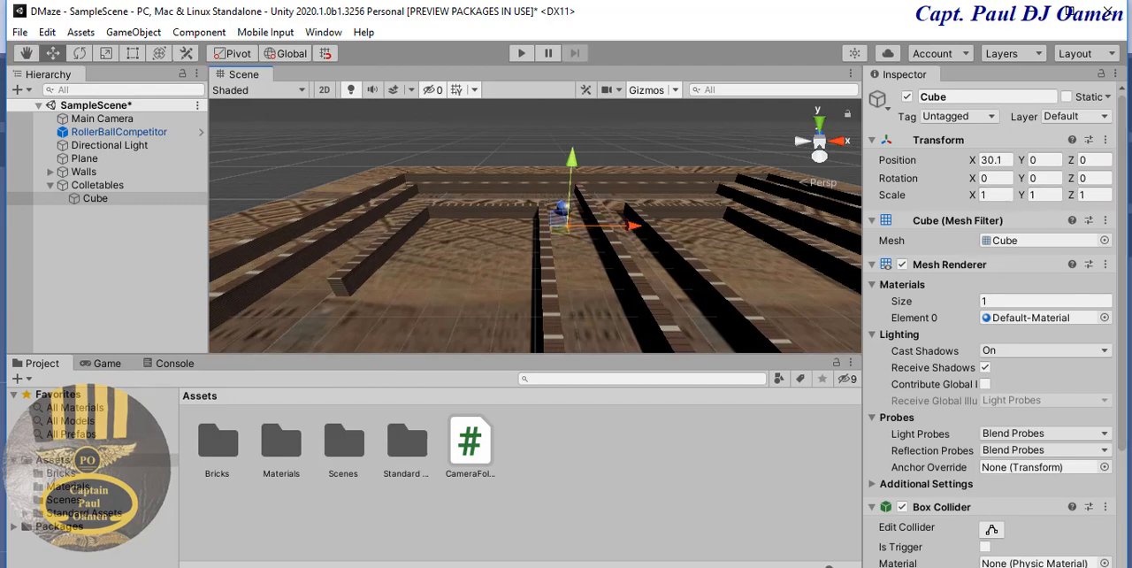
# - Scale the new collectable cube to 8 on the X, Y and Z axes
pyautogui.click(994, 196)
pyautogui.write('8')
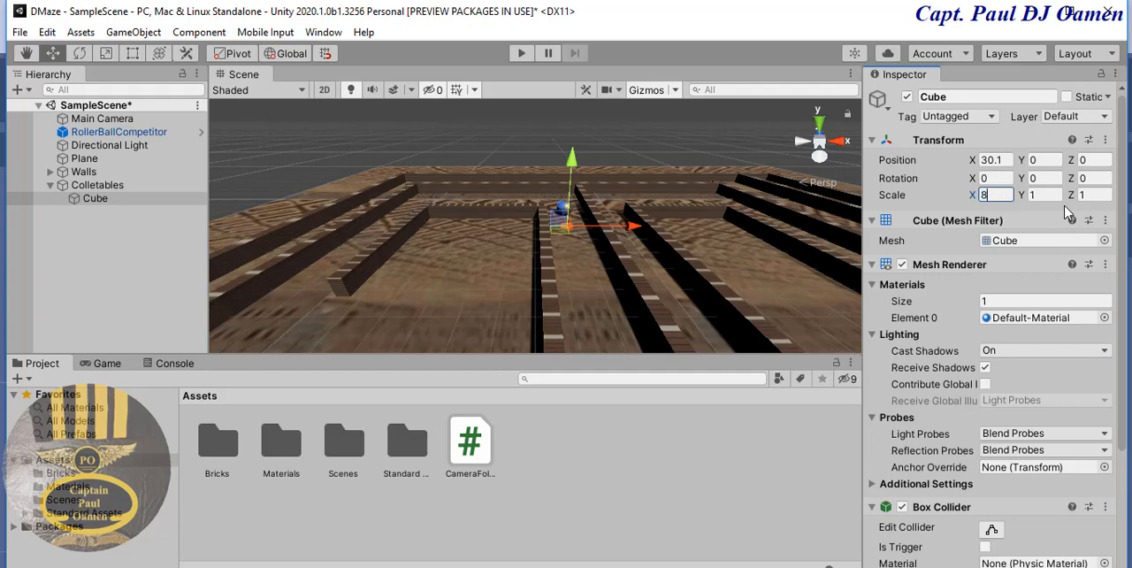
pyautogui.click(1057, 195)
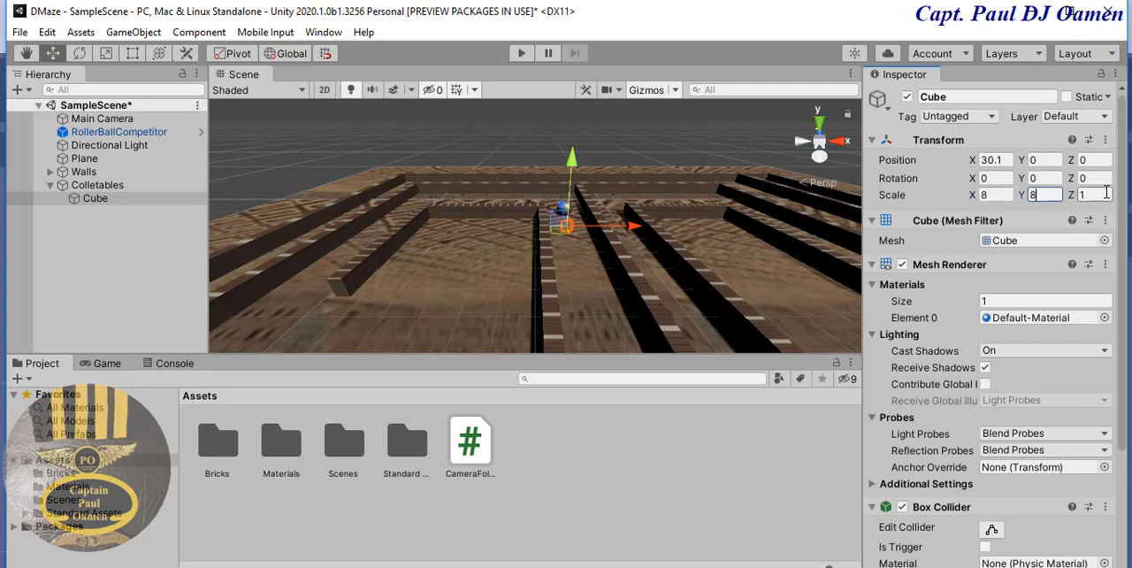
pyautogui.write('8')
pyautogui.click(1085, 194)
pyautogui.write('8')
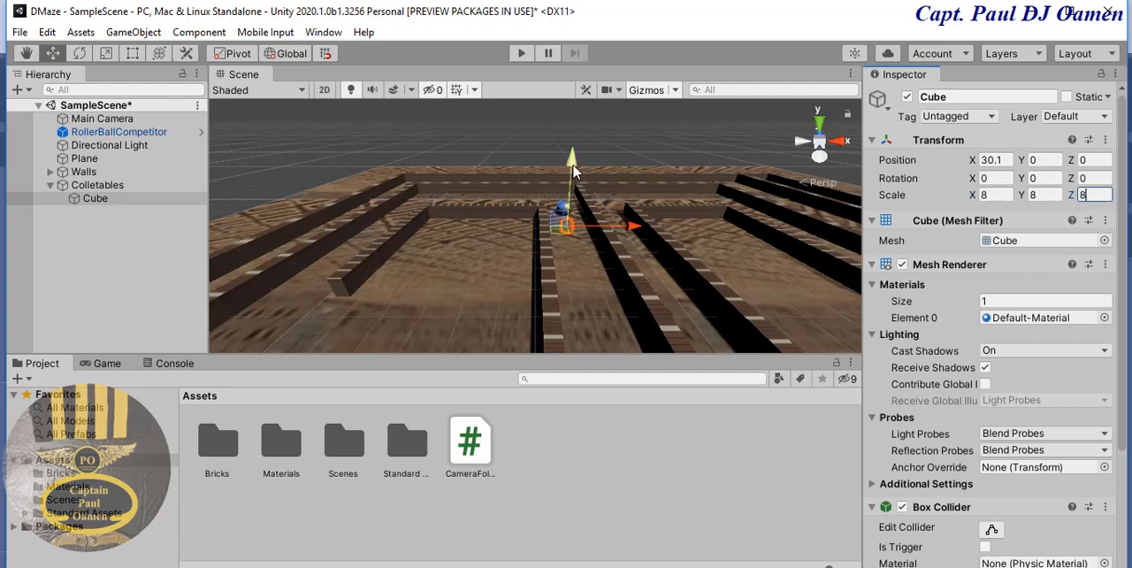
# - Move the collectable cube into the corridor in front of the ball, at about X 15.6, Y 50.5, Z -124.4
pyautogui.moveTo(573, 166)
pyautogui.mouseDown()
pyautogui.moveTo(586, 123)
pyautogui.moveTo(584, 172)
pyautogui.mouseUp()
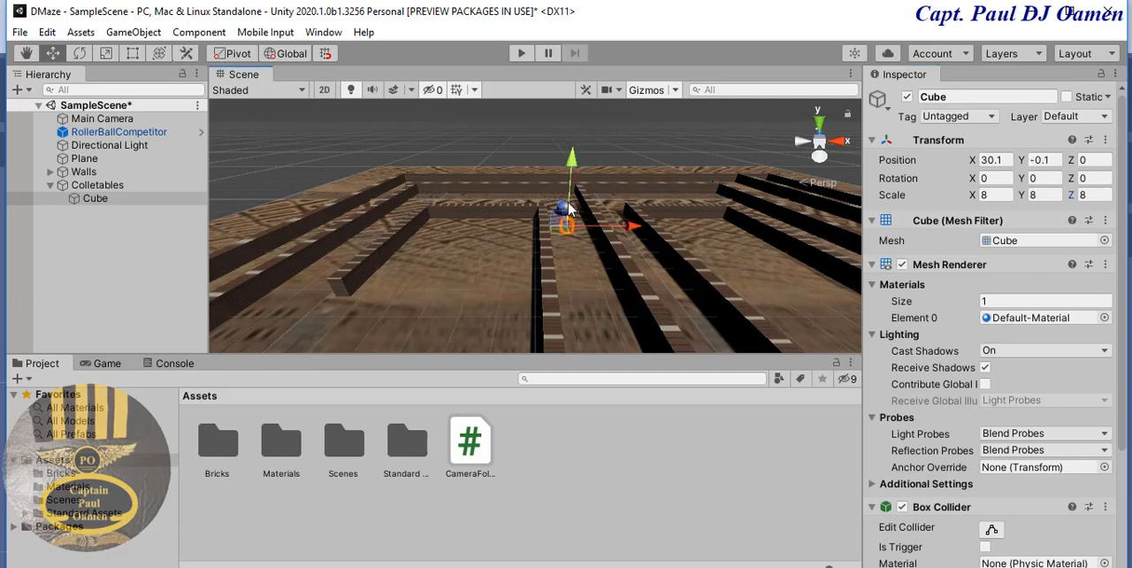
pyautogui.moveTo(563, 204); pyautogui.dragTo(573, 231)
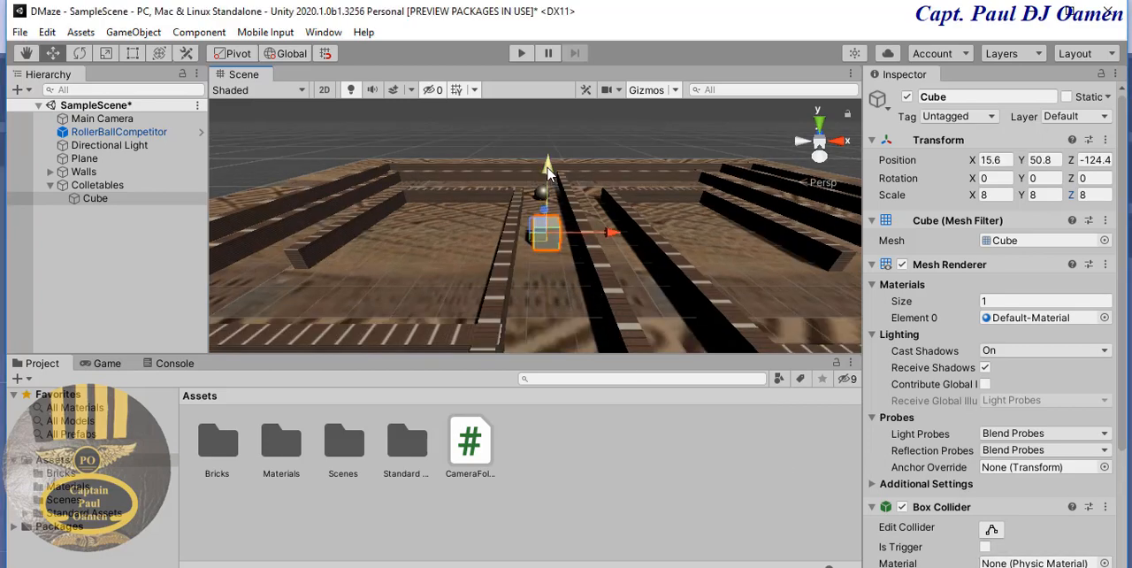
pyautogui.moveTo(549, 174); pyautogui.dragTo(549, 176)
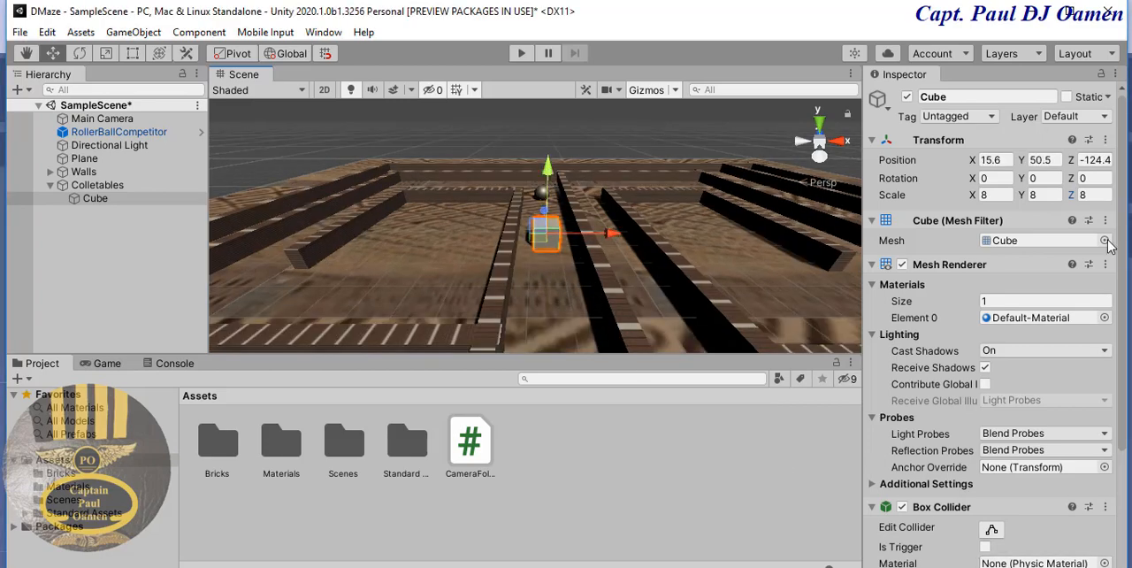
# - Set the collectable cube's rotation to 50 on the X, Y and Z axes
pyautogui.click(991, 180)
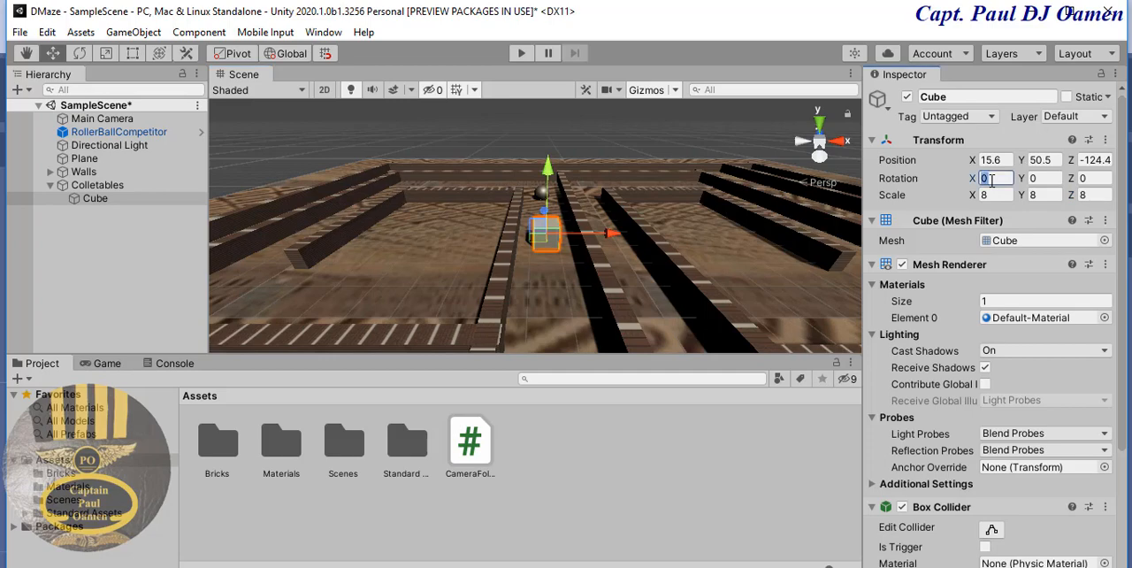
pyautogui.write('50')
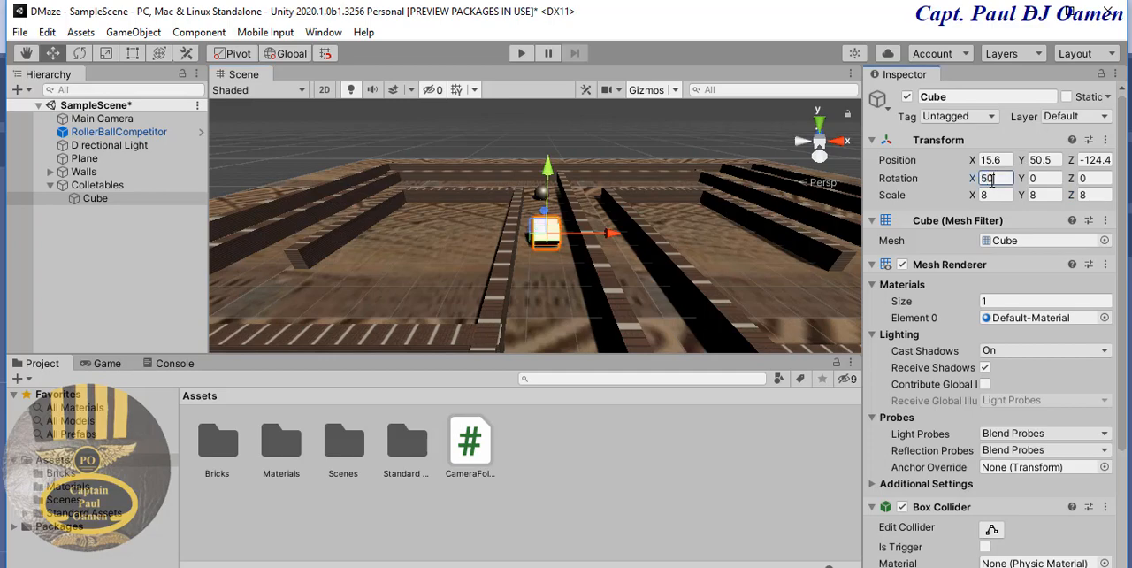
pyautogui.press('Tab')
pyautogui.write('505')
pyautogui.press('Tab')
pyautogui.write('02')
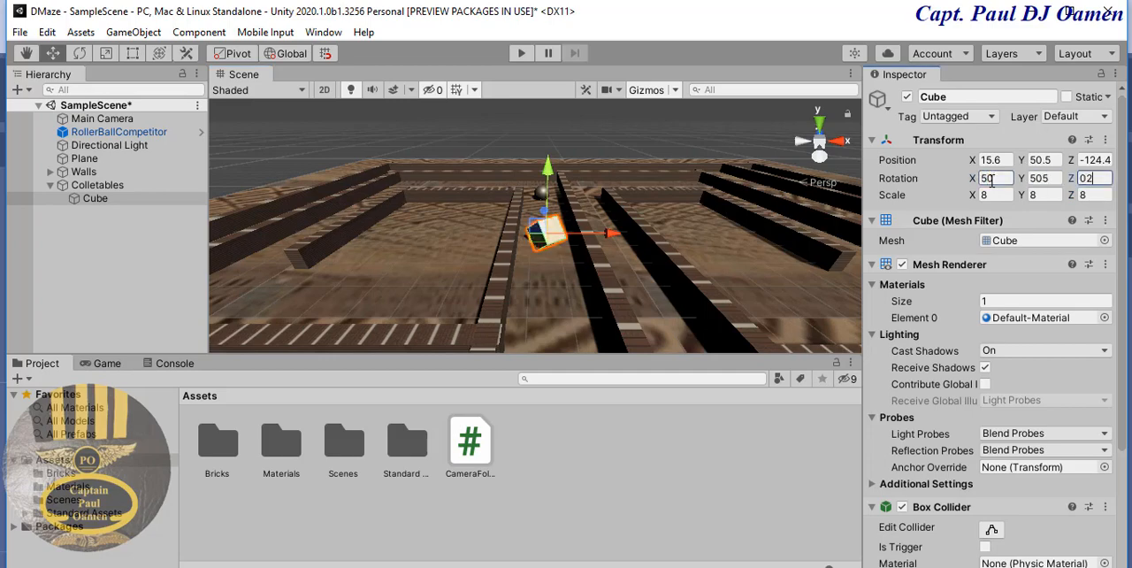
pyautogui.press('BackSpace')
pyautogui.press('BackSpace')
pyautogui.write('50')
pyautogui.click(1049, 177)
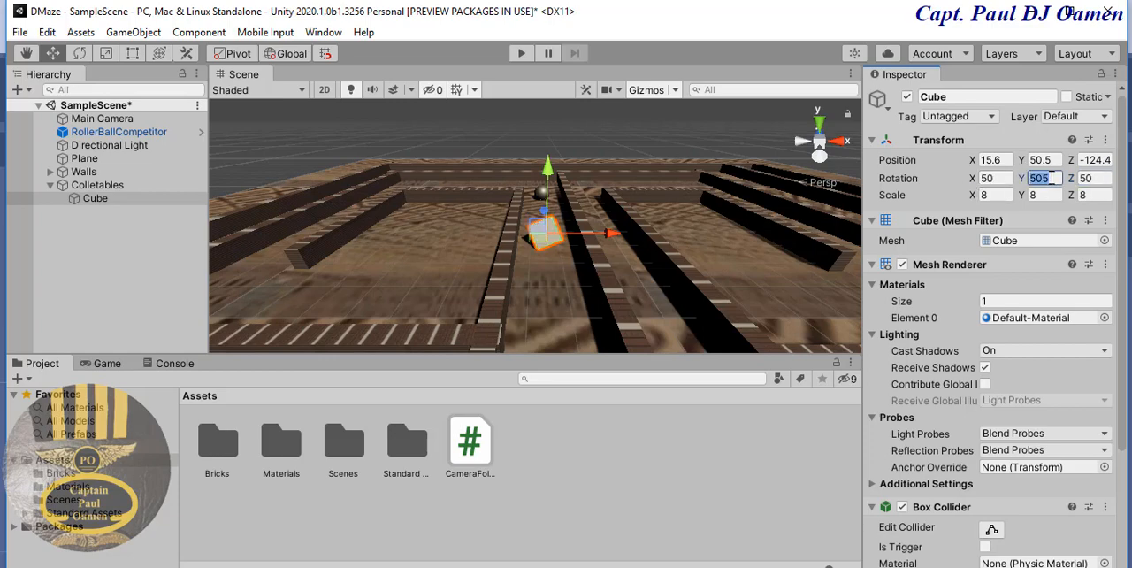
pyautogui.click(1050, 177)
pyautogui.press('BackSpace')
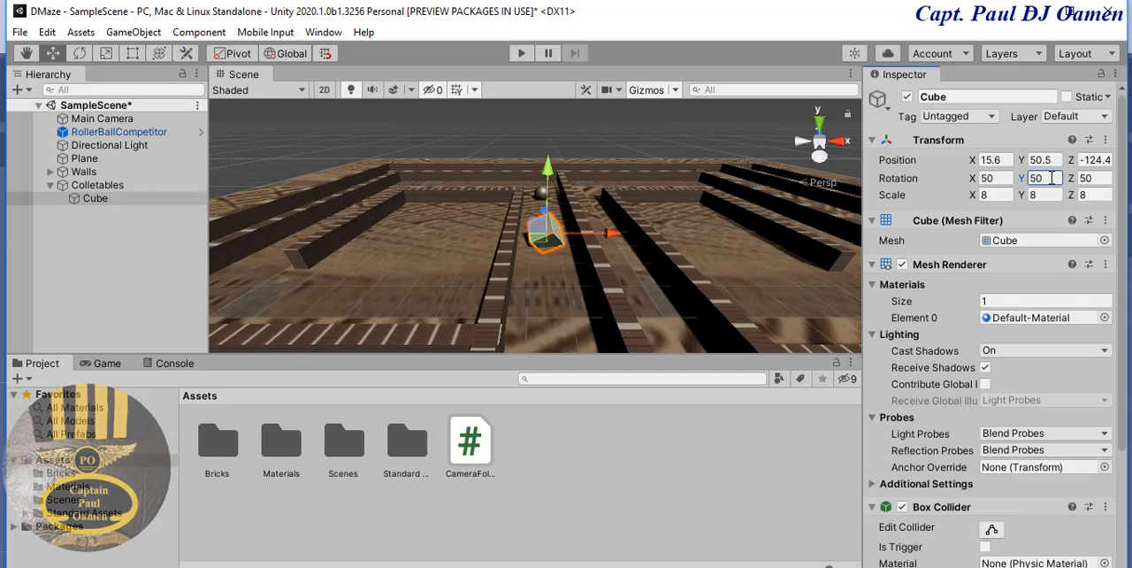
# - Raise the collectable cube to about Y 52.1 and rename it Collect
pyautogui.moveTo(549, 177); pyautogui.dragTo(548, 170)
pyautogui.click(135, 199)
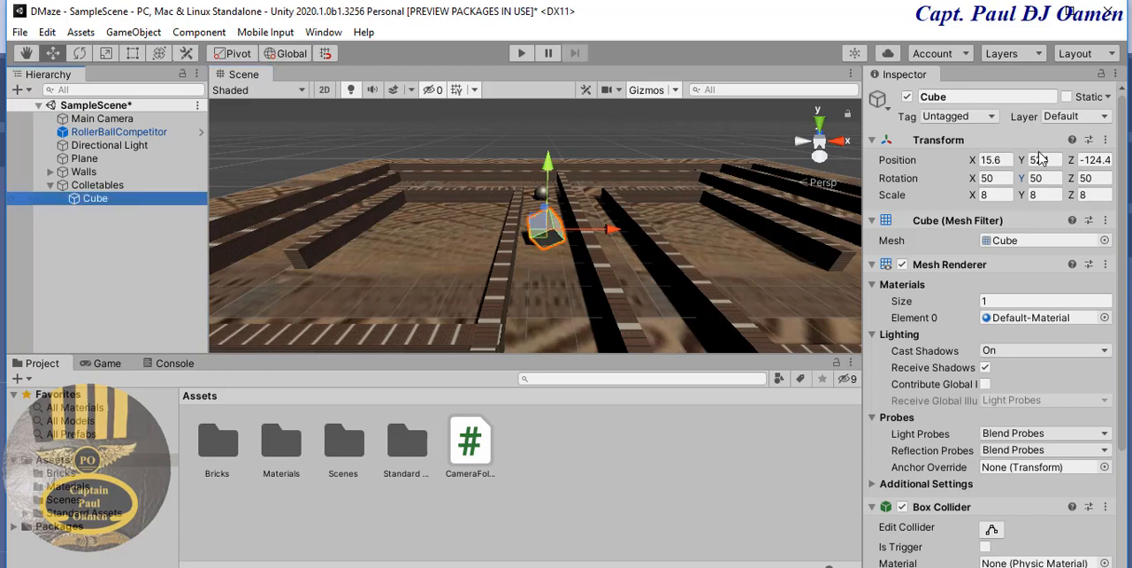
pyautogui.click(971, 98)
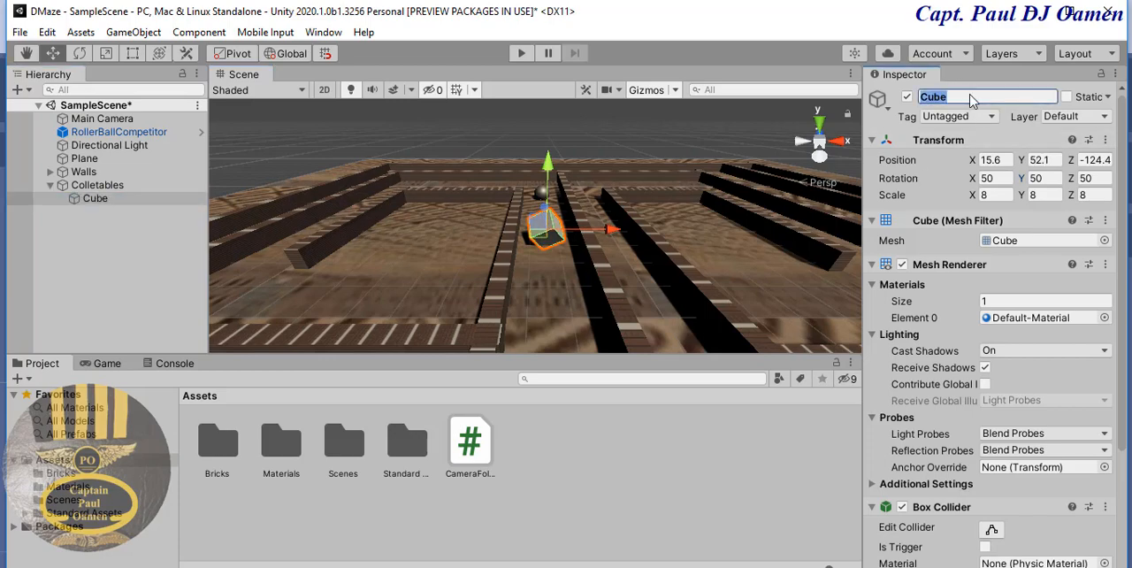
pyautogui.write('C')
pyautogui.press('Return')
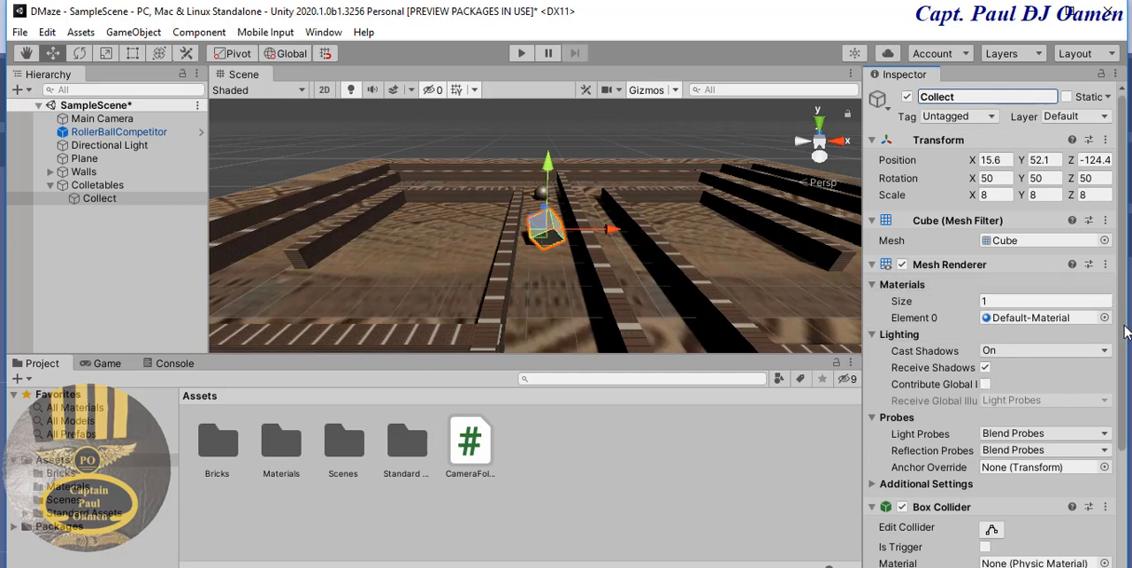
# - Raise the Collect cube slightly, to about Y 52.4
pyautogui.moveTo(1128, 332)
pyautogui.mouseDown()
pyautogui.moveTo(1127, 436)
pyautogui.moveTo(1128, 352)
pyautogui.mouseUp()
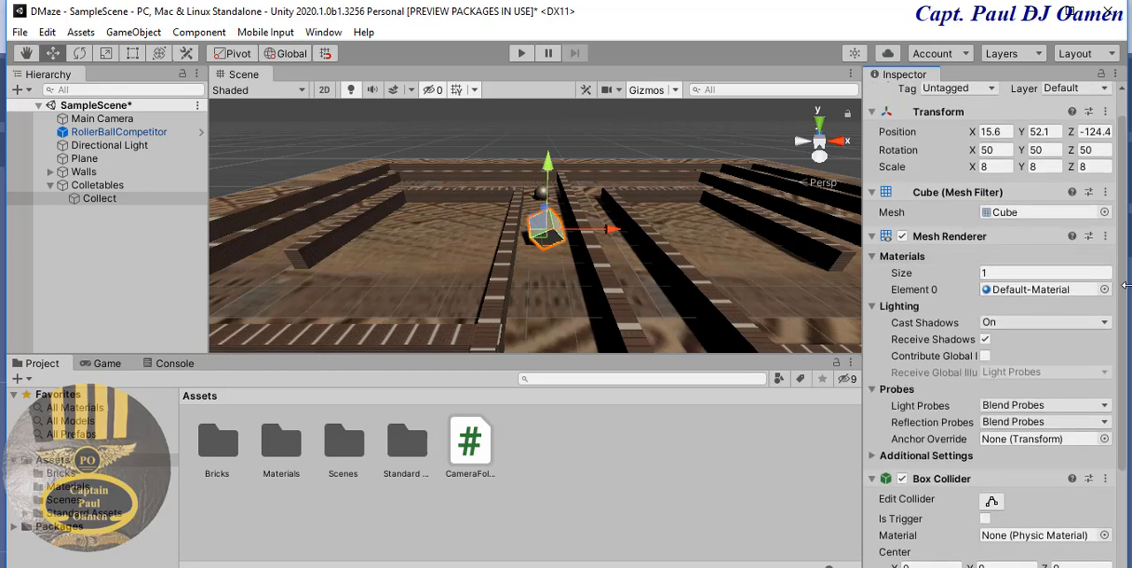
pyautogui.moveTo(1124, 297); pyautogui.dragTo(1127, 412)
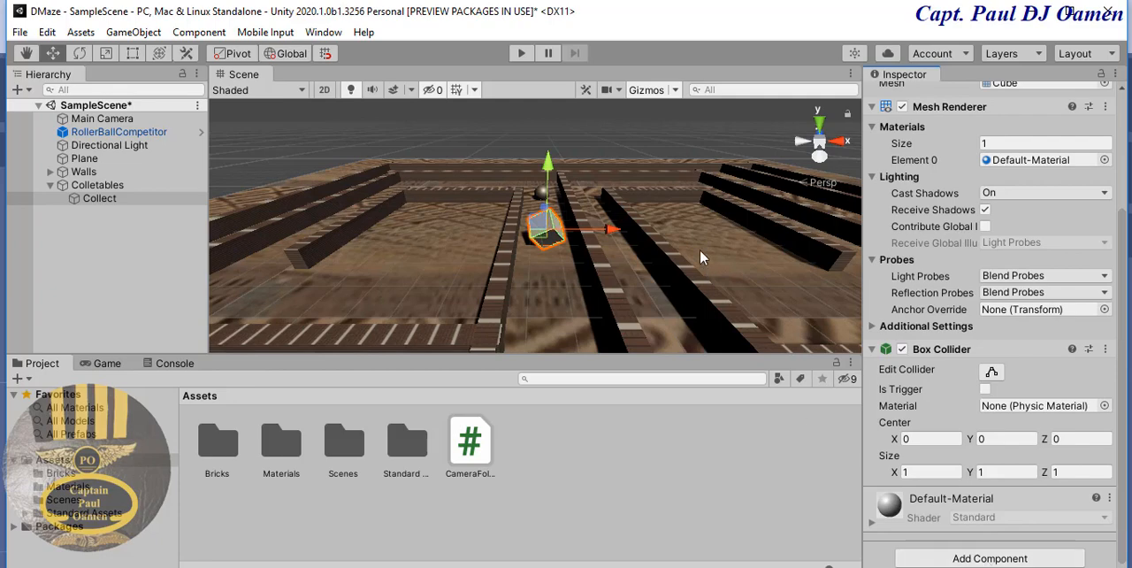
pyautogui.moveTo(549, 168); pyautogui.dragTo(549, 169)
# - Add a new script component named RollCube to the Collect cube
pyautogui.click(990, 557)
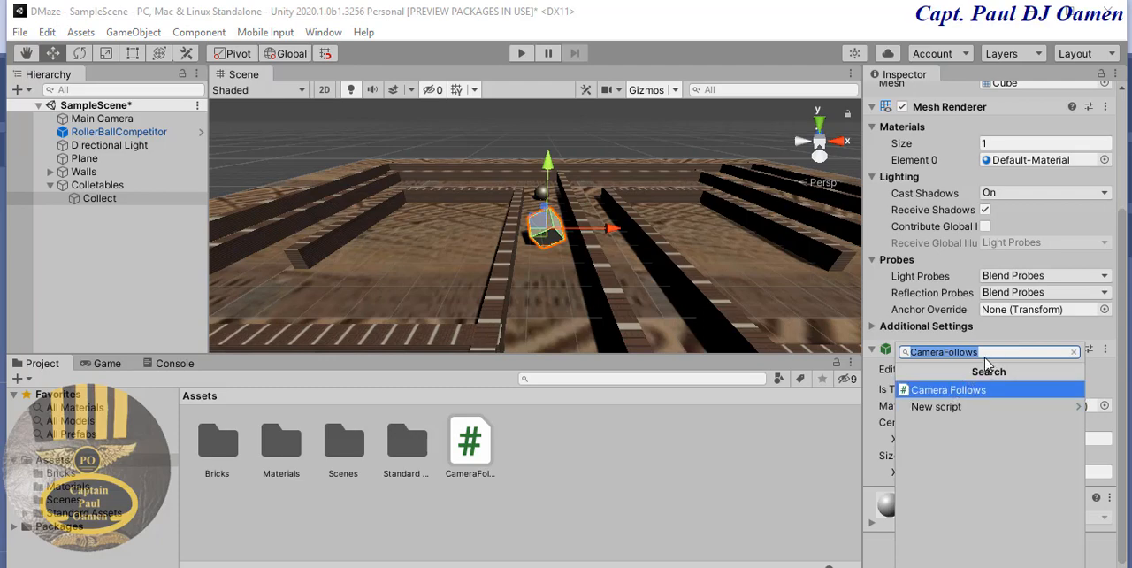
pyautogui.write('R')
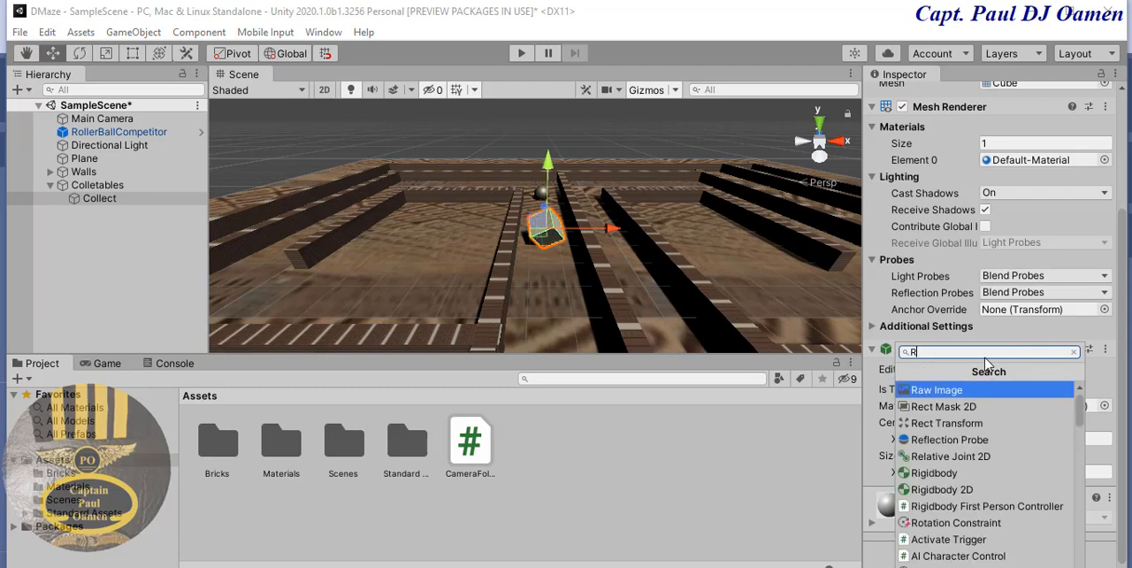
pyautogui.write('o')
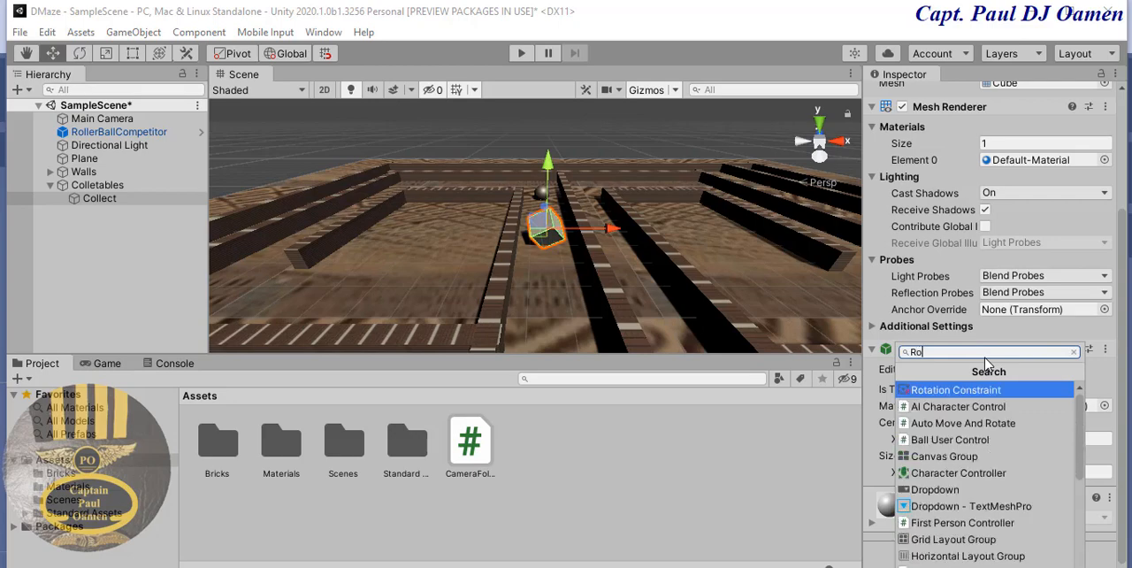
pyautogui.write('l')
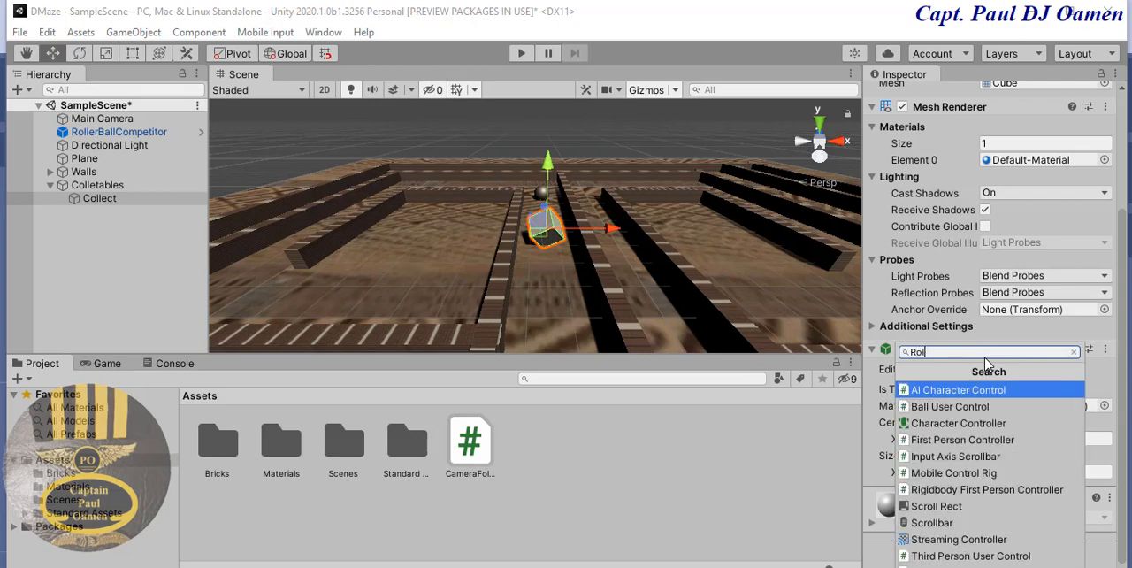
pyautogui.write('lCube')
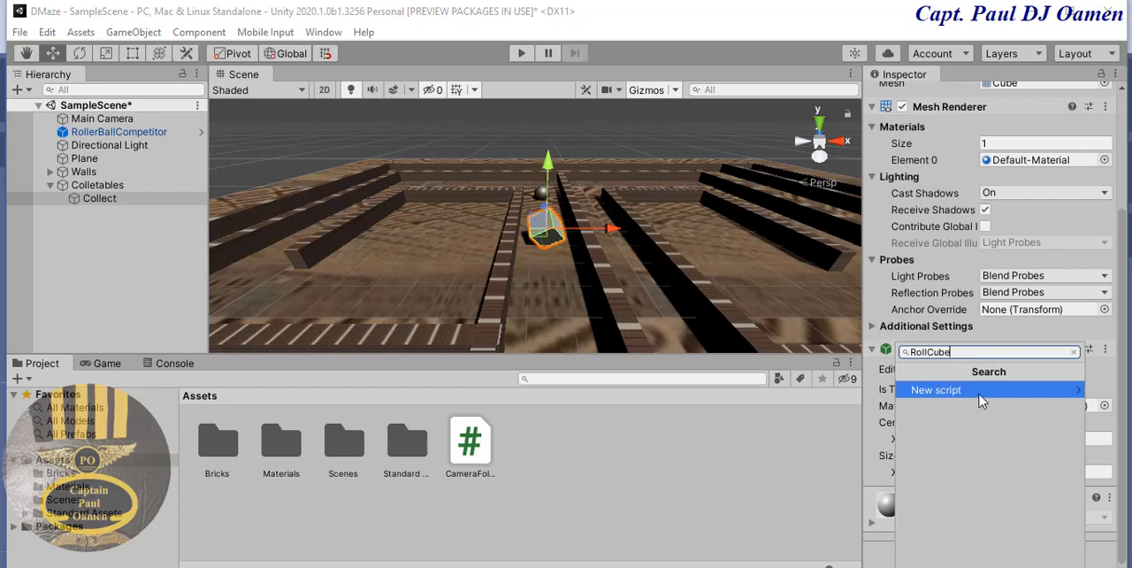
pyautogui.click(980, 400)
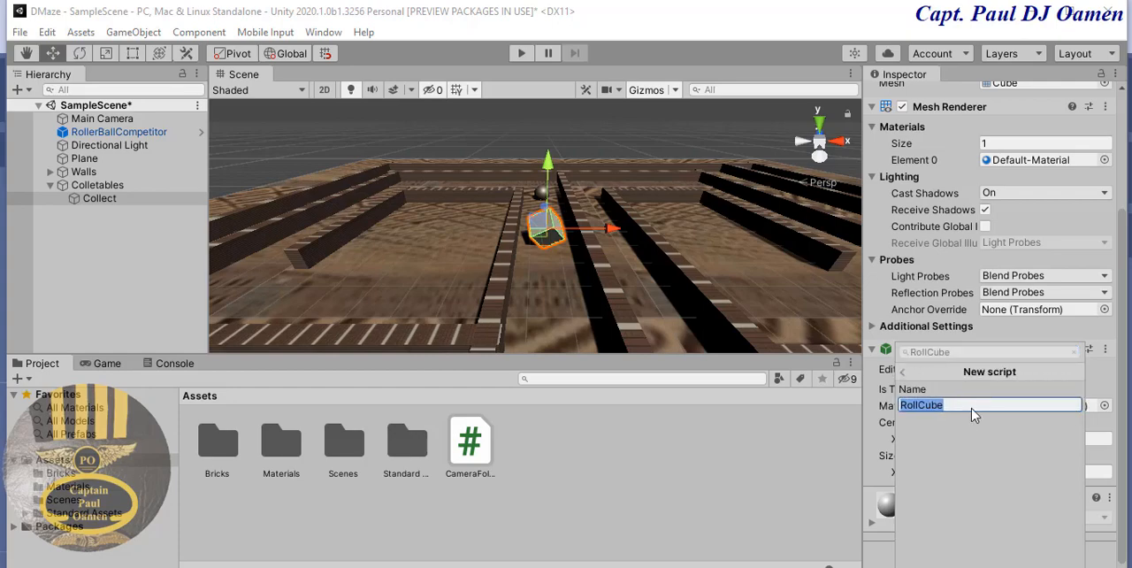
pyautogui.press('Escape')
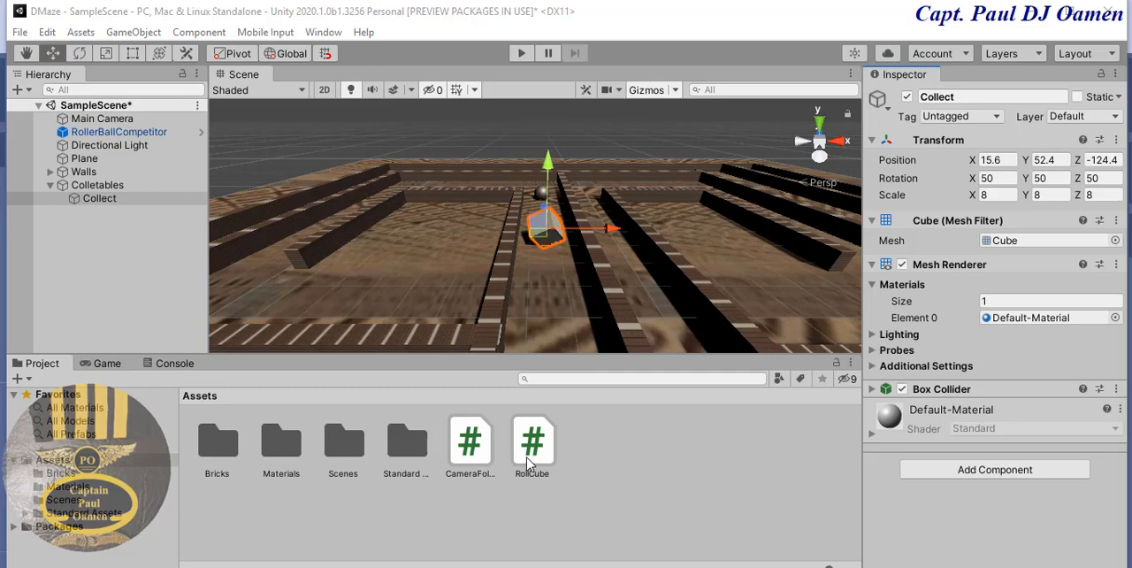
# - Open the RollCube script in Visual Studio and delete its Start method along with the comments above Start and Update
pyautogui.doubleClick(526, 457)
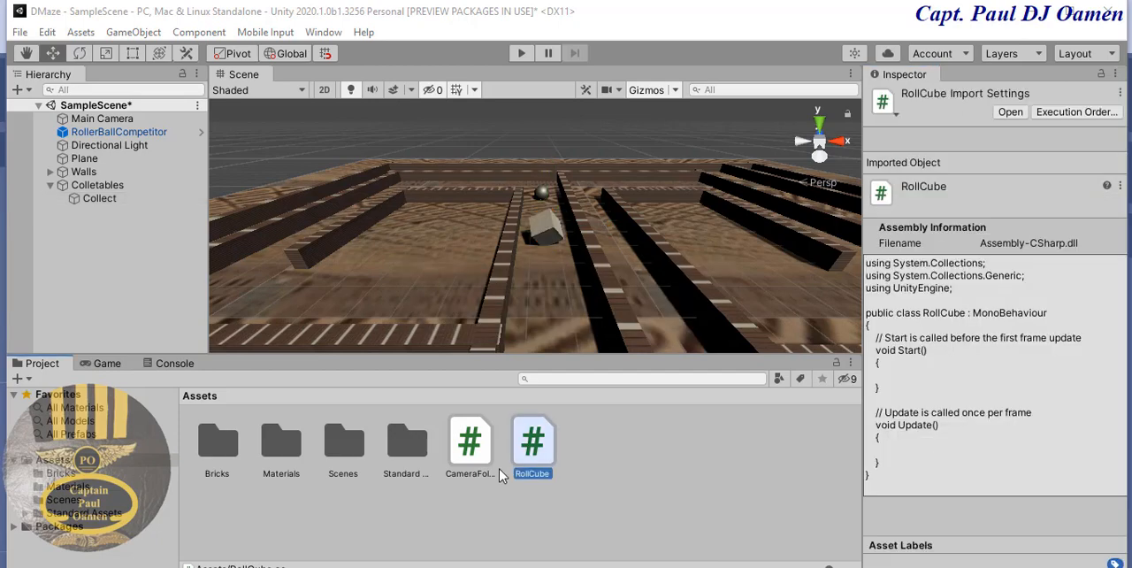
pyautogui.click(1010, 112)
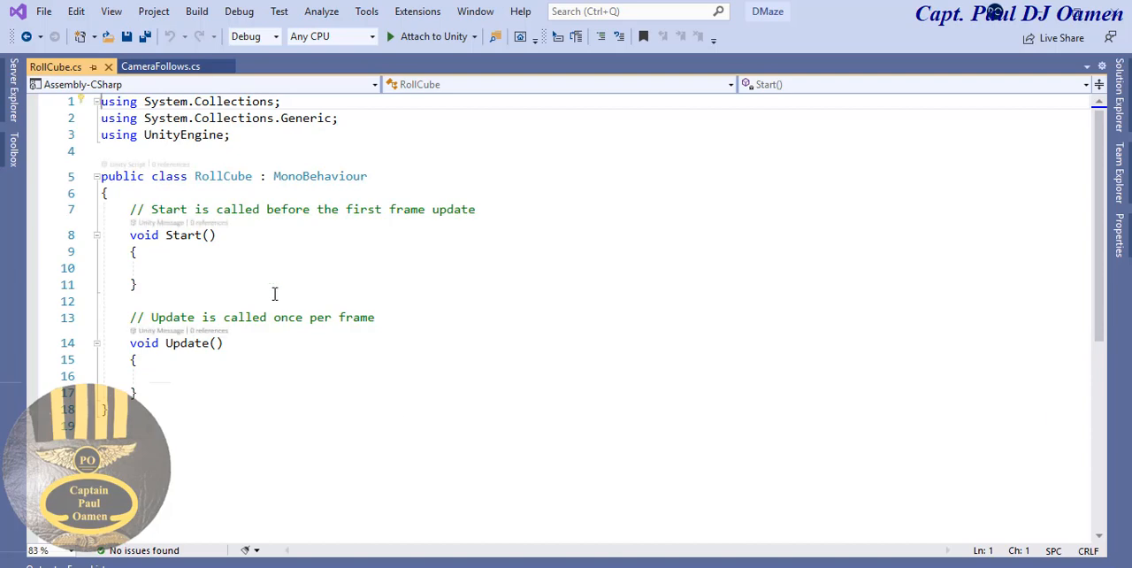
pyautogui.click(116, 209)
pyautogui.moveTo(149, 228); pyautogui.dragTo(394, 319)
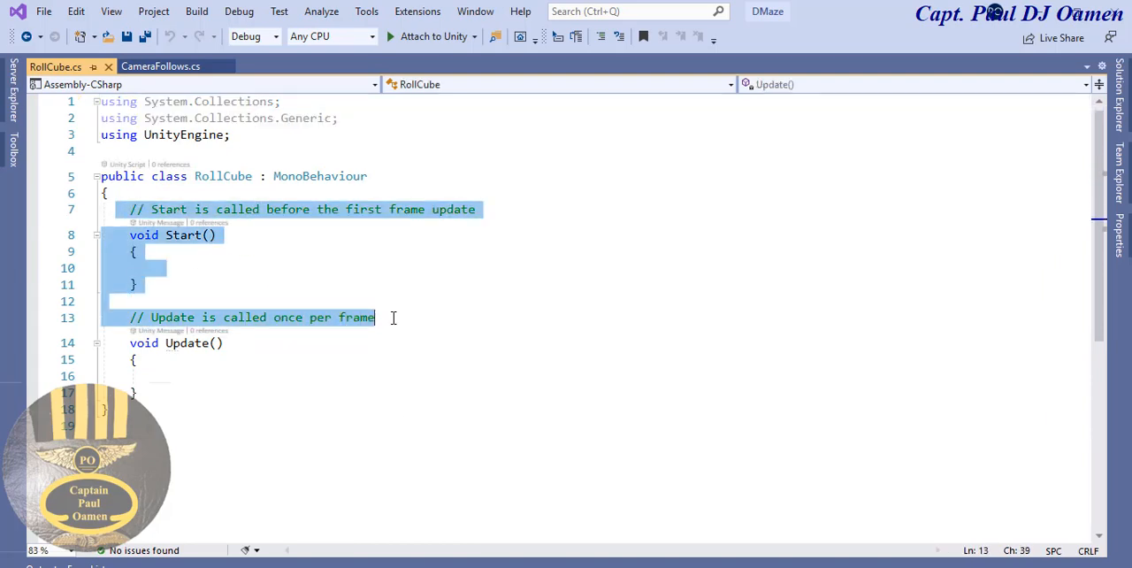
pyautogui.press('Delete')
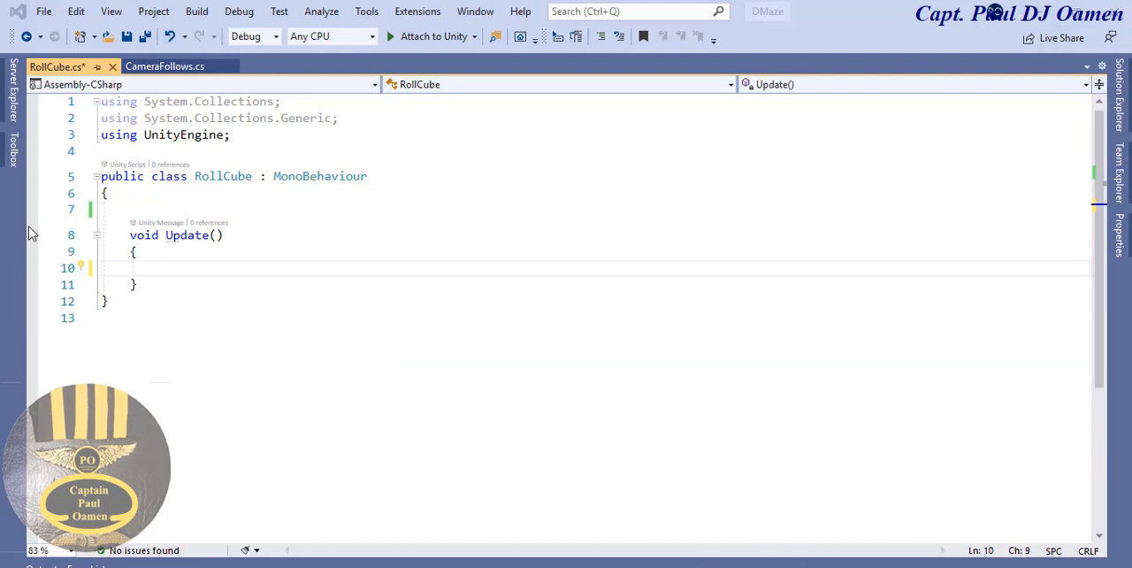
# - Begin a transform.Rotate statement inside the Update method of the RollCube script
pyautogui.click(165, 266)
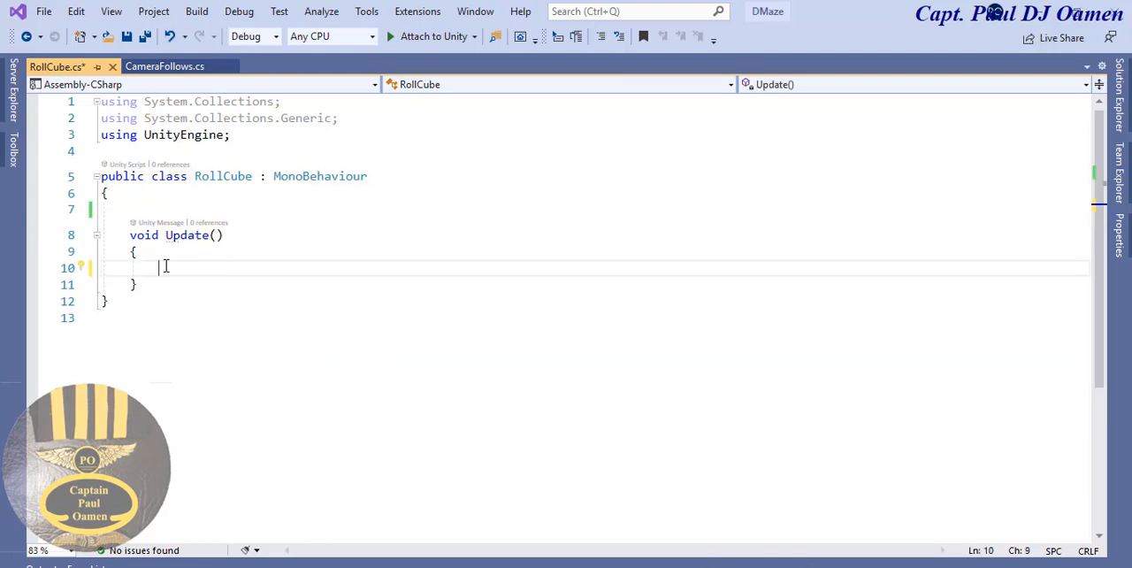
pyautogui.write('tr')
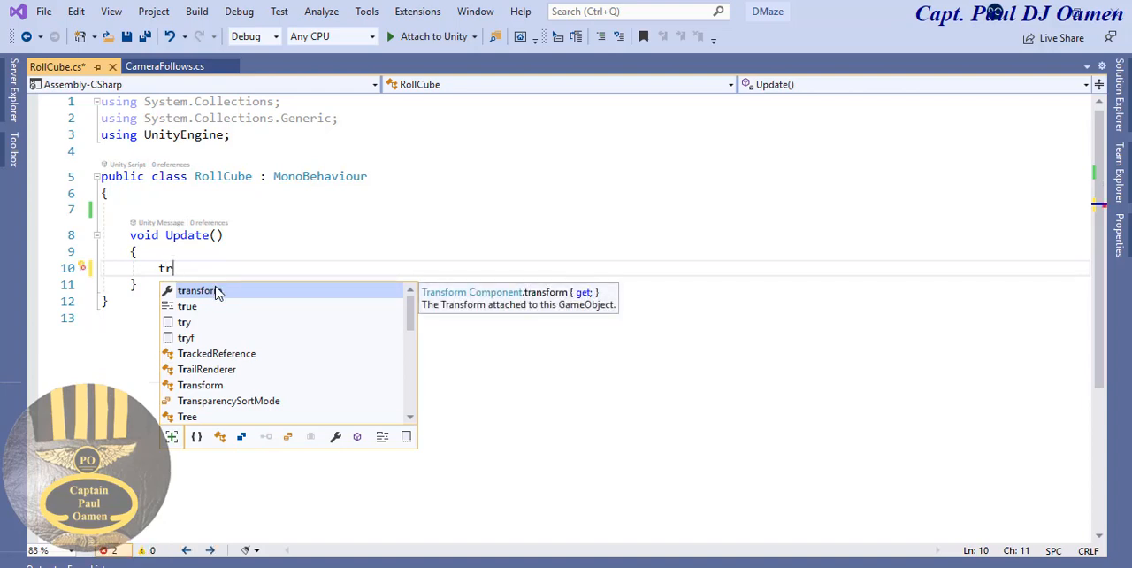
pyautogui.doubleClick(220, 294)
pyautogui.write('.')
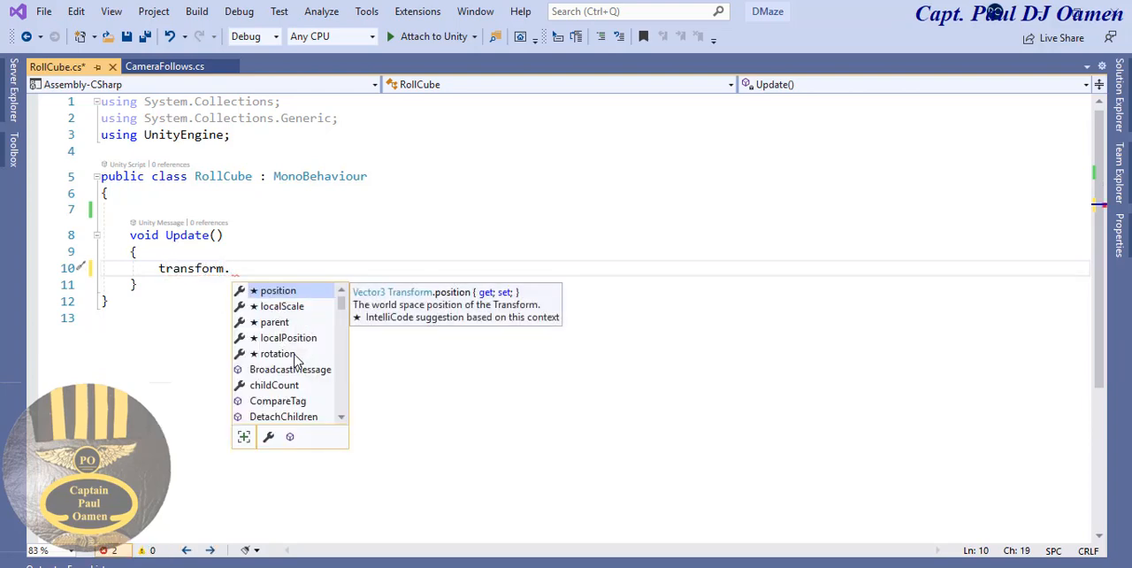
pyautogui.write('r')
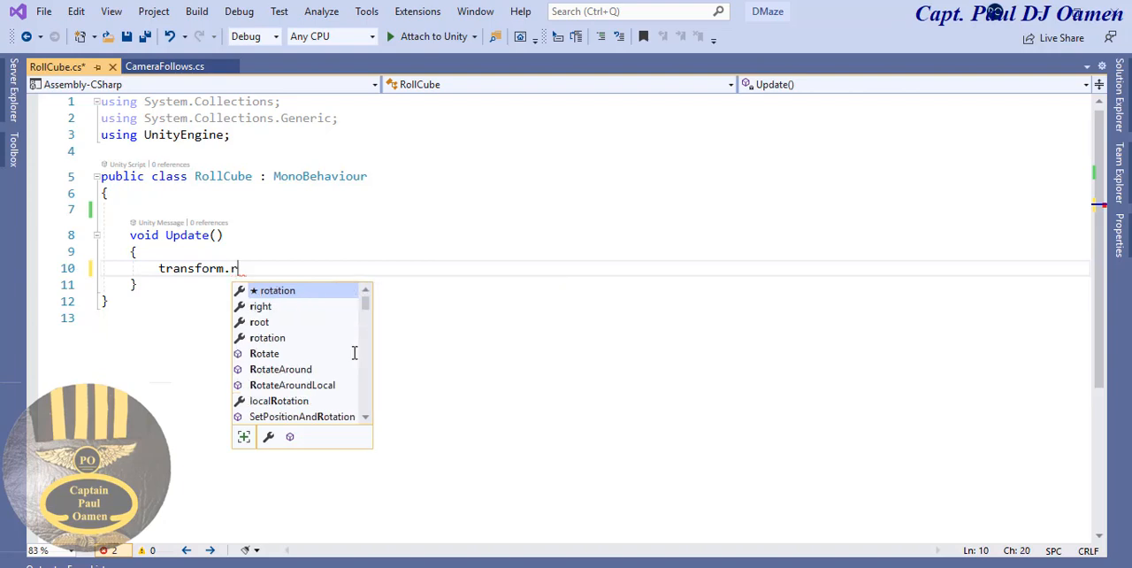
pyautogui.doubleClick(271, 356)
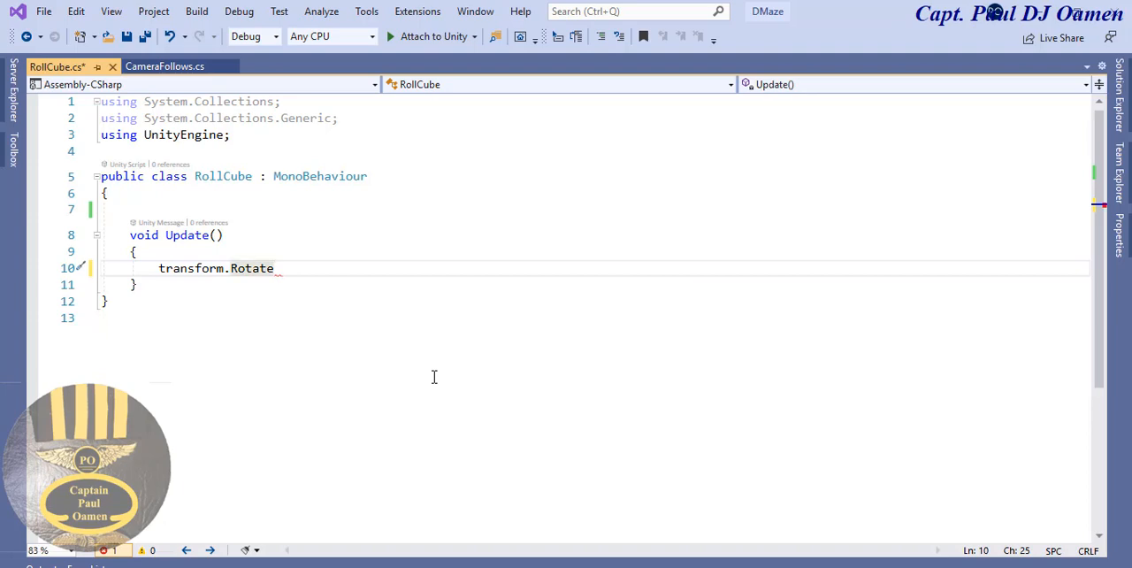
# - Give the Rotate call a new Vector3 argument with the values 50, 50, 50
pyautogui.write('(new')
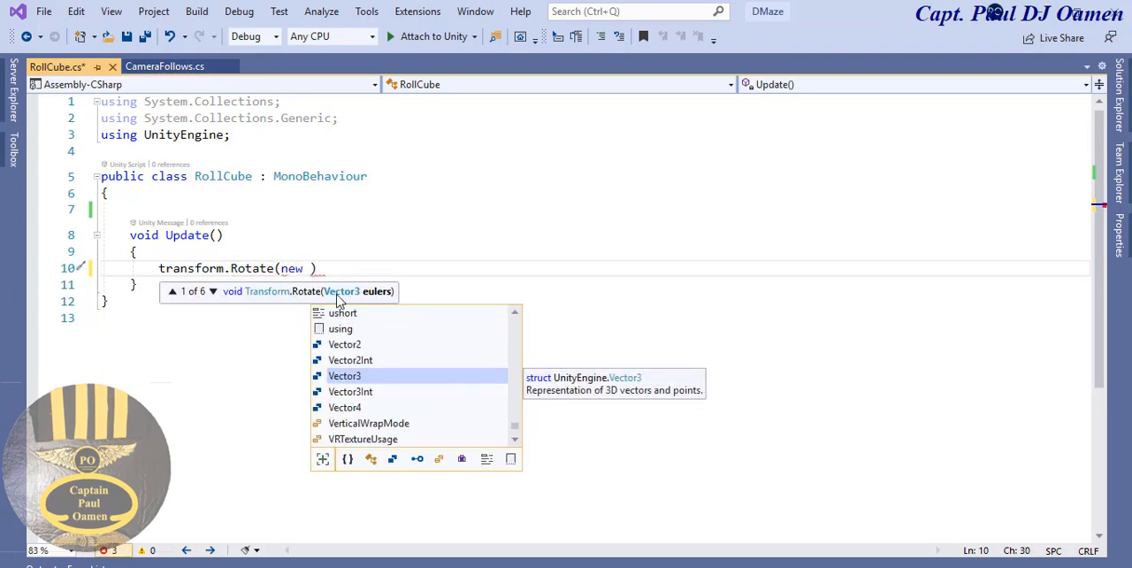
pyautogui.doubleClick(345, 377)
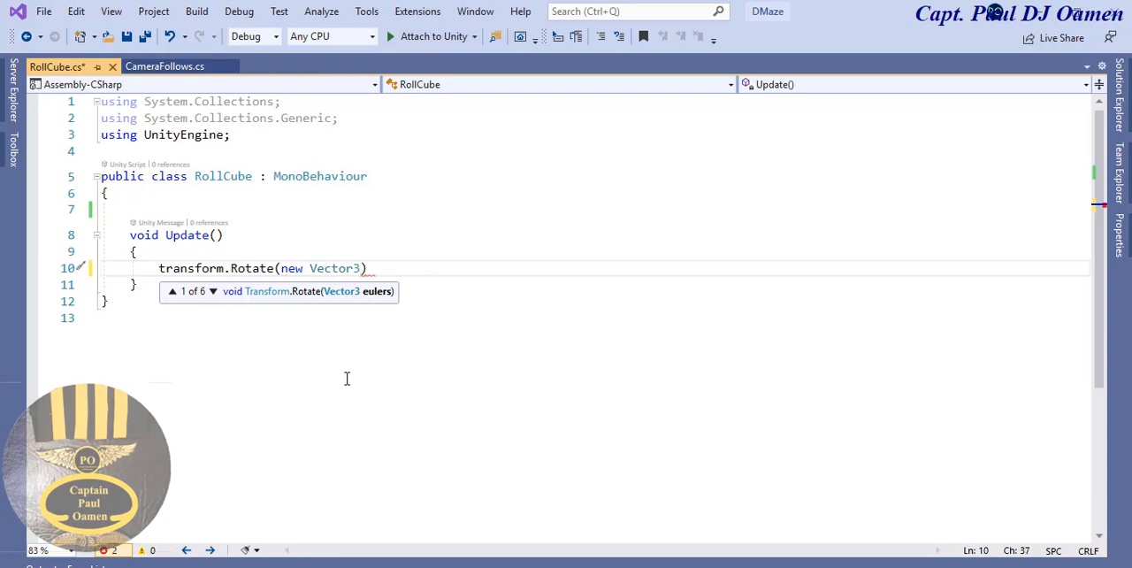
pyautogui.write('()')
pyautogui.click(370, 268)
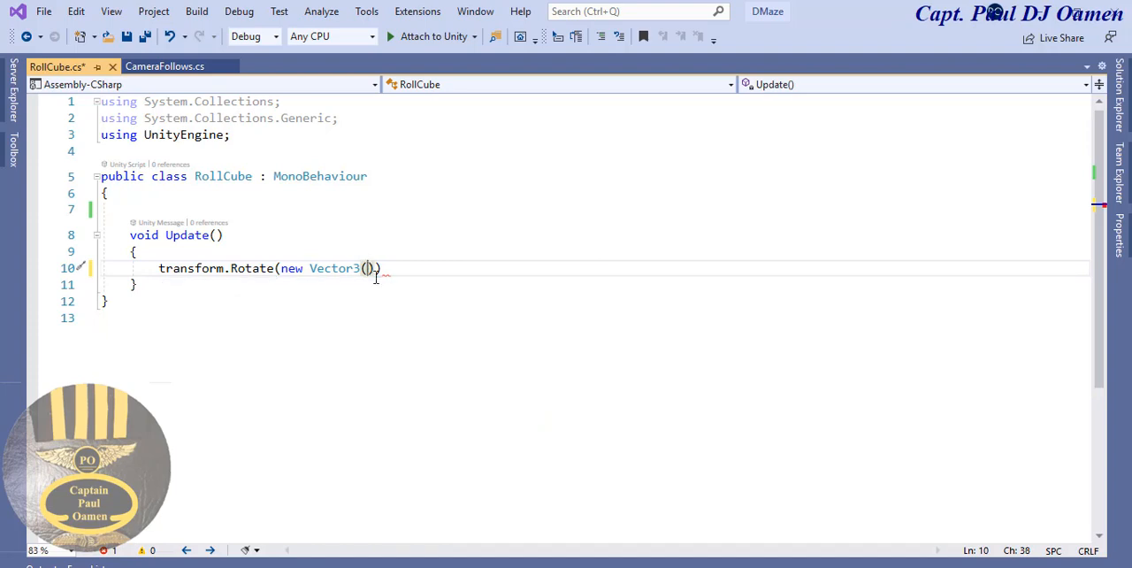
pyautogui.write('50')
pyautogui.write(',50,')
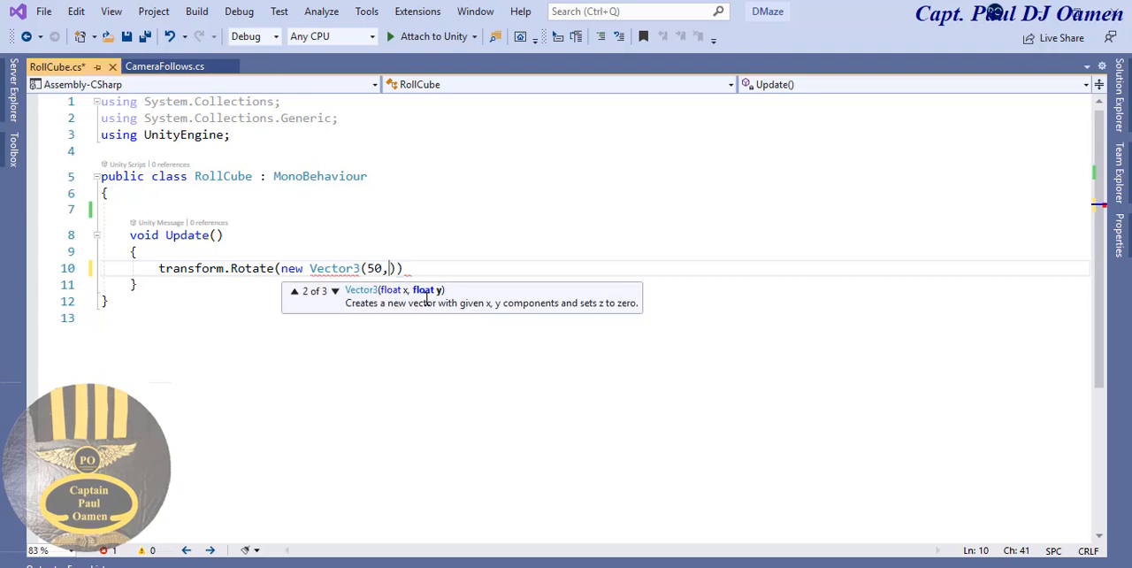
pyautogui.write('50')
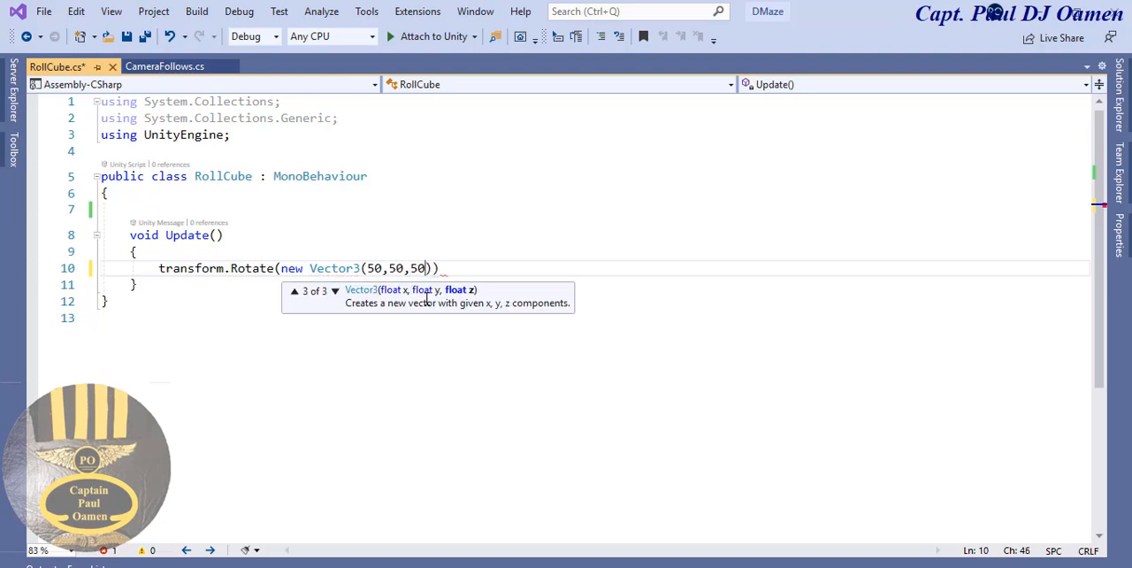
pyautogui.write(')')
pyautogui.write(' * ')
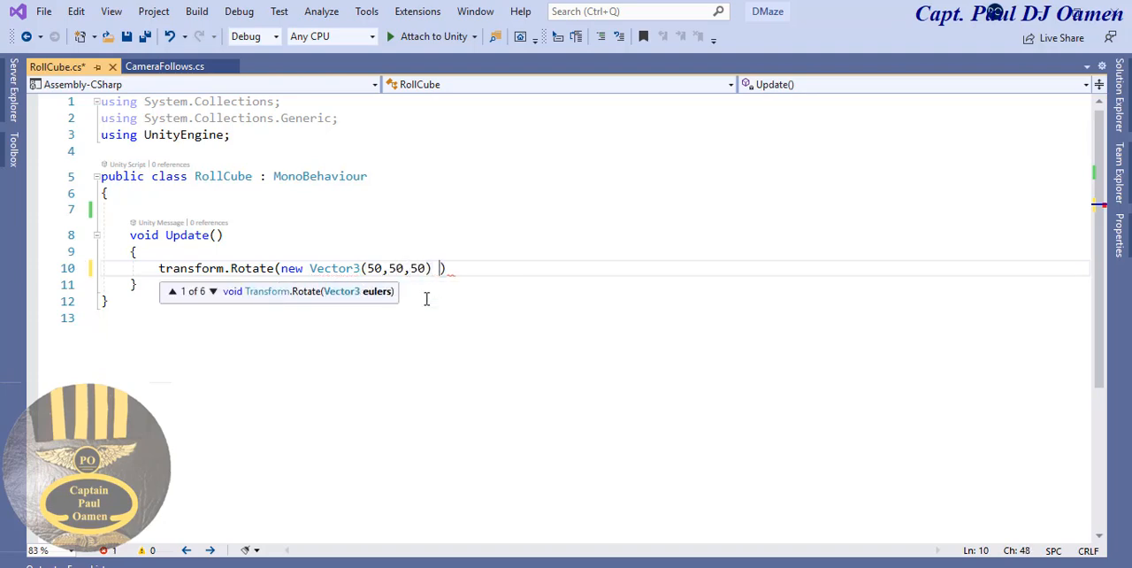
pyautogui.write('Time.')
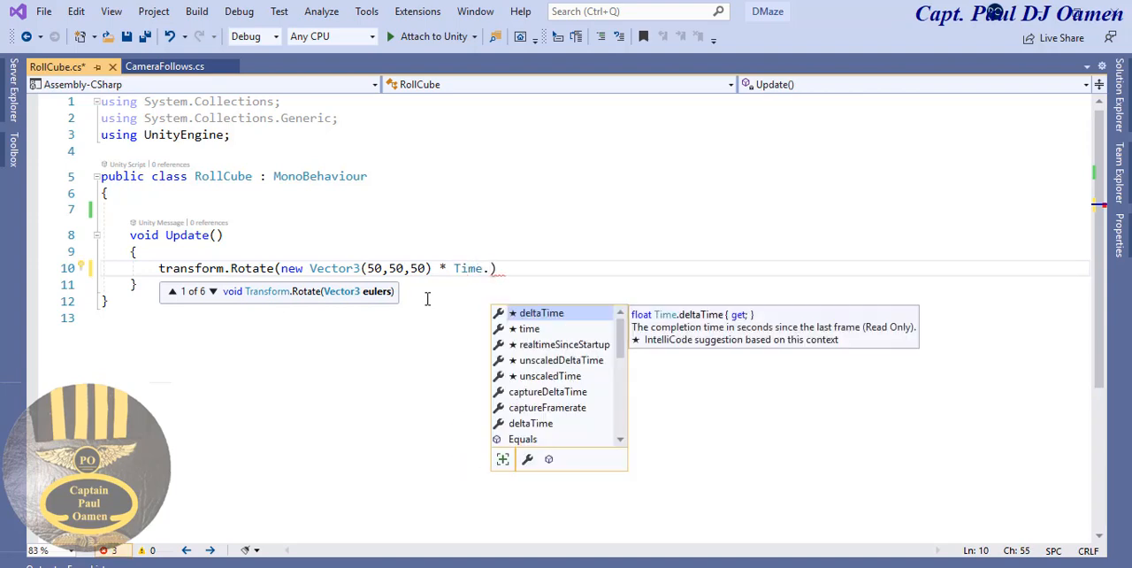
# - Multiply the rotation vector by Time.deltaTime and end the Rotate statement with a semicolon
pyautogui.doubleClick(564, 315)
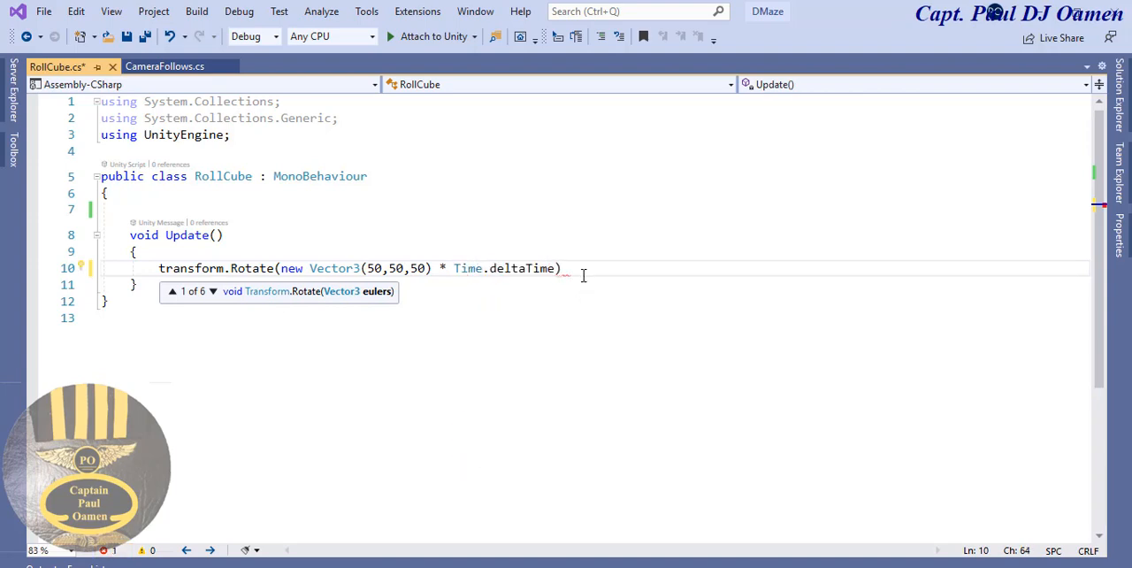
pyautogui.click(581, 273)
pyautogui.write(';')
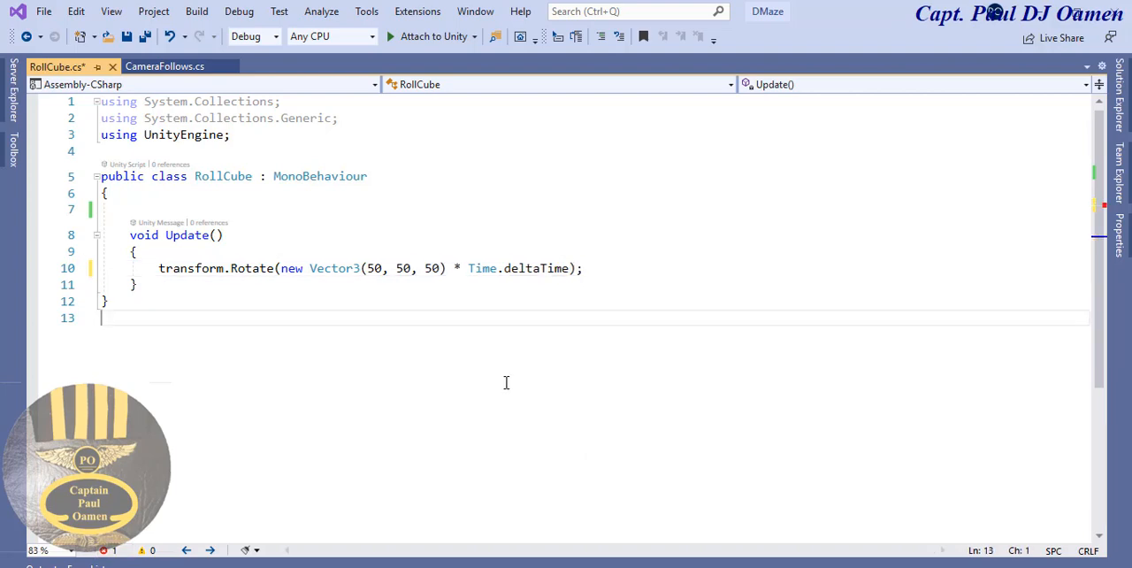
# - Save the RollCube script with its completed Rotate statement and switch back to the Unity editor
pyautogui.click(562, 270)
pyautogui.moveTo(570, 268); pyautogui.dragTo(447, 268)
pyautogui.click(456, 345)
pyautogui.hotkey('ctrl', 's')
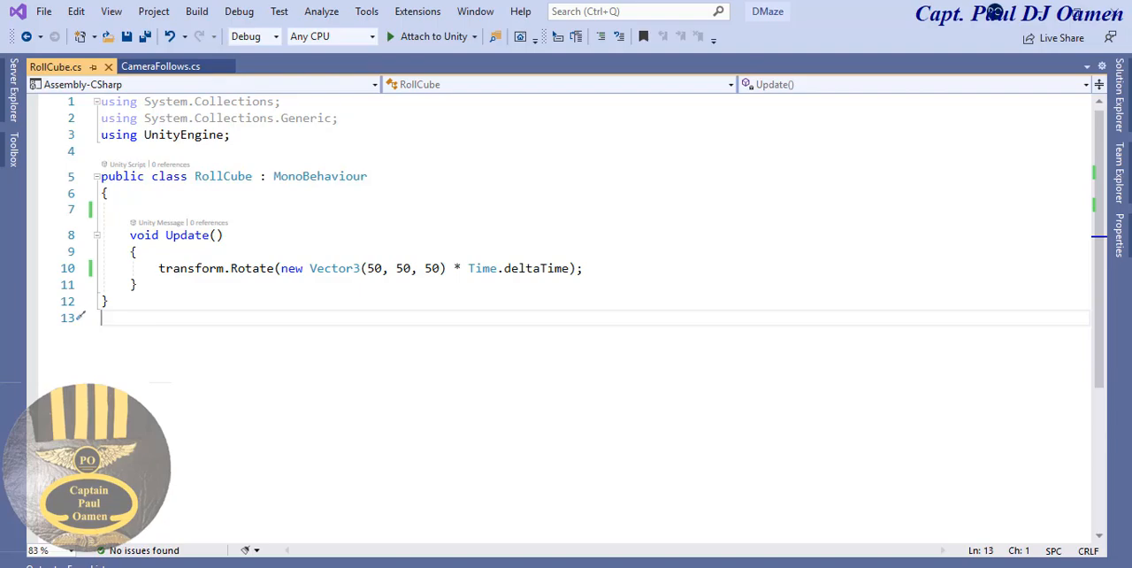
pyautogui.moveTo(590, 561)
pyautogui.click(501, 536)
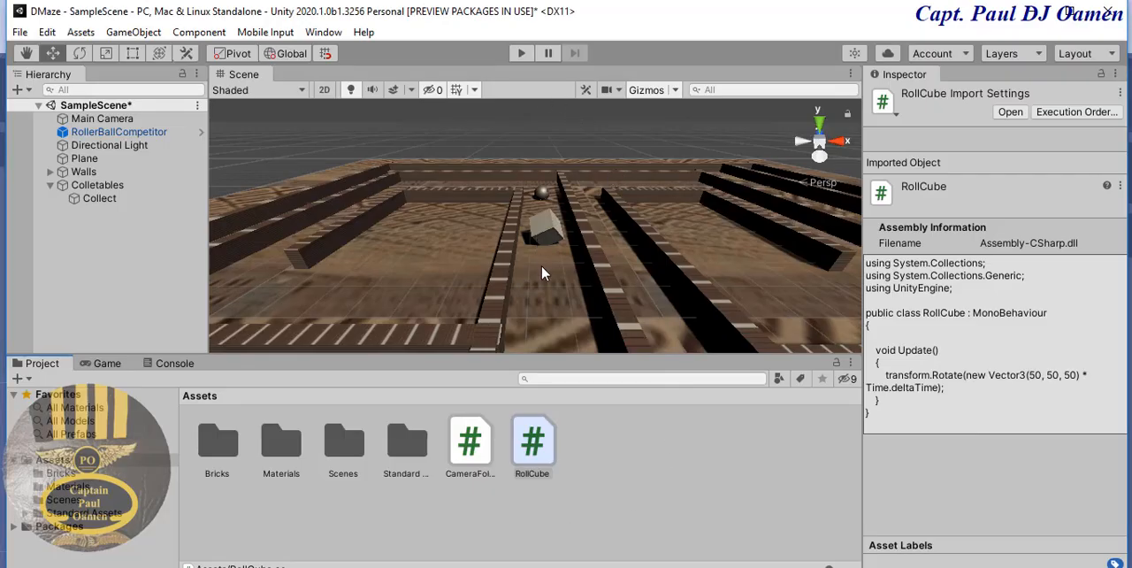
# - Run the game, roll the ball to test the Collect cube's rotation script, and exit play mode
pyautogui.click(521, 54)
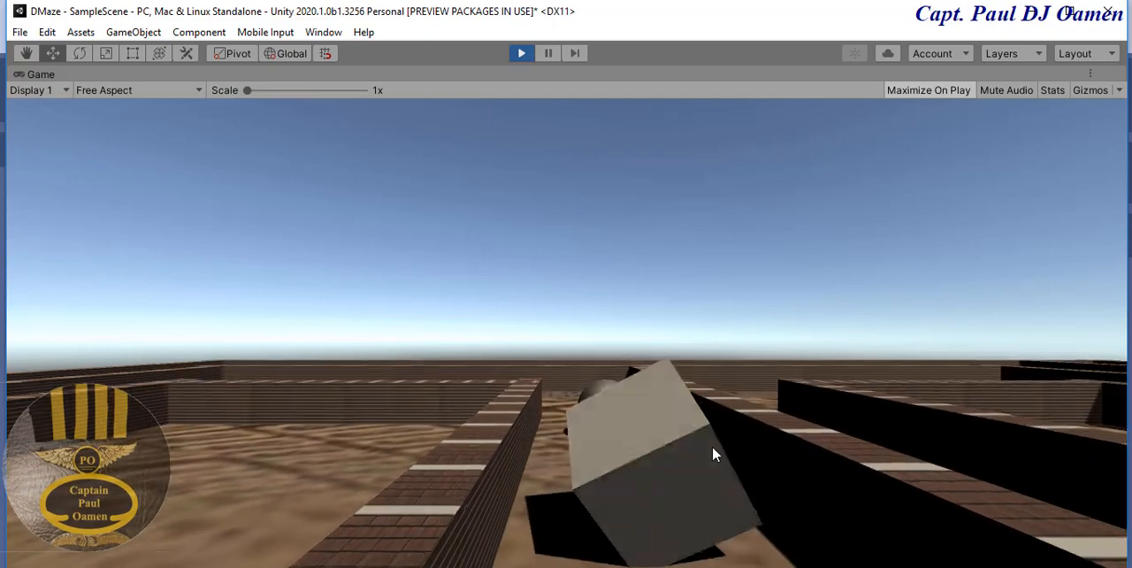
pyautogui.press('Down')
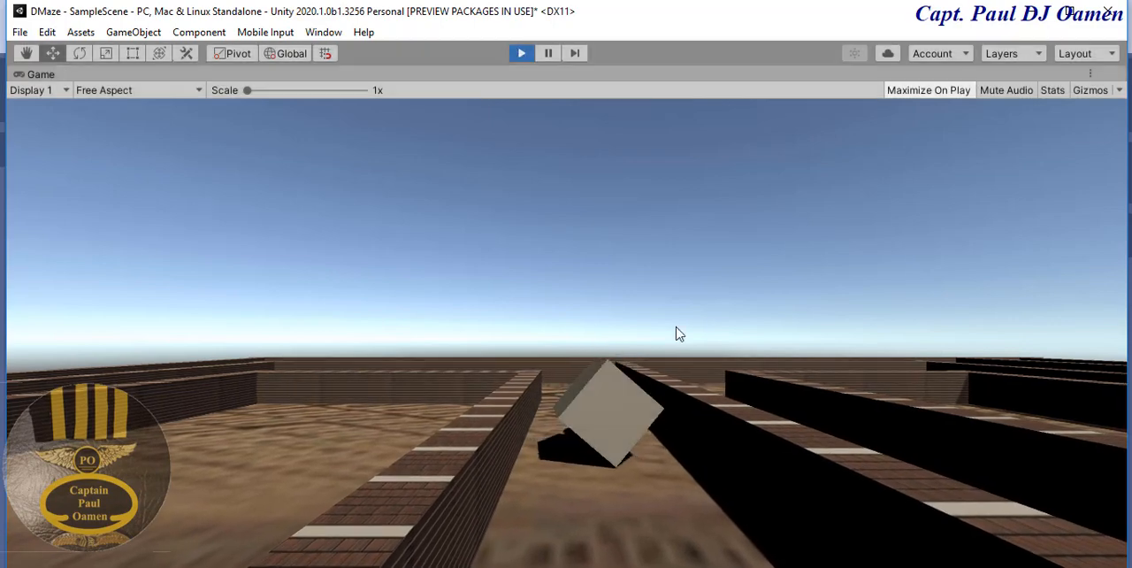
pyautogui.hotkey('ctrl', 'p')
# - Set the Collect cube's scale to 5 on the X, Y and Z axes and deselect it
pyautogui.click(547, 232)
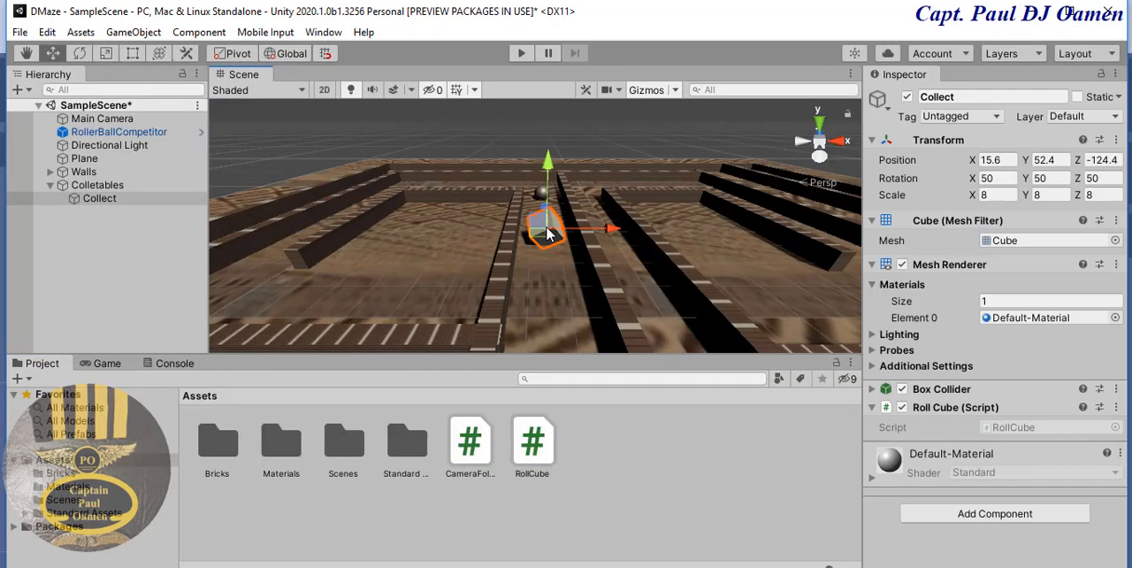
pyautogui.click(990, 197)
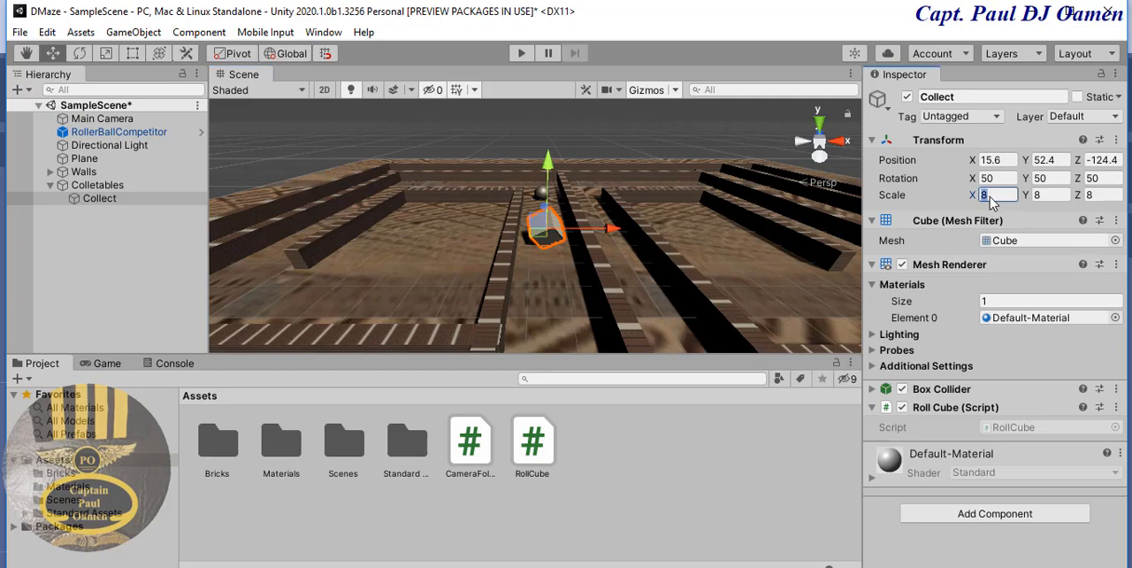
pyautogui.write('5')
pyautogui.press('Tab')
pyautogui.write('5')
pyautogui.press('Tab')
pyautogui.write('5')
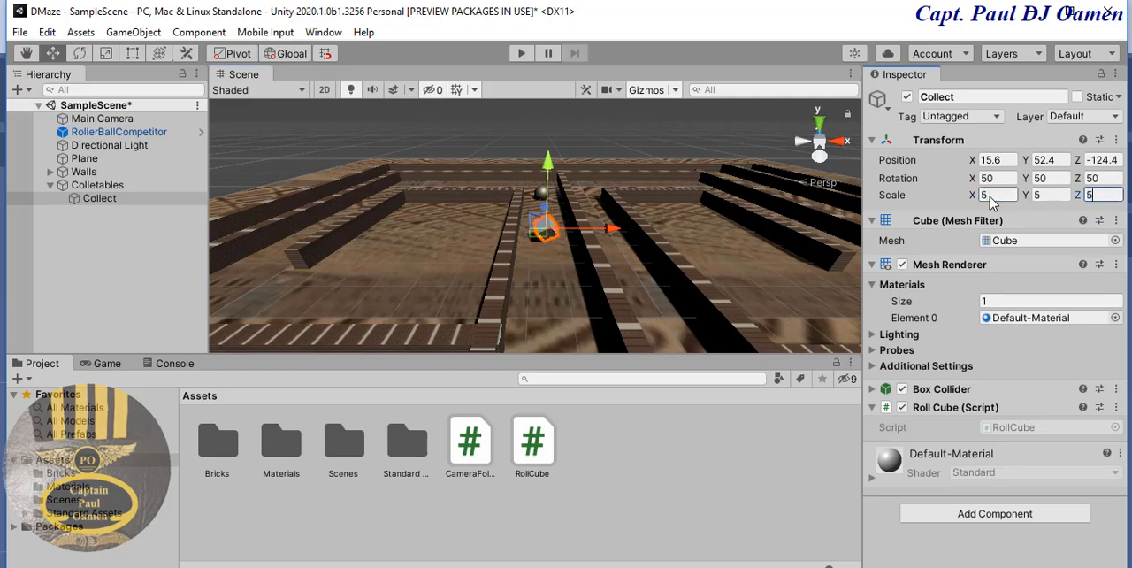
pyautogui.click(580, 131)
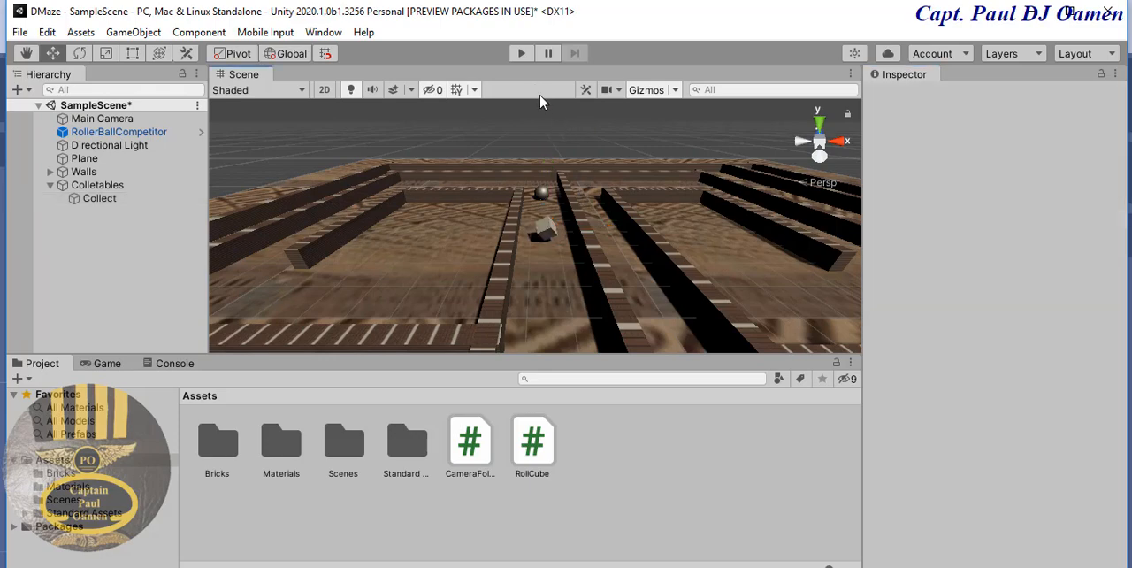
# - Play-test the maze with the resized Collect cube while moving the ball, and stop the game
pyautogui.click(521, 54)
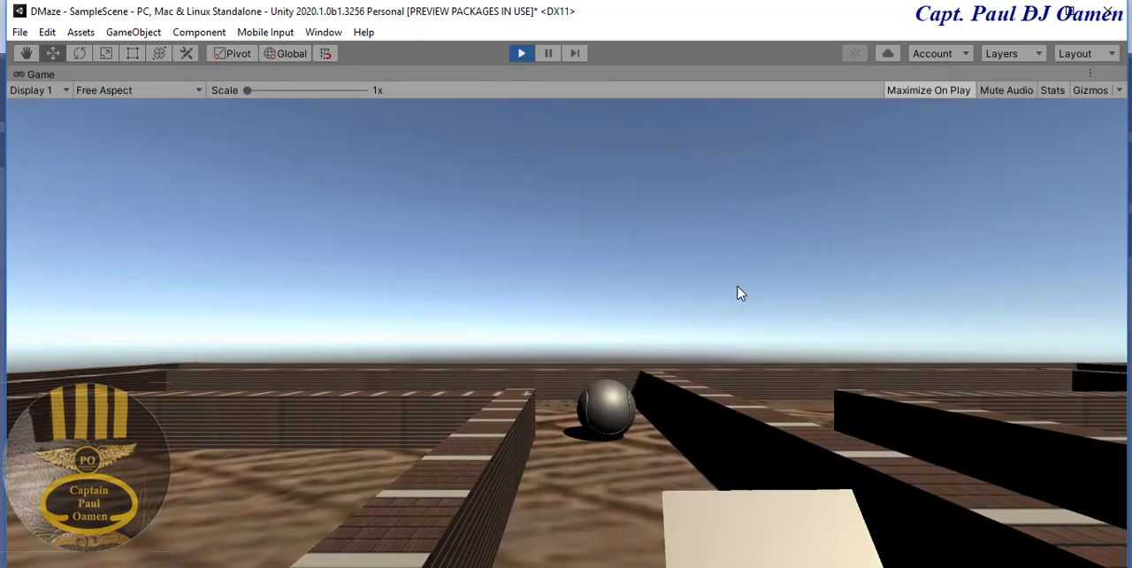
pyautogui.press('Down')
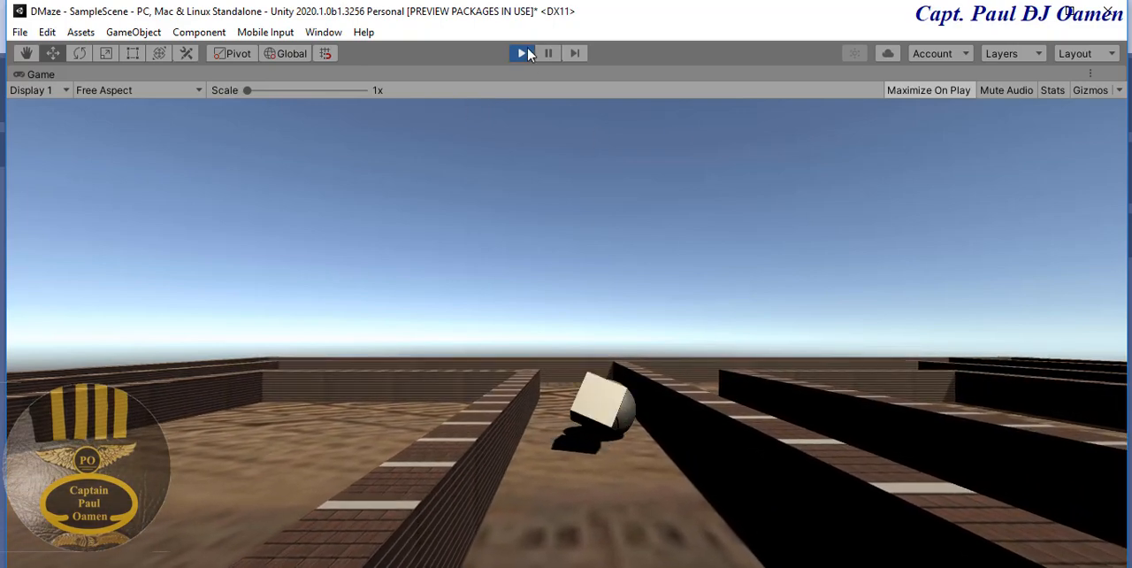
pyautogui.hotkey('ctrl', 'p')
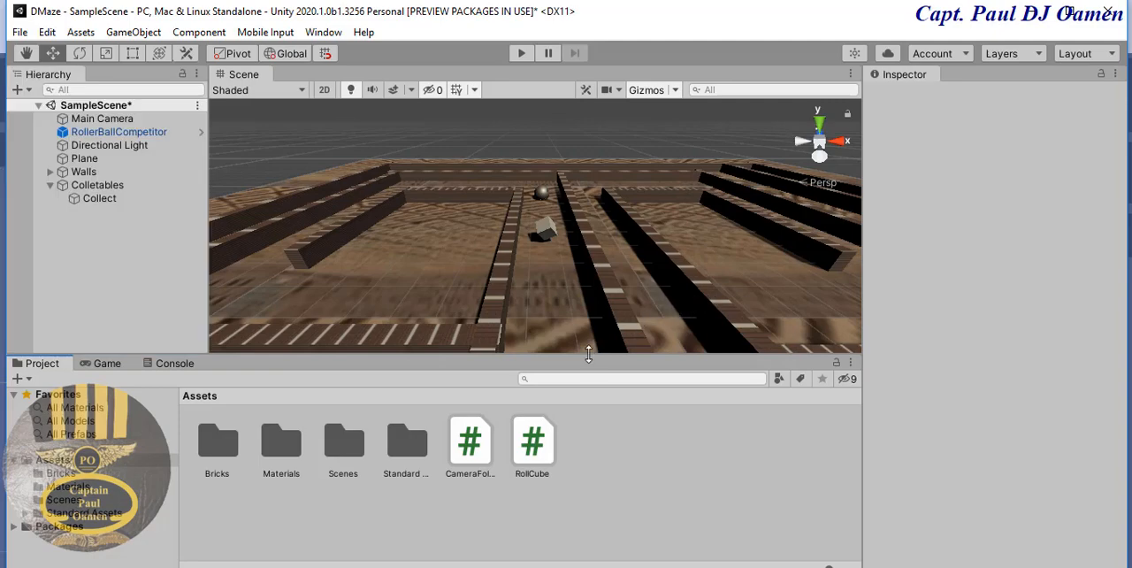
# - Create a material in Assets with a yellow albedo (blue value 0, FFFF00) and apply it to the Collect cube
pyautogui.rightClick(642, 492)
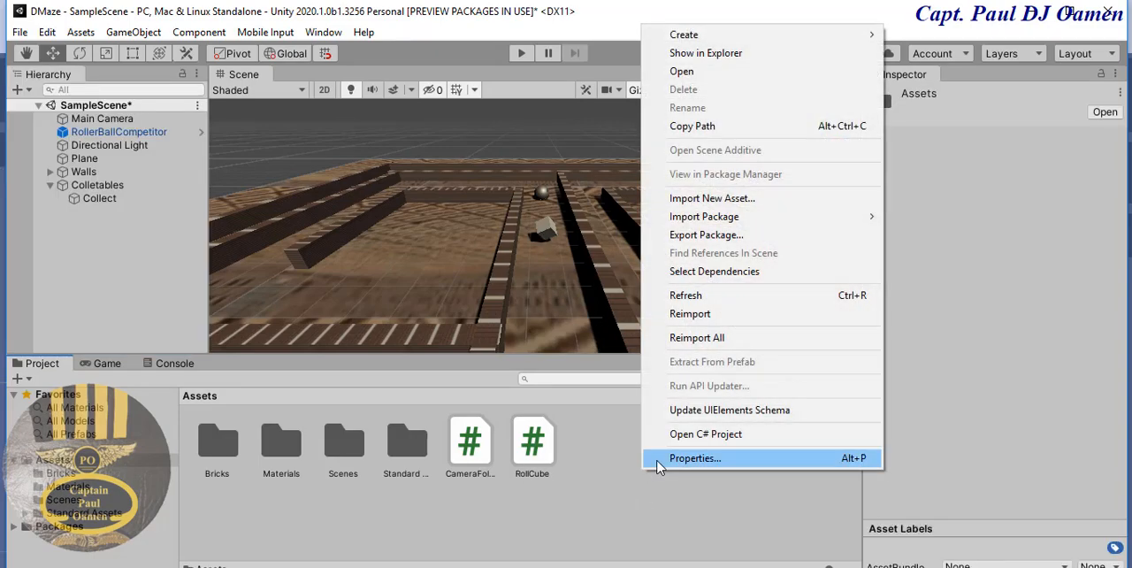
pyautogui.moveTo(751, 39)
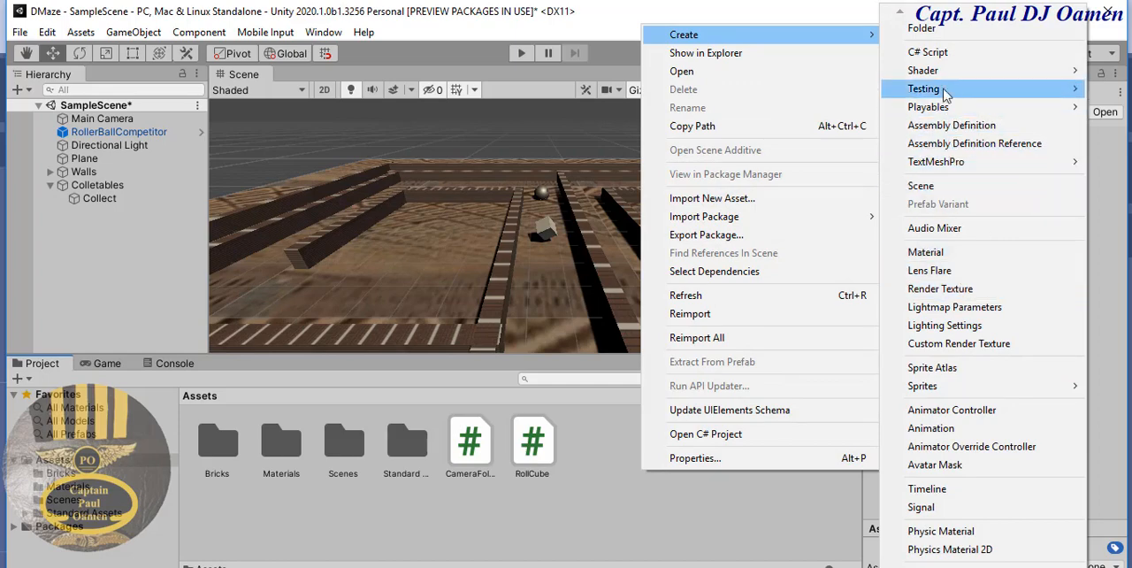
pyautogui.click(954, 255)
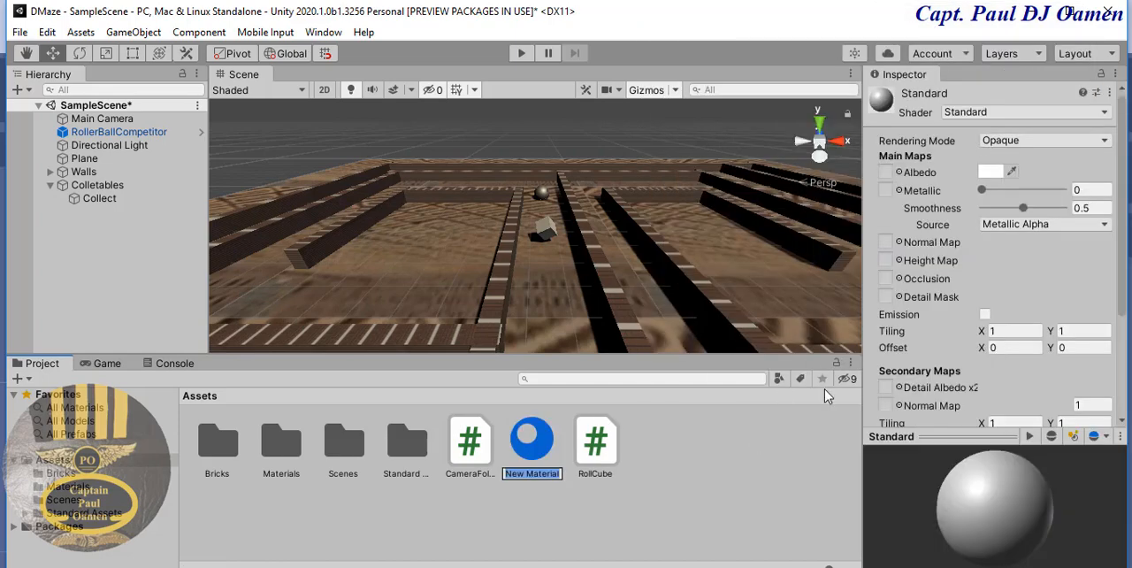
pyautogui.click(994, 174)
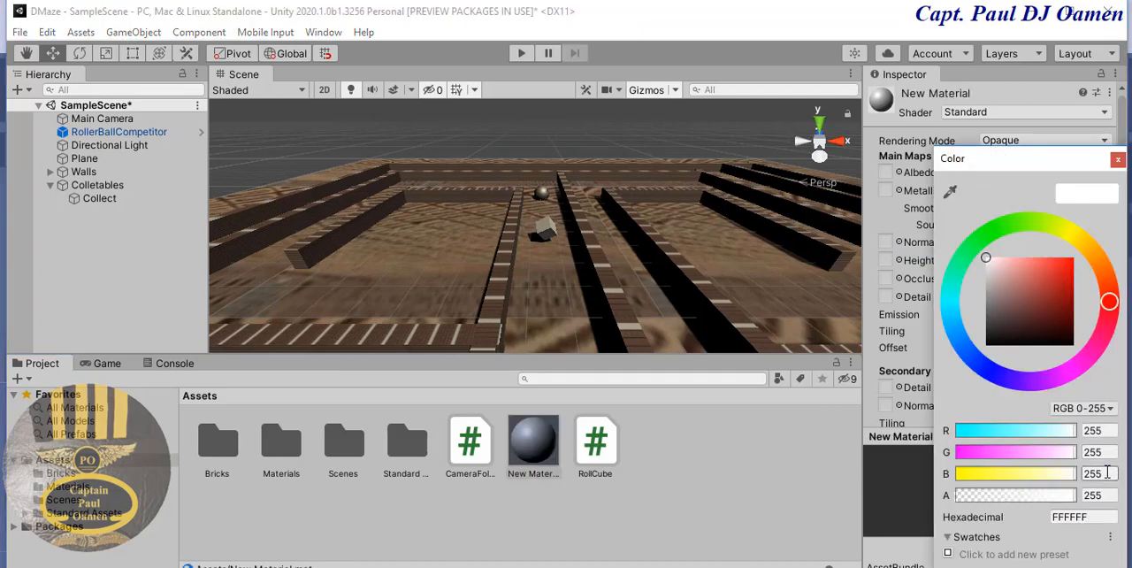
pyautogui.click(1108, 477)
pyautogui.write('0')
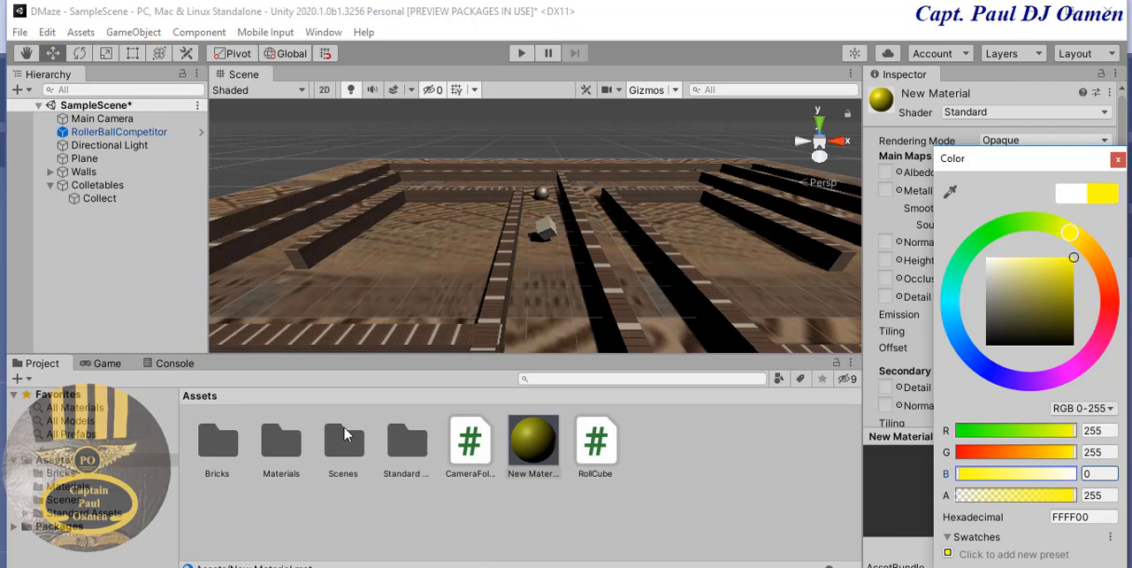
pyautogui.moveTo(541, 458); pyautogui.dragTo(113, 197)
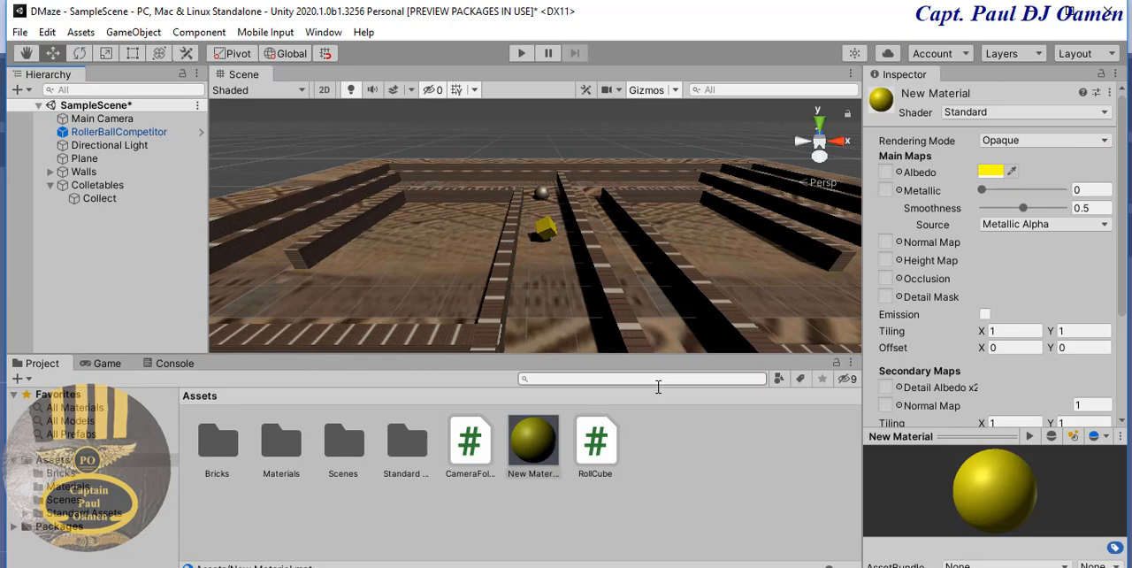
# - Select the Collect cube and add a new tag named CollectItem to the project's tag list
pyautogui.click(547, 228)
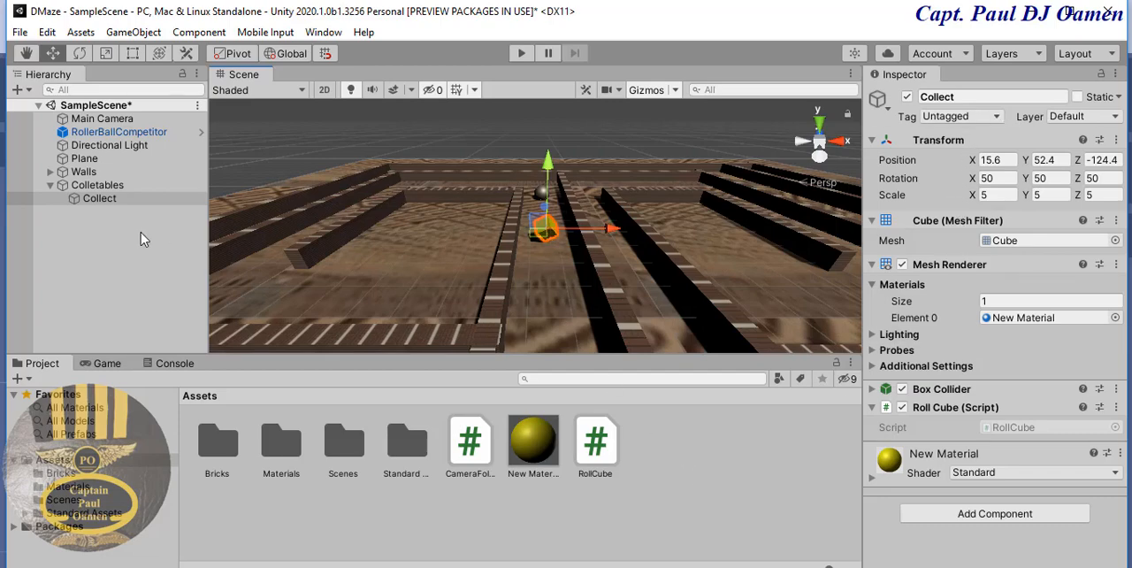
pyautogui.click(112, 201)
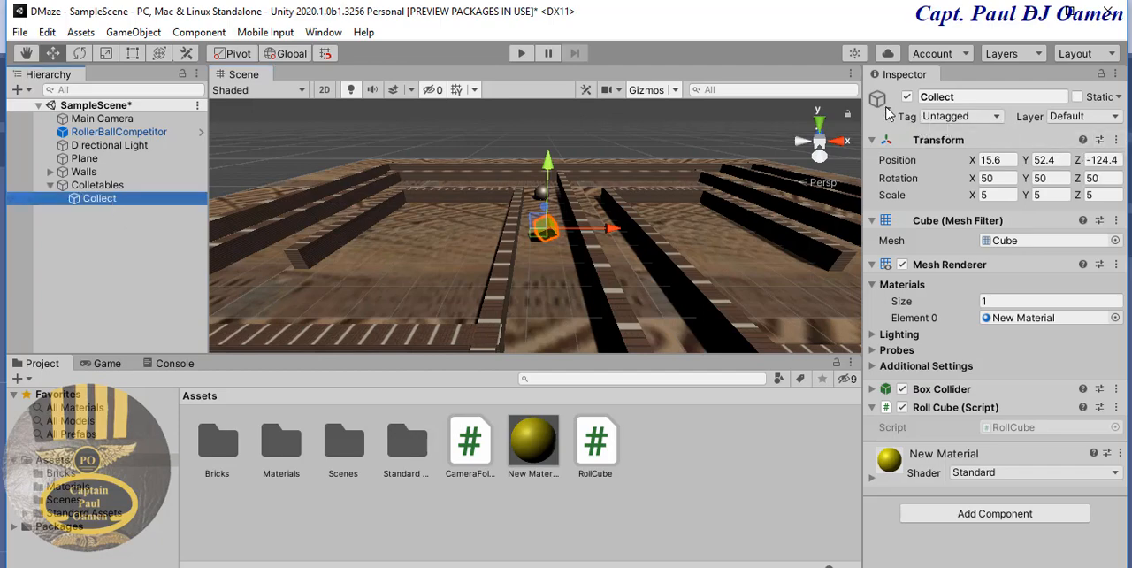
pyautogui.click(998, 118)
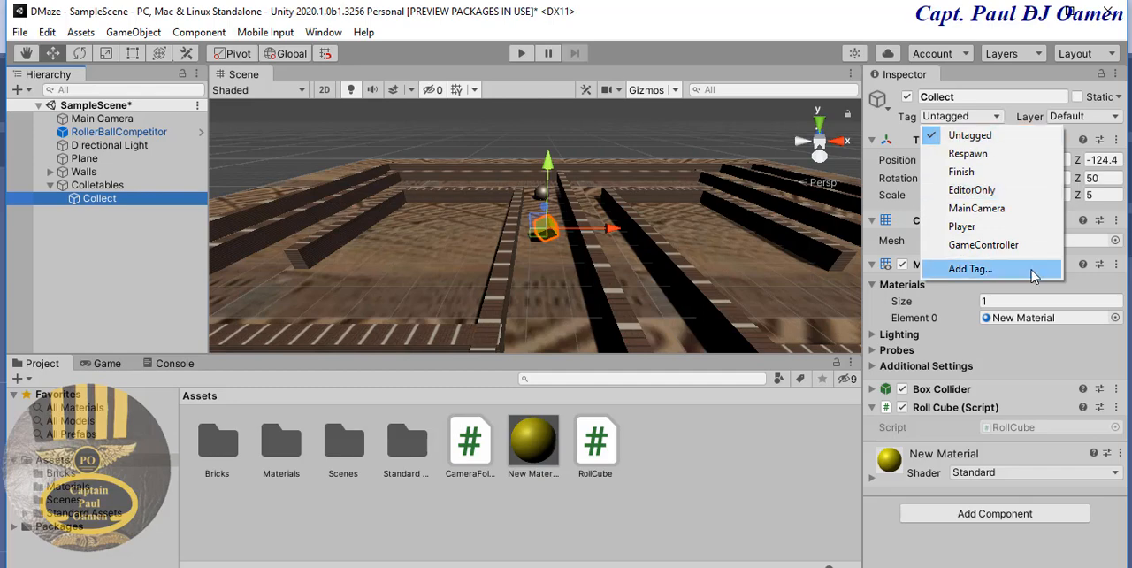
pyautogui.click(969, 269)
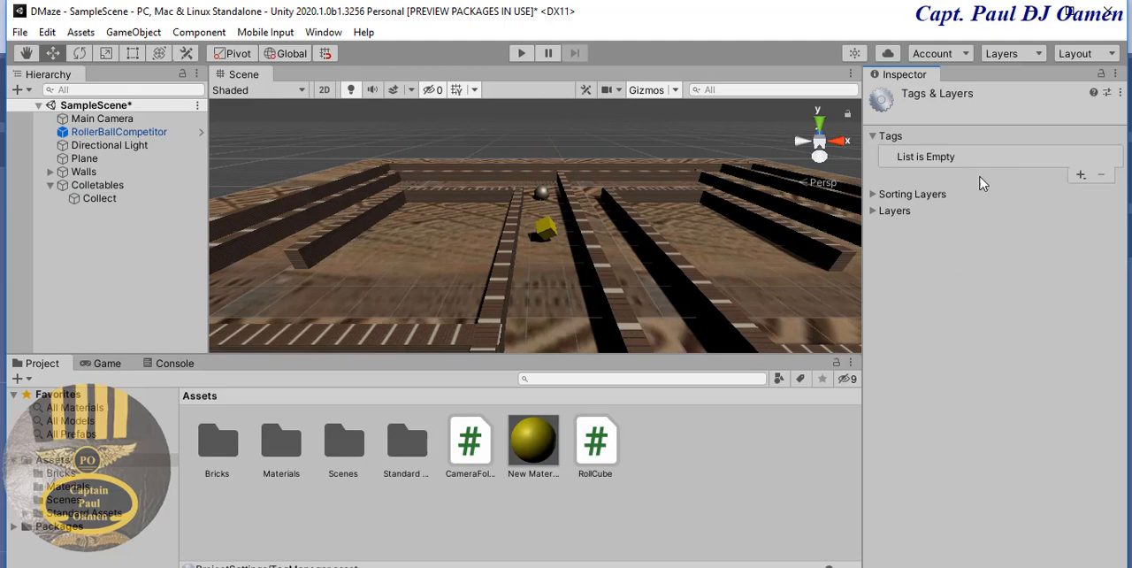
pyautogui.click(1079, 176)
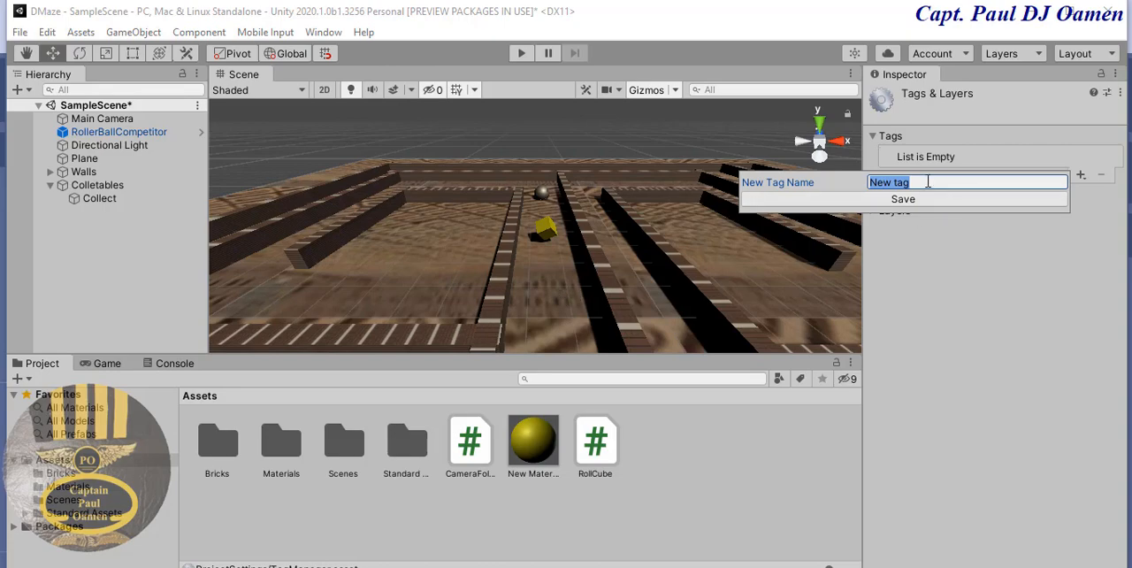
pyautogui.write('CollectItem')
pyautogui.moveTo(941, 183); pyautogui.dragTo(871, 183)
pyautogui.rightClick(892, 183)
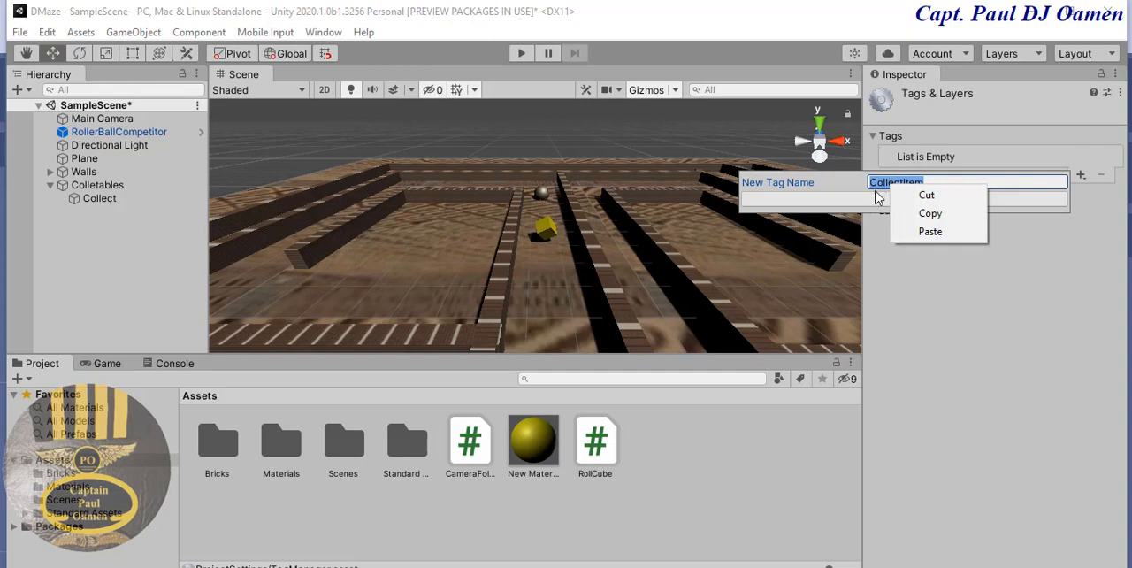
pyautogui.click(868, 203)
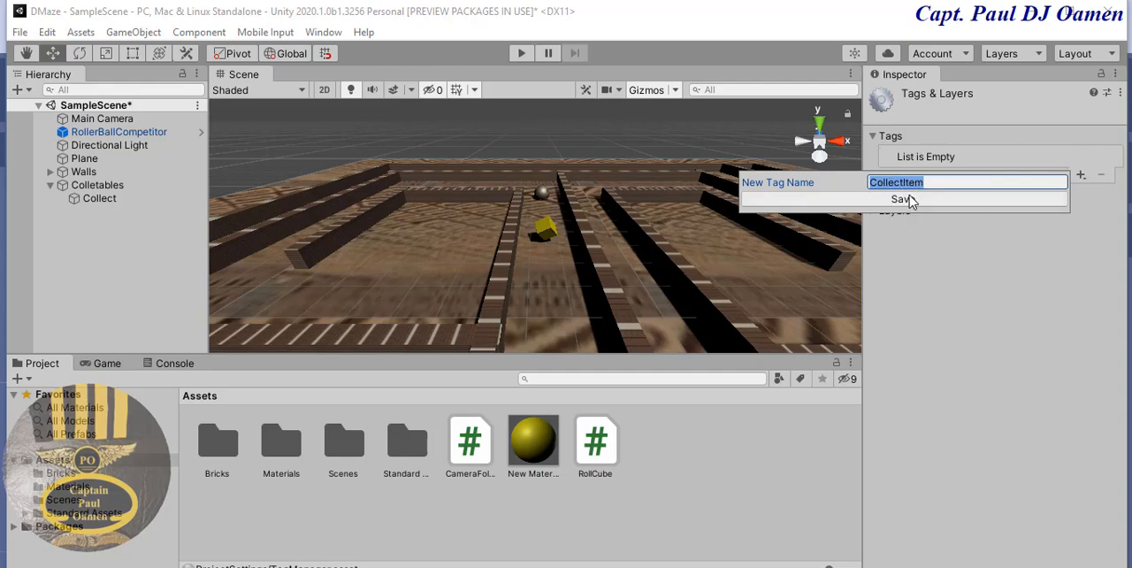
pyautogui.click(912, 202)
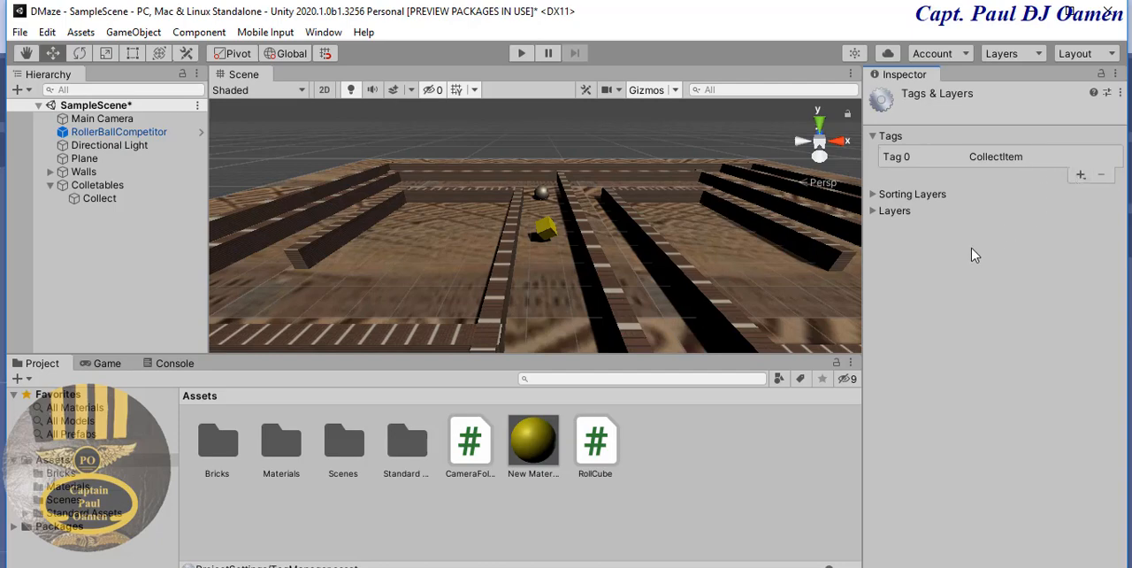
# - Assign the CollectItem tag to the Collect cube and check its settings before deselecting it
pyautogui.click(544, 228)
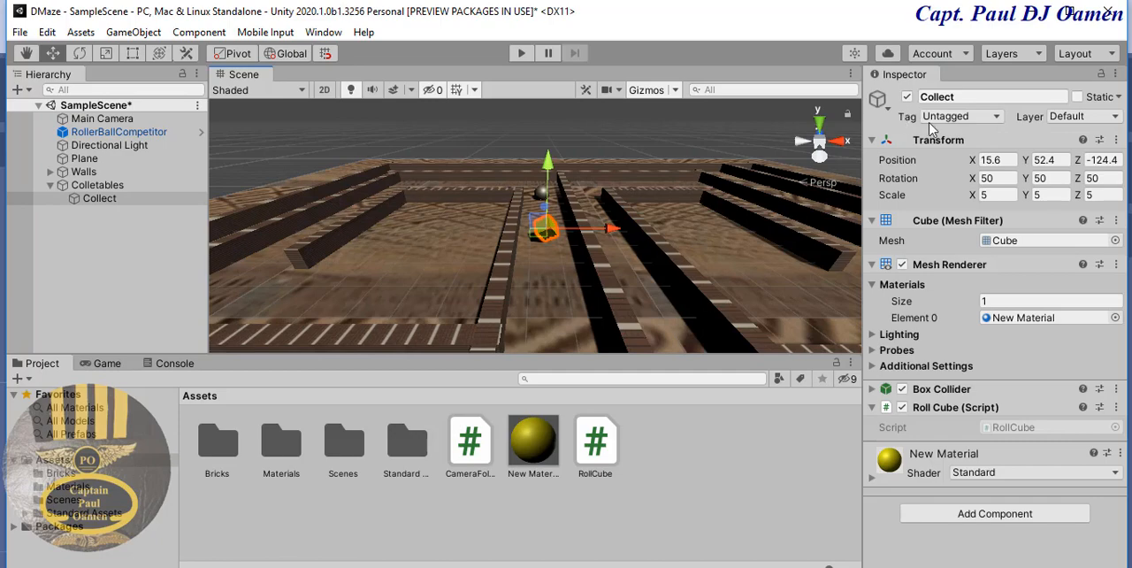
pyautogui.click(995, 118)
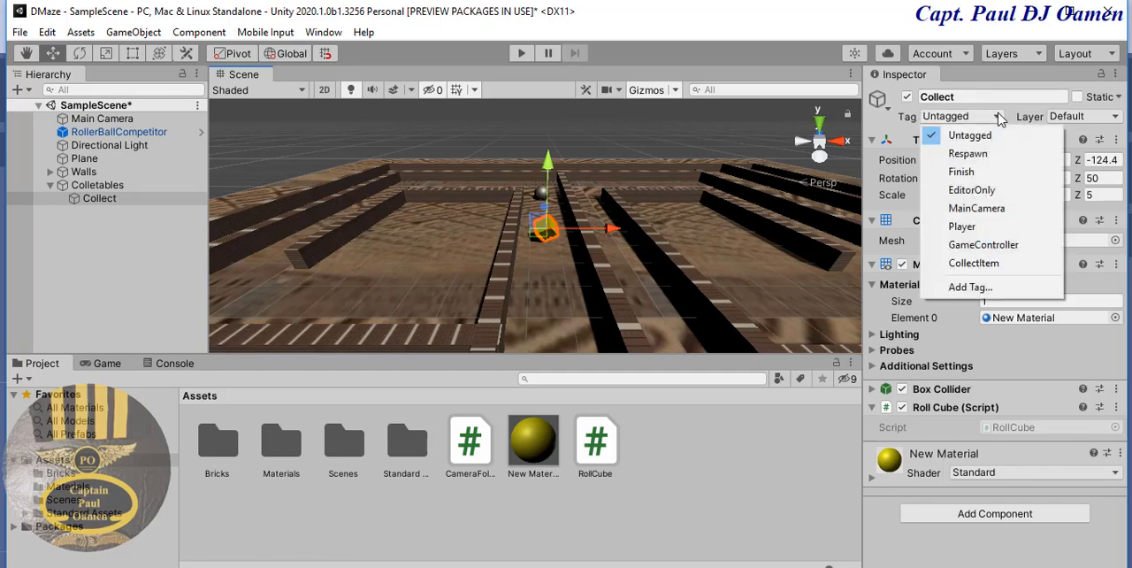
pyautogui.click(975, 265)
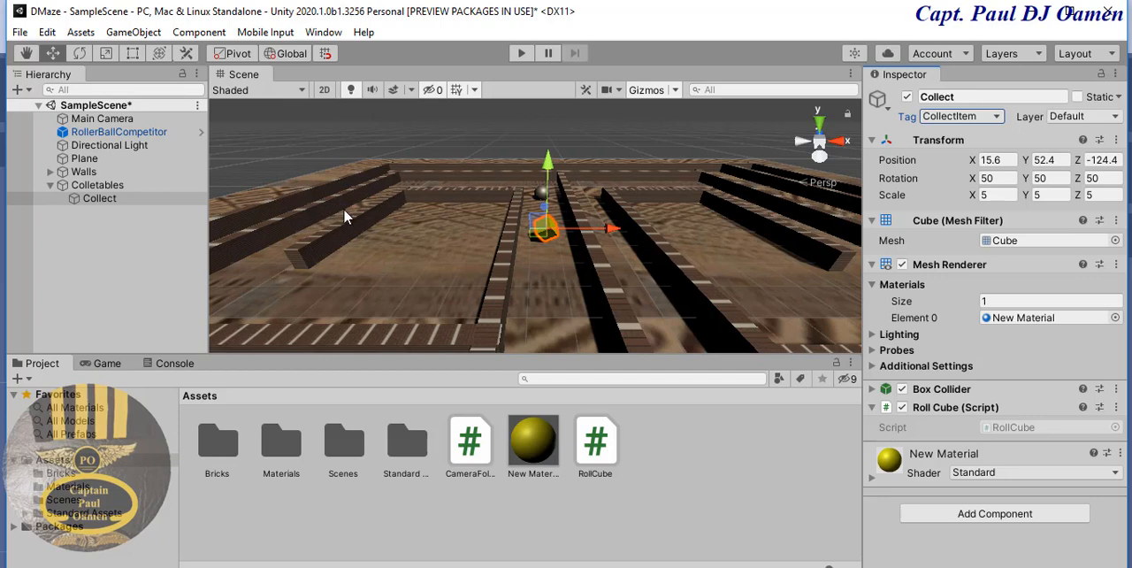
pyautogui.click(672, 485)
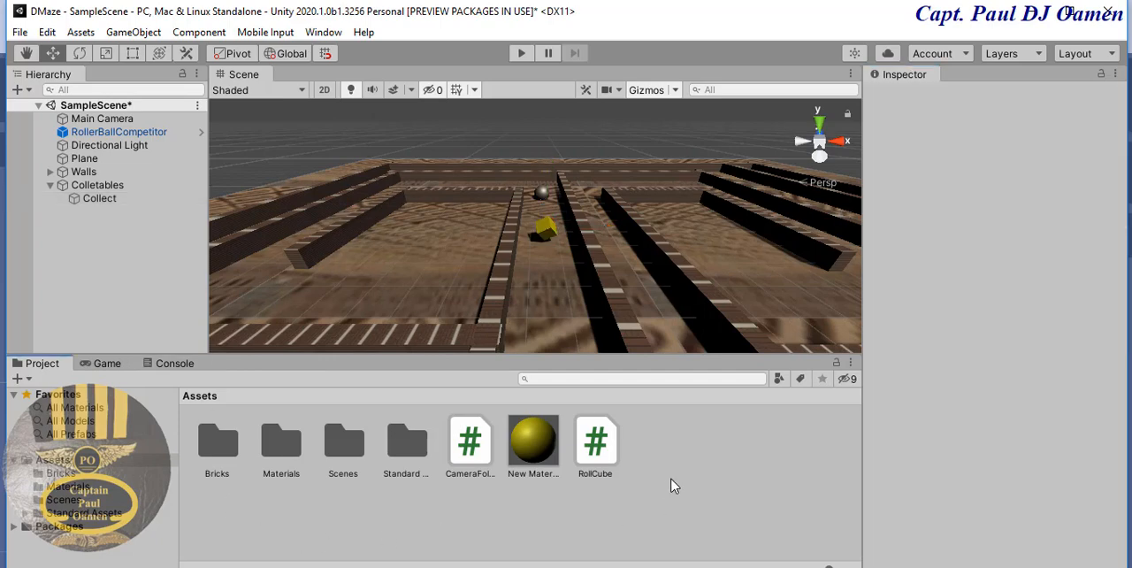
pyautogui.click(548, 229)
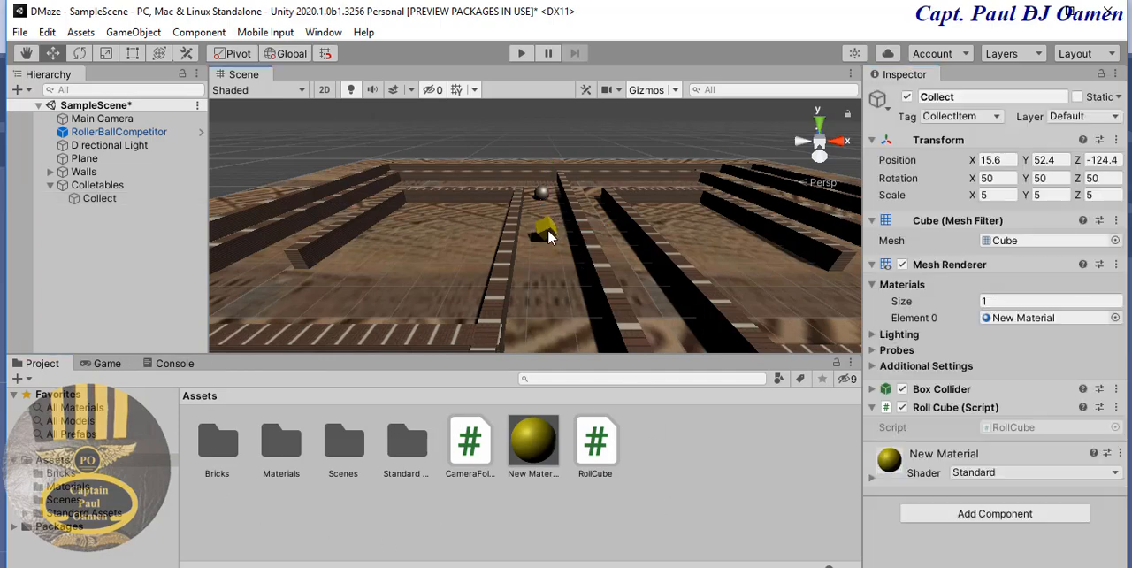
pyautogui.click(663, 475)
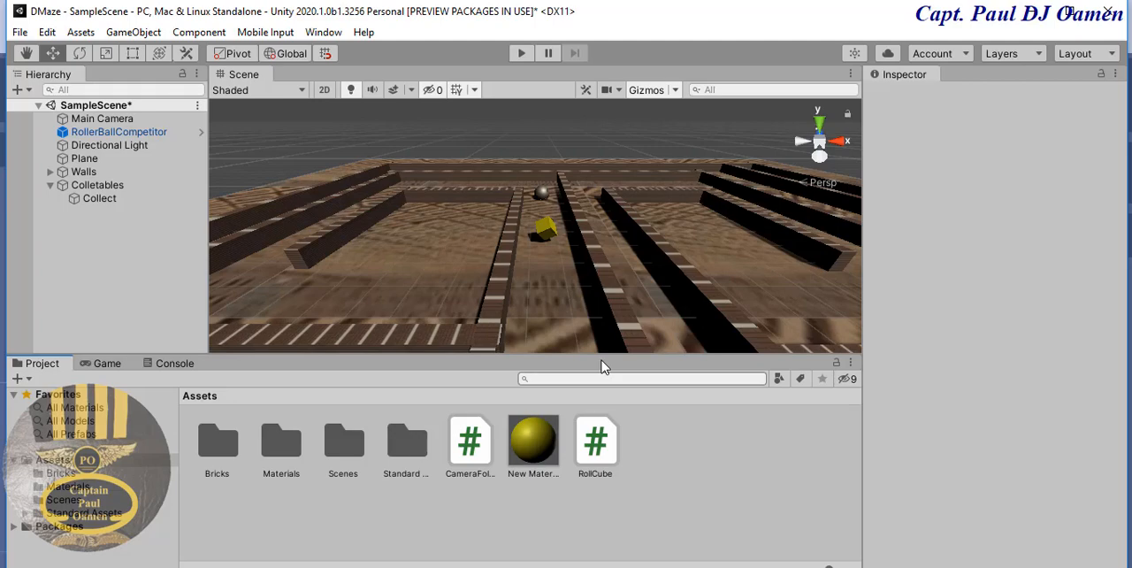
# - Add a new script component named Collector to the RollerBallCompetitor ball
pyautogui.click(542, 193)
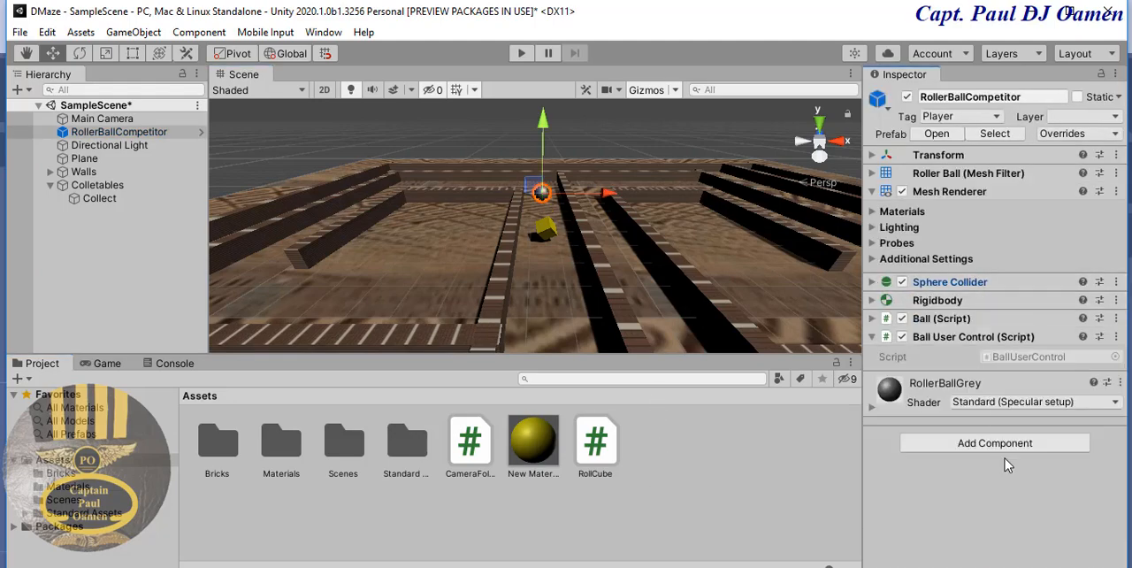
pyautogui.click(1002, 445)
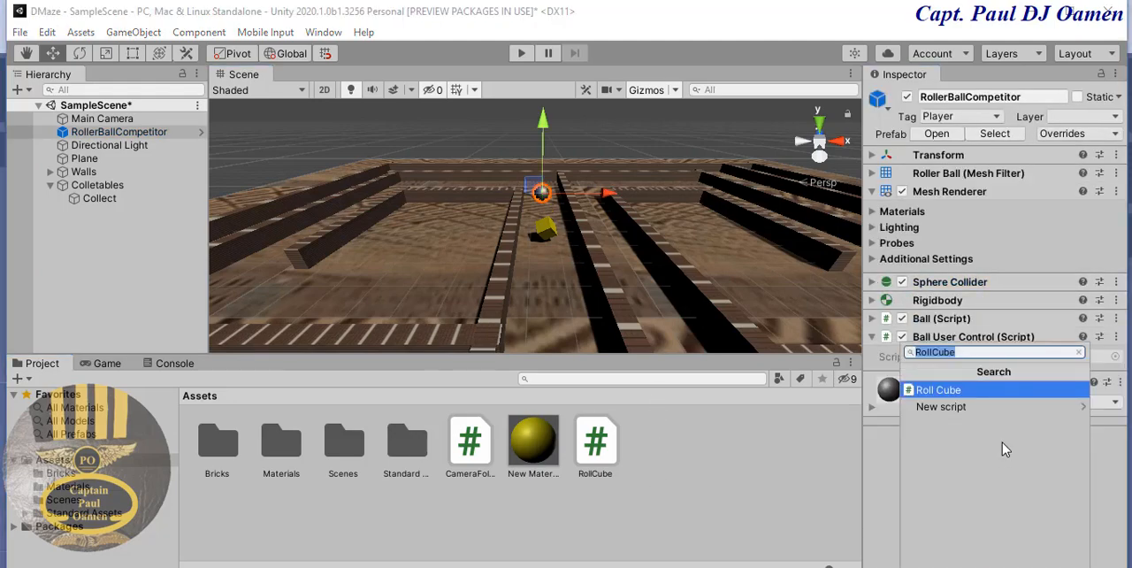
pyautogui.write('Co')
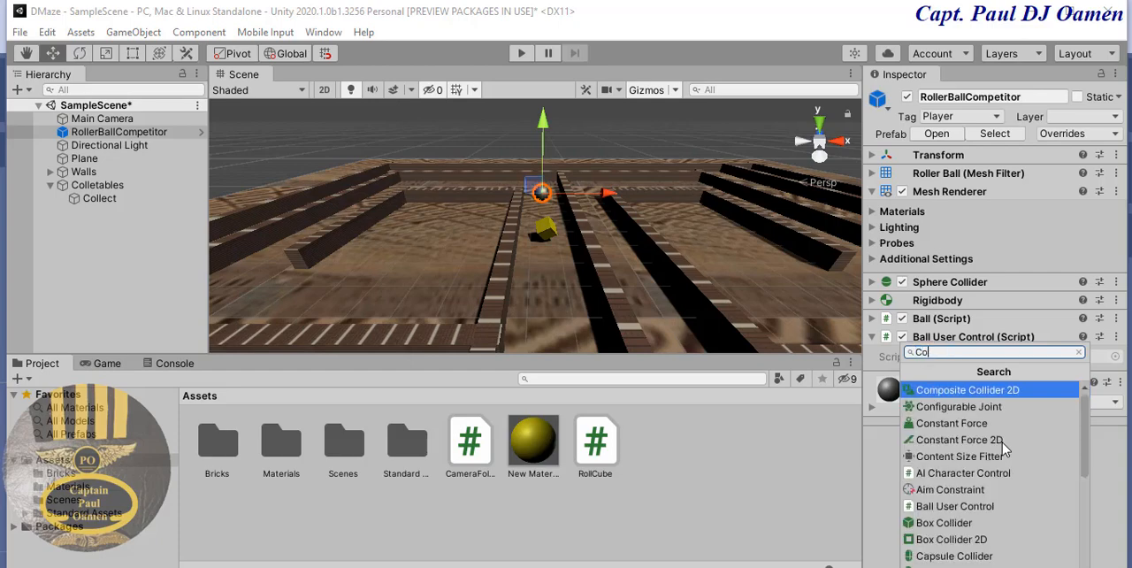
pyautogui.write('llect')
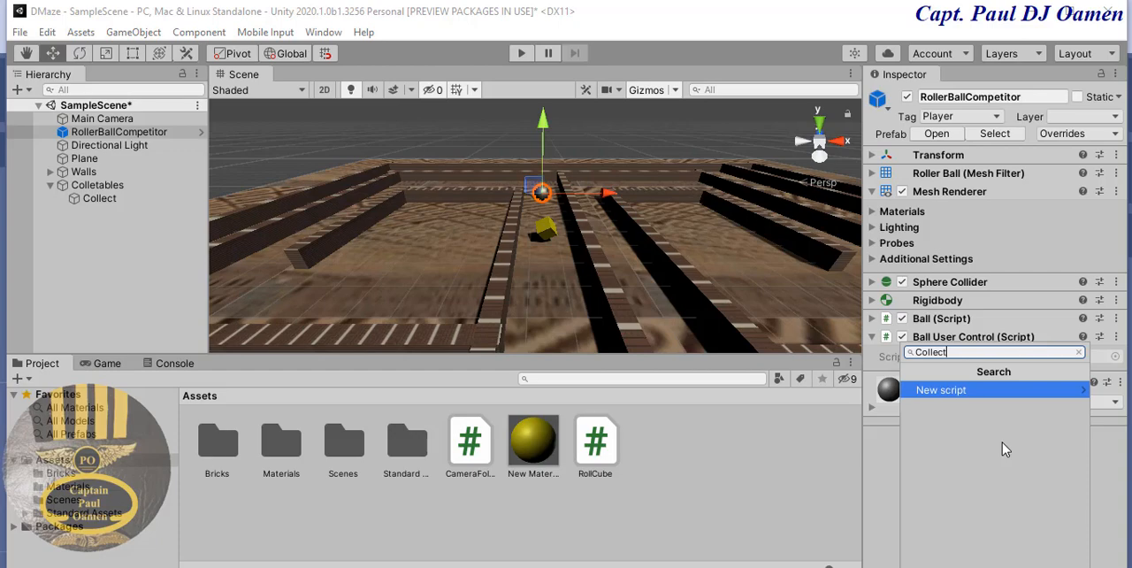
pyautogui.write('or')
pyautogui.click(968, 390)
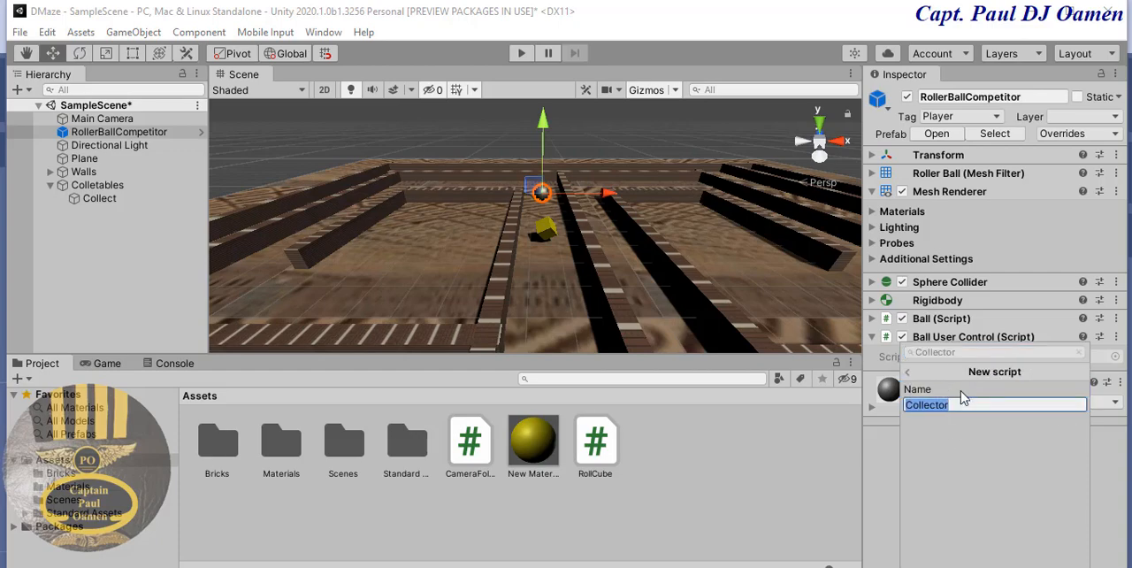
pyautogui.click(977, 410)
pyautogui.press('Return')
pyautogui.click(1004, 442)
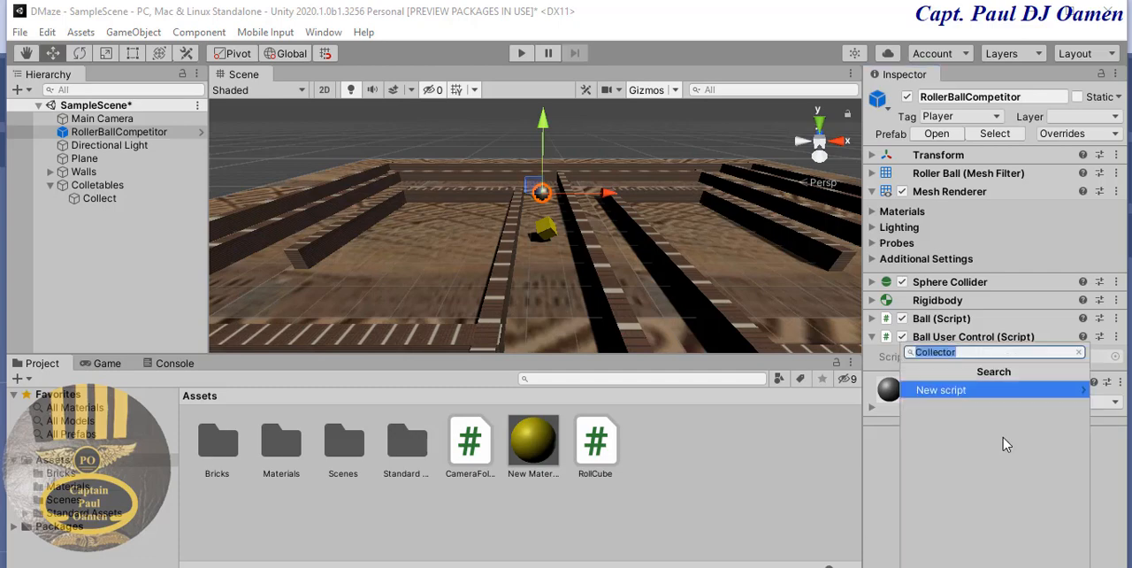
pyautogui.click(991, 391)
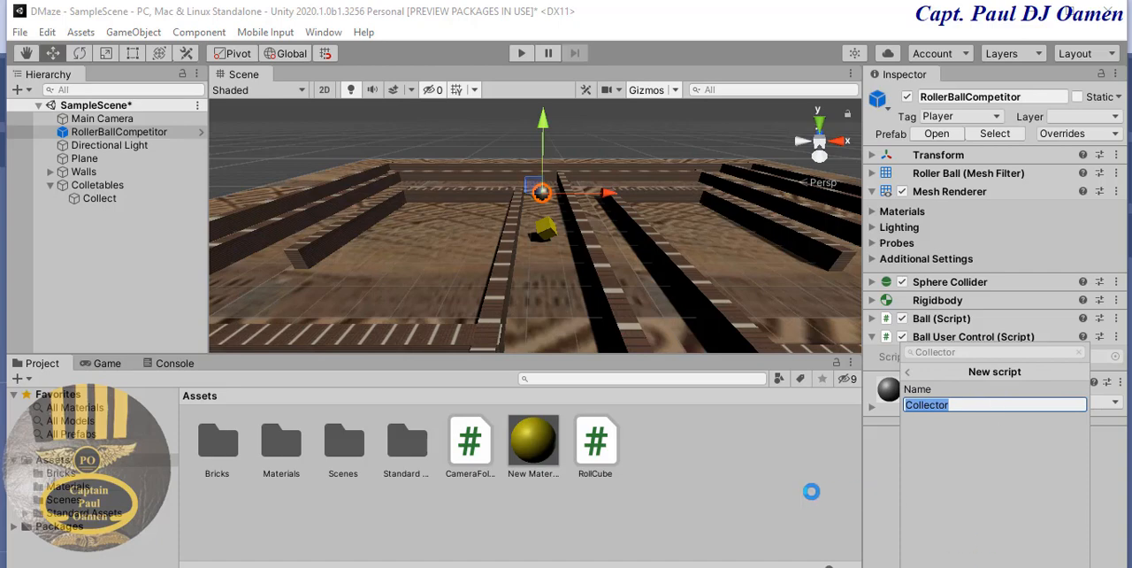
pyautogui.press('Return')
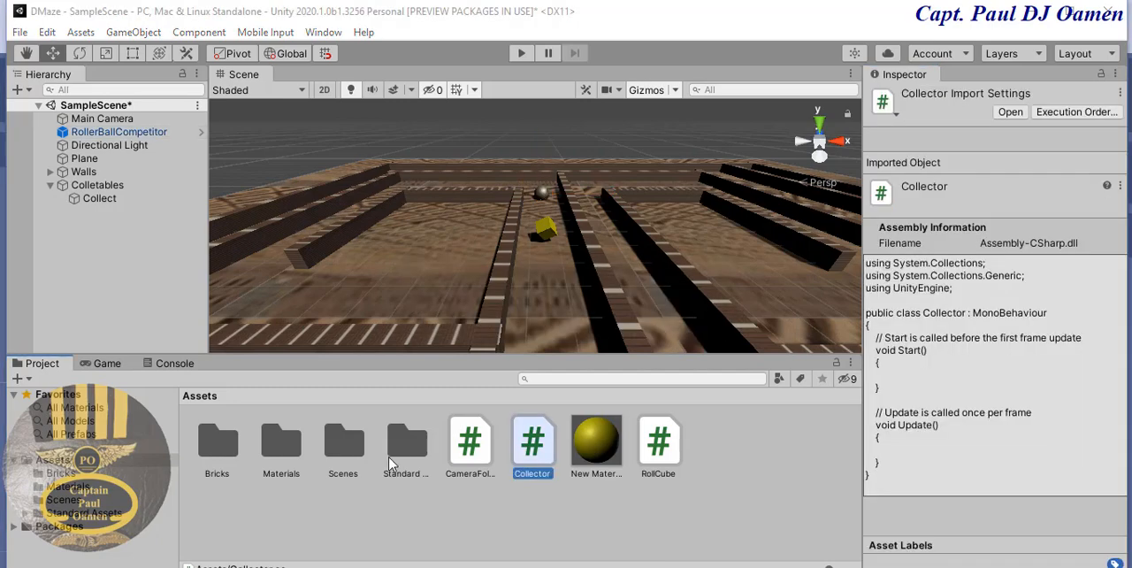
# - Open the Collector script in Visual Studio and delete the default comments above Start and Update
pyautogui.click(1011, 113)
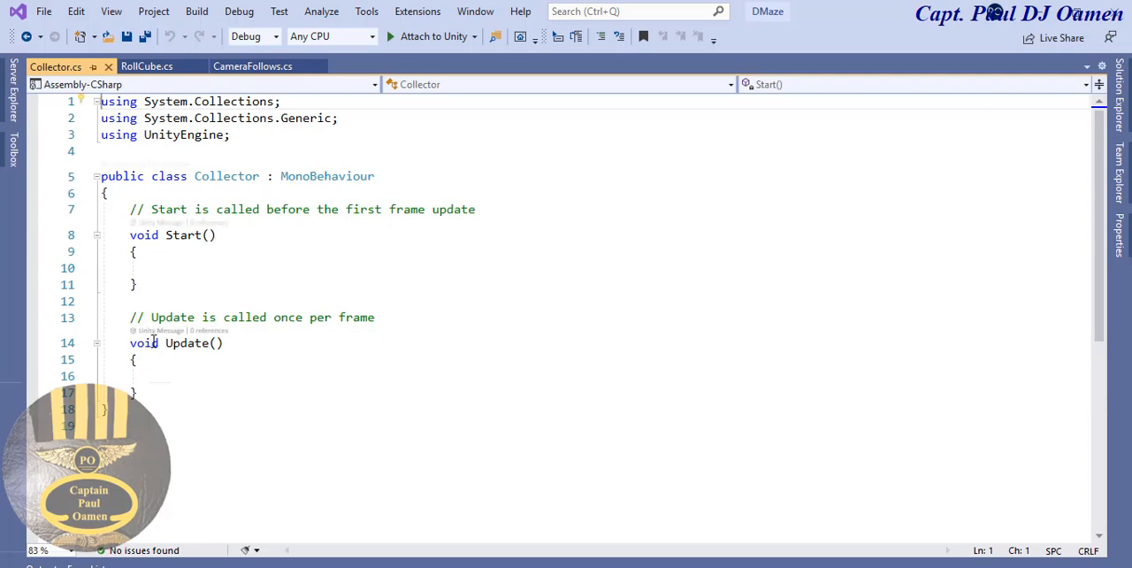
pyautogui.moveTo(130, 209); pyautogui.dragTo(486, 214)
pyautogui.press('Delete')
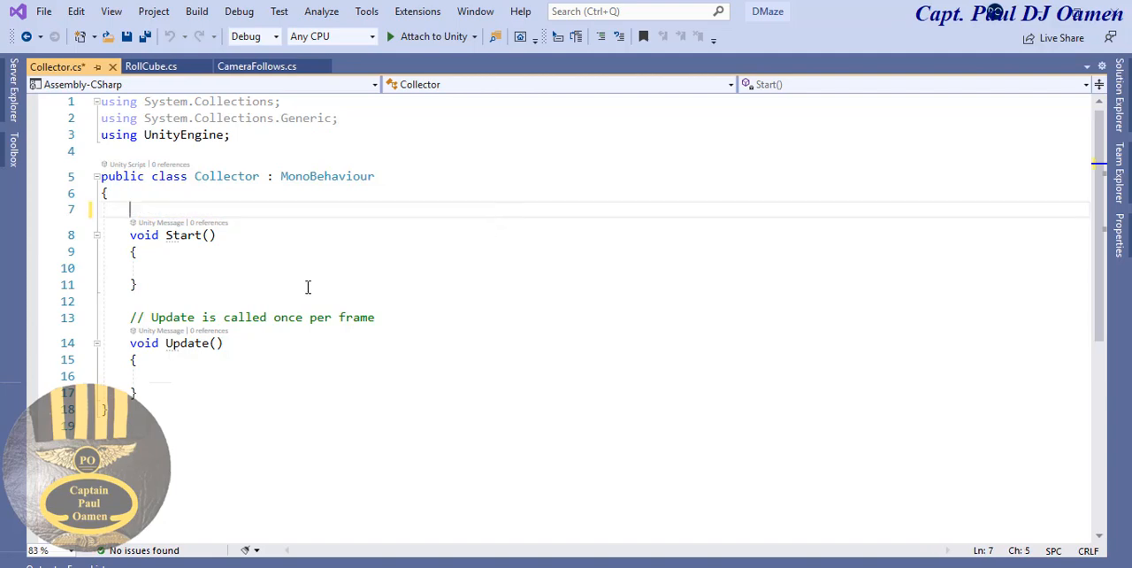
pyautogui.click(162, 265)
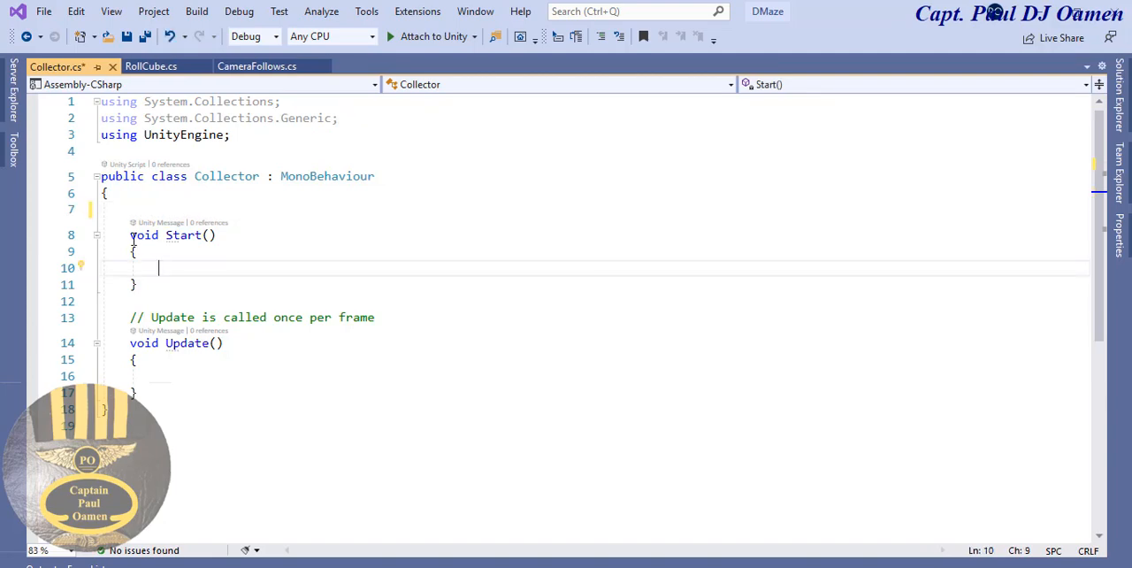
pyautogui.click(132, 237)
pyautogui.moveTo(130, 317); pyautogui.dragTo(409, 314)
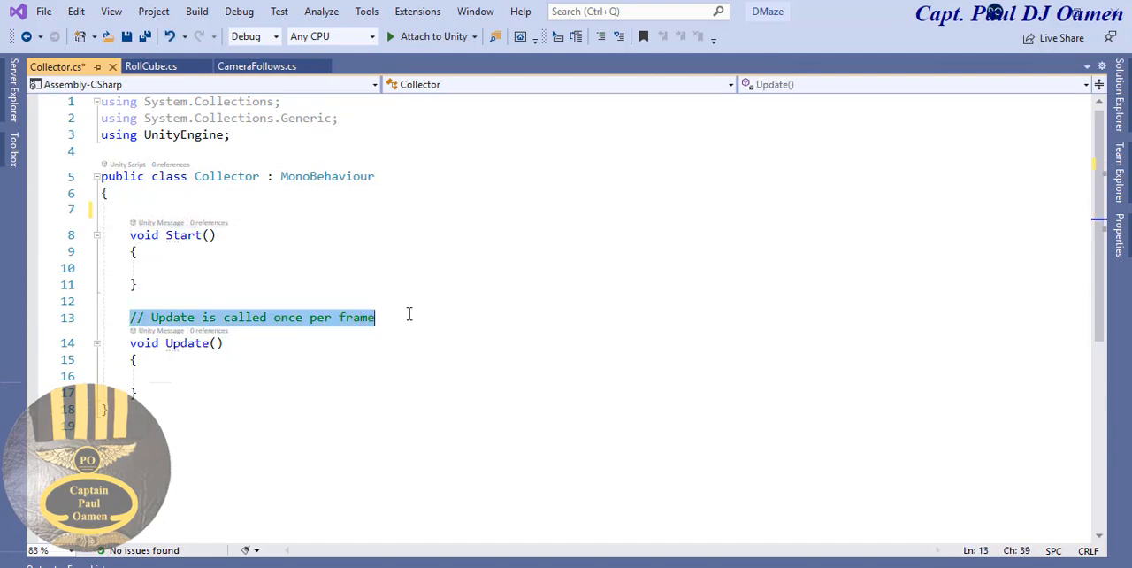
pyautogui.press('Delete')
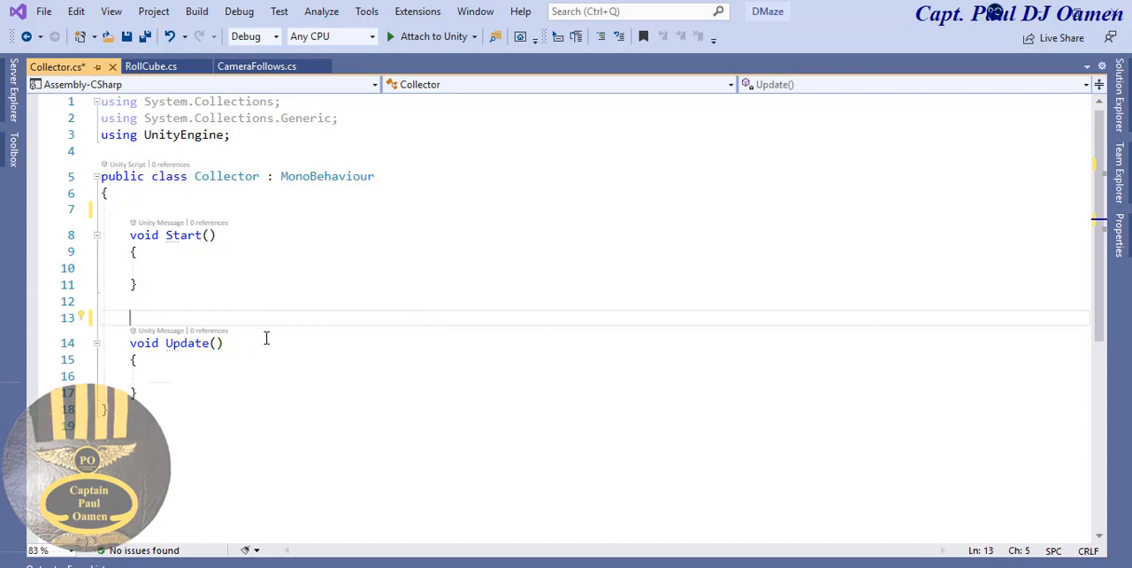
# - Replace the Update method with a private void OnTriggerEnter(Collider other) method
pyautogui.moveTo(234, 342); pyautogui.dragTo(166, 349)
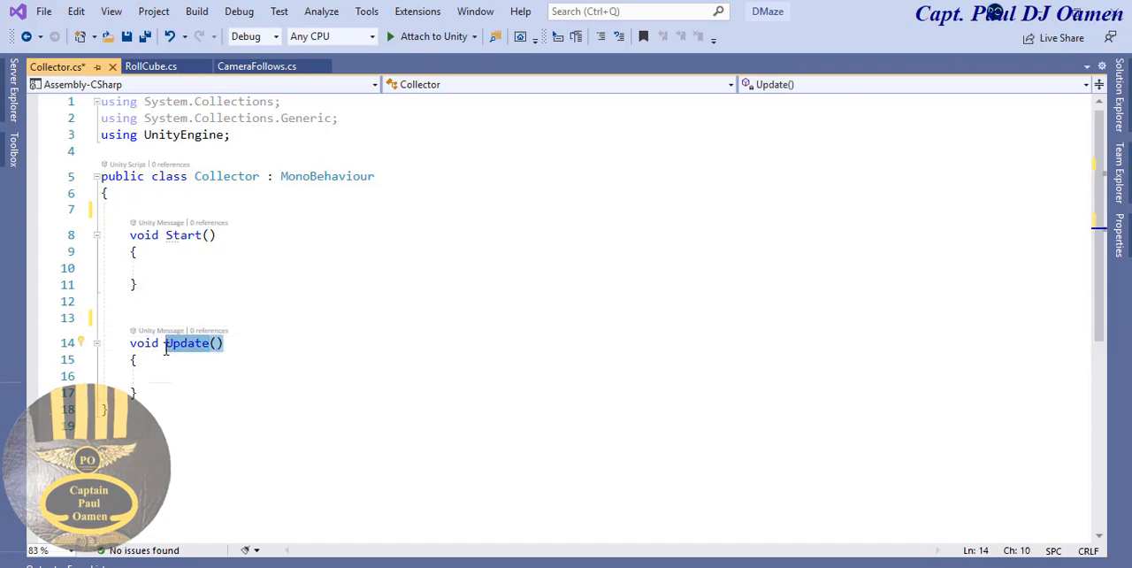
pyautogui.moveTo(168, 349)
pyautogui.write('void ')
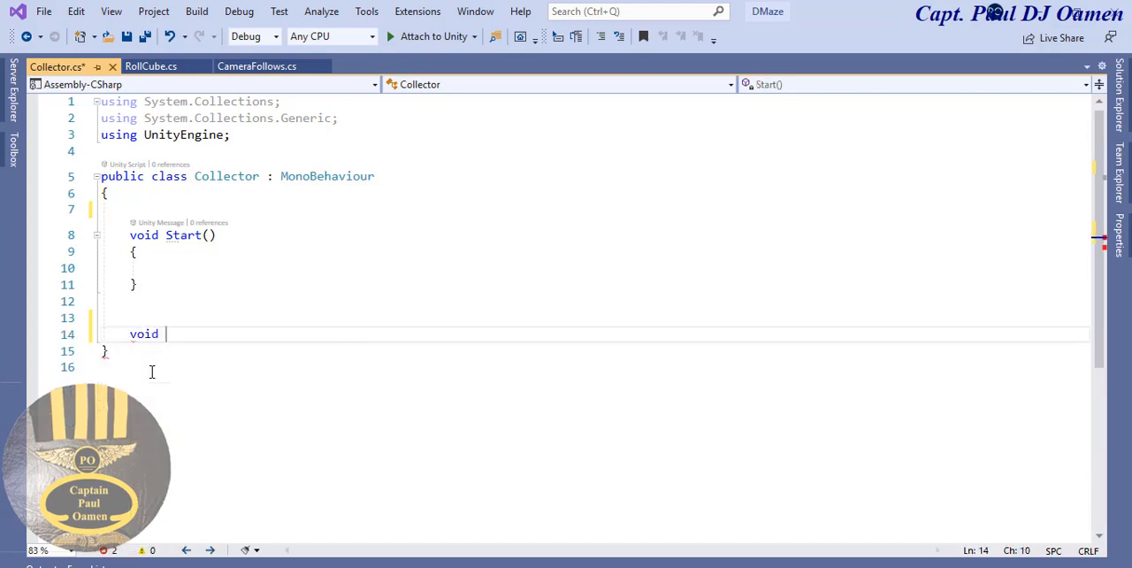
pyautogui.write('O')
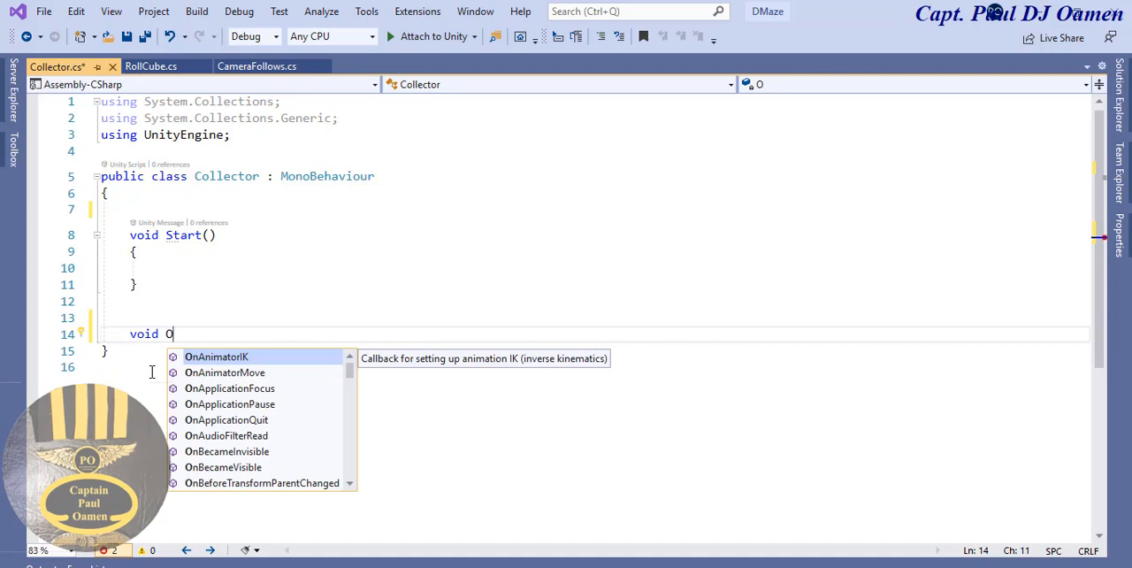
pyautogui.write('nt')
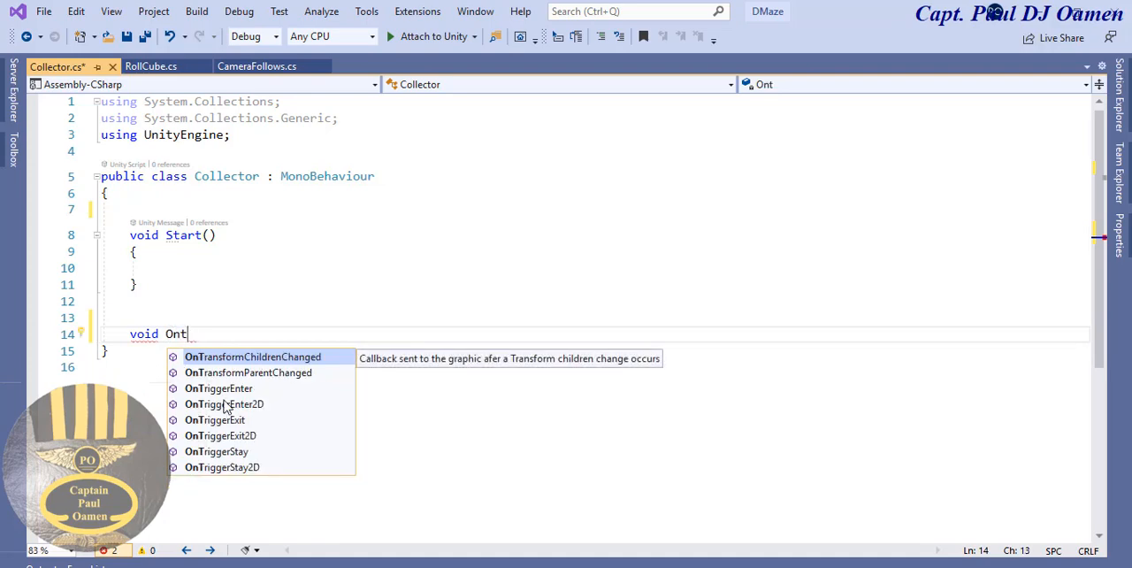
pyautogui.doubleClick(245, 388)
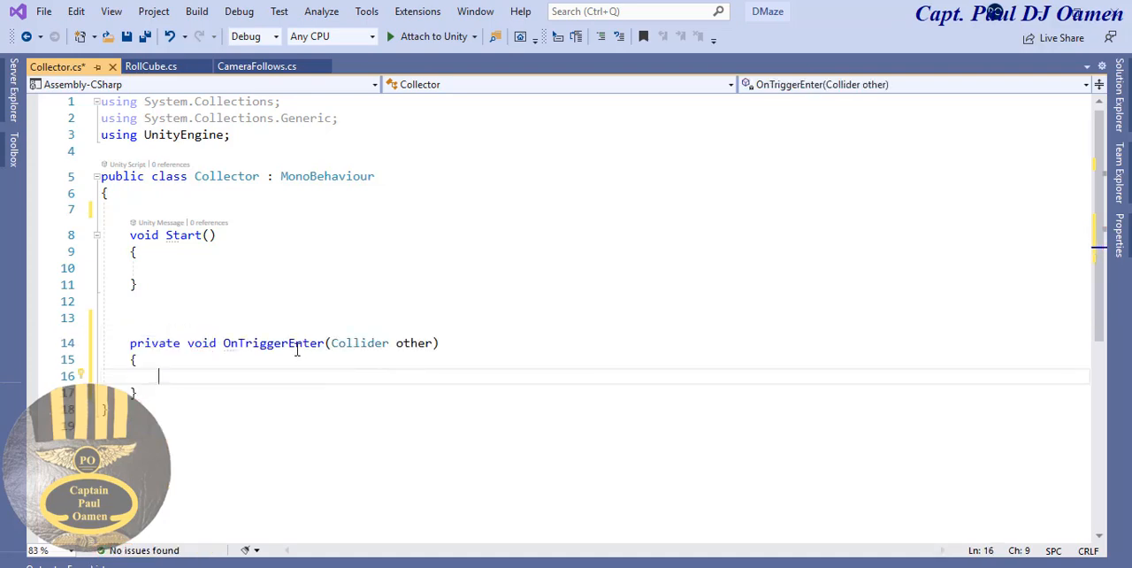
pyautogui.moveTo(432, 343); pyautogui.dragTo(399, 345)
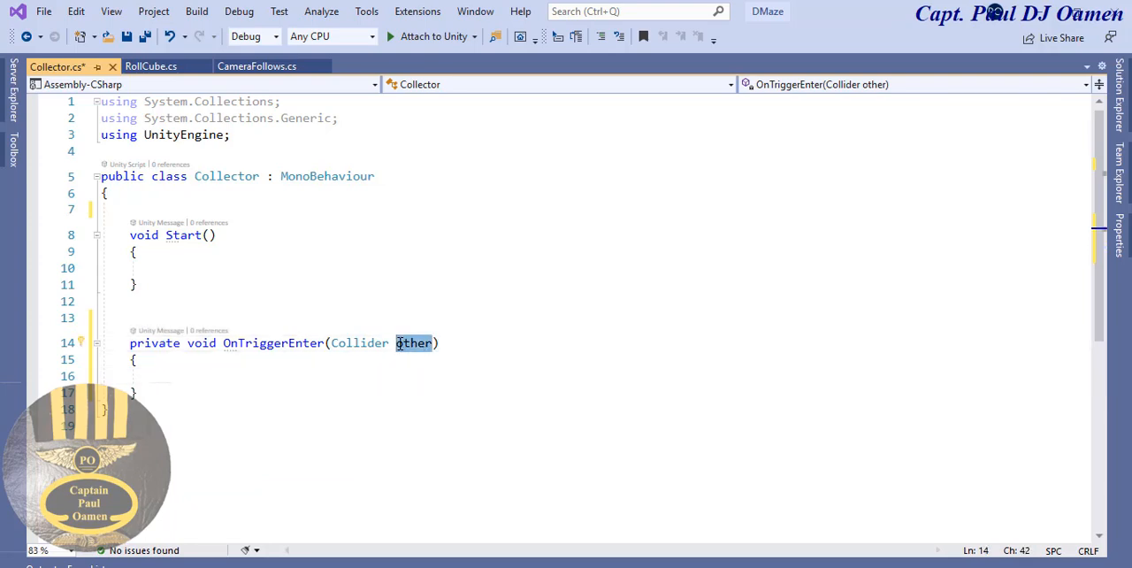
# - Write the condition if (other.gameObject.CompareTag("CollectItem")) inside the OnTriggerEnter method
pyautogui.click(294, 384)
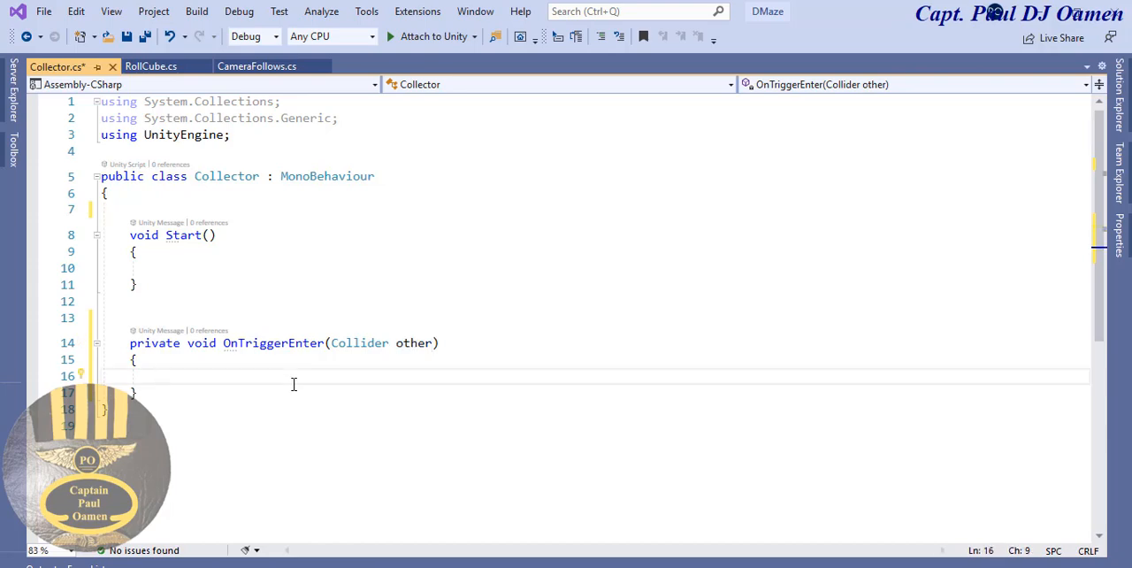
pyautogui.write('if ')
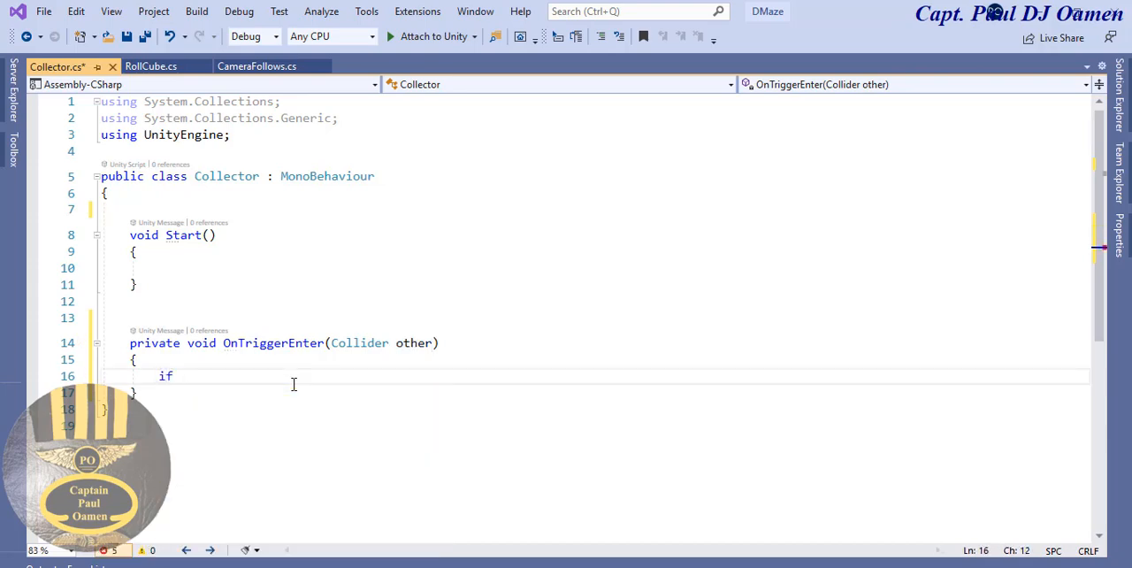
pyautogui.write('(other')
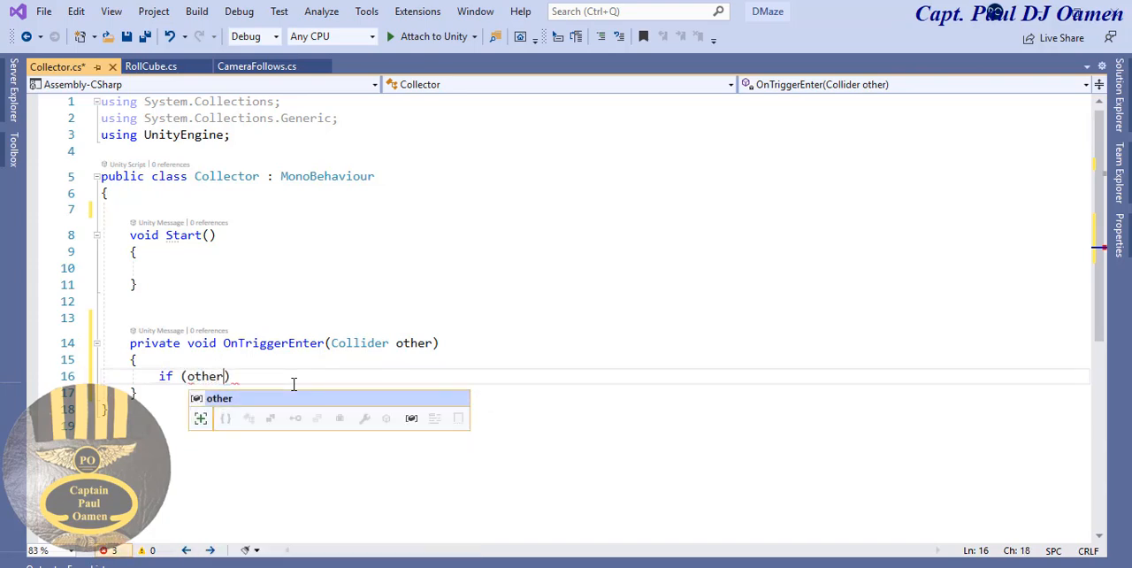
pyautogui.write('.')
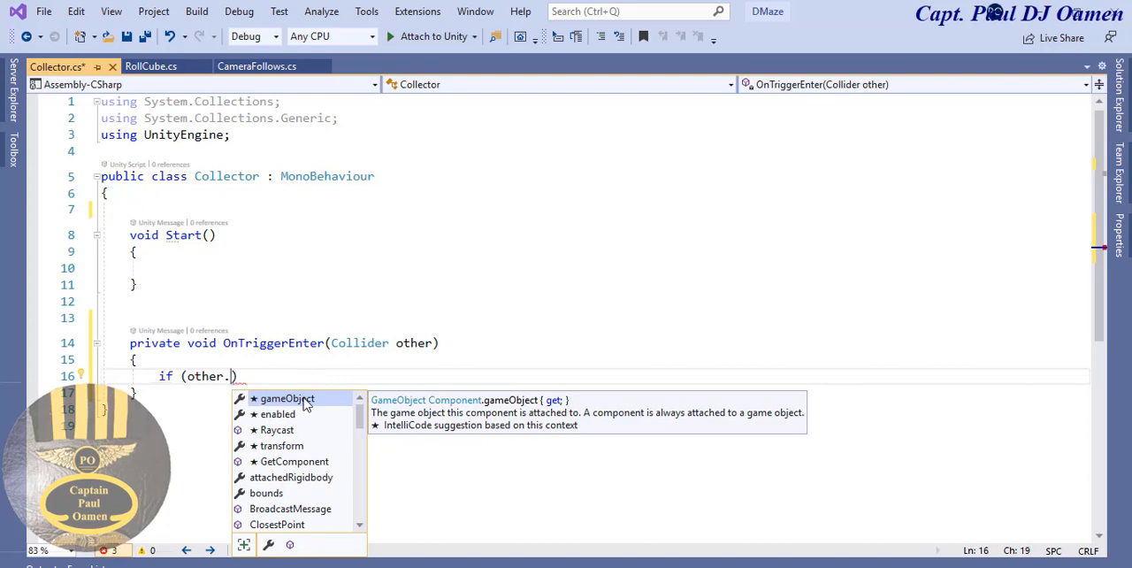
pyautogui.doubleClick(307, 400)
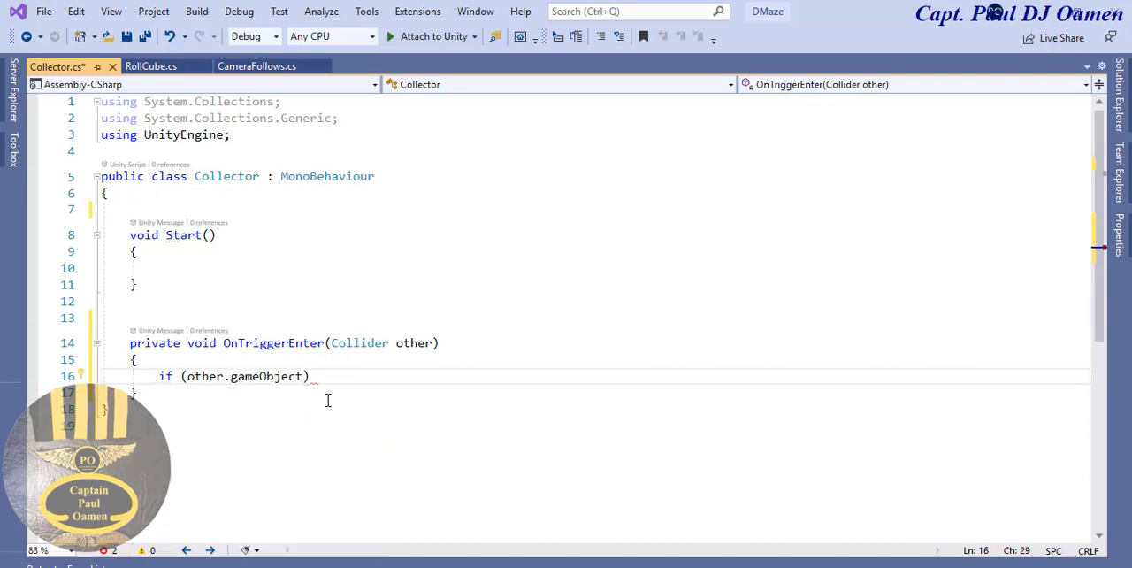
pyautogui.write('.c')
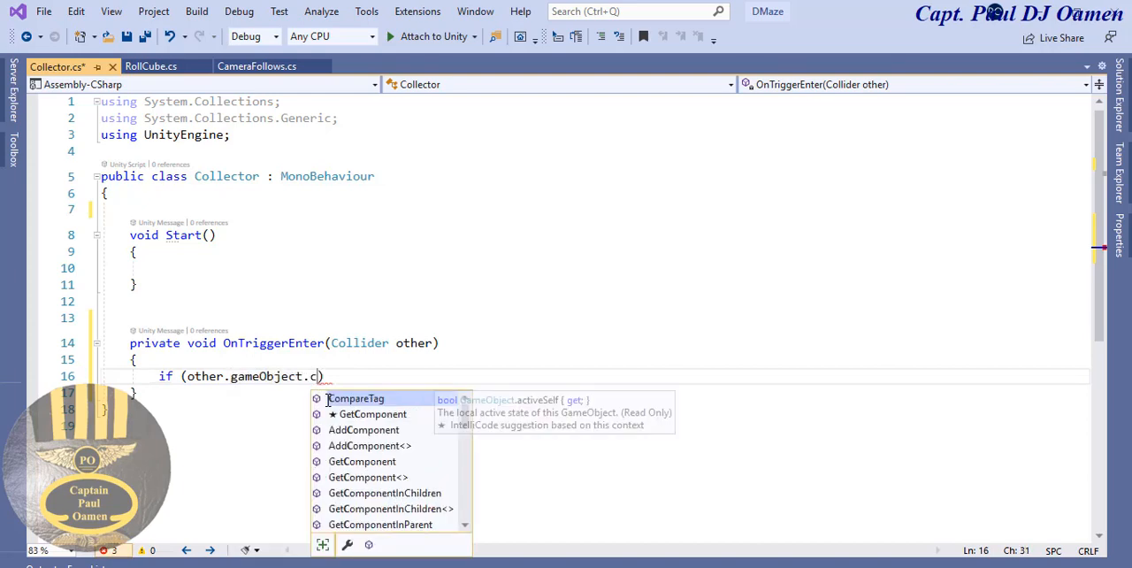
pyautogui.doubleClick(379, 399)
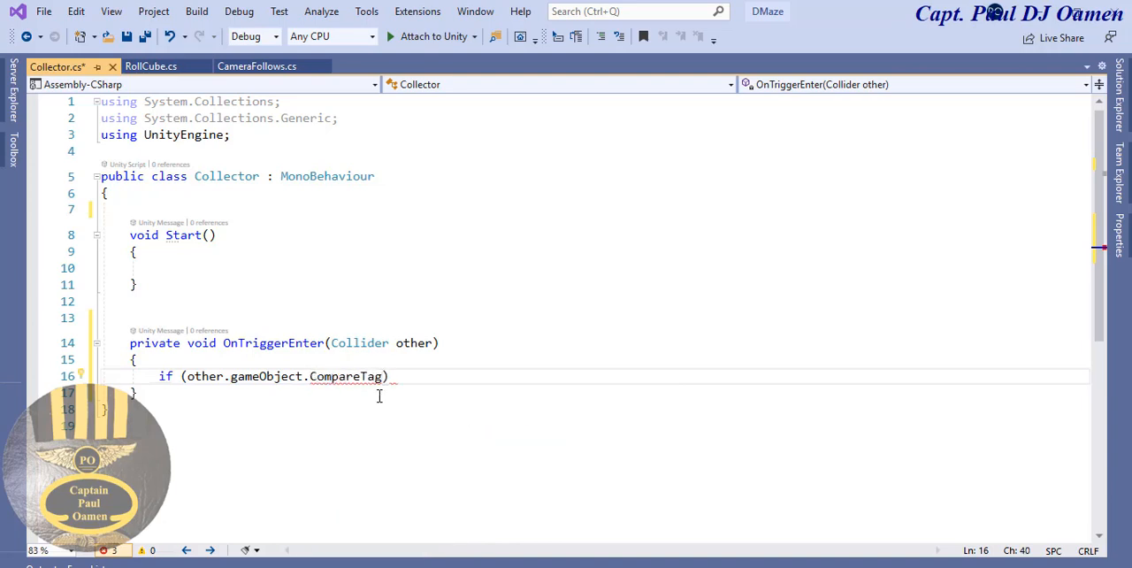
pyautogui.write('("Collect')
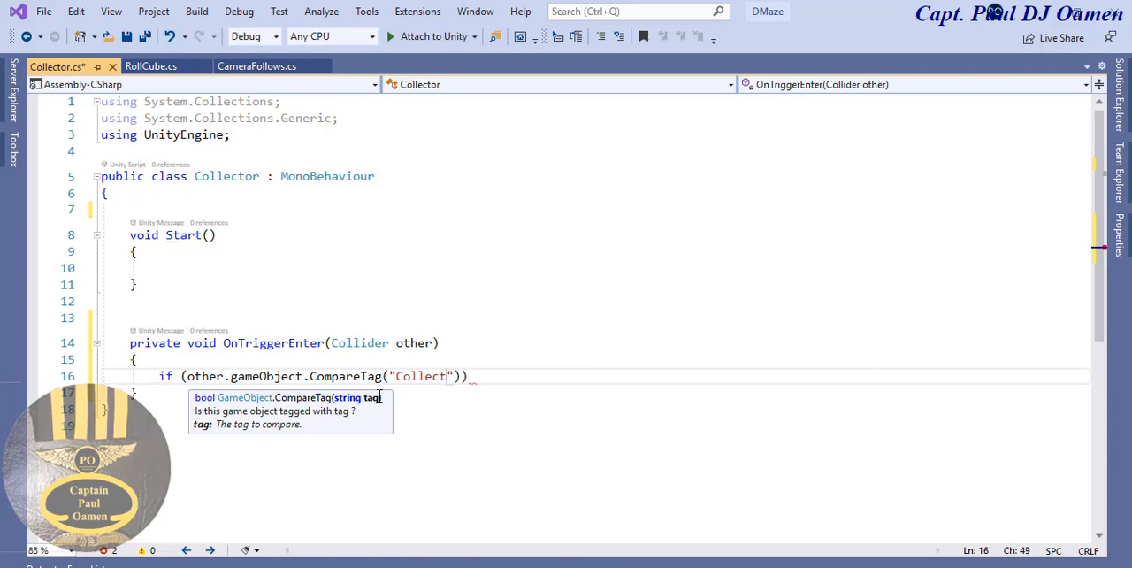
pyautogui.write('Item"')
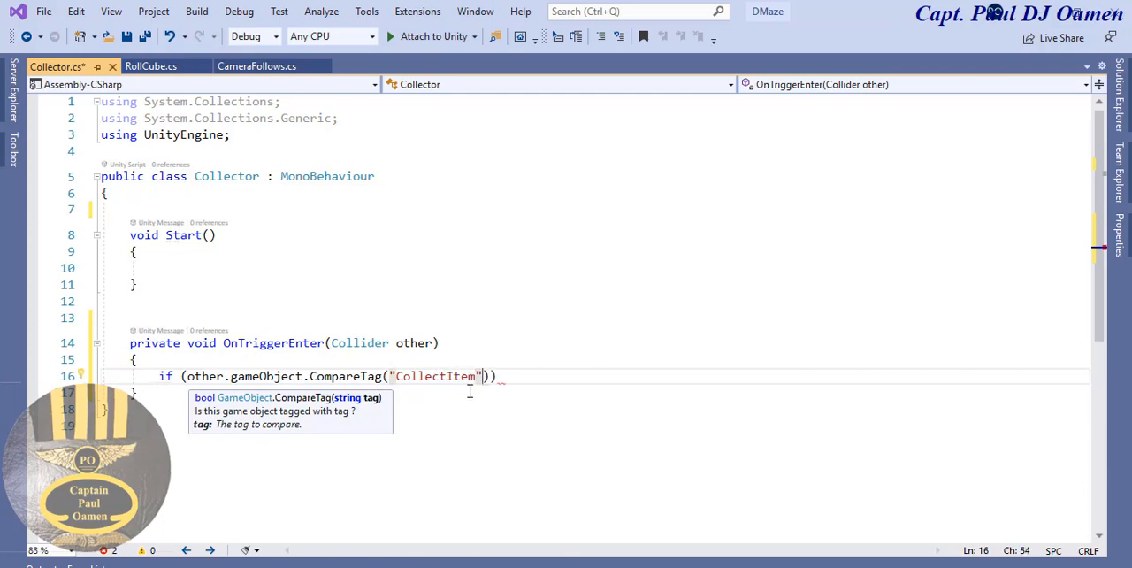
pyautogui.click(530, 378)
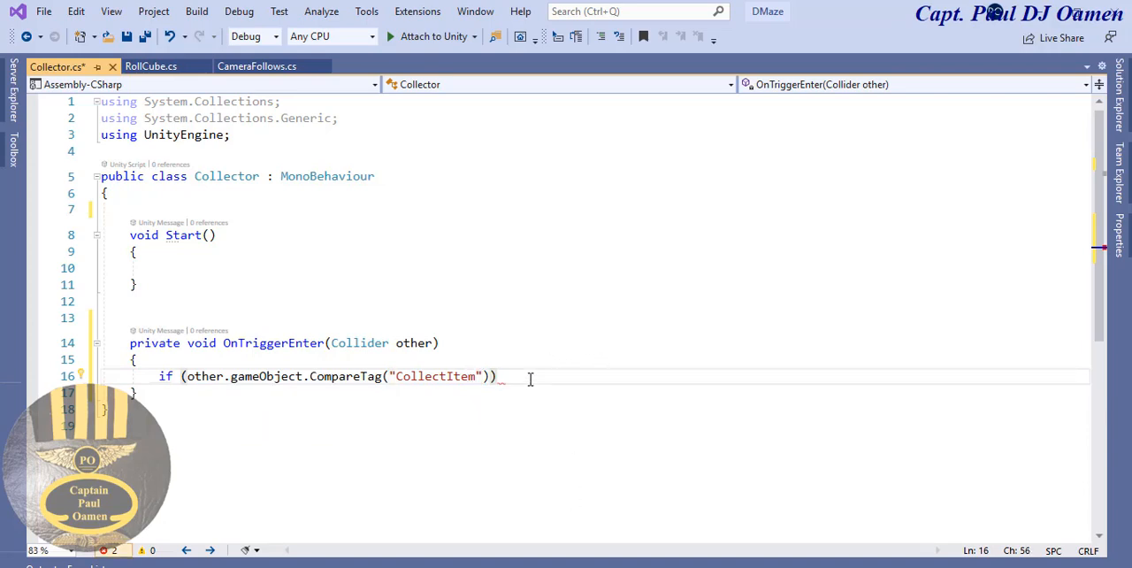
# - Add a body to the CollectItem condition containing the statement other.gameObject.SetActive(false);
pyautogui.press('Return')
pyautogui.write('{')
pyautogui.press('Return')
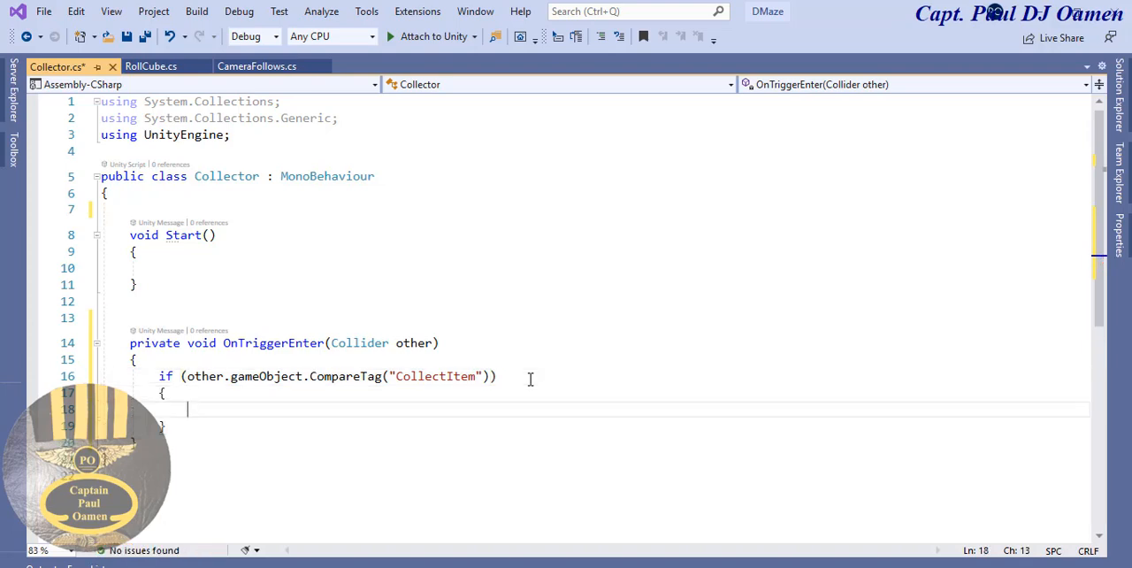
pyautogui.write('other.')
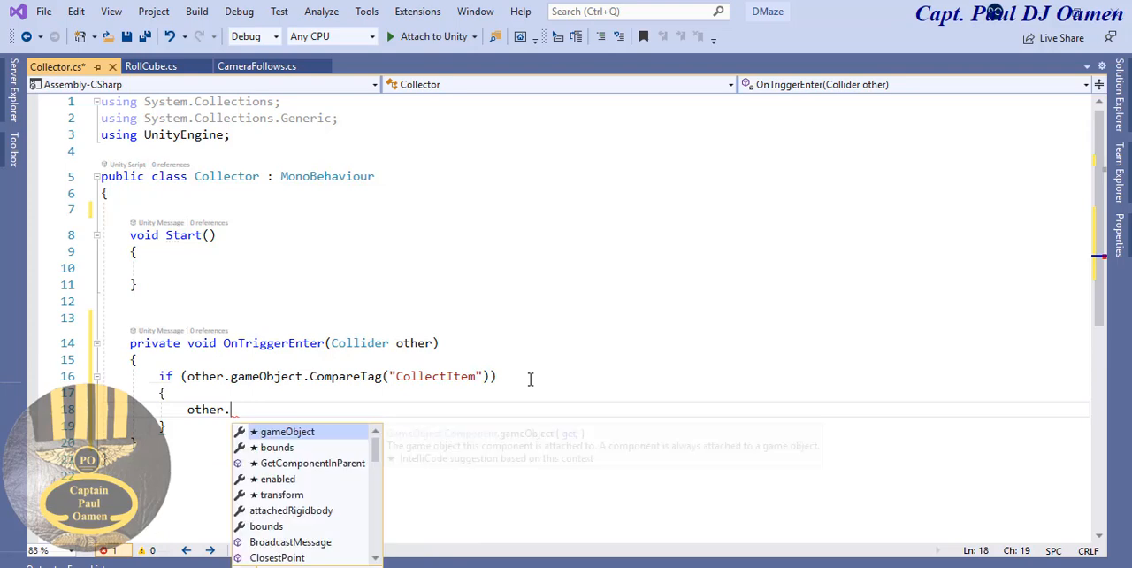
pyautogui.write('g')
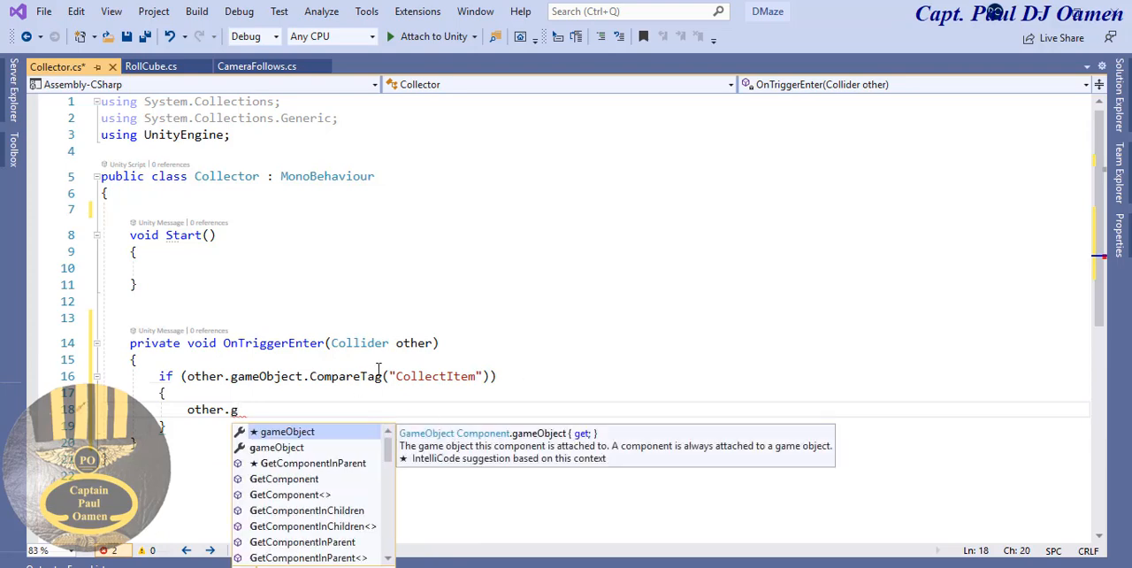
pyautogui.doubleClick(344, 432)
pyautogui.write('.')
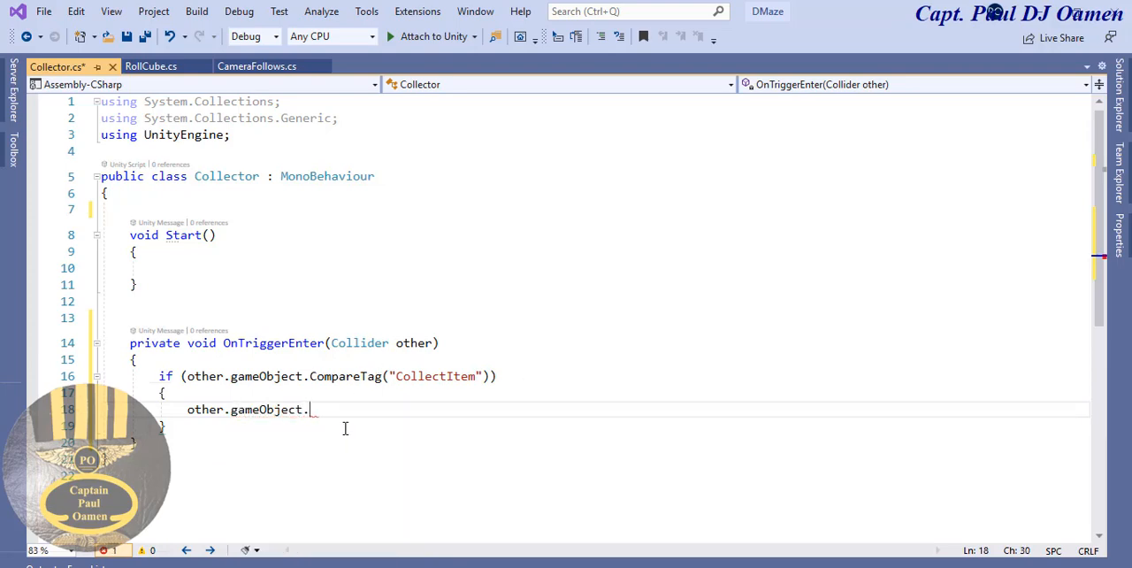
pyautogui.write('set')
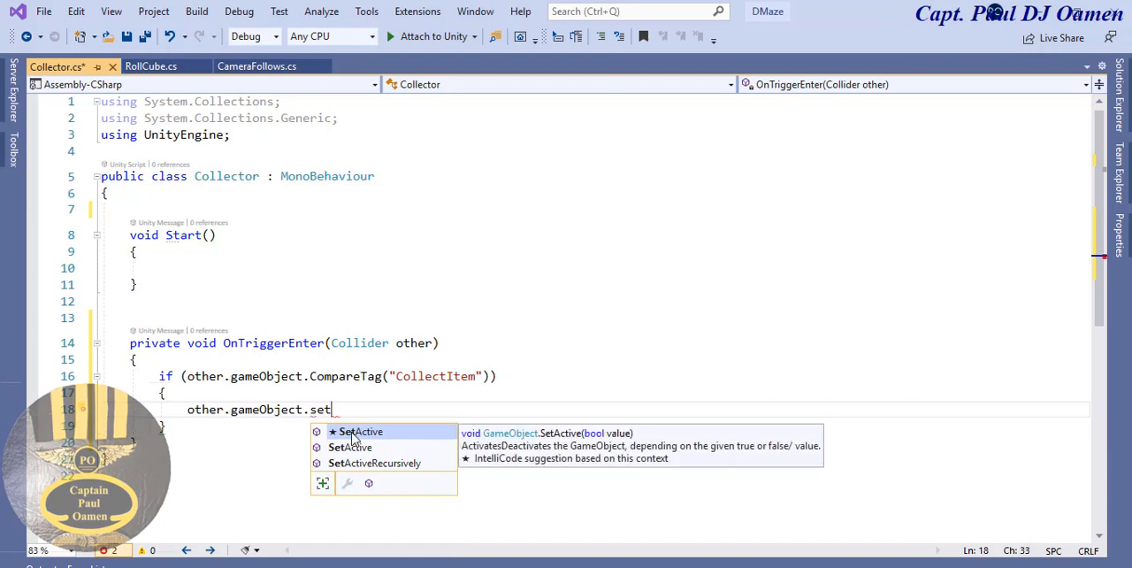
pyautogui.doubleClick(352, 433)
pyautogui.write('(')
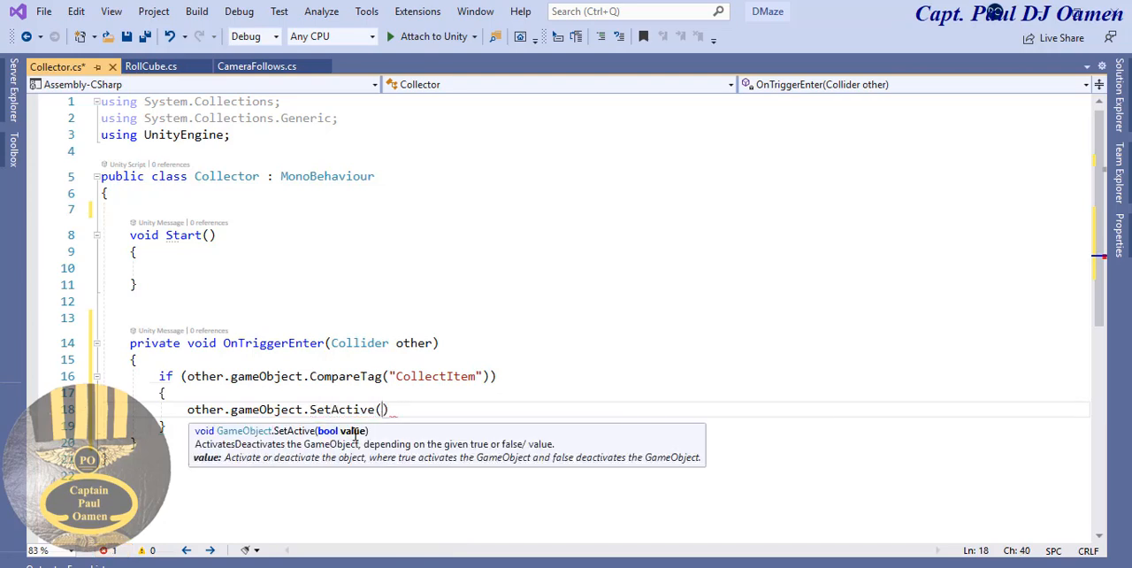
pyautogui.write('false')
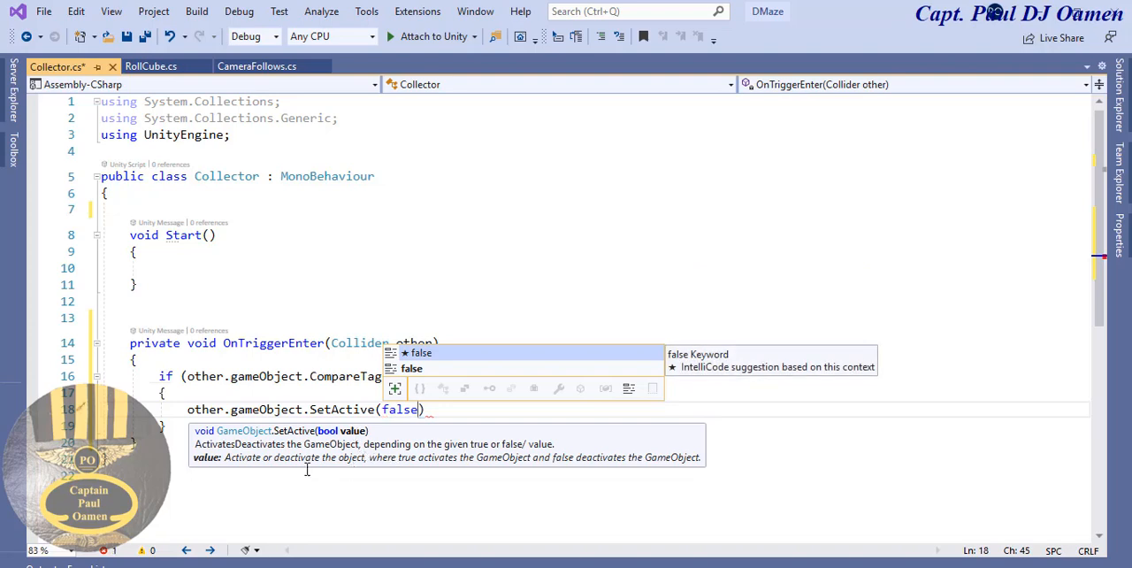
pyautogui.click(431, 405)
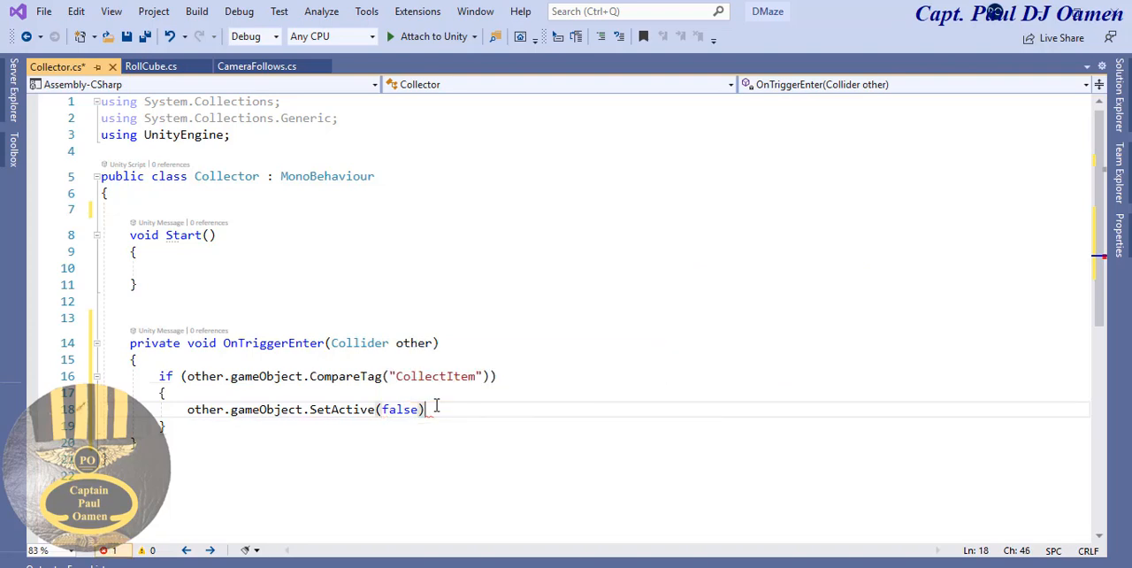
pyautogui.write(';')
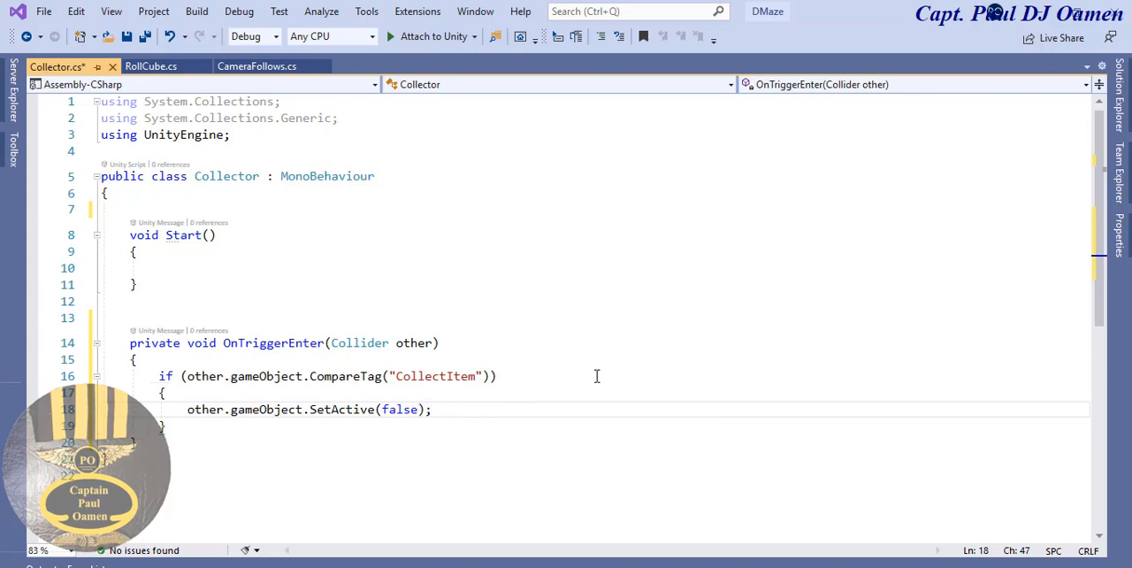
# - Switch to Unity and compare the Collect cube's tag with the "CollectItem" text in the script
pyautogui.moveTo(478, 375); pyautogui.dragTo(401, 379)
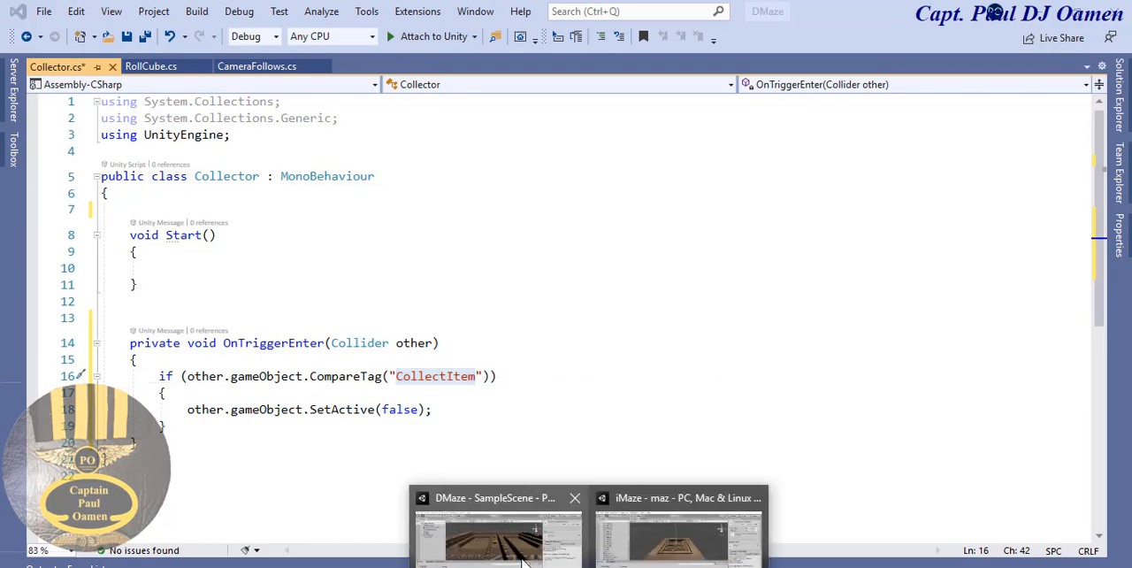
pyautogui.click(495, 535)
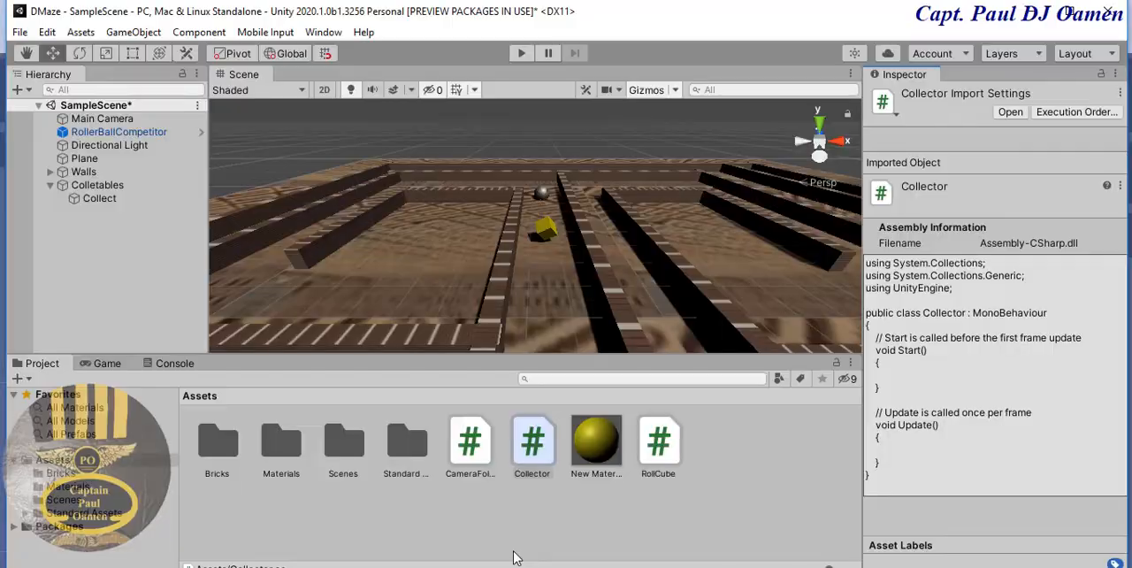
pyautogui.click(546, 232)
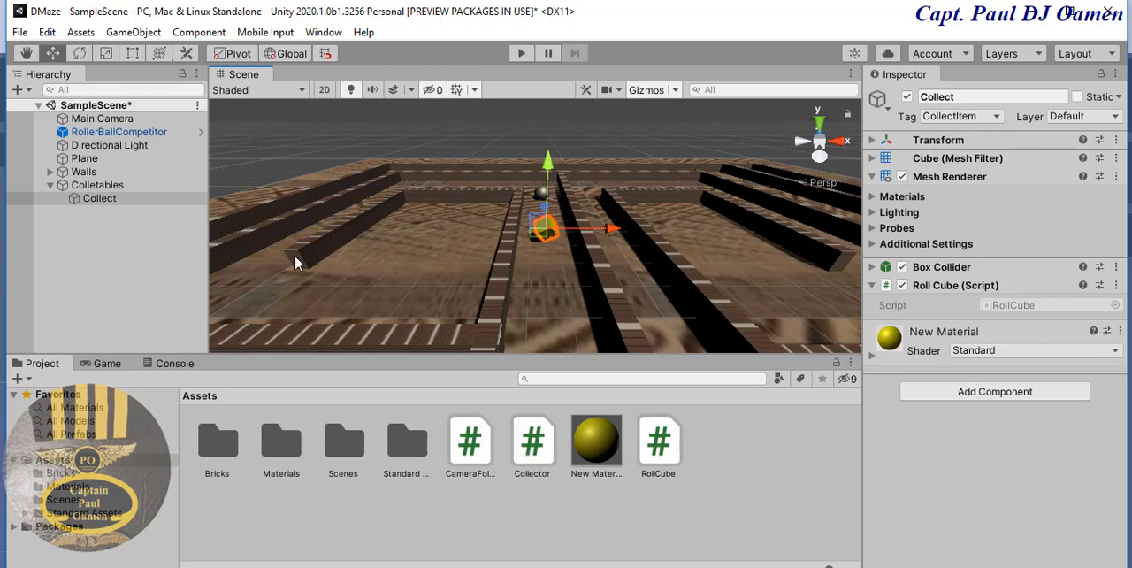
# - Reopen the Collector script, save it, and return to the Unity editor
pyautogui.click(538, 458)
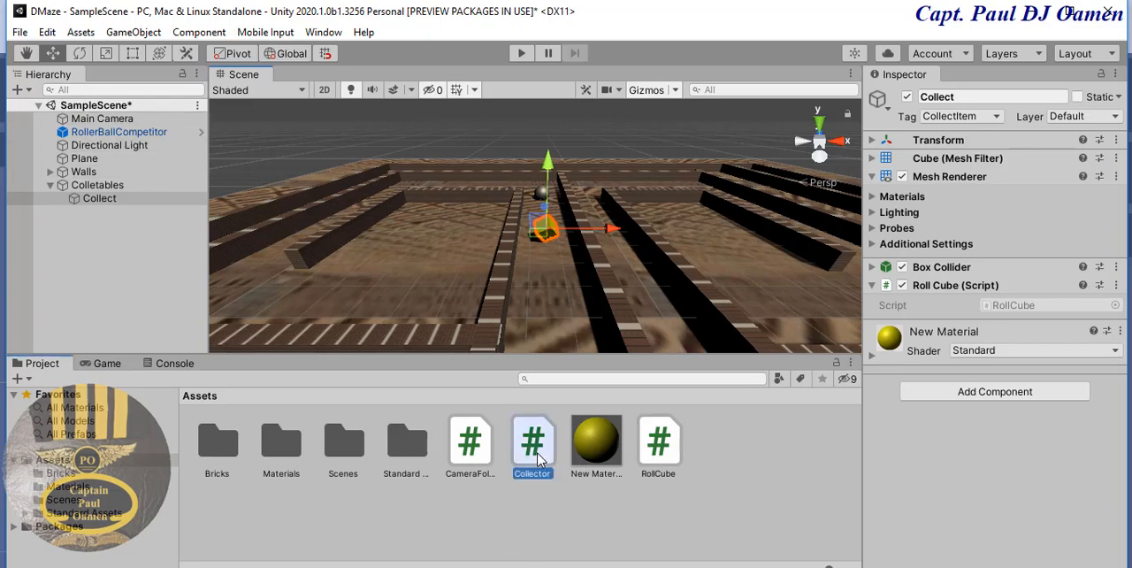
pyautogui.doubleClick(536, 458)
pyautogui.click(487, 396)
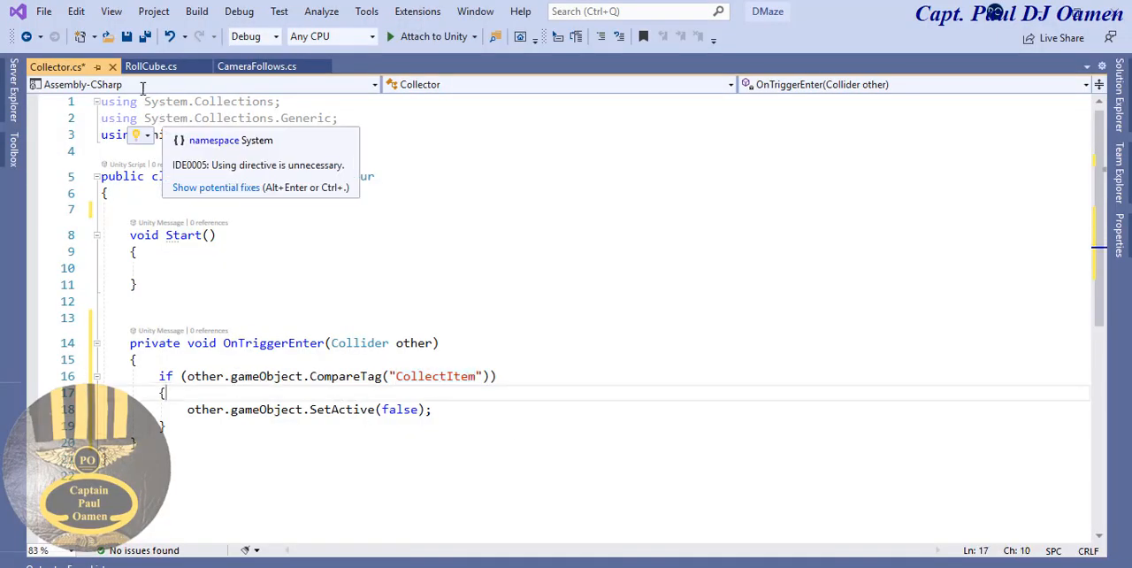
pyautogui.click(127, 35)
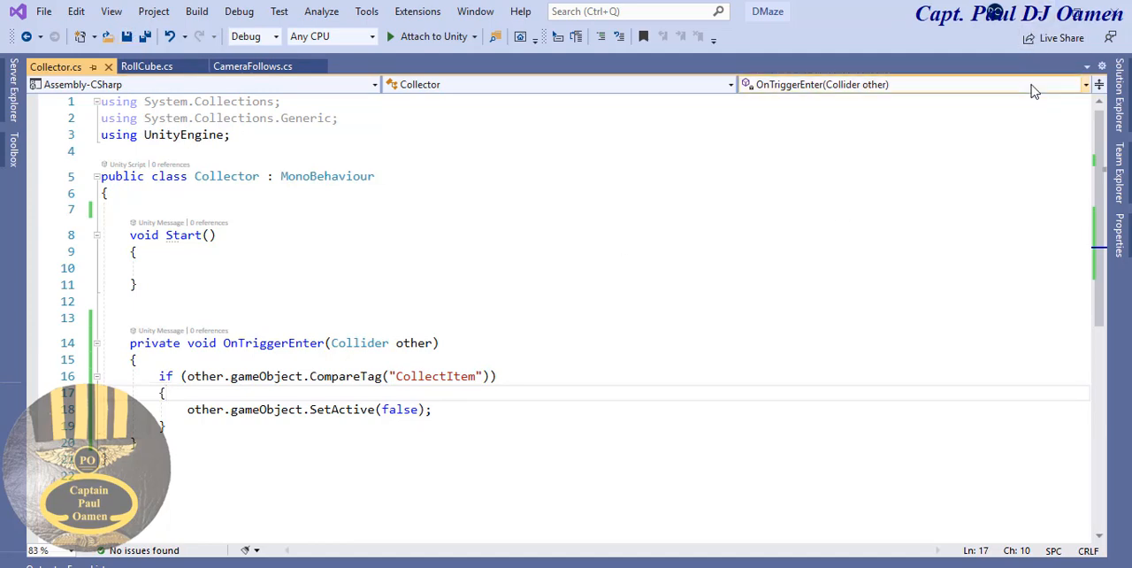
pyautogui.click(1043, 15)
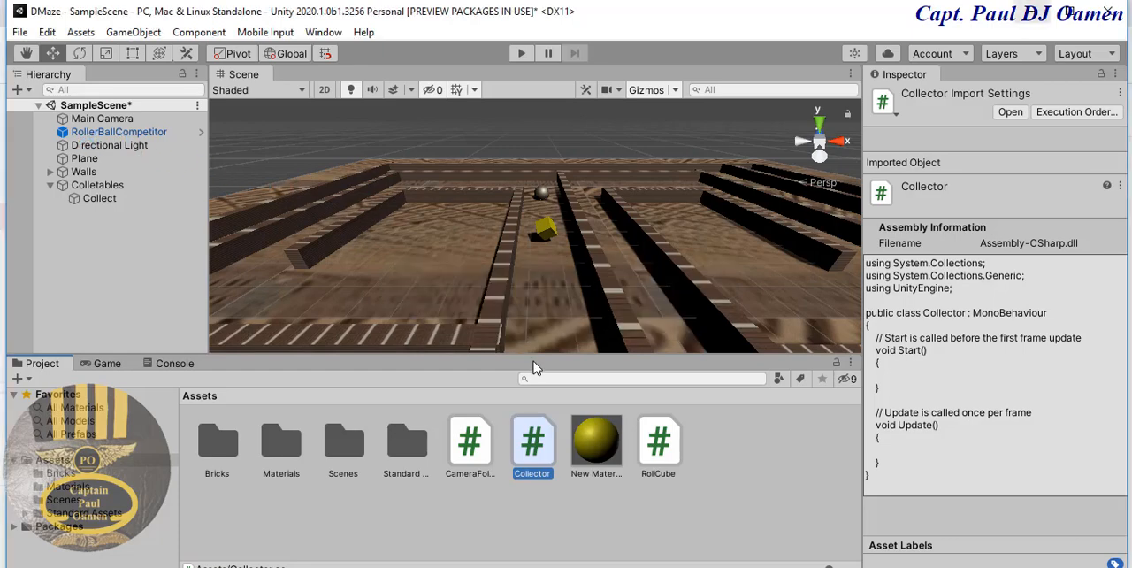
# - Enable Is Trigger in the Collect cube's Box Collider and test collecting the cube in Play mode
pyautogui.click(139, 134)
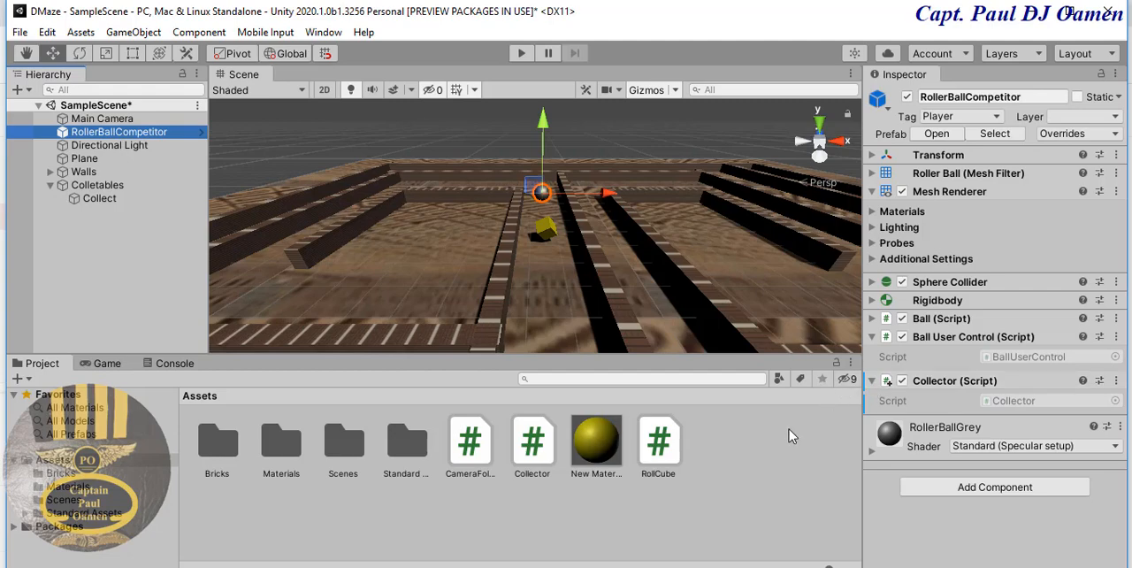
pyautogui.click(545, 233)
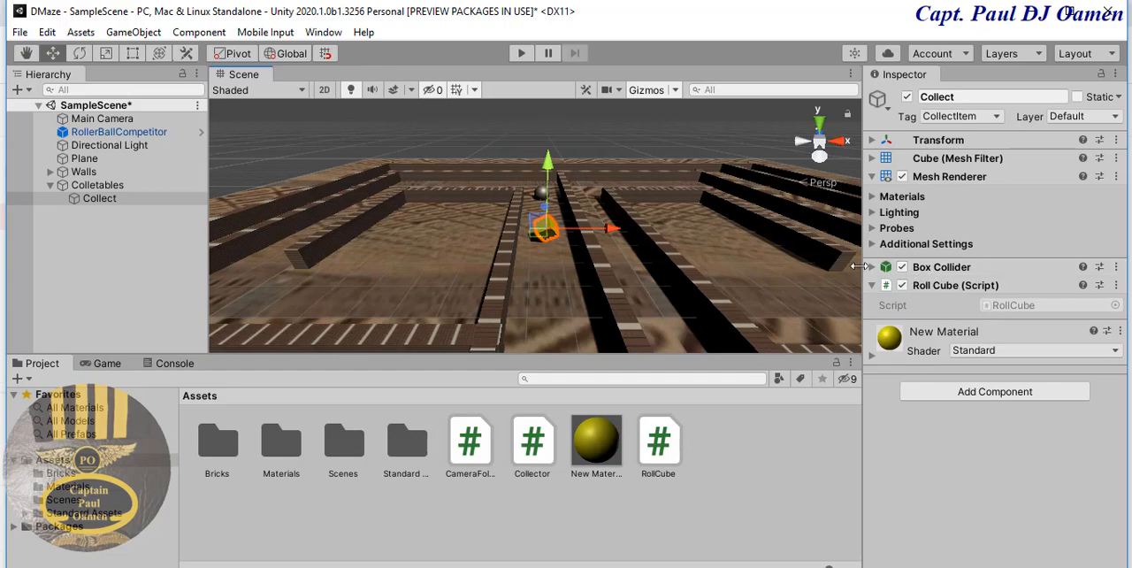
pyautogui.click(869, 269)
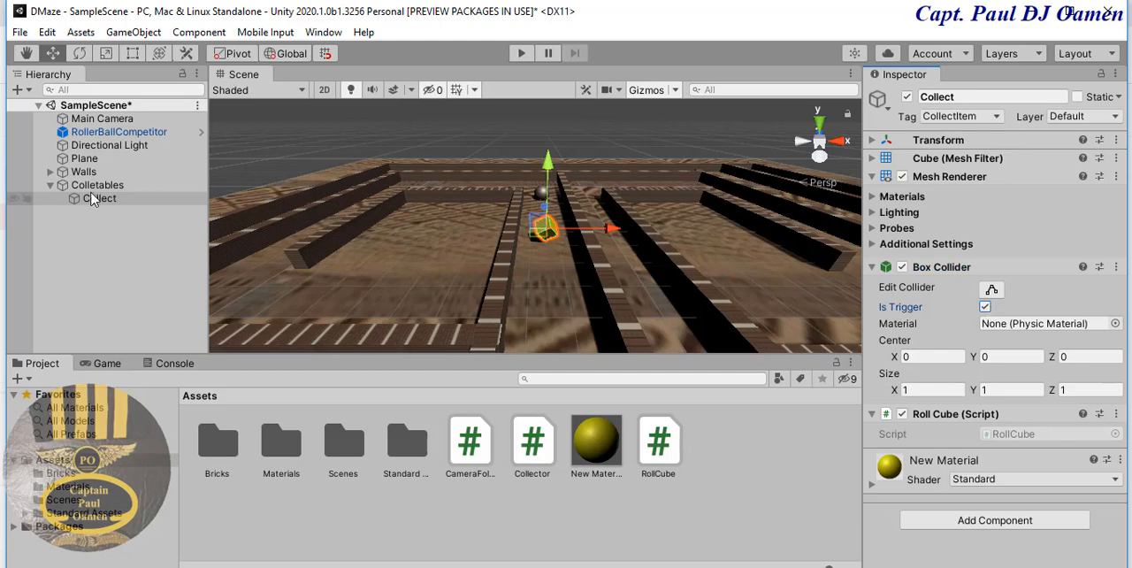
pyautogui.click(522, 54)
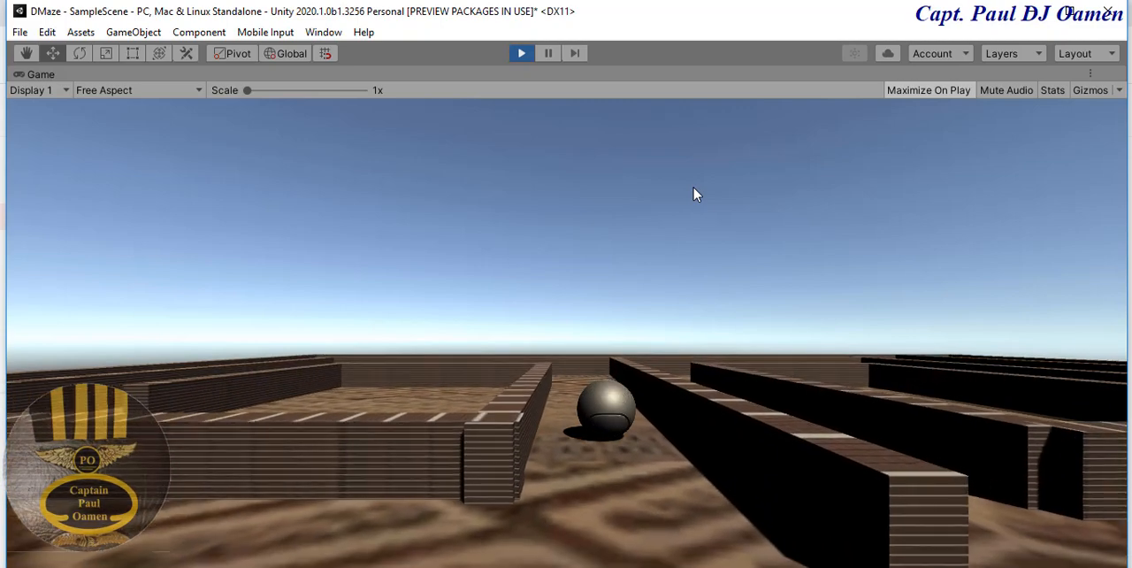
pyautogui.click(523, 54)
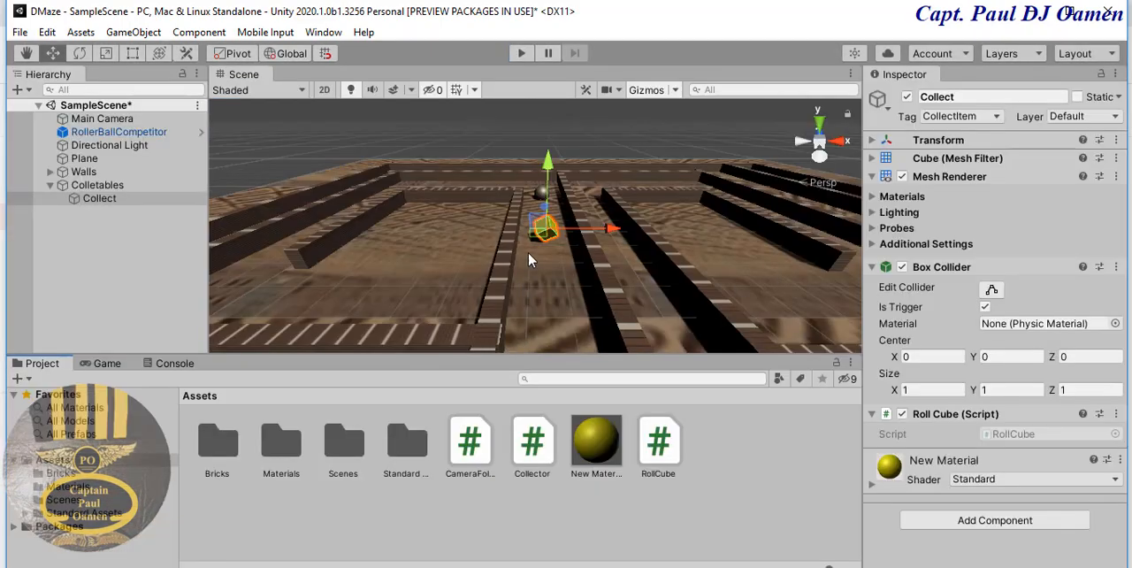
# - Turn the Collect cube into a prefab in the Assets folder and move New Material into the Materials folder
pyautogui.click(100, 199)
pyautogui.moveTo(128, 257); pyautogui.dragTo(280, 500)
pyautogui.moveTo(361, 519); pyautogui.dragTo(361, 519)
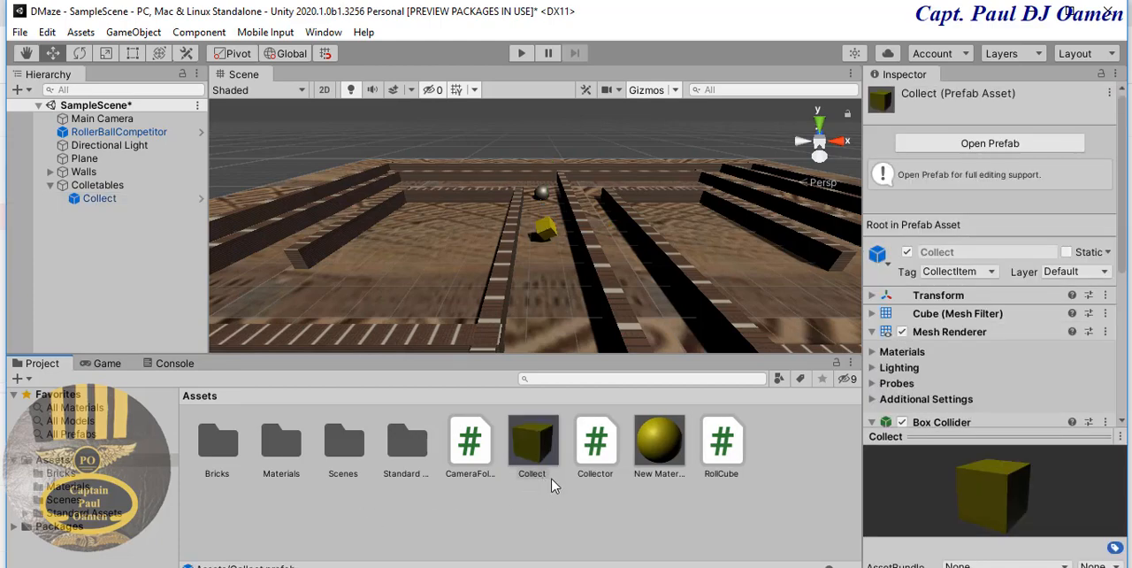
pyautogui.moveTo(668, 458); pyautogui.dragTo(292, 455)
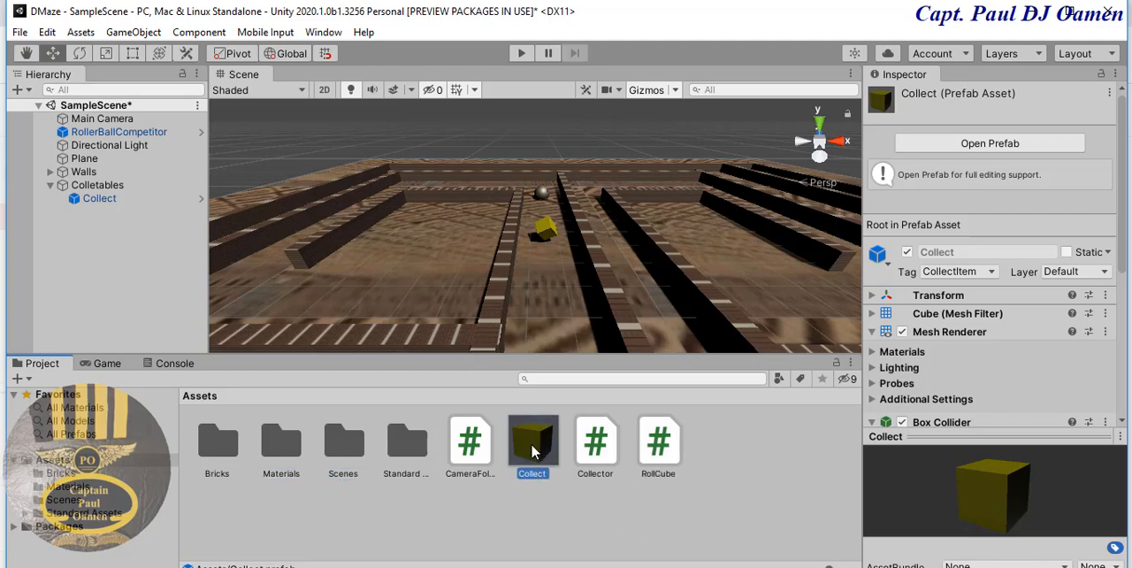
# - Place two Collect prefab cubes in the maze, one in the central corridor and one in the left inner chamber, raising each above the floor
pyautogui.moveTo(564, 389); pyautogui.dragTo(556, 322)
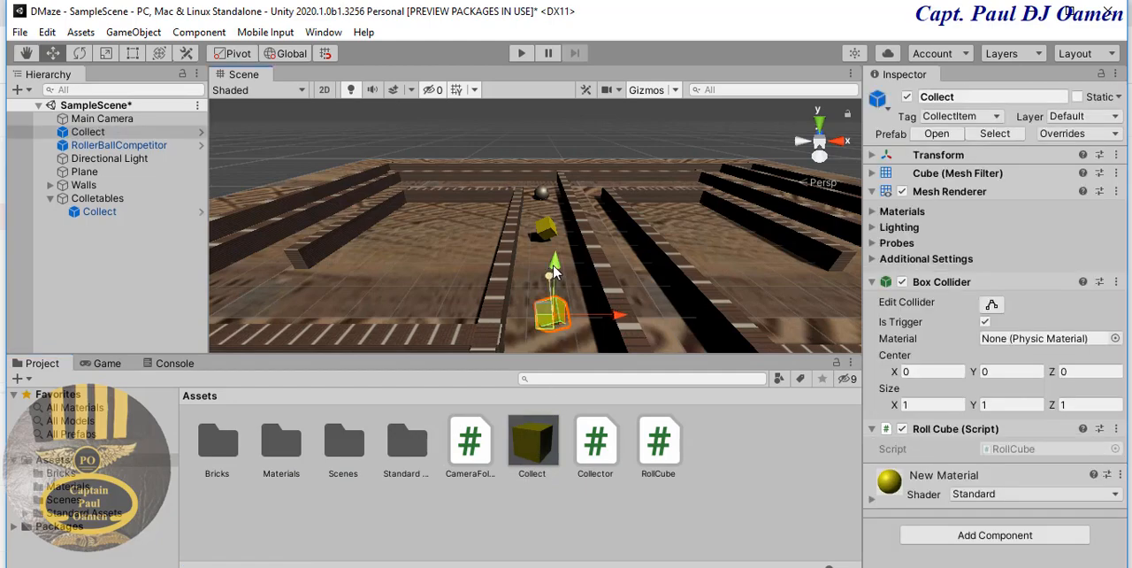
pyautogui.moveTo(554, 275); pyautogui.dragTo(552, 246)
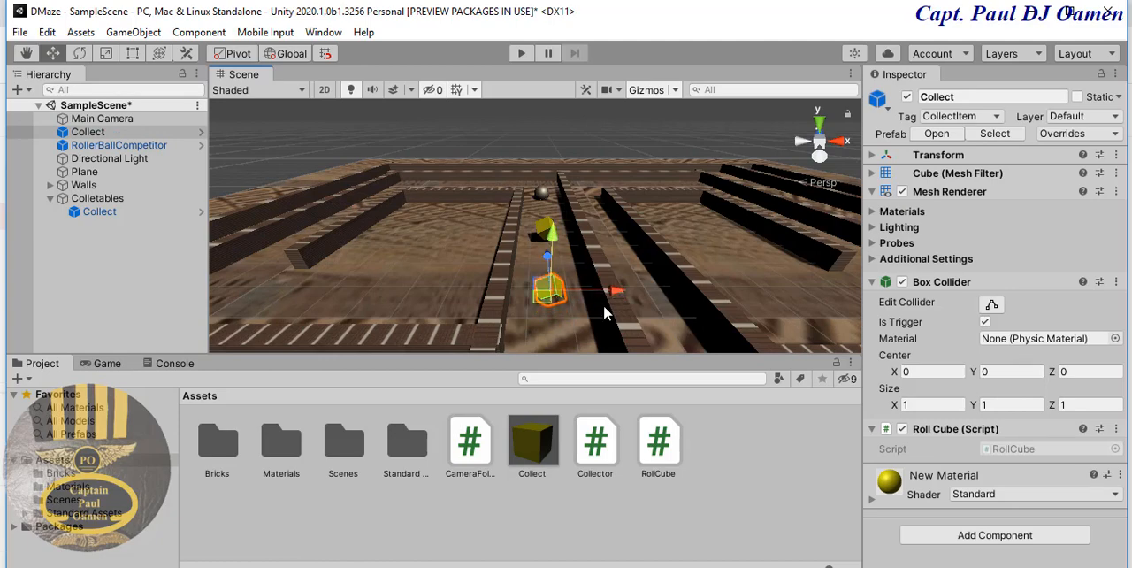
pyautogui.moveTo(555, 426); pyautogui.dragTo(396, 276)
pyautogui.moveTo(379, 220); pyautogui.dragTo(368, 201)
# - Place two more Collect prefab cubes, one in the left outer corridor and one at the front end of the corridor right of centre
pyautogui.moveTo(496, 284); pyautogui.dragTo(594, 279, button='middle')
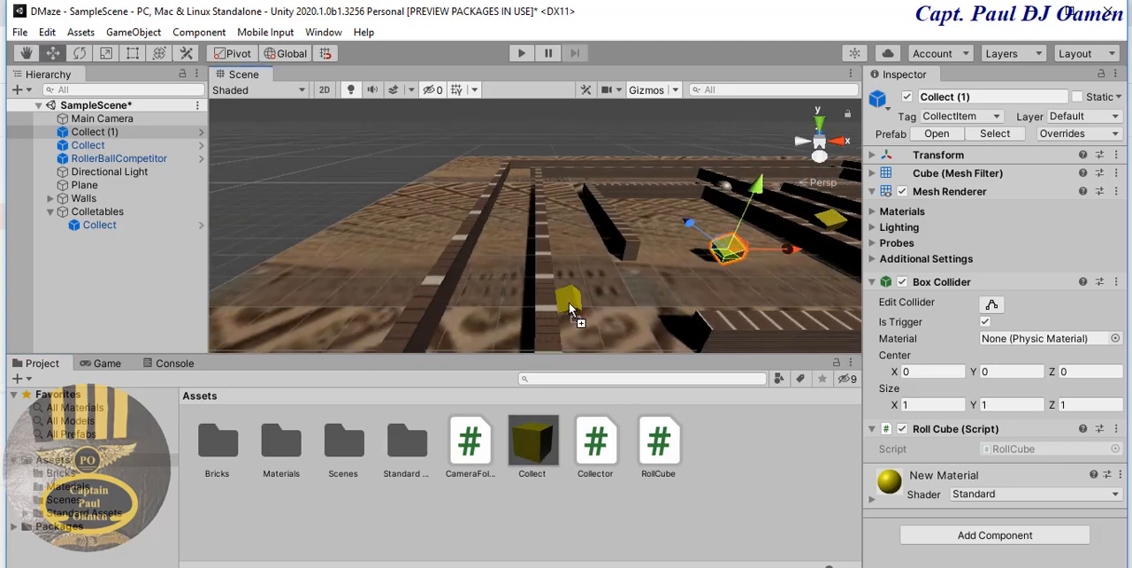
pyautogui.moveTo(570, 303); pyautogui.dragTo(500, 299)
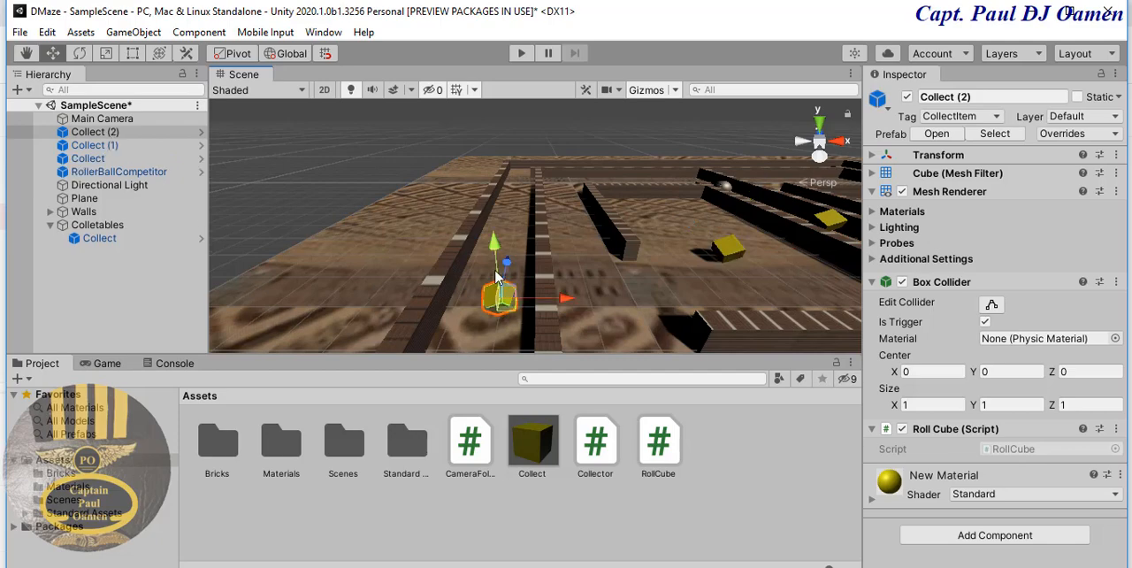
pyautogui.moveTo(652, 347); pyautogui.dragTo(548, 314, button='middle')
pyautogui.moveTo(677, 295); pyautogui.dragTo(627, 294, button='middle')
pyautogui.moveTo(534, 443); pyautogui.dragTo(565, 300)
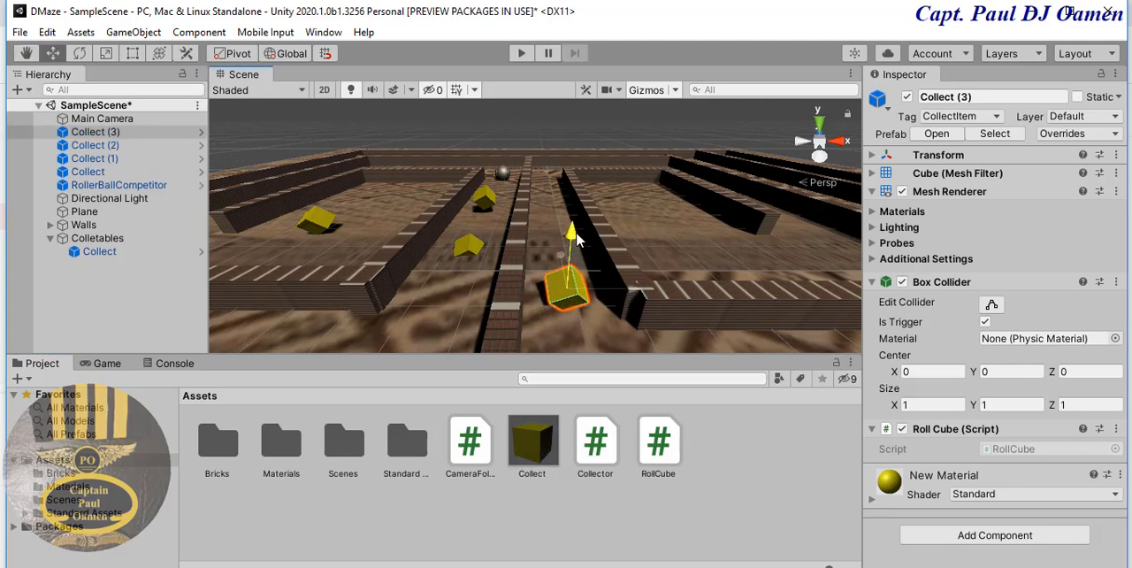
# - Place a Collect prefab cube in the maze's right inner chamber and raise it above the floor
pyautogui.moveTo(540, 449); pyautogui.dragTo(708, 228)
pyautogui.moveTo(717, 179); pyautogui.dragTo(728, 166)
pyautogui.moveTo(611, 234); pyautogui.dragTo(610, 243, button='middle')
# - Place two Collect prefab cubes in the front outer corridor, one on each side of the short dividing wall, raised above the floor
pyautogui.scroll(-5, 608, 257)
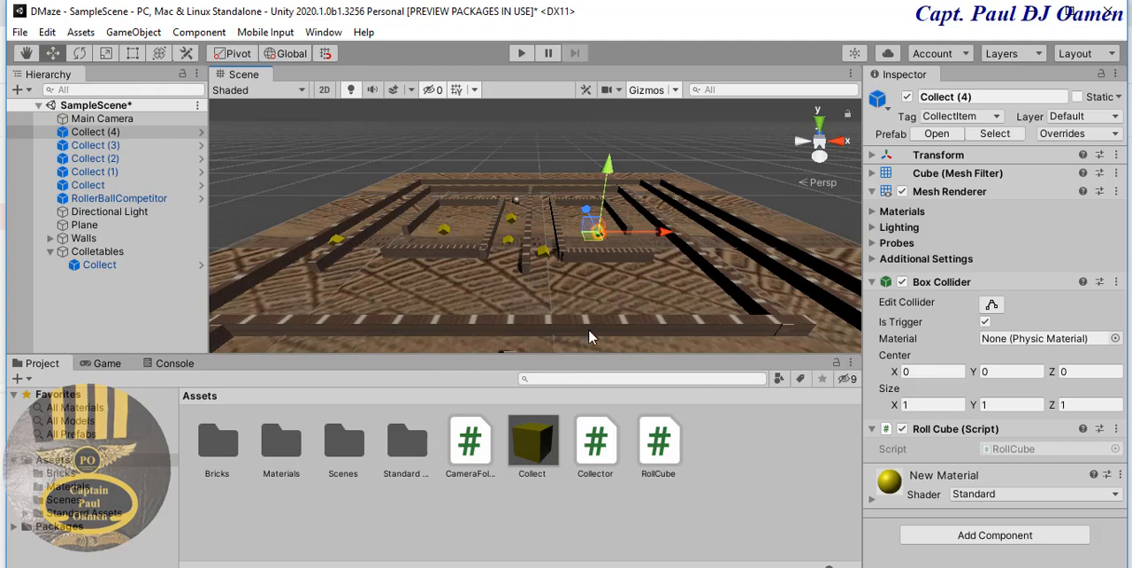
pyautogui.moveTo(604, 327); pyautogui.dragTo(562, 298, button='middle')
pyautogui.moveTo(532, 439); pyautogui.dragTo(698, 285)
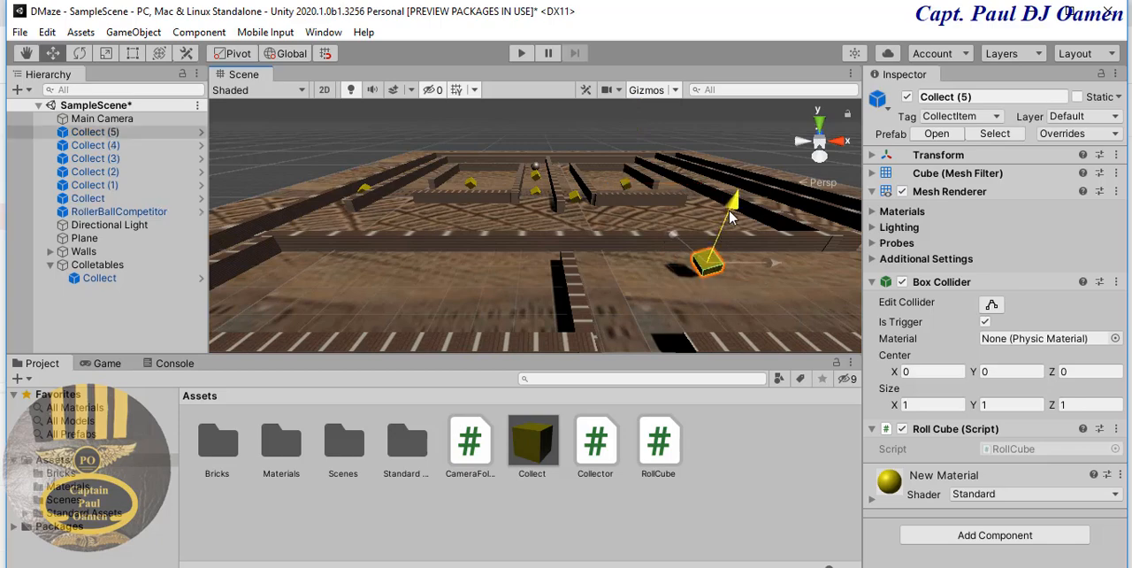
pyautogui.moveTo(532, 446); pyautogui.dragTo(395, 288)
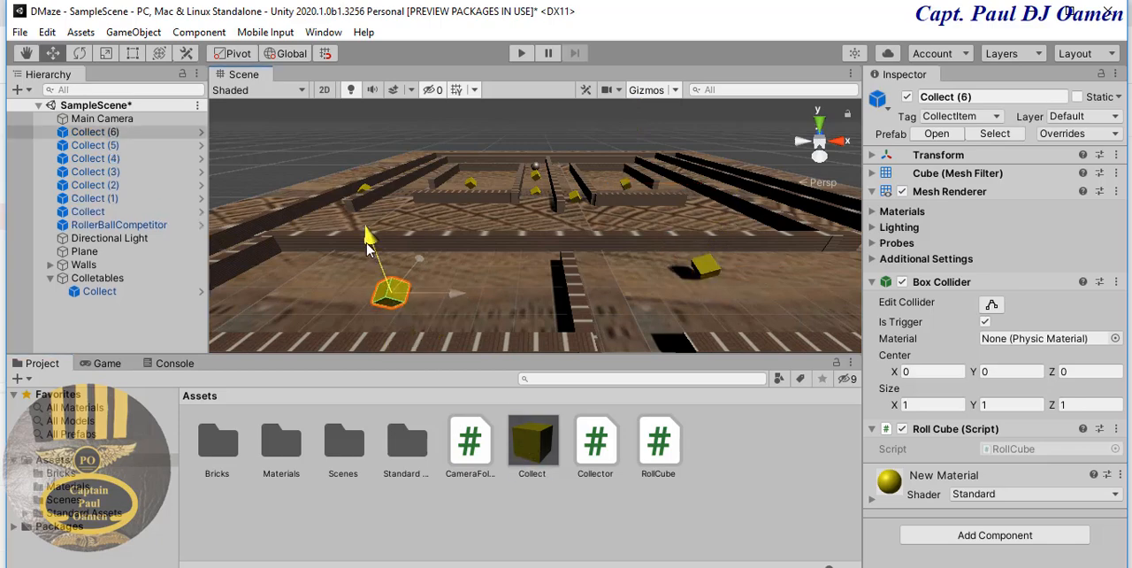
# - Play-test the maze by rolling the ball through the placed cubes, and stop Play mode
pyautogui.scroll(-3, 583, 289)
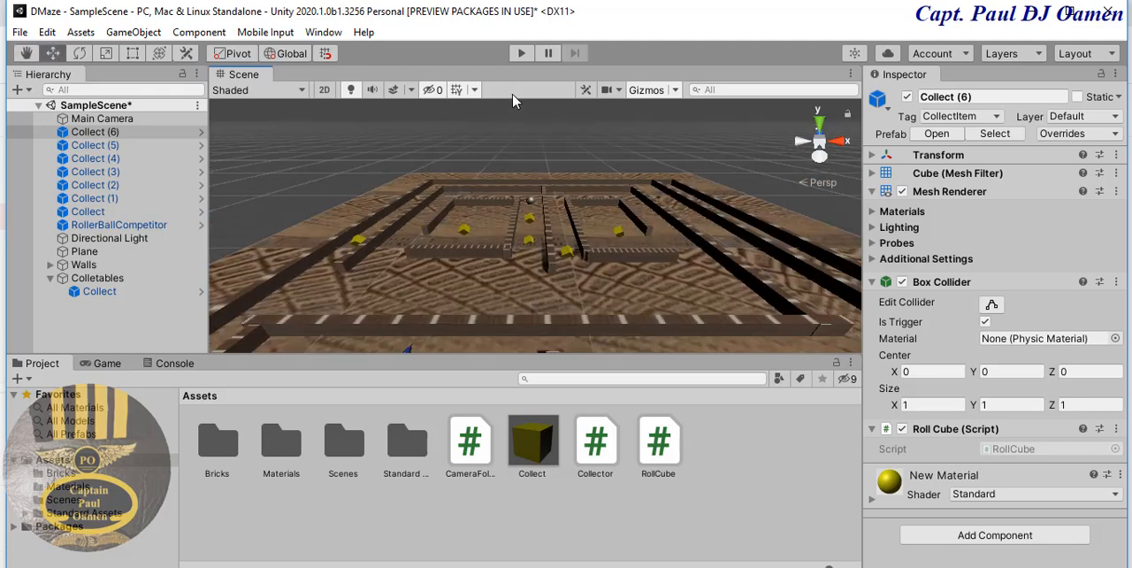
pyautogui.click(521, 55)
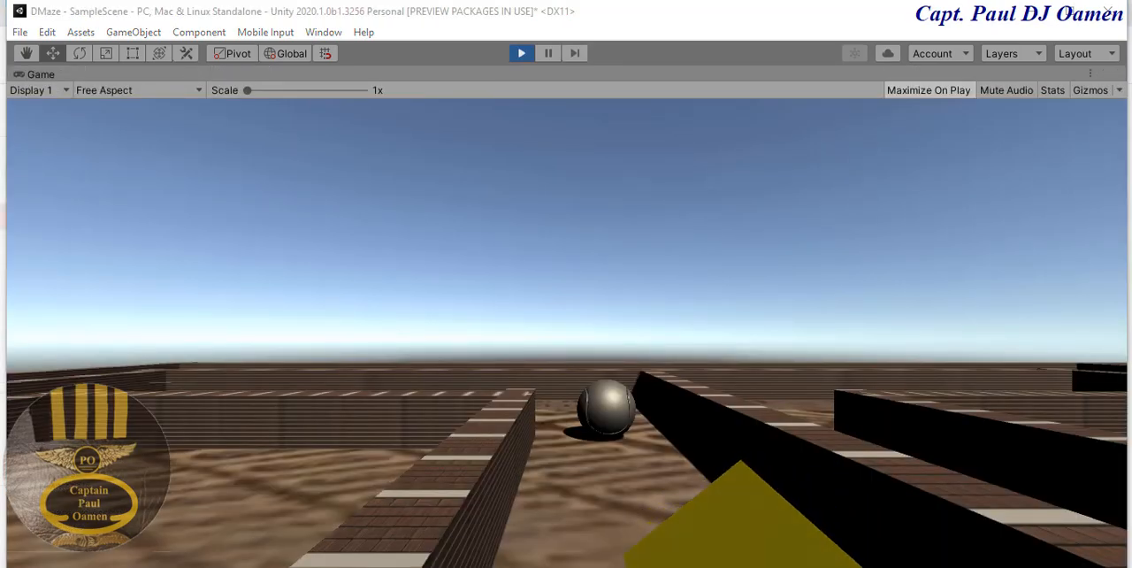
pyautogui.press('Down')
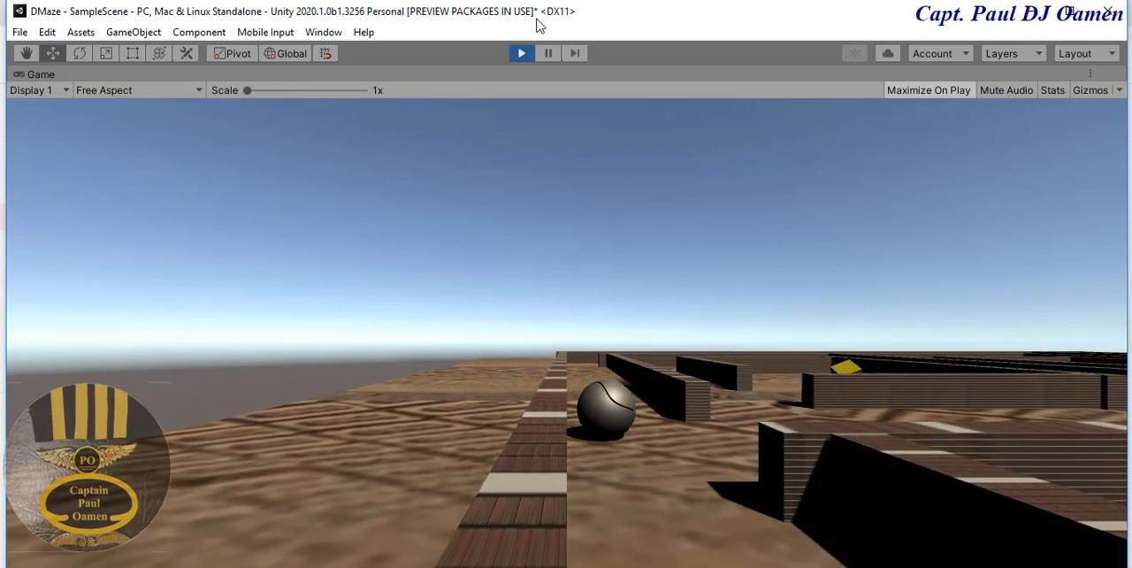
pyautogui.click(521, 53)
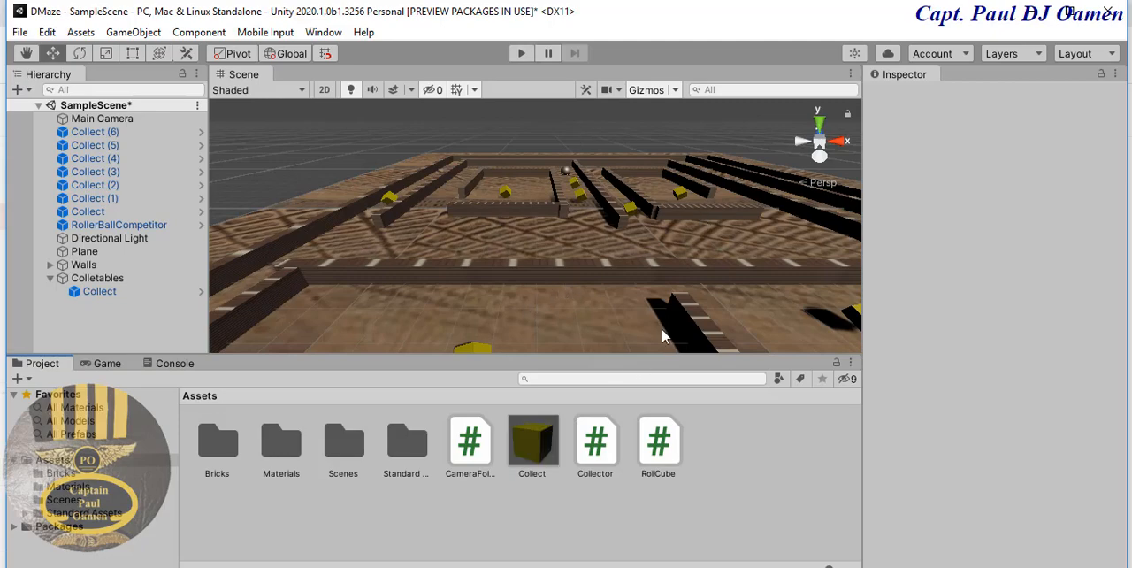
# - Review the OnTriggerEnter code of the Collector script in Visual Studio, then return to Unity and show the Game view
pyautogui.click(595, 446)
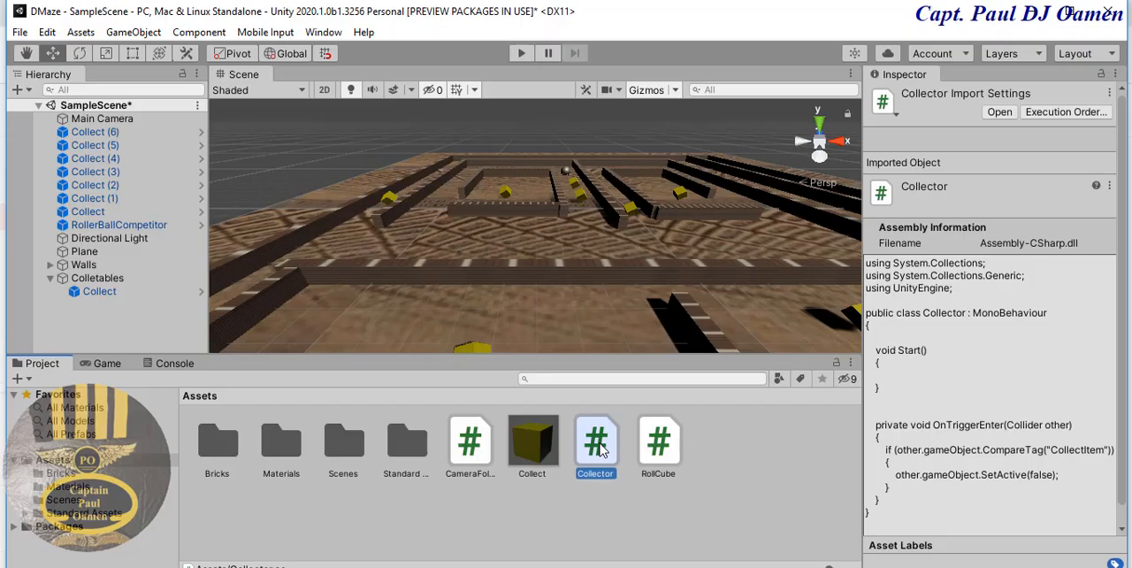
pyautogui.doubleClick(595, 445)
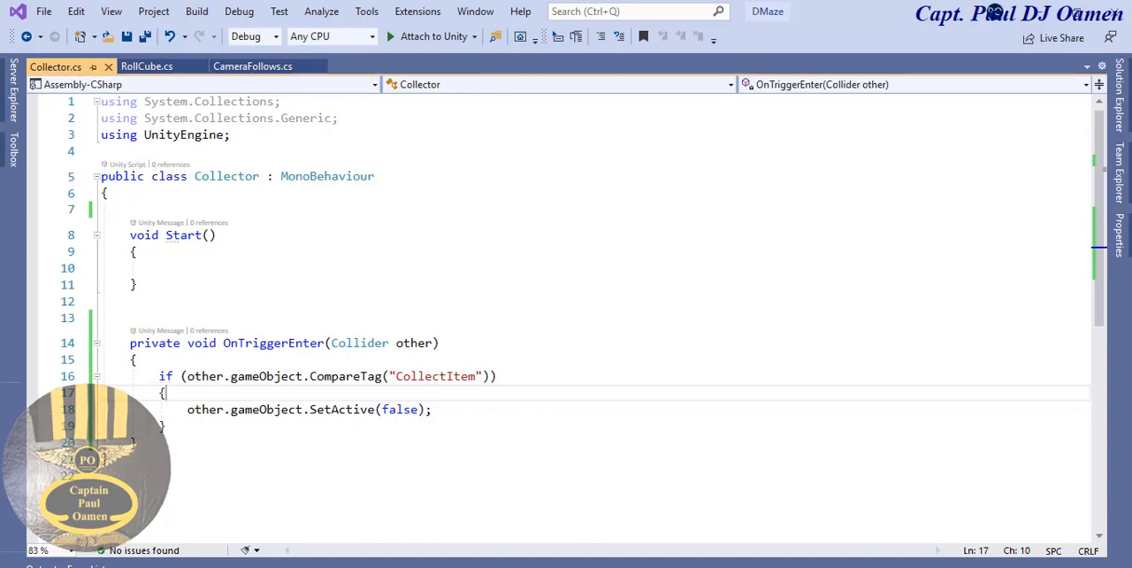
pyautogui.click(1044, 13)
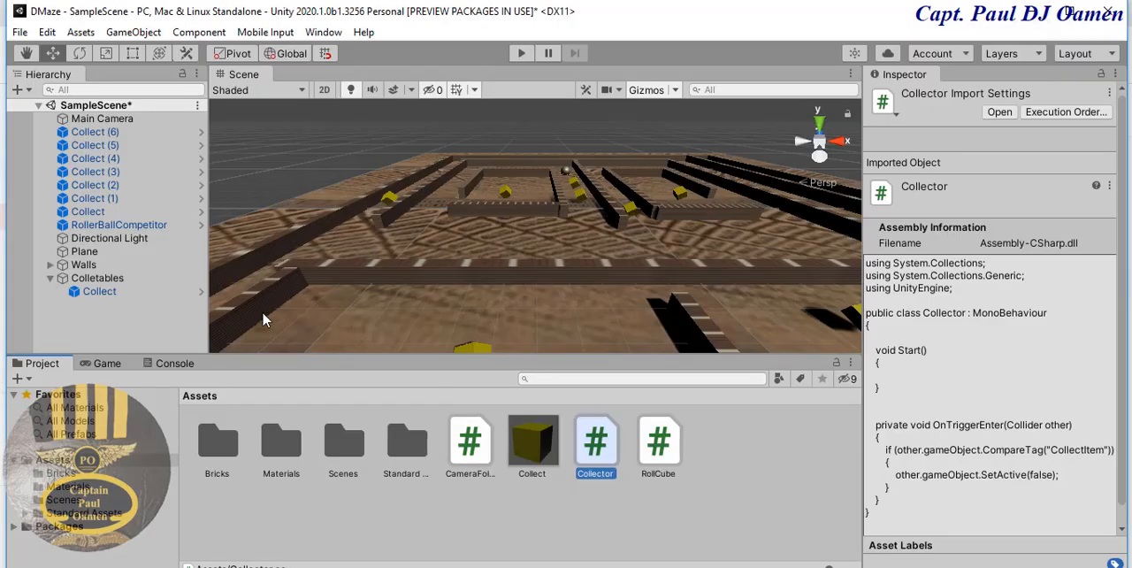
pyautogui.click(107, 362)
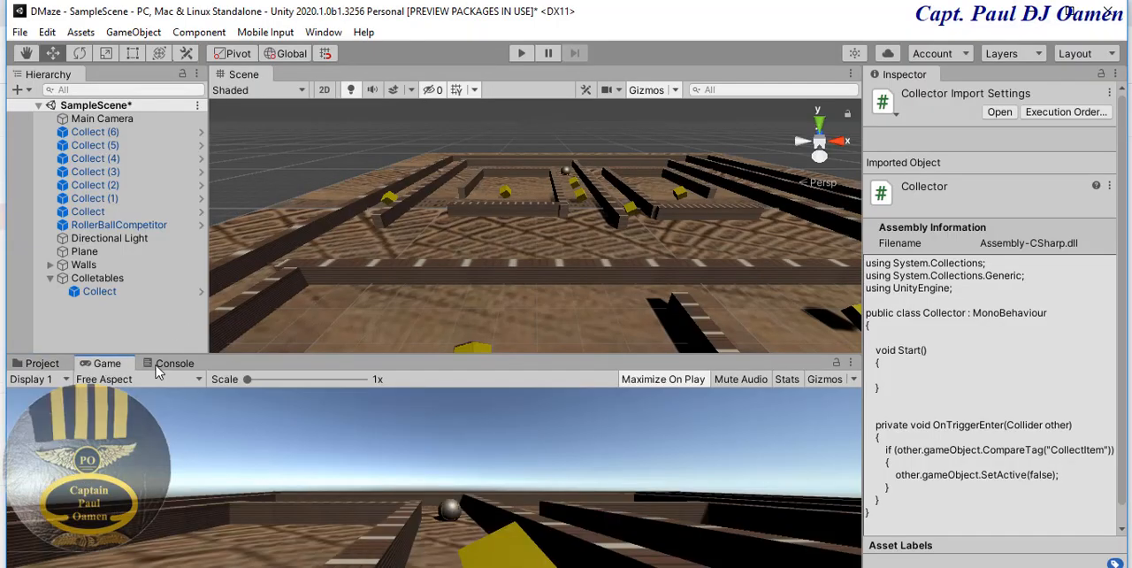
pyautogui.rightClick(88, 305)
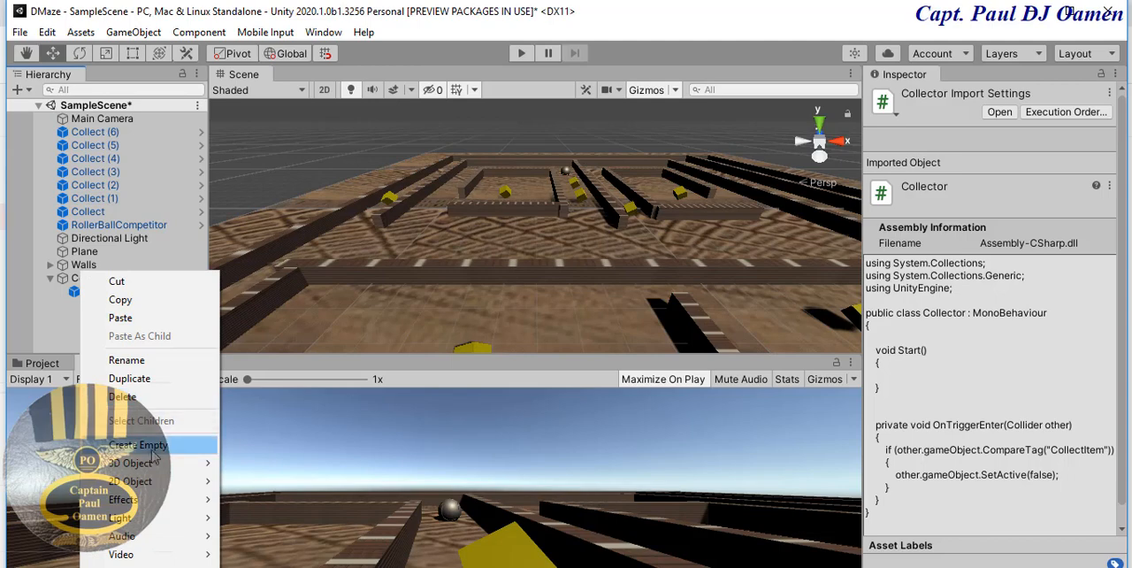
pyautogui.moveTo(146, 463)
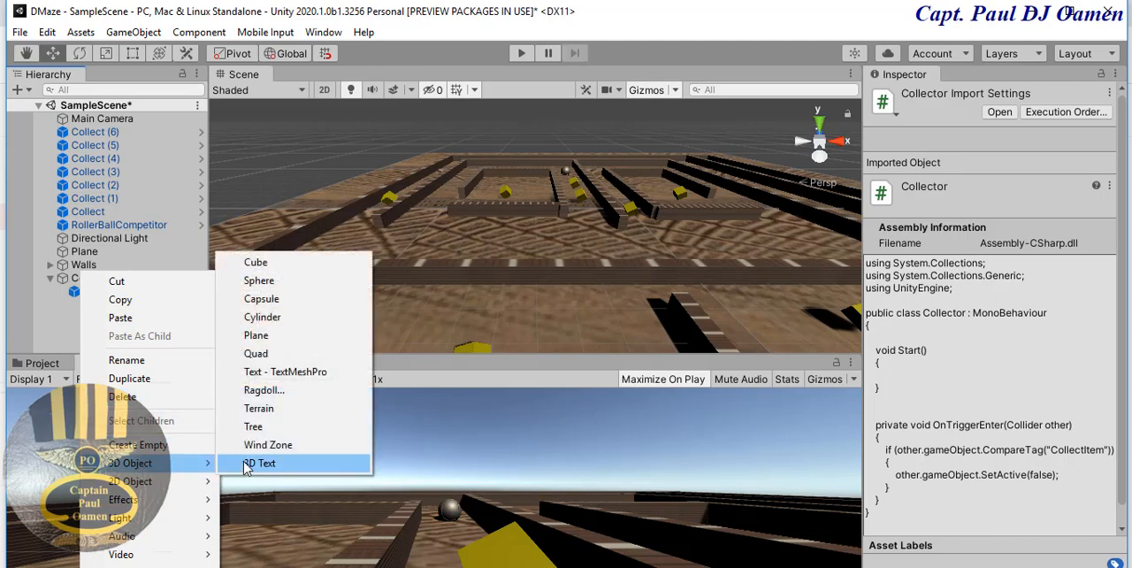
pyautogui.moveTo(133, 566)
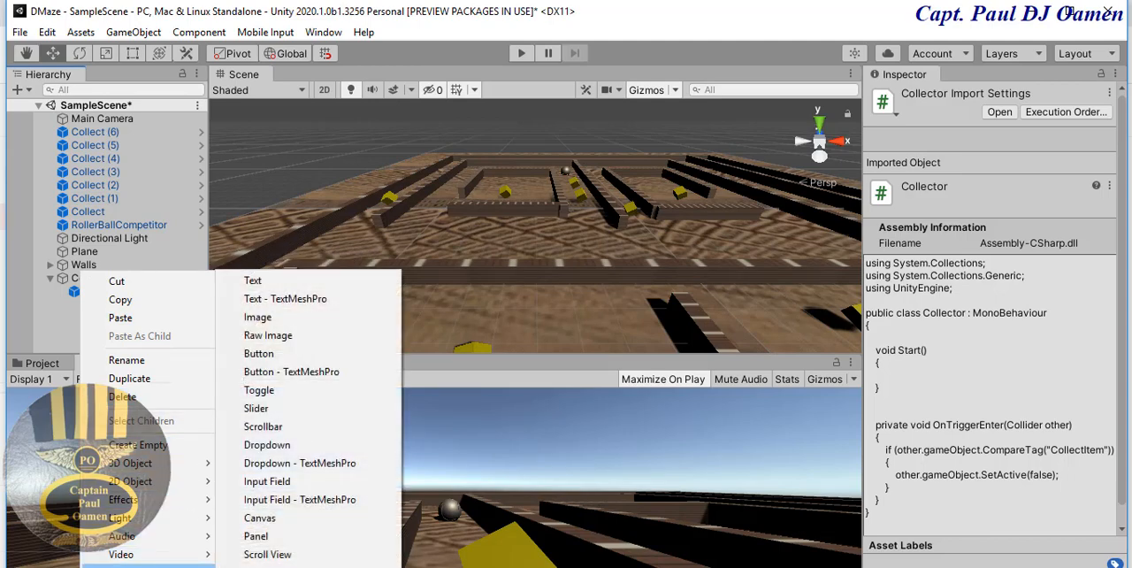
pyautogui.rightClick(154, 135)
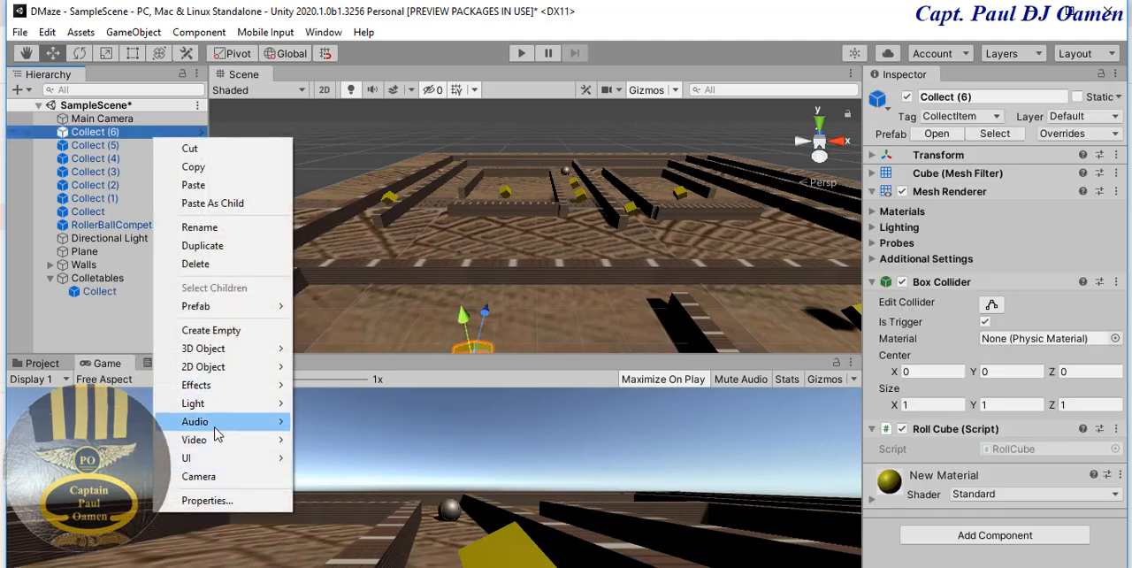
pyautogui.moveTo(199, 459)
pyautogui.click(23, 223)
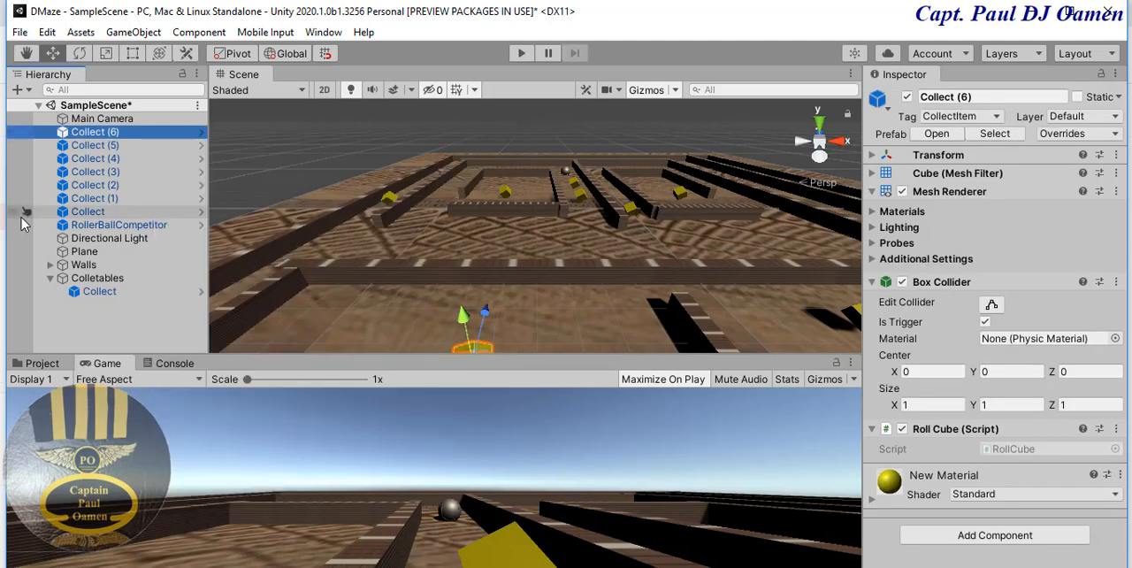
# - Add a UI Text object to the scene
pyautogui.click(28, 91)
pyautogui.moveTo(53, 255)
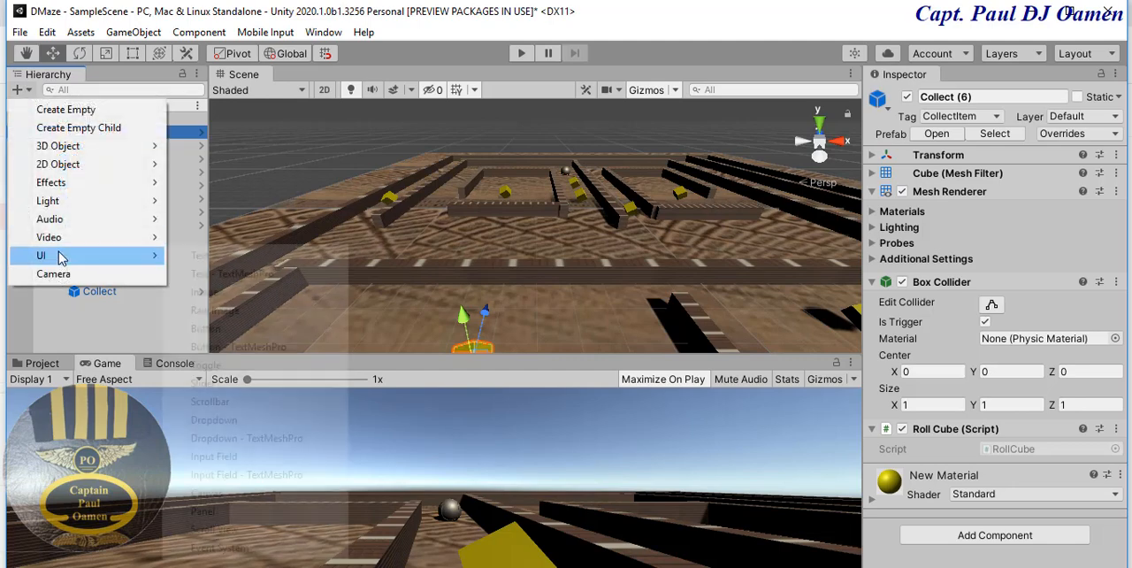
pyautogui.click(213, 255)
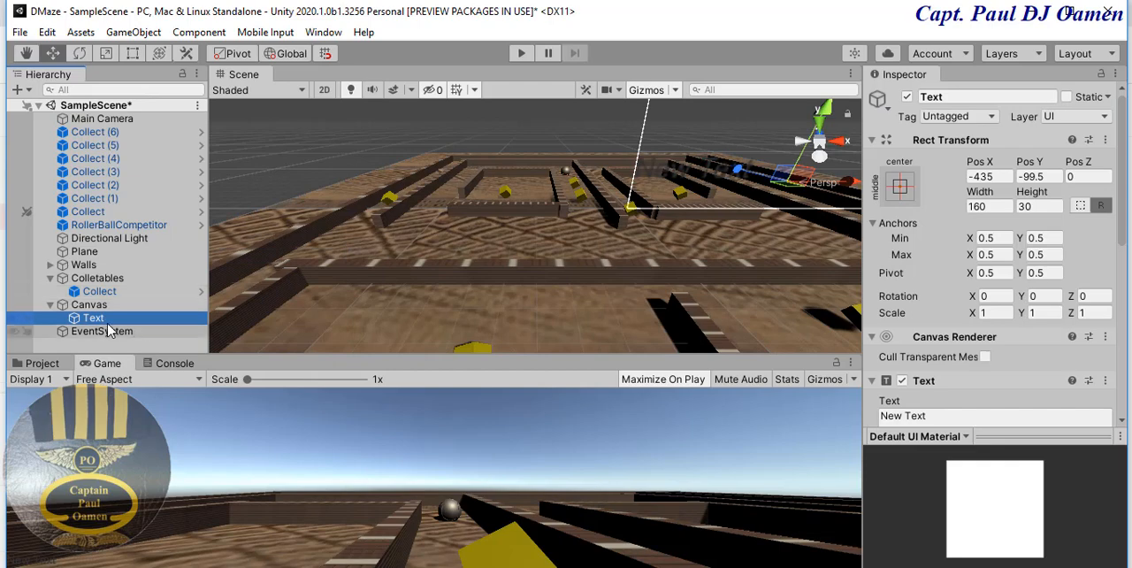
# - Rename the new Text object under the Canvas as CollectBoxs
pyautogui.click(951, 97)
pyautogui.click(935, 99)
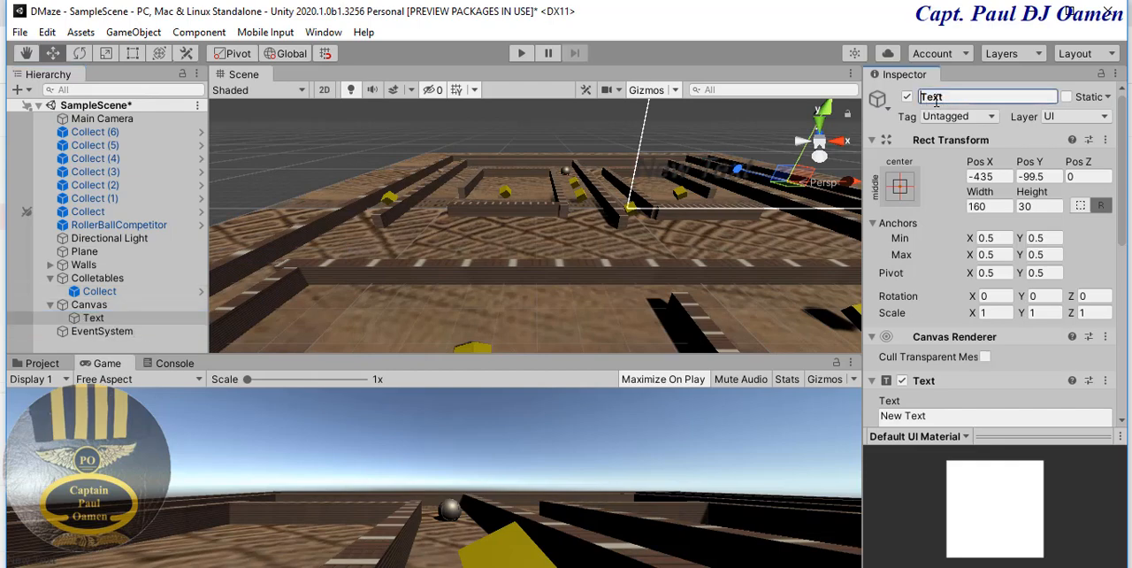
pyautogui.moveTo(951, 101); pyautogui.dragTo(924, 106)
pyautogui.click(923, 99)
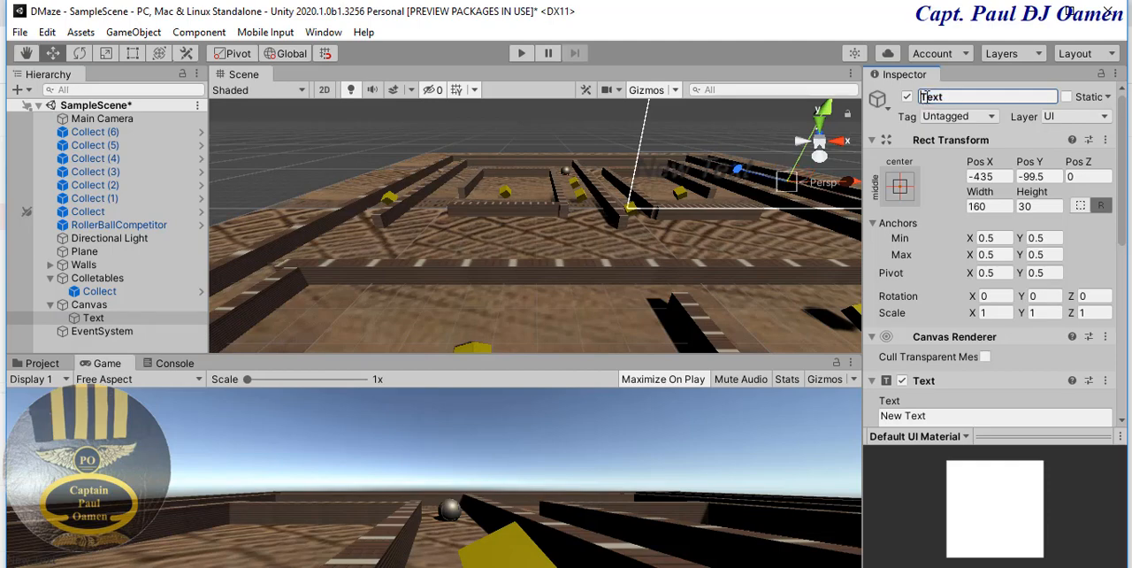
pyautogui.write('C')
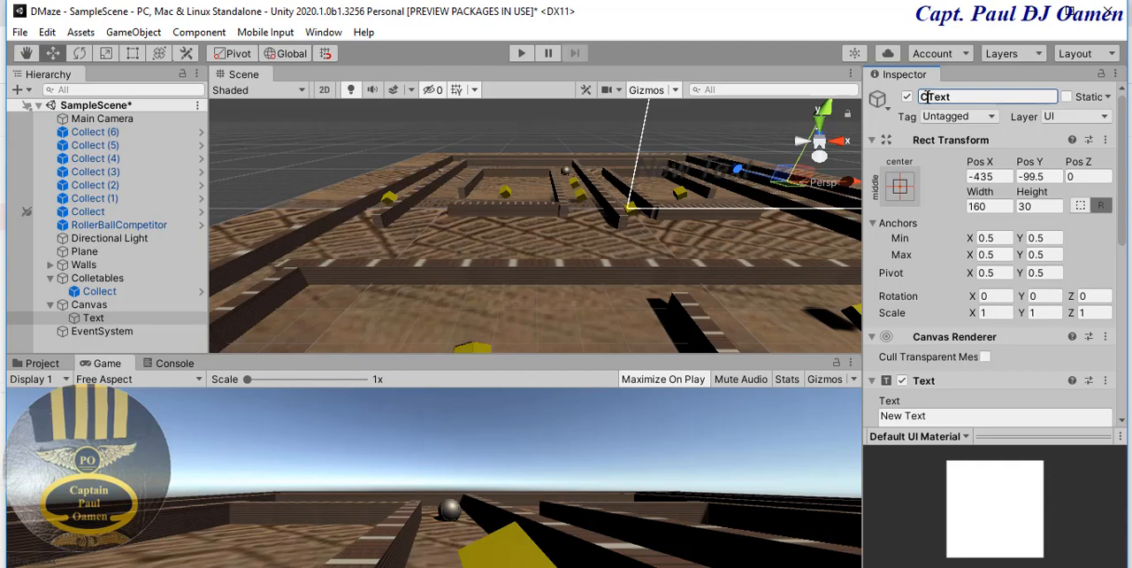
pyautogui.write('ollect')
pyautogui.press('BackSpace')
pyautogui.write('Items')
pyautogui.press('Delete')
pyautogui.moveTo(983, 97); pyautogui.dragTo(955, 99)
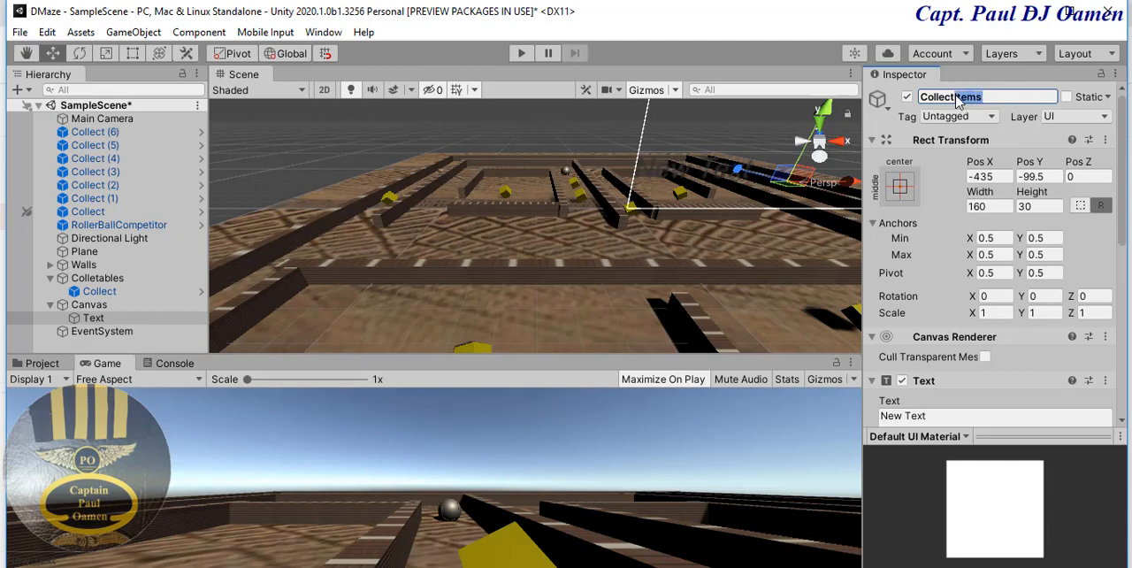
pyautogui.write('Box')
pyautogui.press('Return')
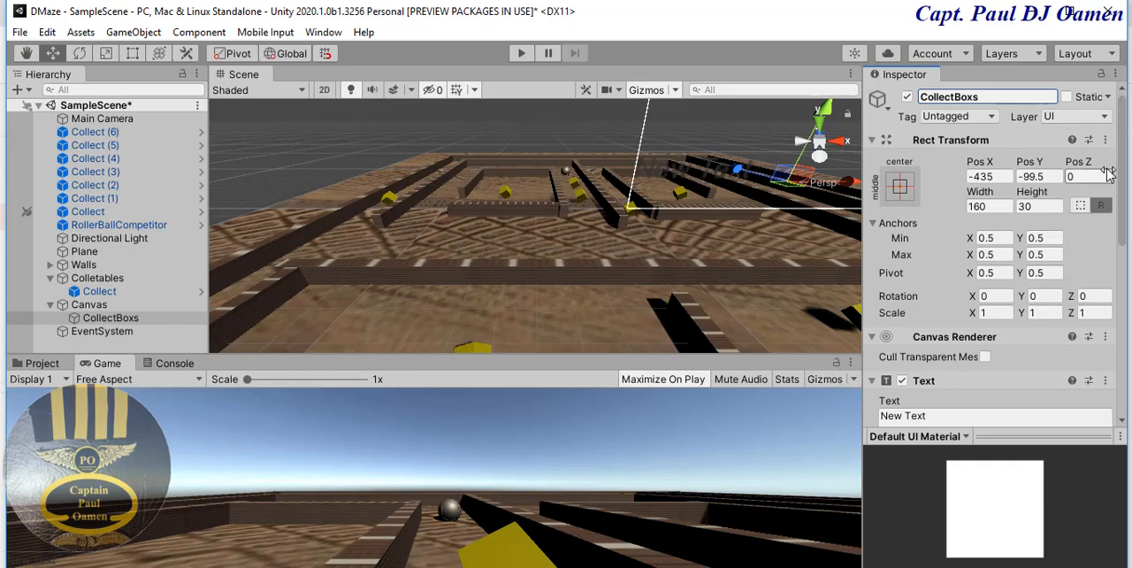
# - Set the font size of the CollectBoxs text to 22
pyautogui.moveTo(1124, 186); pyautogui.dragTo(1125, 283)
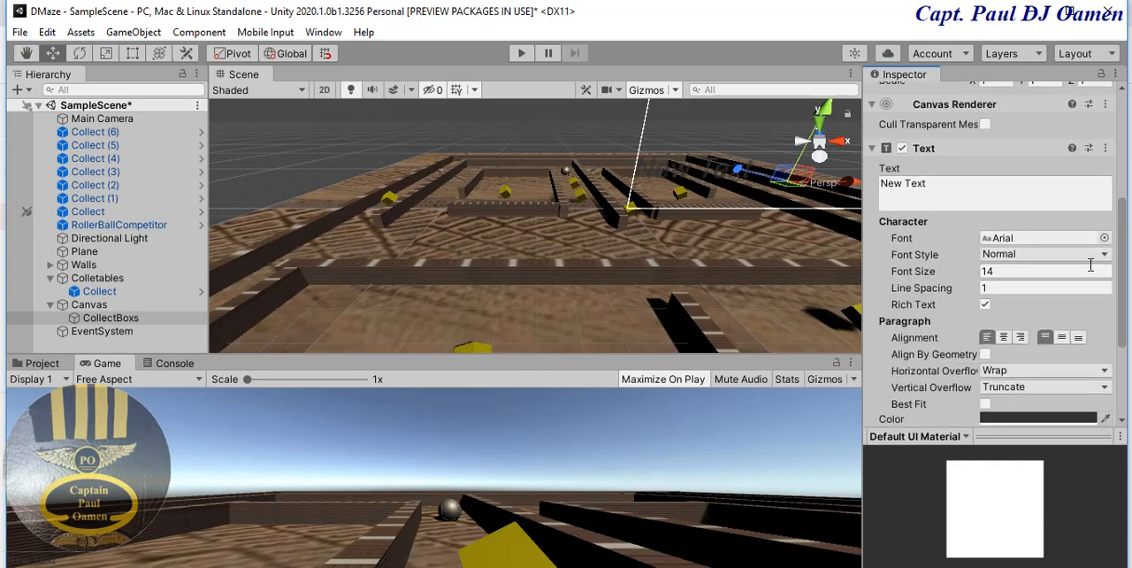
pyautogui.click(1002, 275)
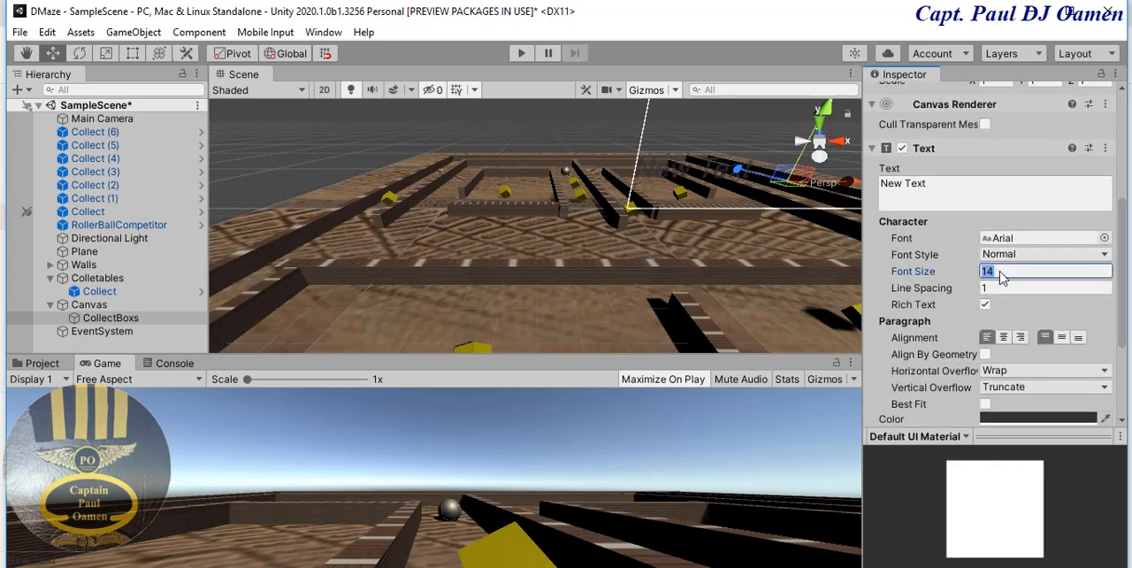
pyautogui.write('22')
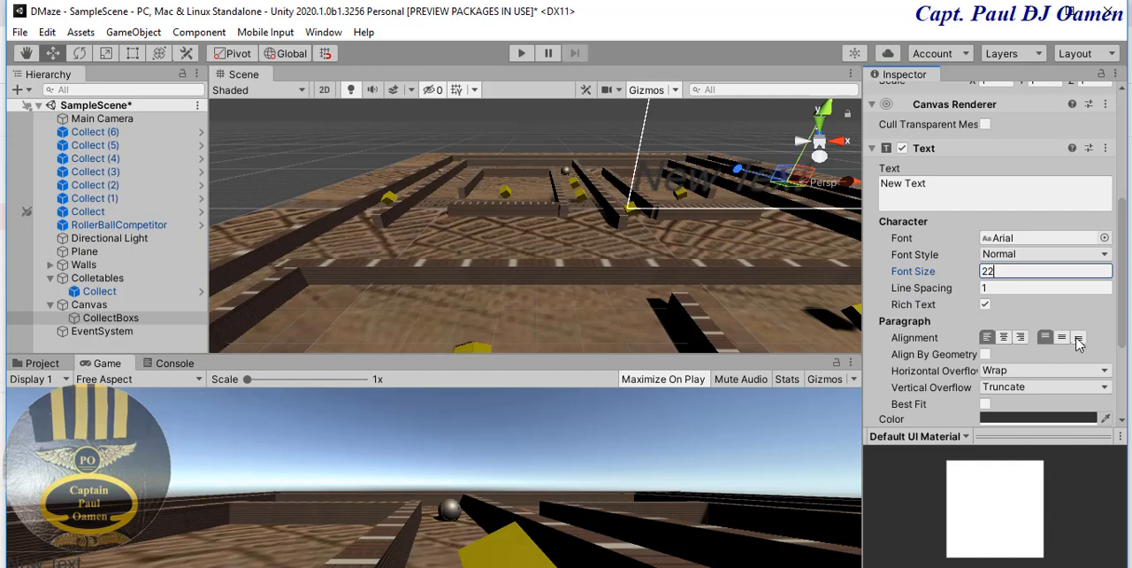
pyautogui.click(1057, 418)
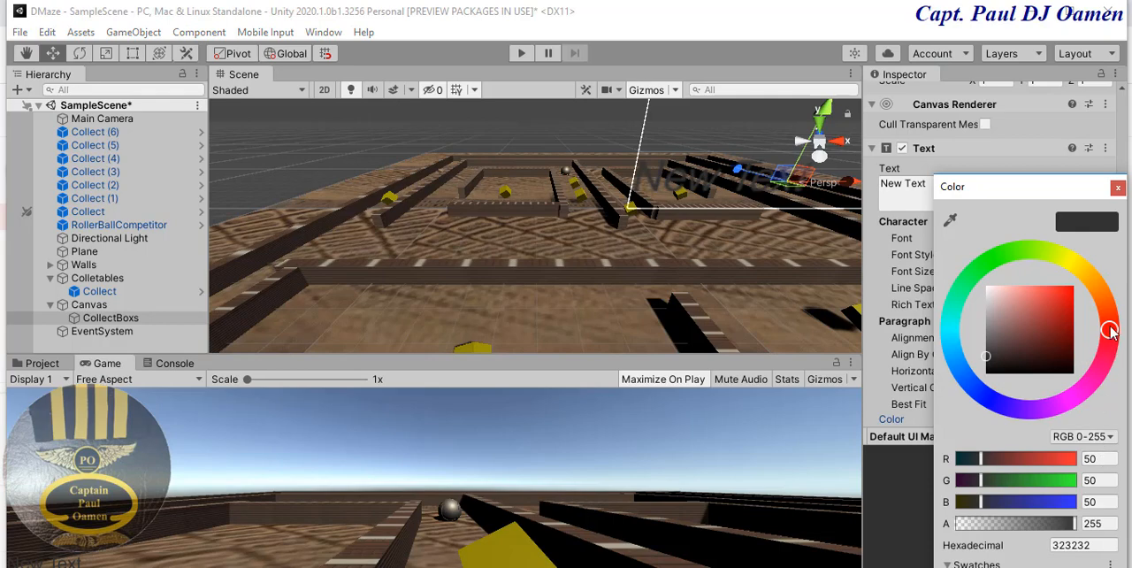
pyautogui.click(1102, 289)
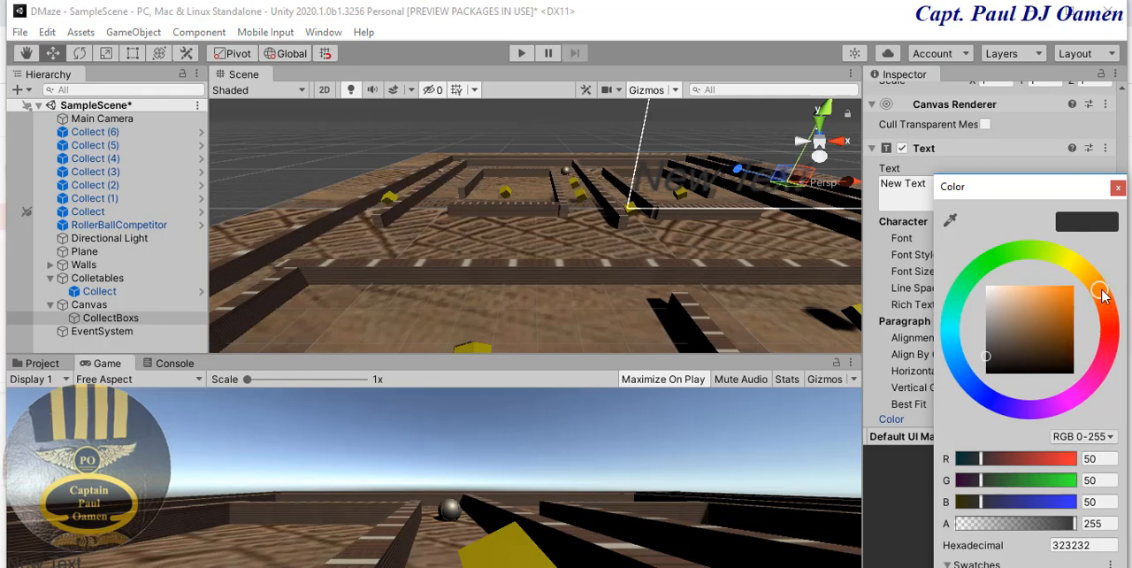
pyautogui.click(1090, 277)
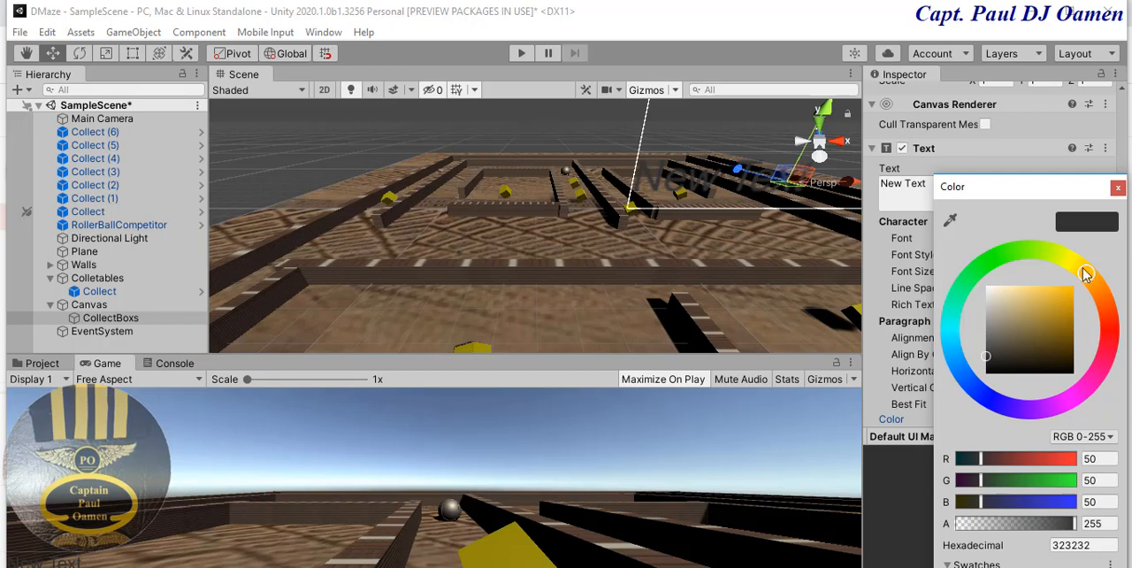
pyautogui.click(1079, 266)
pyautogui.click(1118, 190)
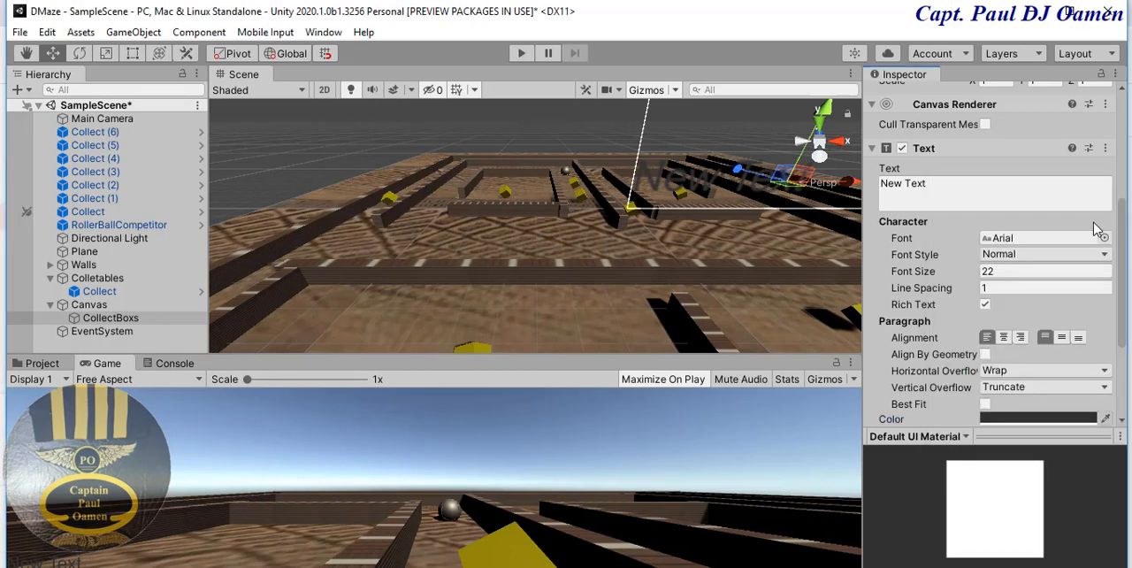
# - Set the colour of the CollectBoxs text to yellow, hexadecimal E3D72C
pyautogui.click(1055, 423)
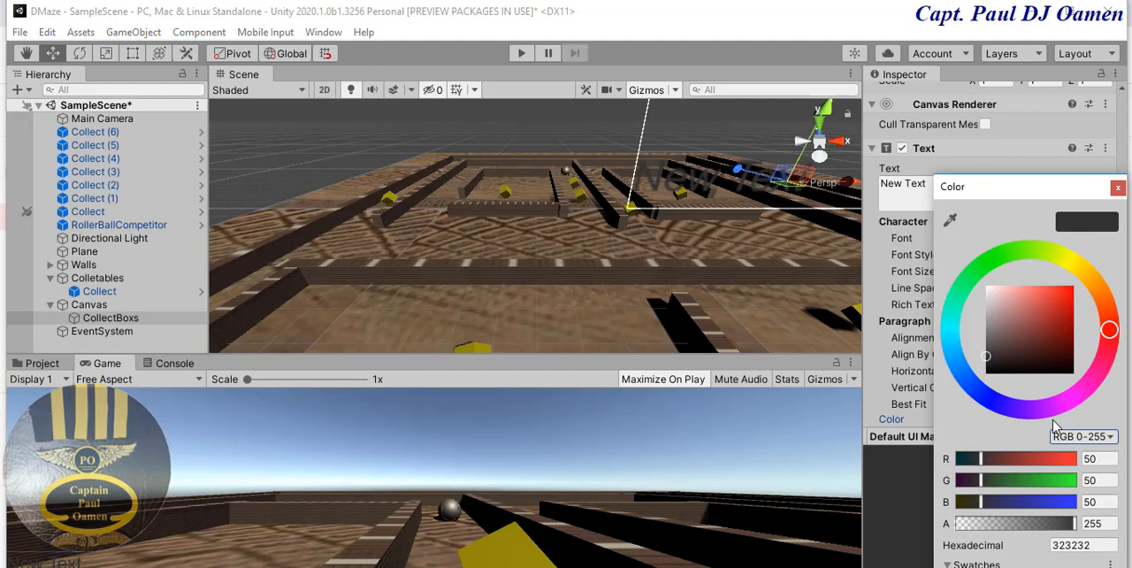
pyautogui.click(1077, 267)
pyautogui.click(1050, 299)
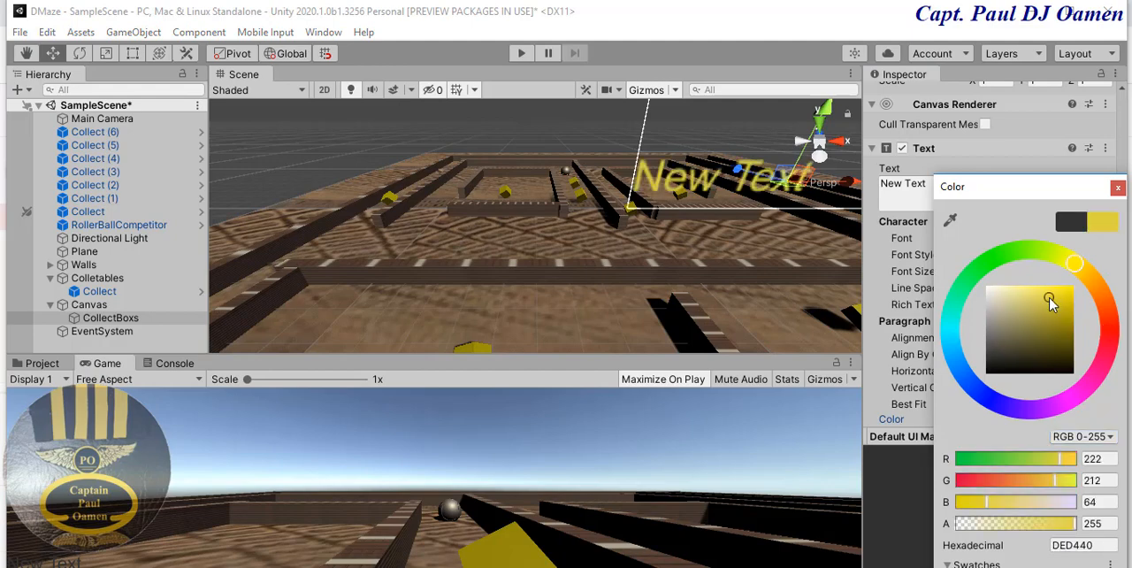
pyautogui.click(1058, 296)
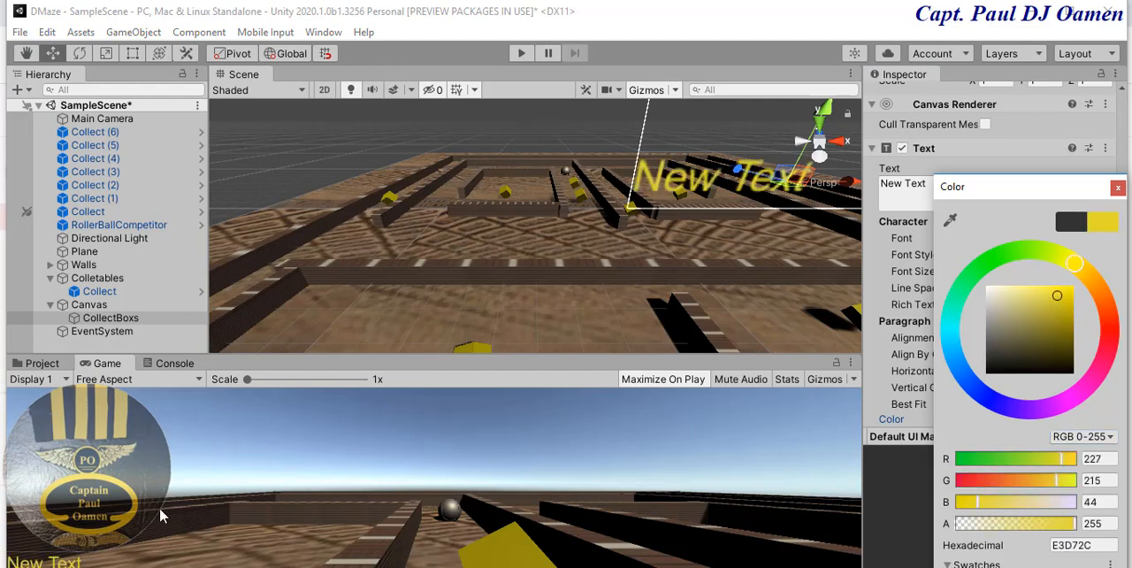
pyautogui.press('Return')
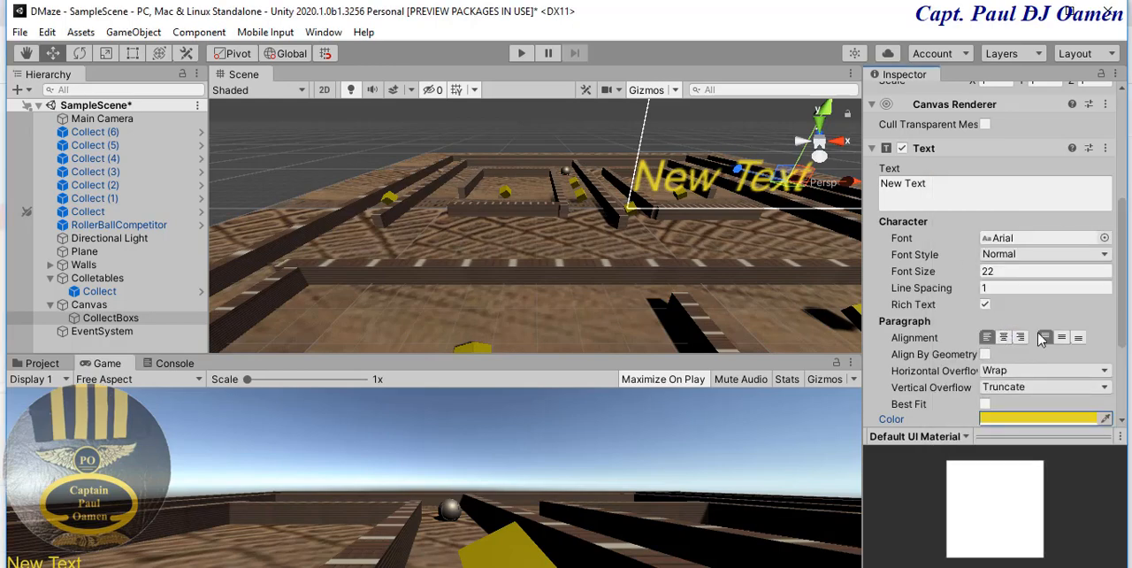
# - Set the font style of the CollectBoxs text to Bold
pyautogui.click(1104, 254)
pyautogui.click(1027, 297)
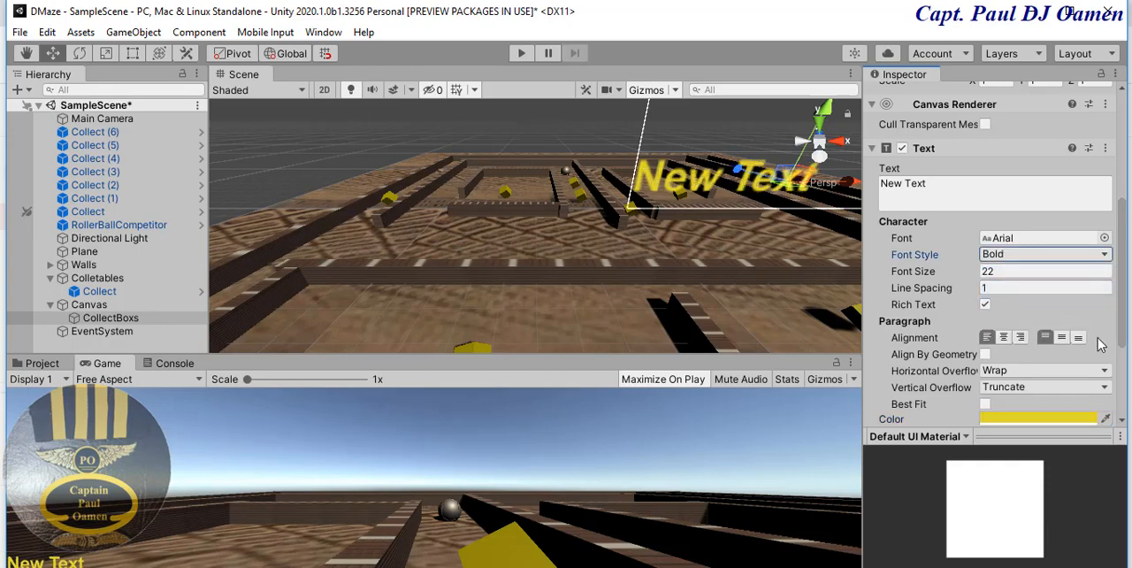
pyautogui.scroll(-3, 1125, 312)
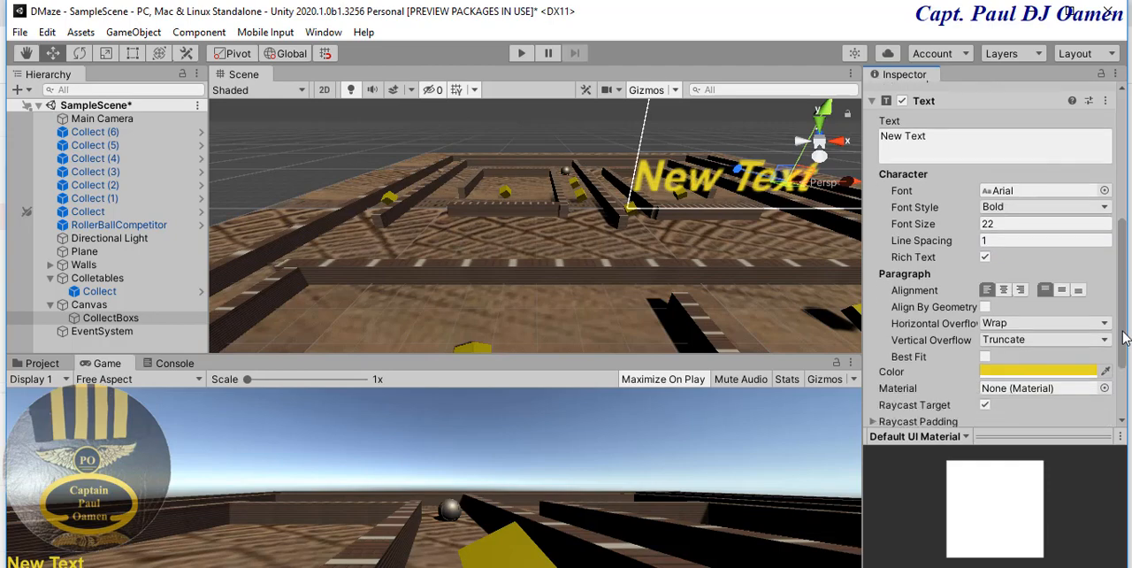
# - Anchor the CollectBoxs text to the canvas's top left corner with the matching anchor preset
pyautogui.scroll(10, 1125, 330)
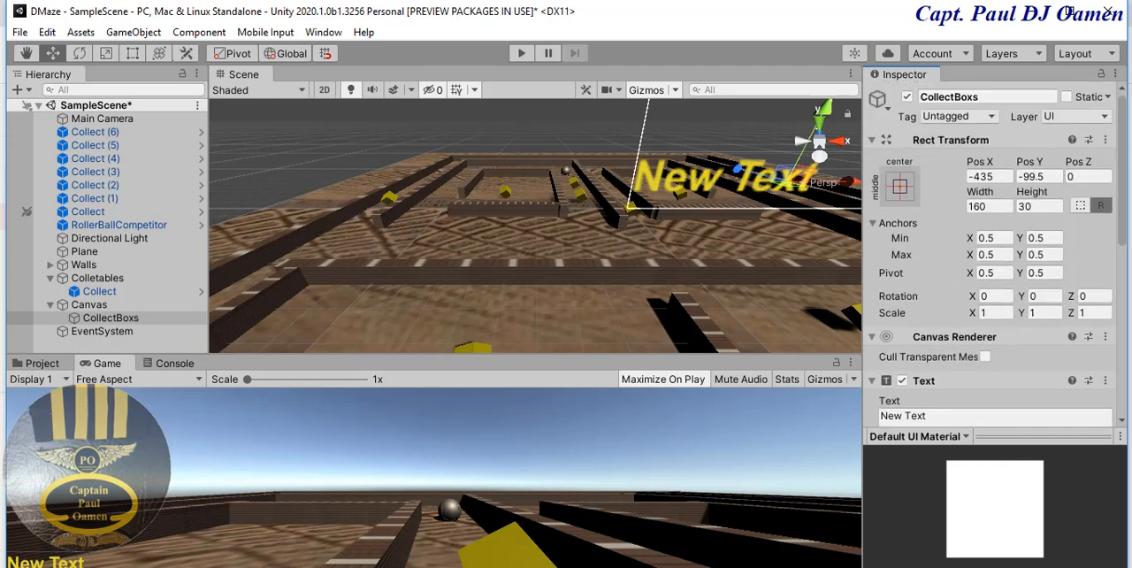
pyautogui.click(900, 185)
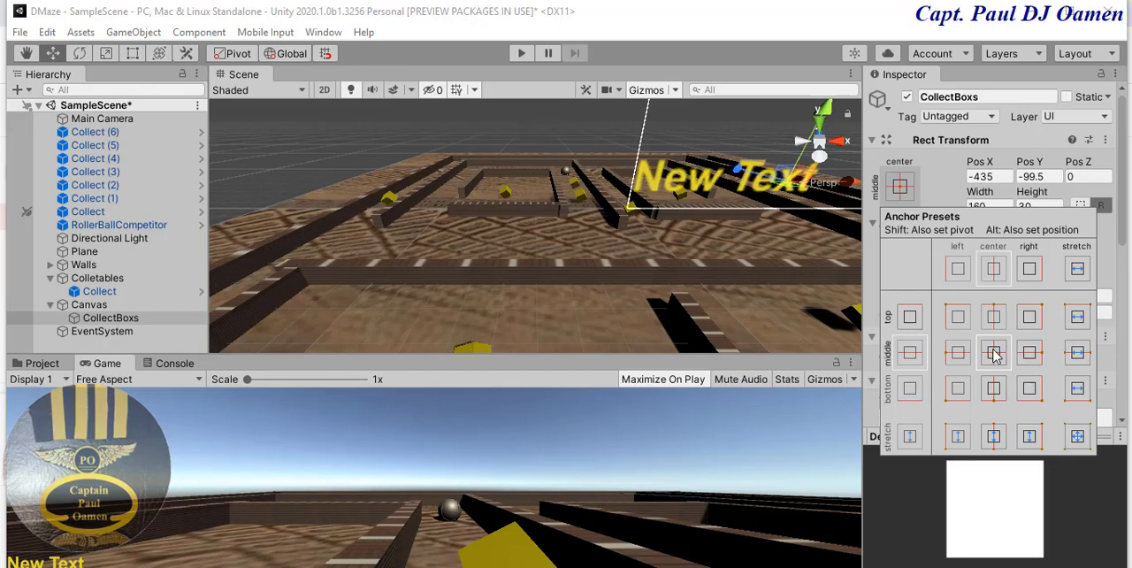
pyautogui.click(959, 320)
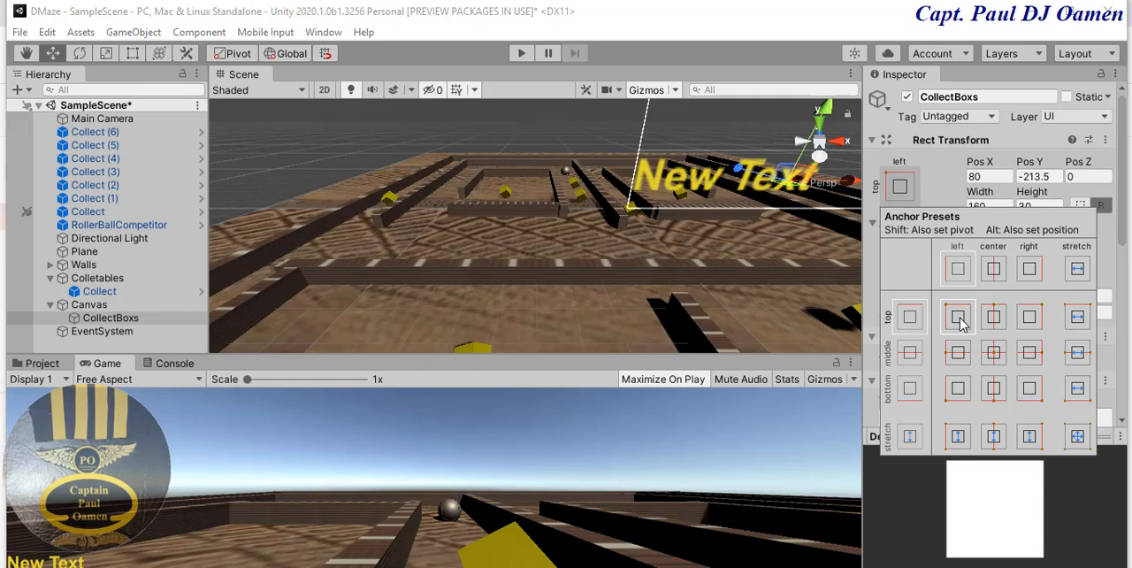
pyautogui.press('alt')
pyautogui.click(1000, 491)
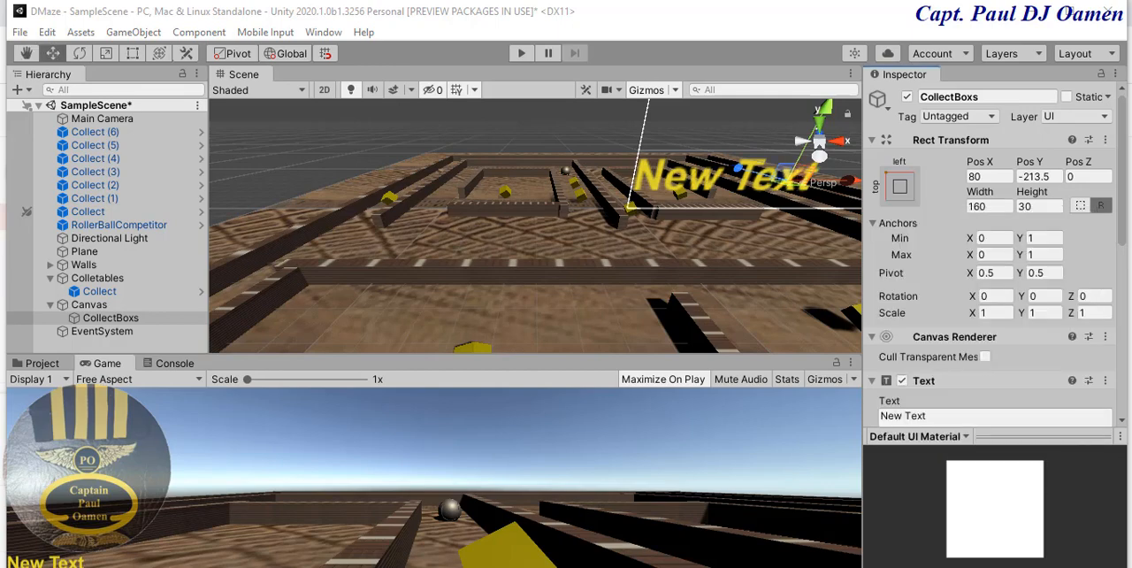
# - Move the CollectBoxs text's position and pivot to the canvas's top left corner with the top-left anchor preset
pyautogui.click(898, 188)
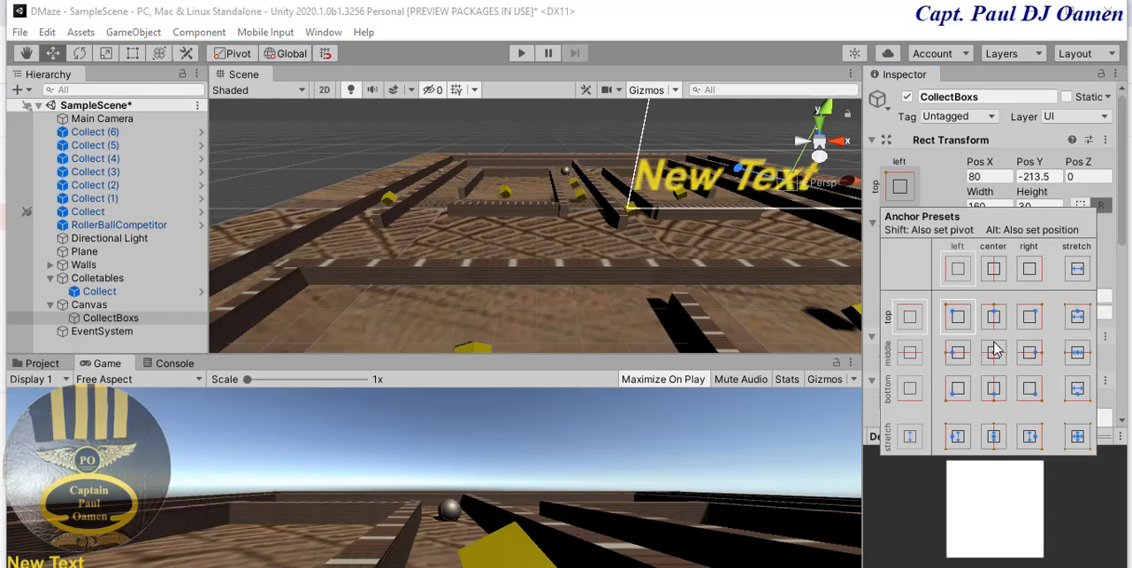
pyautogui.press('alt')
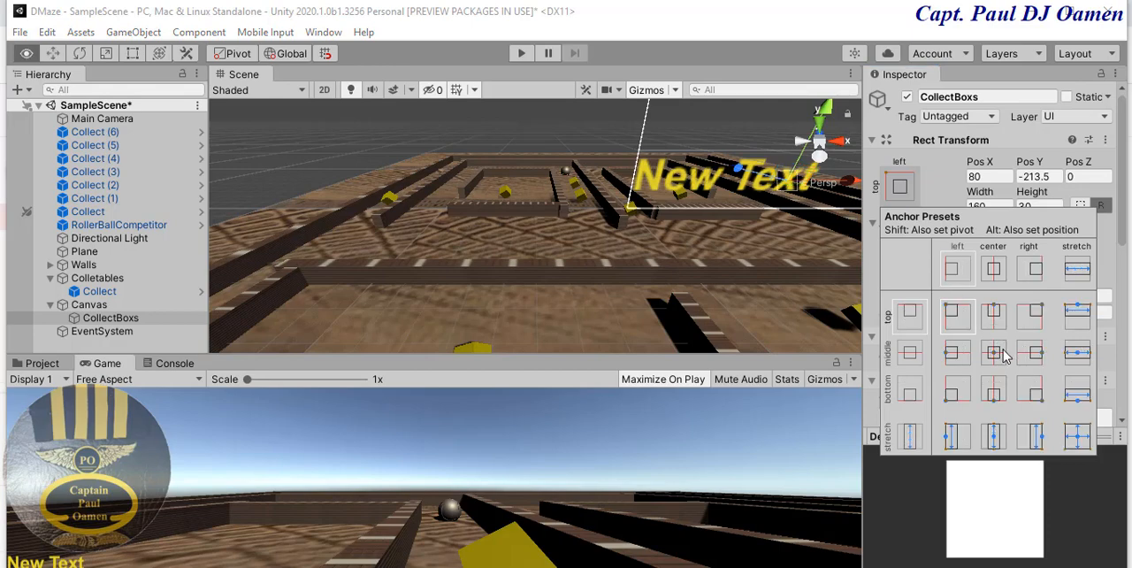
pyautogui.keyDown('alt'); pyautogui.click(967, 322); pyautogui.keyUp('alt')
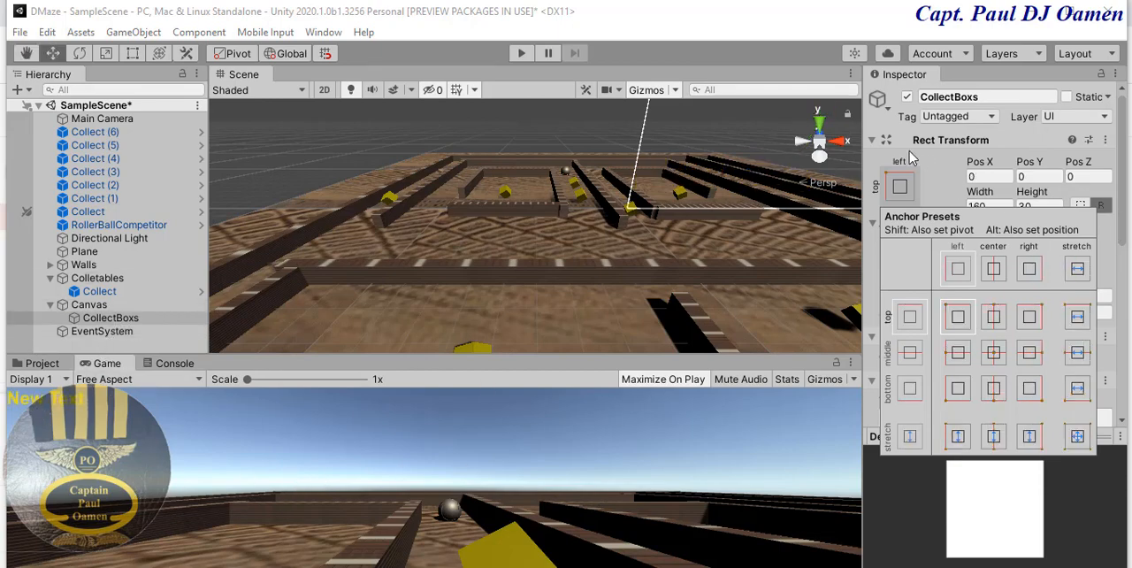
pyautogui.click(934, 175)
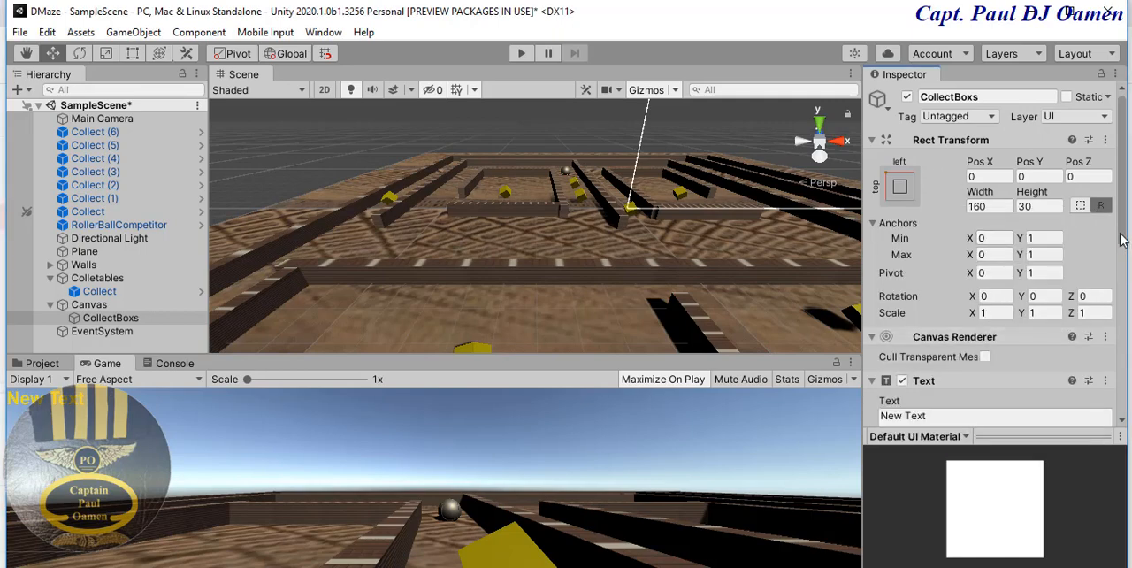
# - Replace the displayed content of the CollectBoxs text with "Collected Boxes"
pyautogui.moveTo(1124, 223); pyautogui.dragTo(1127, 259)
pyautogui.click(927, 321)
pyautogui.moveTo(928, 322); pyautogui.dragTo(880, 326)
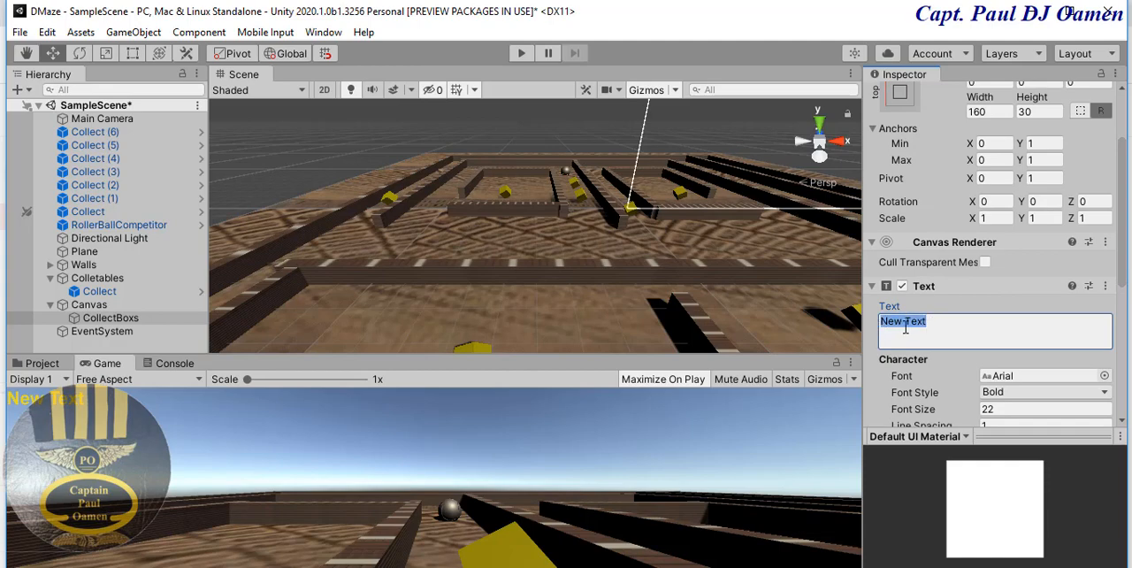
pyautogui.write('Colle')
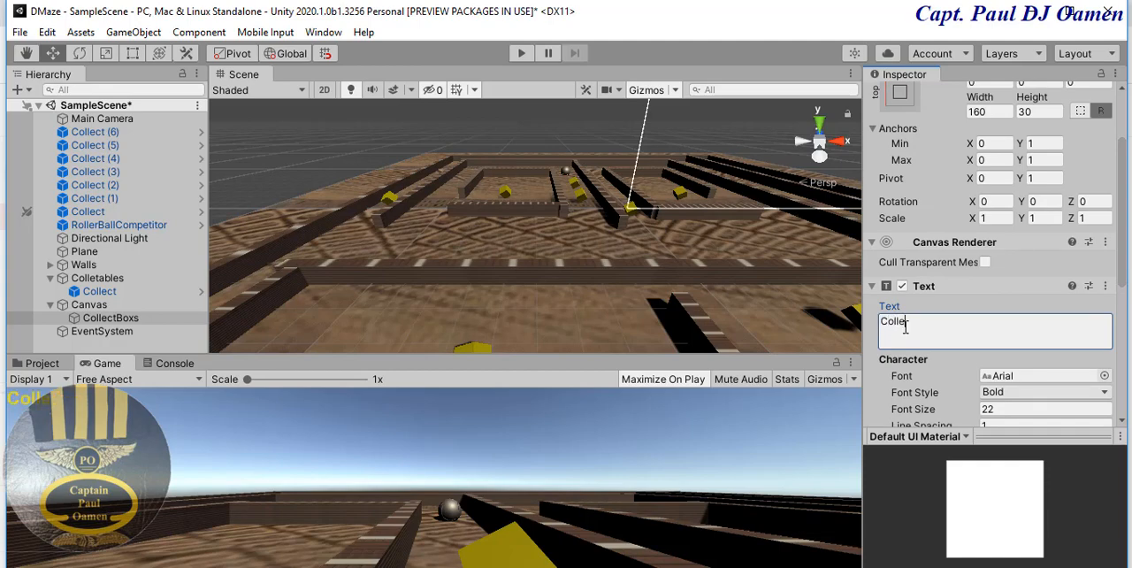
pyautogui.write('cted BVoxe')
pyautogui.press('BackSpace')
pyautogui.press('BackSpace')
pyautogui.press('BackSpace')
pyautogui.press('BackSpace')
pyautogui.write('oxes')
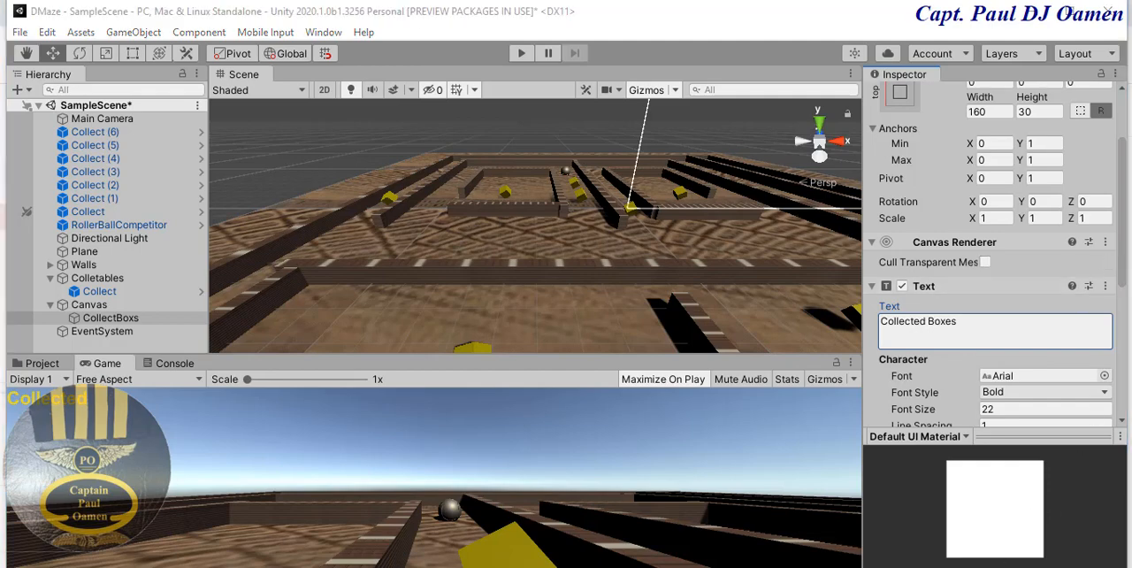
# - Set the width of the CollectBoxs text's rectangle to 200
pyautogui.scroll(3, 1125, 214)
pyautogui.scroll(-3, 1125, 214)
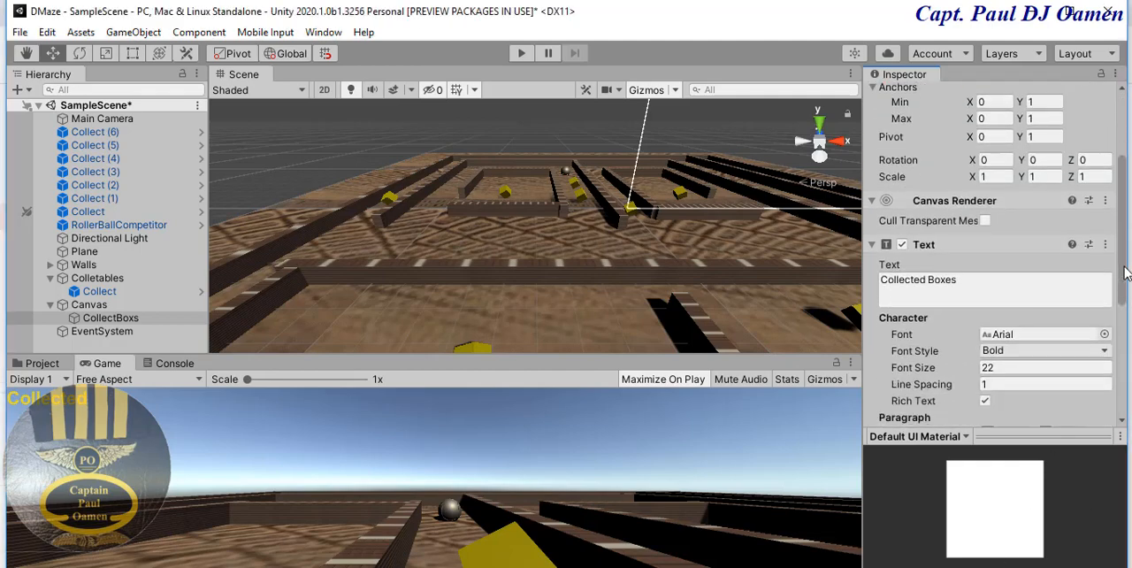
pyautogui.scroll(3, 1125, 214)
pyautogui.click(993, 206)
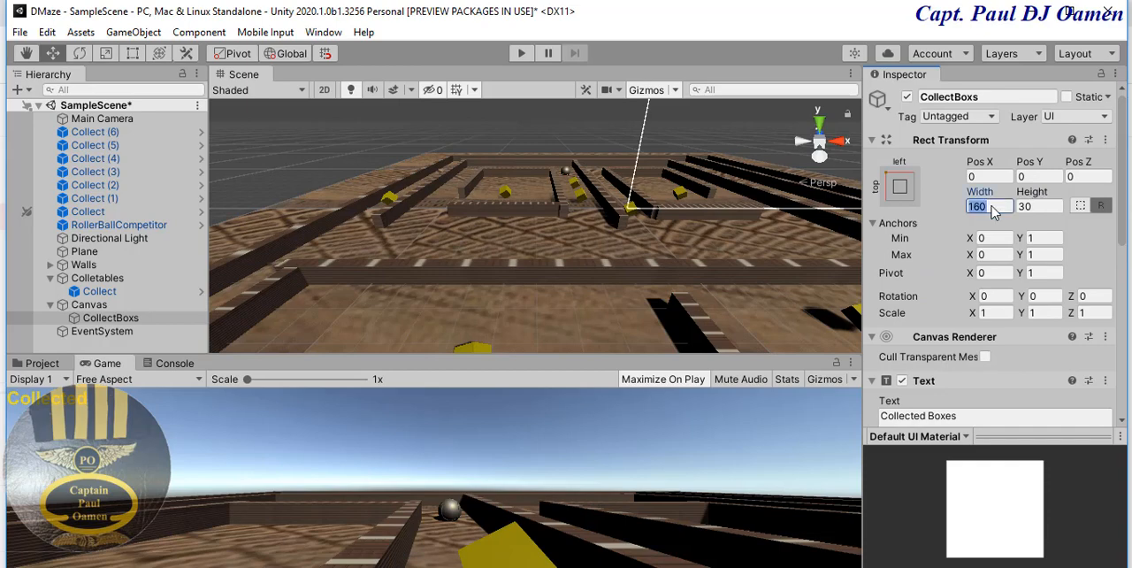
pyautogui.write('200')
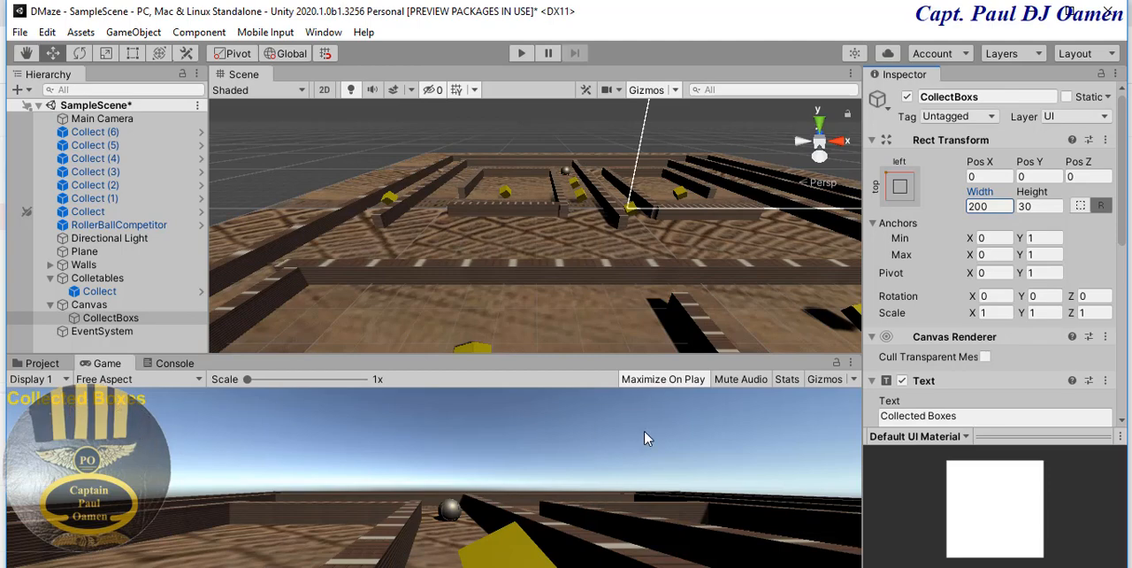
# - Duplicate the CollectBoxs text under the Canvas and rename the copy Winner
pyautogui.rightClick(125, 319)
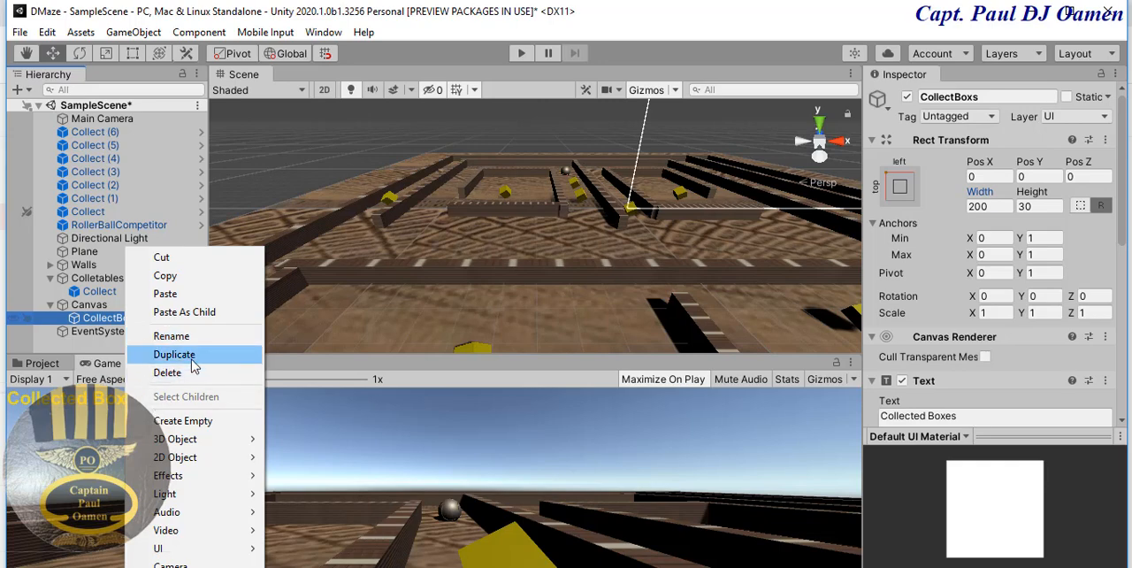
pyautogui.click(175, 354)
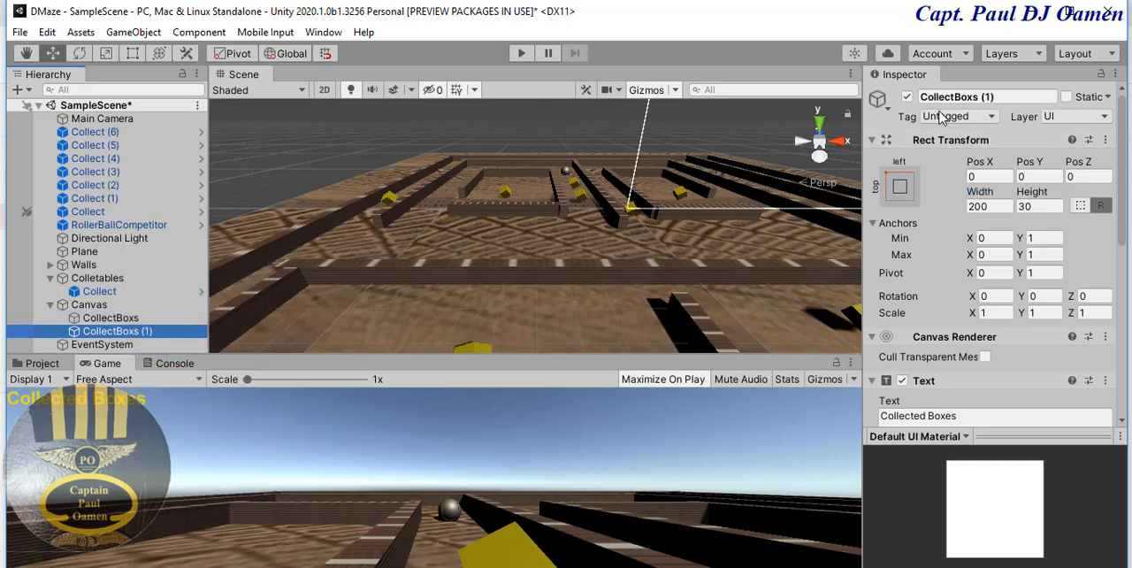
pyautogui.click(1002, 96)
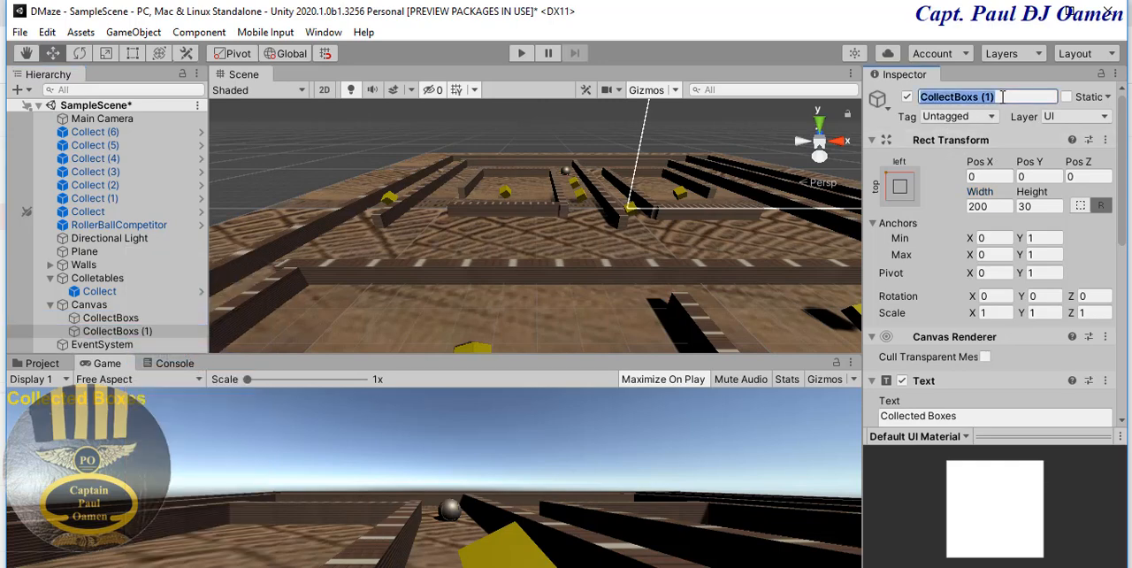
pyautogui.write('Winner')
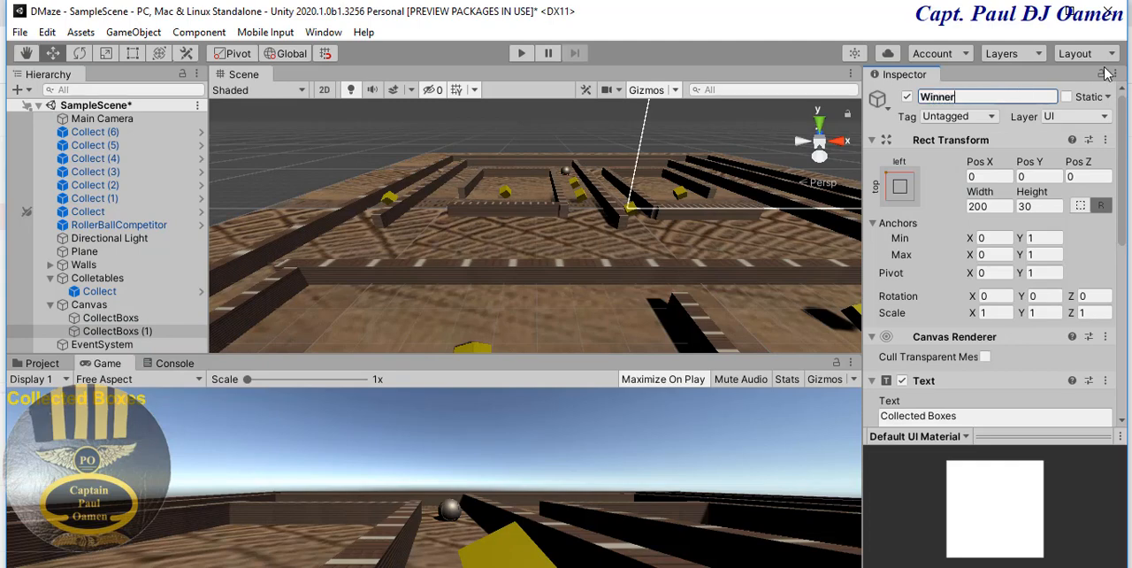
pyautogui.moveTo(964, 99); pyautogui.dragTo(914, 105)
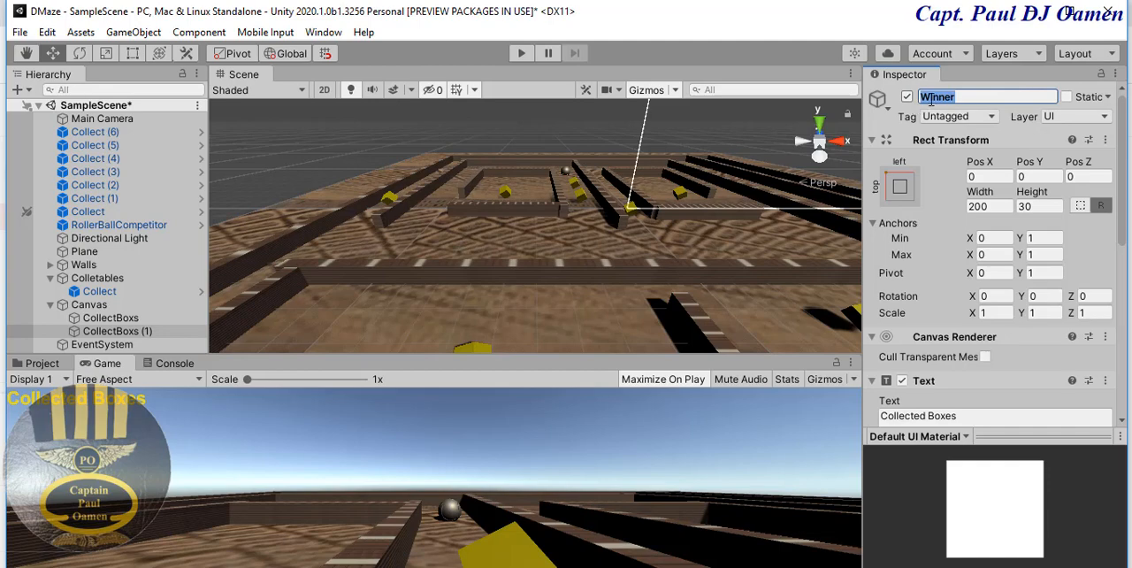
pyautogui.click(1002, 98)
pyautogui.press('Return')
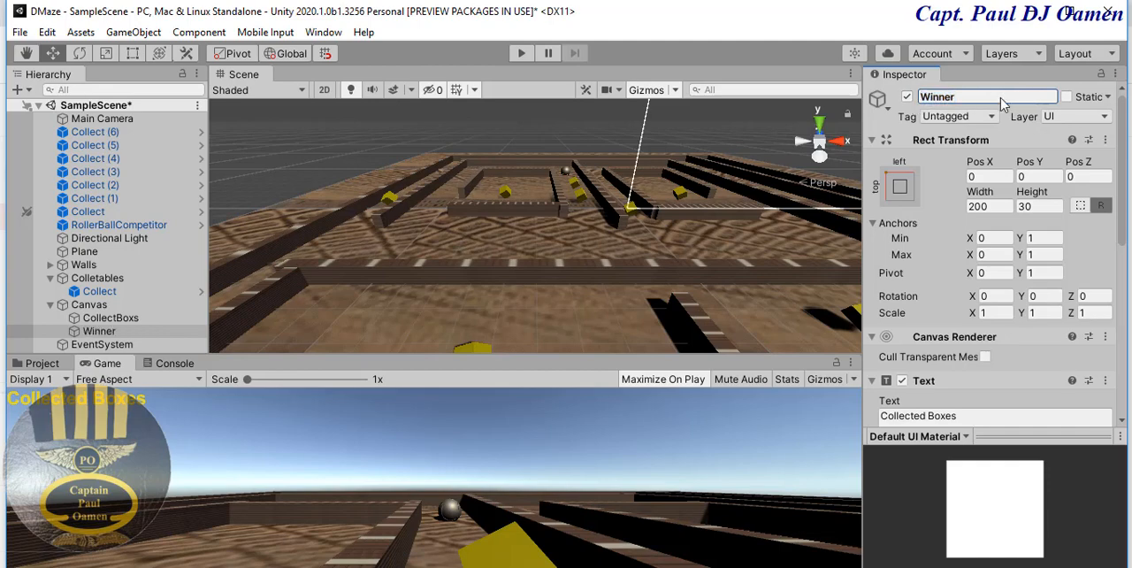
# - Replace the displayed content of the Winner text with a message beginning "You"
pyautogui.moveTo(1125, 168); pyautogui.dragTo(1122, 279)
pyautogui.click(967, 158)
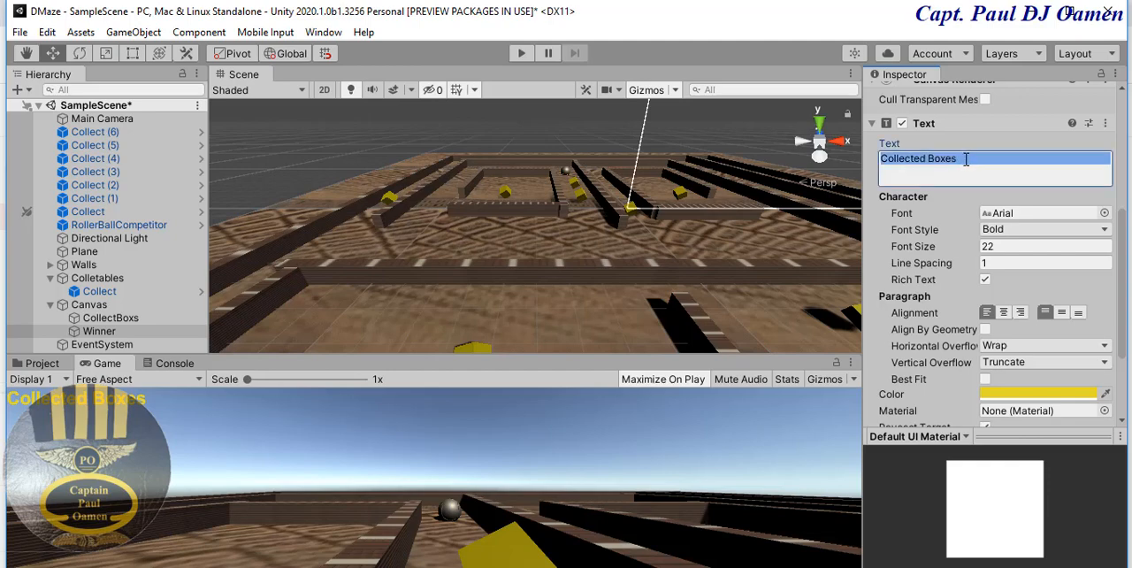
pyautogui.write('You Win!')
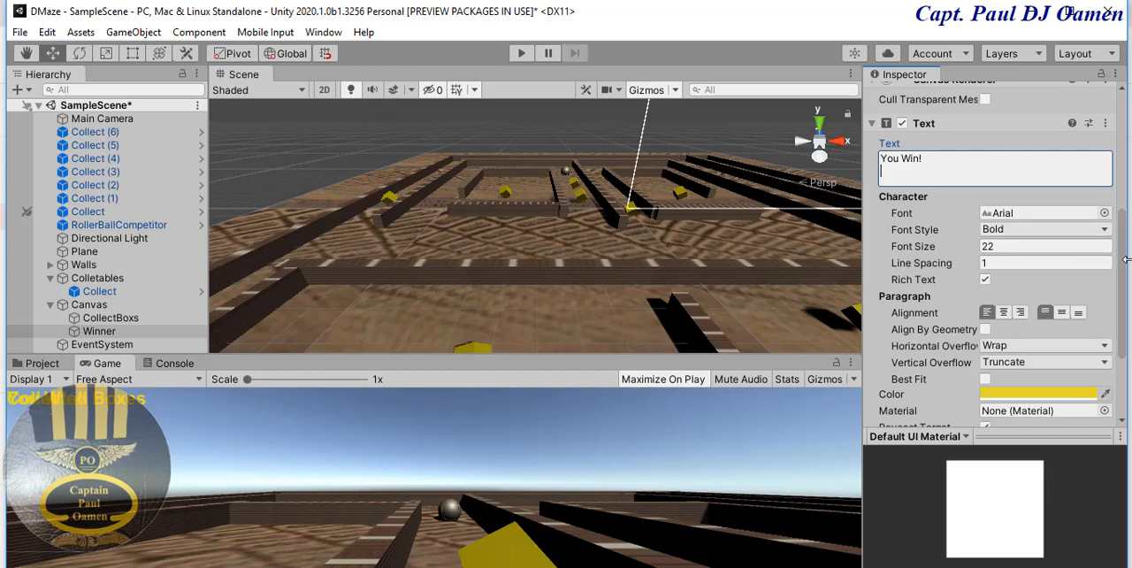
# - Anchor the Winner text to the top-right corner of the Canvas, also setting its pivot and position there
pyautogui.moveTo(1127, 281); pyautogui.dragTo(1125, 166)
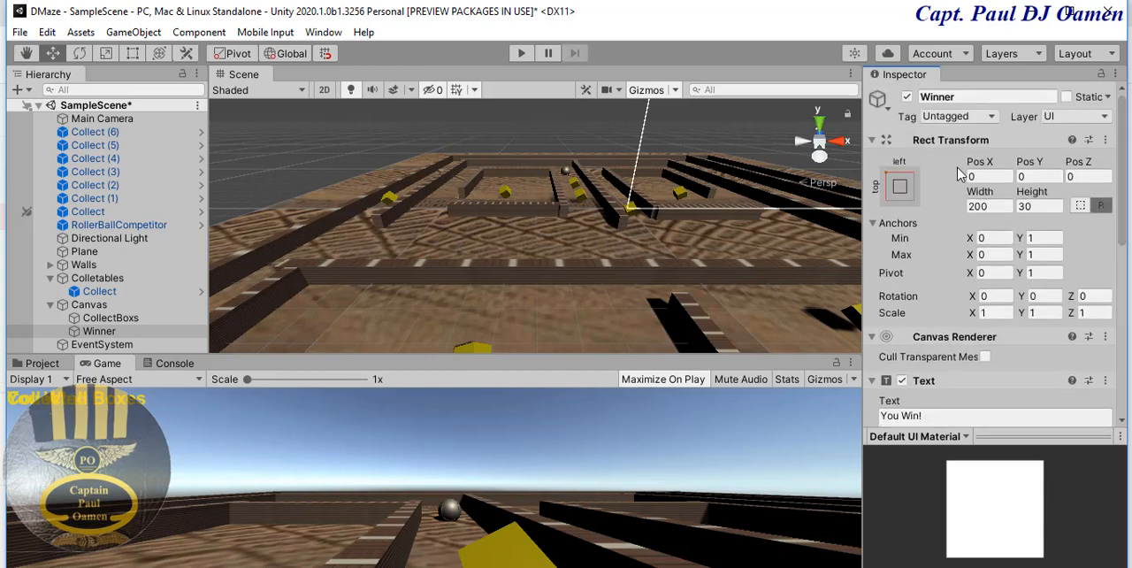
pyautogui.click(900, 186)
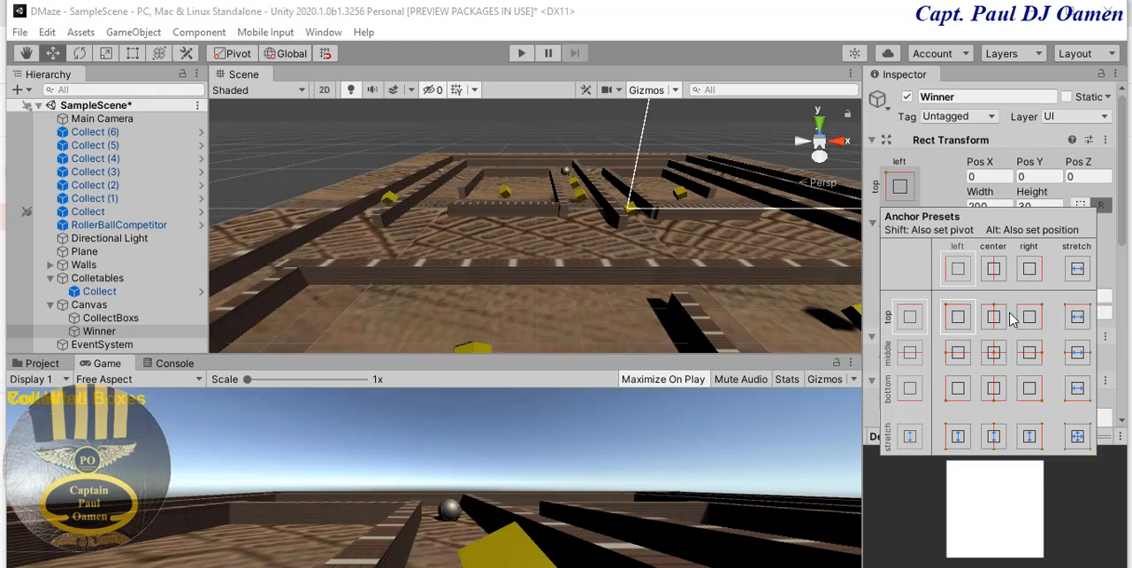
pyautogui.press('shift')
pyautogui.press('shift')
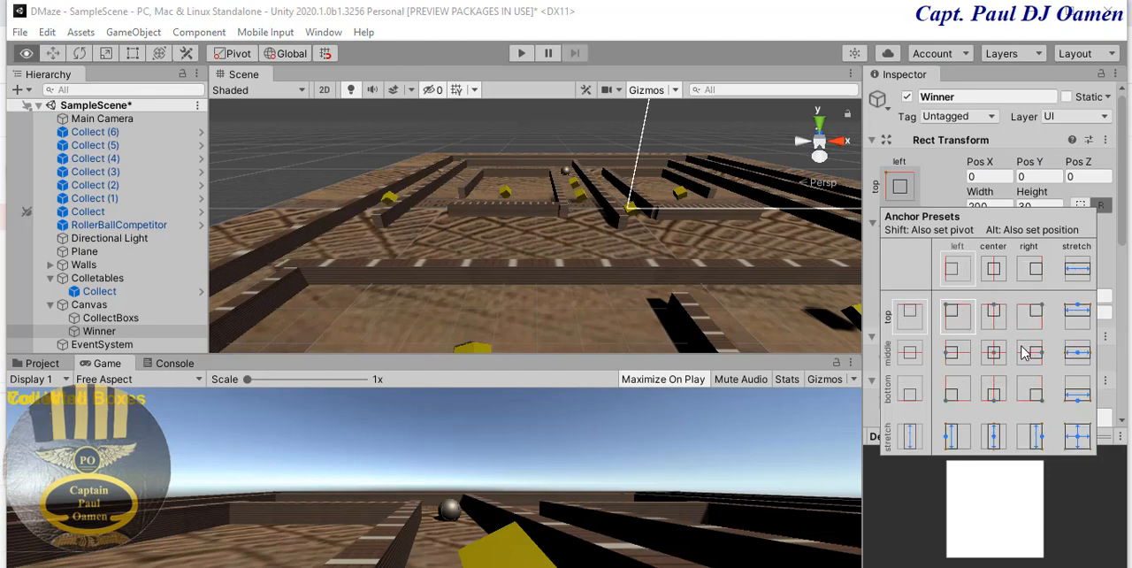
pyautogui.keyDown('alt'); pyautogui.keyDown('shift'); pyautogui.click(1035, 317); pyautogui.keyUp('shift'); pyautogui.keyUp('alt')
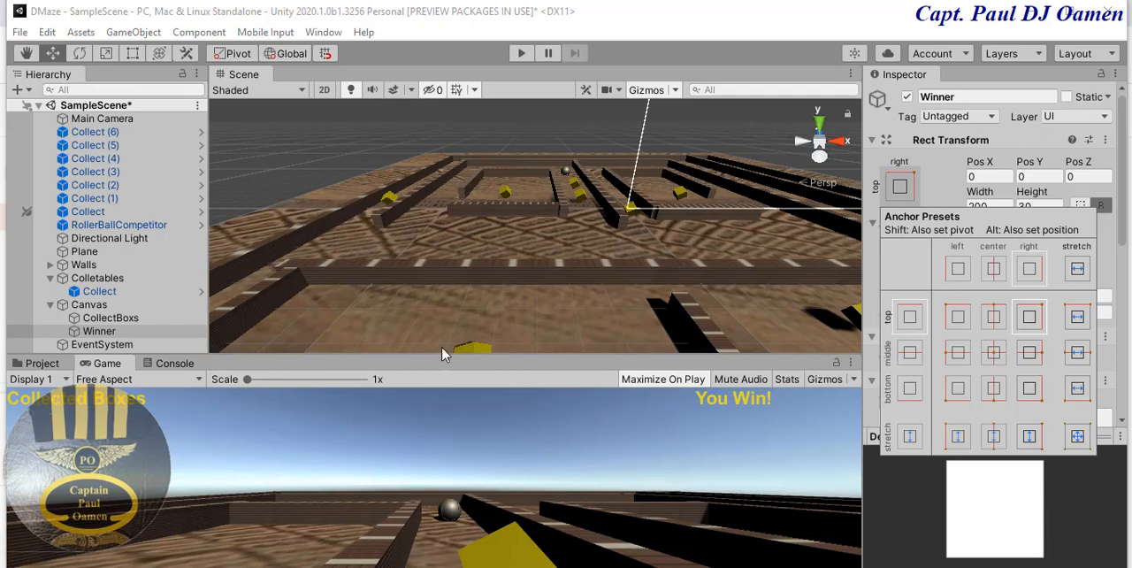
# - Open the Collector script from the project's Assets folder in Visual Studio
pyautogui.click(39, 364)
pyautogui.click(39, 363)
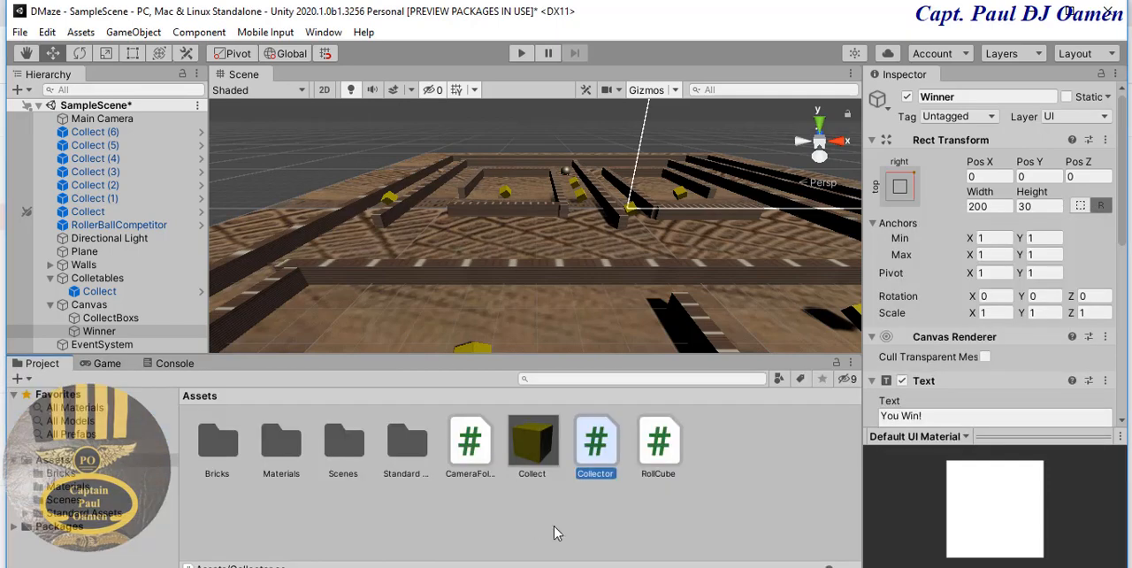
pyautogui.doubleClick(608, 469)
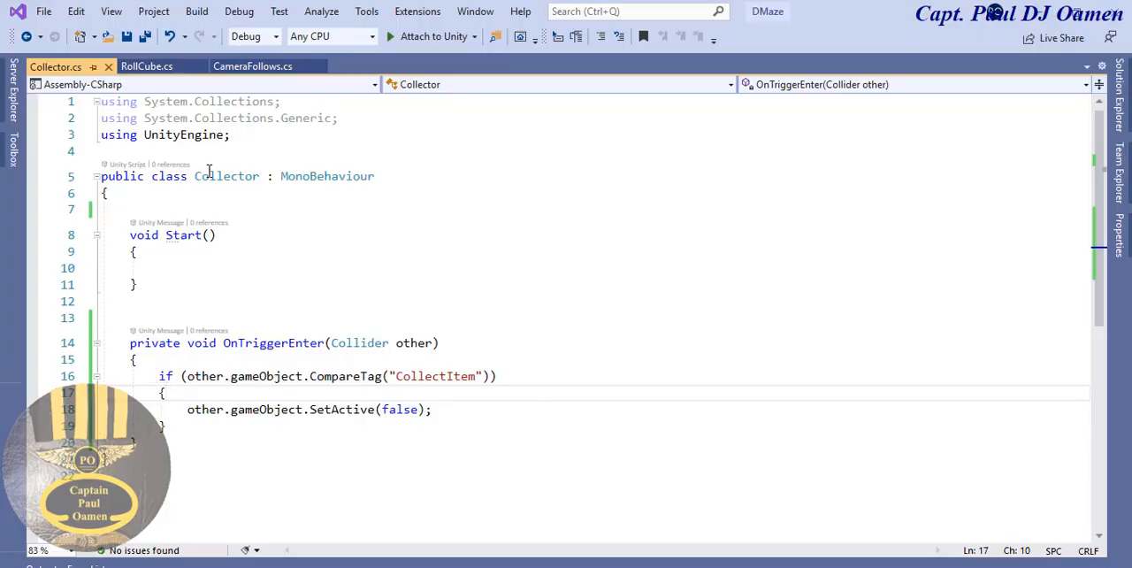
# - Add the directive "using UnityEngine.UI;" below "using UnityEngine;" in the Collector script
pyautogui.moveTo(224, 135); pyautogui.dragTo(103, 131)
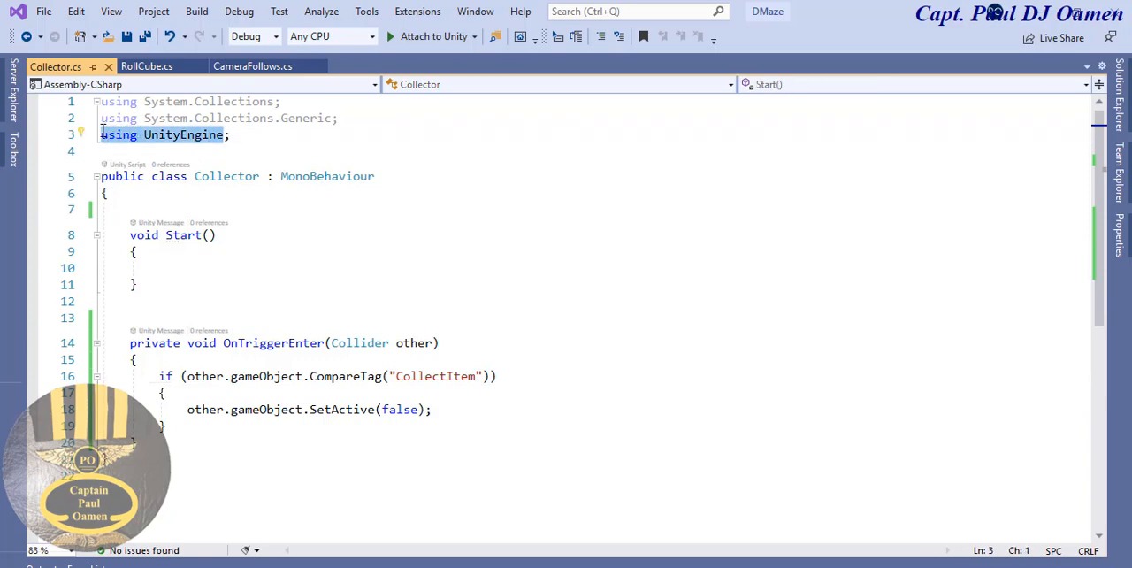
pyautogui.hotkey('ctrl', 'c')
pyautogui.click(234, 134)
pyautogui.press('Return')
pyautogui.hotkey('ctrl', 'v')
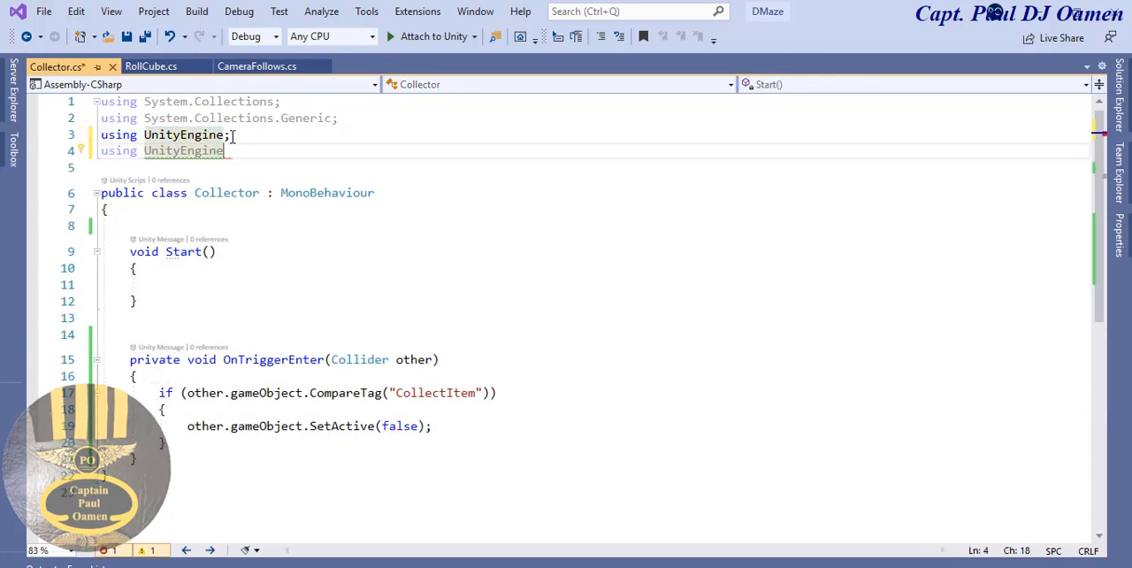
pyautogui.write('.')
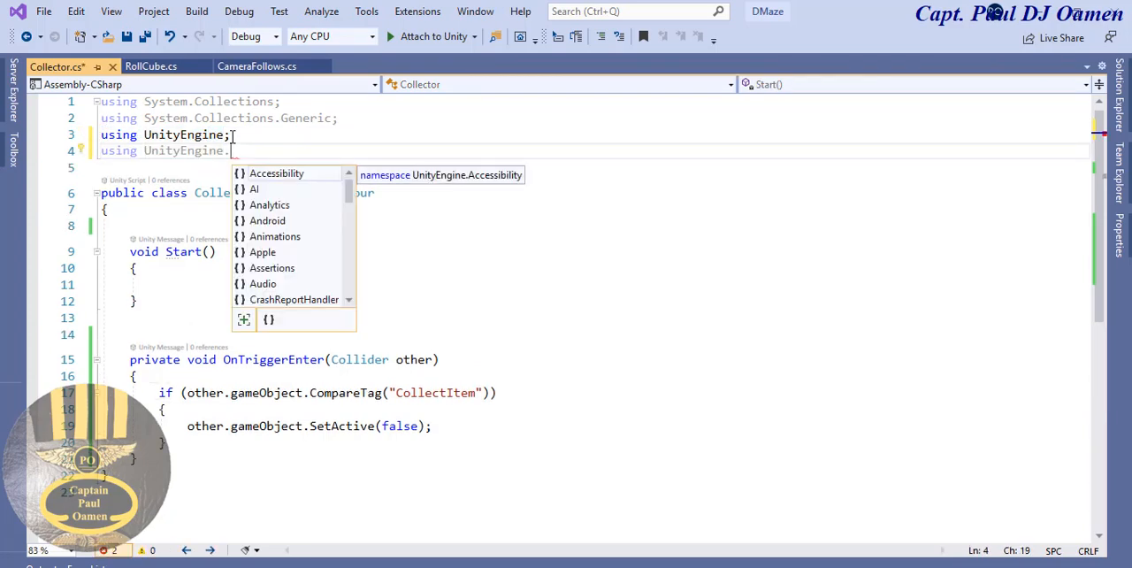
pyautogui.write('\\u')
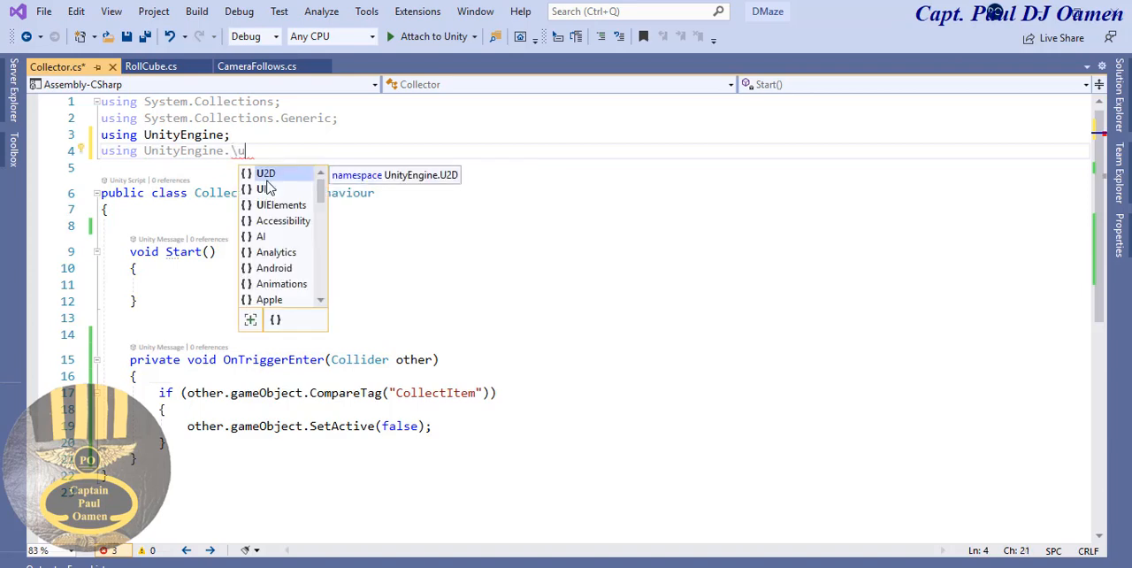
pyautogui.press('Tab')
pyautogui.moveTo(260, 151); pyautogui.dragTo(232, 151)
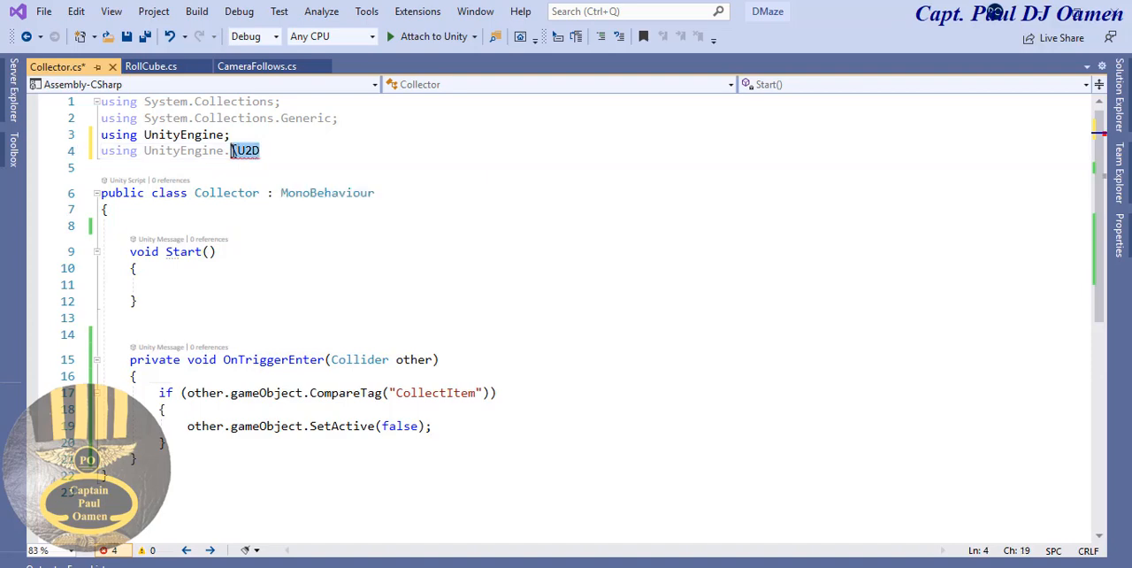
pyautogui.write('UI;')
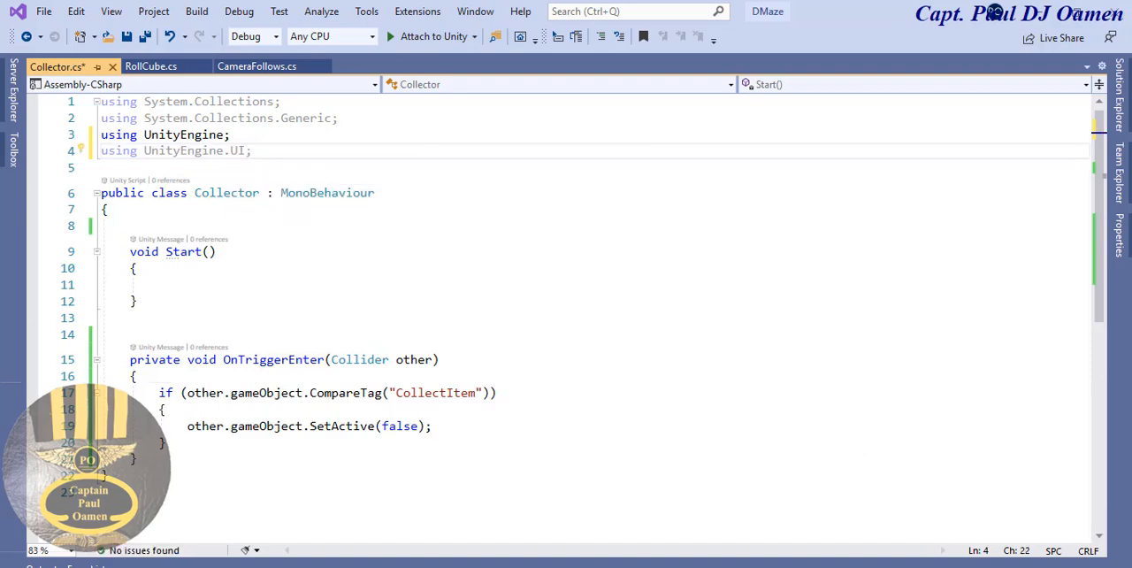
# - Declare the field "private int counter;" at the start of the Collector class
pyautogui.click(262, 209)
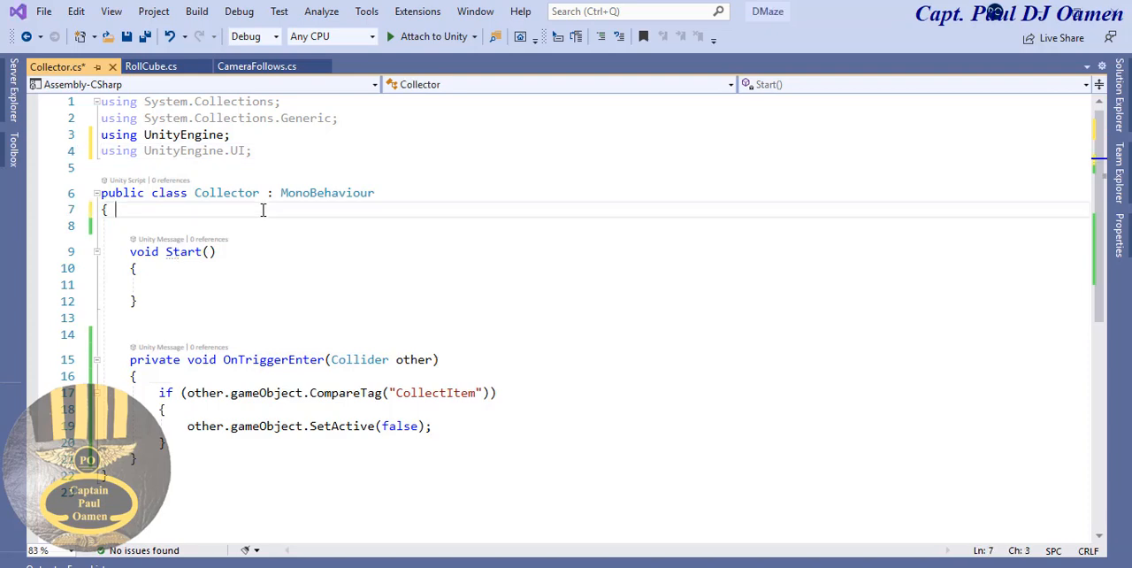
pyautogui.press('Return')
pyautogui.write('private ')
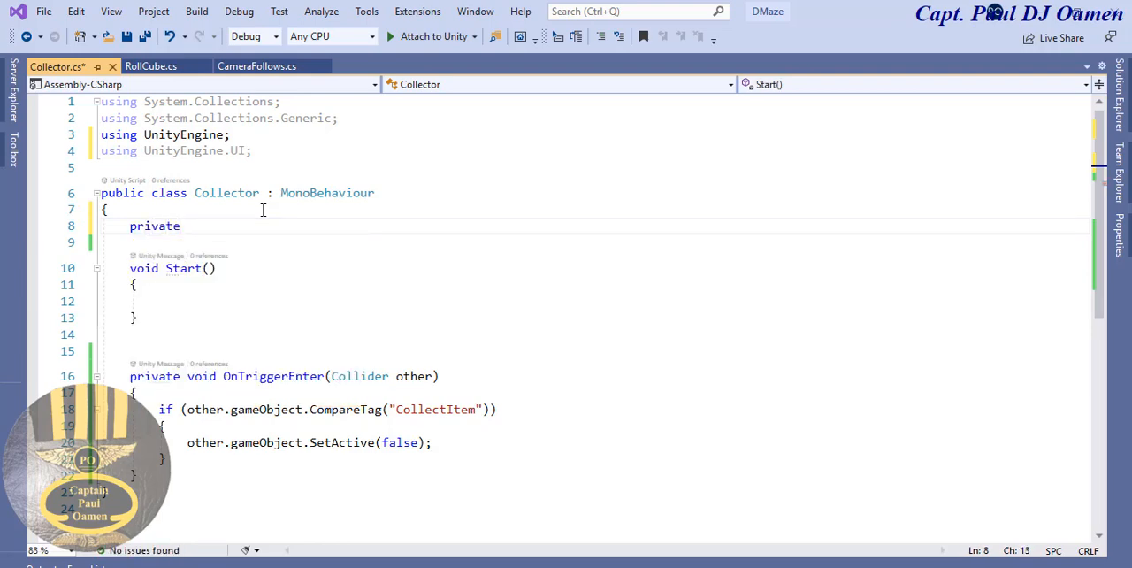
pyautogui.write('int counter')
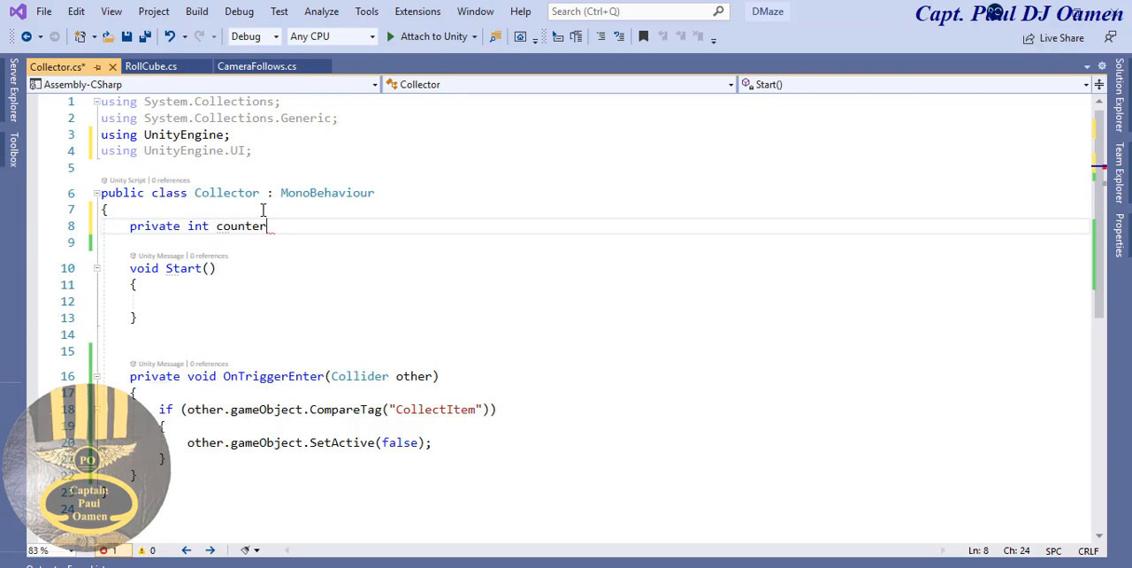
pyautogui.write(';')
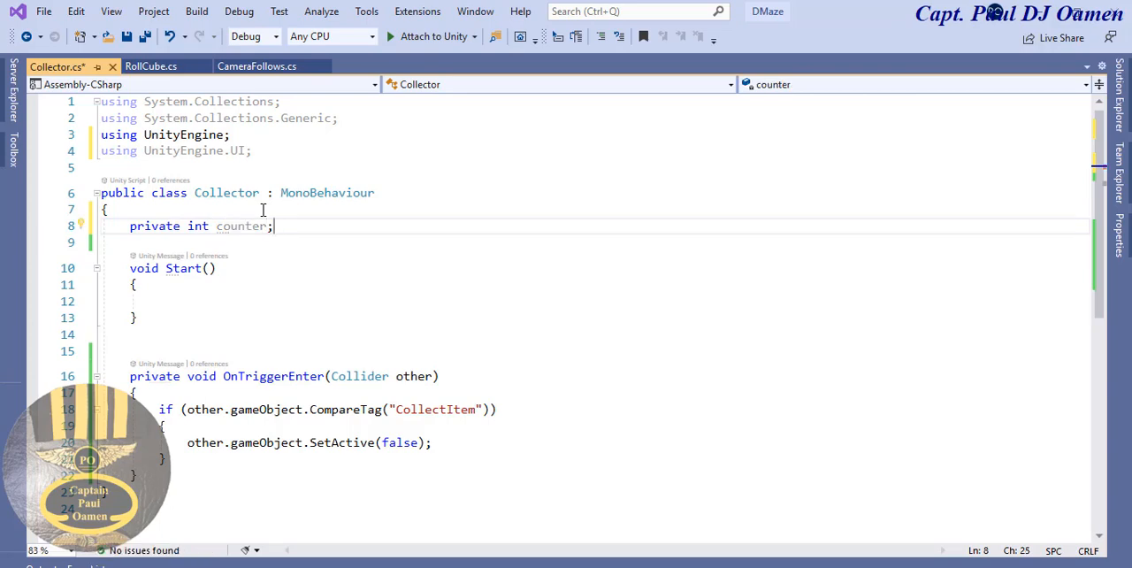
# - Declare the field "public Text DisplayText;" below the counter field
pyautogui.press('Return')
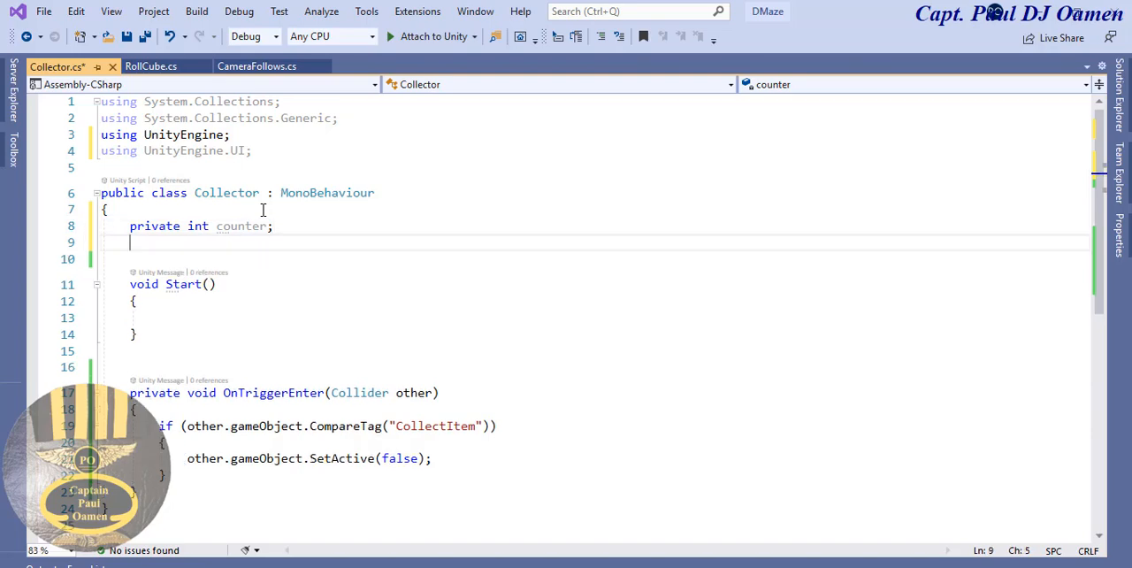
pyautogui.write('public')
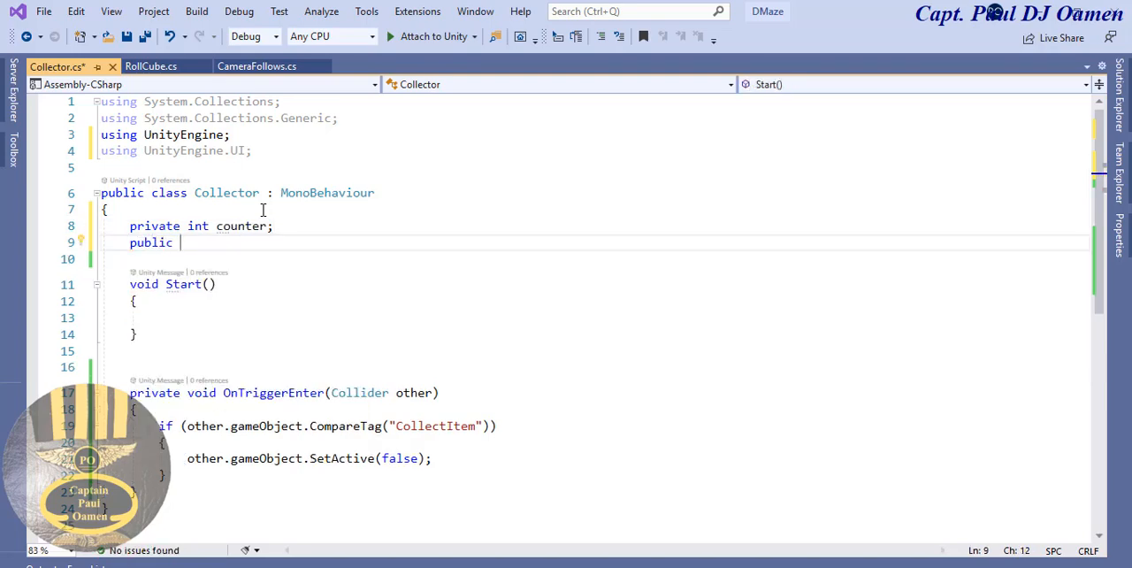
pyautogui.write(' Text')
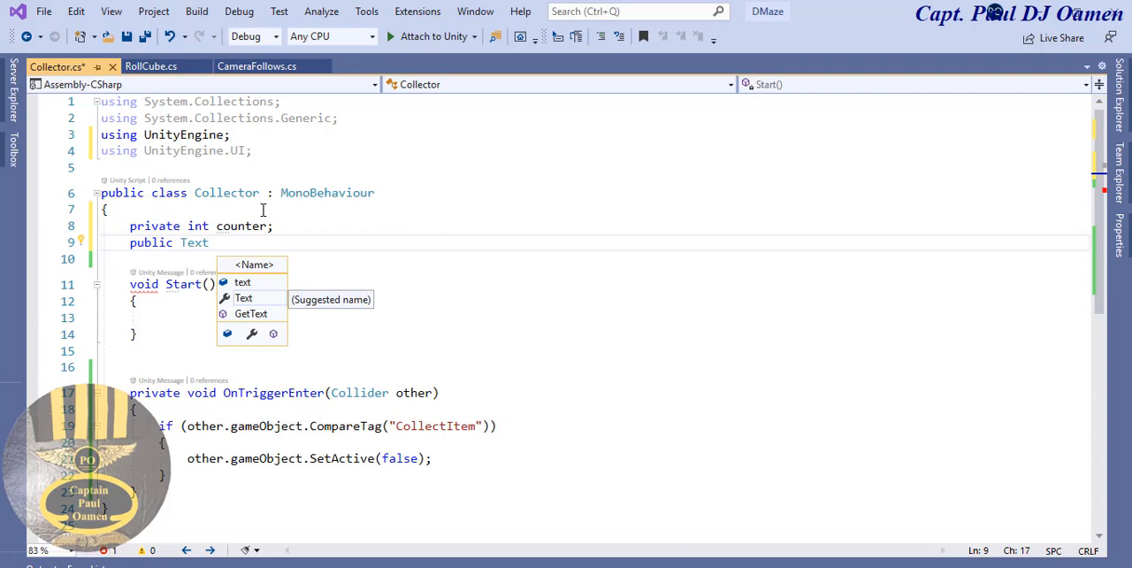
pyautogui.write('Dis')
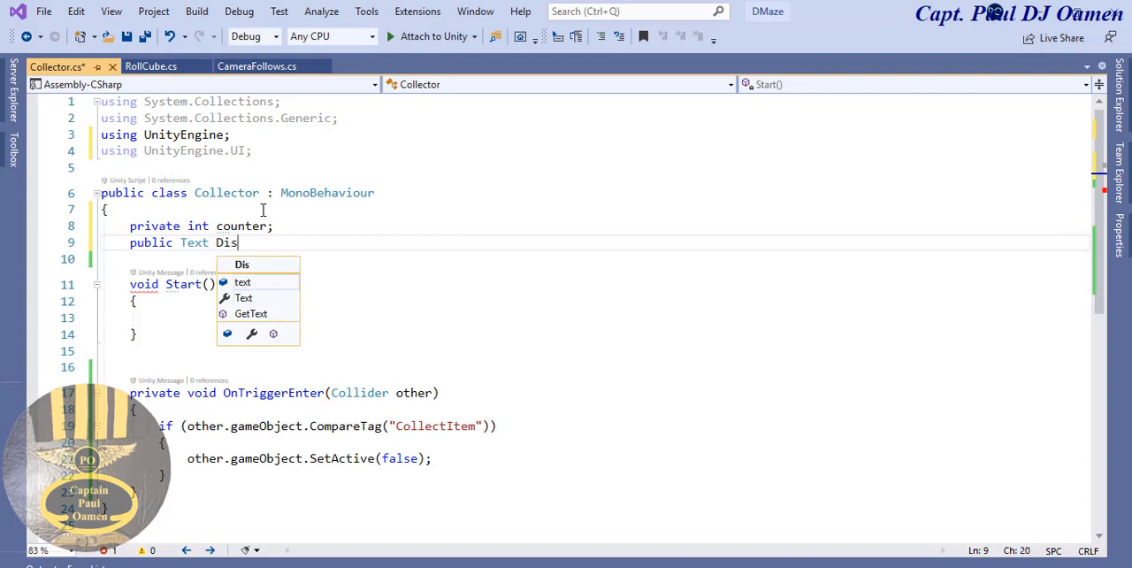
pyautogui.write('playT')
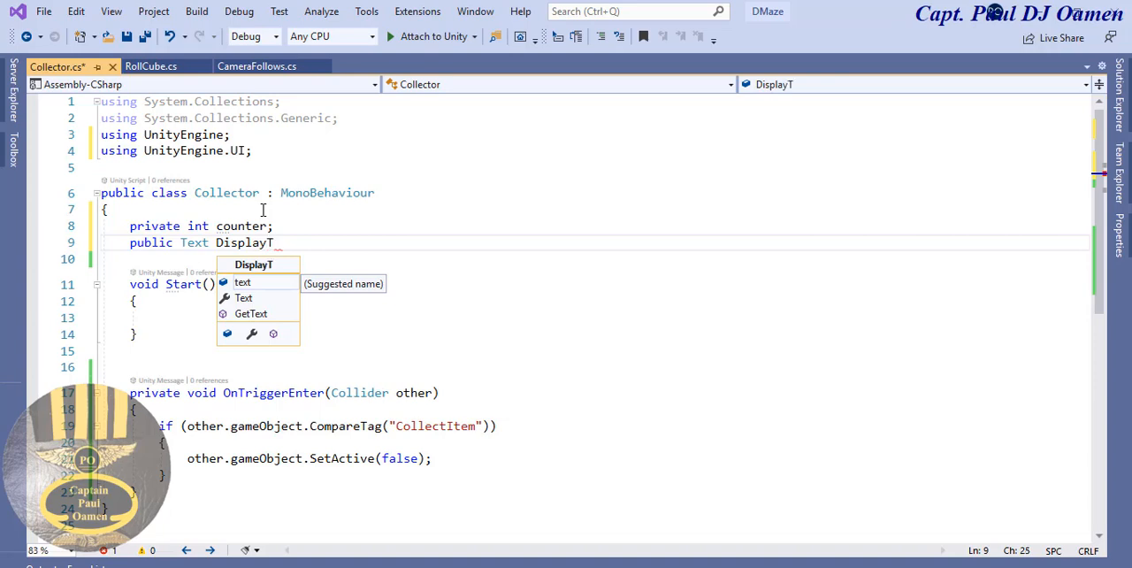
pyautogui.write('ext;')
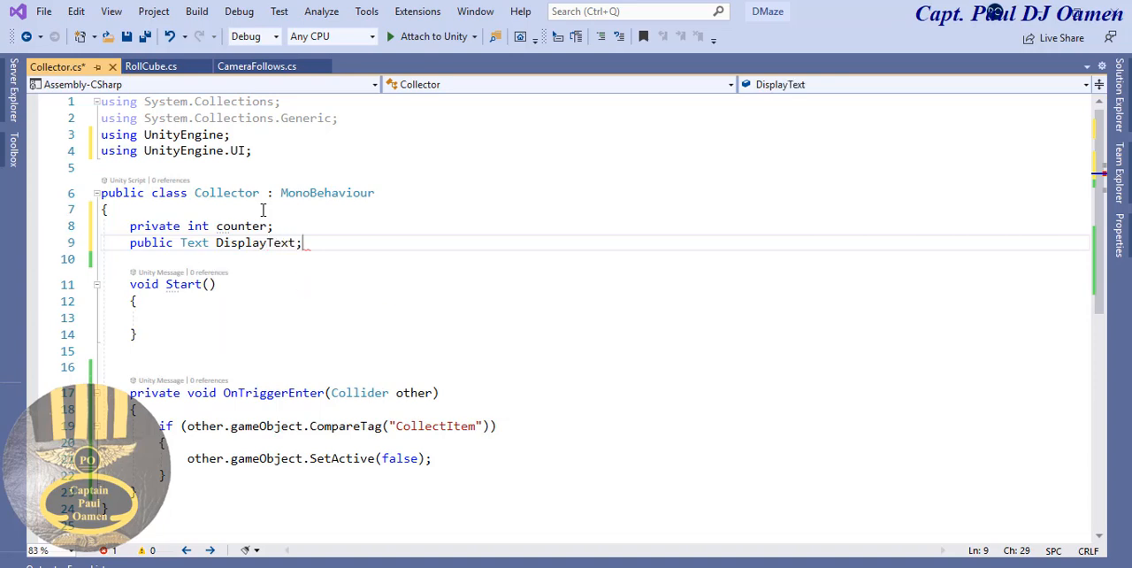
# - Declare the field "public Text WinningText;" below the DisplayText field
pyautogui.press('Return')
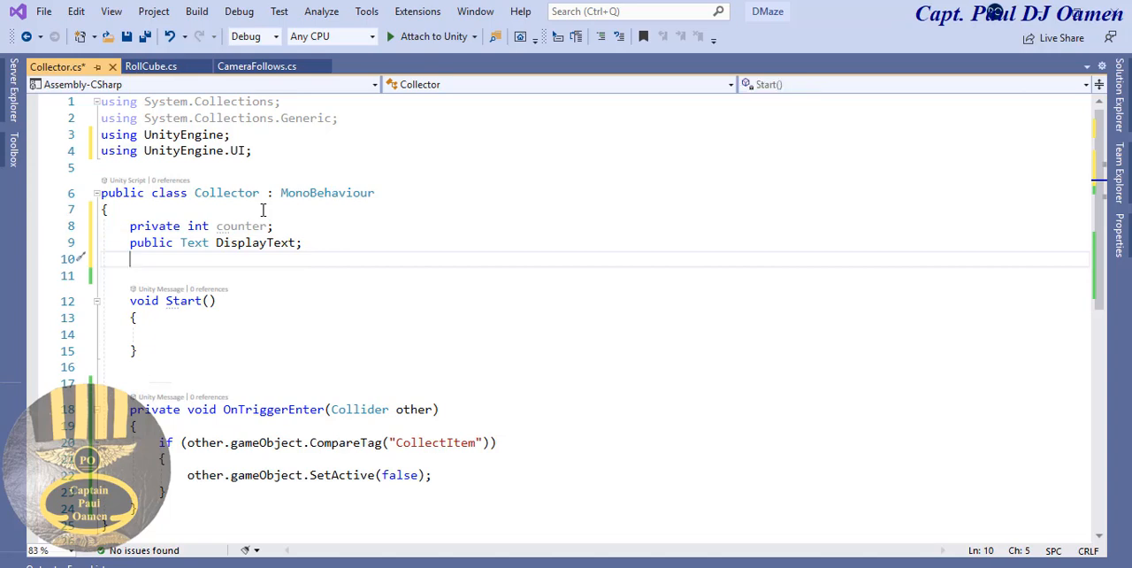
pyautogui.write('public ')
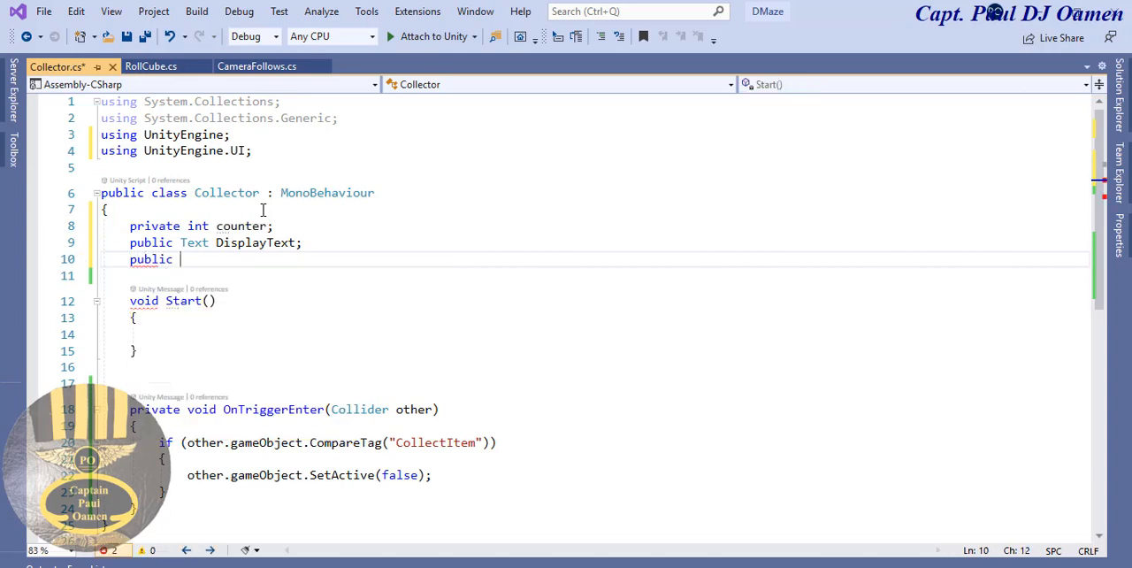
pyautogui.write('Text')
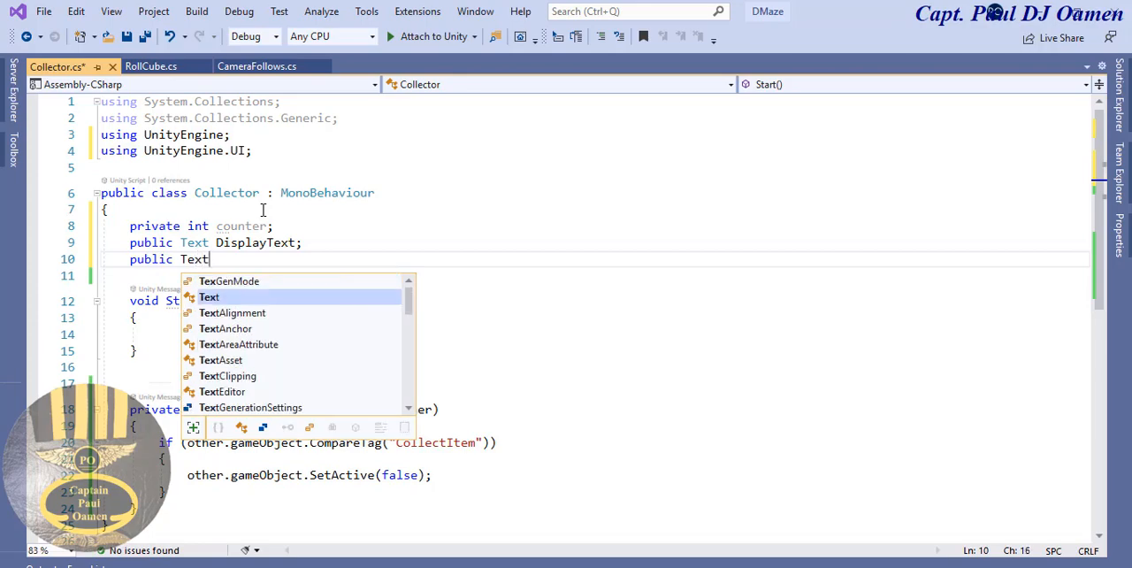
pyautogui.write(' Winning Text')
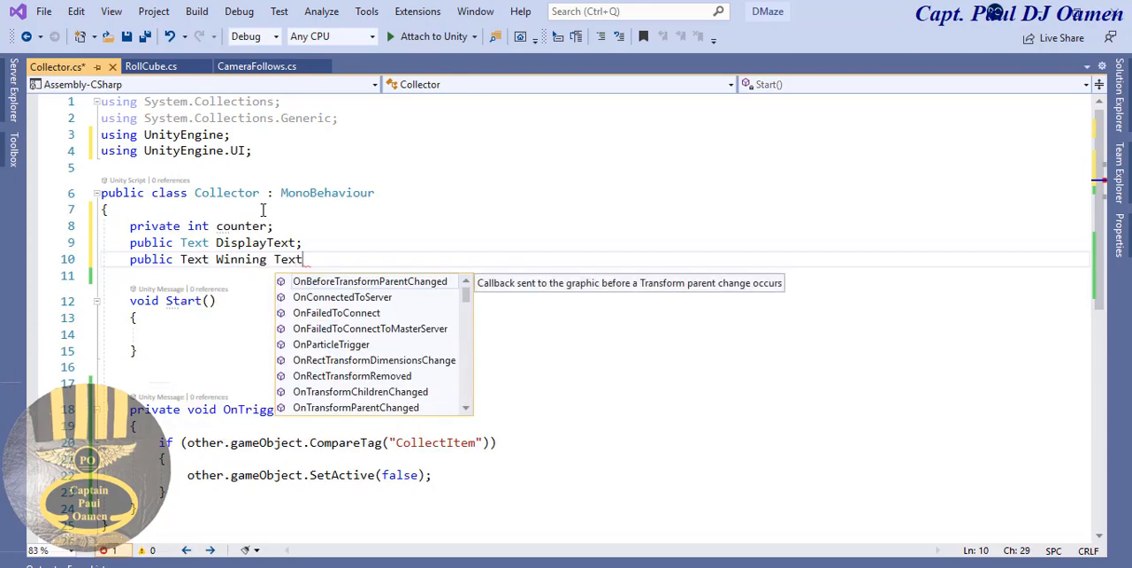
pyautogui.click(277, 257)
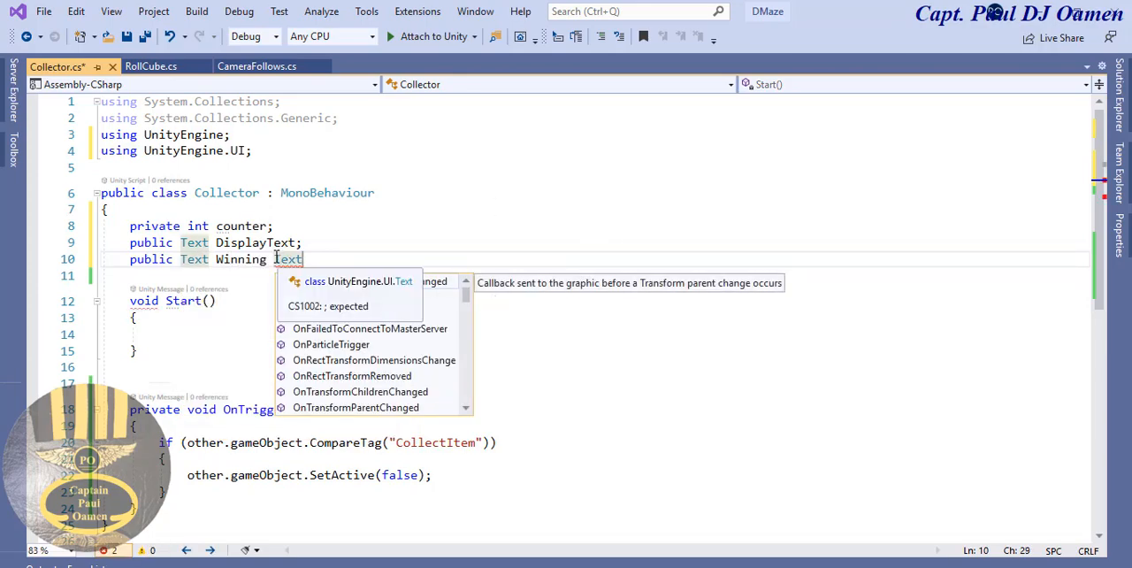
pyautogui.press('BackSpace')
pyautogui.click(298, 259)
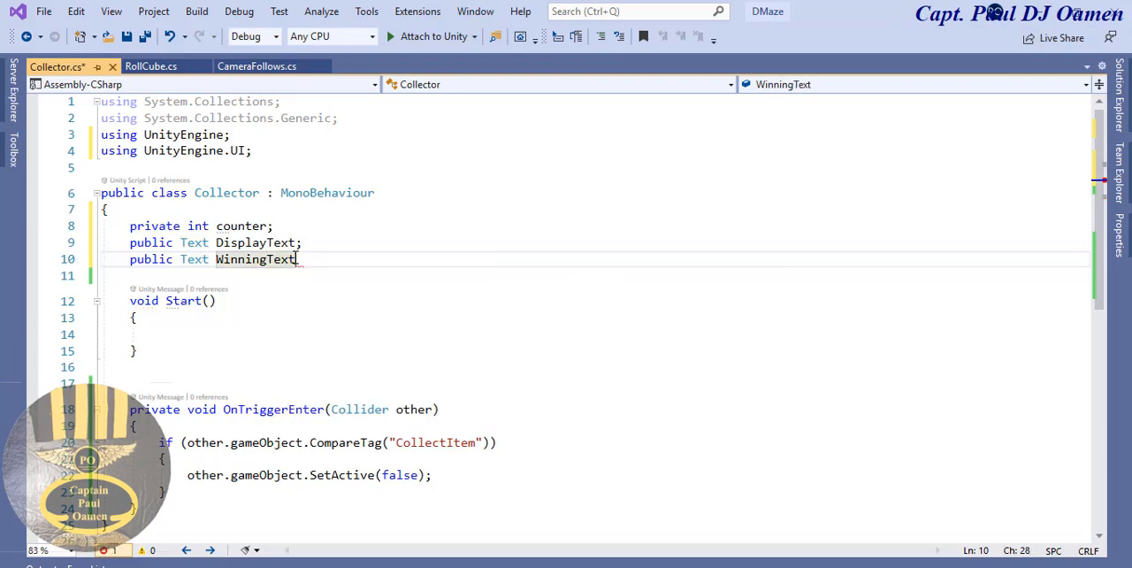
pyautogui.write(';')
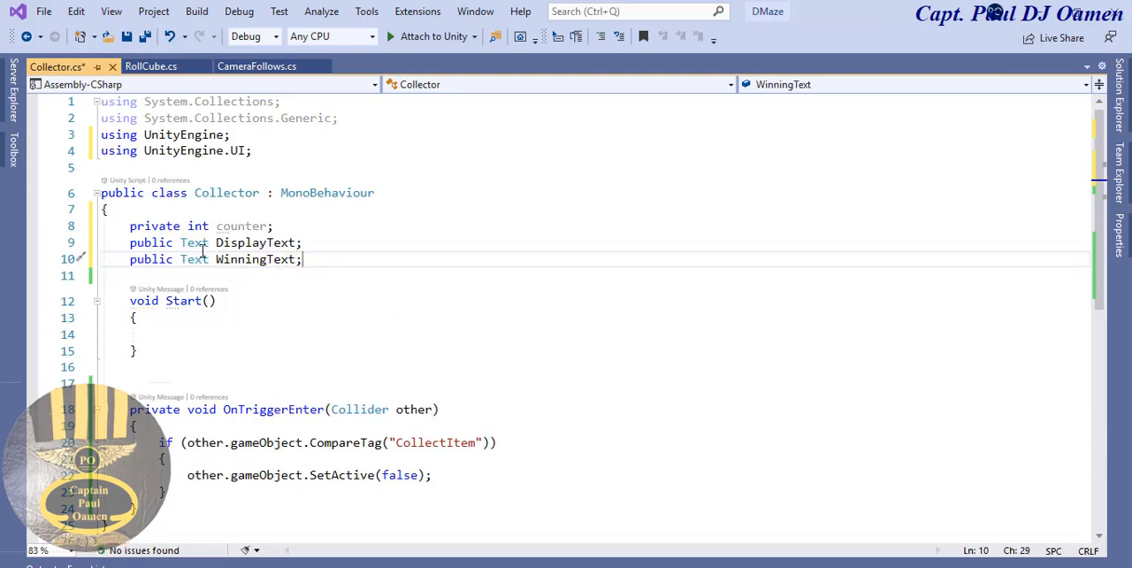
# - Initialise the counter with "counter = 0;" inside the Start method
pyautogui.moveTo(267, 226); pyautogui.dragTo(215, 227)
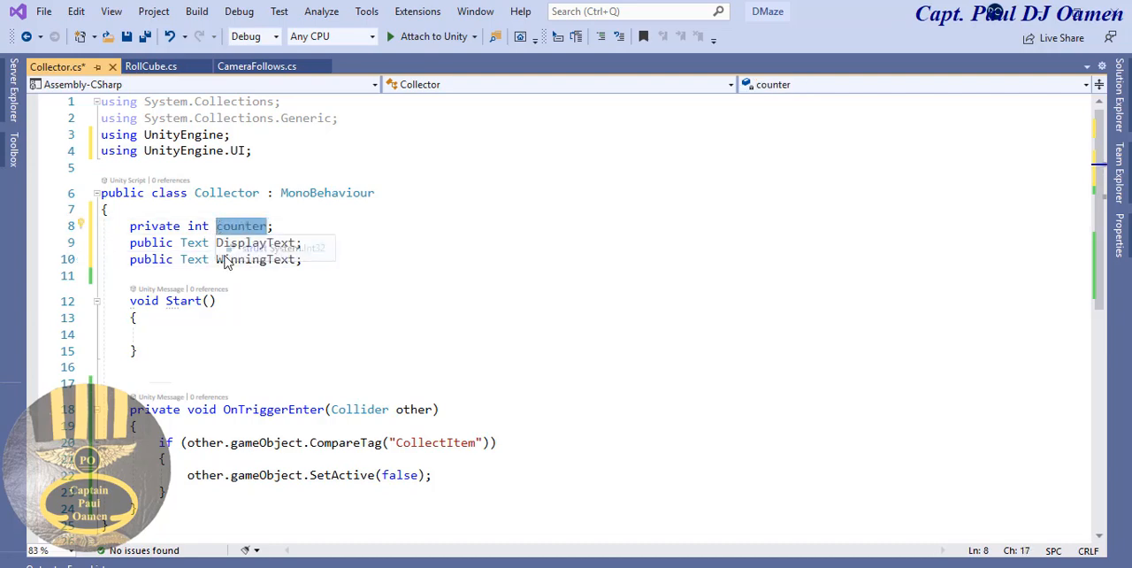
pyautogui.click(237, 325)
pyautogui.click(232, 334)
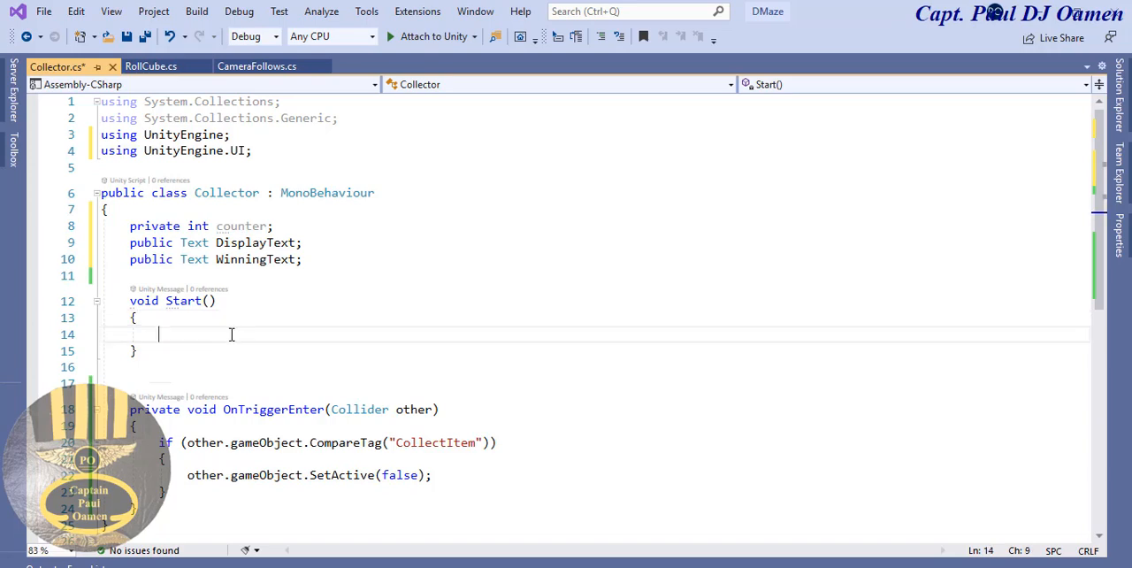
pyautogui.write('counter')
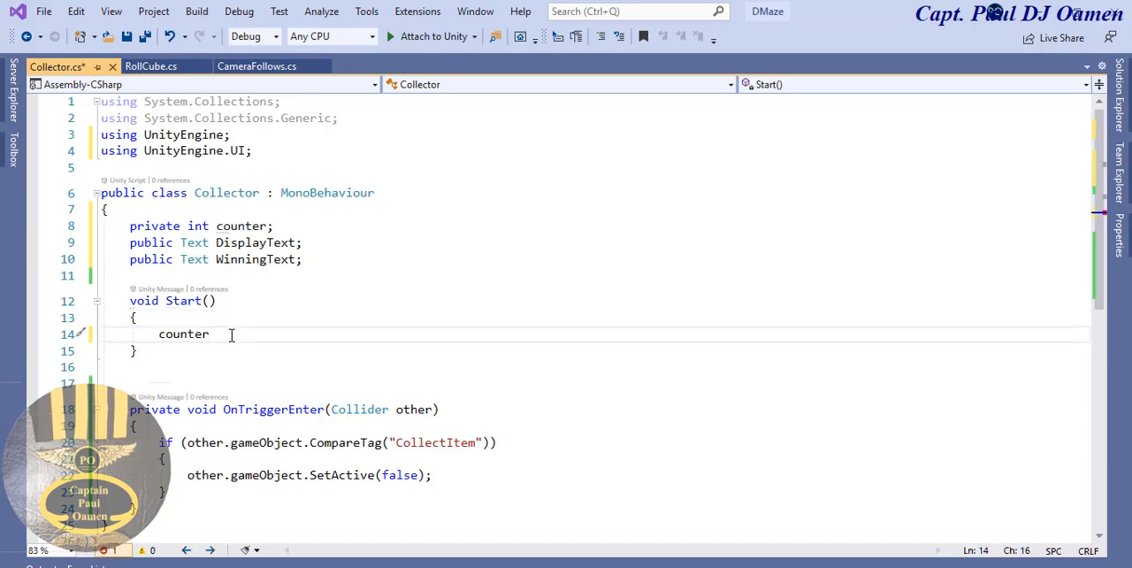
pyautogui.write(' = 0;')
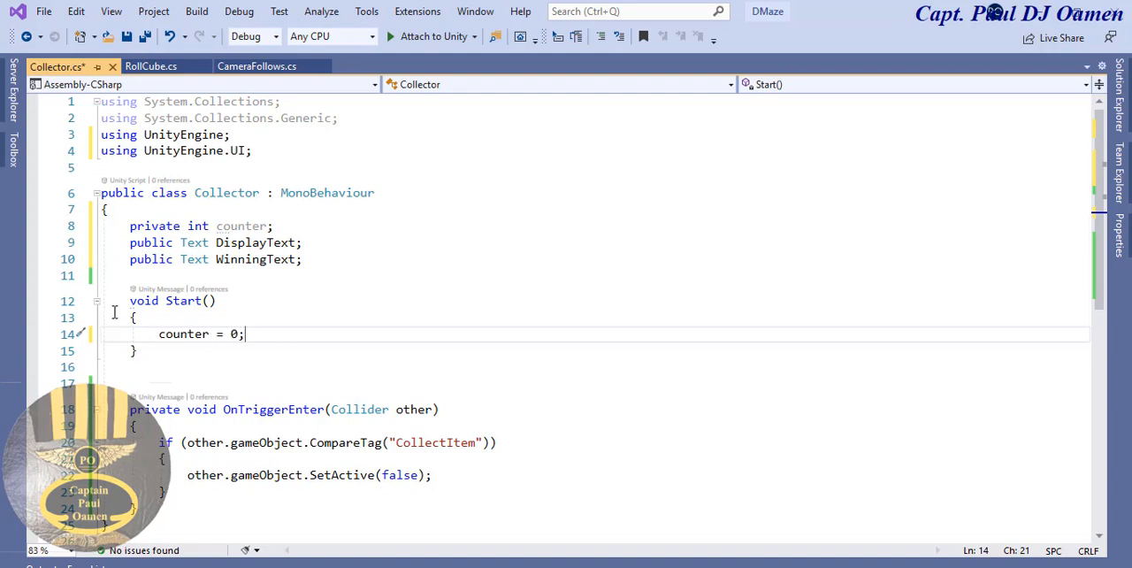
# - Add the line WinningText.text = ""; below the counter initialisation in the Start method
pyautogui.moveTo(122, 301); pyautogui.dragTo(218, 302)
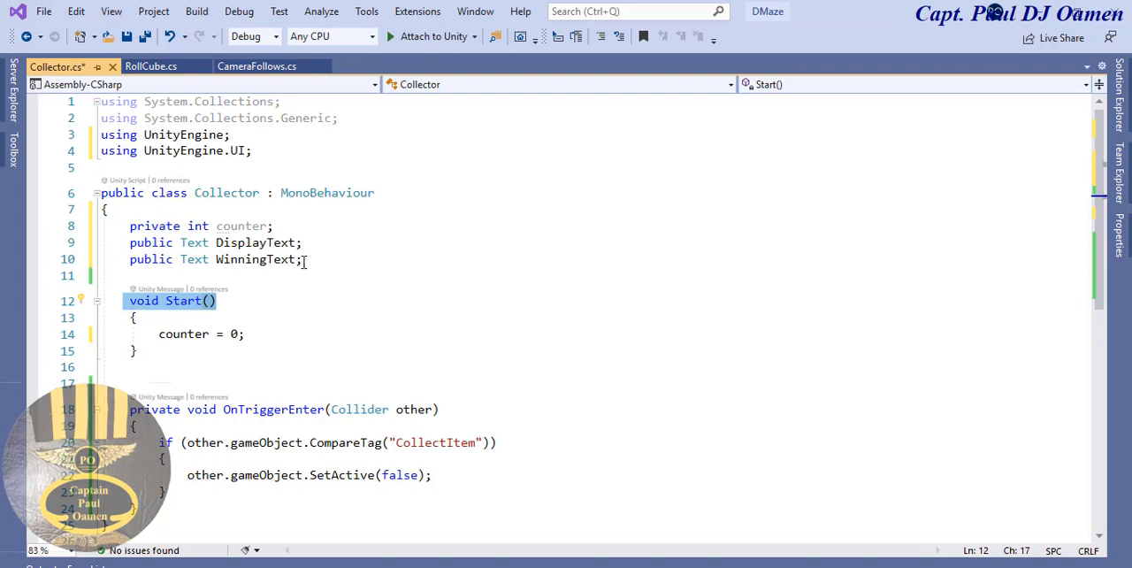
pyautogui.moveTo(295, 262); pyautogui.dragTo(220, 265)
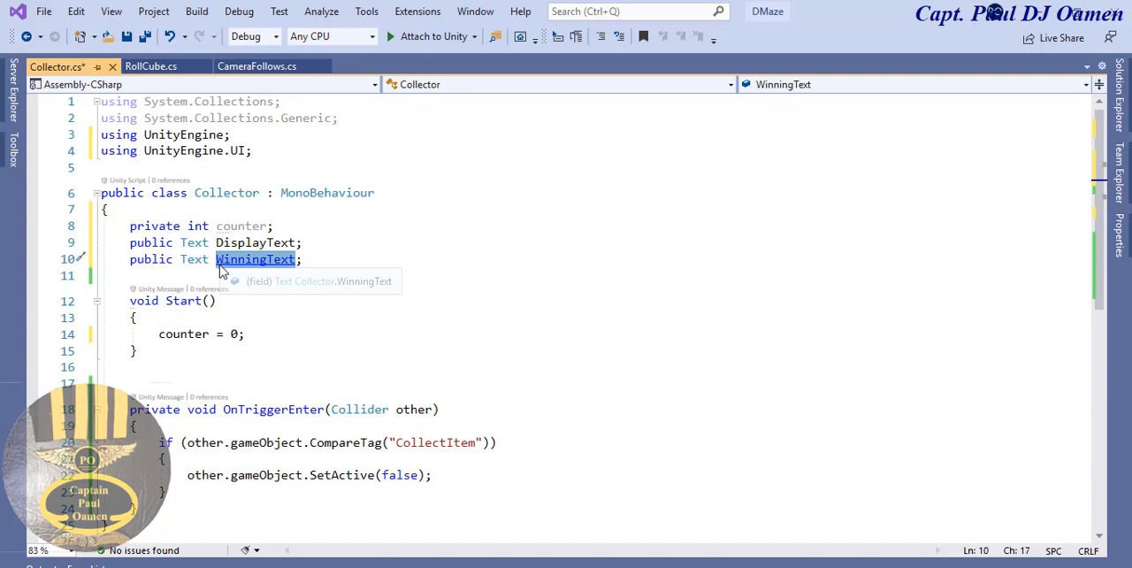
pyautogui.click(263, 336)
pyautogui.press('Return')
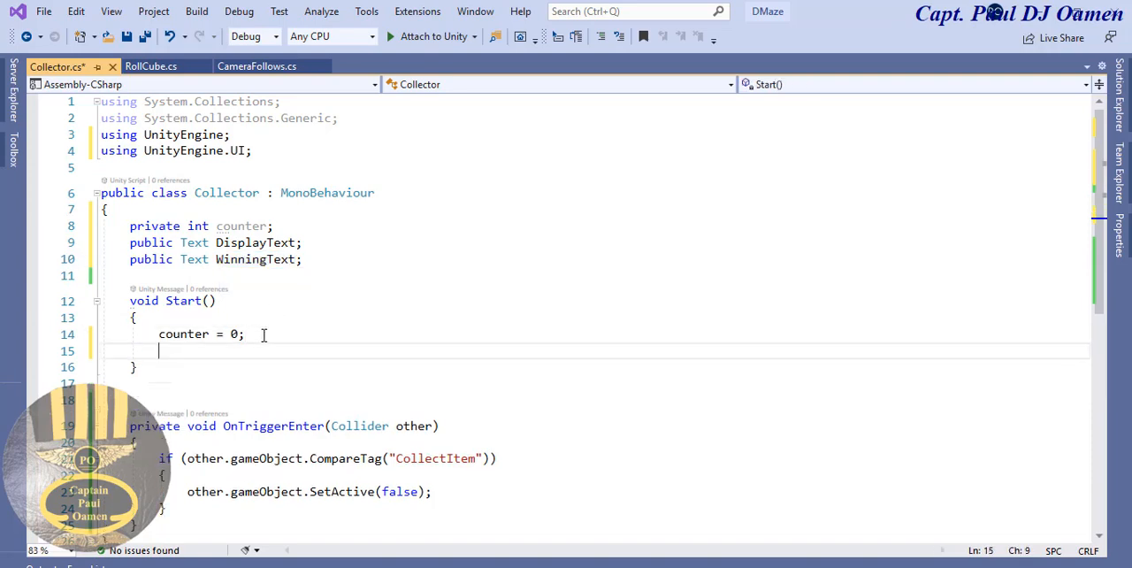
pyautogui.write('WinningText.text ')
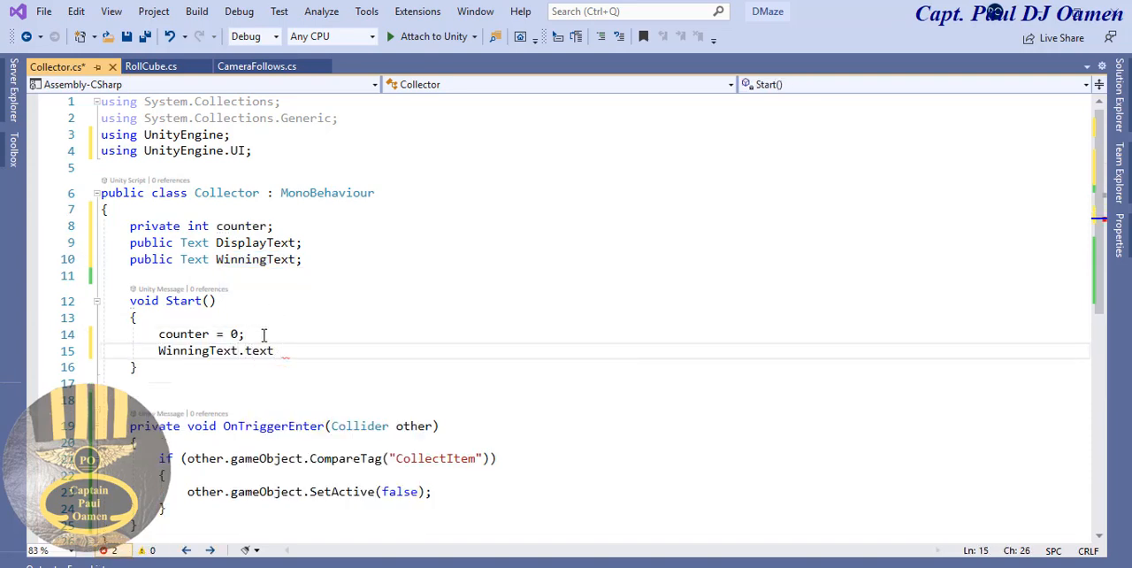
pyautogui.write('= "";')
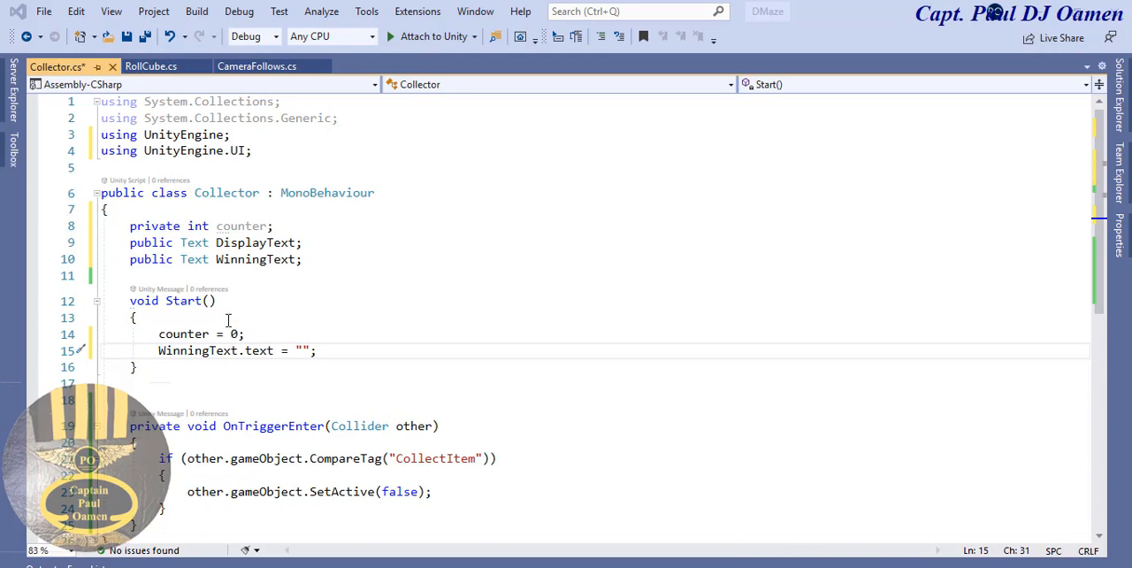
# - Add the line "counter = counter + 1;" above the SetActive call inside the CollectItem tag check of OnTriggerEnter
pyautogui.moveTo(222, 334); pyautogui.dragTo(159, 336)
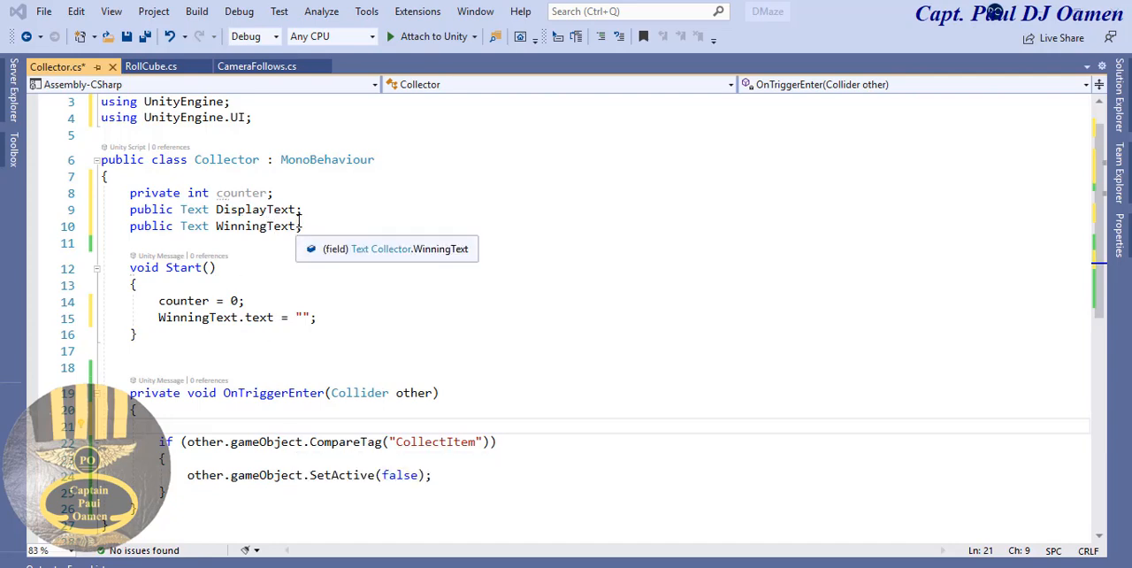
pyautogui.moveTo(267, 193); pyautogui.dragTo(216, 193)
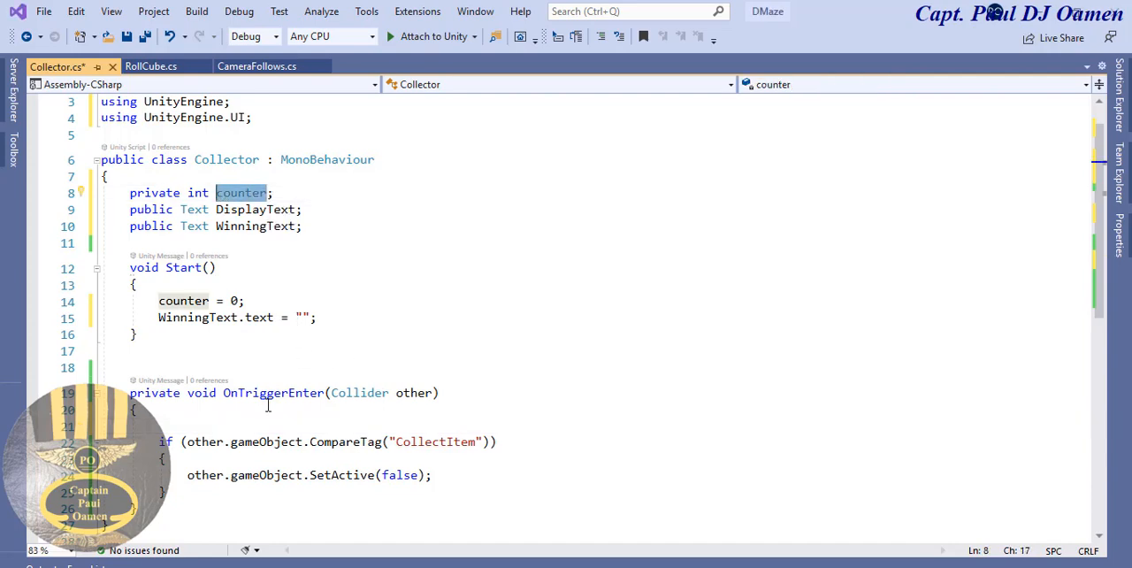
pyautogui.click(225, 447)
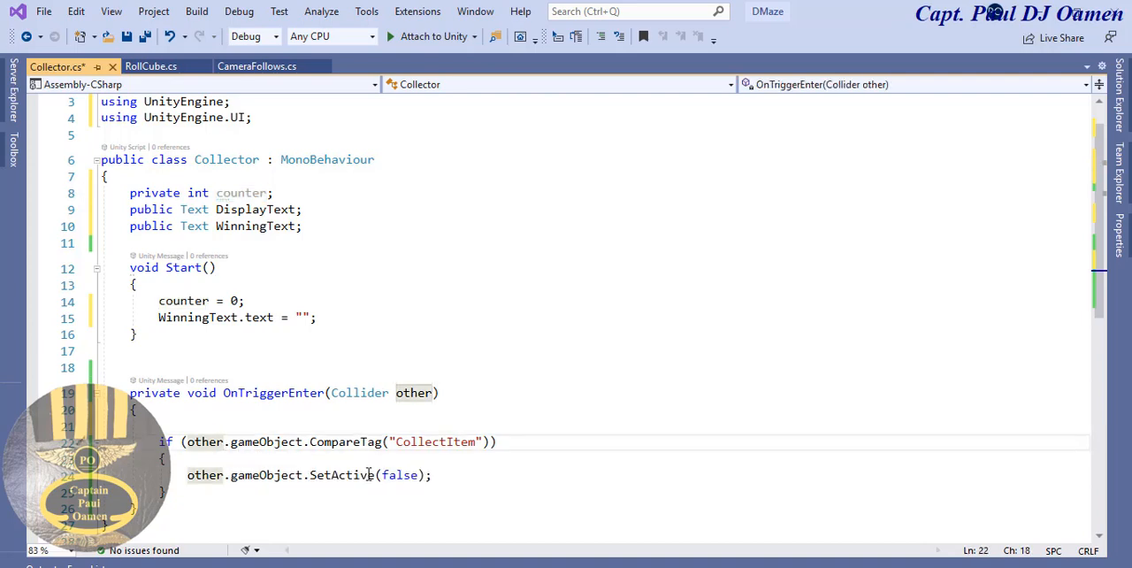
pyautogui.click(280, 460)
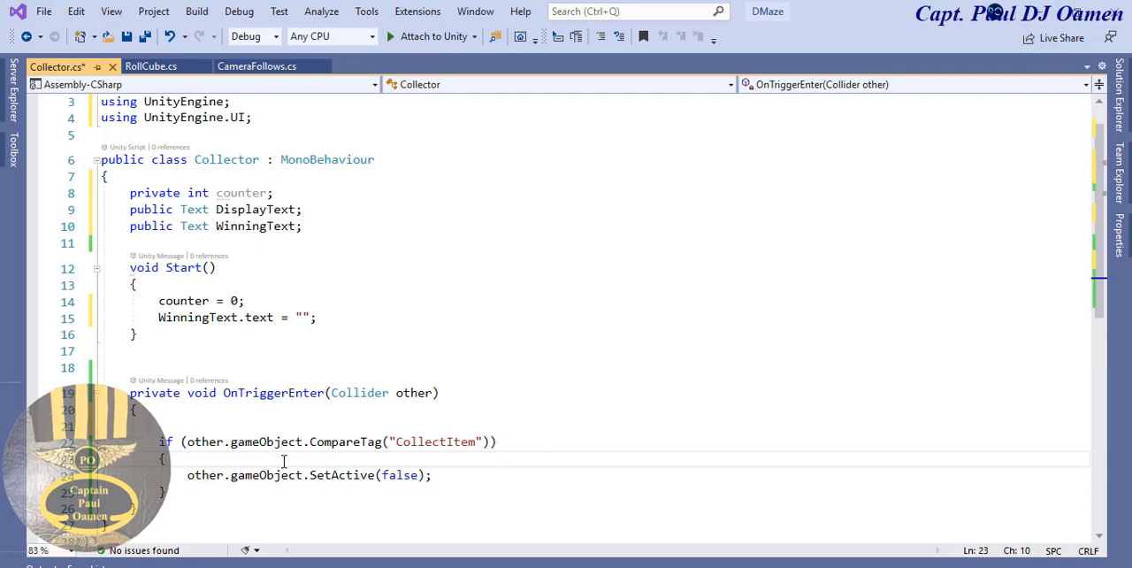
pyautogui.press('Return')
pyautogui.write('counter')
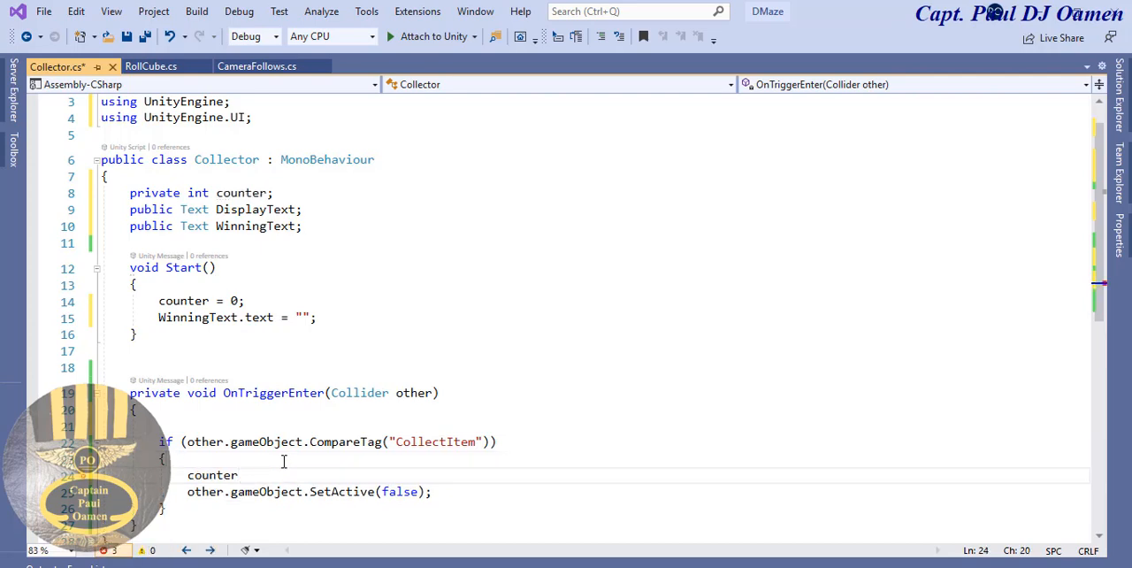
pyautogui.write(' = counter')
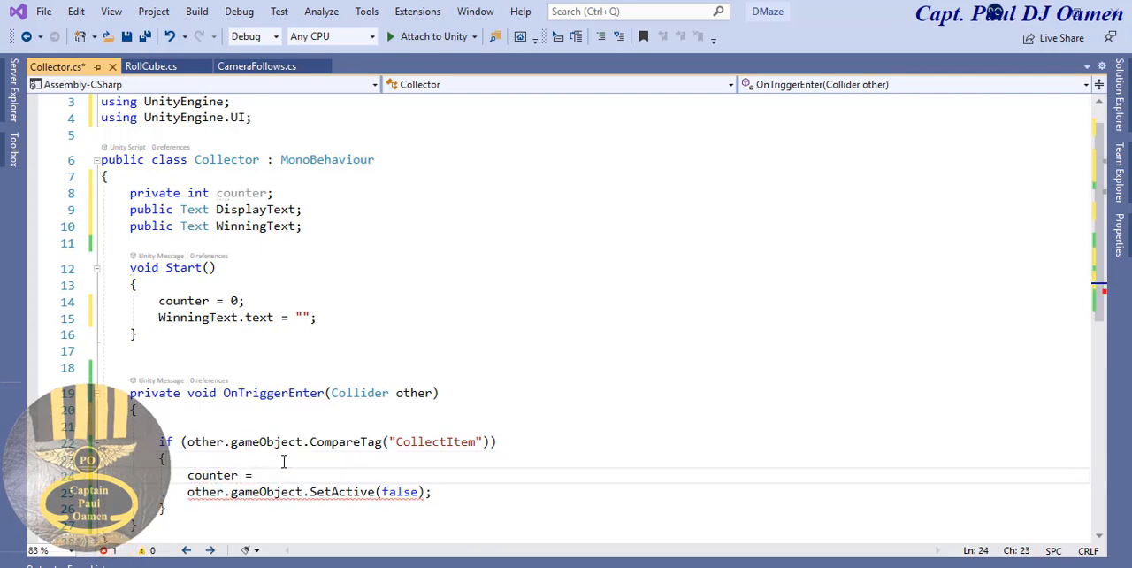
pyautogui.write(' +')
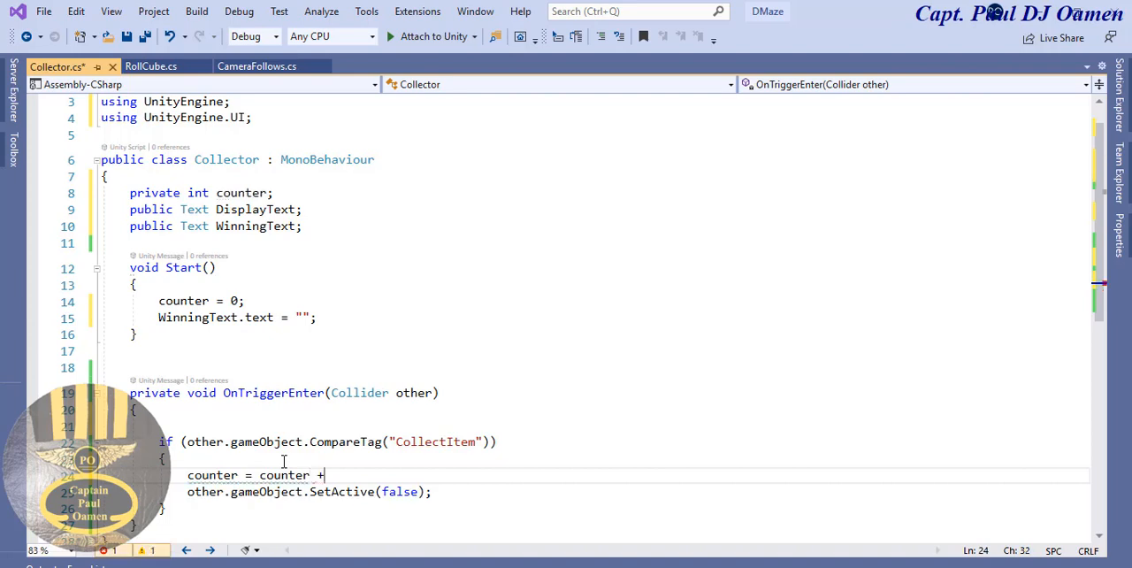
pyautogui.write(' 1;')
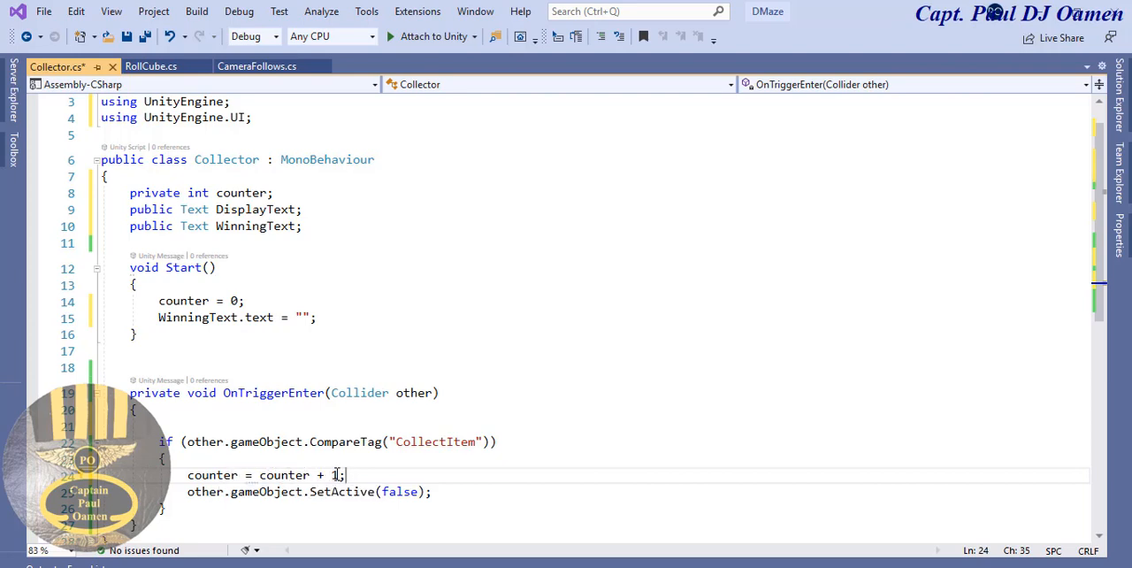
pyautogui.moveTo(339, 475); pyautogui.dragTo(295, 474)
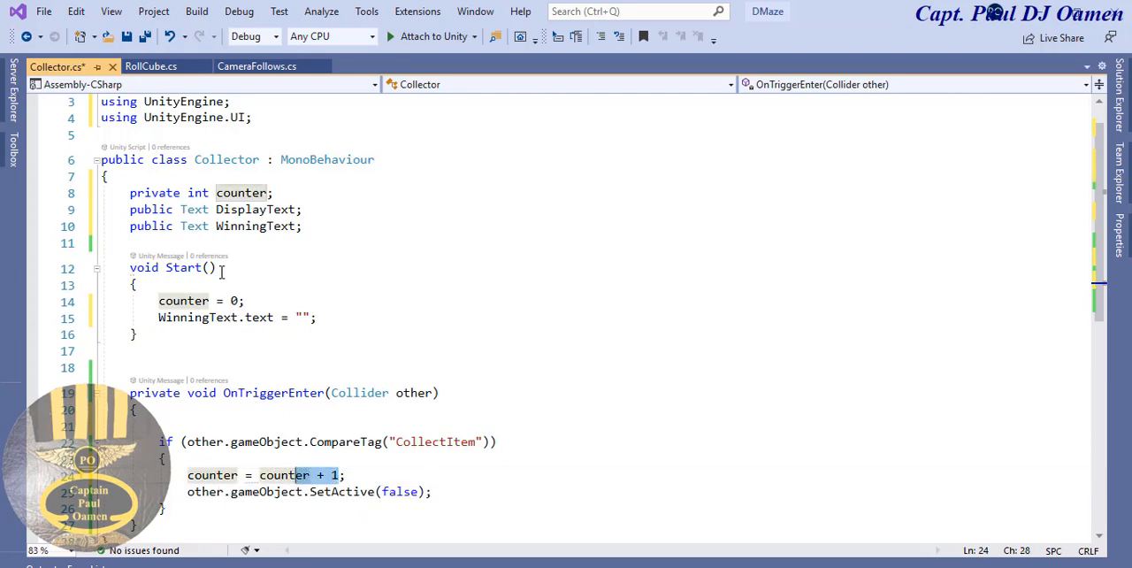
pyautogui.click(231, 302)
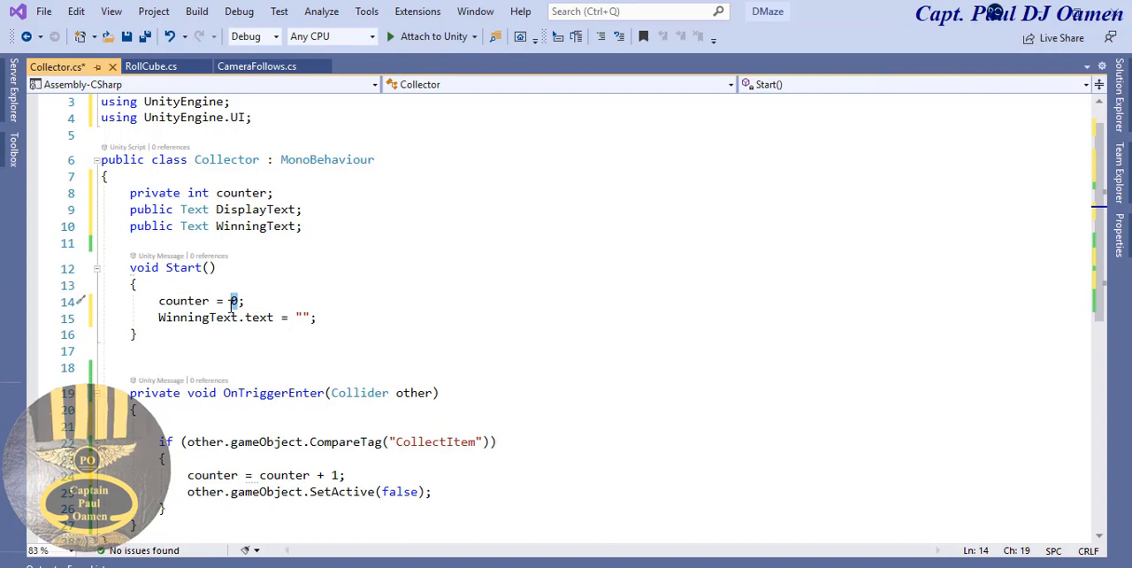
pyautogui.moveTo(345, 475); pyautogui.dragTo(302, 475)
pyautogui.click(284, 475)
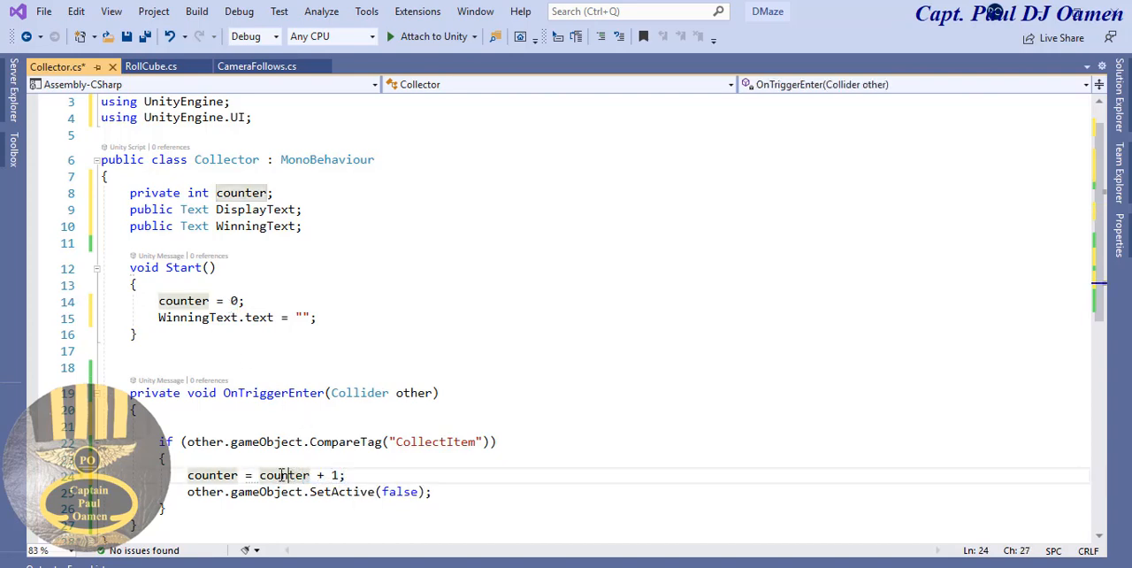
# - Create an empty method "void SetDisplayText()" with its braces below the OnTriggerEnter method
pyautogui.scroll(-2, 1104, 281)
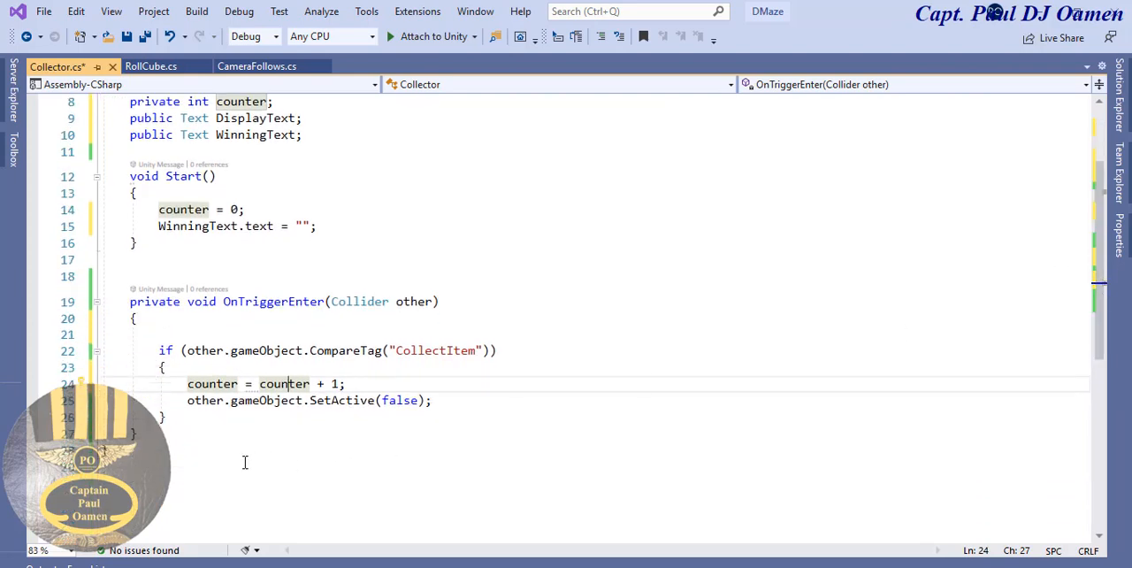
pyautogui.click(176, 439)
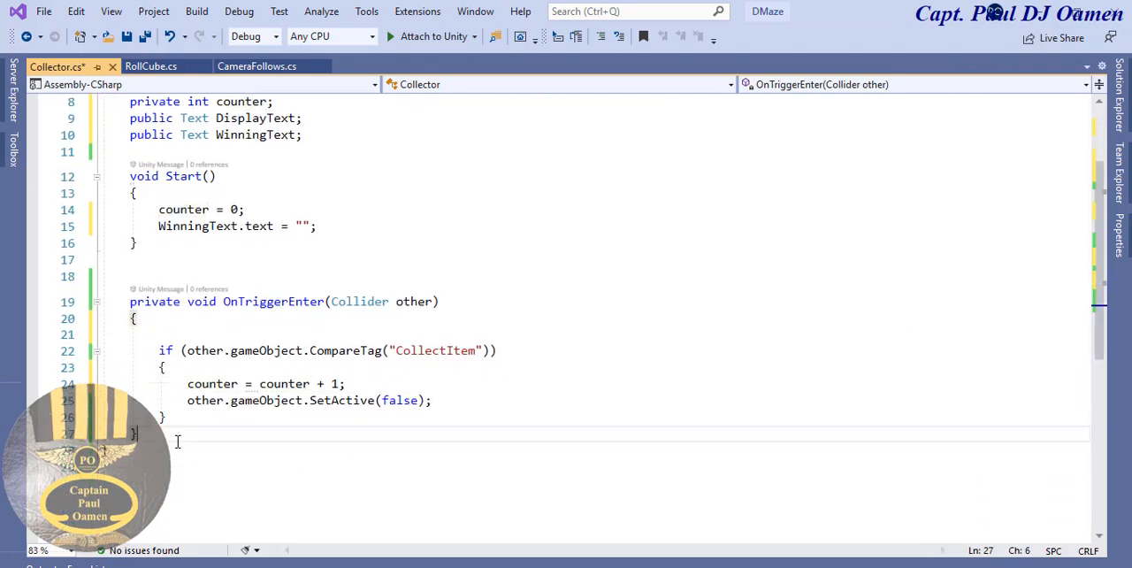
pyautogui.press('Return')
pyautogui.press('Return')
pyautogui.write('v')
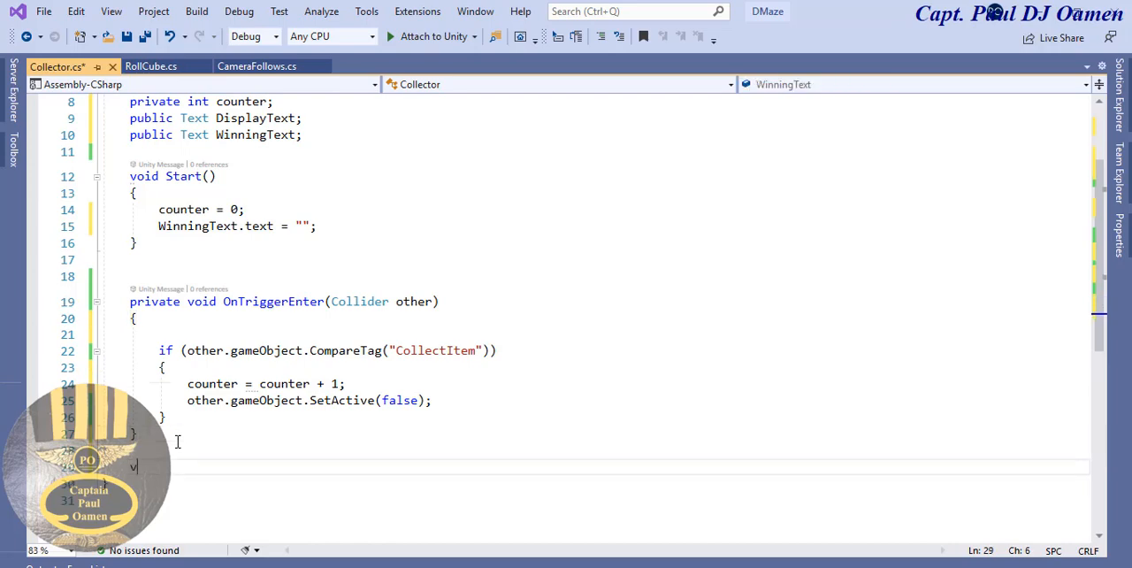
pyautogui.write('oid')
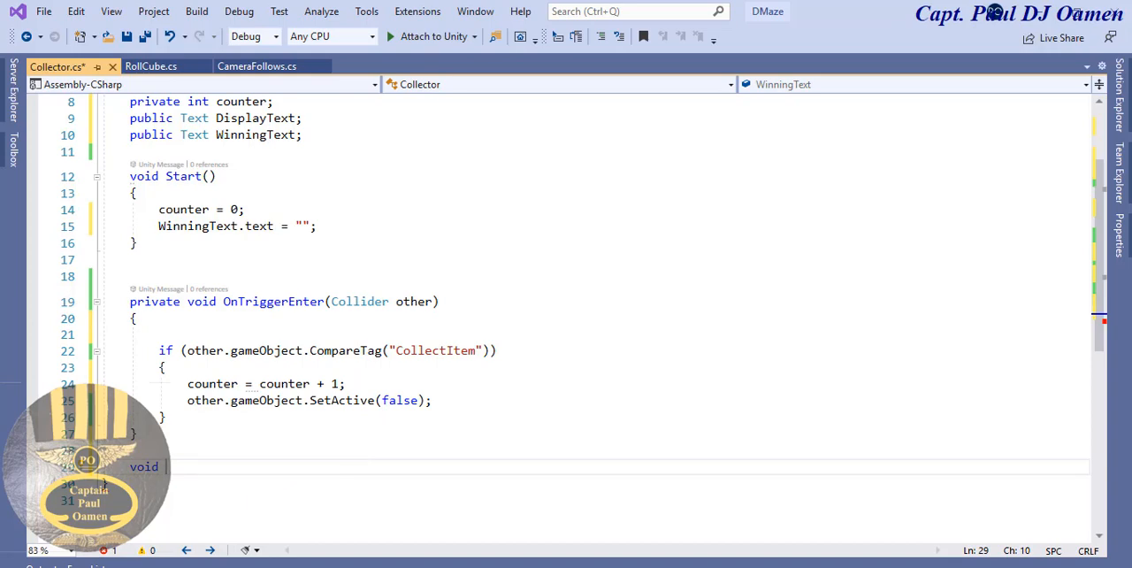
pyautogui.write('Set')
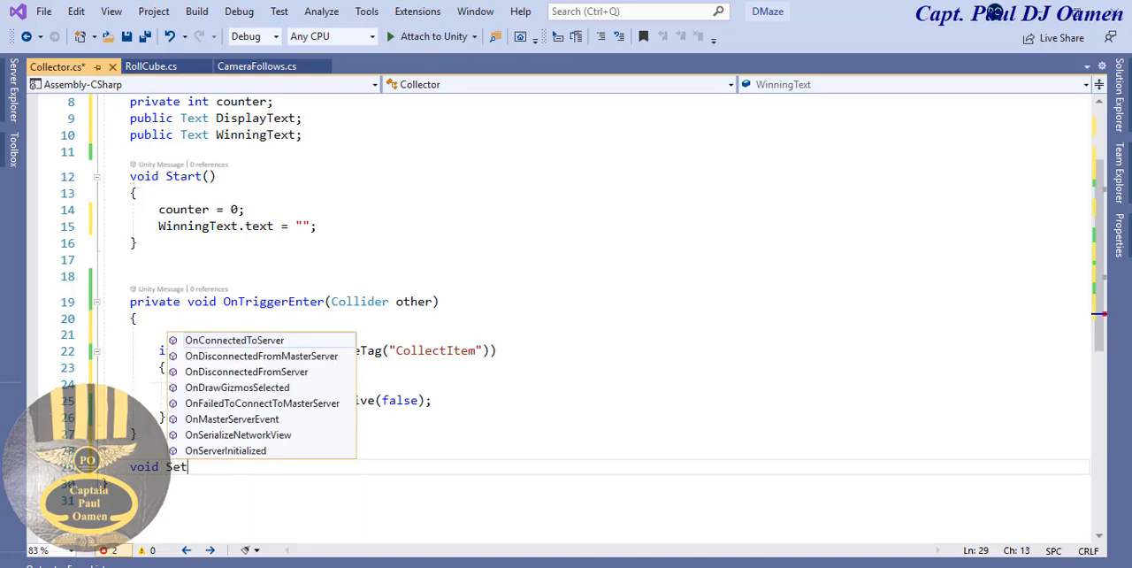
pyautogui.write('DisplayText')
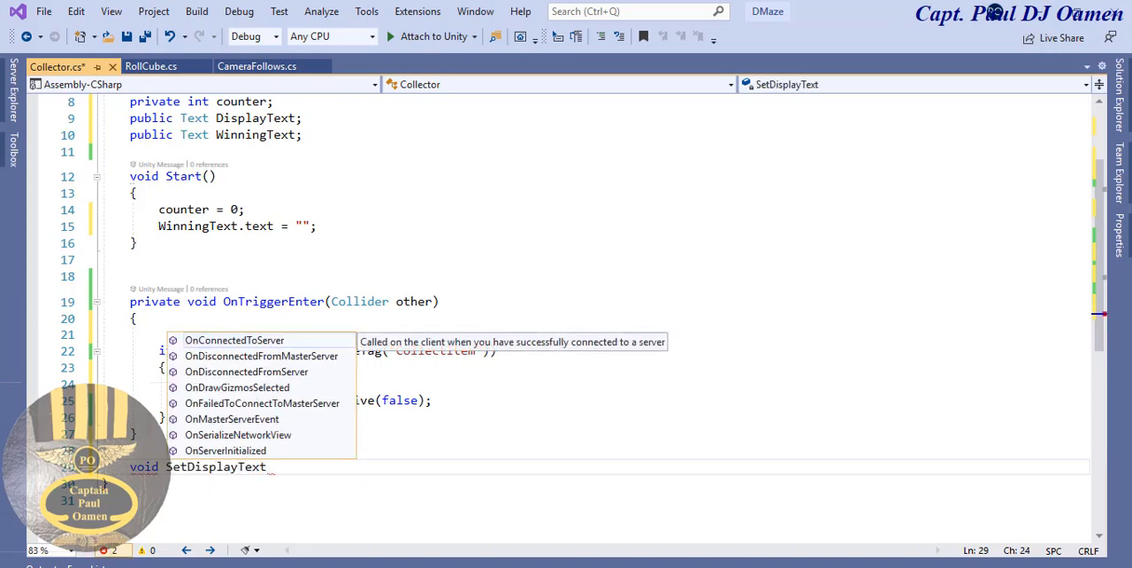
pyautogui.press('Escape')
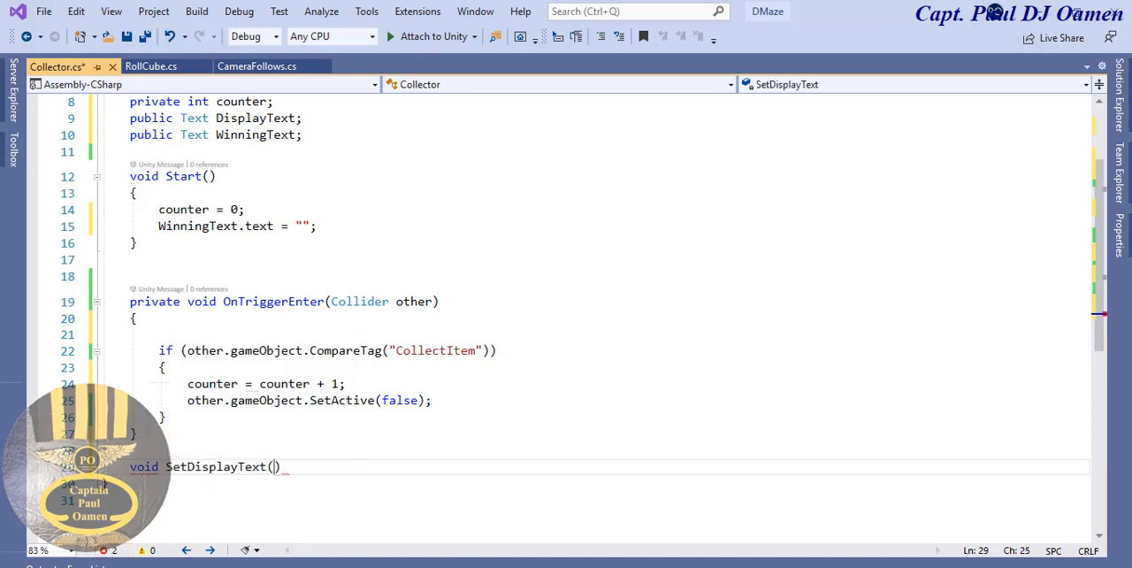
pyautogui.write('()')
pyautogui.press('Return')
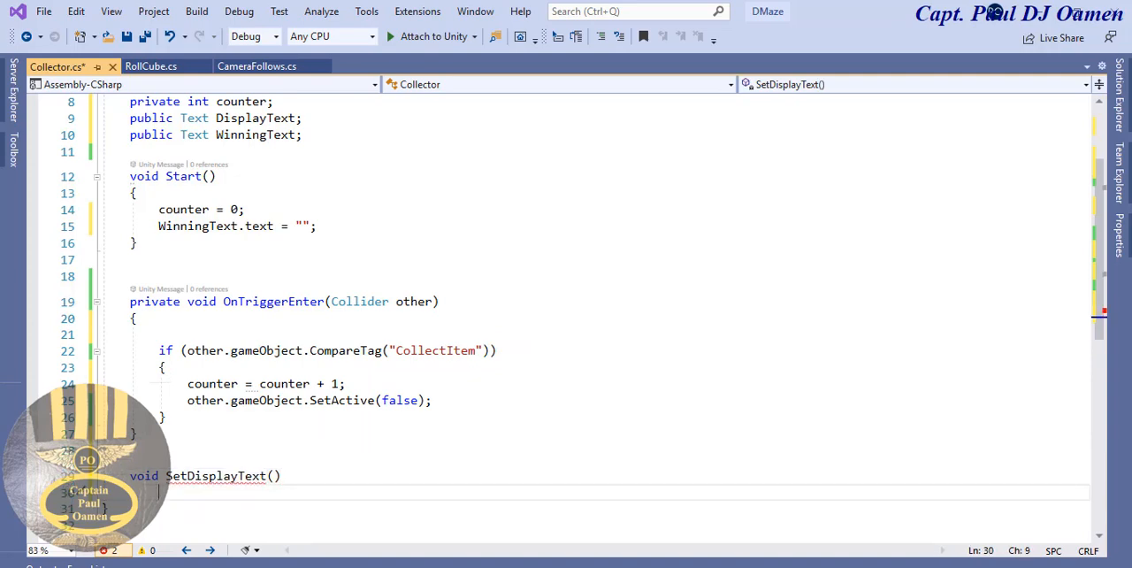
pyautogui.write('{')
pyautogui.press('Return')
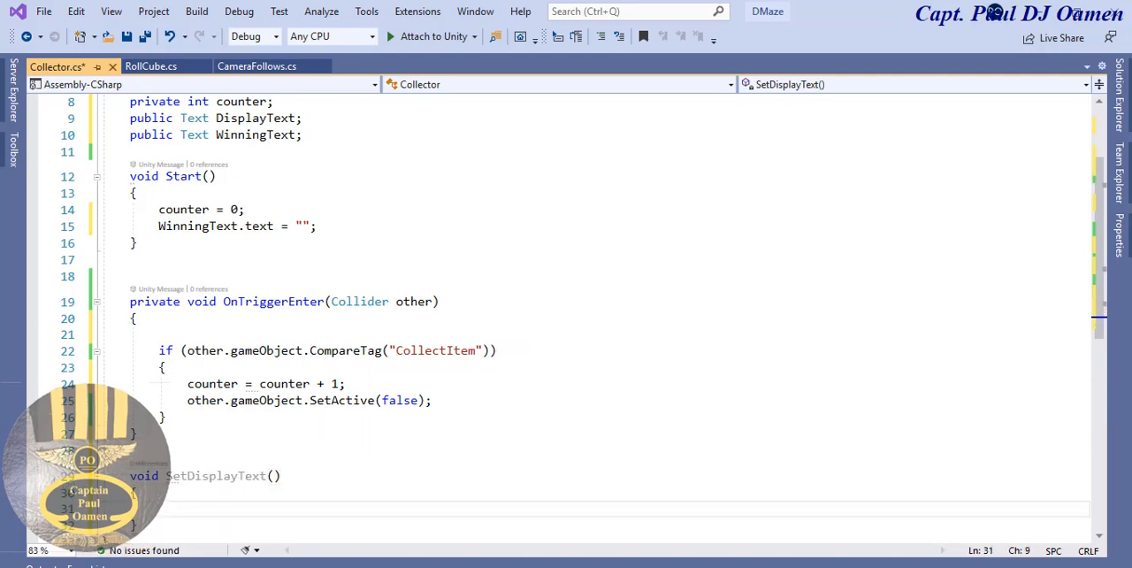
# - Begin a statement inside SetDisplayText with "DisplayText.text", reusing the name of the declared DisplayText field
pyautogui.moveTo(1101, 268); pyautogui.dragTo(1097, 322)
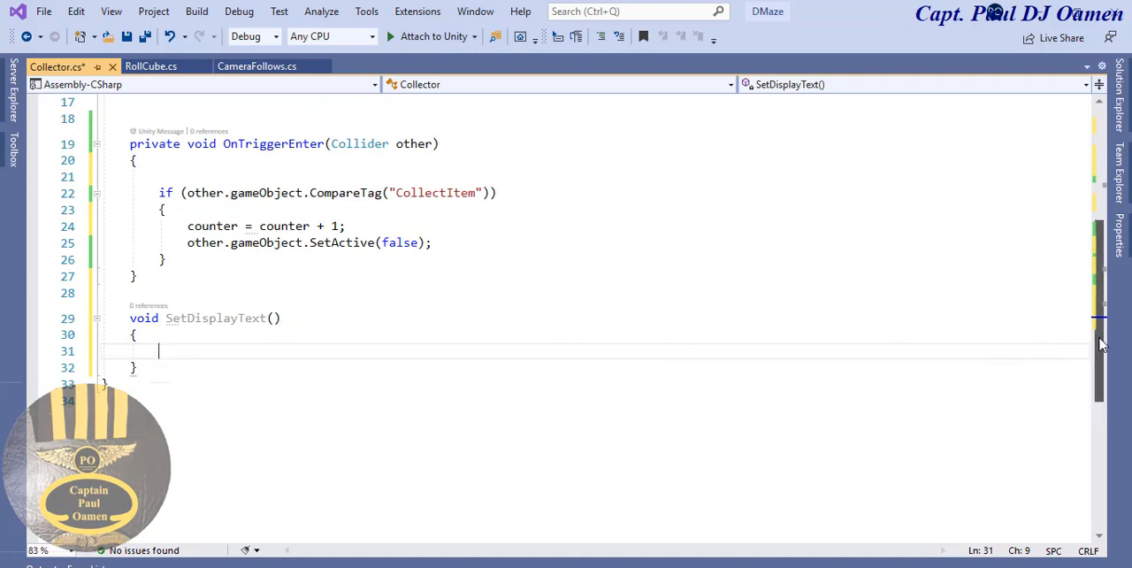
pyautogui.scroll(3, 1113, 290)
pyautogui.scroll(2, 1113, 281)
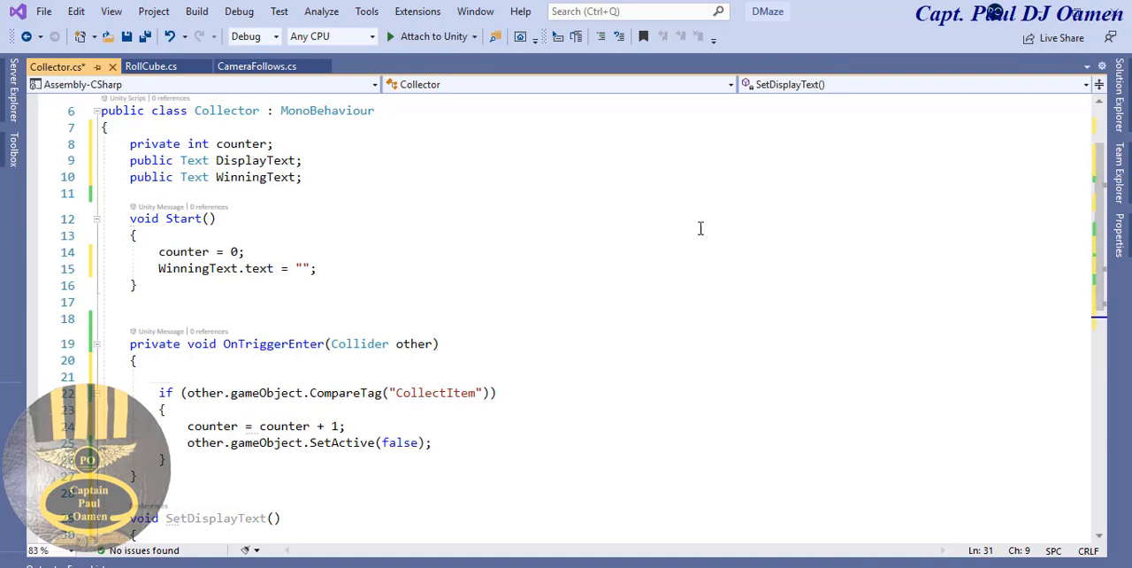
pyautogui.moveTo(296, 161); pyautogui.dragTo(217, 160)
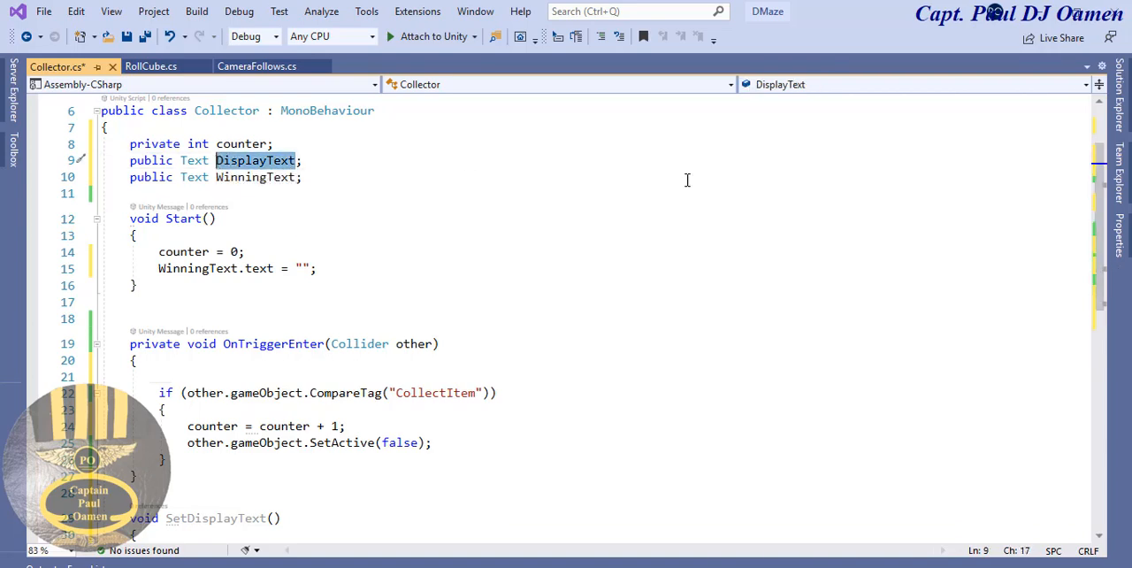
pyautogui.scroll(-3, 1099, 221)
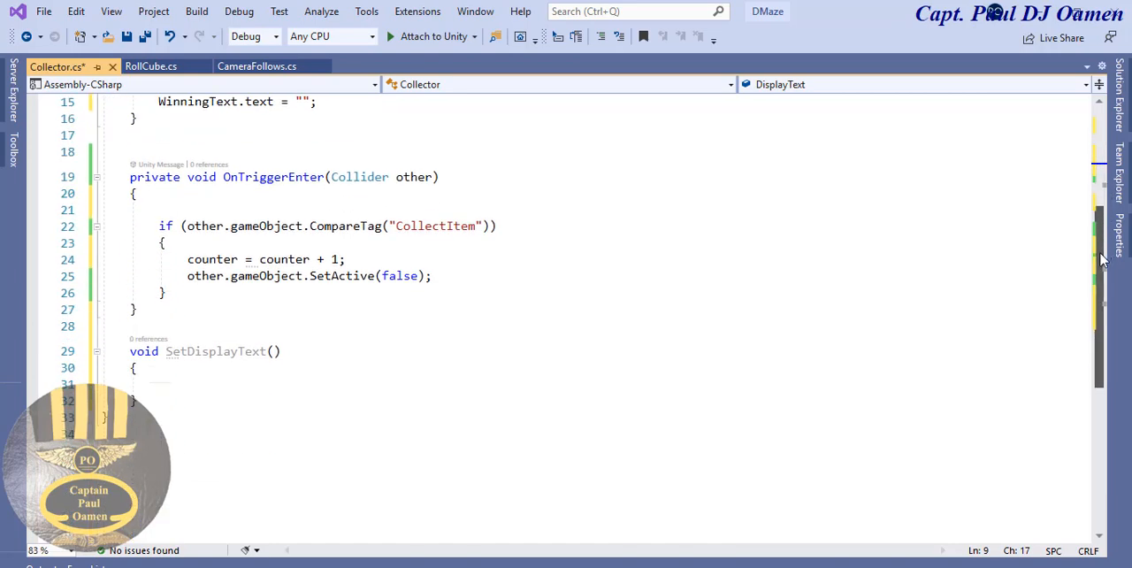
pyautogui.click(237, 382)
pyautogui.write('DisplayText')
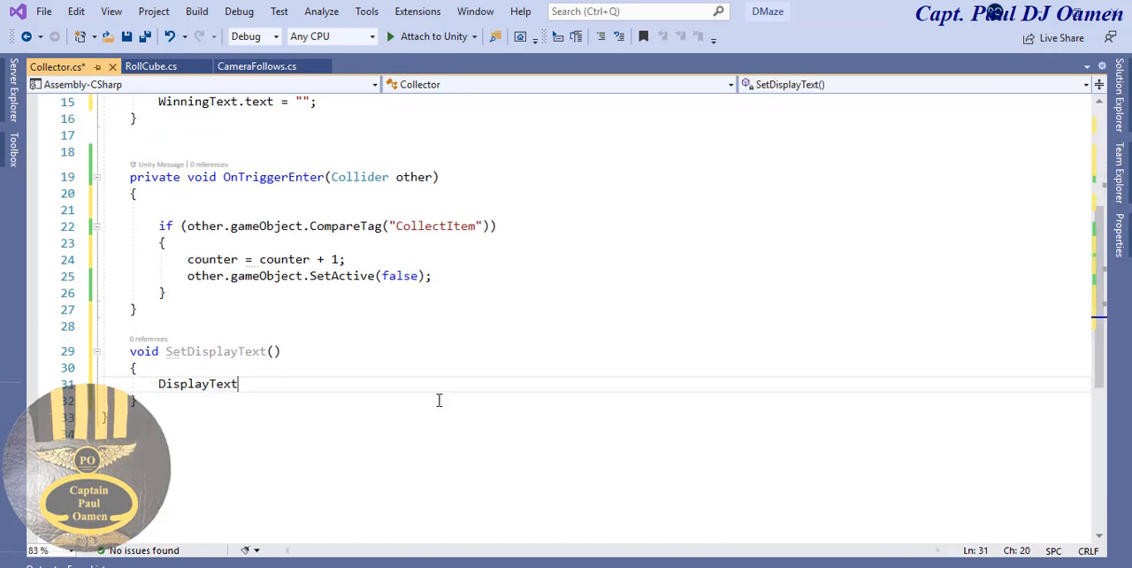
pyautogui.write('.text ')
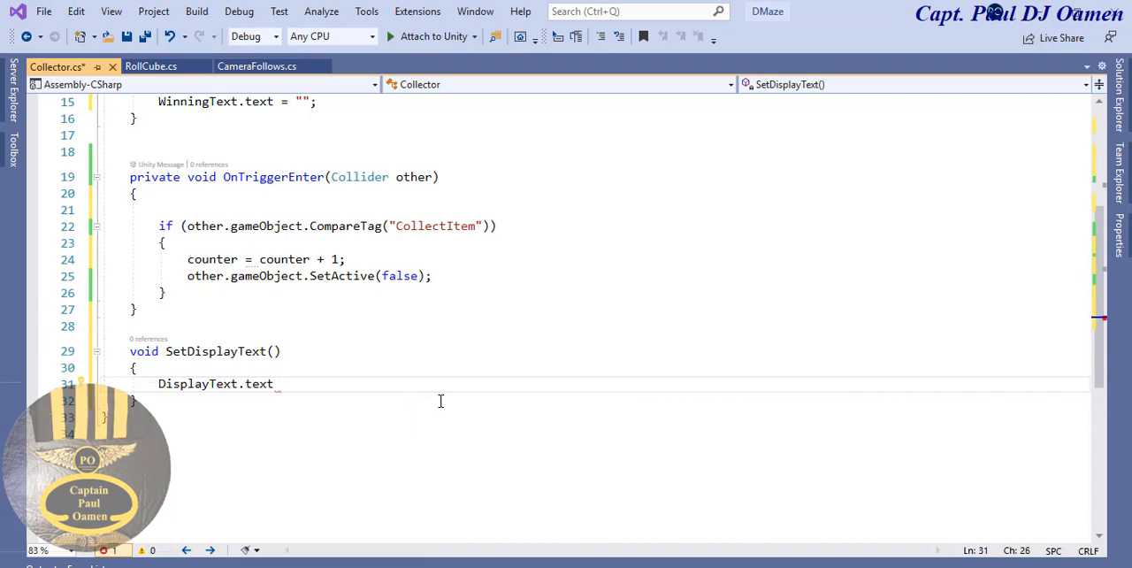
pyautogui.write('= "')
pyautogui.write('DisplayText')
# - Continue the DisplayText.text statement with = "Display Items : " + as the label part of the assignment
pyautogui.press('BackSpace')
pyautogui.press('BackSpace')
pyautogui.press('BackSpace')
pyautogui.press('BackSpace')
pyautogui.write('Count')
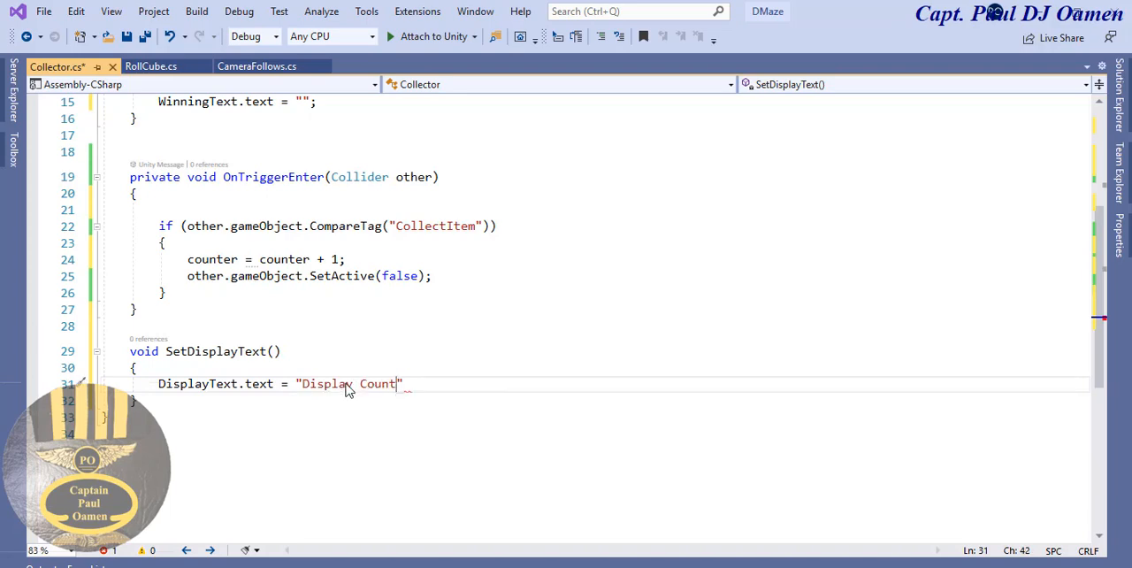
pyautogui.press('BackSpace')
pyautogui.press('BackSpace')
pyautogui.press('BackSpace')
pyautogui.press('BackSpace')
pyautogui.press('BackSpace')
pyautogui.write('Items : " +')
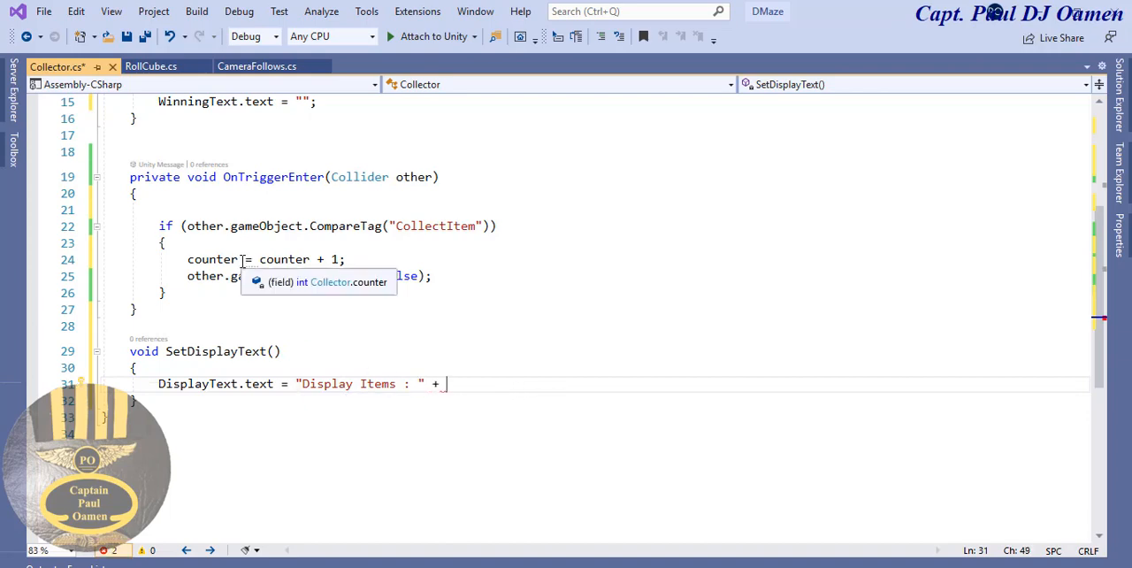
# - Complete the DisplayText.text assignment by appending counter.ToString(); after the plus sign
pyautogui.moveTo(239, 260); pyautogui.dragTo(186, 261)
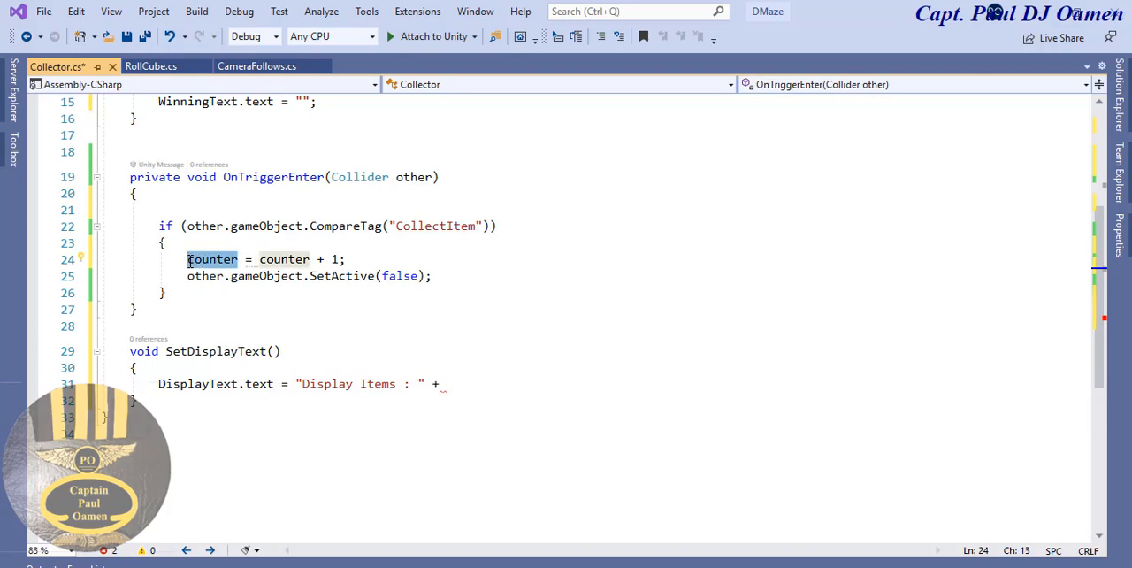
pyautogui.click(461, 383)
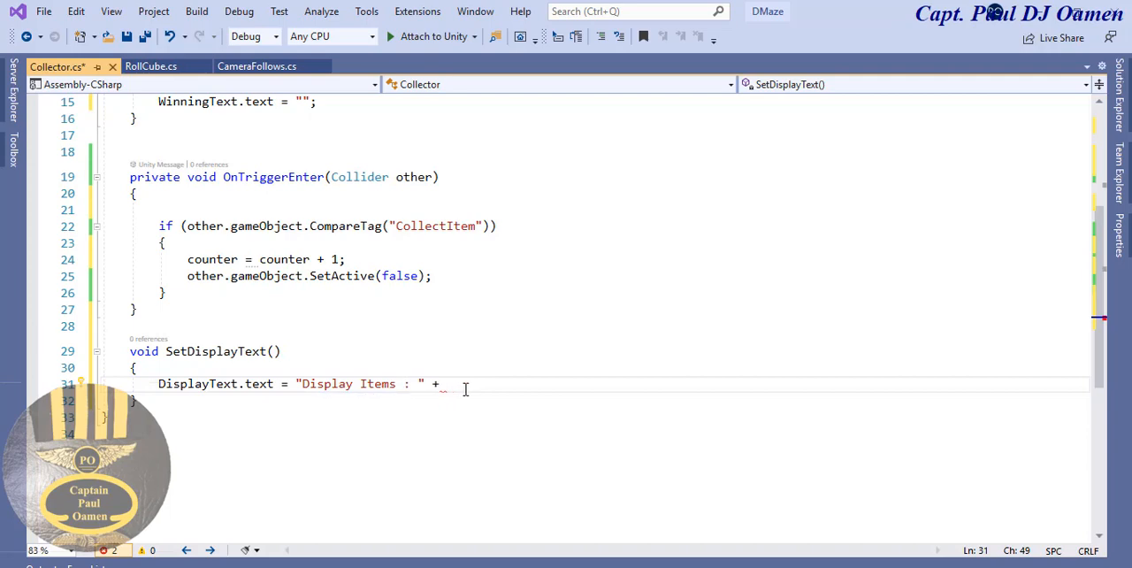
pyautogui.write('counter.to')
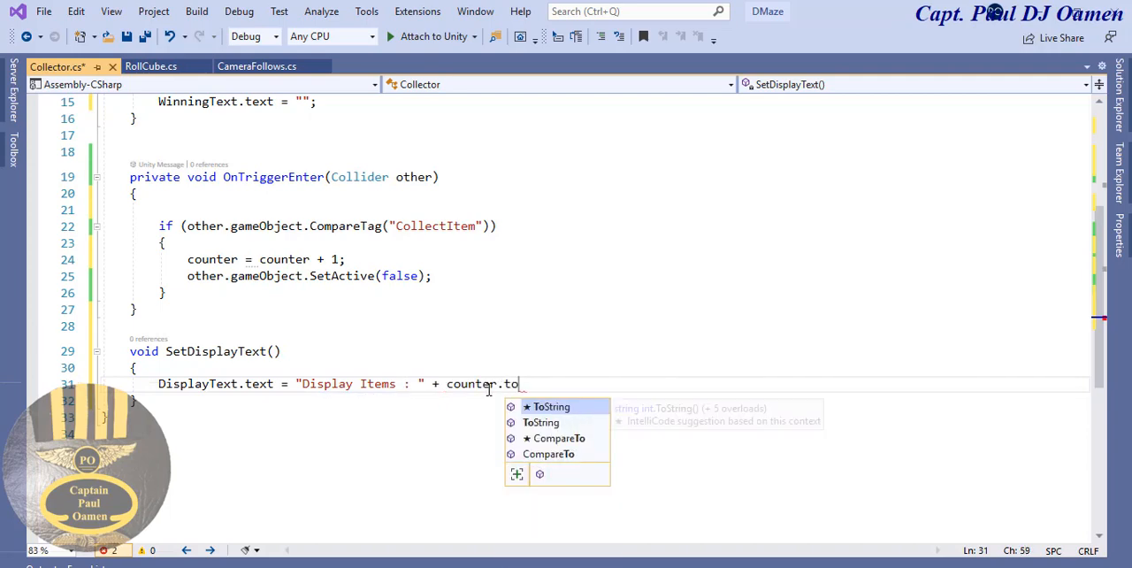
pyautogui.doubleClick(543, 410)
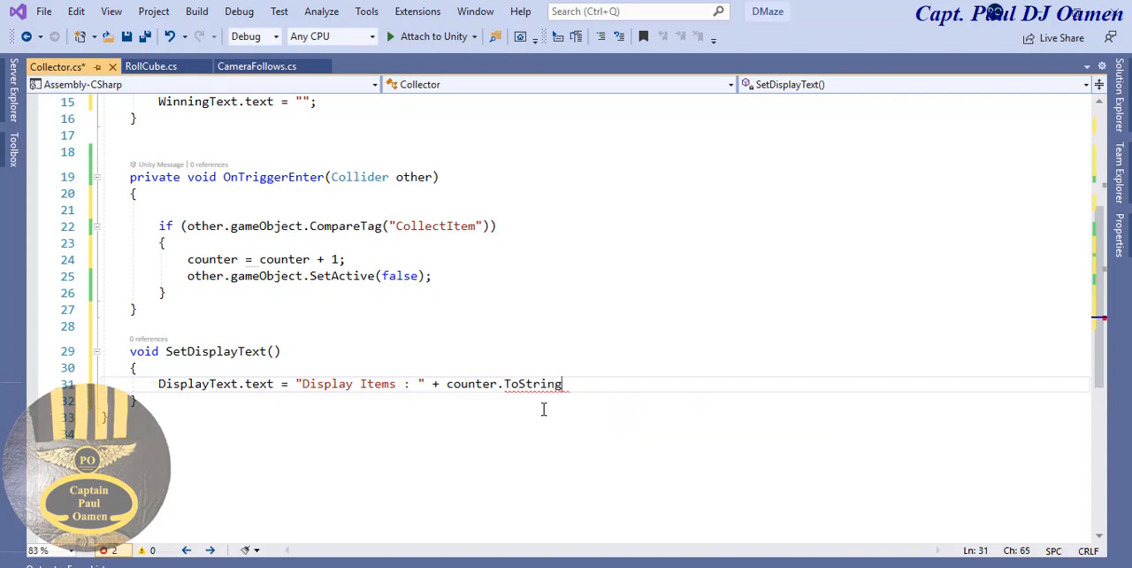
pyautogui.write('();')
pyautogui.click(533, 447)
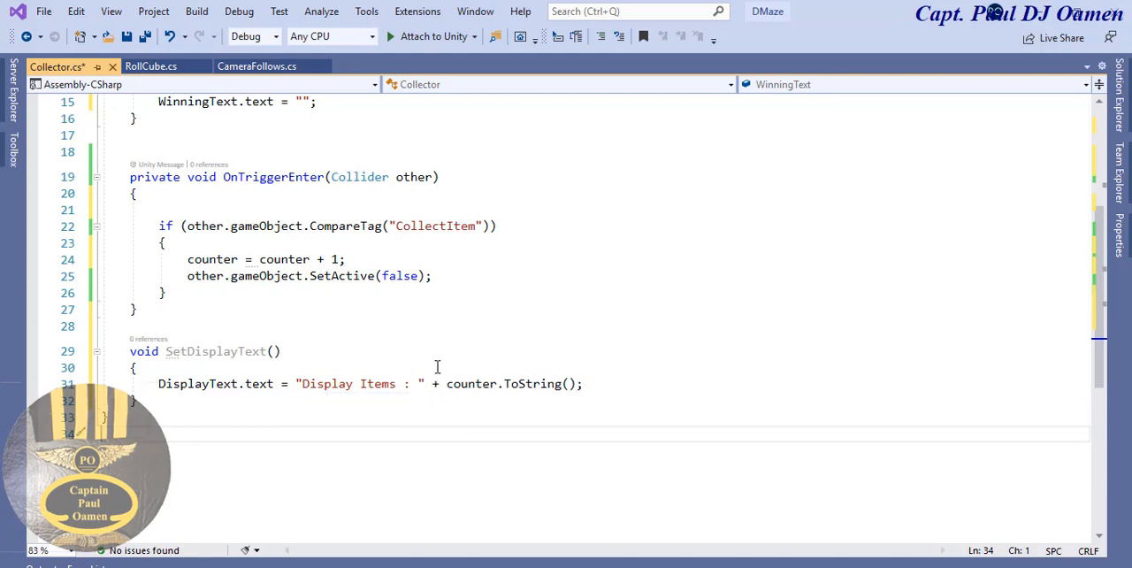
pyautogui.press('Up')
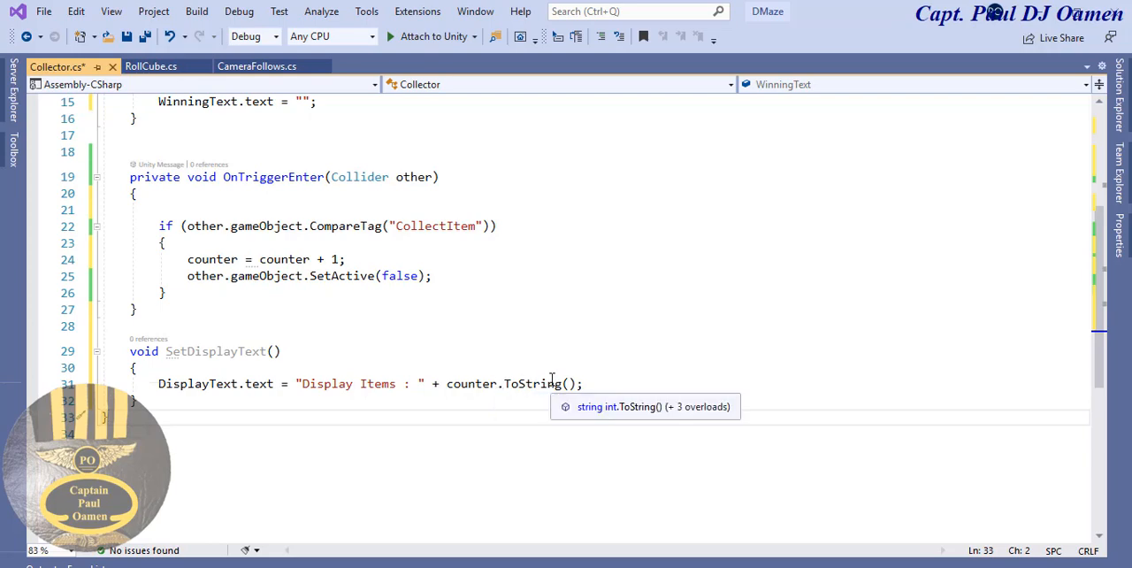
# - Add an if (counter >= 3) block with braces below the DisplayText assignment in SetDisplayText
pyautogui.moveTo(497, 385); pyautogui.dragTo(448, 390)
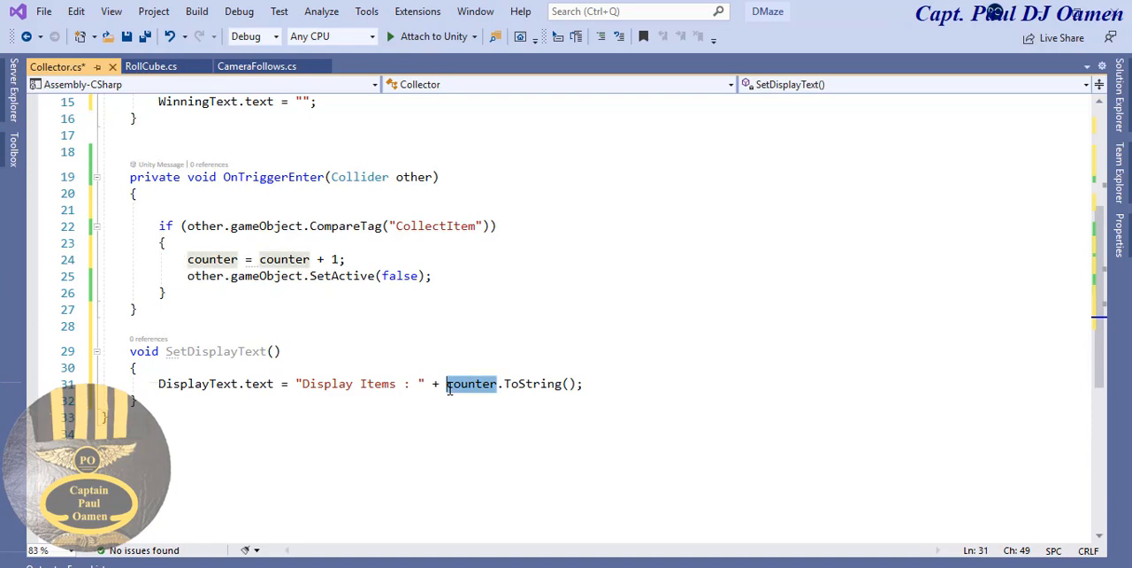
pyautogui.click(622, 385)
pyautogui.press('Return')
pyautogui.press('Return')
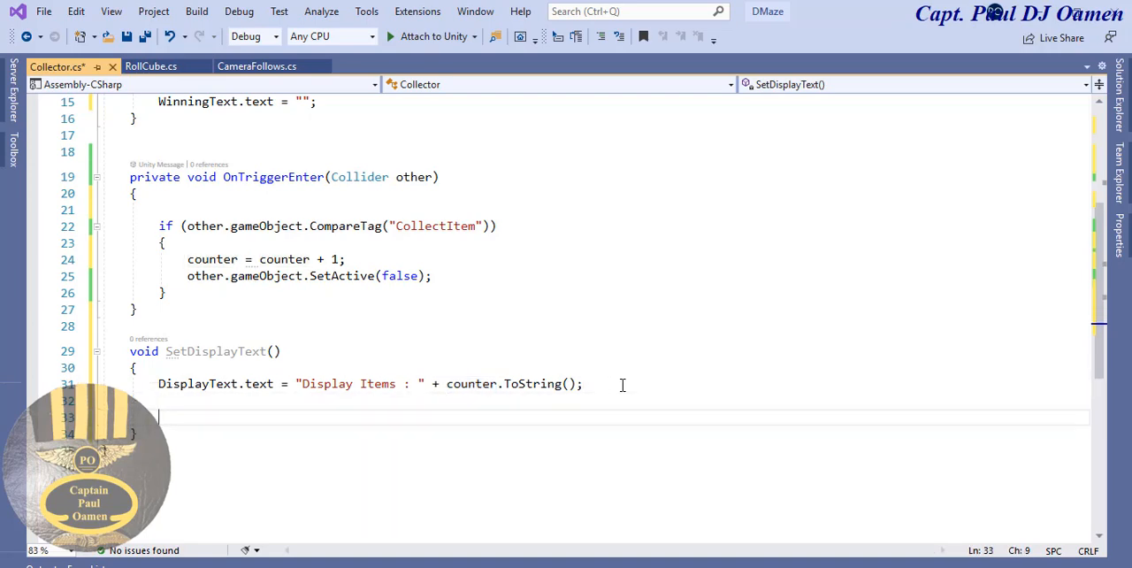
pyautogui.write('if (counter')
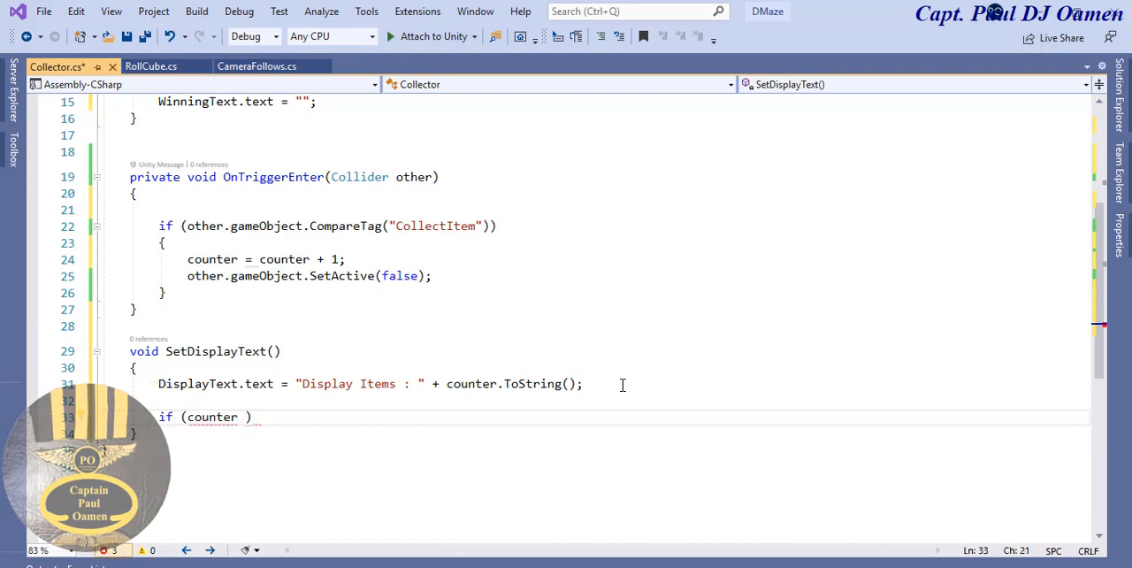
pyautogui.write(' >= 4')
pyautogui.press('BackSpace')
pyautogui.write('3')
pyautogui.press('End')
pyautogui.press('Return')
pyautogui.write('{')
pyautogui.press('Return')
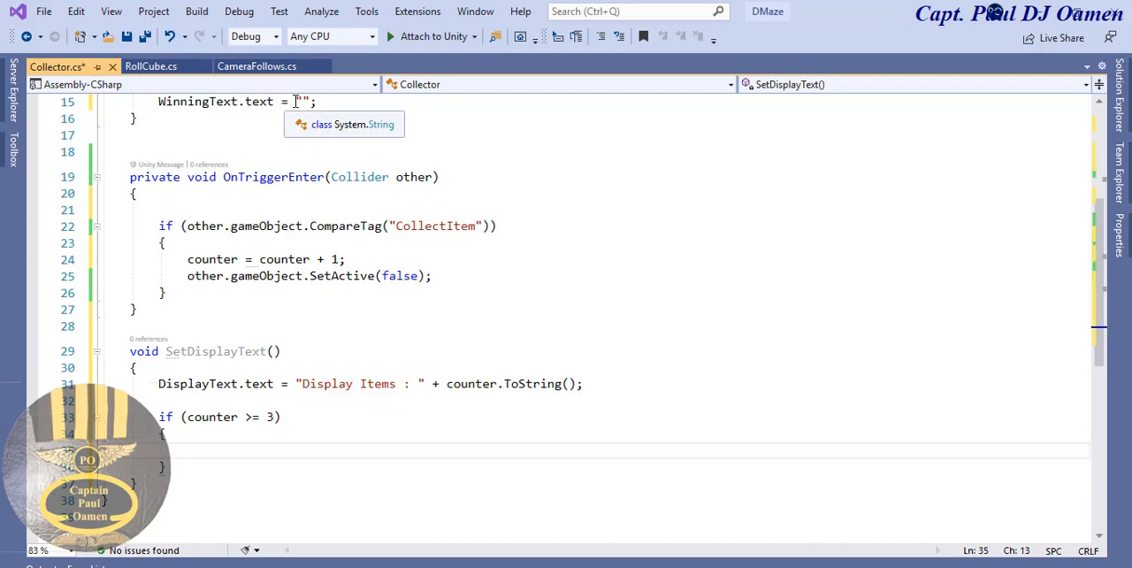
# - Copy the WinningText.text line from Start into the if block and set its string to "You Win!"
pyautogui.click(334, 101)
pyautogui.moveTo(335, 102); pyautogui.dragTo(158, 102)
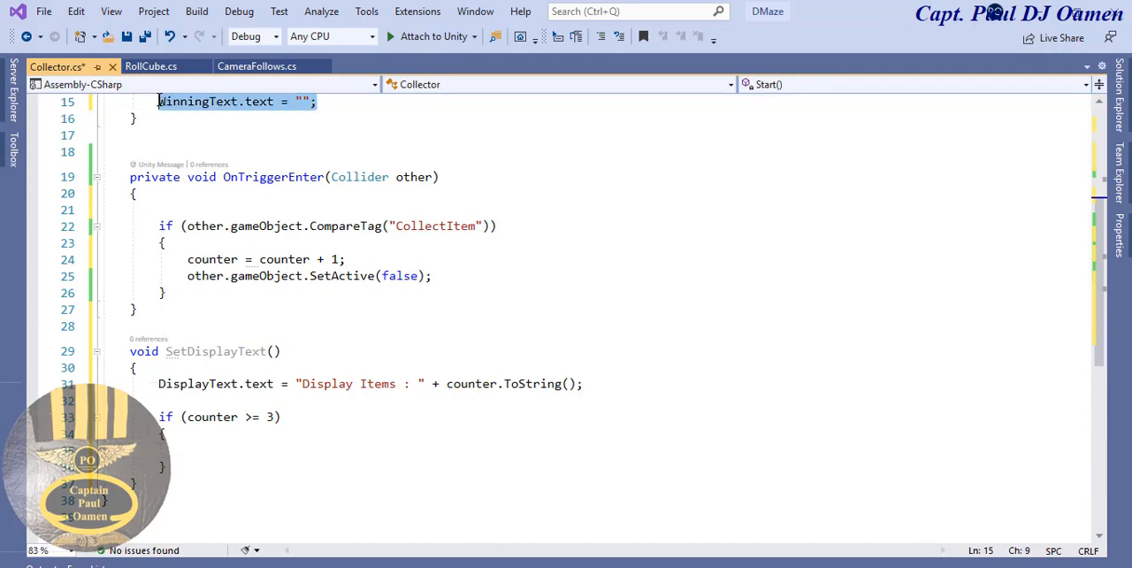
pyautogui.hotkey('ctrl', 'c')
pyautogui.click(212, 451)
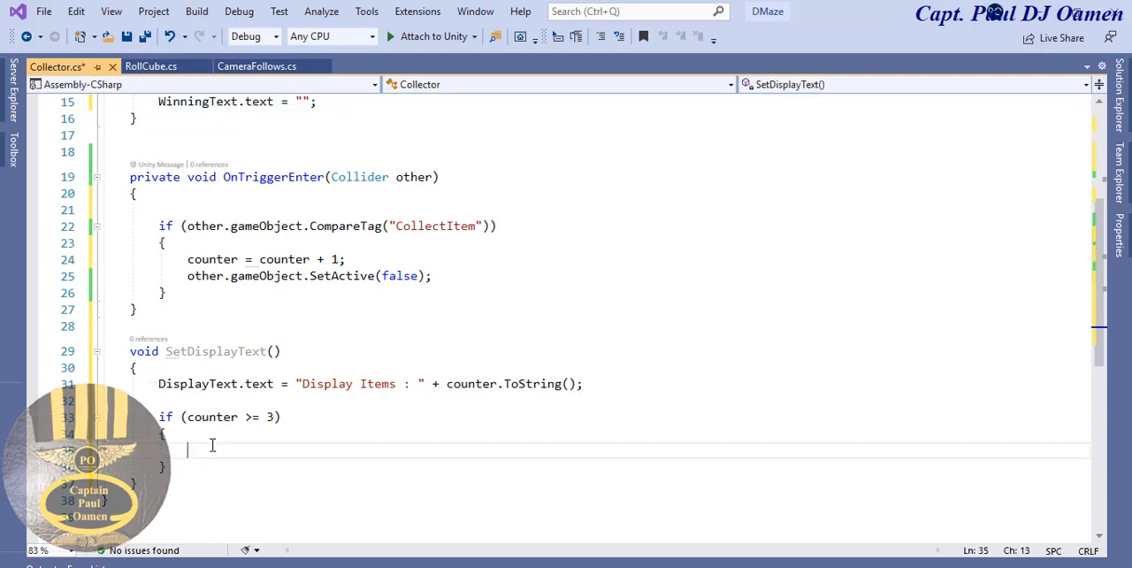
pyautogui.hotkey('ctrl', 'v')
pyautogui.click(333, 450)
pyautogui.write('You ')
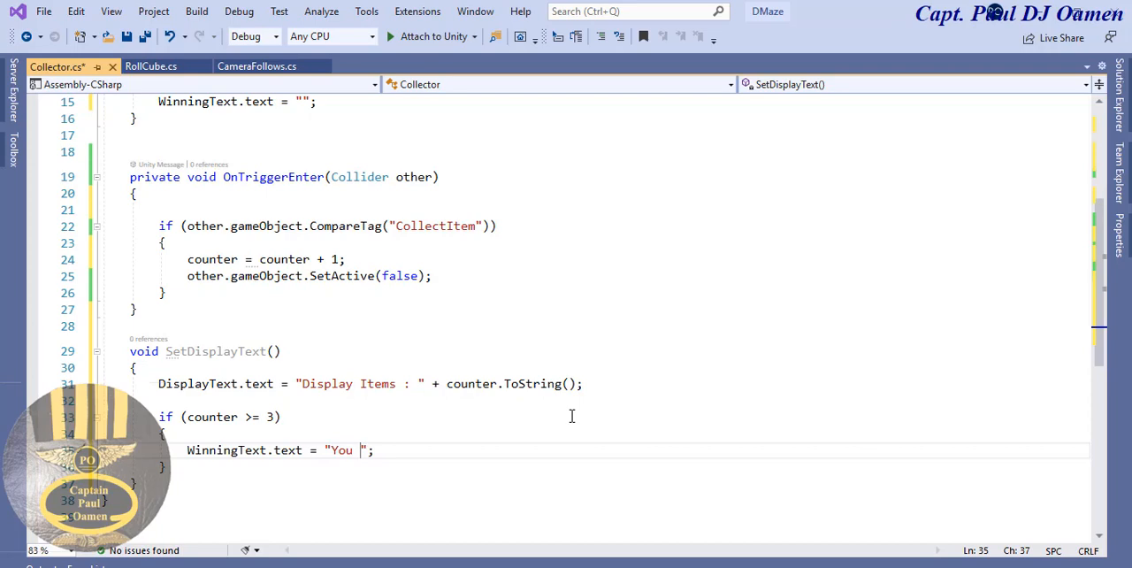
pyautogui.write('Wins')
pyautogui.press('BackSpace')
pyautogui.write('!')
pyautogui.click(495, 439)
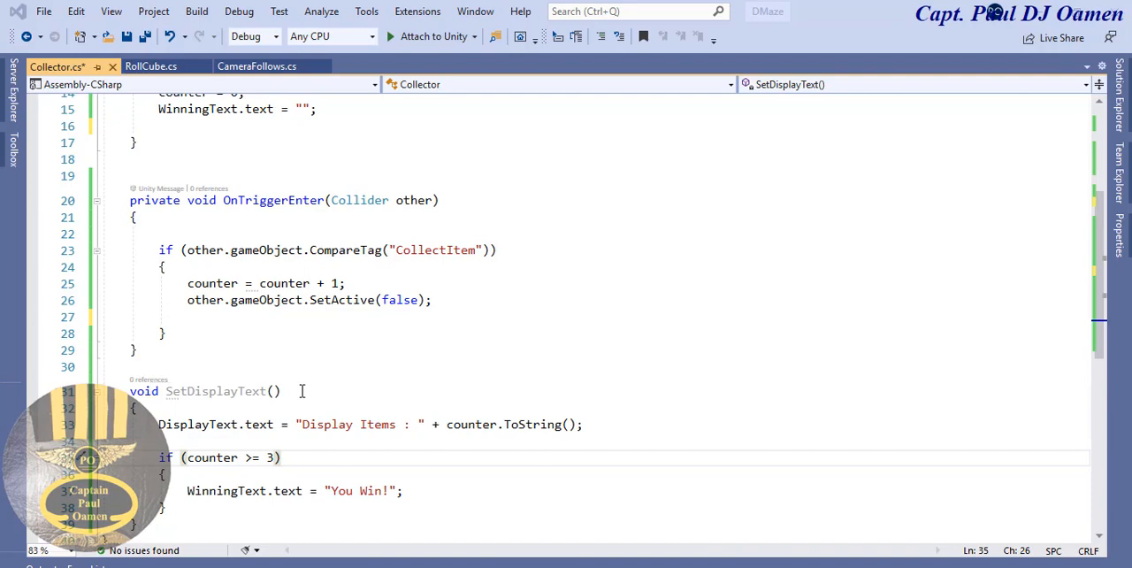
# - Add a SetDisplayText(); call below the WinningText line in the Start method
pyautogui.moveTo(299, 390); pyautogui.dragTo(166, 391)
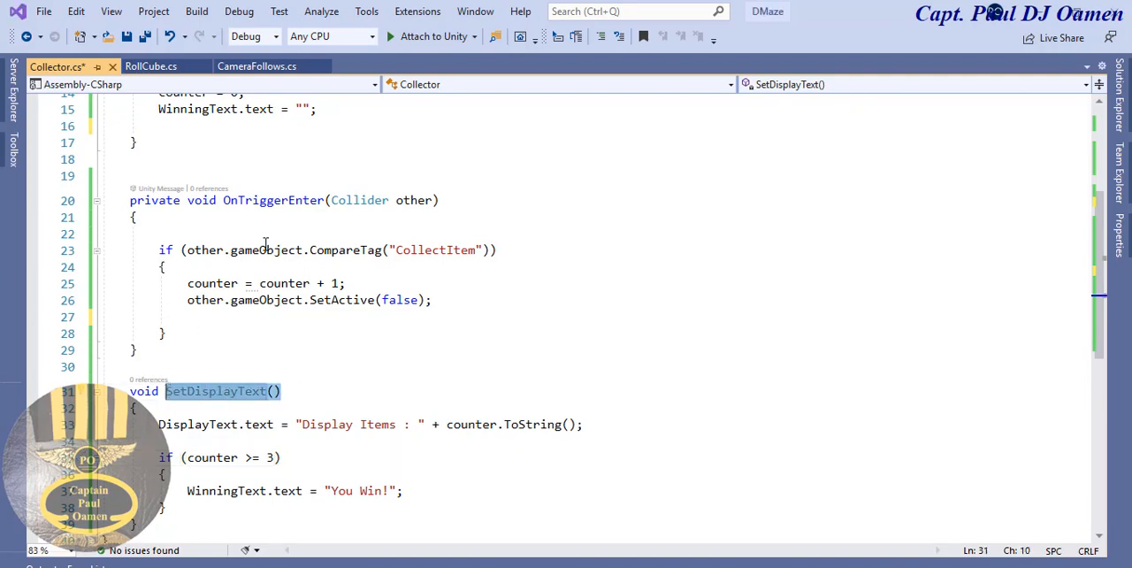
pyautogui.click(235, 126)
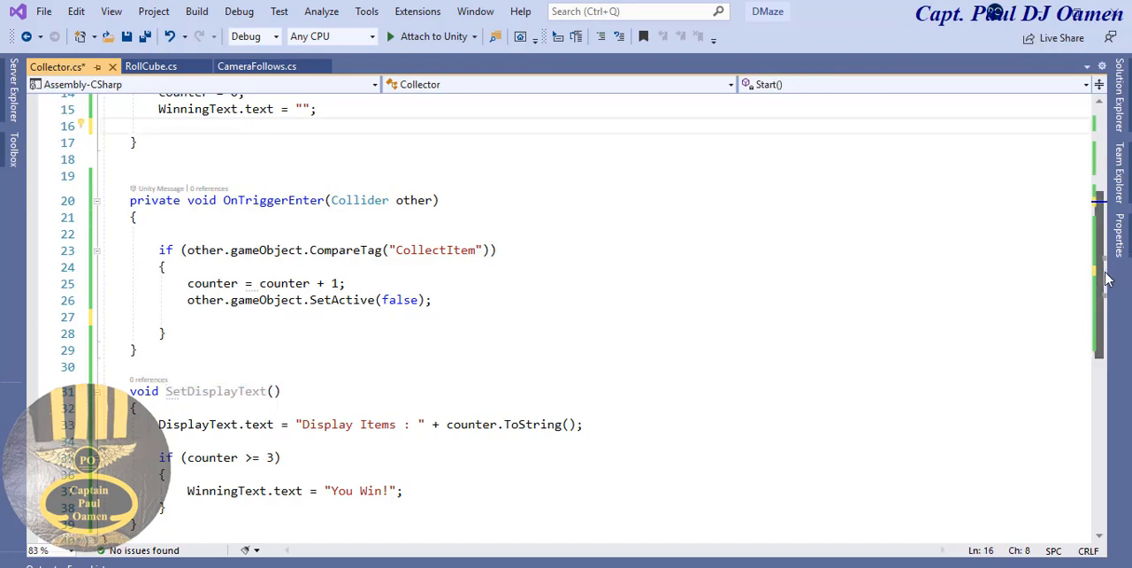
pyautogui.scroll(2, 307, 198)
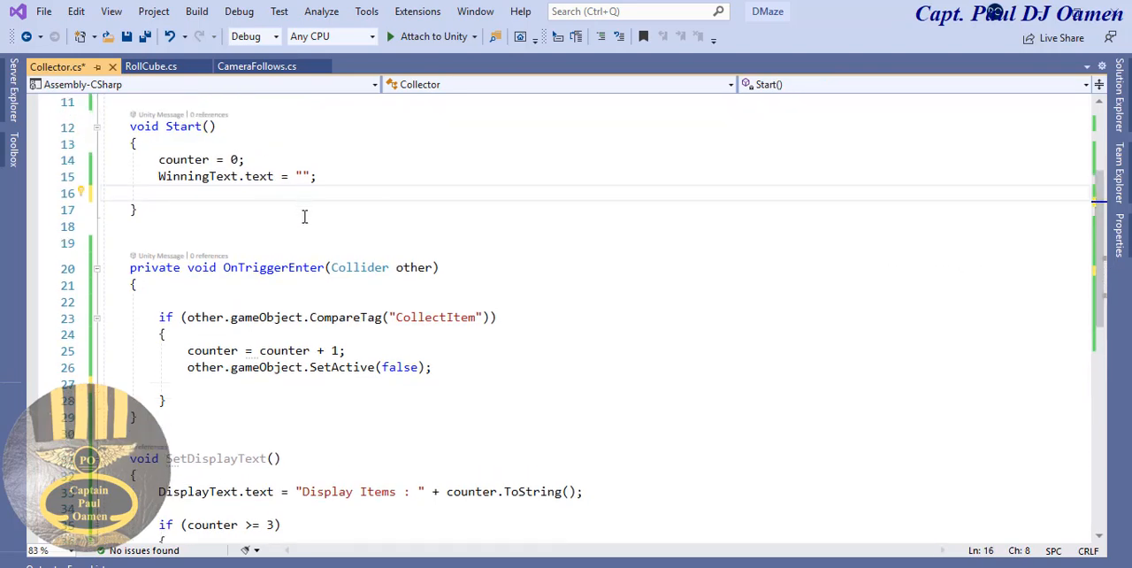
pyautogui.write('SetDisplayText();')
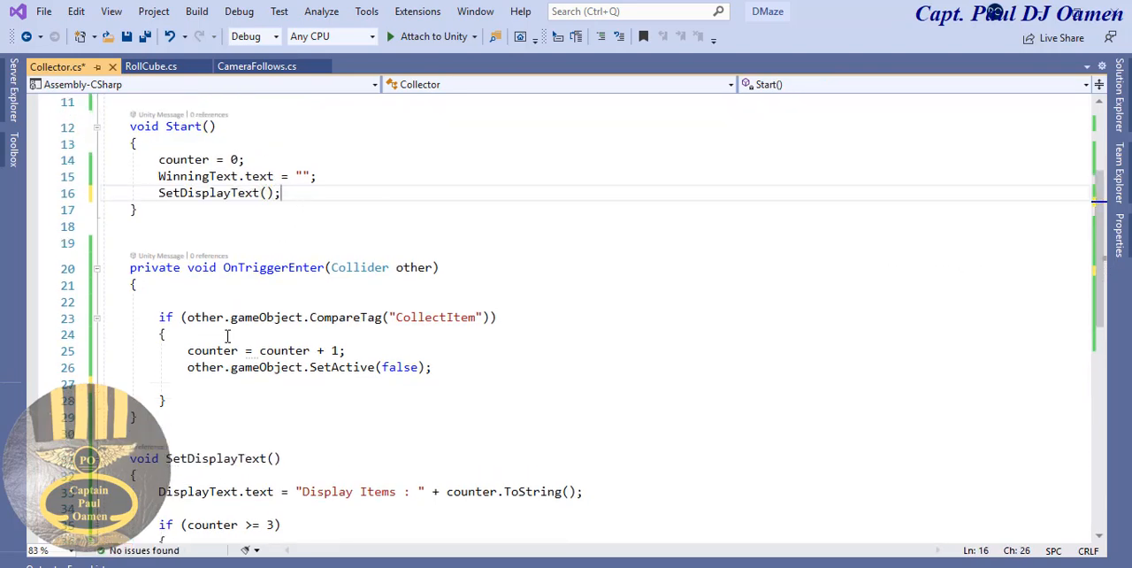
# - Copy the SetDisplayText(); call below the SetActive line in OnTriggerEnter and save the script
pyautogui.hotkey('shift', 'Home')
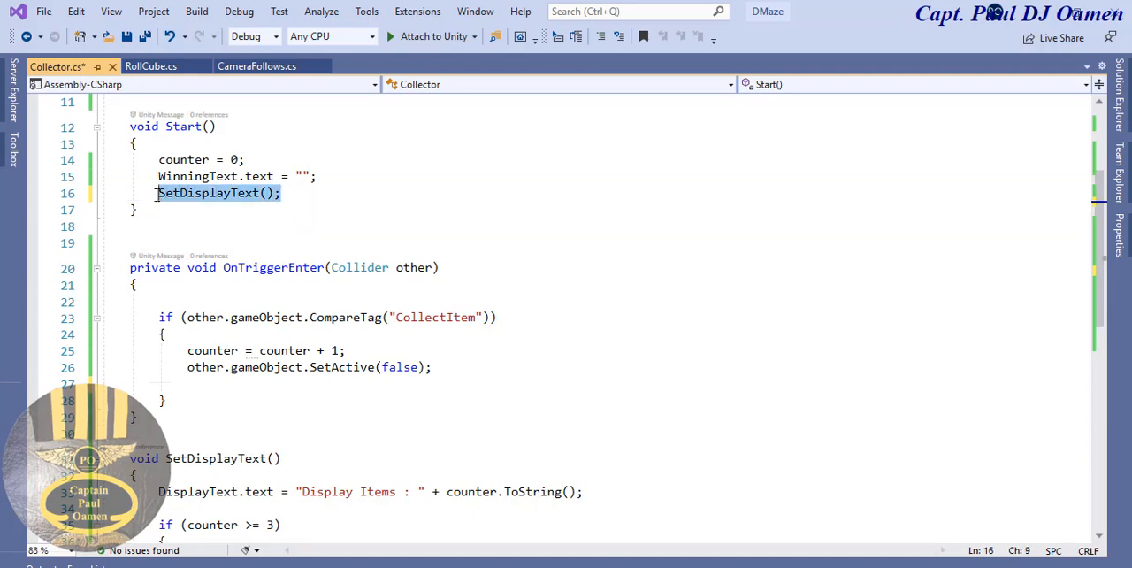
pyautogui.click(223, 382)
pyautogui.hotkey('ctrl', 'v')
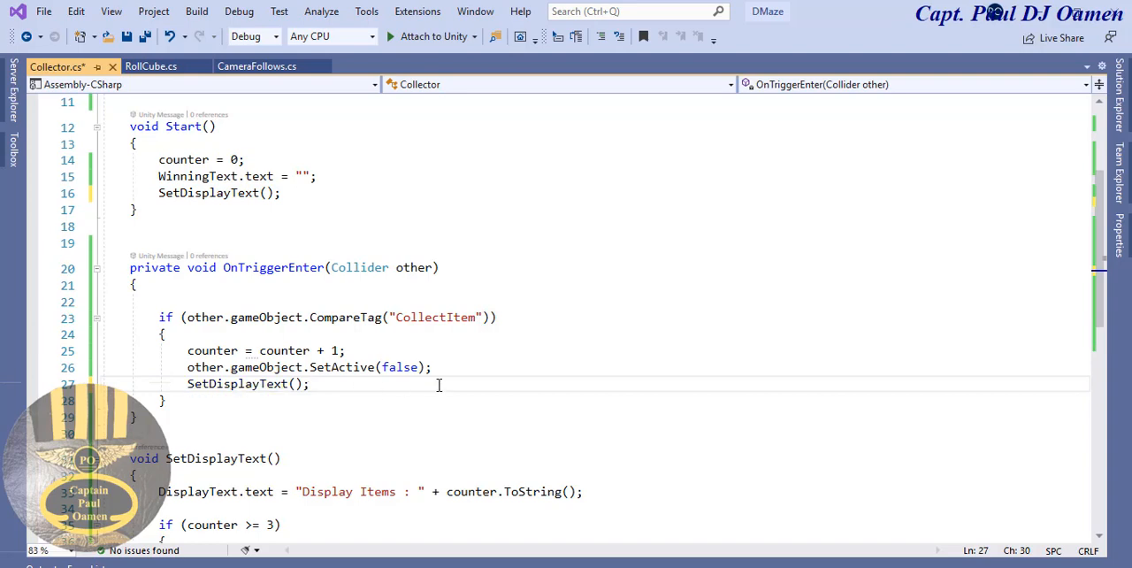
pyautogui.click(128, 36)
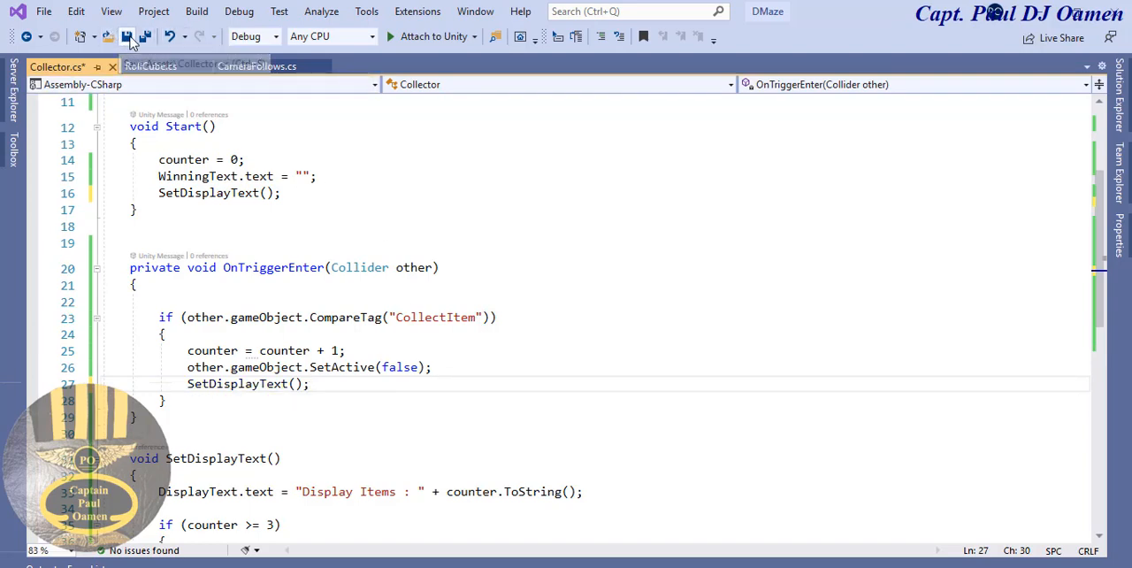
# - Remove the blank lines between the Start and OnTriggerEnter methods and save the Collector script
pyautogui.click(192, 207)
pyautogui.press('Delete')
pyautogui.press('Delete')
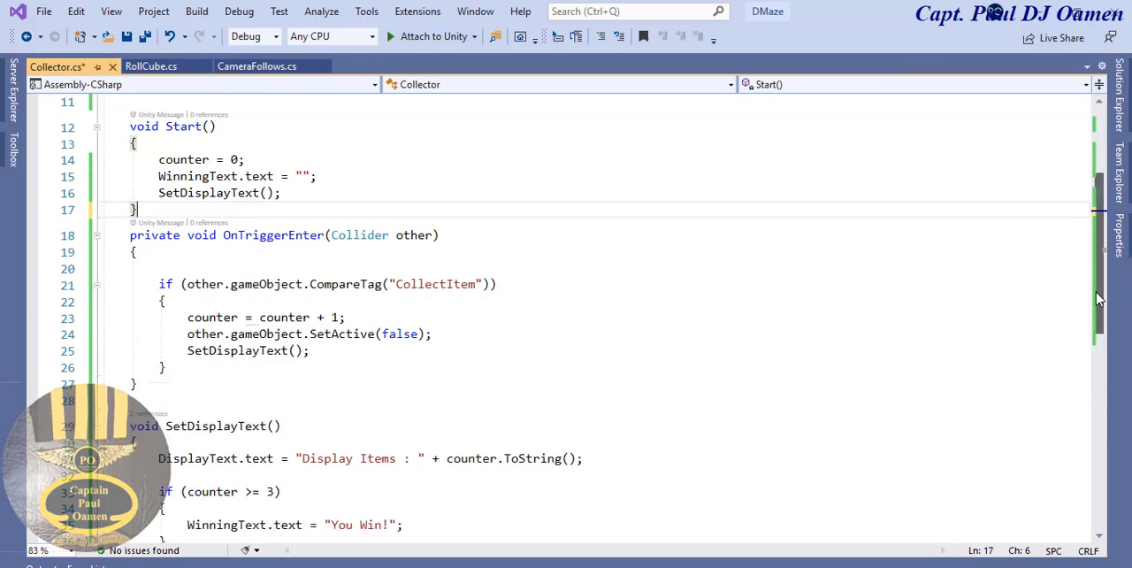
pyautogui.moveTo(1101, 281); pyautogui.dragTo(1117, 248)
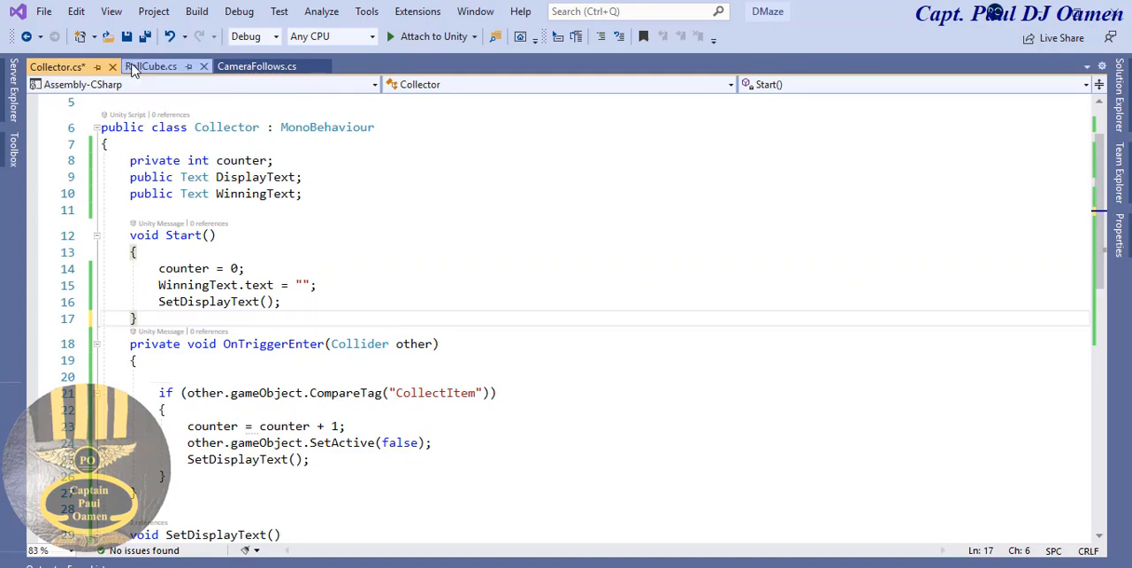
pyautogui.hotkey('ctrl', 's')
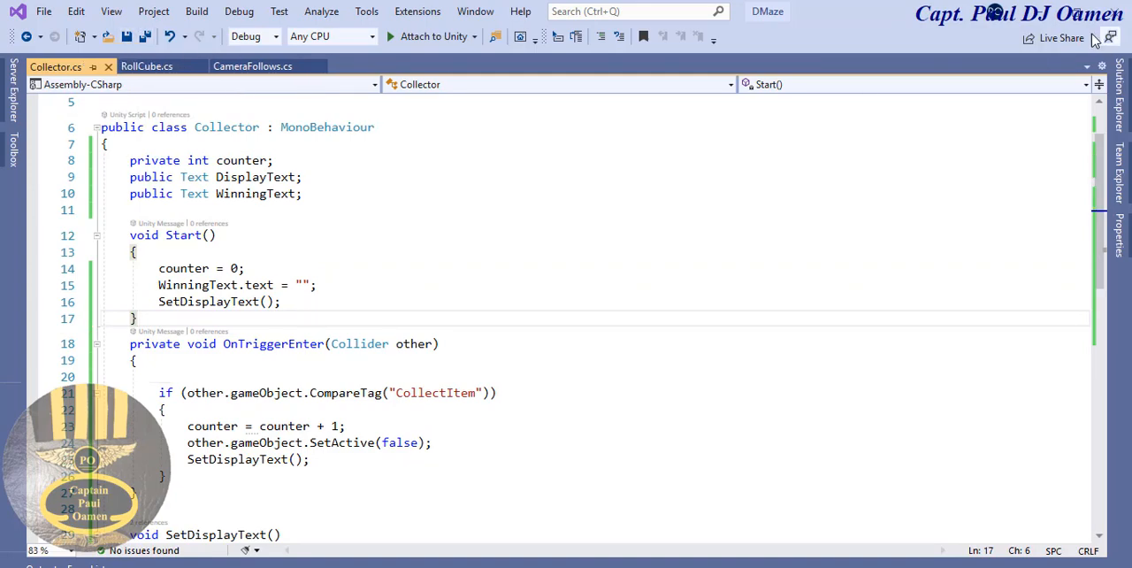
# - Switch to Unity and assign the CollectBoxes text to the Display Text field of RollerBallCompetitor's Collector script
pyautogui.click(1038, 15)
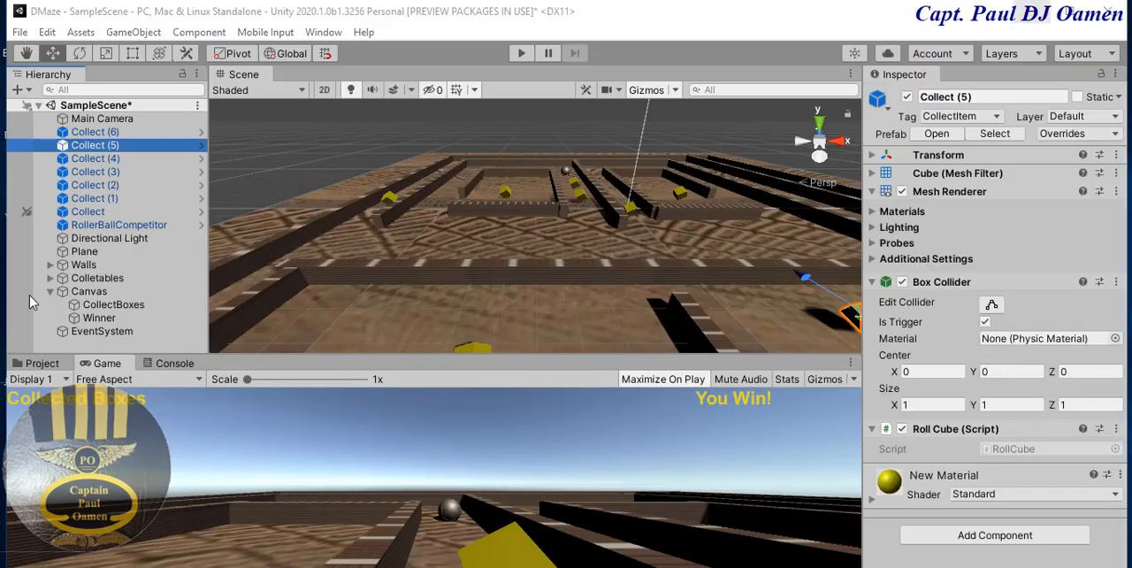
pyautogui.click(108, 226)
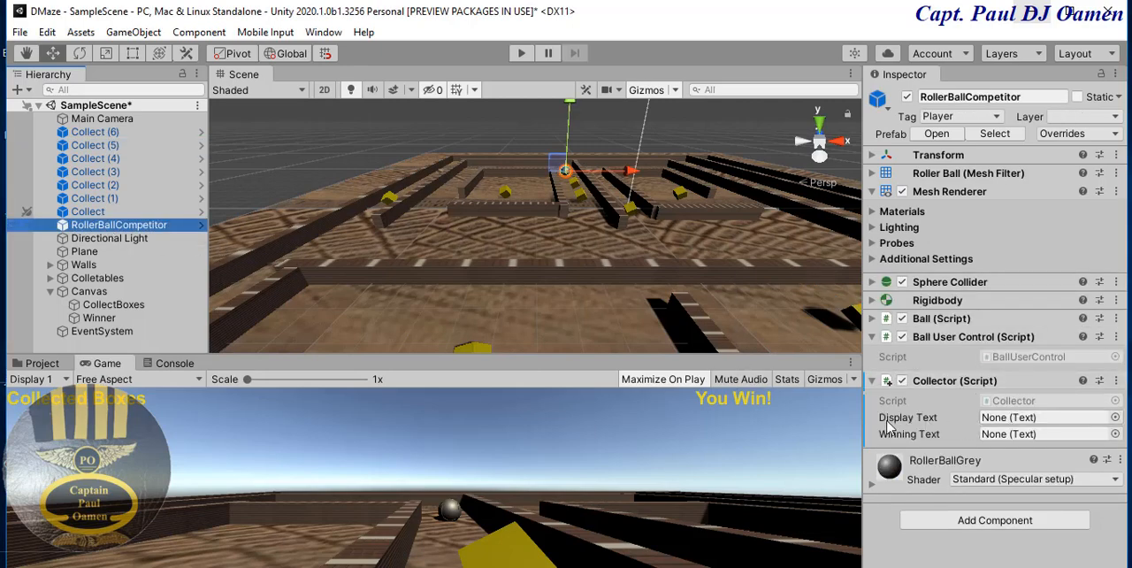
pyautogui.click(101, 306)
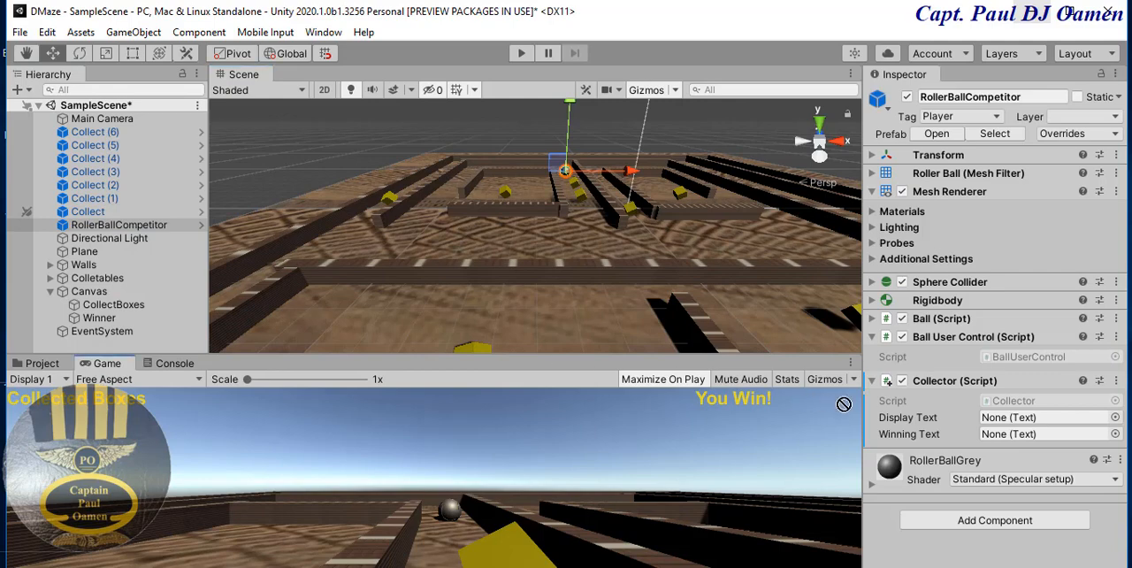
pyautogui.moveTo(843, 404); pyautogui.dragTo(1012, 425)
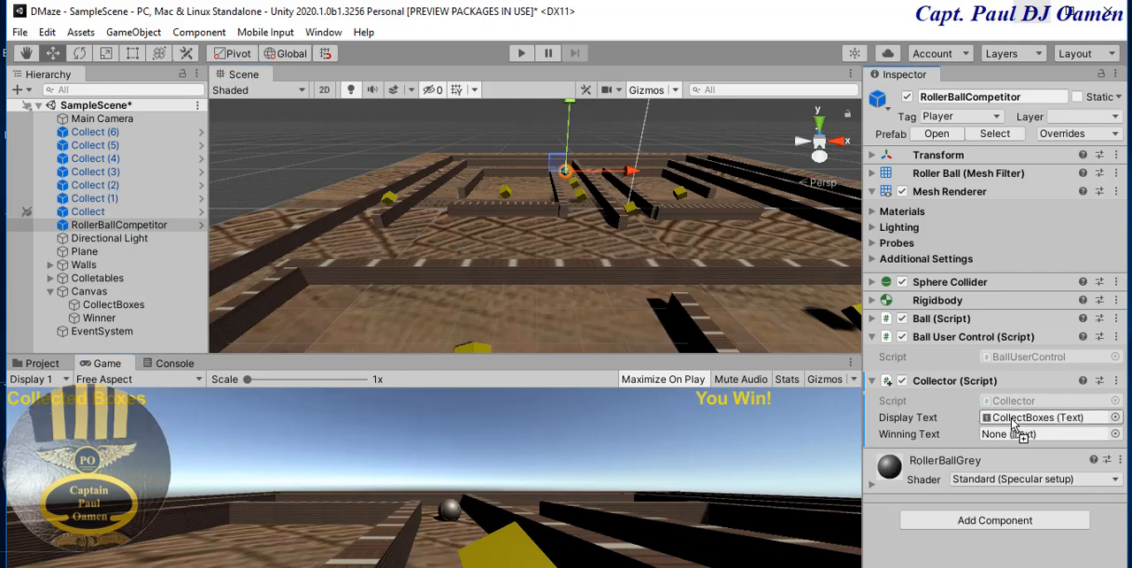
# - Assign the Winner text object to the Winning Text field of the Collector script
pyautogui.click(99, 318)
pyautogui.moveTo(239, 331); pyautogui.dragTo(716, 398)
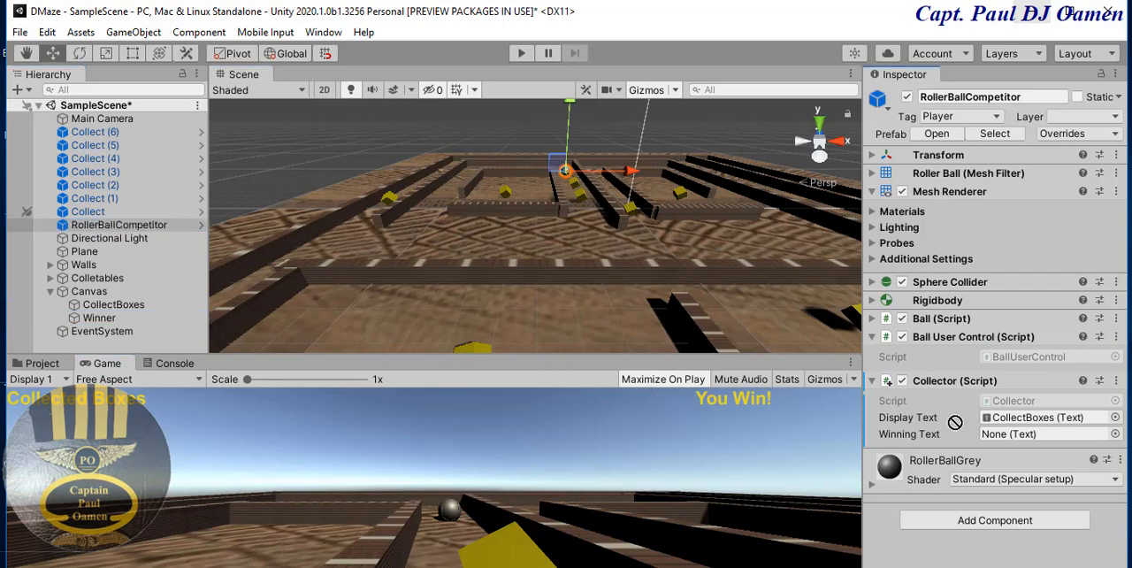
pyautogui.moveTo(955, 422); pyautogui.dragTo(1011, 448)
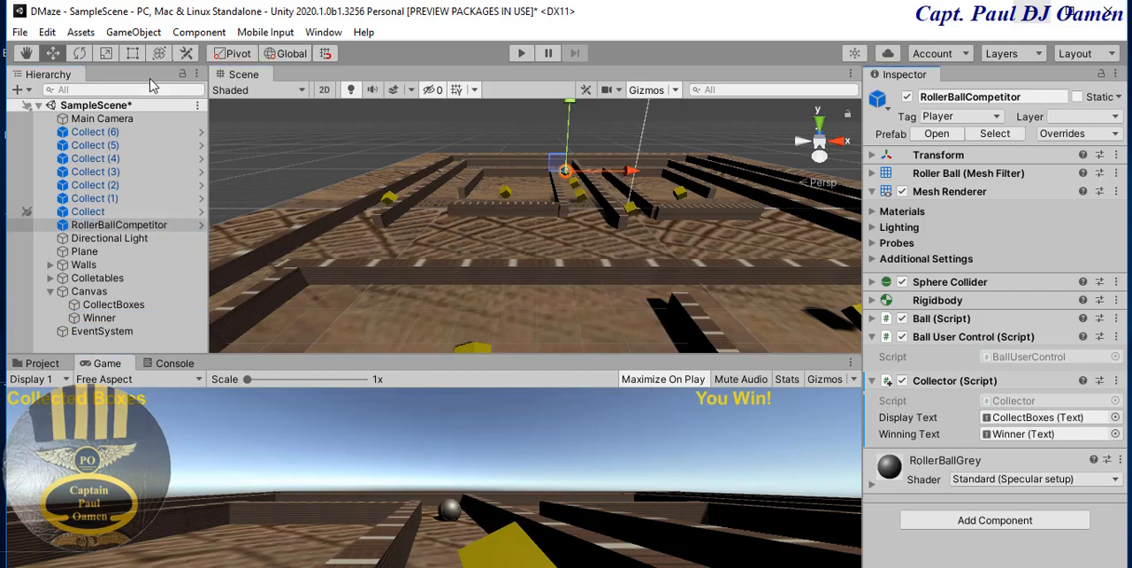
# - Save the current scene, and save a copy of it as Maze in the project's Assets folder
pyautogui.click(20, 31)
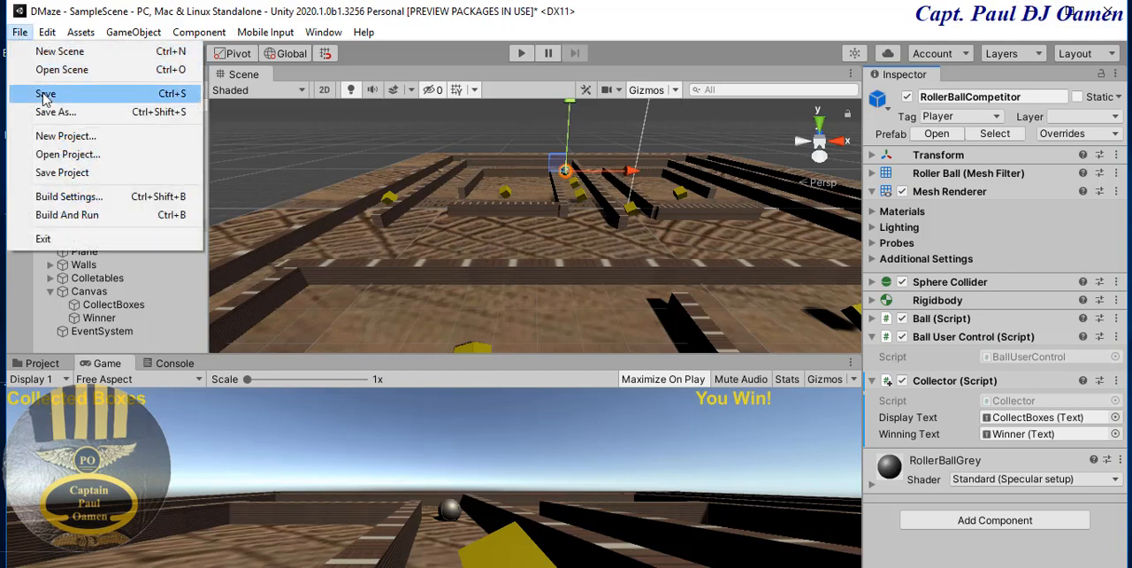
pyautogui.click(44, 94)
pyautogui.click(19, 34)
pyautogui.click(61, 113)
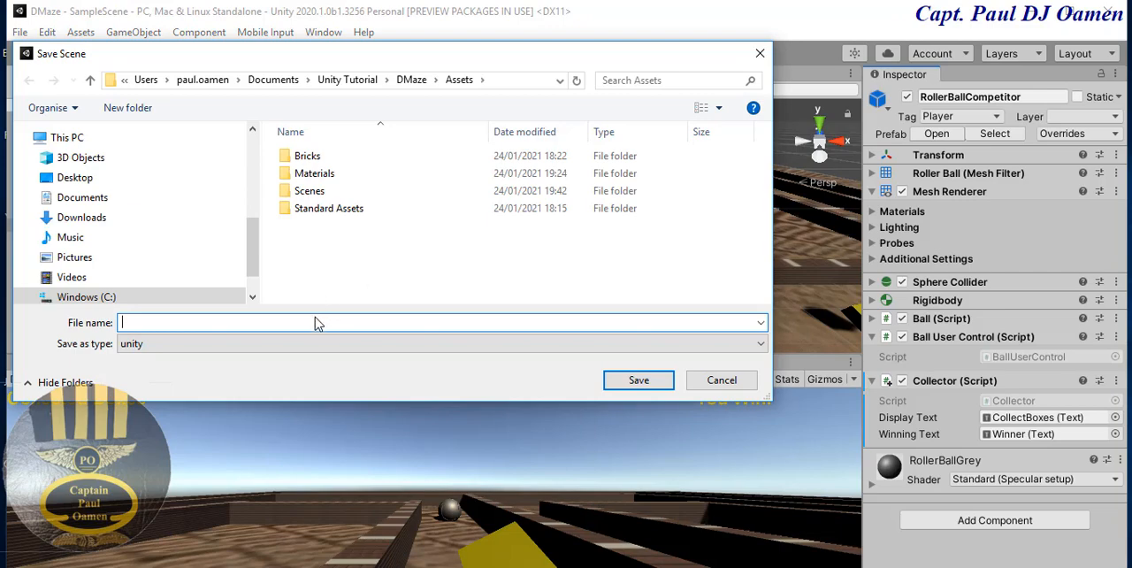
pyautogui.write('Maze')
pyautogui.click(641, 381)
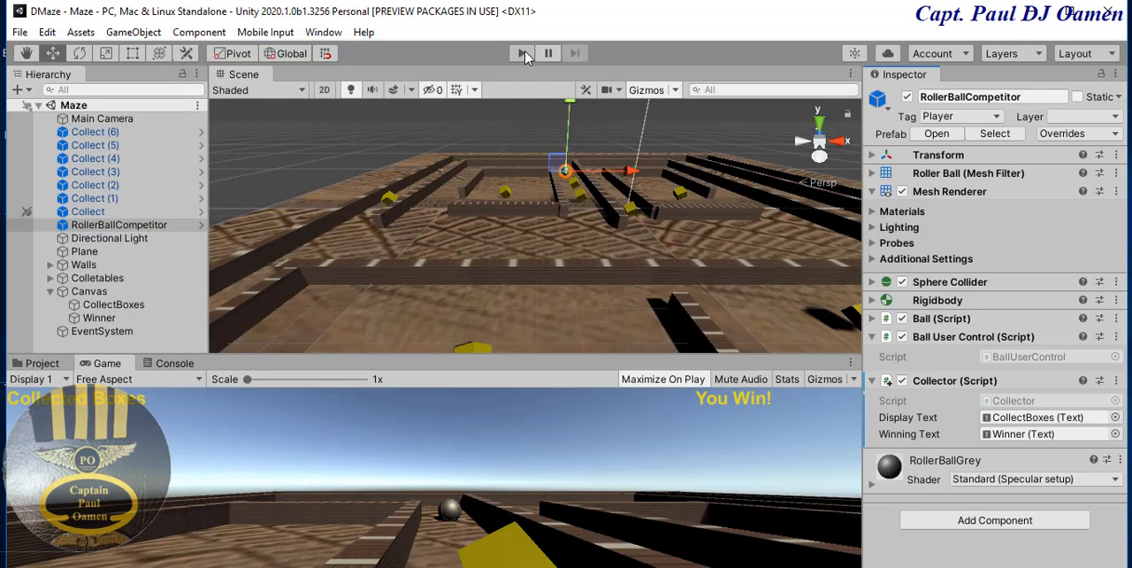
# - Play-test the Maze scene by rolling the ball through the corridors to collect three yellow cubes, and stop the game
pyautogui.click(523, 54)
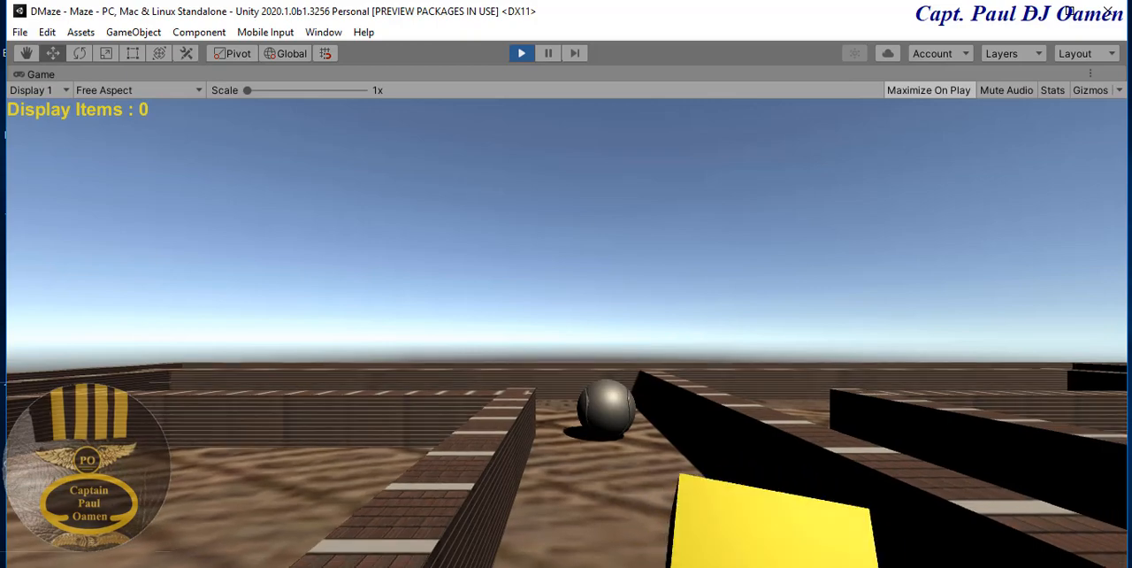
pyautogui.press('Down')
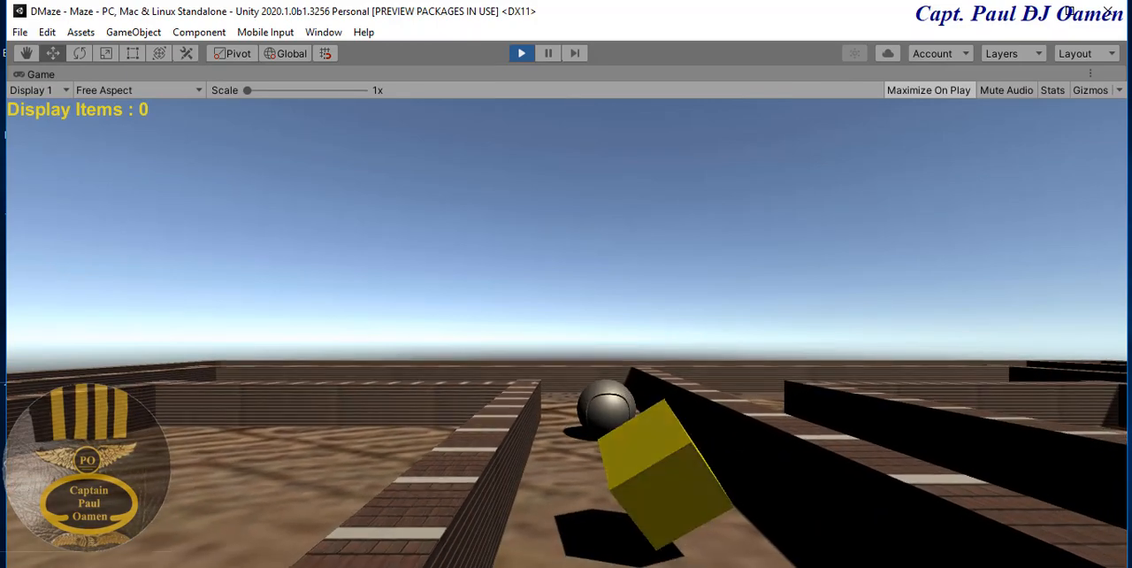
pyautogui.press('Down')
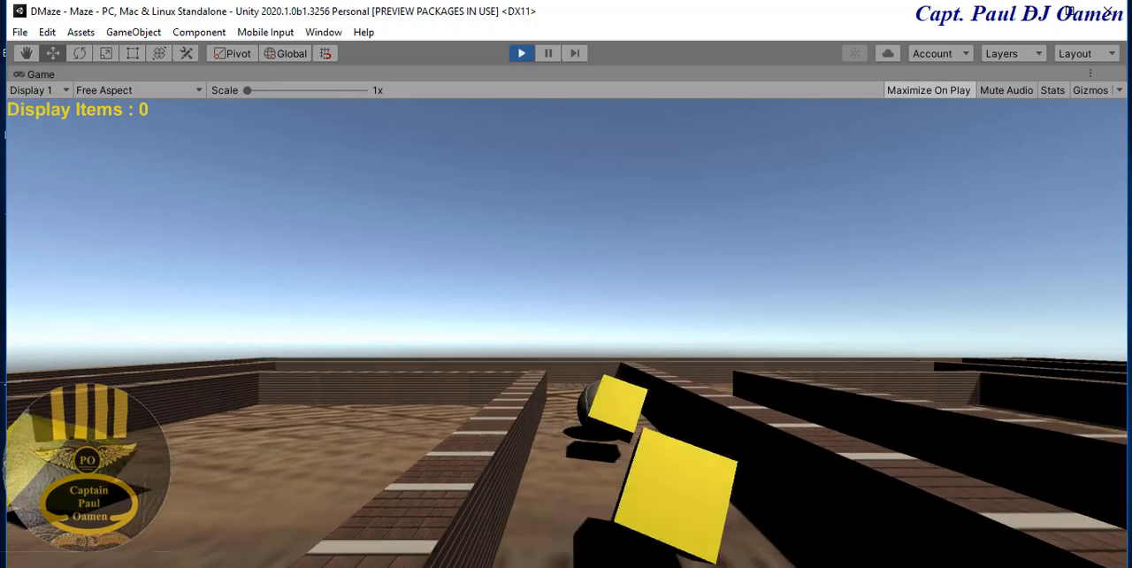
pyautogui.press('Down')
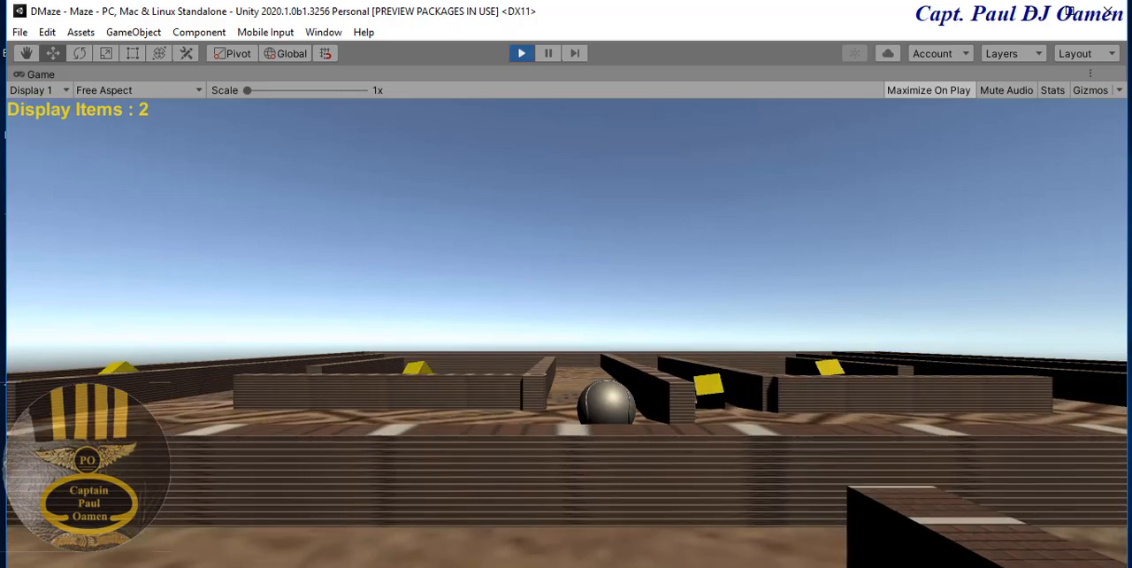
pyautogui.press('Right')
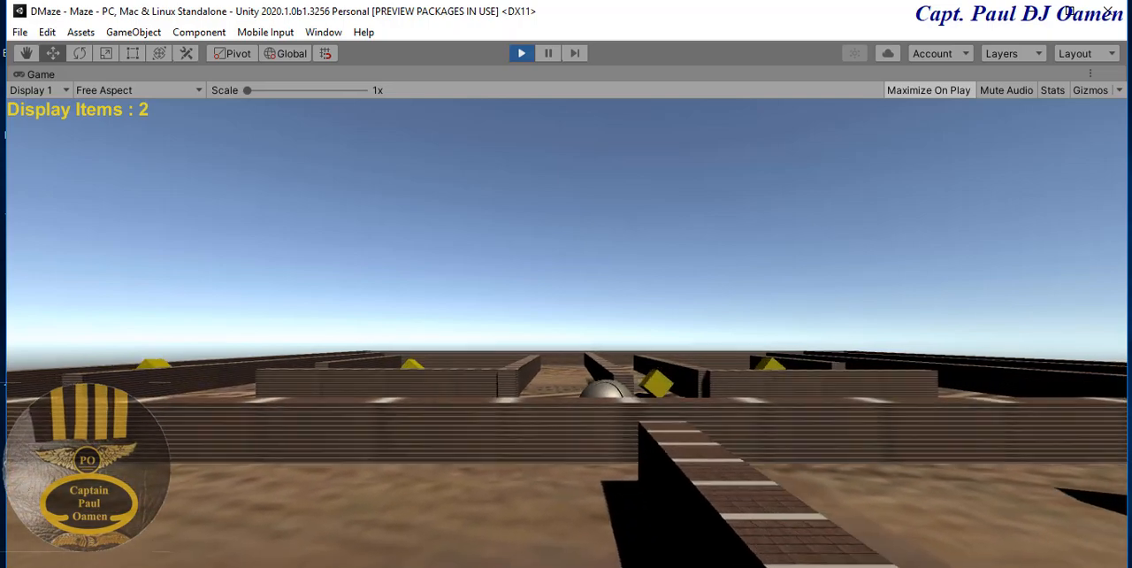
pyautogui.press('Up')
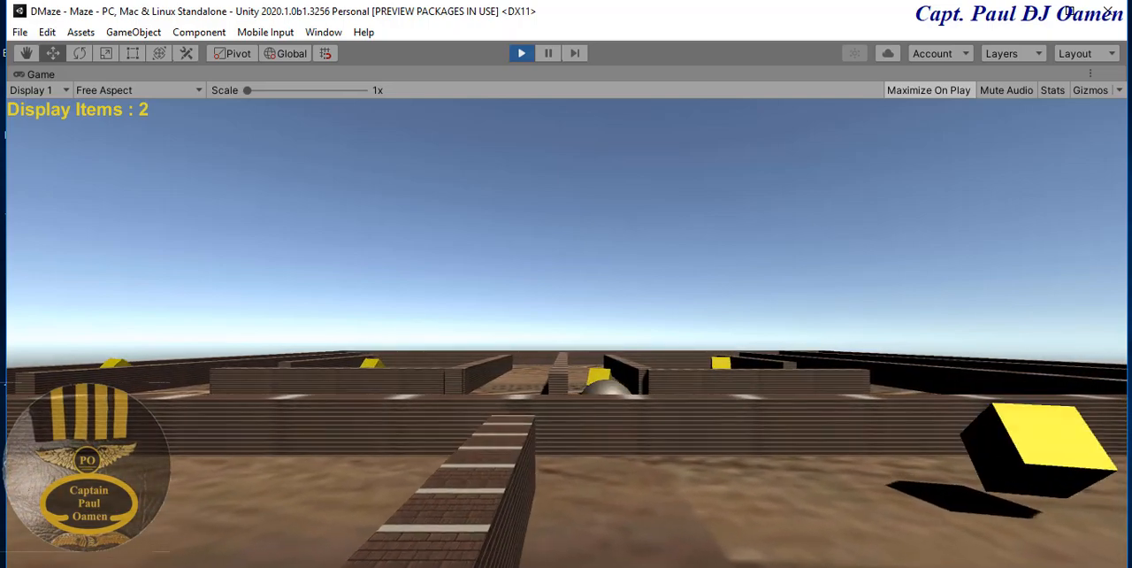
pyautogui.press('Up')
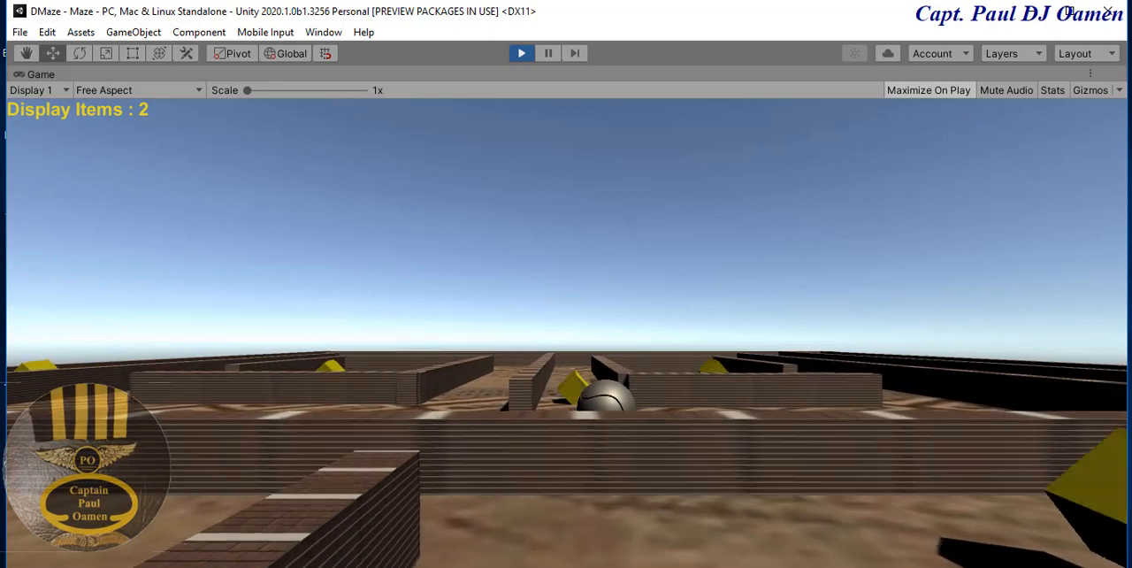
pyautogui.press('Up')
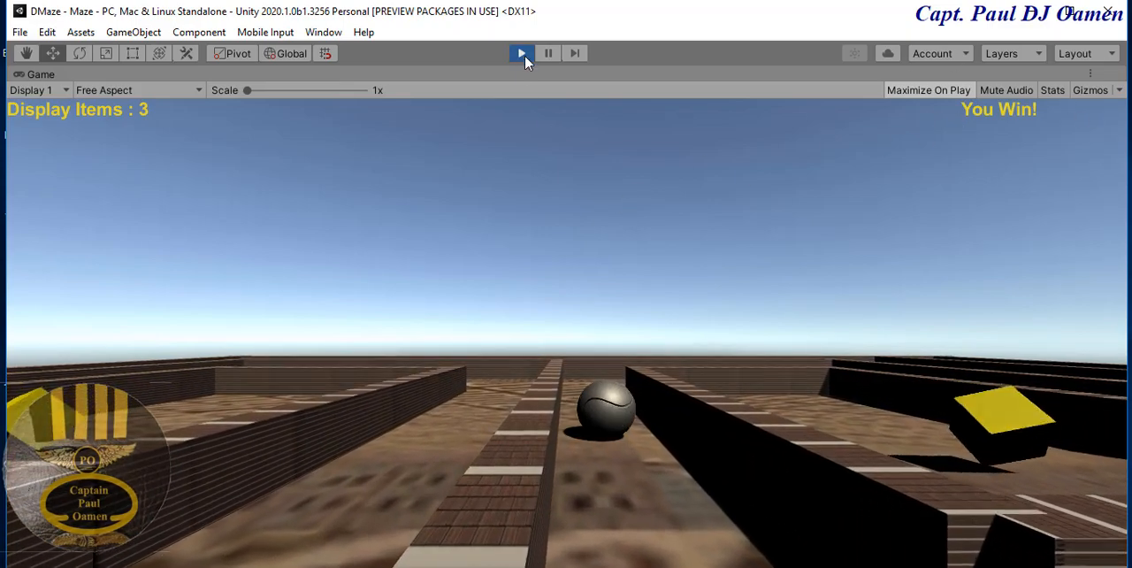
pyautogui.click(521, 54)
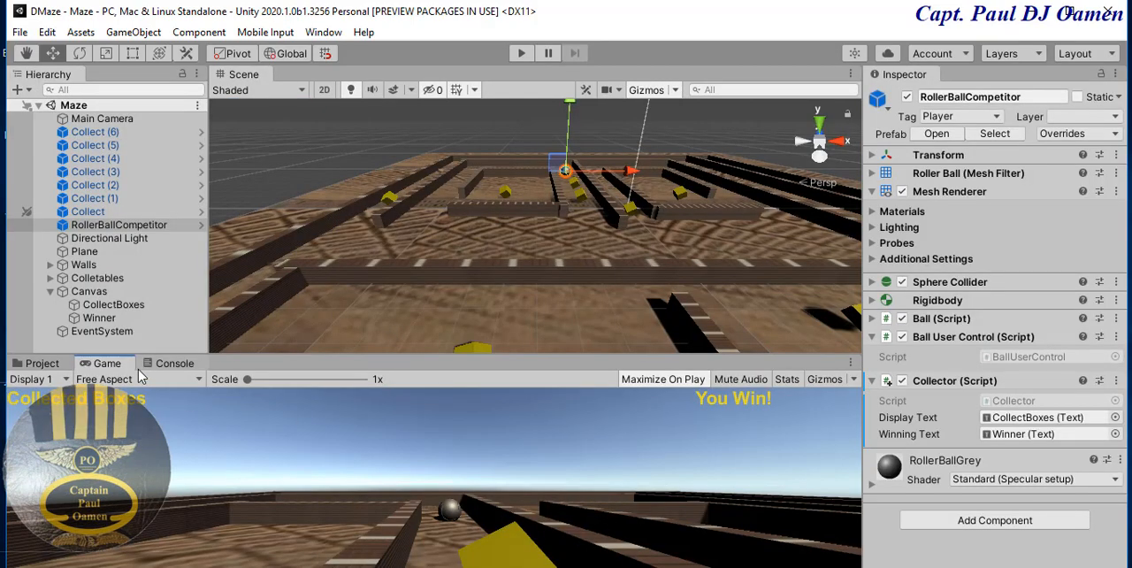
# - Open the project's Standard Assets/Environment/SpeedTree/Broadleaf folder
pyautogui.click(41, 364)
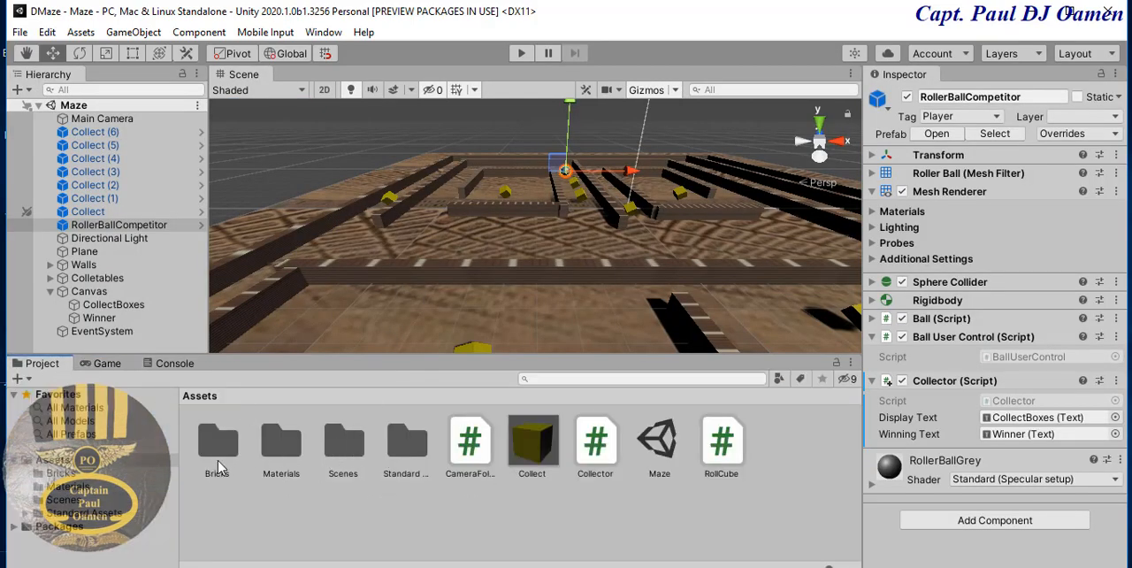
pyautogui.click(85, 513)
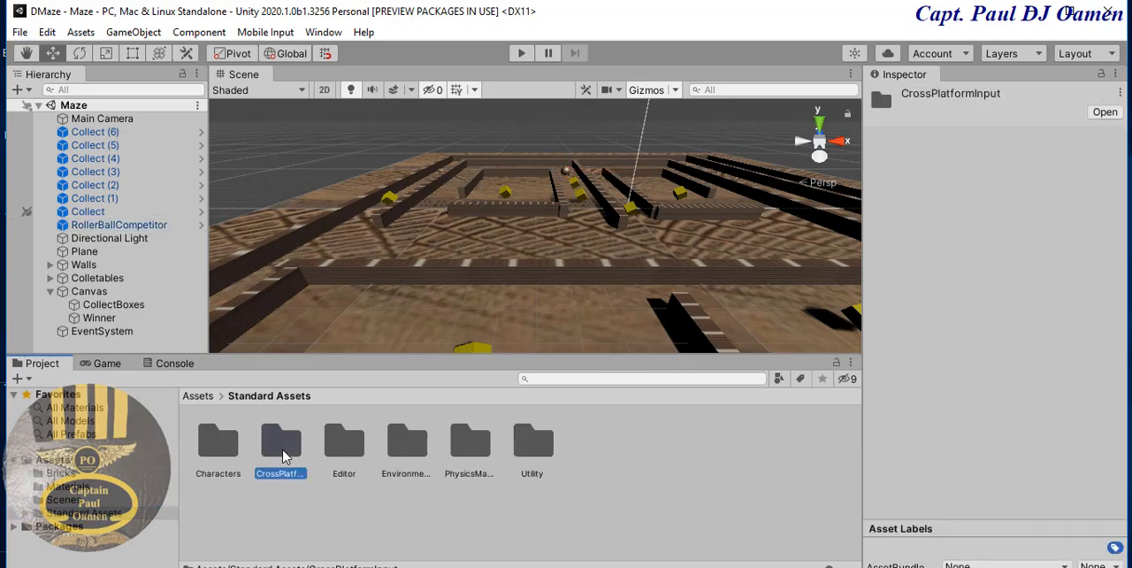
pyautogui.doubleClick(283, 451)
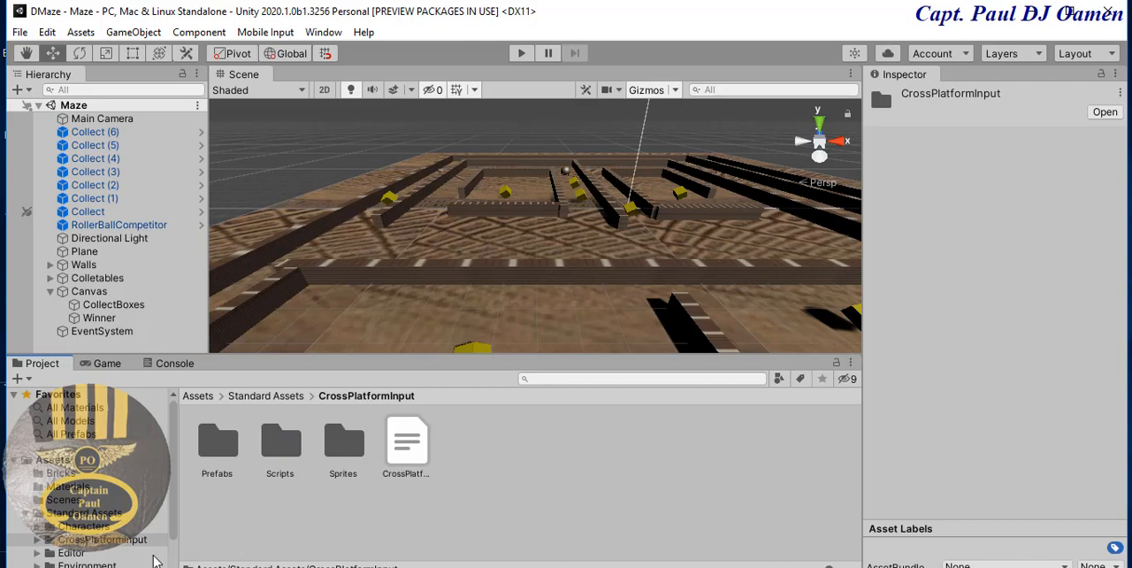
pyautogui.click(85, 513)
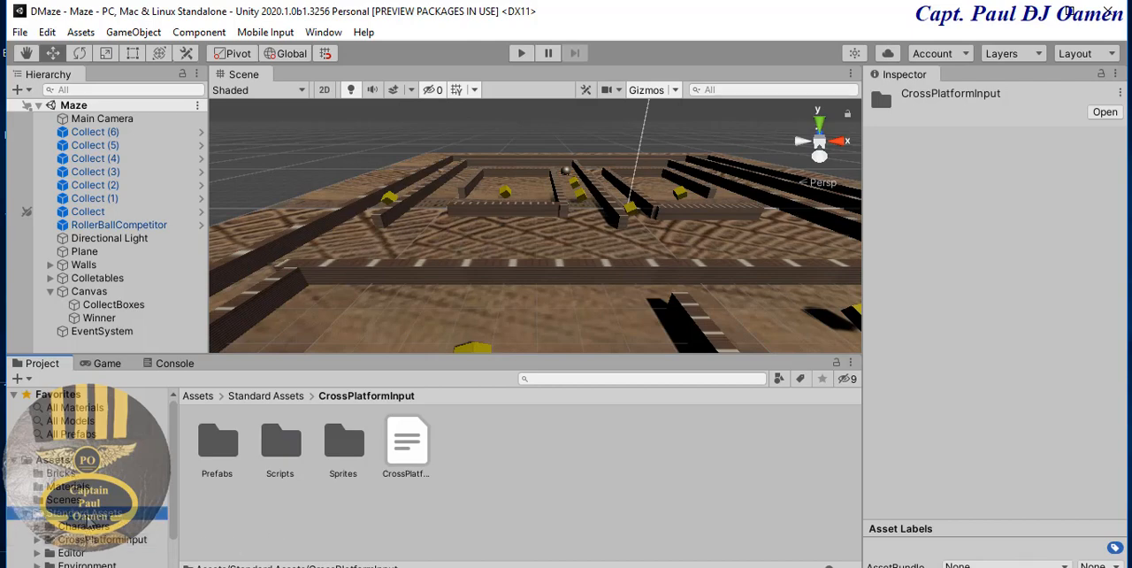
pyautogui.doubleClick(412, 446)
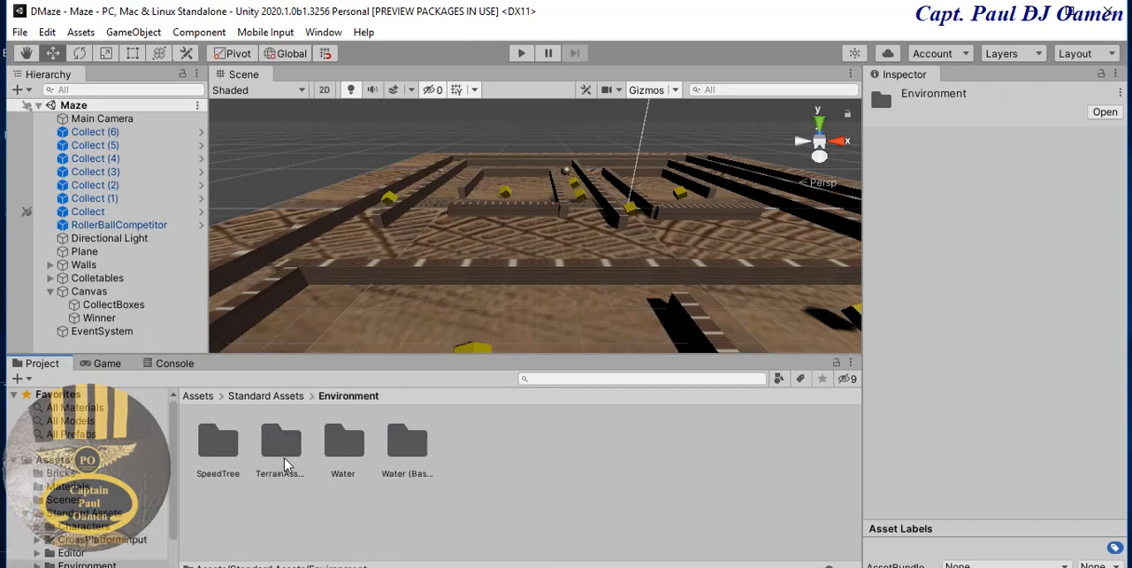
pyautogui.doubleClick(217, 447)
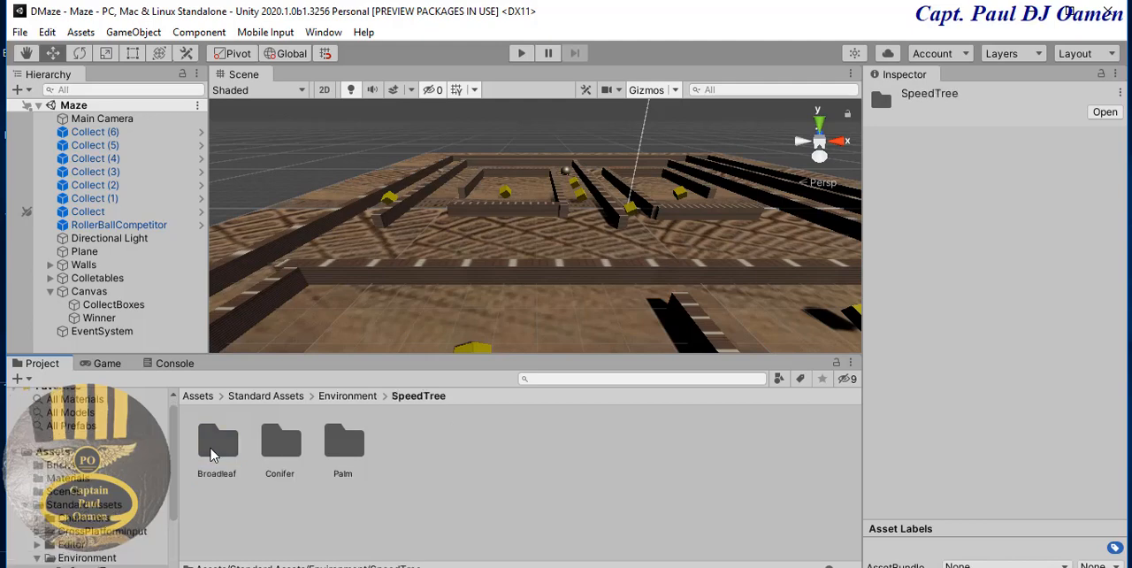
pyautogui.doubleClick(213, 454)
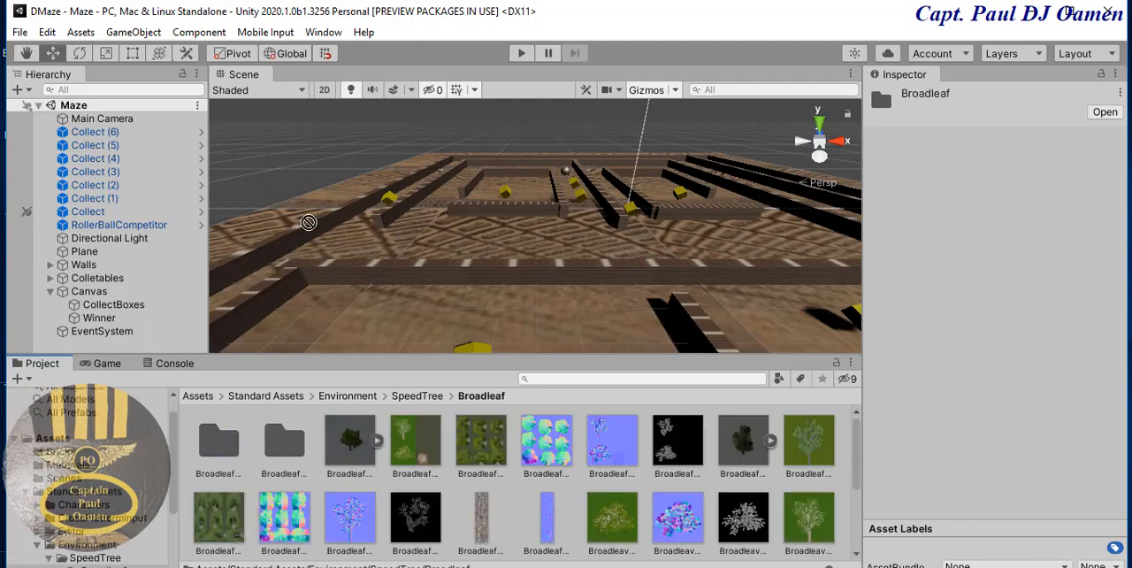
# - Place Broadleaf_Desktop trees from the Broadleaf folder around the outer edge of the maze
pyautogui.moveTo(309, 222); pyautogui.dragTo(308, 226)
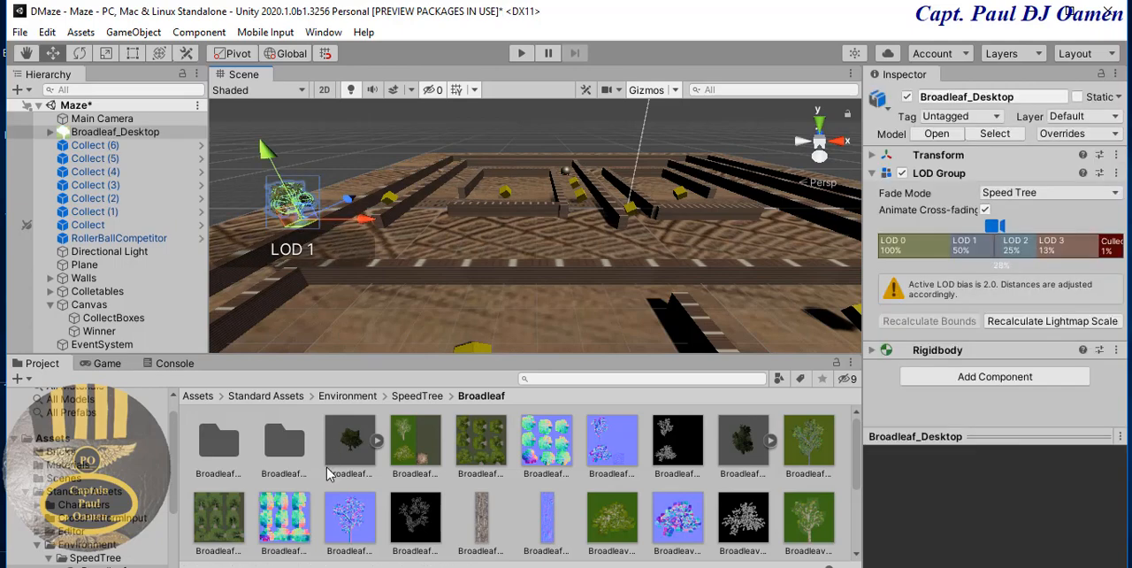
pyautogui.moveTo(326, 469); pyautogui.dragTo(366, 182)
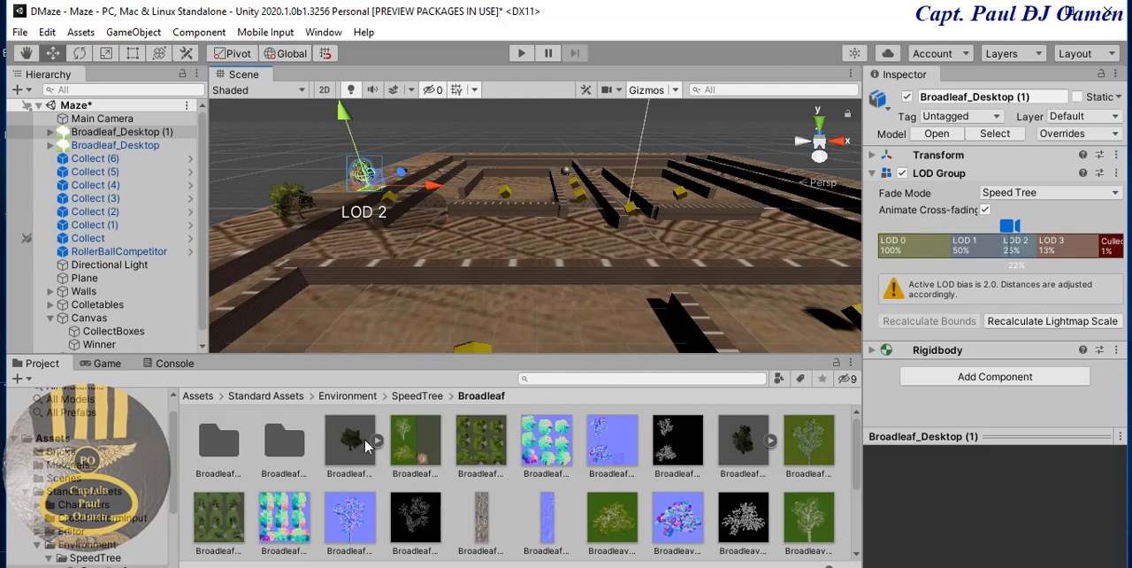
pyautogui.moveTo(365, 446); pyautogui.dragTo(417, 157)
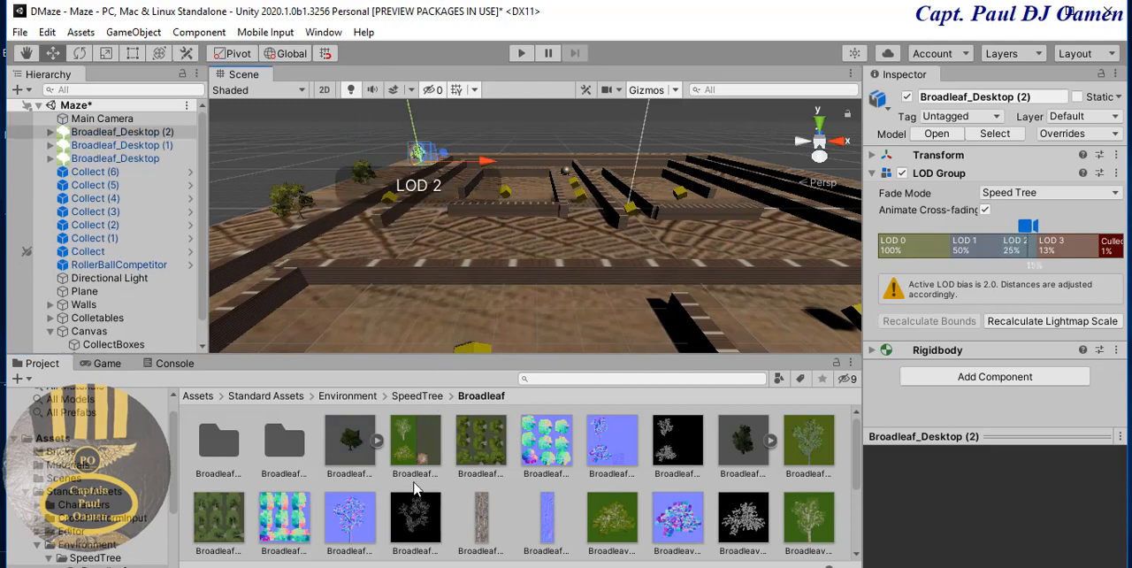
pyautogui.moveTo(358, 448); pyautogui.dragTo(332, 237)
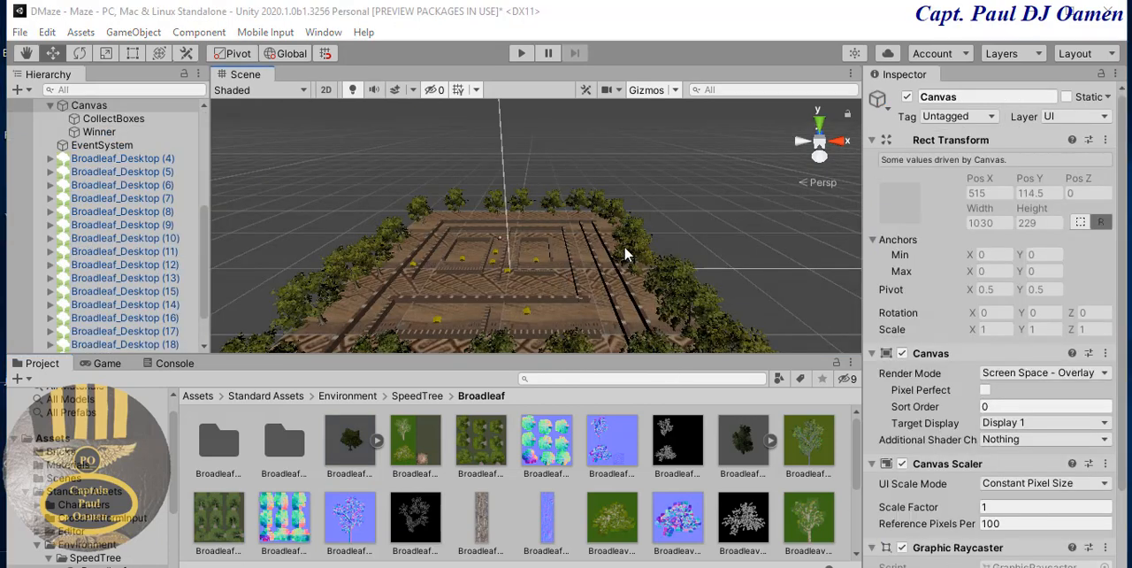
# - Inspect the tree-lined maze and play-test it by rolling the ball to collect three cubes, and stop the game
pyautogui.moveTo(632, 242); pyautogui.dragTo(632, 233, button='middle')
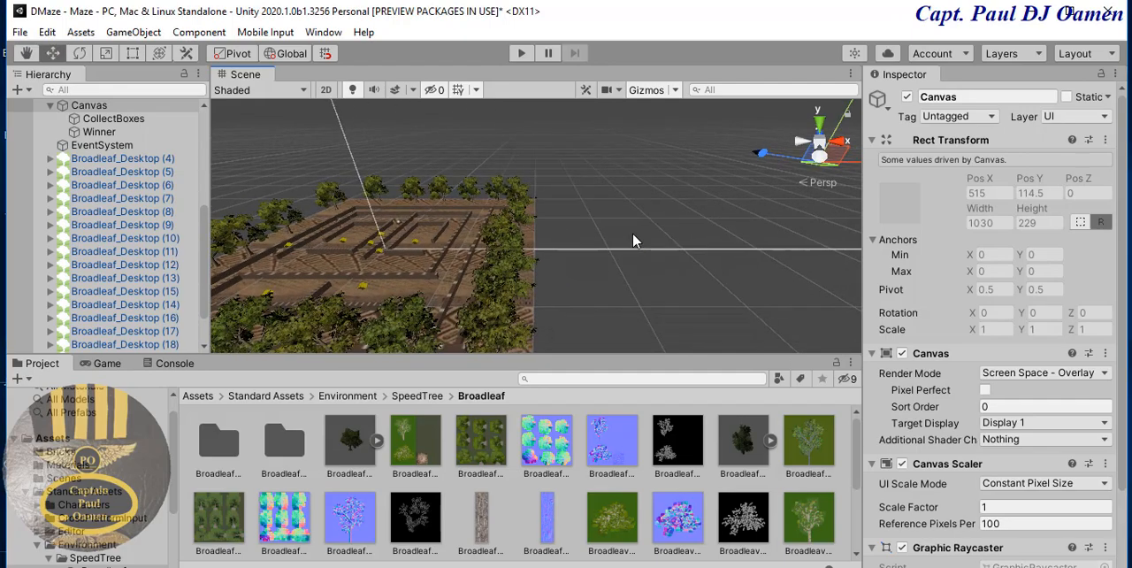
pyautogui.moveTo(566, 264); pyautogui.dragTo(668, 262, button='middle')
pyautogui.scroll(2, 668, 263)
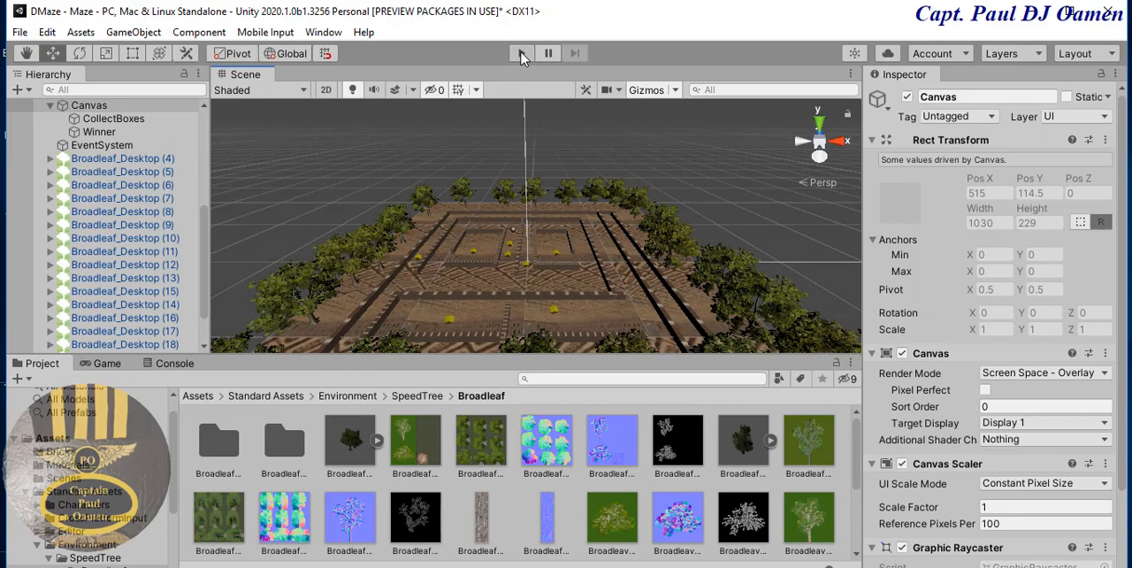
pyautogui.click(522, 55)
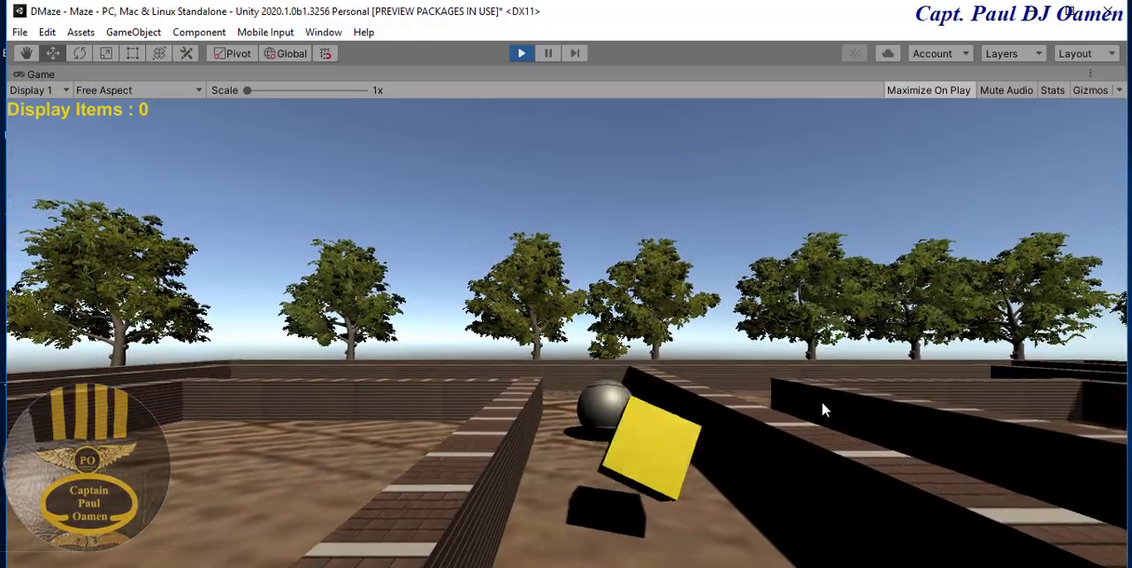
pyautogui.press('Down')
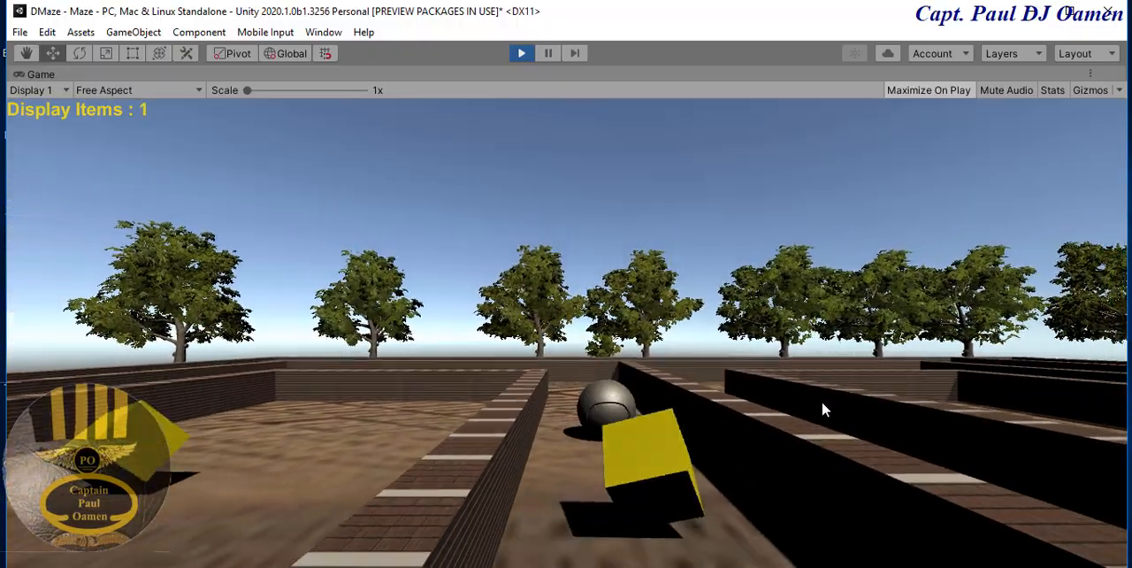
pyautogui.press('Down')
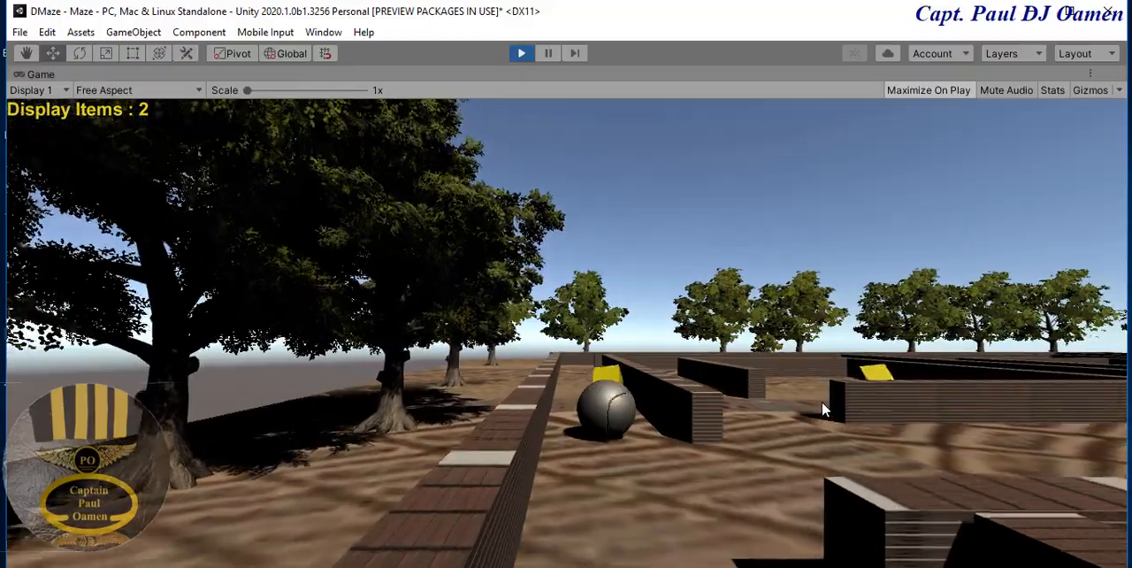
pyautogui.press('Up')
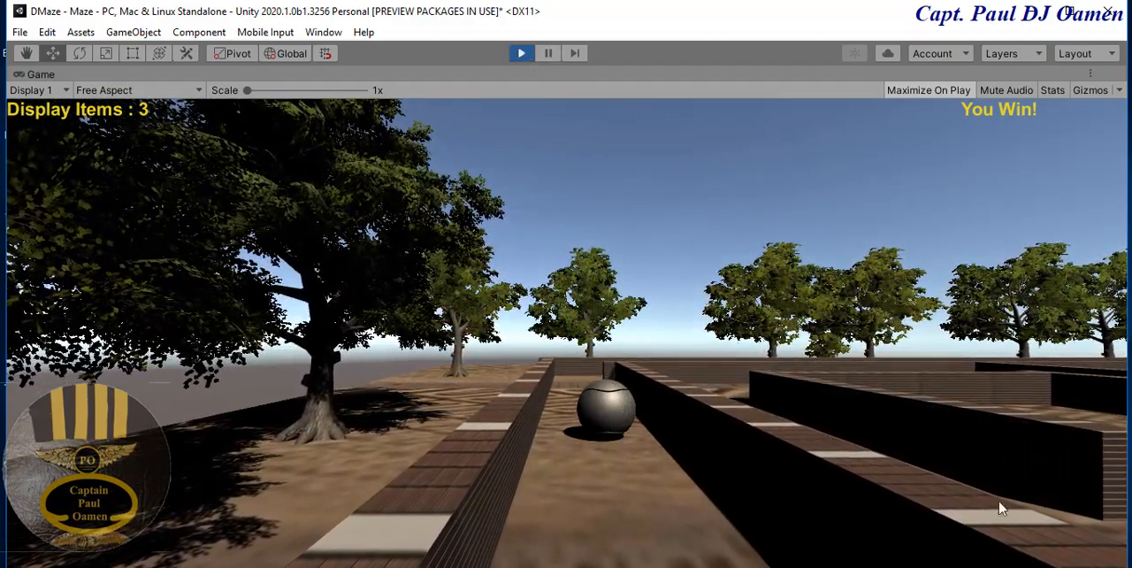
pyautogui.click(522, 55)
# - Set the scene's environment skybox material to Epic_BlueSunset in the Lighting settings and close them
pyautogui.click(324, 33)
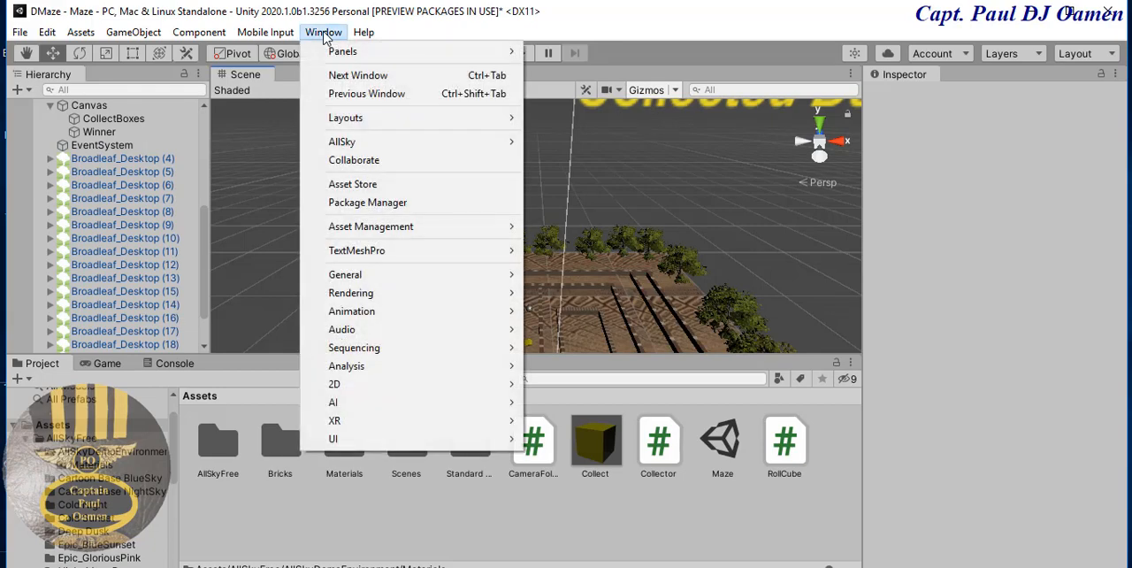
pyautogui.moveTo(347, 297)
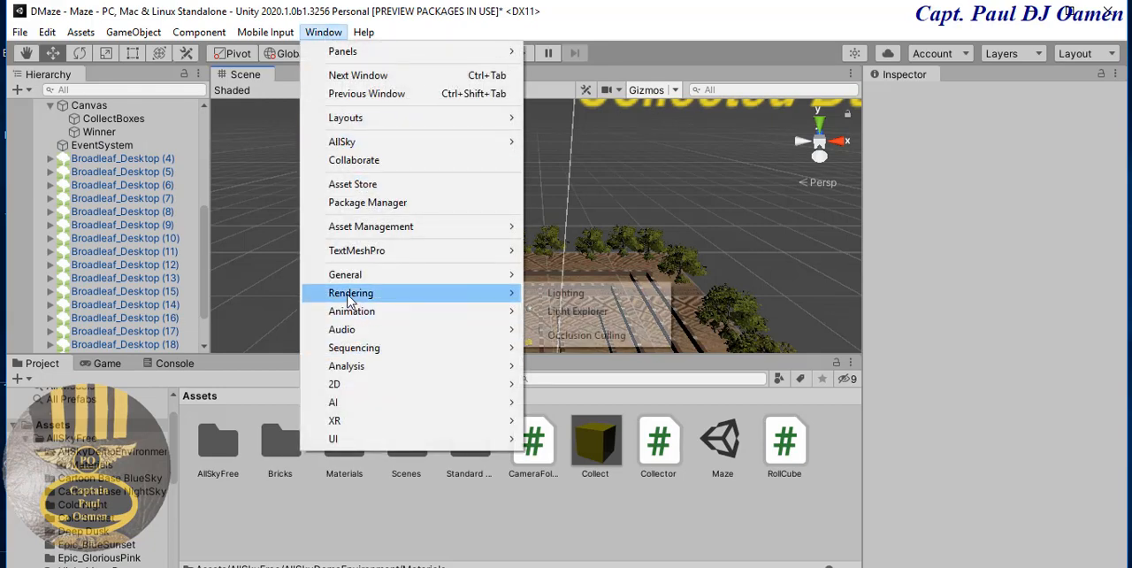
pyautogui.click(599, 293)
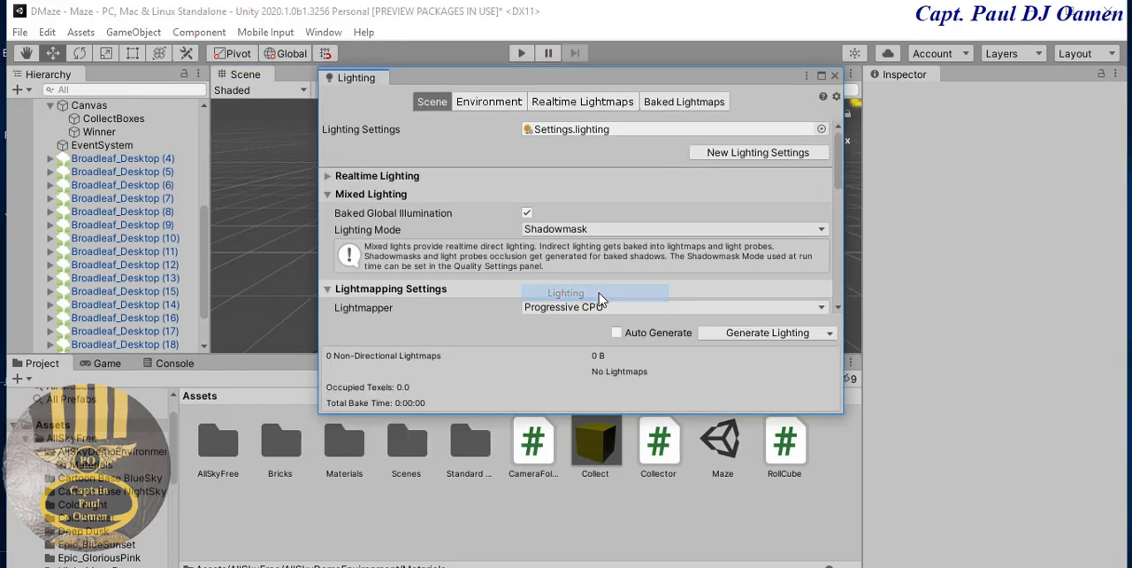
pyautogui.click(482, 104)
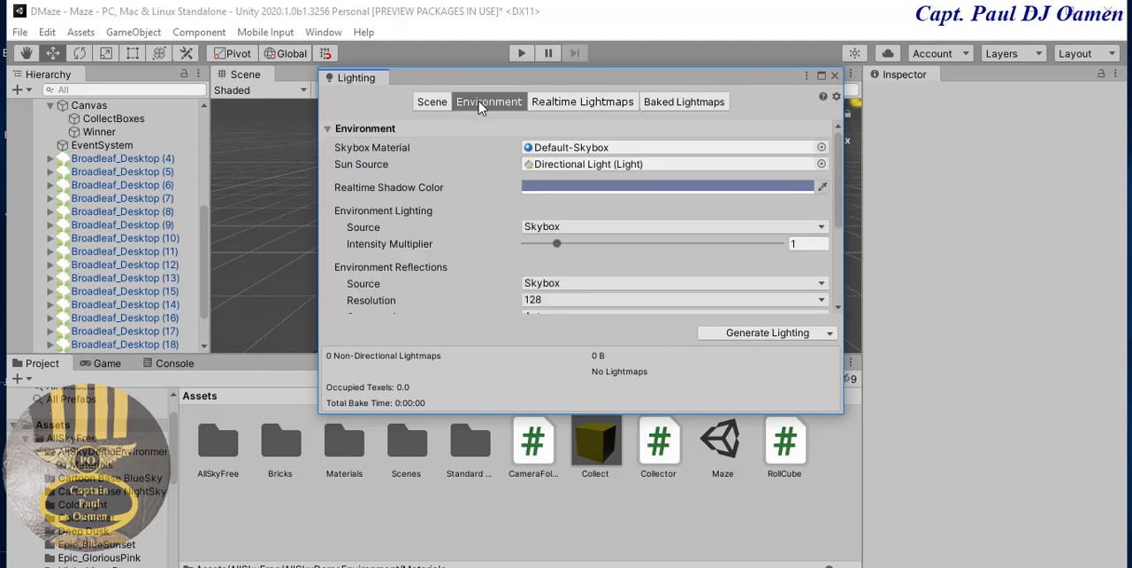
pyautogui.click(822, 148)
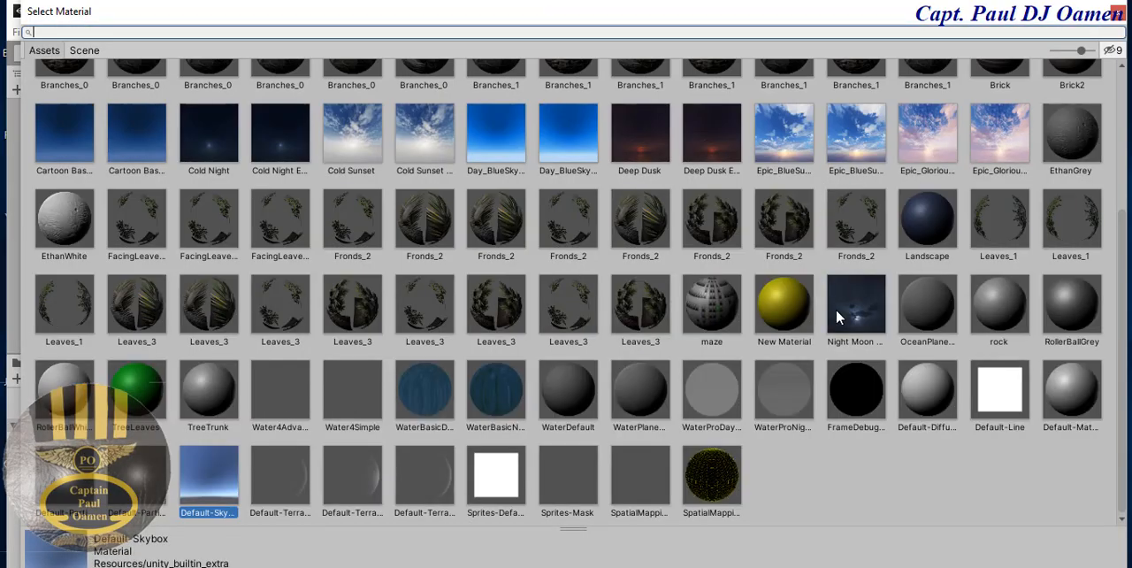
pyautogui.click(799, 143)
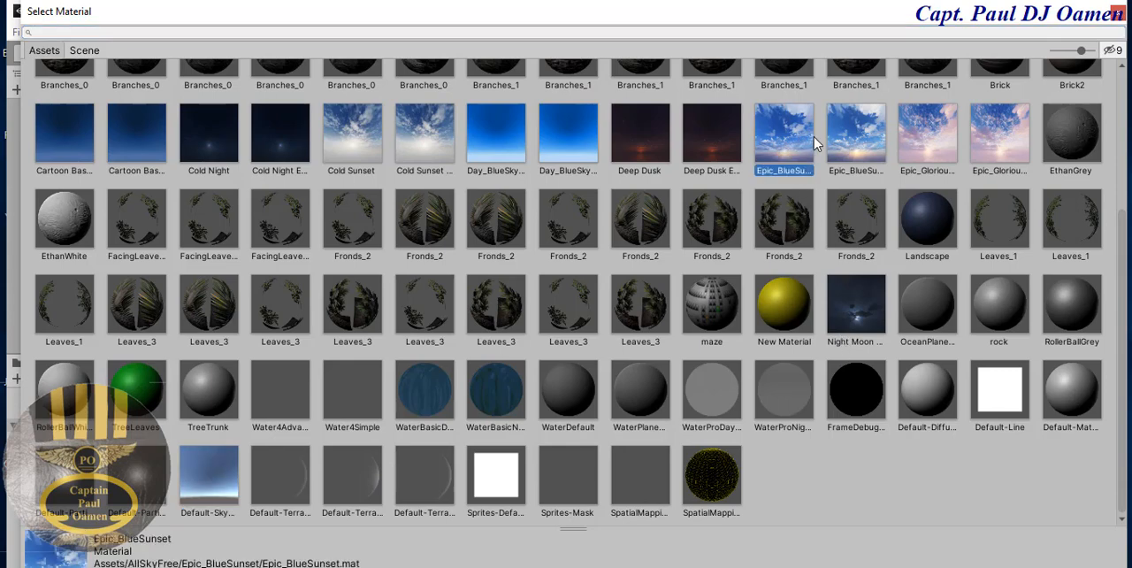
pyautogui.click(1117, 12)
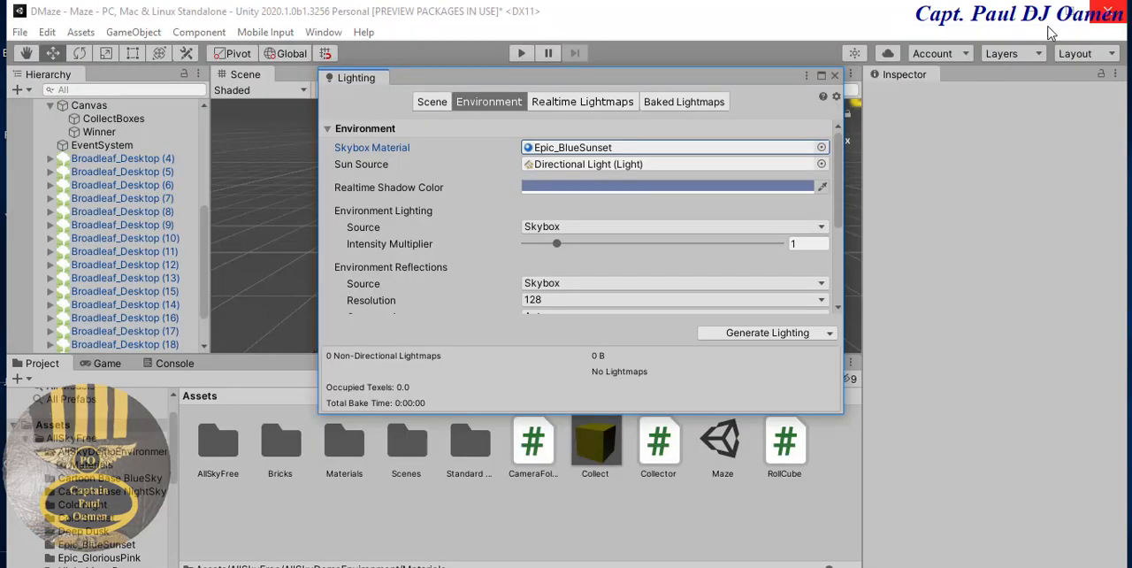
pyautogui.click(836, 77)
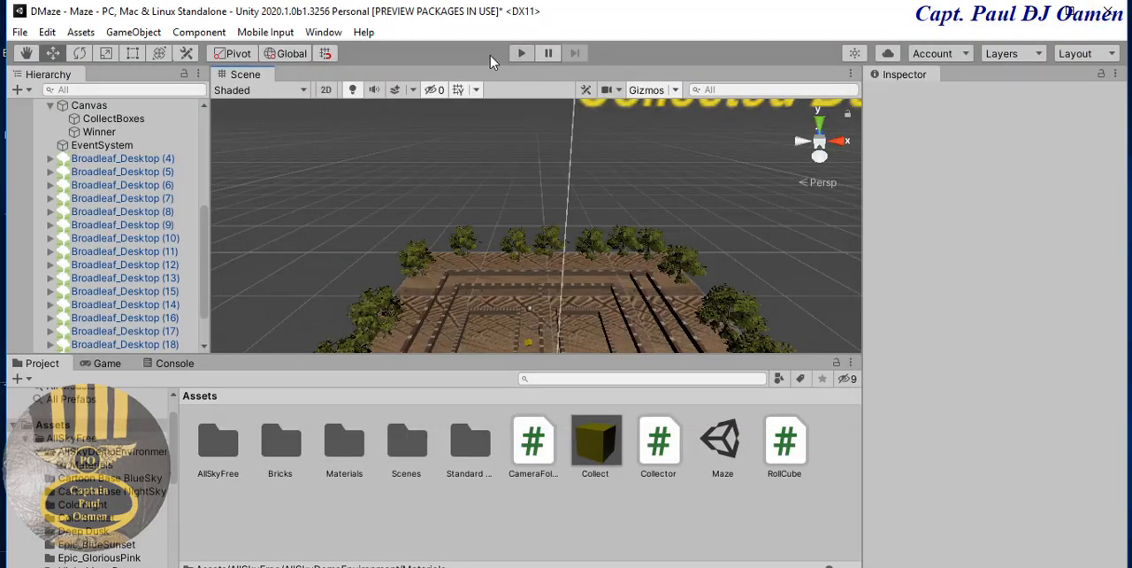
pyautogui.click(320, 35)
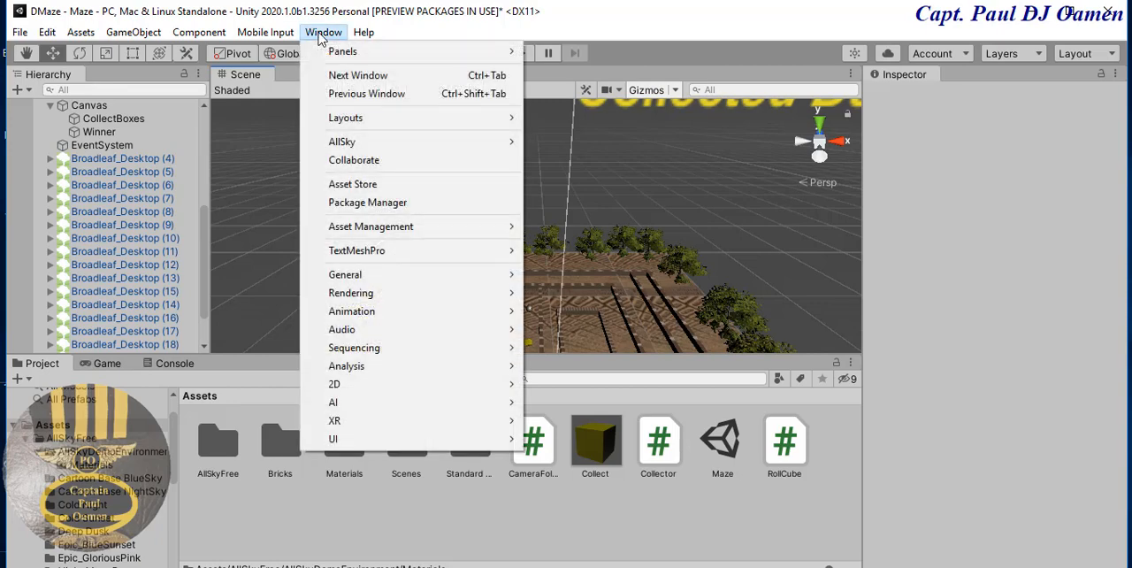
pyautogui.click(347, 205)
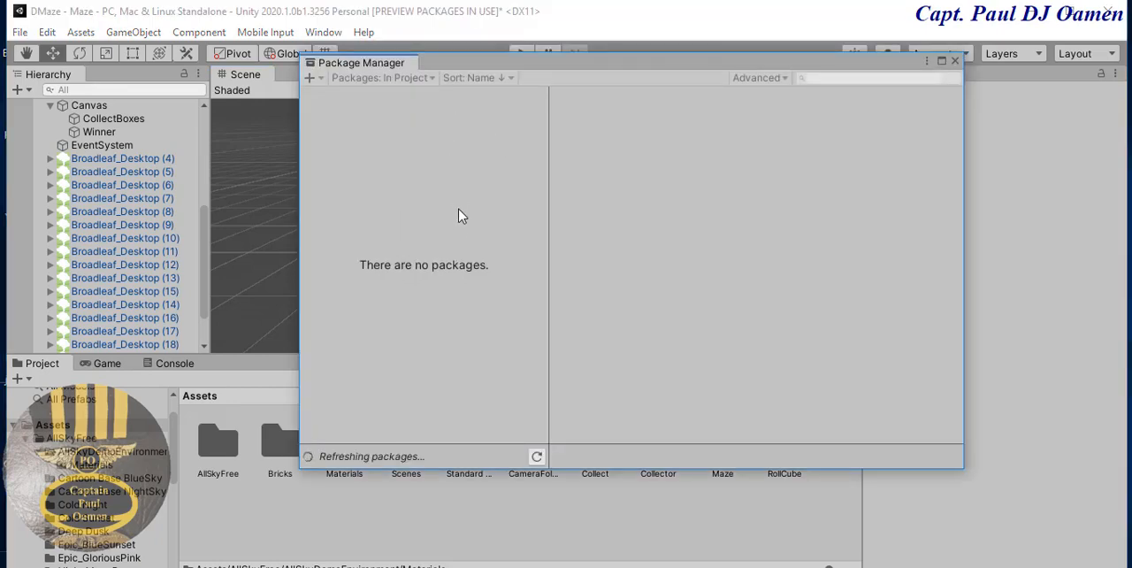
pyautogui.click(955, 61)
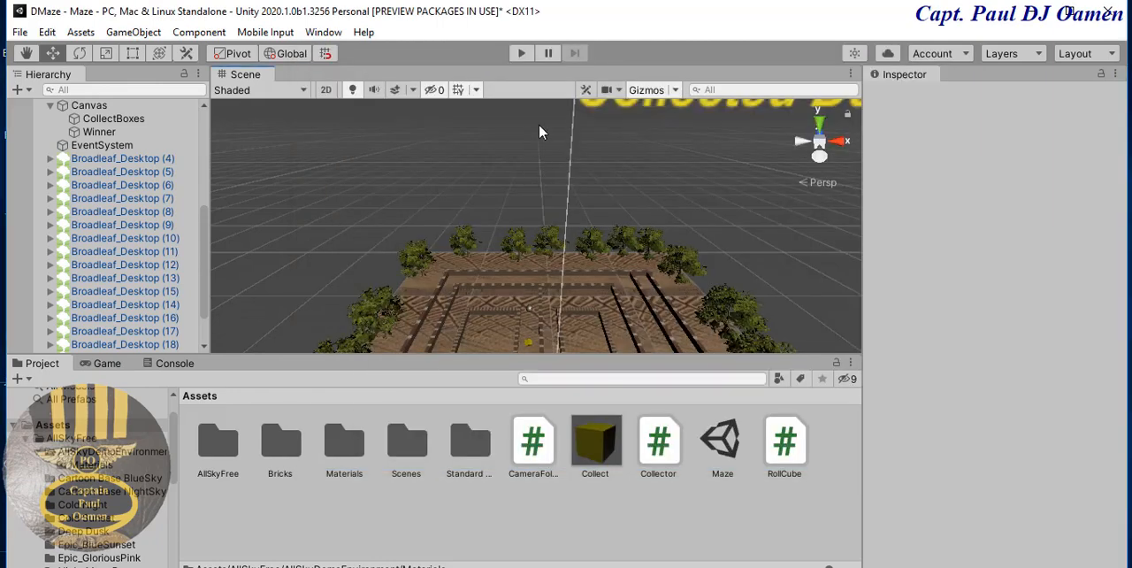
# - Play-test the maze with its new skybox by rolling the ball through the corridors to collect three yellow cubes
pyautogui.click(523, 53)
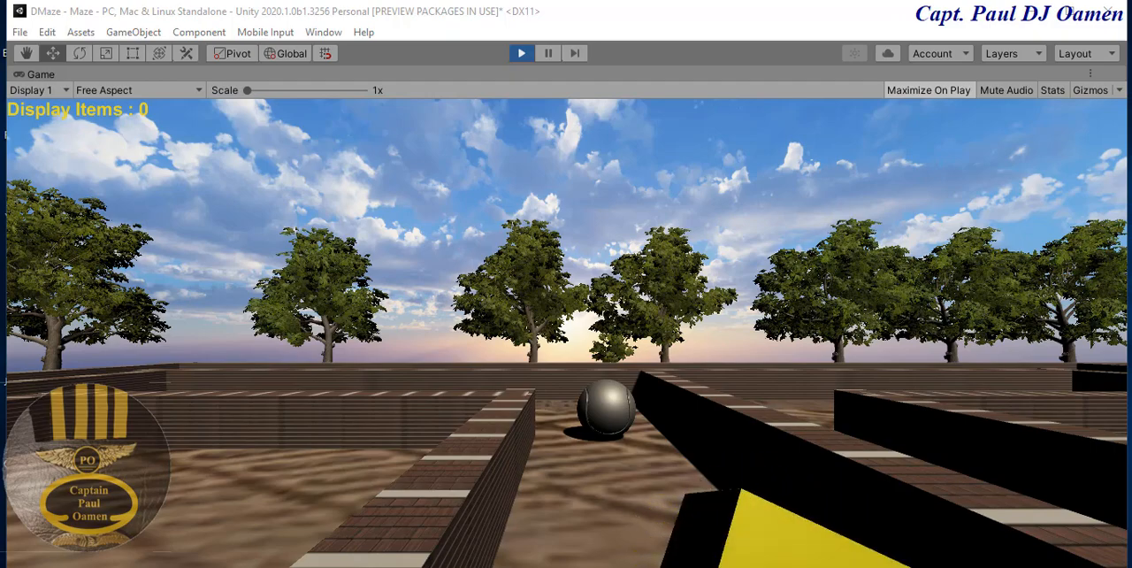
pyautogui.press('Down')
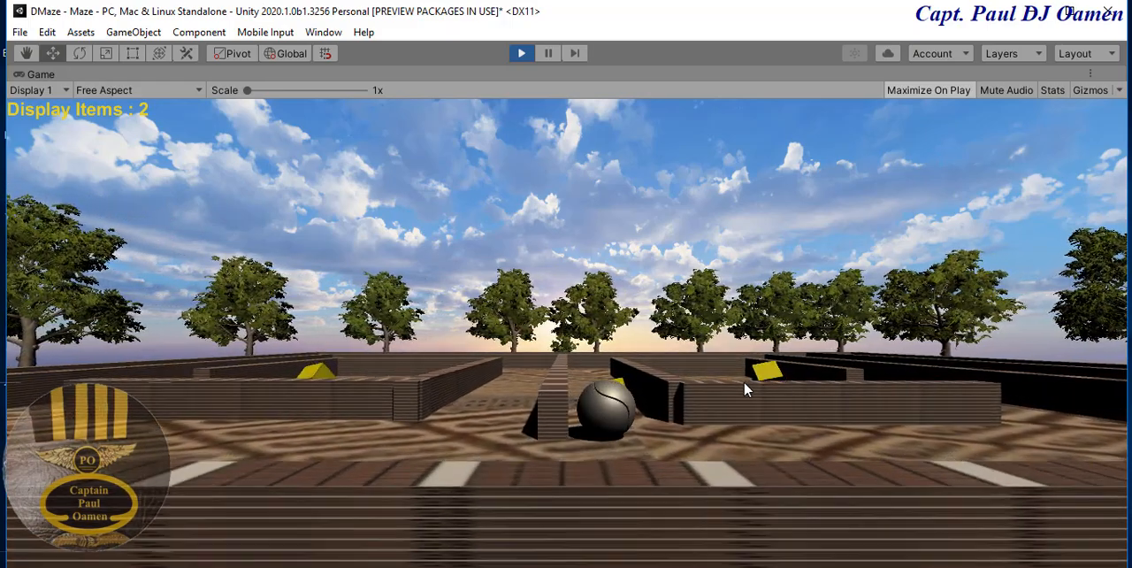
pyautogui.press('Up')
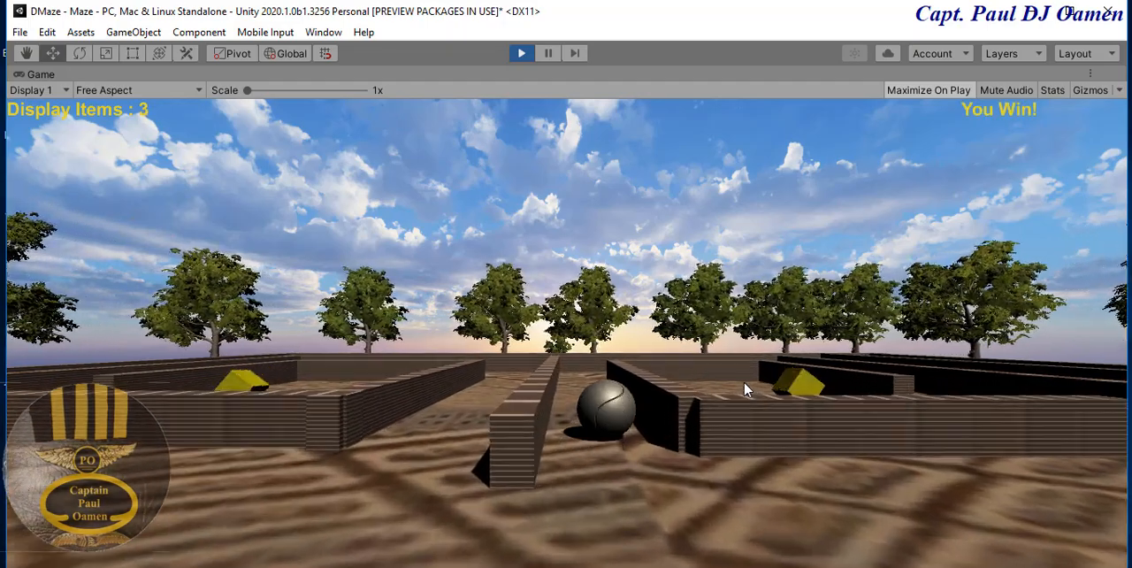